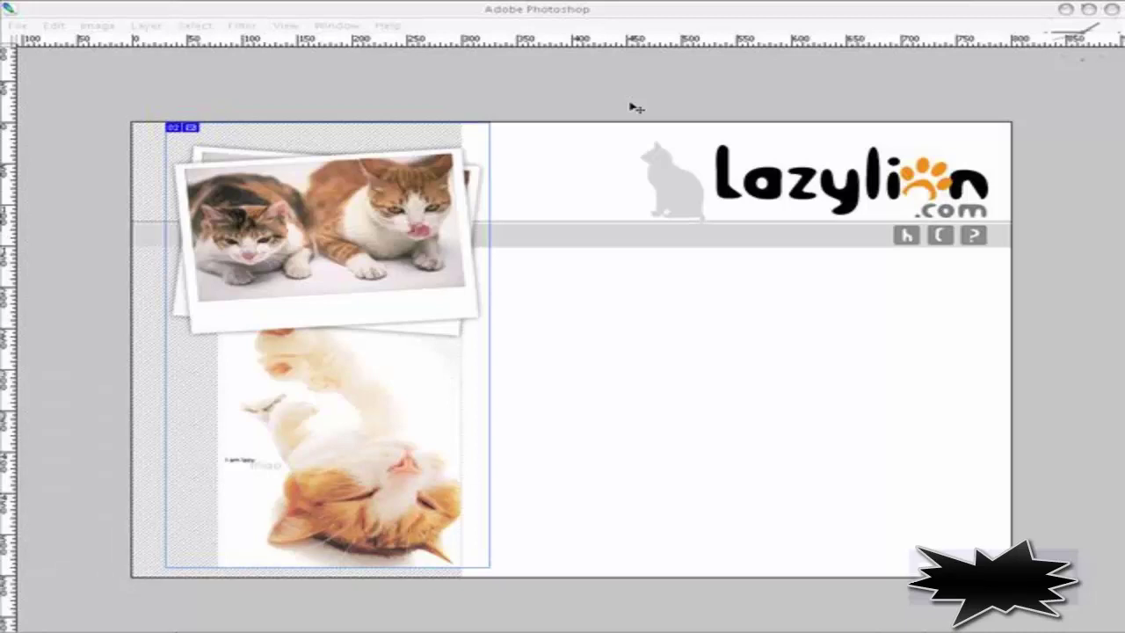
Enter a 900-pixel canvas height anchored top-centre in the Canvas Size dialog
left_click(634, 107)
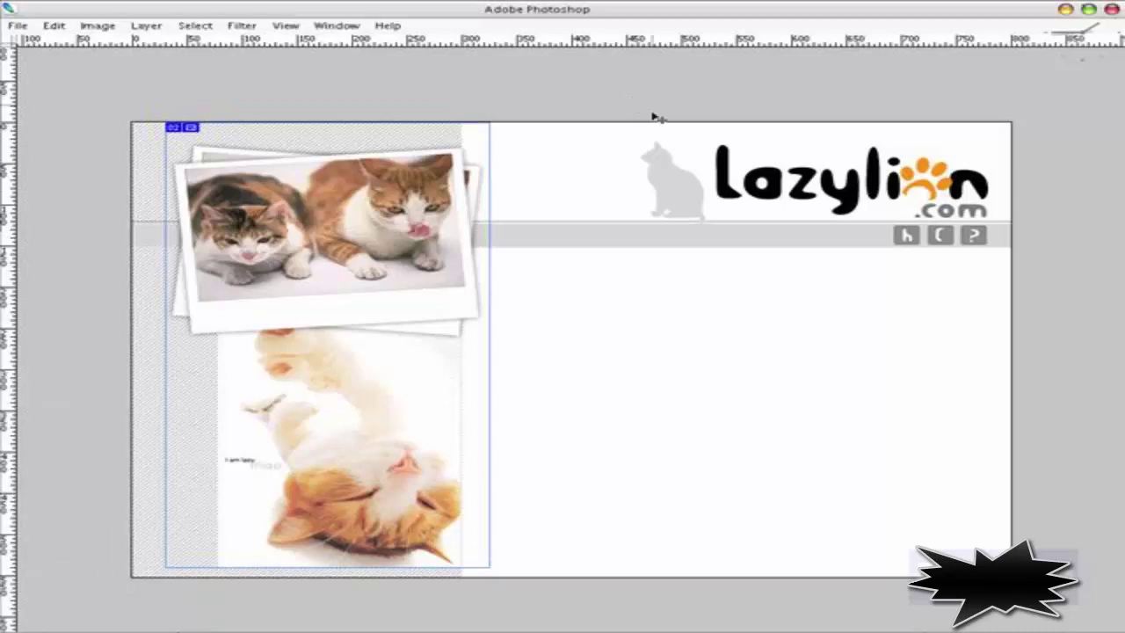
left_click(113, 26)
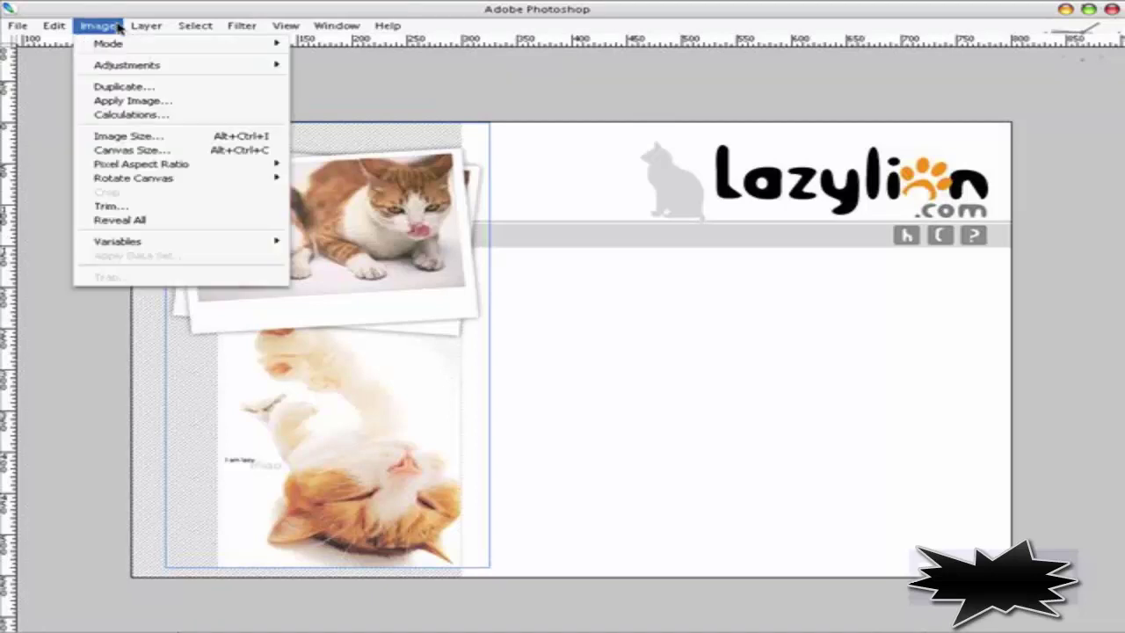
left_click(279, 154)
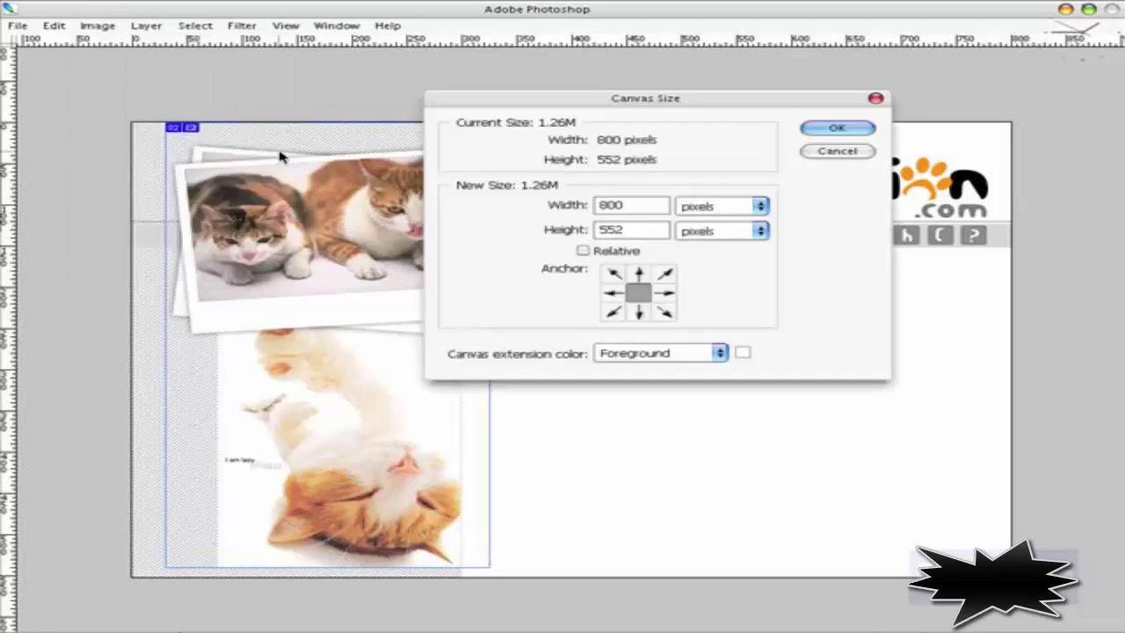
left_click_drag(704, 107, 788, 110)
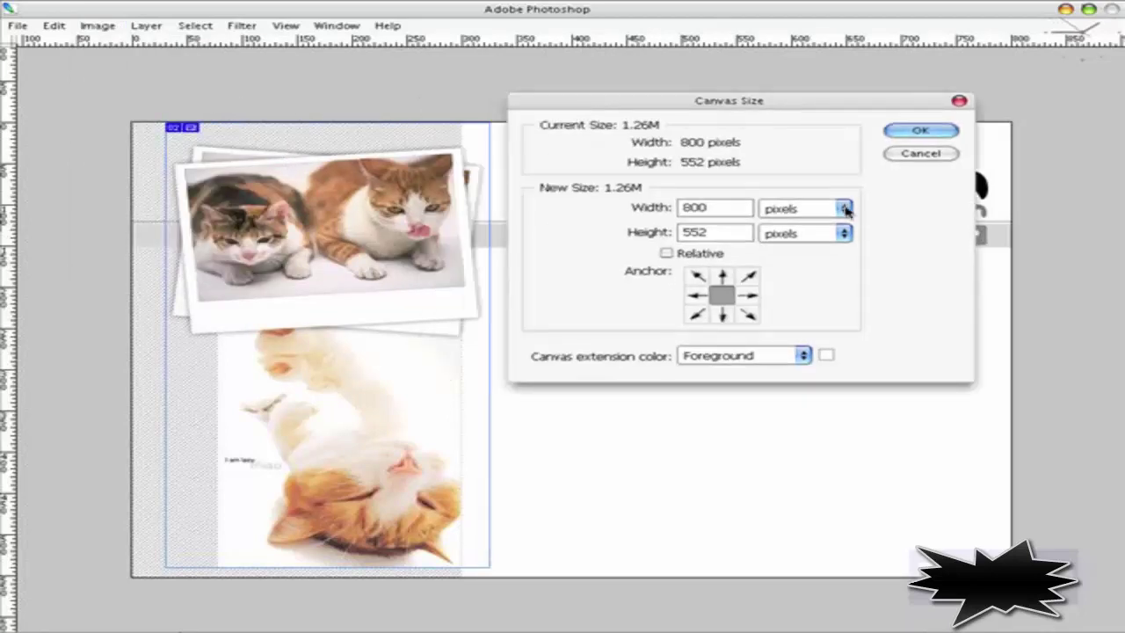
left_click_drag(726, 233, 665, 237)
type("900")
left_click(721, 276)
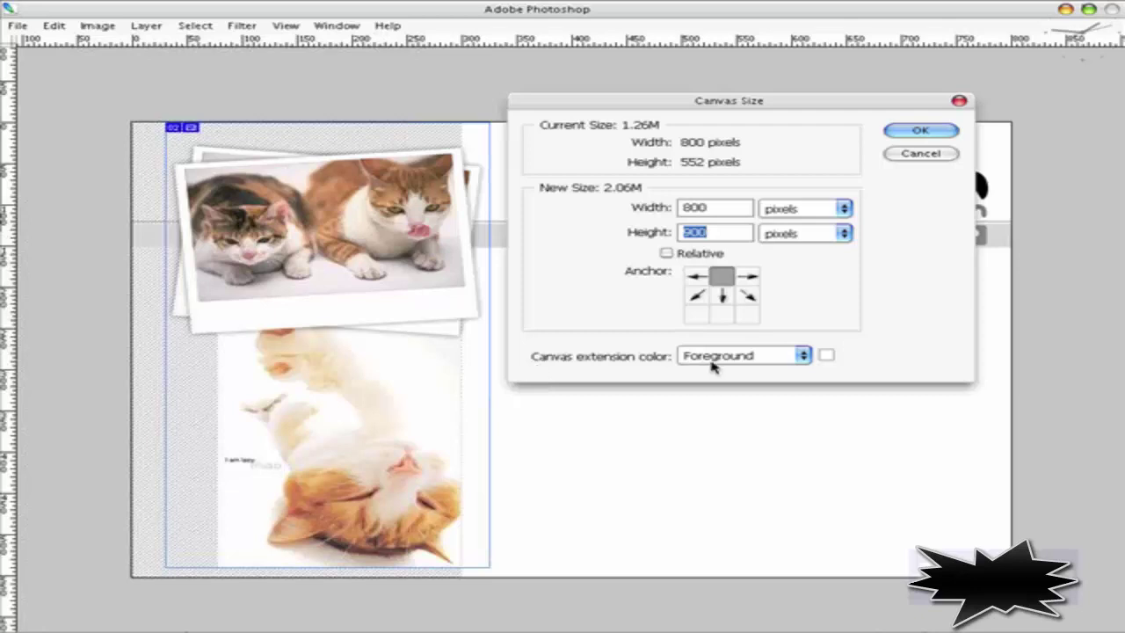
key("Tab")
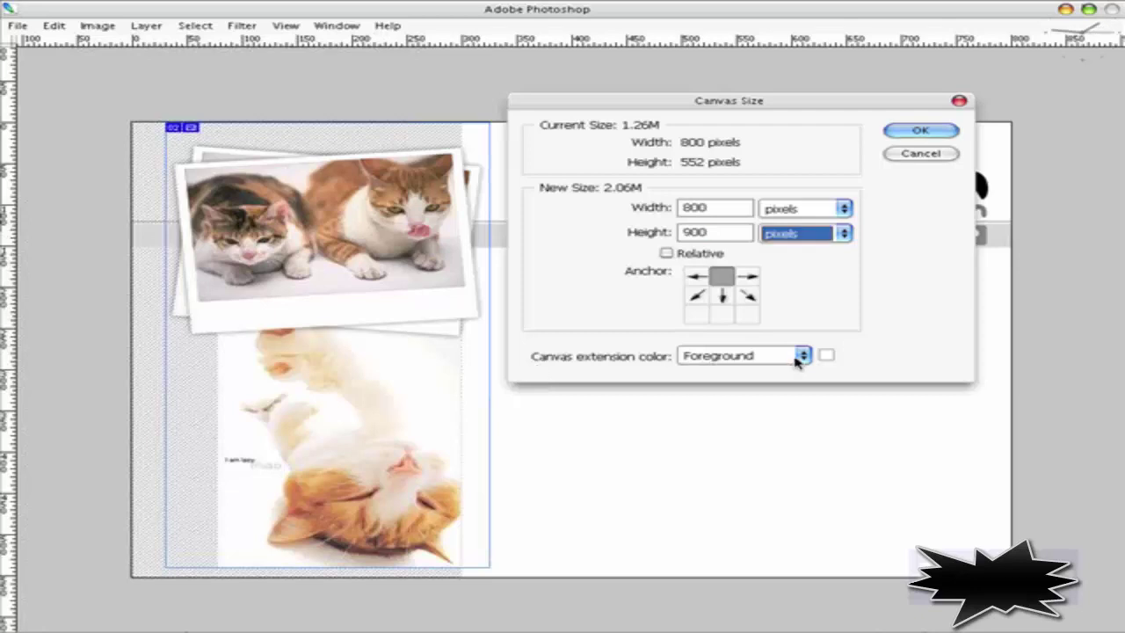
key("Tab")
Try the canvas extension colour options, then cancel the resize
left_click(801, 368)
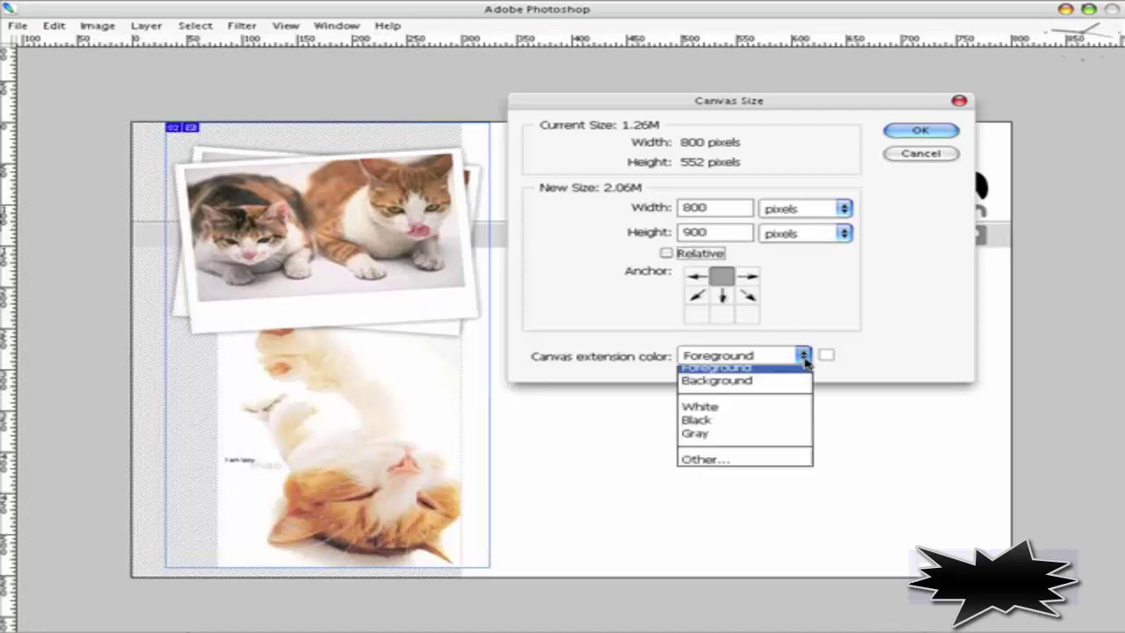
left_click(802, 362)
left_click(801, 355)
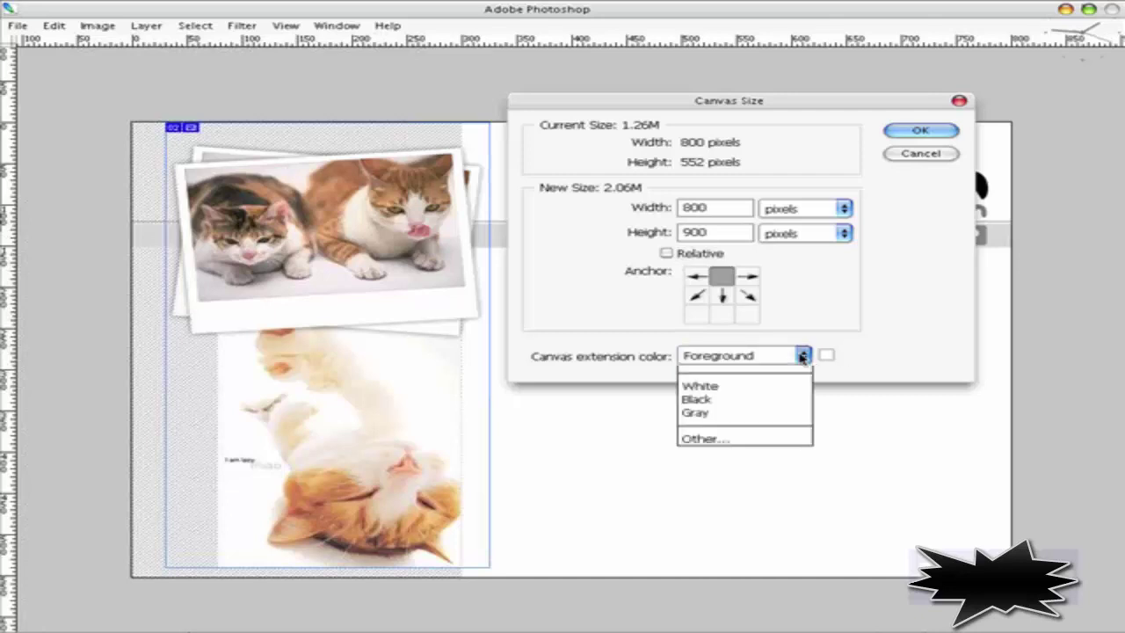
left_click(778, 389)
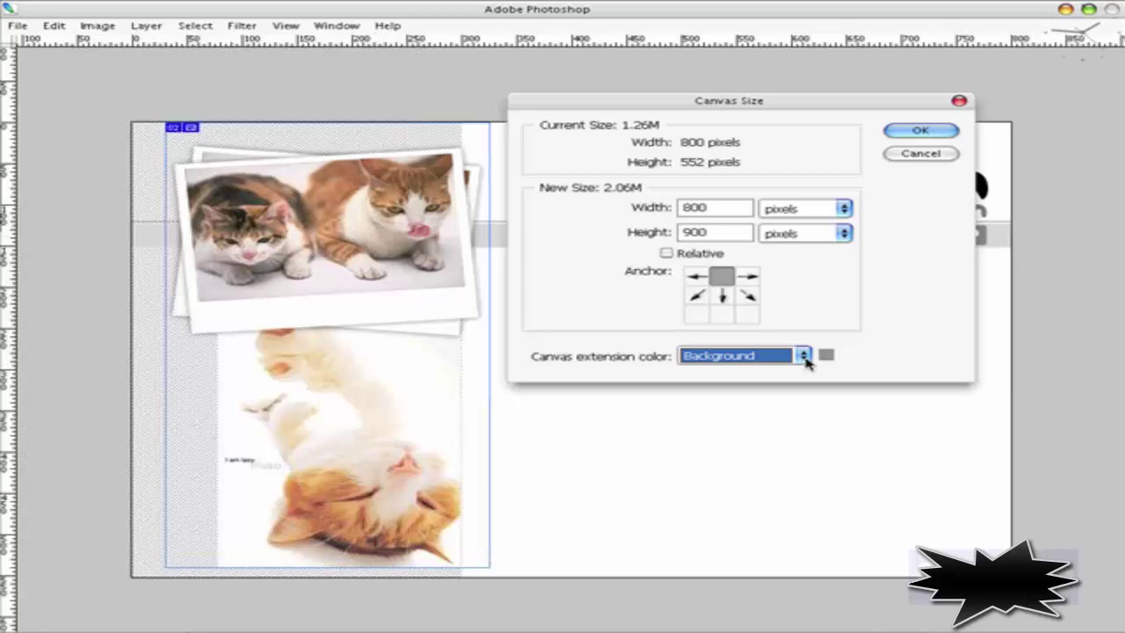
left_click(801, 356)
left_click(920, 153)
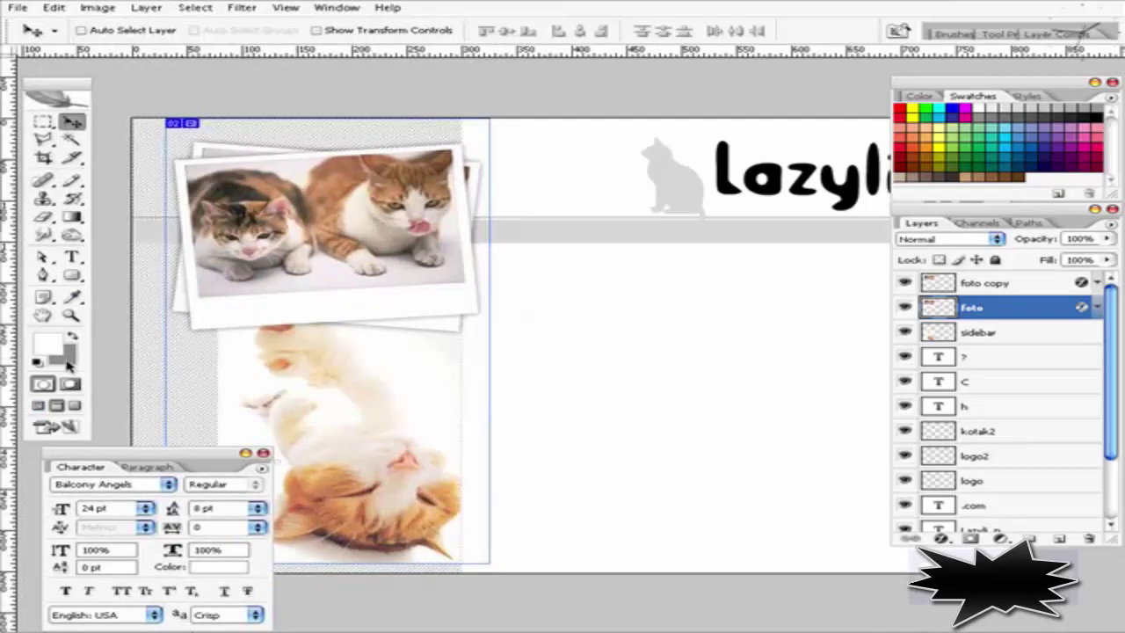
Apply a 900-pixel canvas height anchored top-centre, then zoom out to view it
key("Tab")
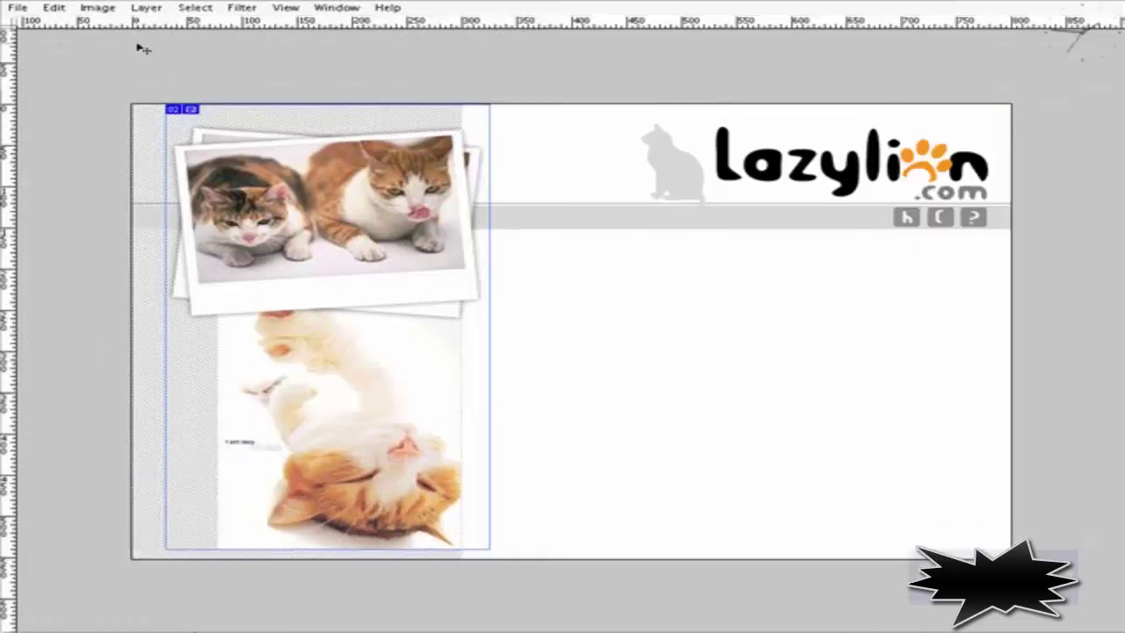
left_click(98, 7)
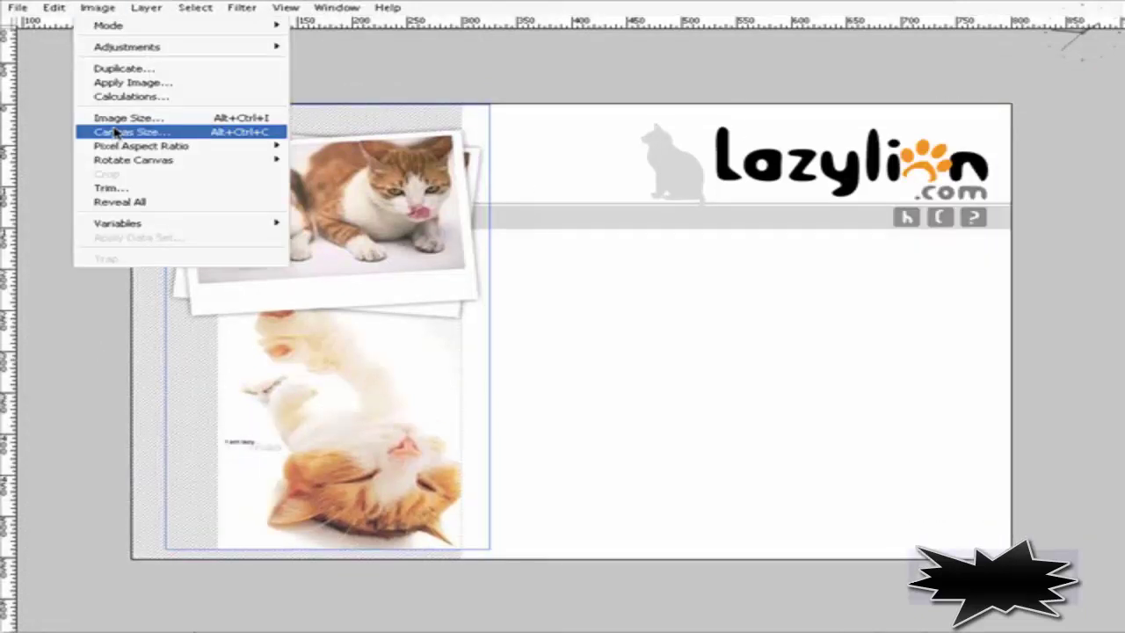
left_click(114, 131)
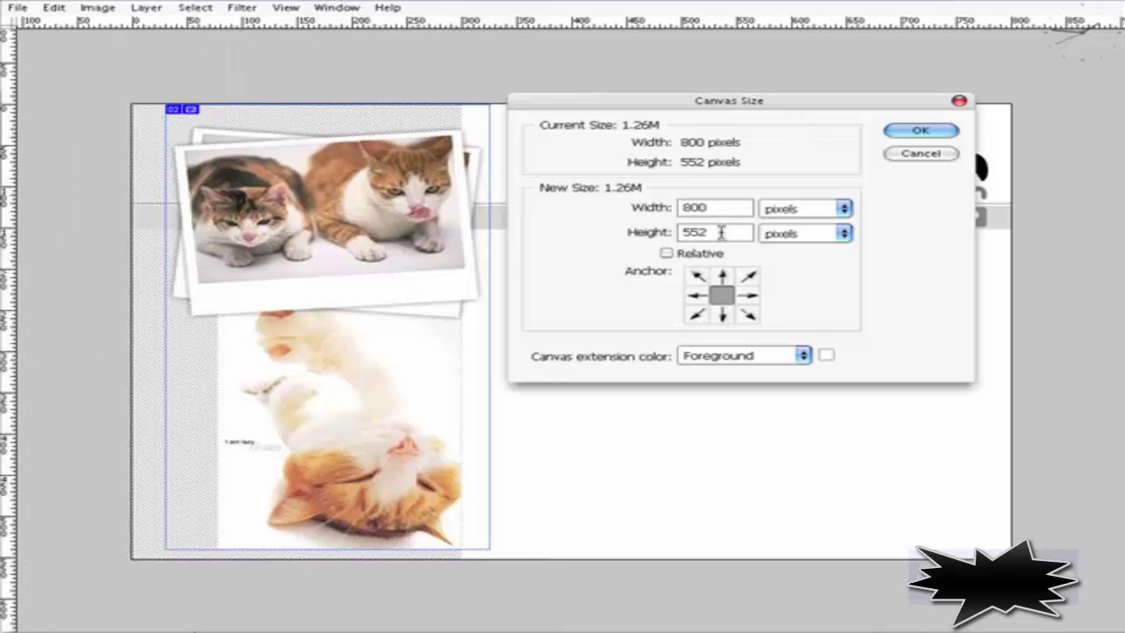
left_click_drag(723, 232, 675, 249)
type("900")
left_click(722, 276)
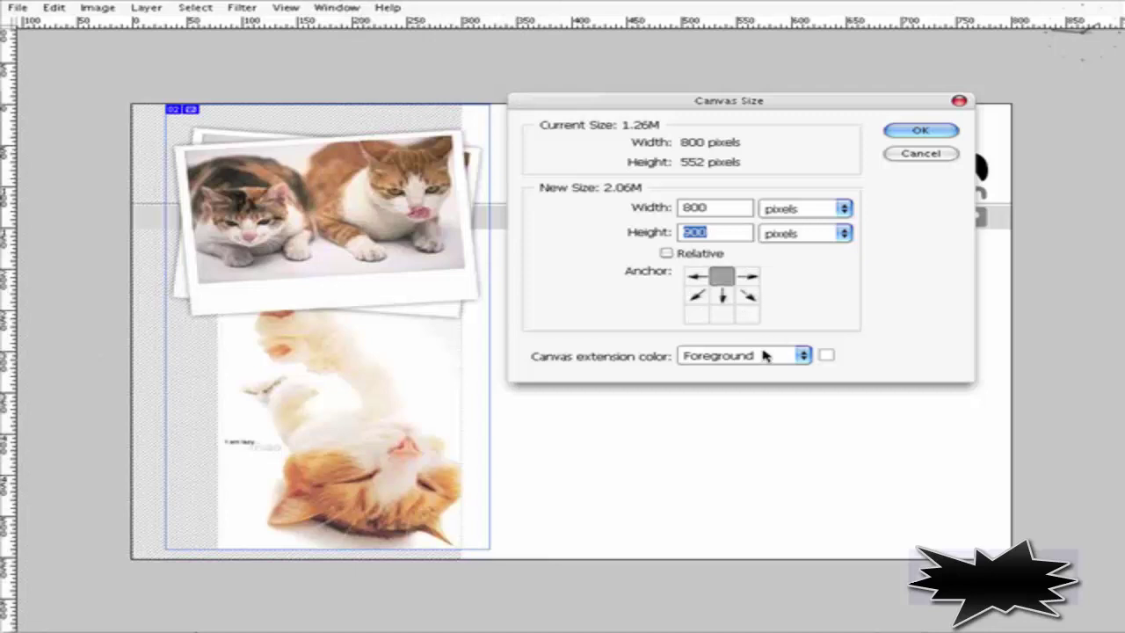
left_click(947, 131)
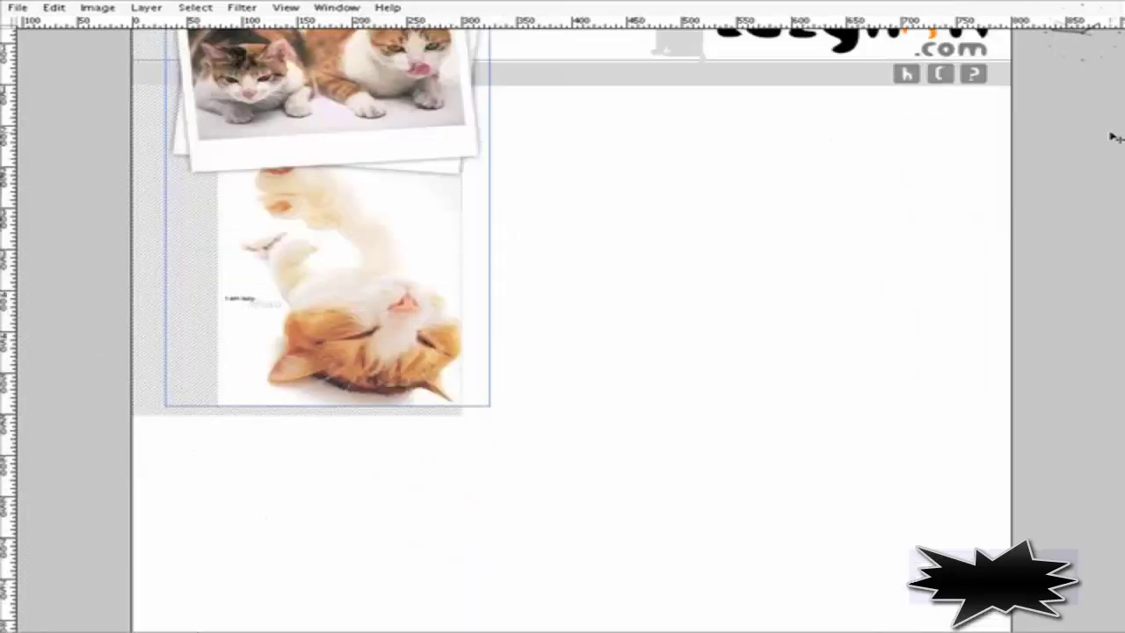
left_click_drag(686, 220, 738, 366)
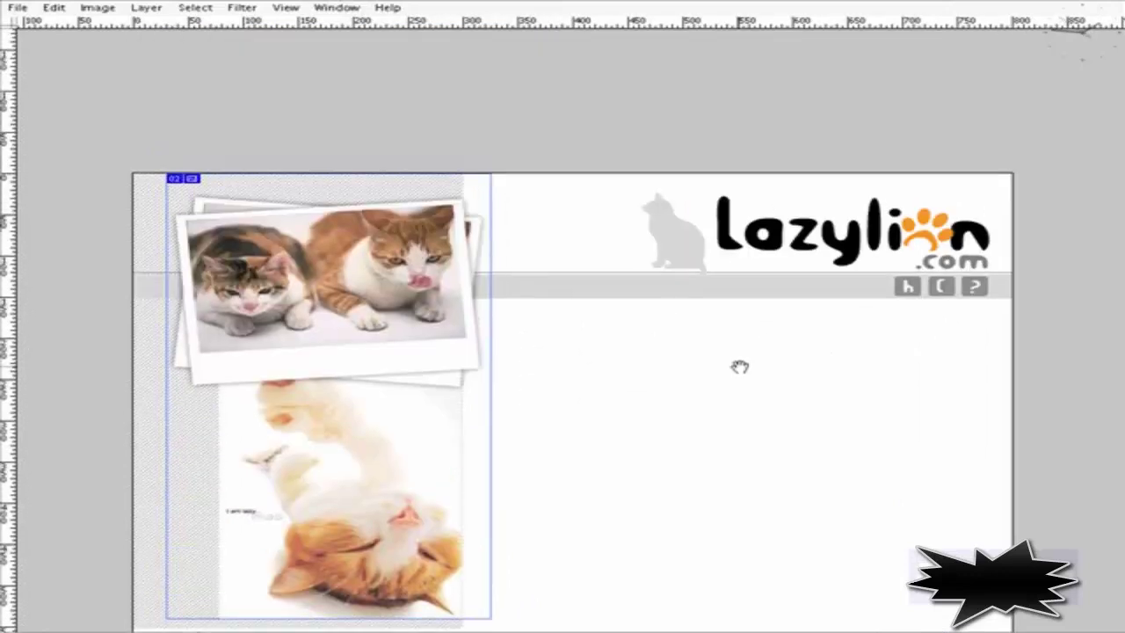
scroll(774, 474, "down", 5)
mouse_move(773, 463)
left_mouse_down()
mouse_move(774, 279)
mouse_move(768, 587)
left_mouse_up()
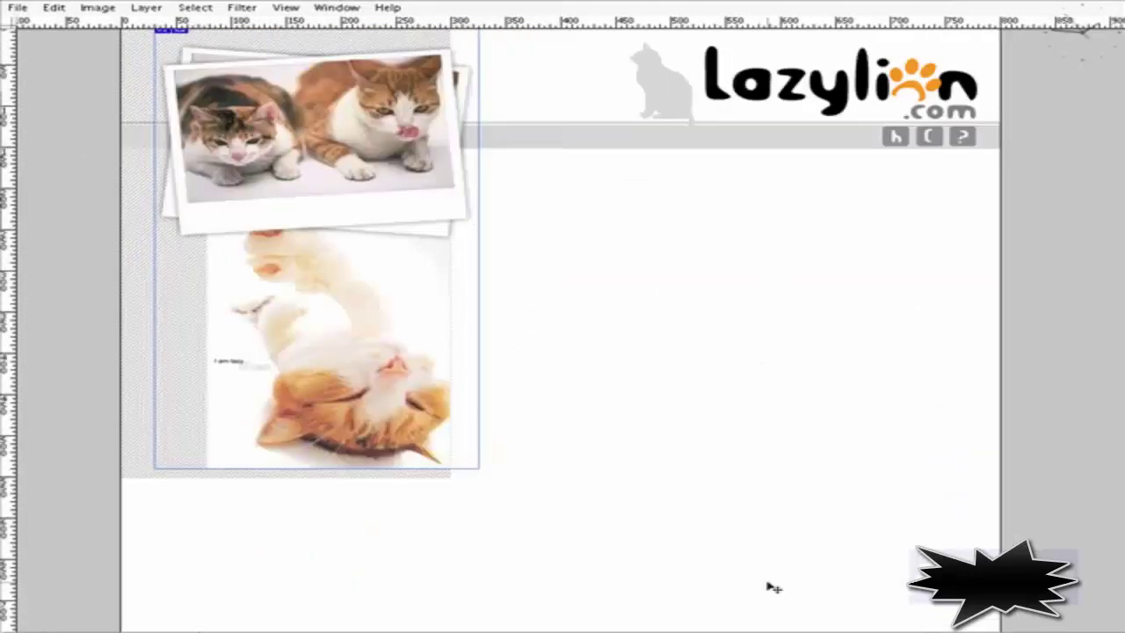
key("minus")
key("minus")
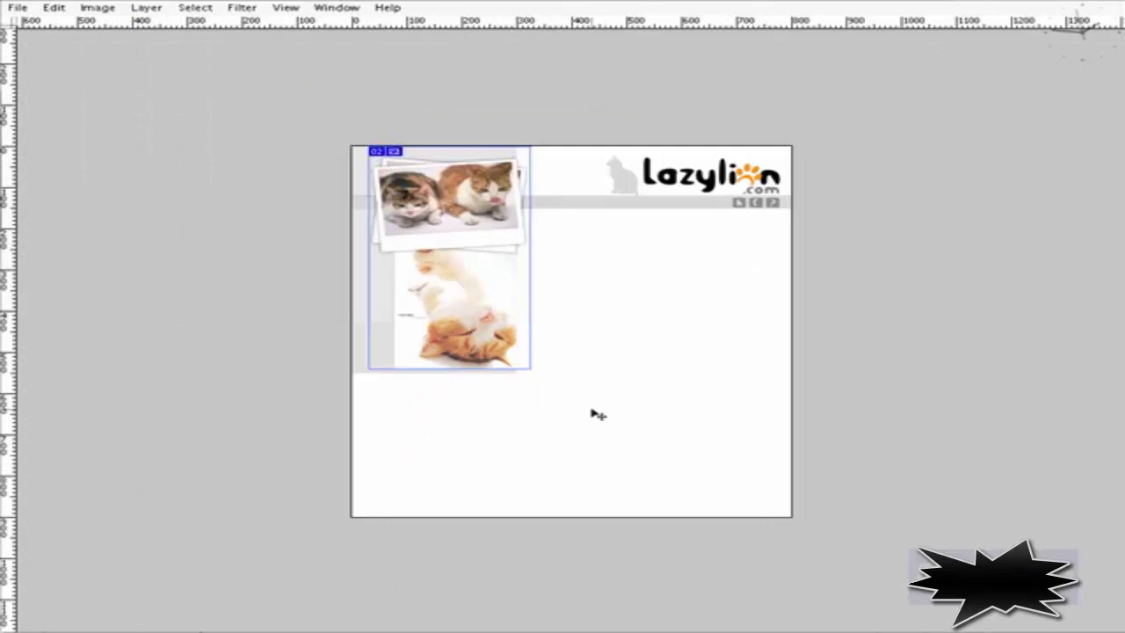
key("Tab")
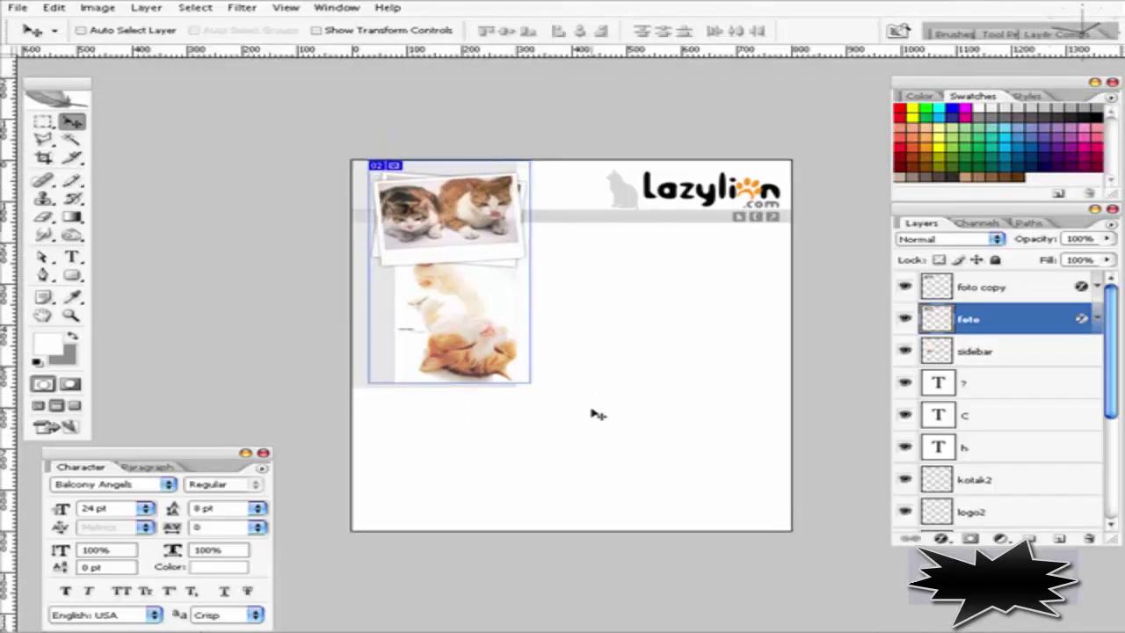
Fill the pola layer with light grey, show the guides, and select the kotak1 layer
mouse_move(1115, 410)
left_mouse_down()
mouse_move(1116, 448)
mouse_move(1115, 397)
left_mouse_up()
left_click_drag(1113, 400, 1103, 497)
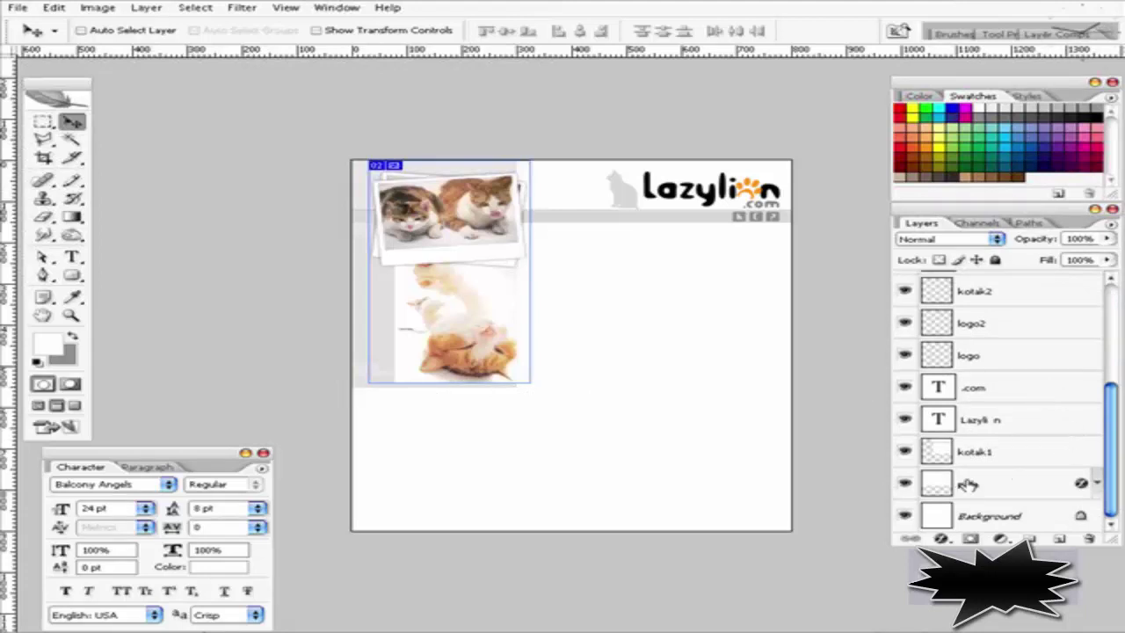
left_click(967, 483)
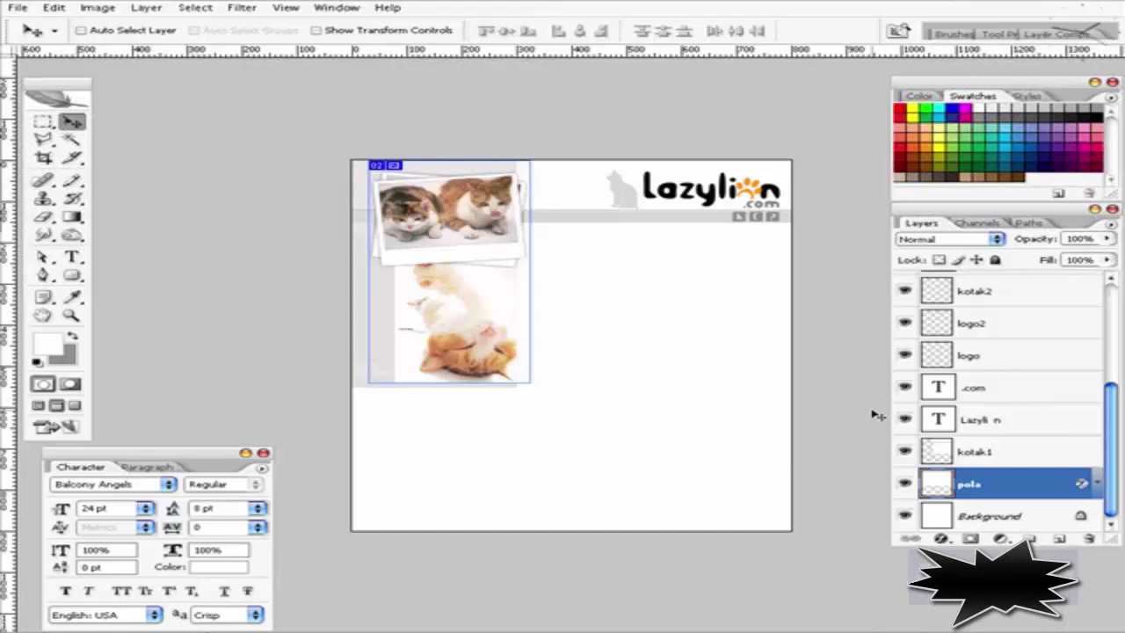
key("Delete")
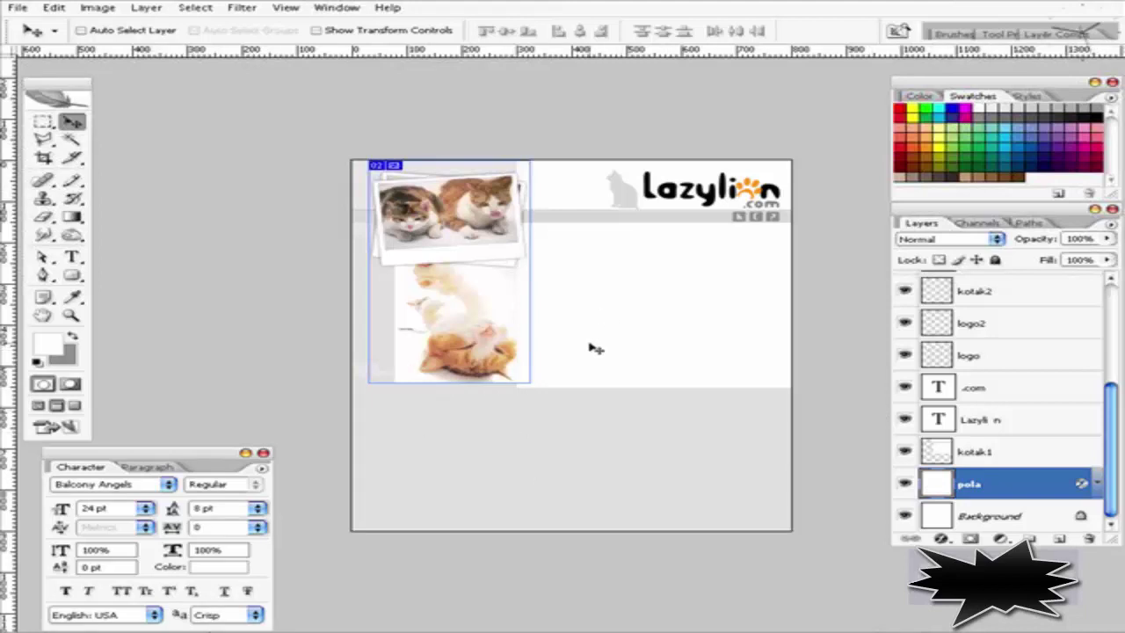
key("ctrl+semicolon")
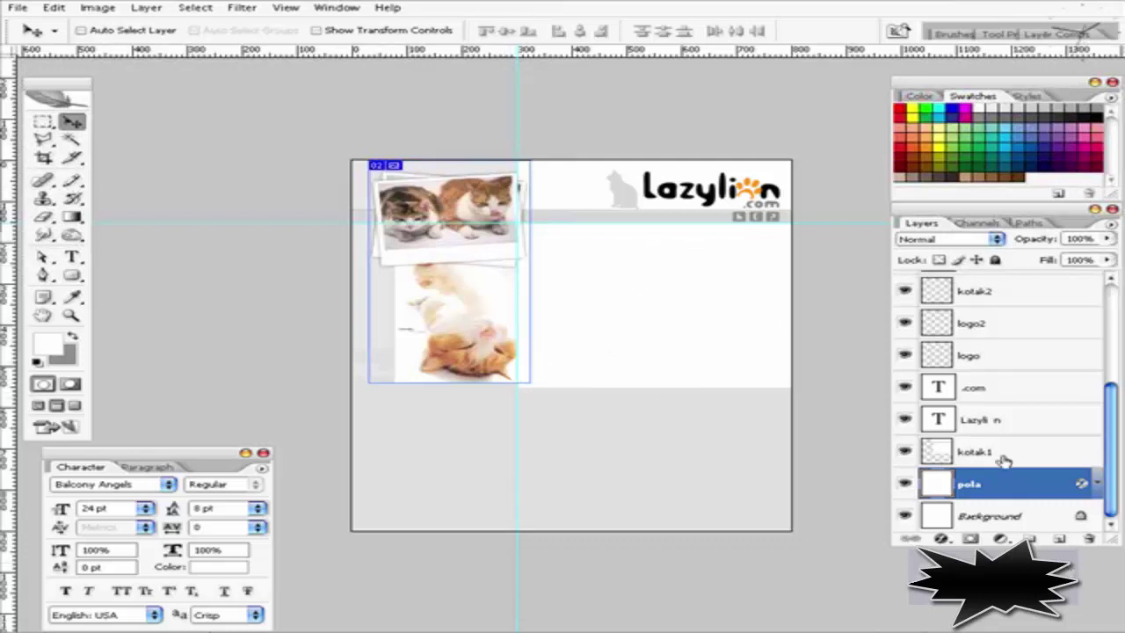
key("alt+bracketright")
Select from the sidebar's right edge to the bottom-right corner and fill it white
left_click(42, 121)
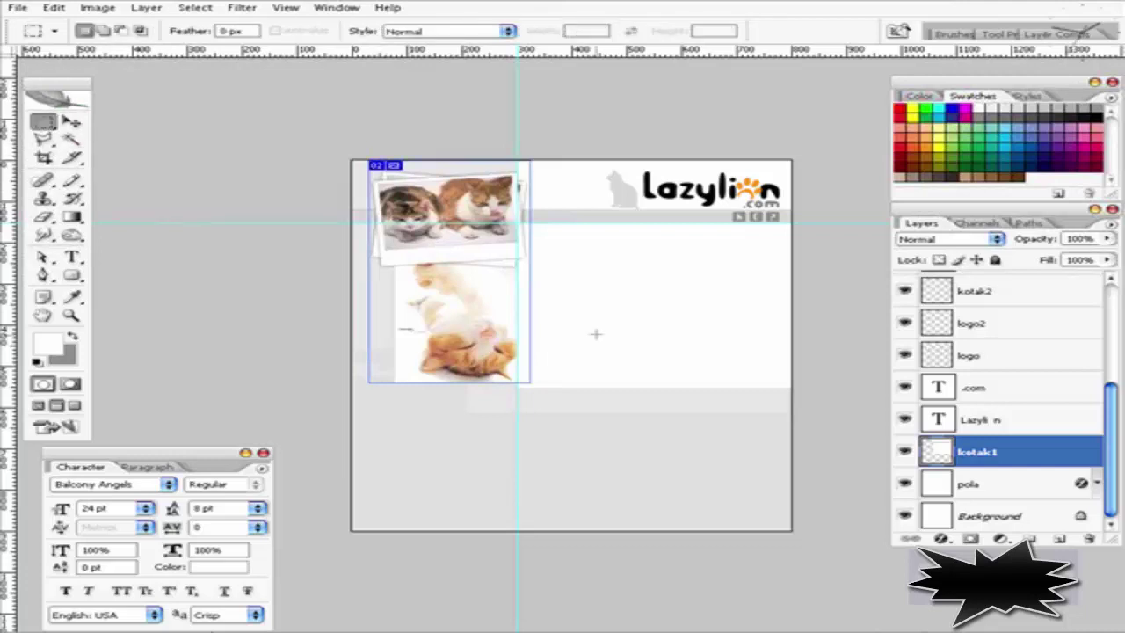
left_click(285, 8)
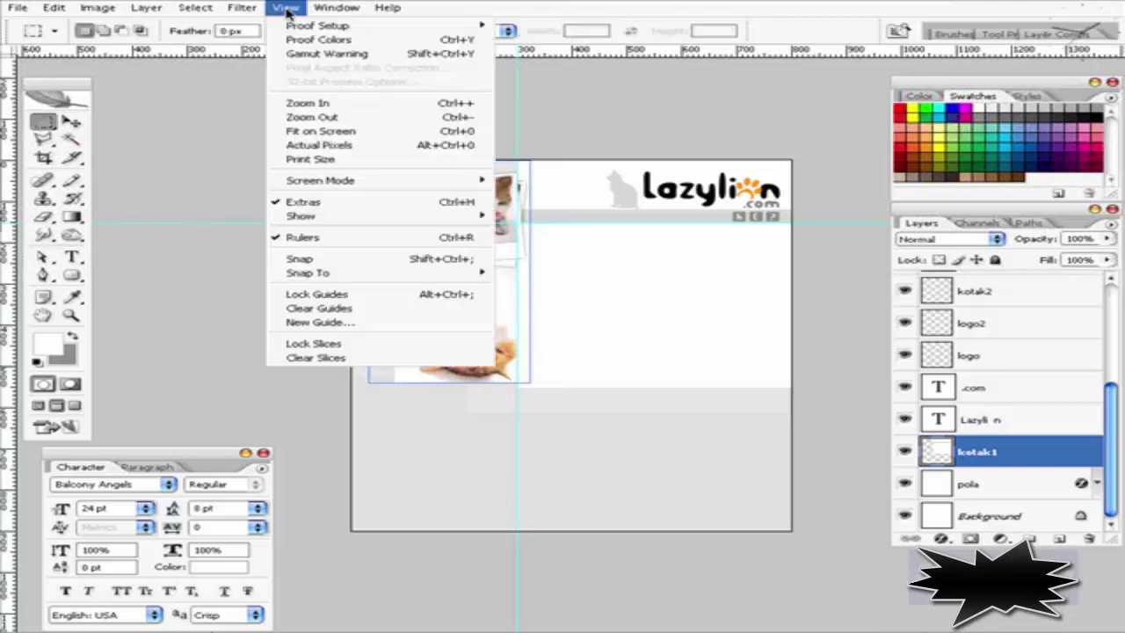
left_click(295, 259)
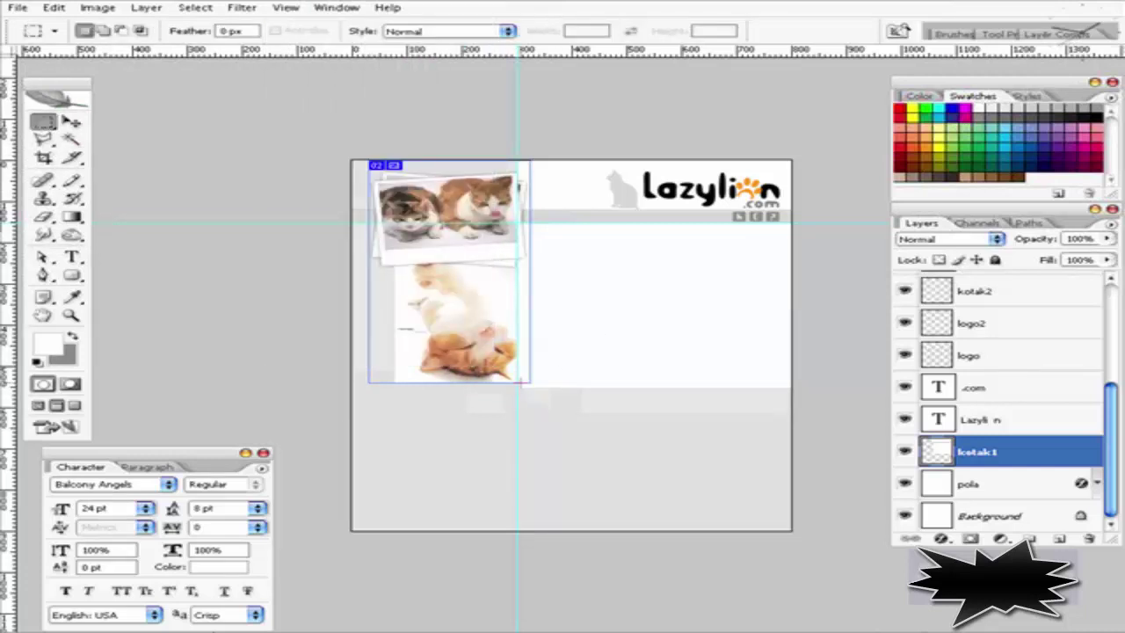
left_click_drag(519, 383, 835, 537)
key("alt+BackSpace")
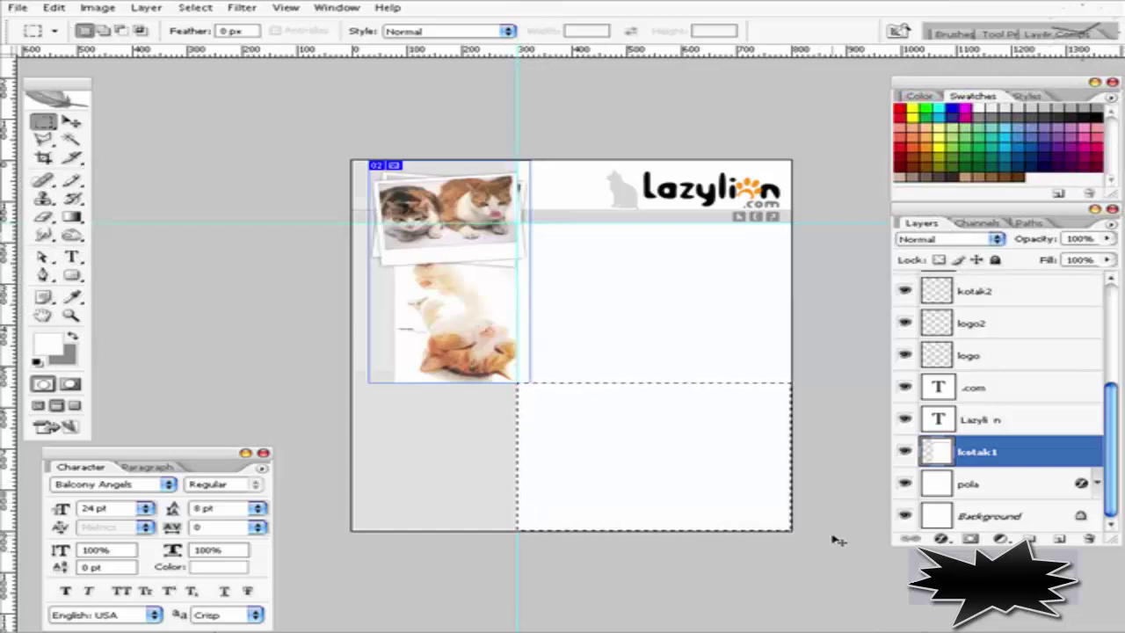
key("ctrl+d")
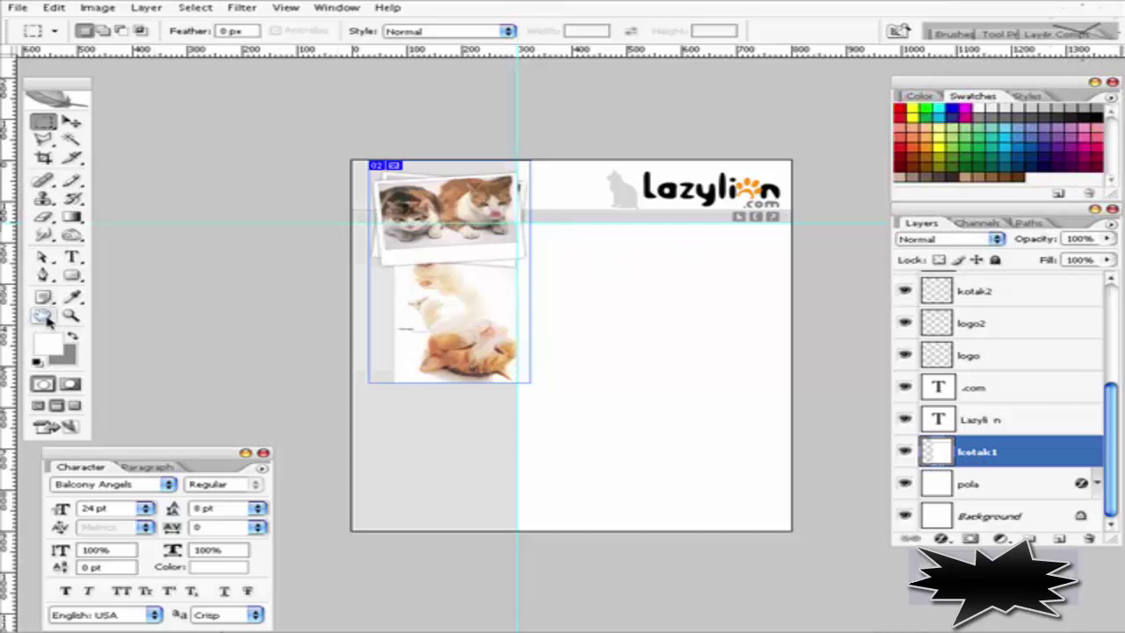
Set the Type tool to Verdana, 9 pt, black
left_click(72, 256)
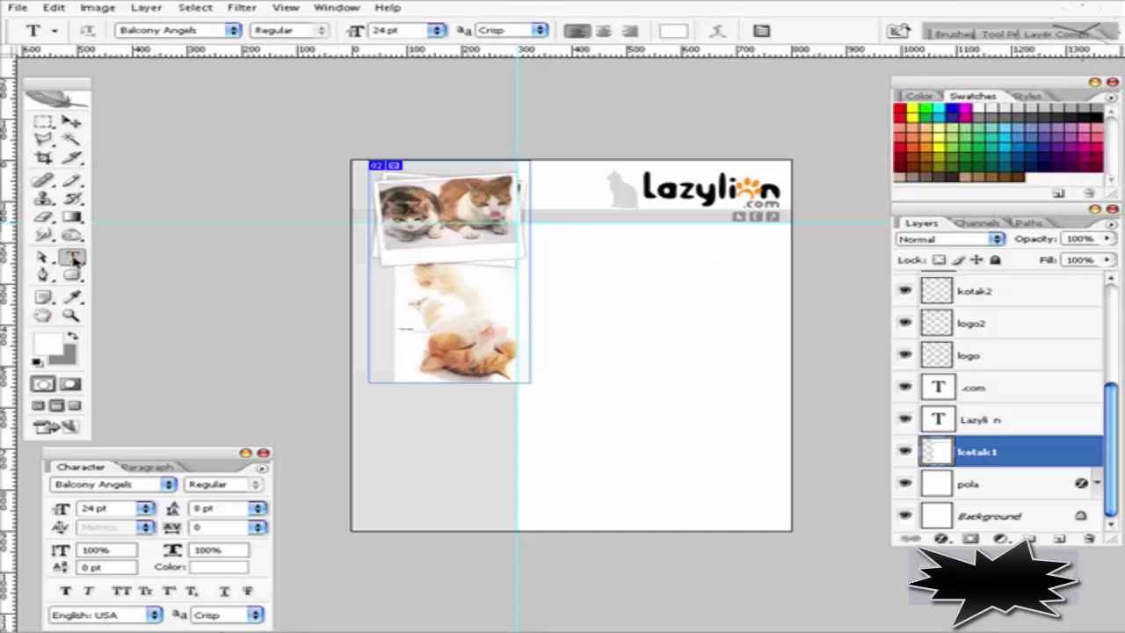
left_click(205, 30)
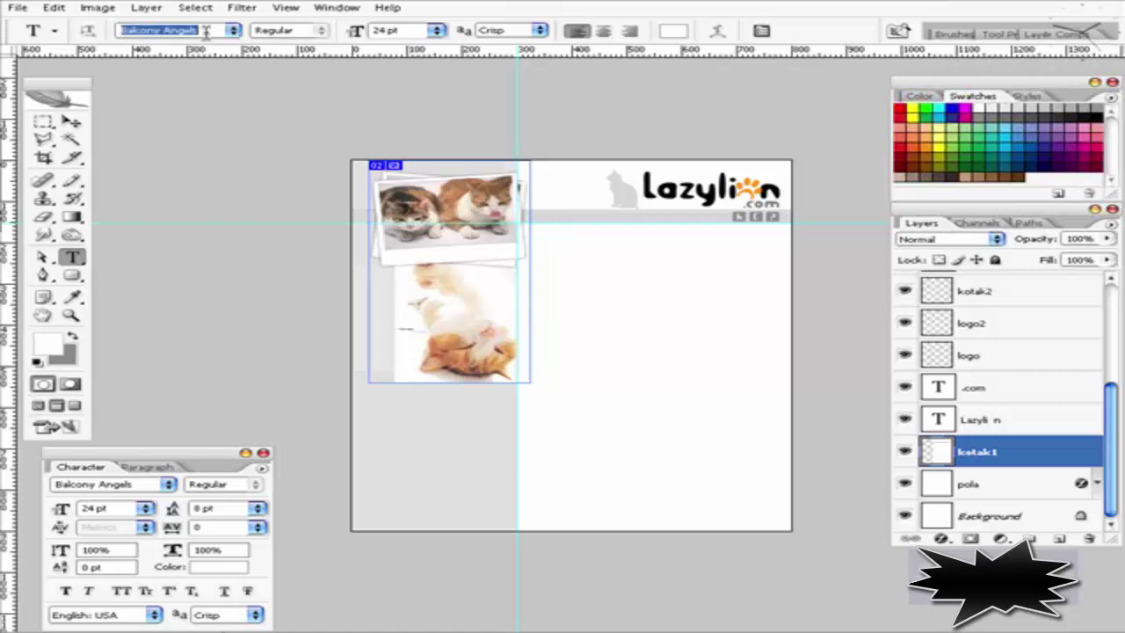
type("Verdana")
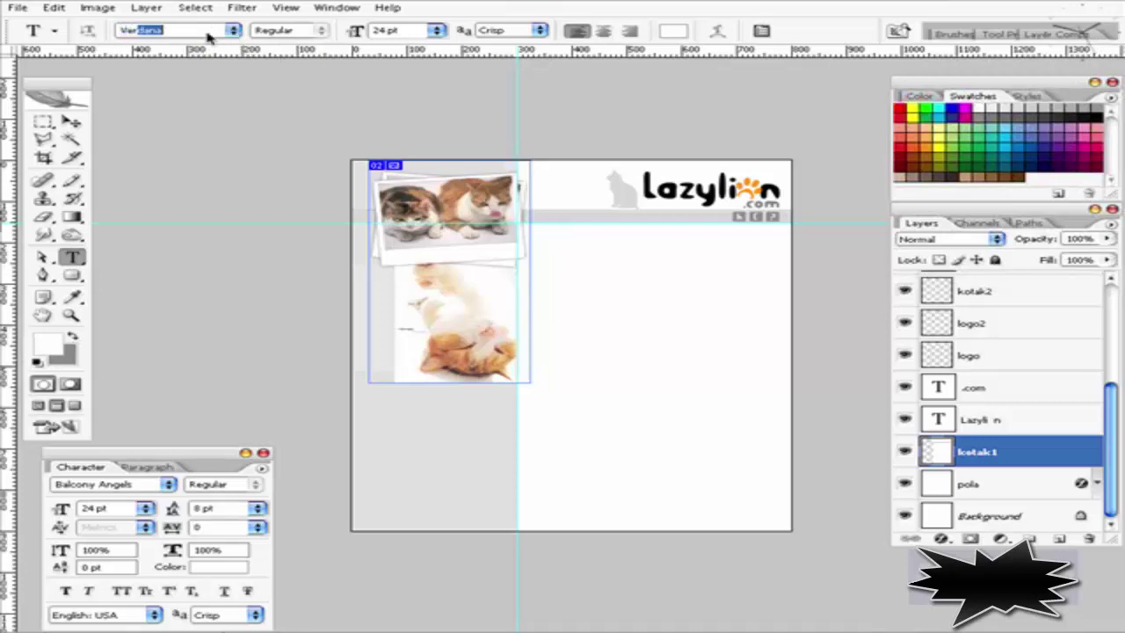
key("Return")
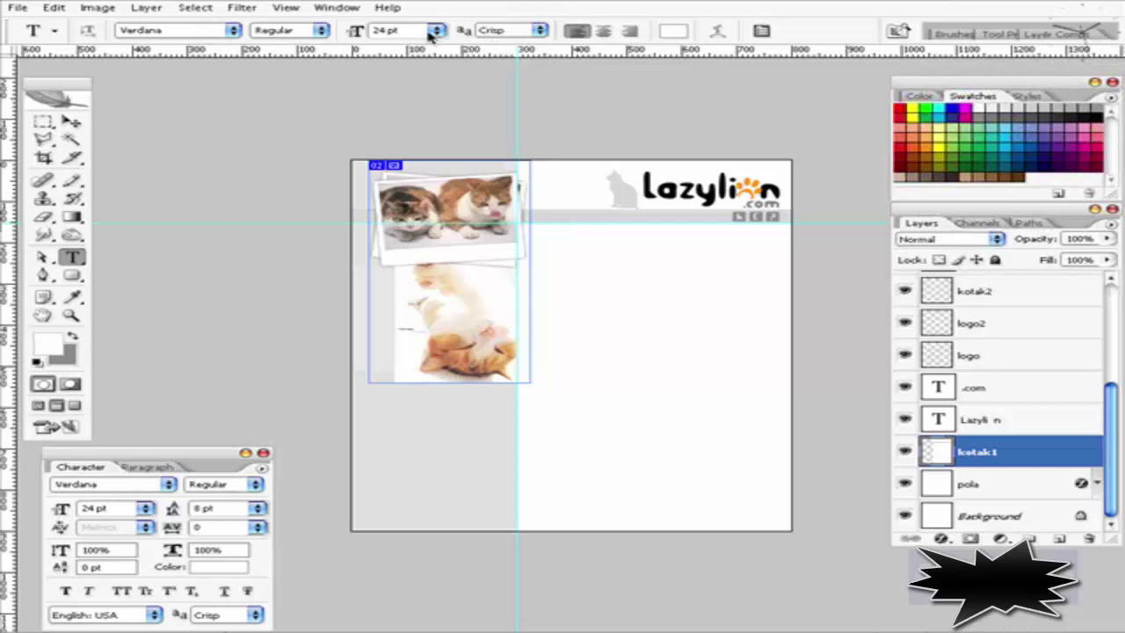
left_click(435, 30)
left_click(423, 104)
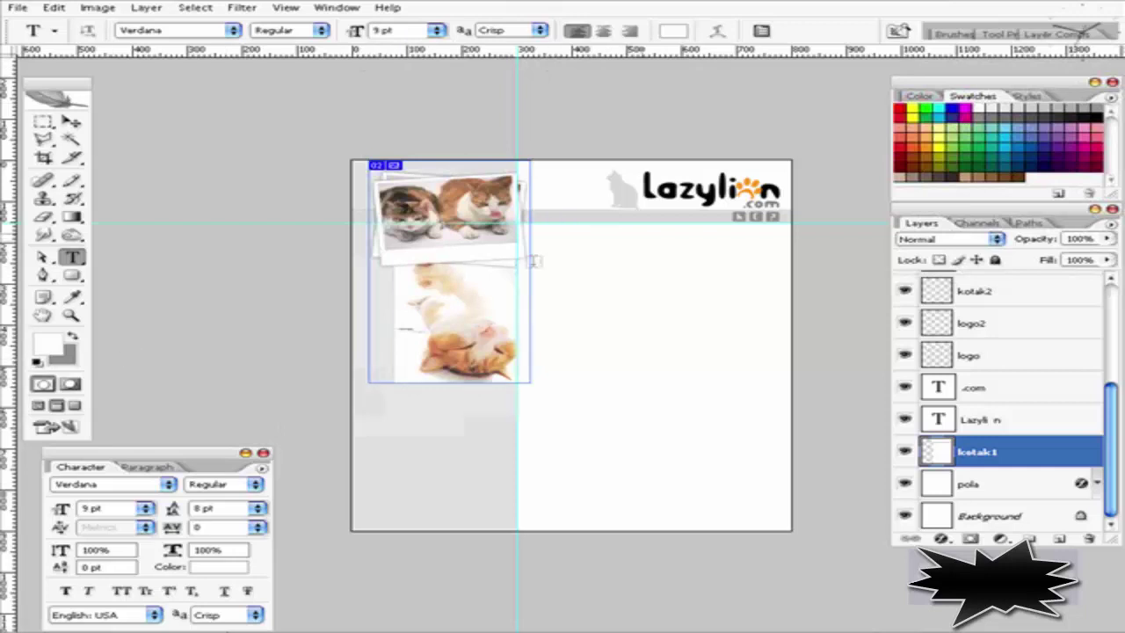
left_click(37, 361)
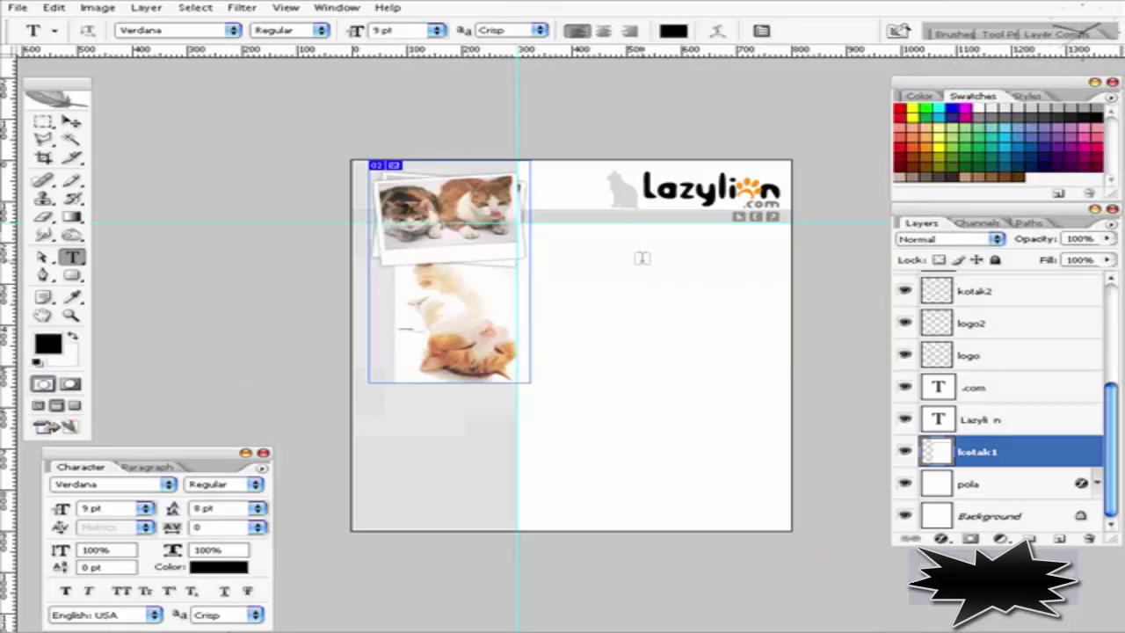
Draw a paragraph text box in the right column and delete its placeholder text
left_click_drag(641, 258, 779, 489)
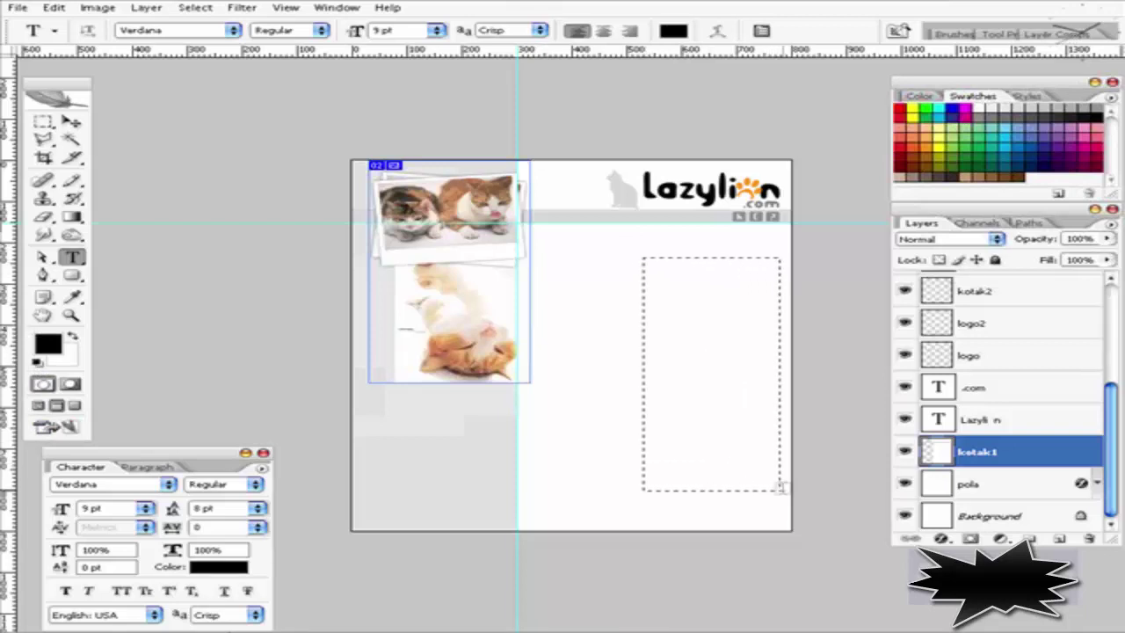
left_click_drag(780, 489, 779, 498)
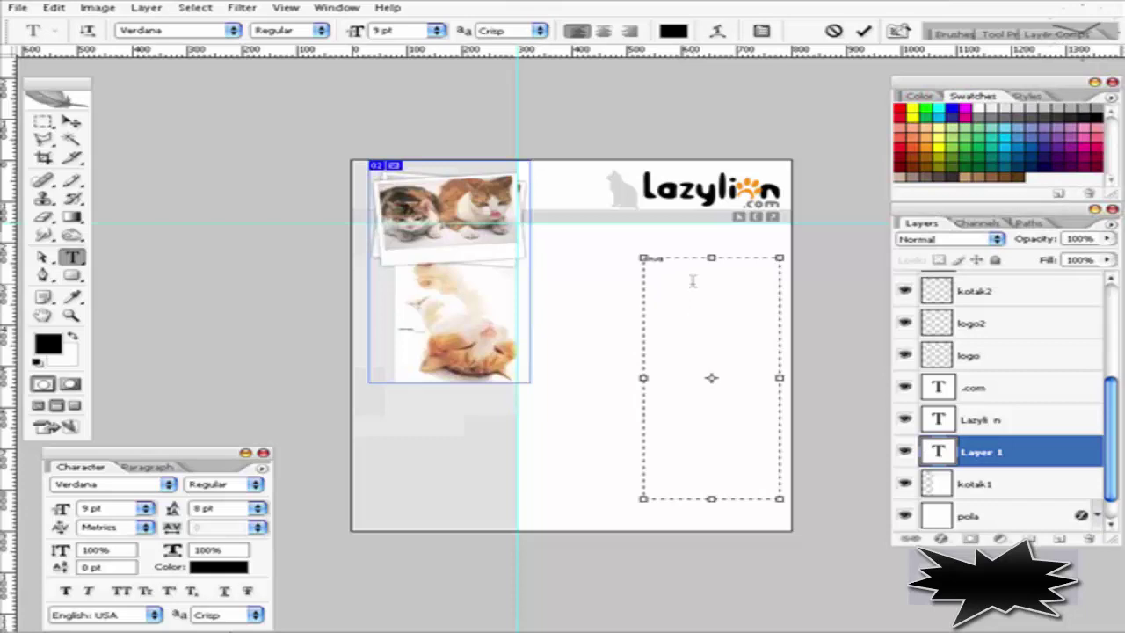
key("ctrl+plus")
key("ctrl+plus")
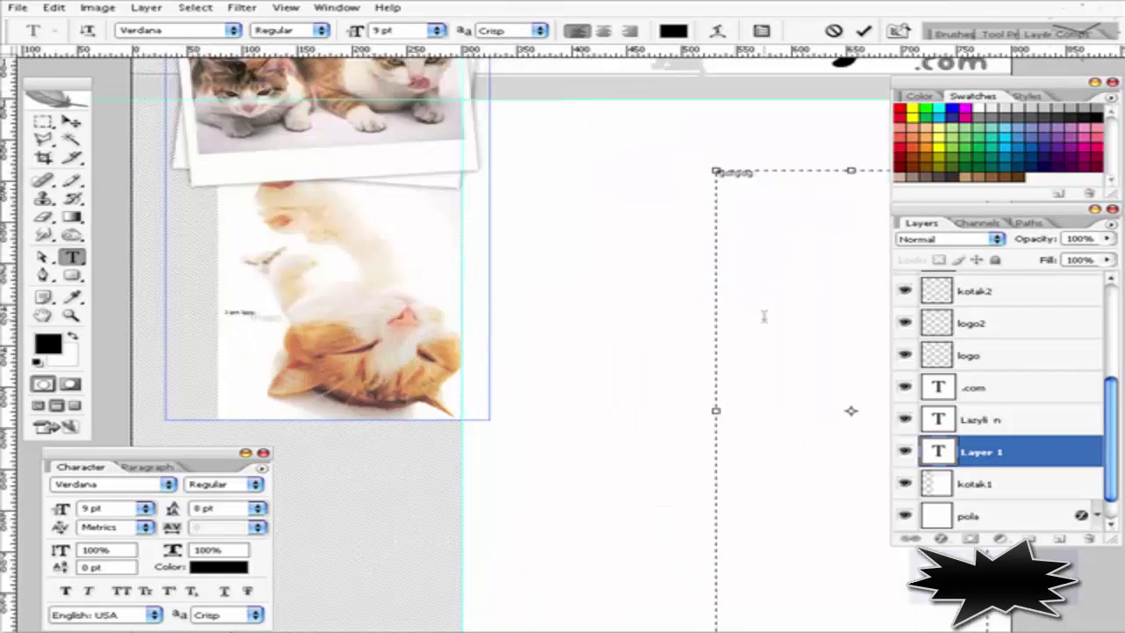
key("BackSpace")
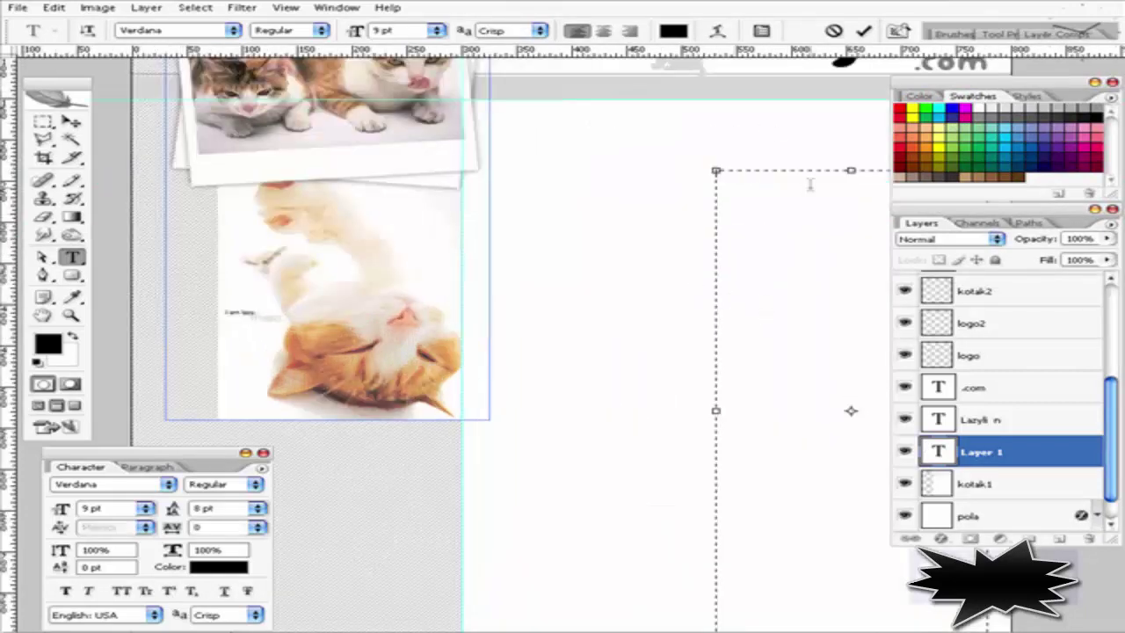
Copy the text from the lorem_ipsum Notepad file and paste it into the paragraph box
key("alt+Tab")
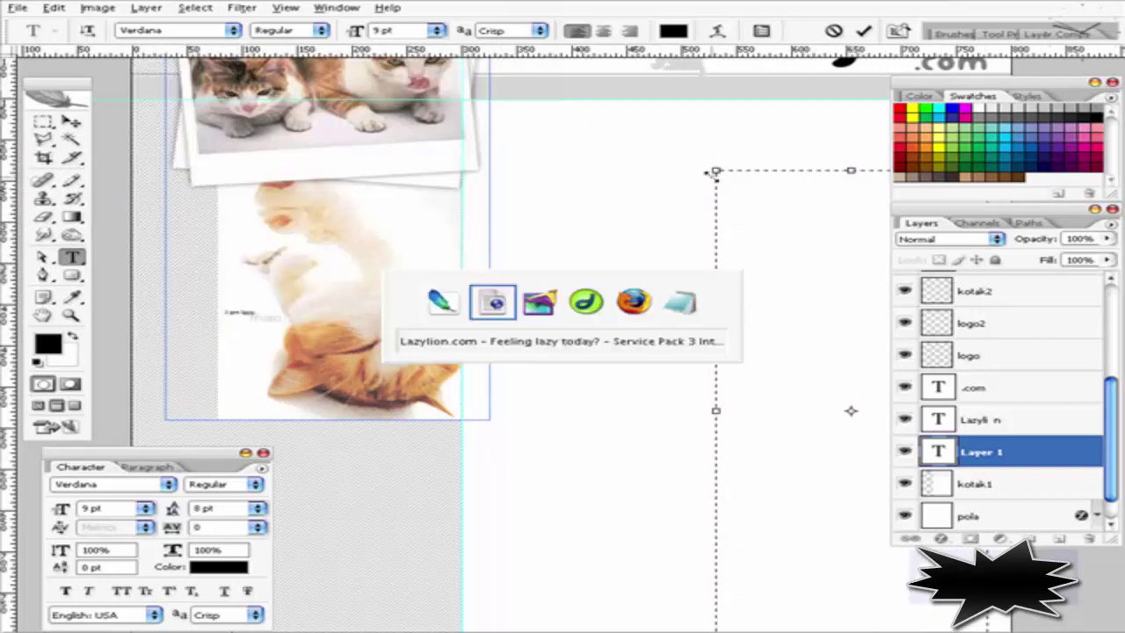
key("alt+Tab")
key("alt+Tab")
key("alt+Tab")
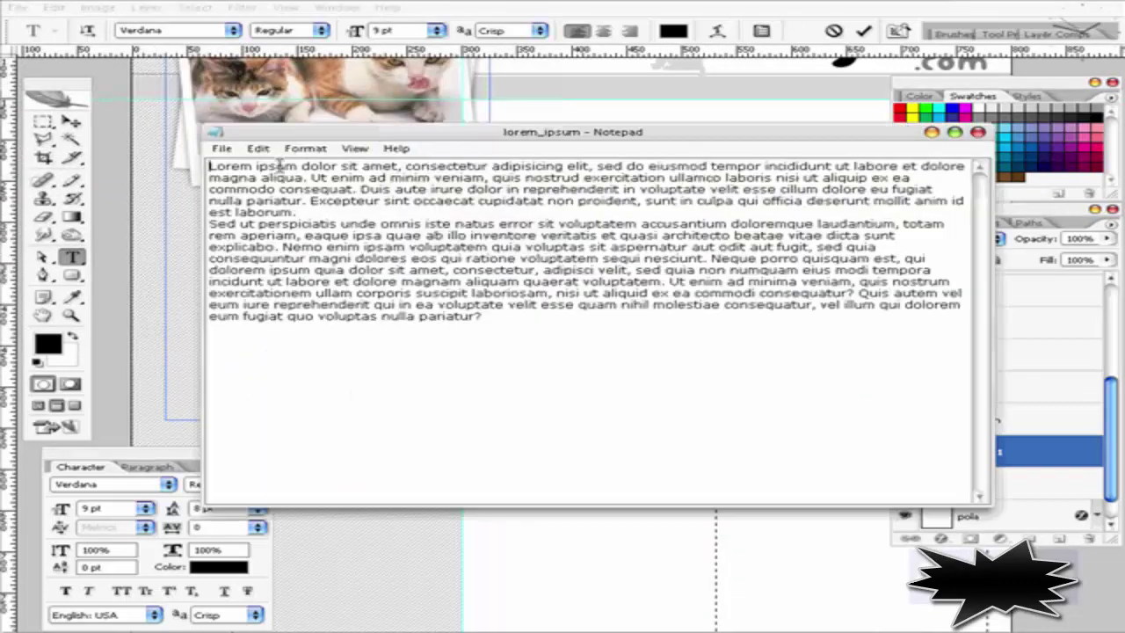
key("ctrl+o")
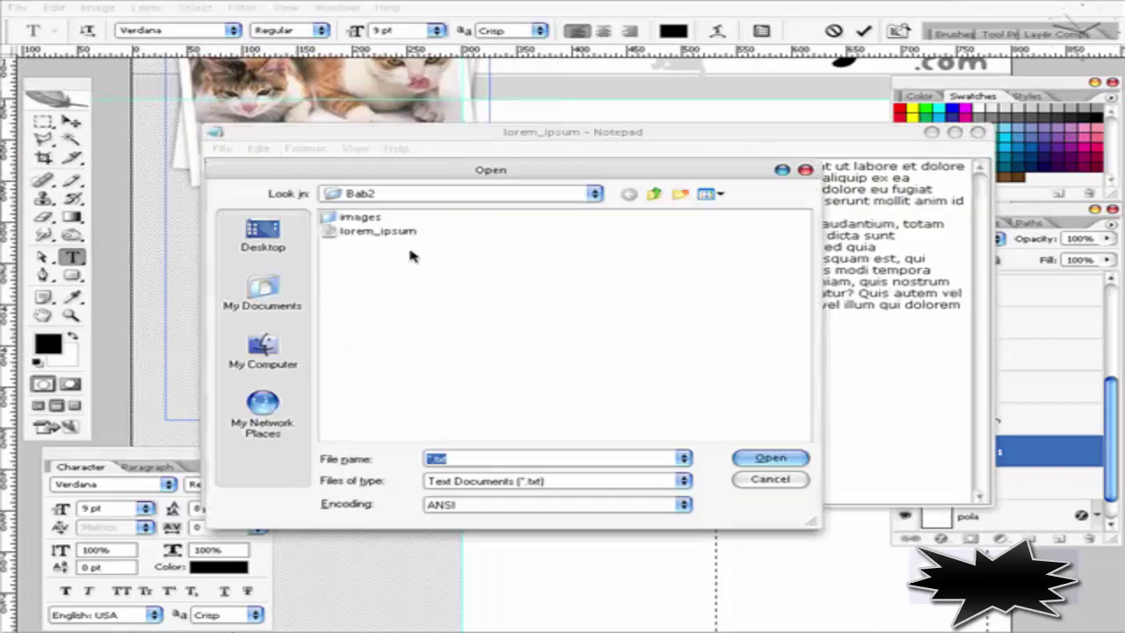
left_click(751, 478)
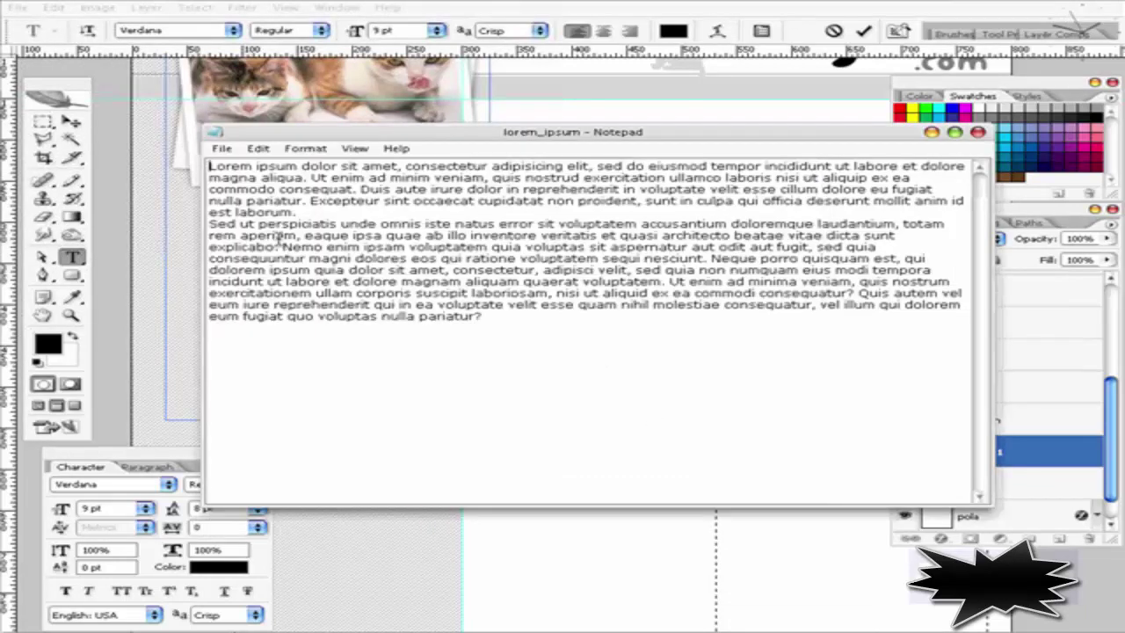
left_click_drag(500, 319, 210, 166)
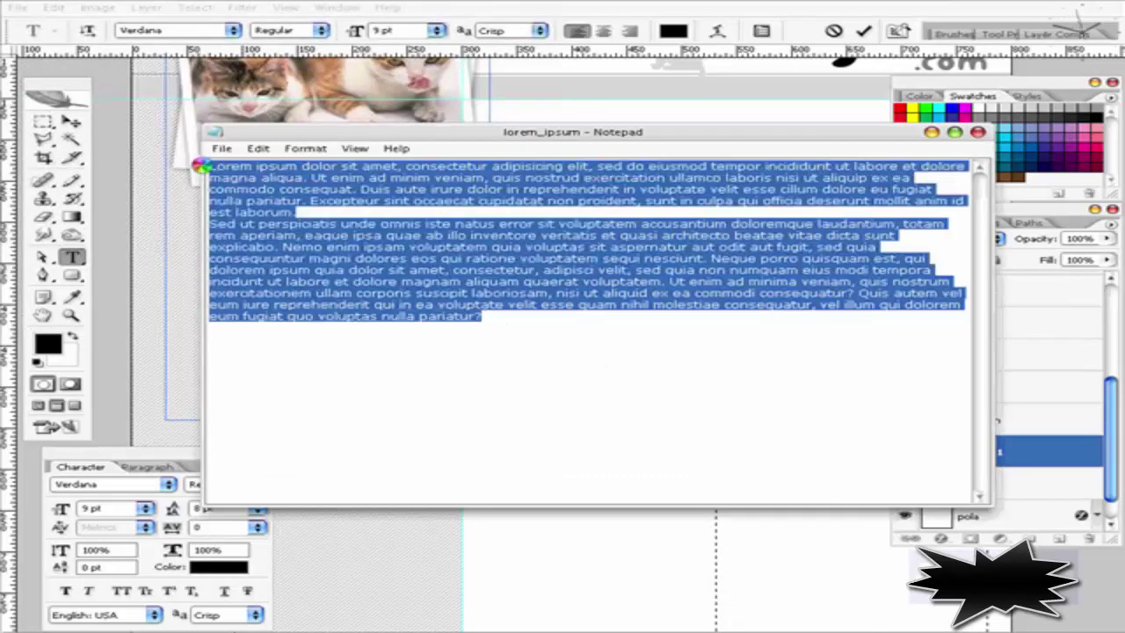
left_click(931, 132)
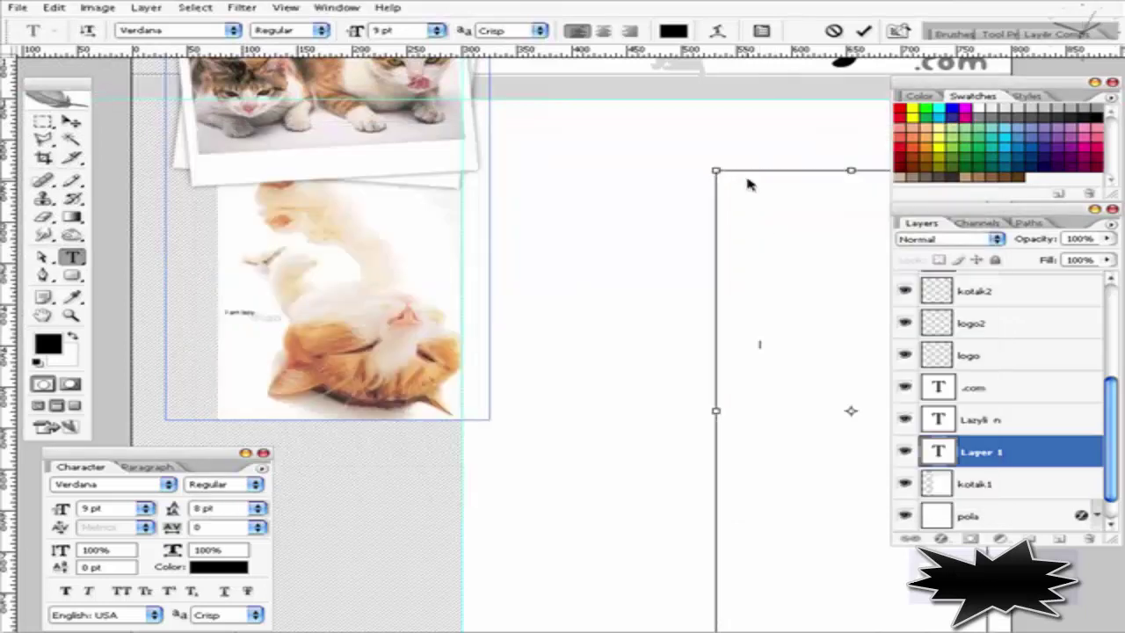
key("ctrl+v")
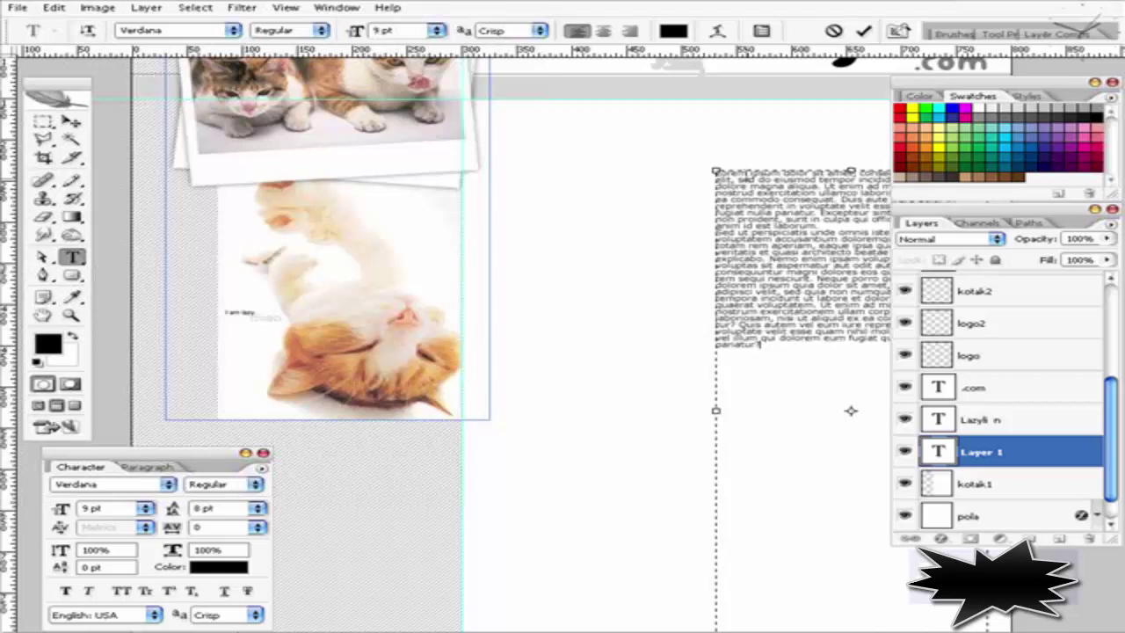
Paste the lorem ipsum passage several more times, separated by blank lines
left_click(761, 325)
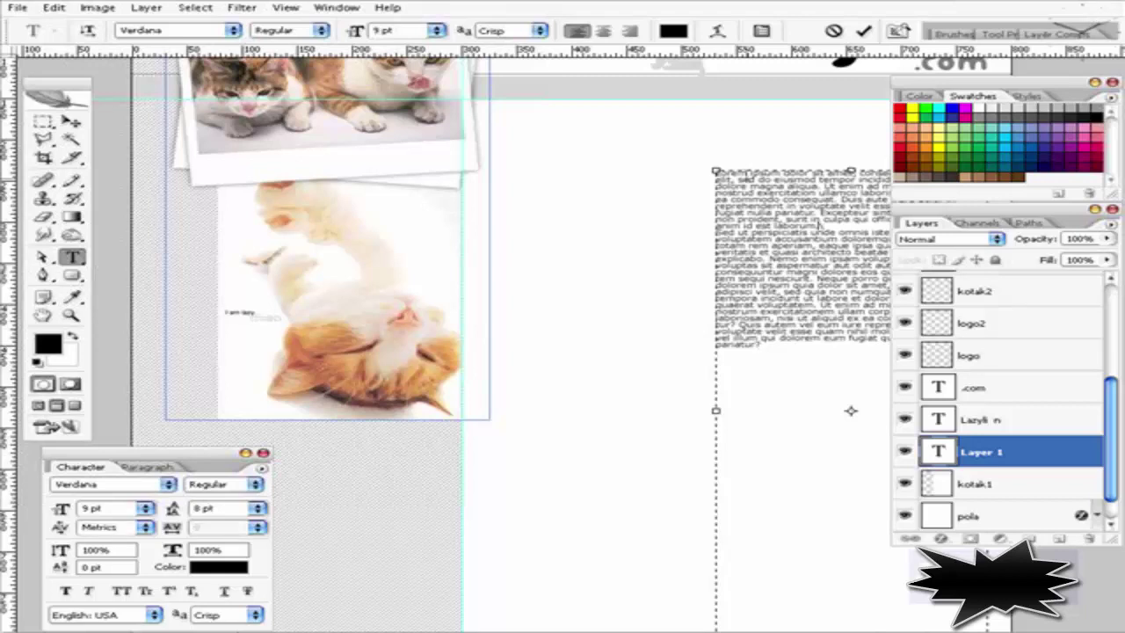
key("Return")
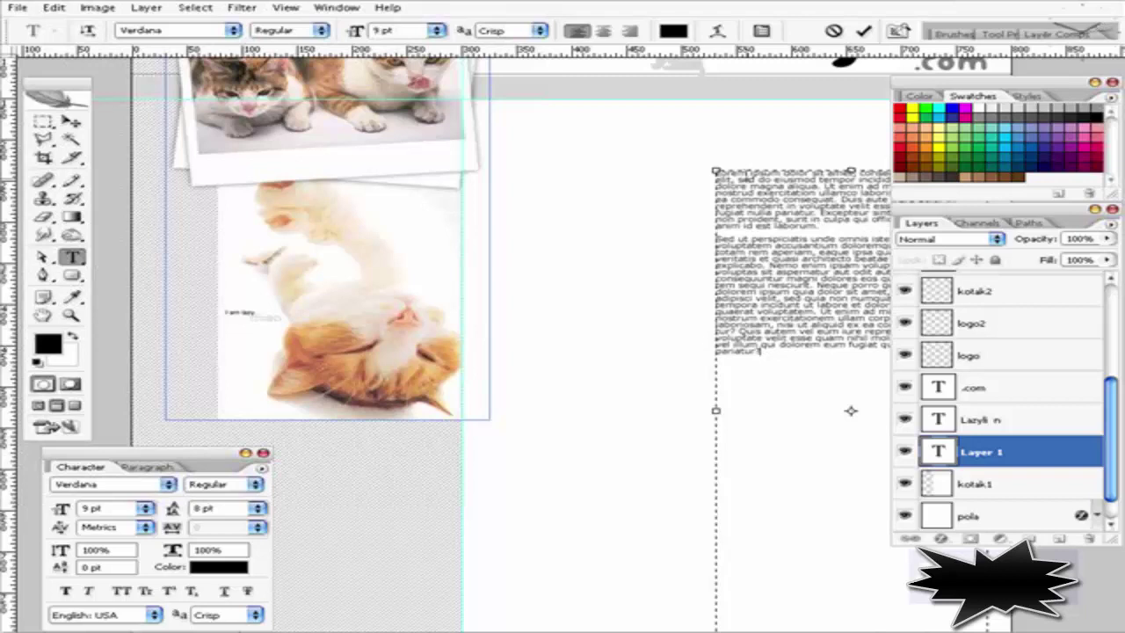
key("ctrl+v")
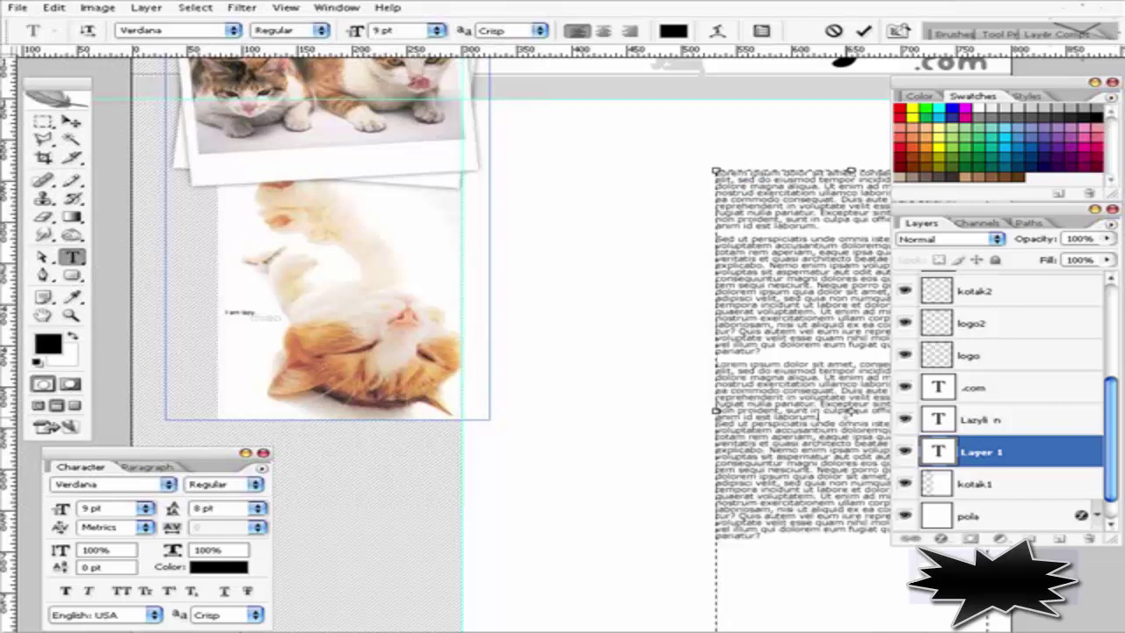
key("Return")
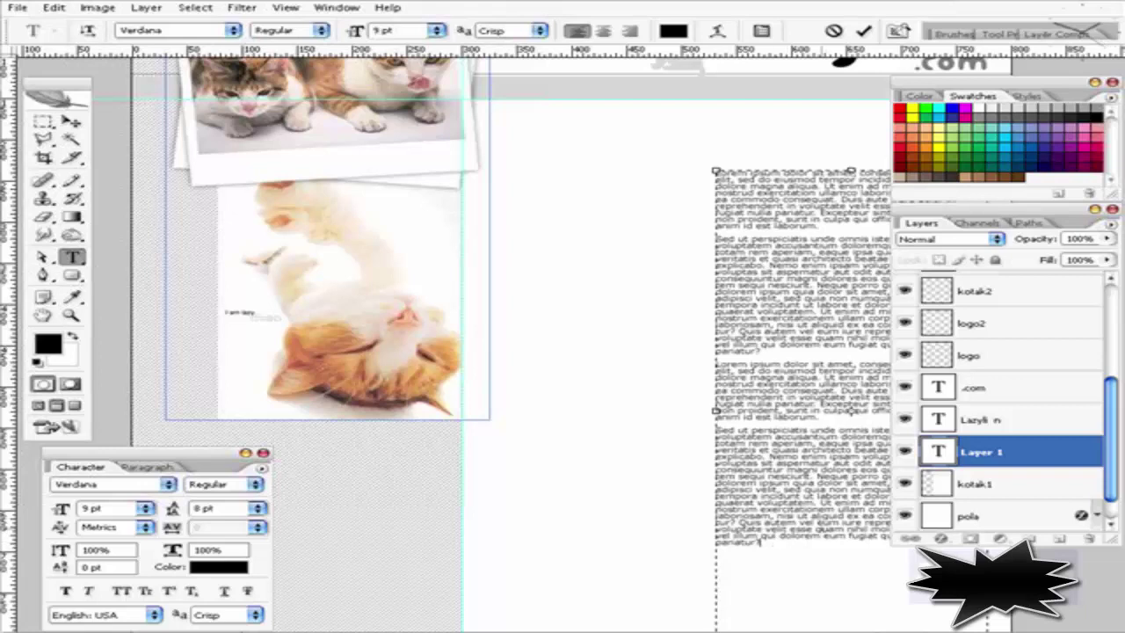
key("Return")
key("ctrl+v")
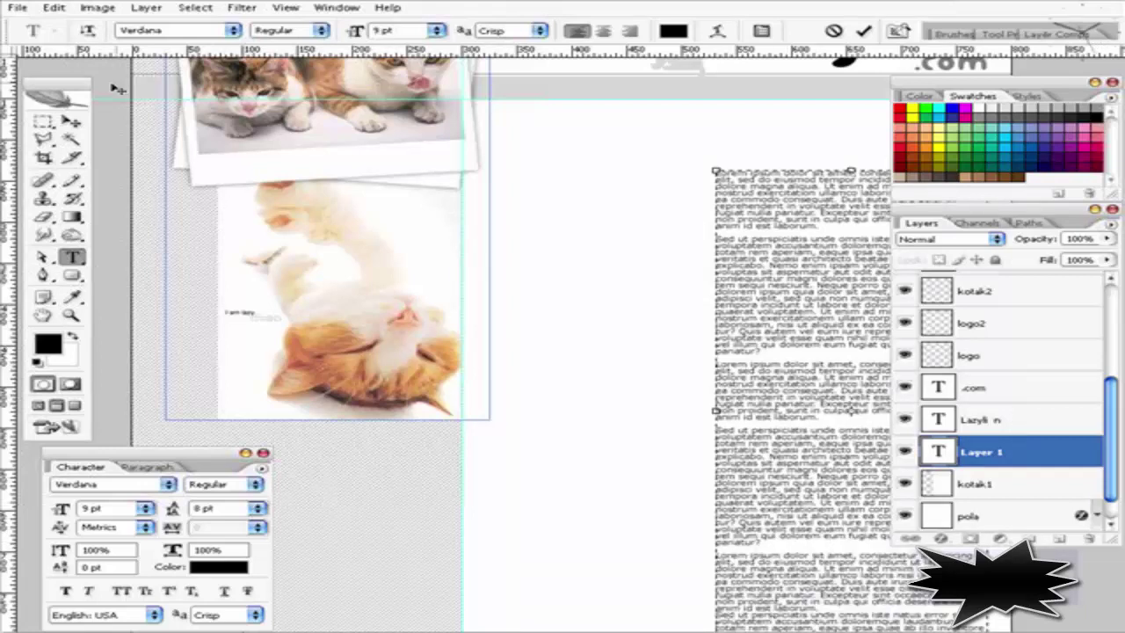
Set the body text leading to Auto and apply Justify Last Left
left_click(71, 120)
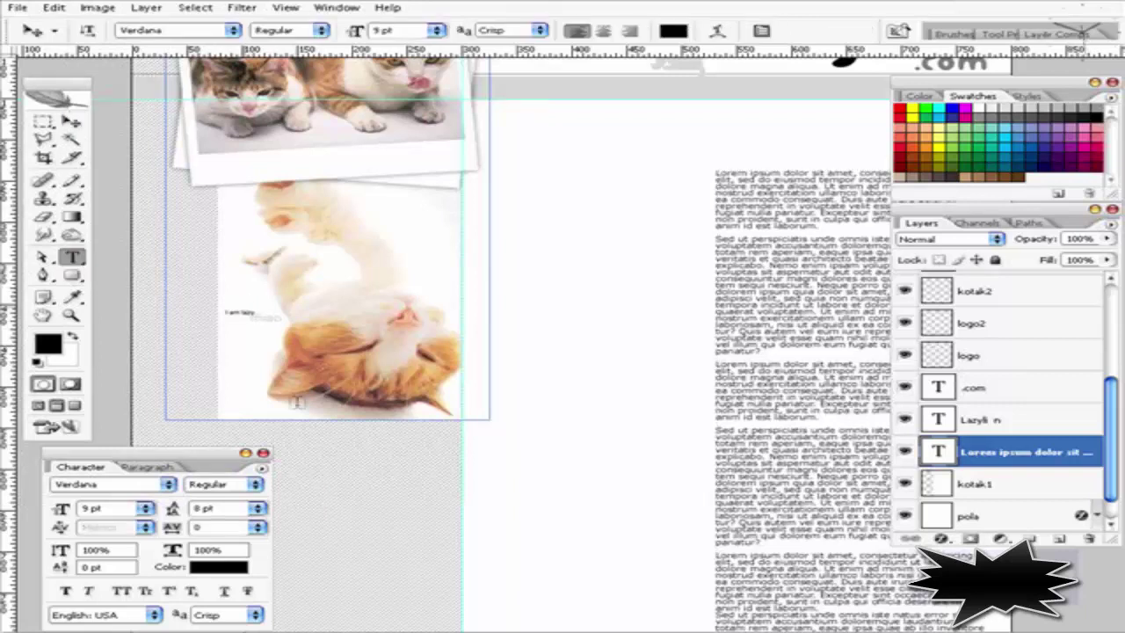
left_click(256, 508)
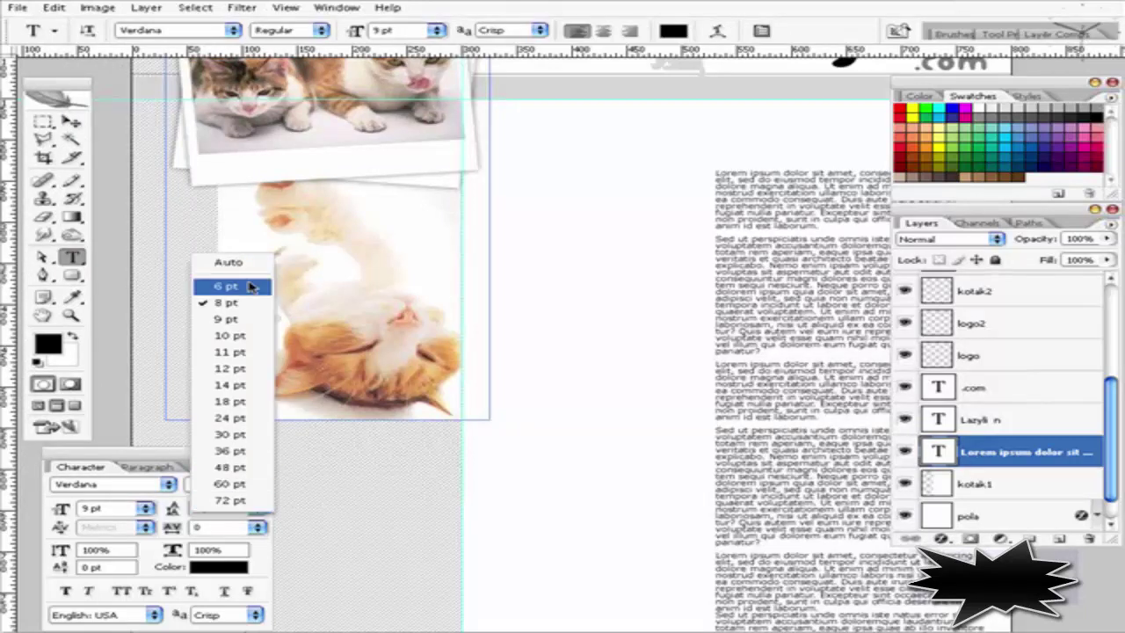
left_click(229, 262)
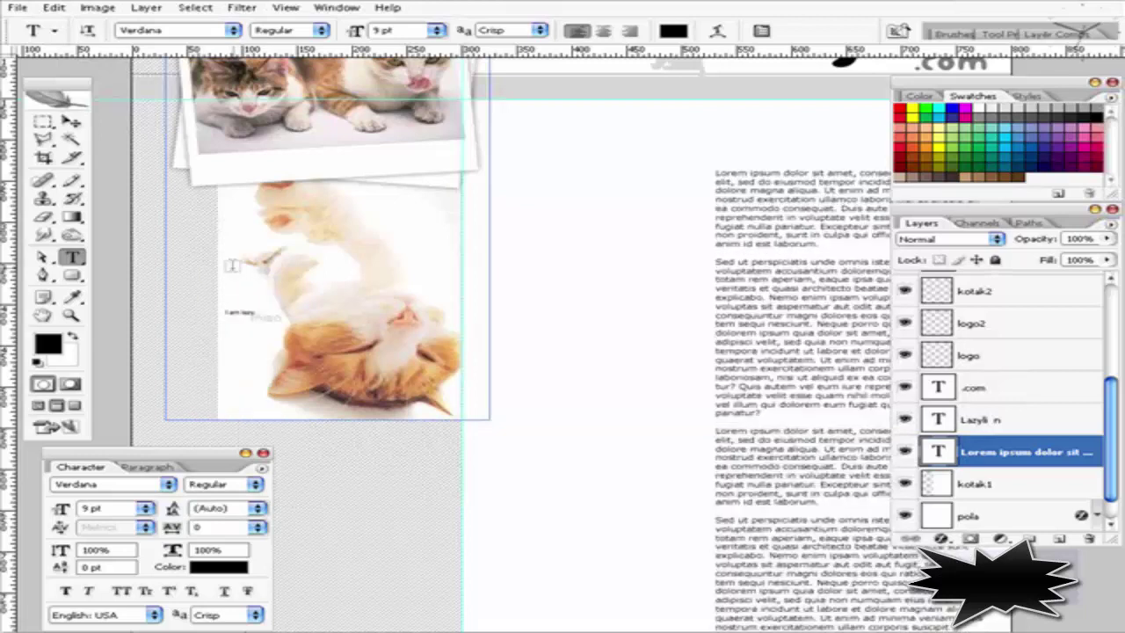
key("ctrl+minus")
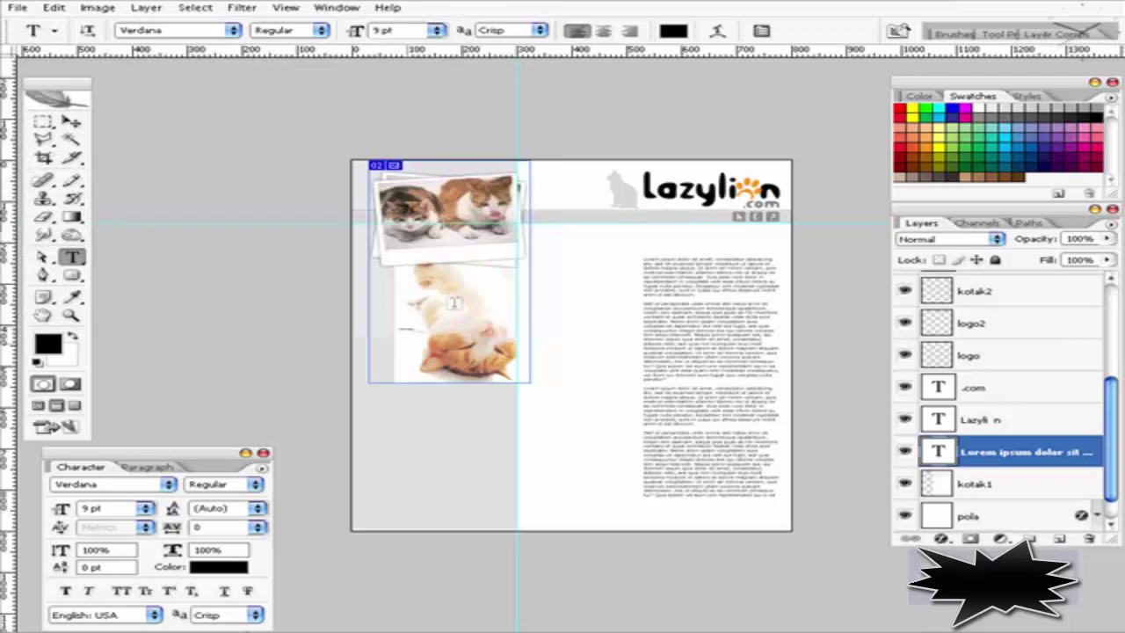
left_click(148, 467)
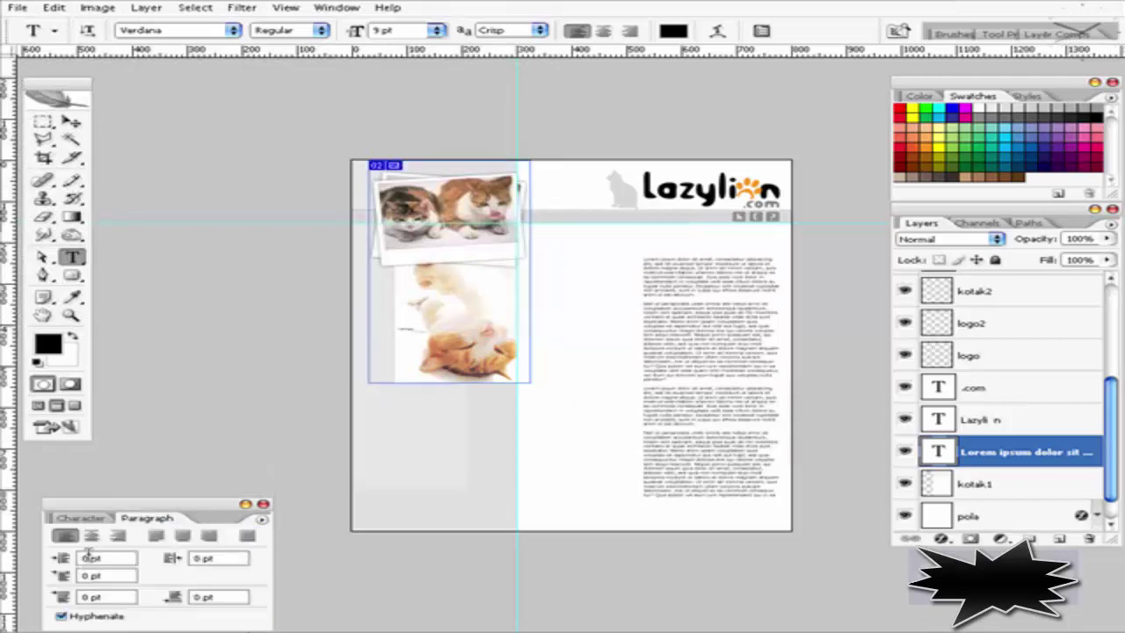
left_click(154, 536)
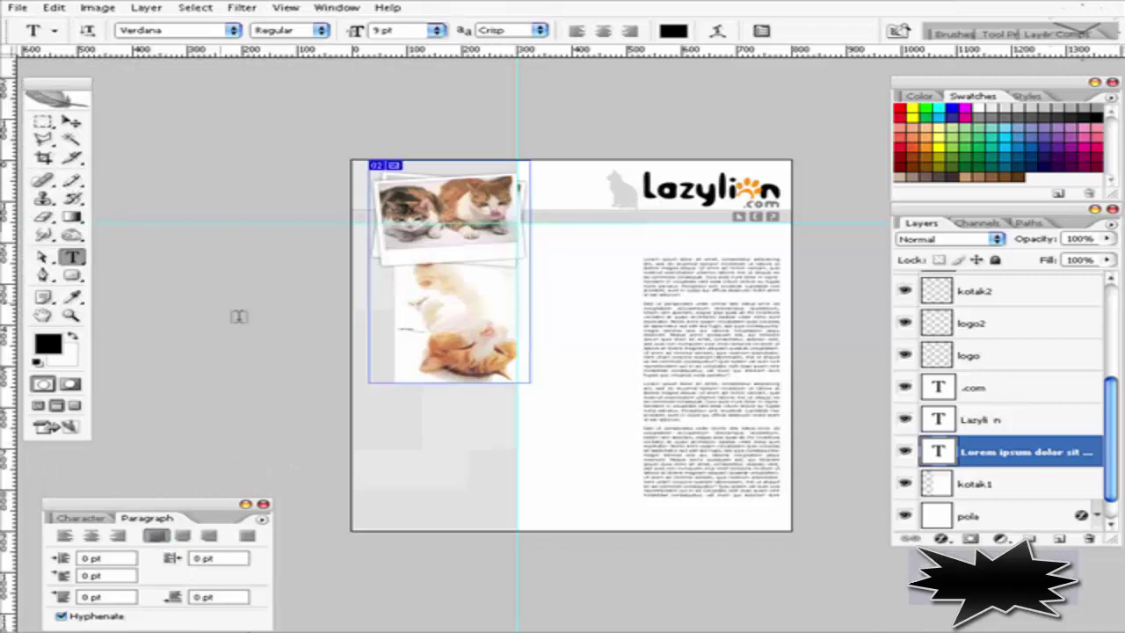
left_click(72, 121)
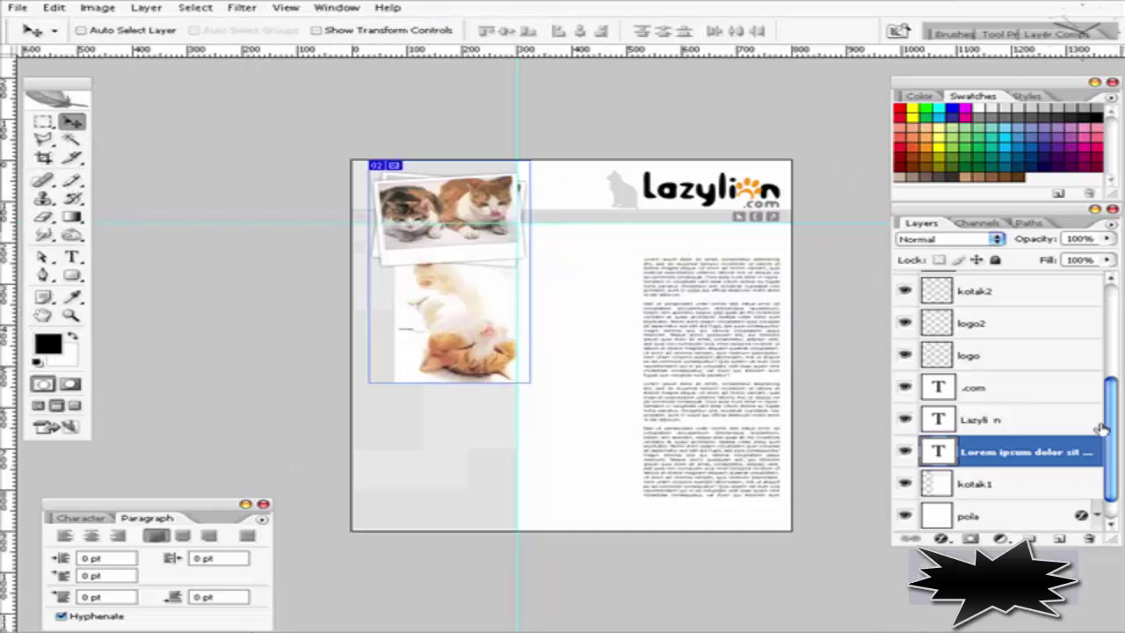
Add a new layer above sidebar and name it 'rollover'
left_click_drag(1117, 402, 1118, 308)
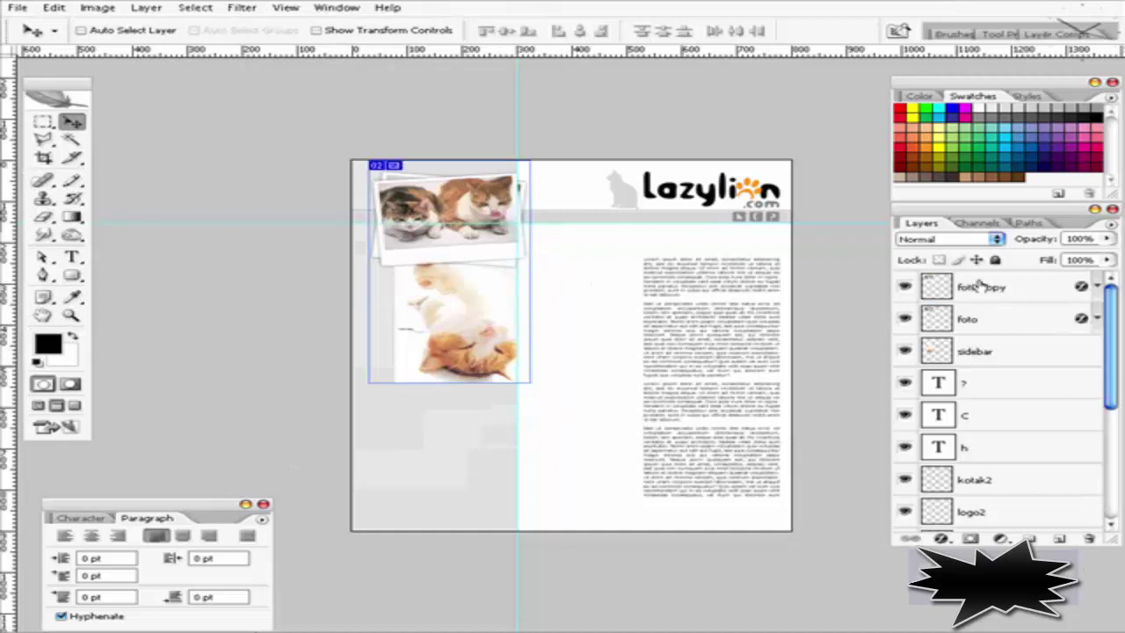
left_click(980, 283)
left_click(1007, 352)
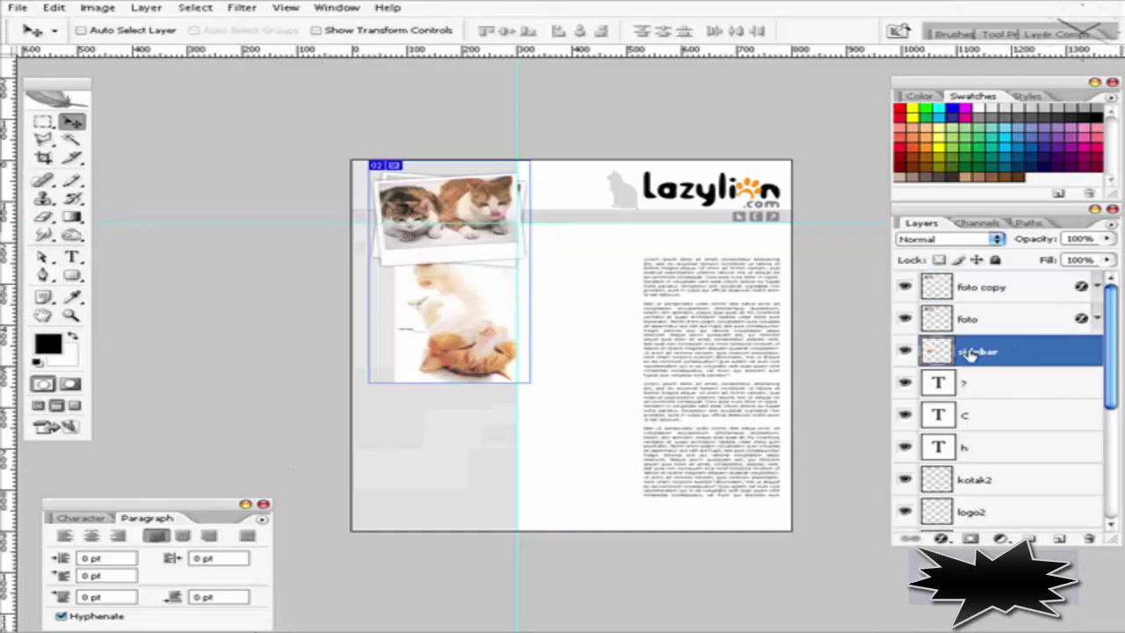
left_click(1058, 538)
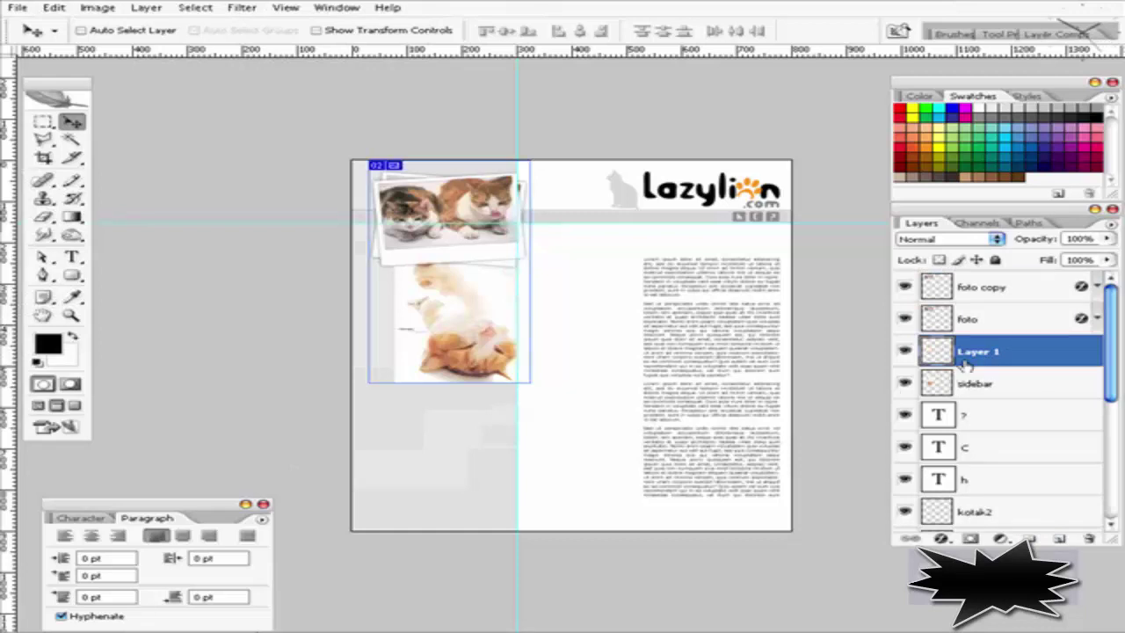
double_click(975, 352)
type("ro")
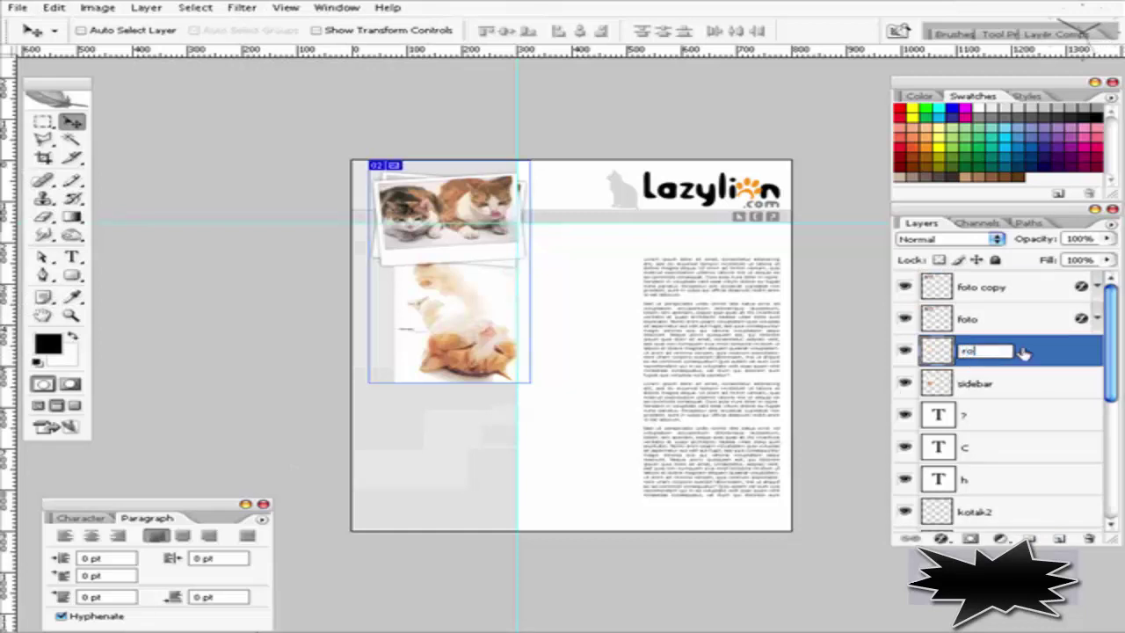
type("llover")
key("Return")
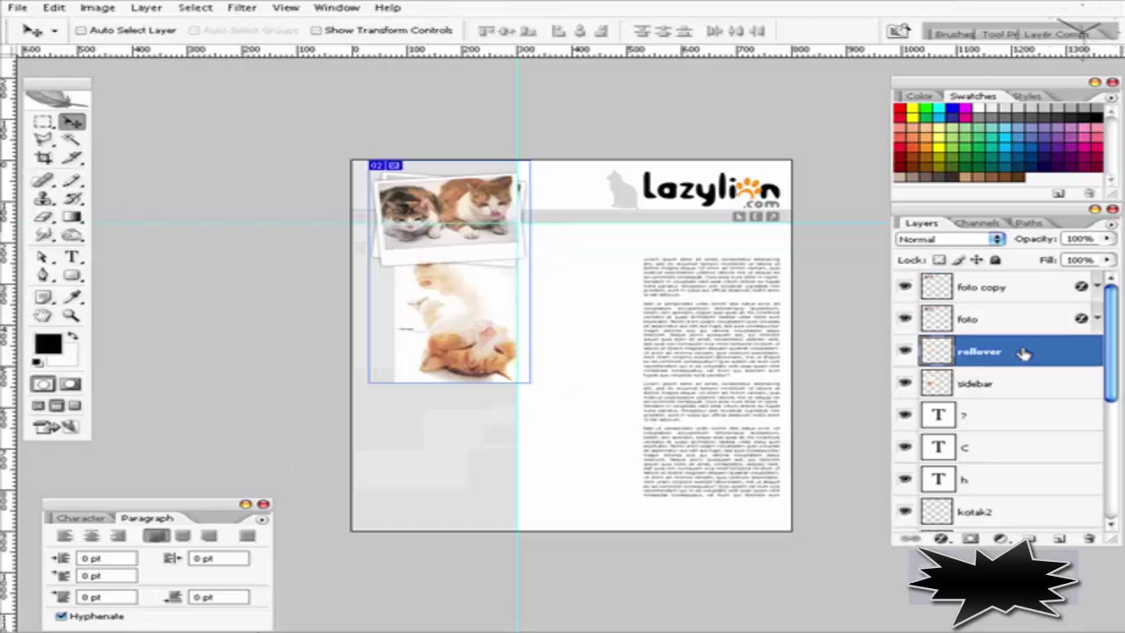
key("ctrl+plus")
key("ctrl+plus")
Hide the guides and fill a strip below the lower cat photo with black
left_click_drag(448, 506, 569, 374)
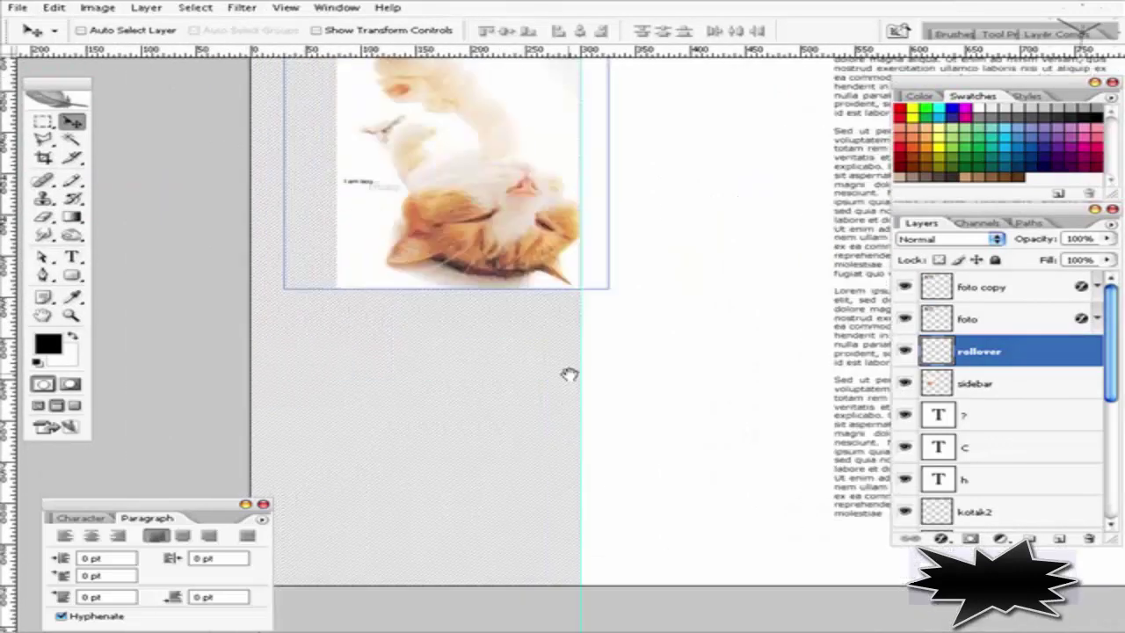
key("ctrl+semicolon")
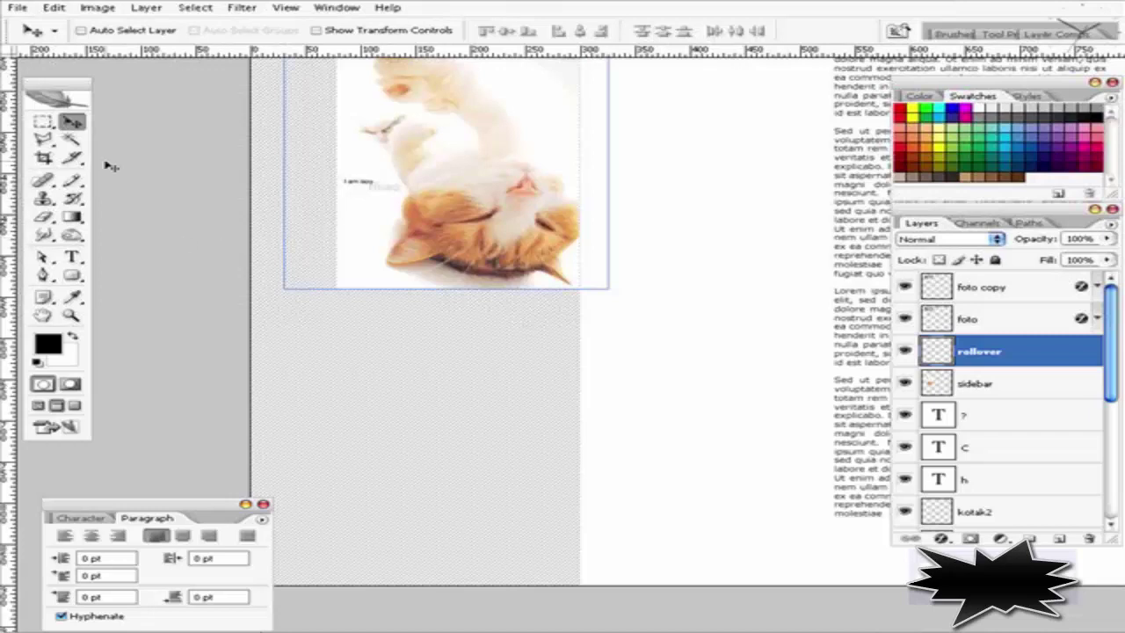
left_click(49, 127)
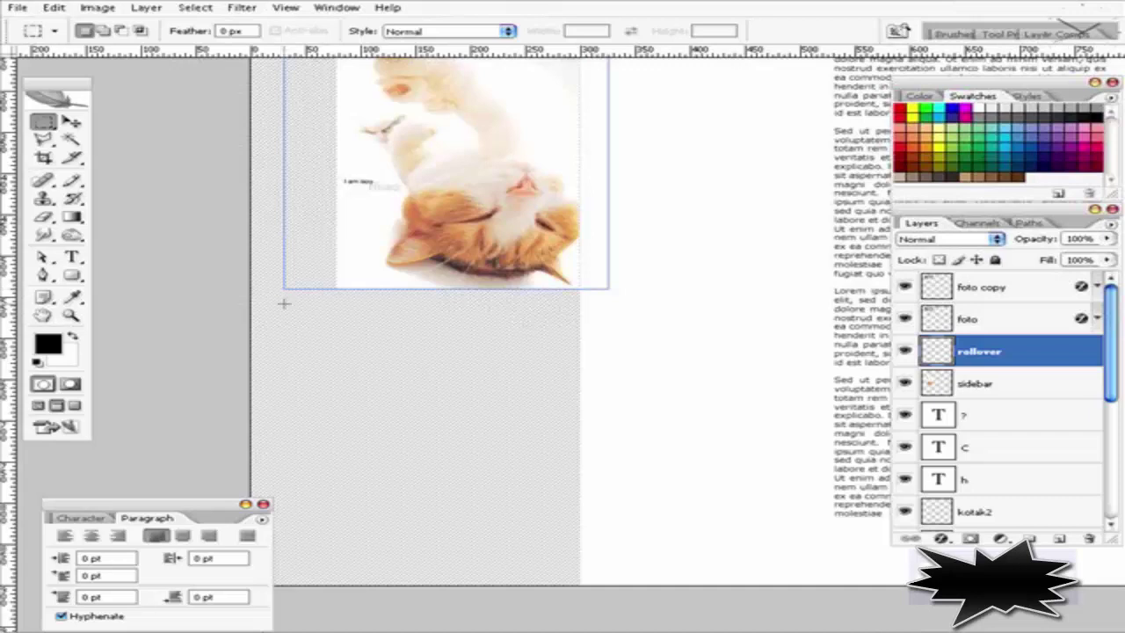
key("ctrl+alt+d")
left_click(504, 242)
left_click_drag(334, 289, 579, 332)
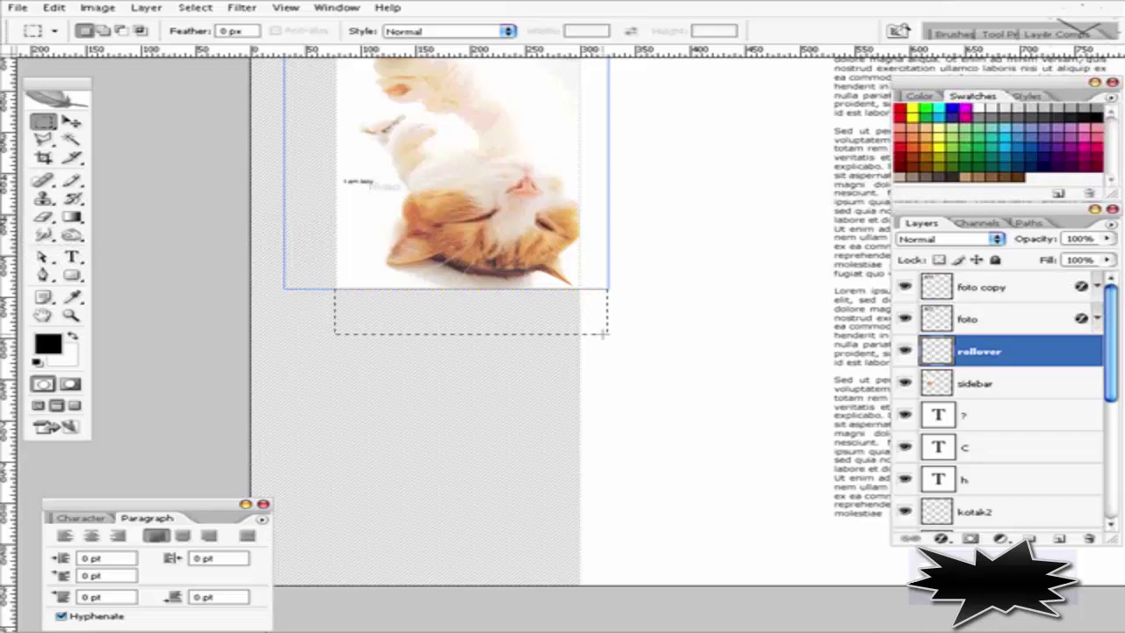
left_click(606, 338)
left_click_drag(334, 288, 606, 334)
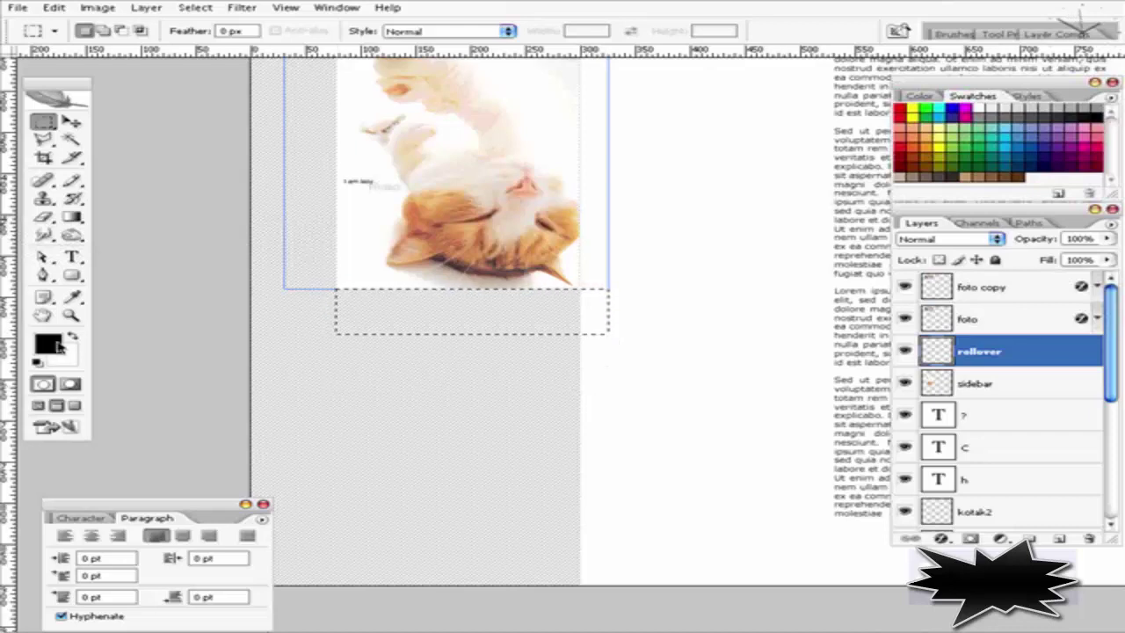
key("alt+BackSpace")
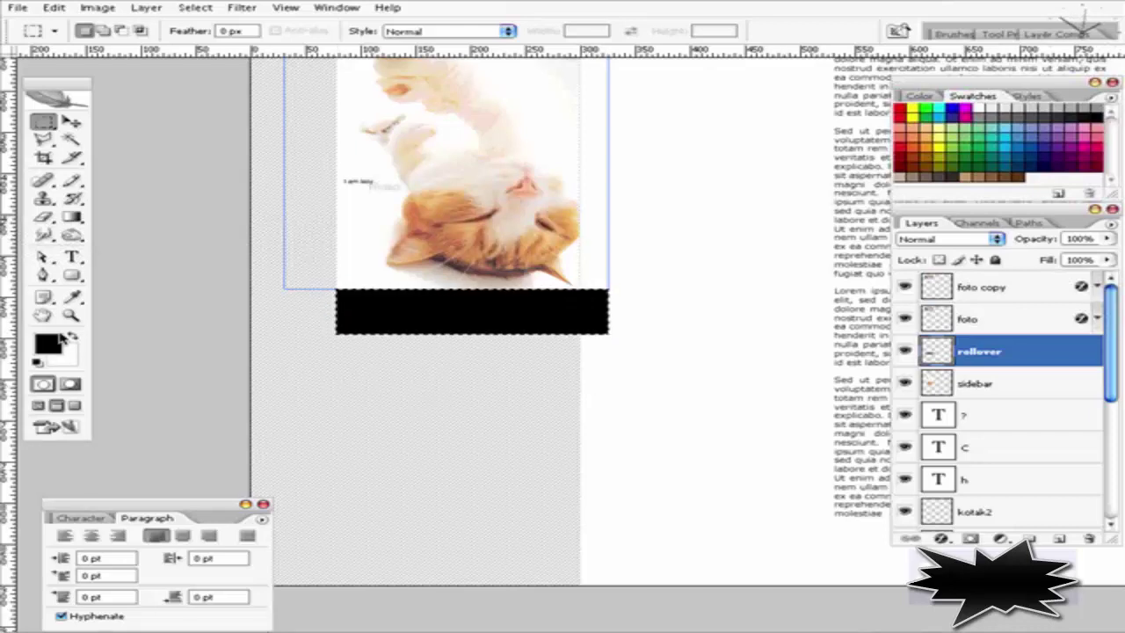
key("ctrl+d")
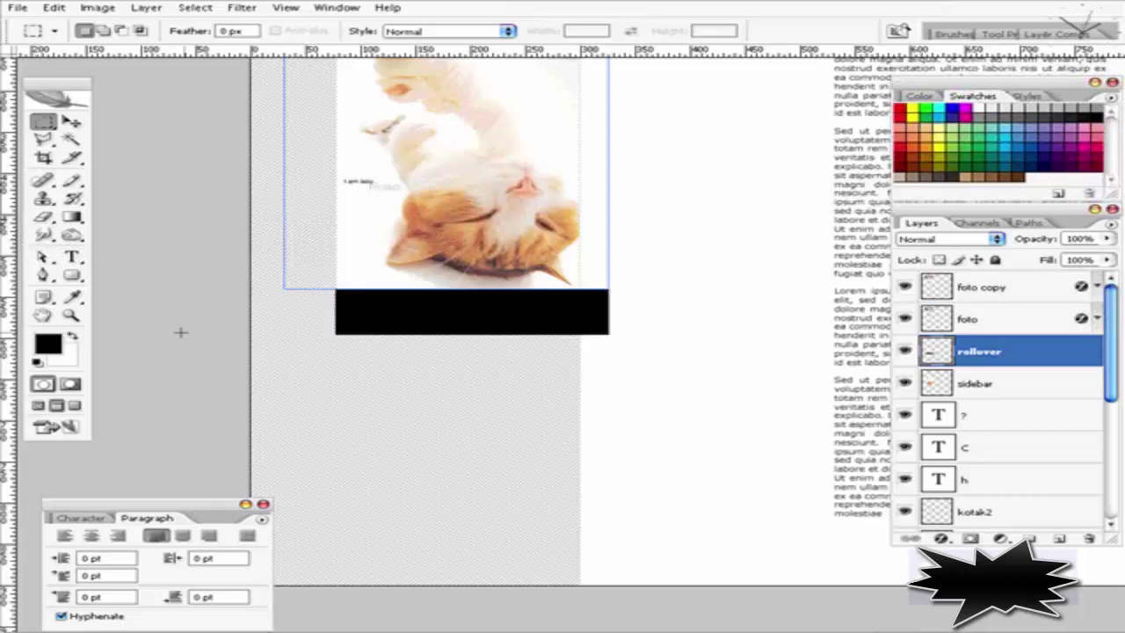
left_click(72, 257)
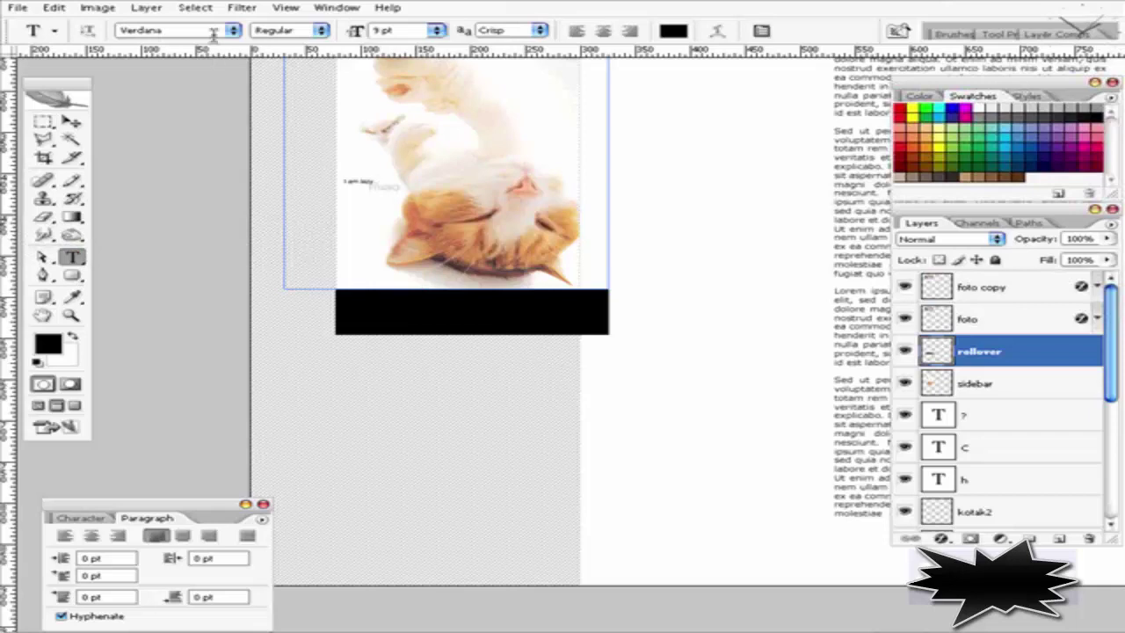
Set the text to Balcony Angels, 18 pt, white
left_click(213, 32)
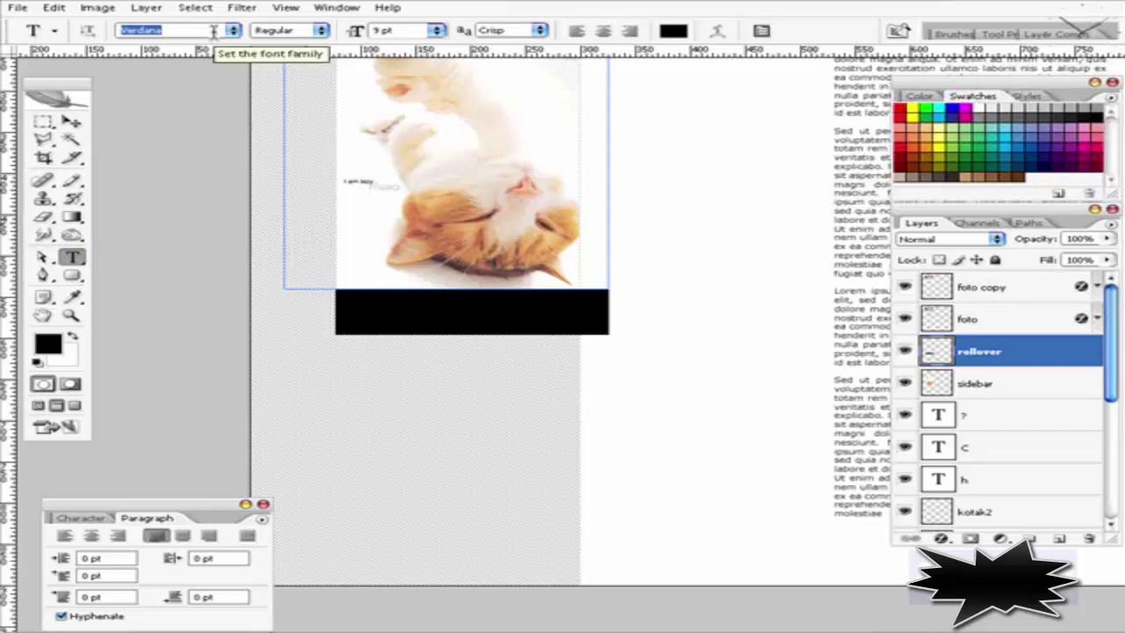
type("Balcony Angels")
key("Return")
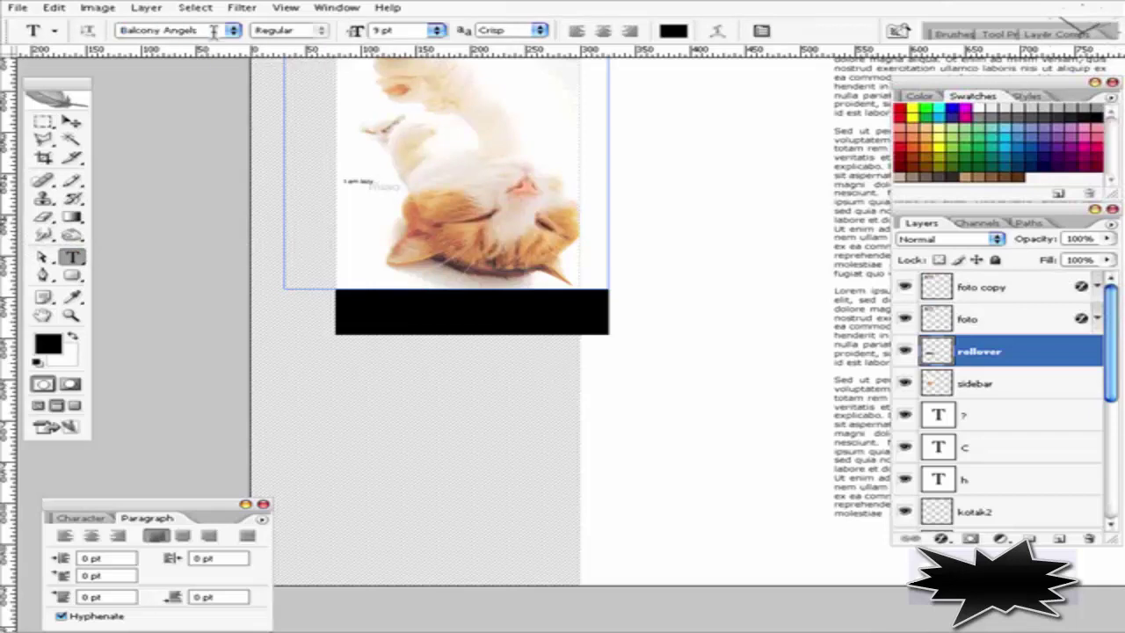
left_click(438, 30)
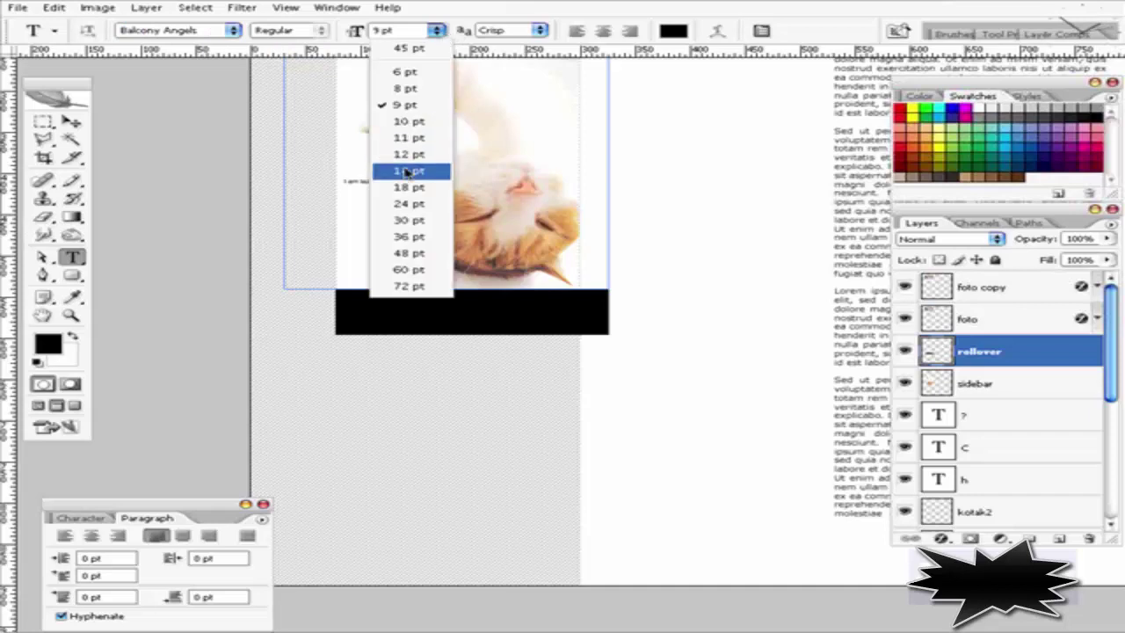
left_click(413, 183)
left_click(673, 31)
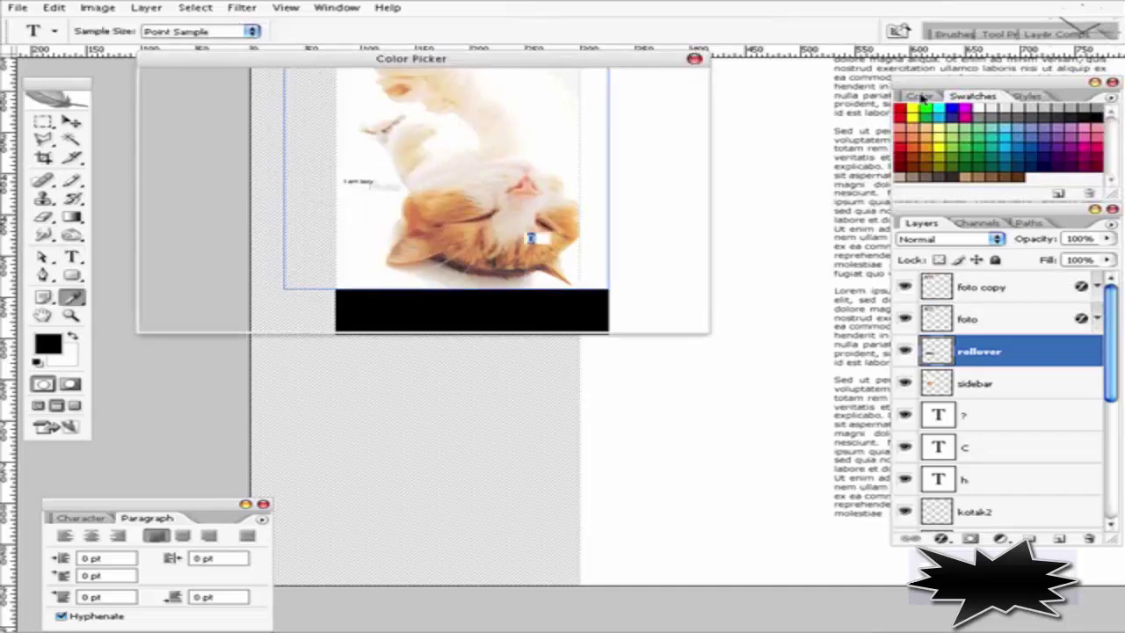
left_click(688, 86)
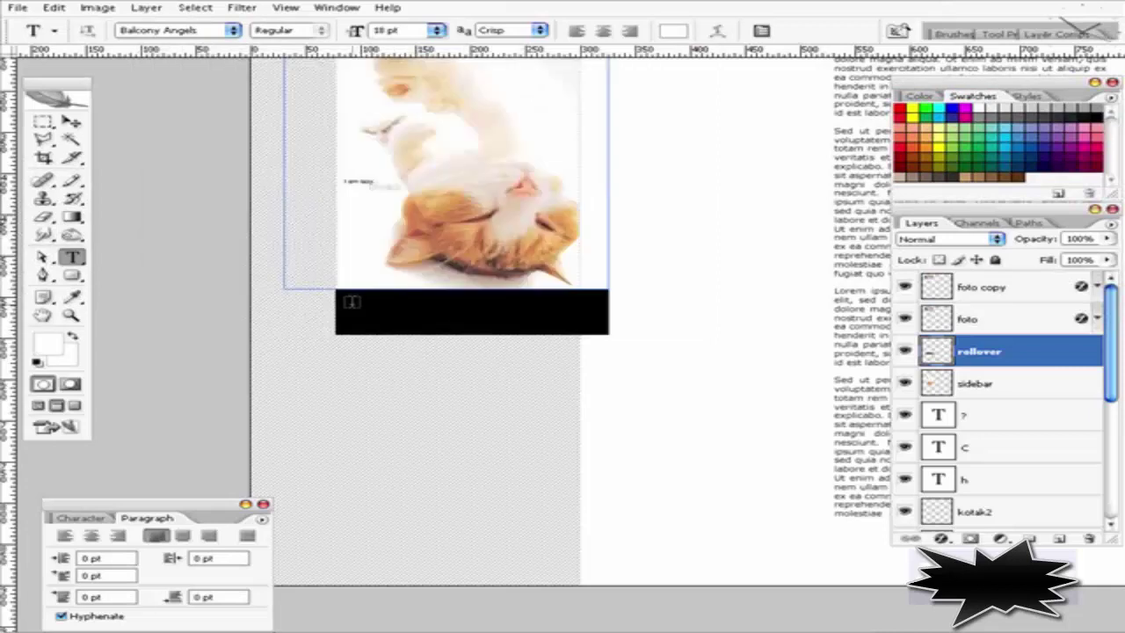
left_click(121, 519)
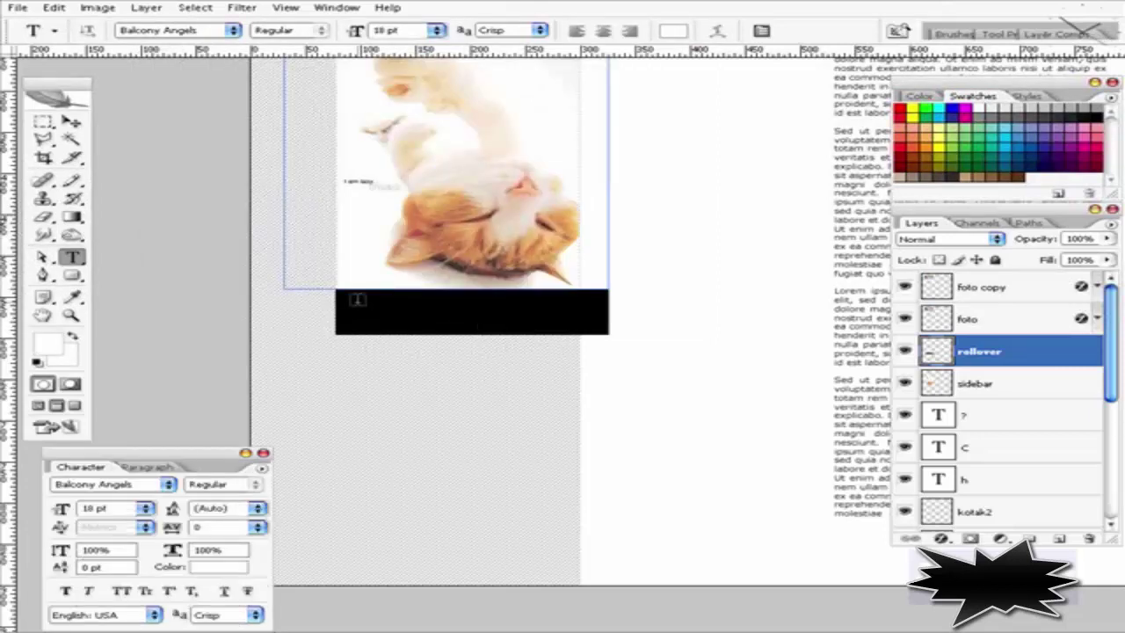
Type 'Home | Contact | About' on the black bar and nudge it into place
left_click(357, 300)
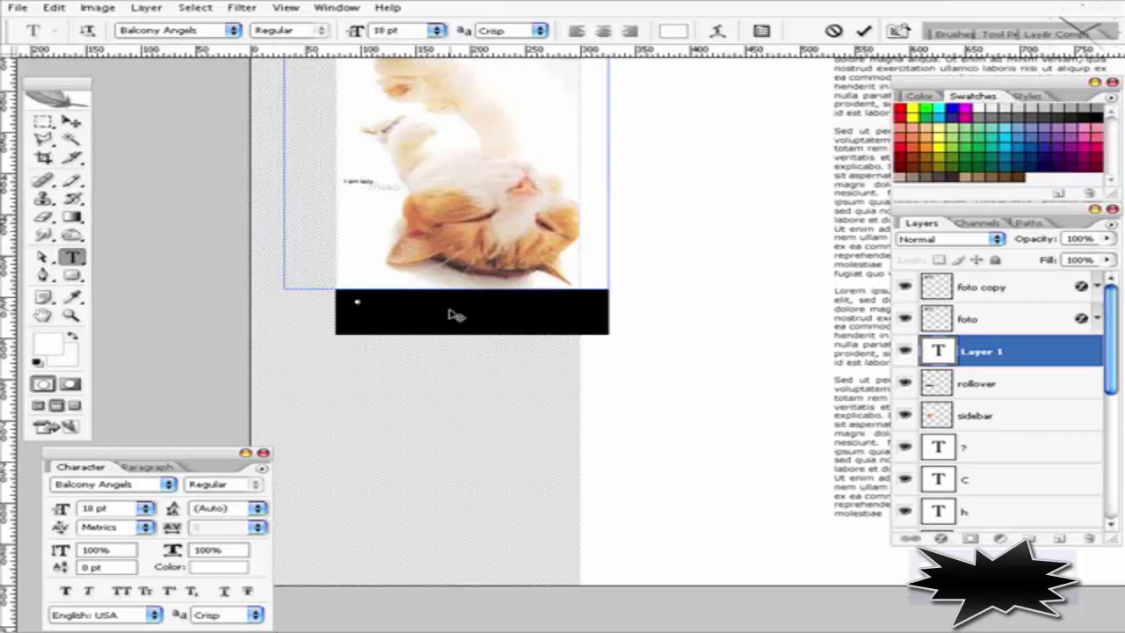
type("Home")
type(" | Contact | about")
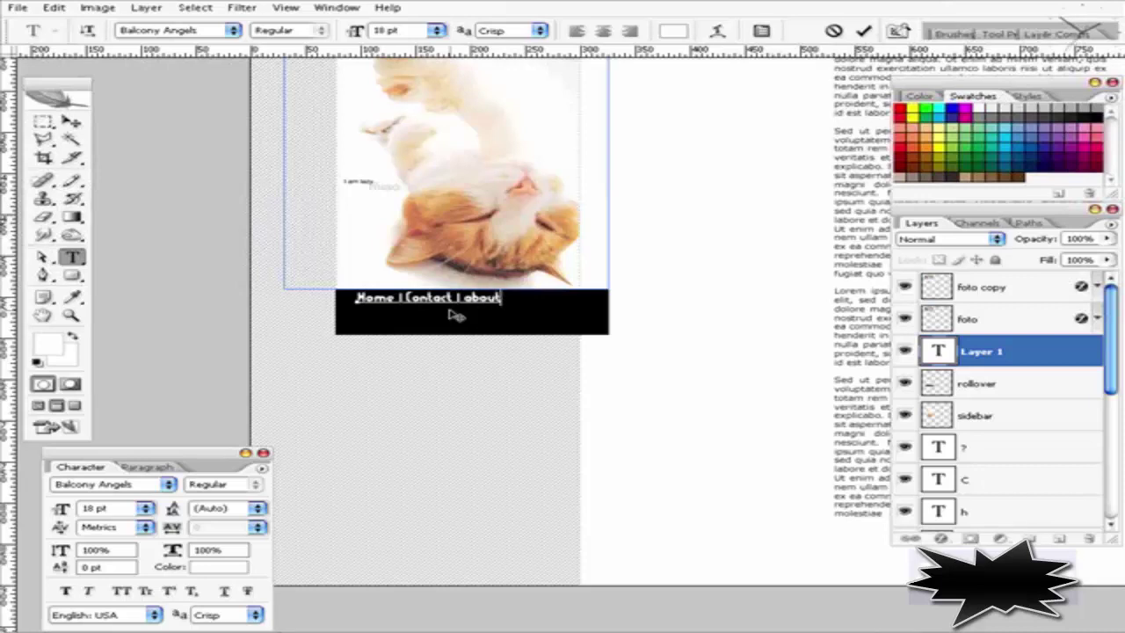
key("ctrl+Return")
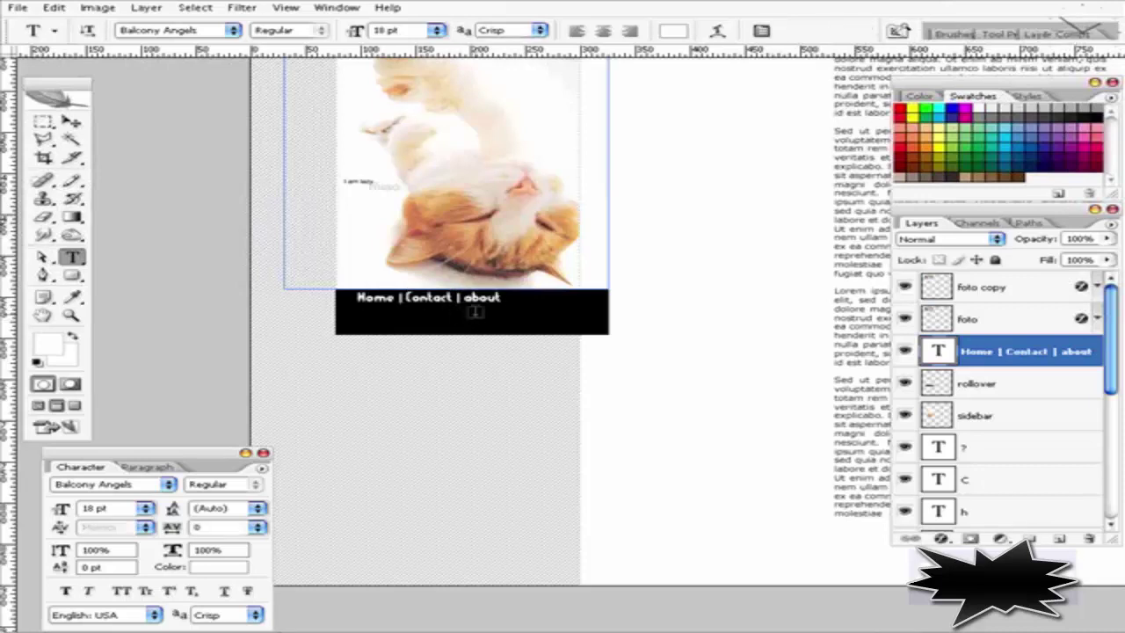
left_click(492, 302)
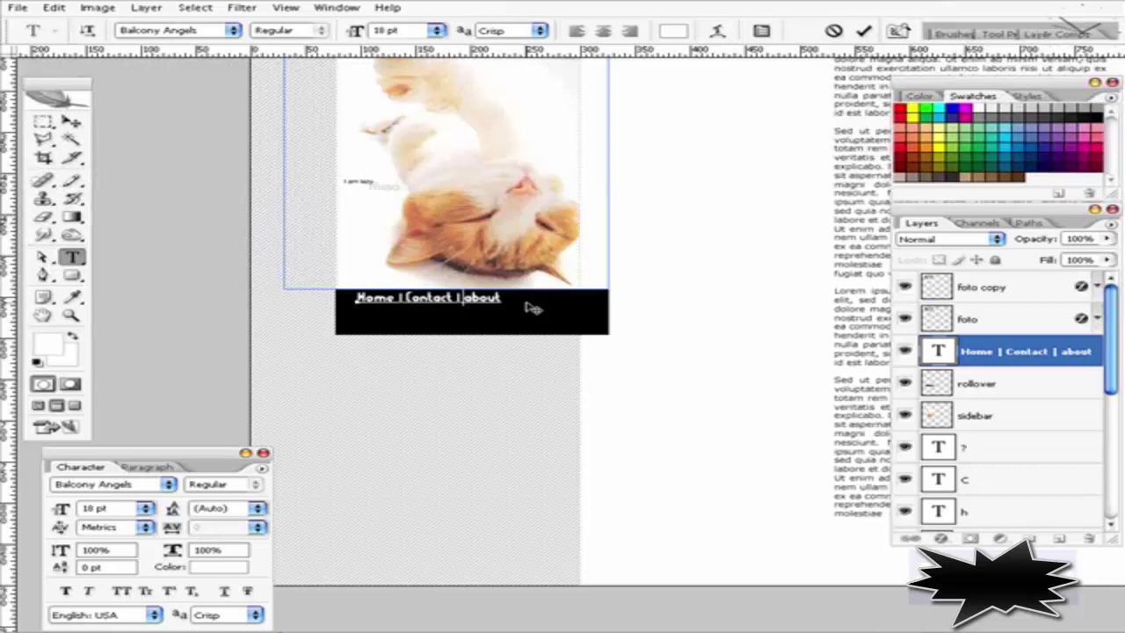
key("Delete")
type("A")
key("ctrl+a")
key("ctrl+Return")
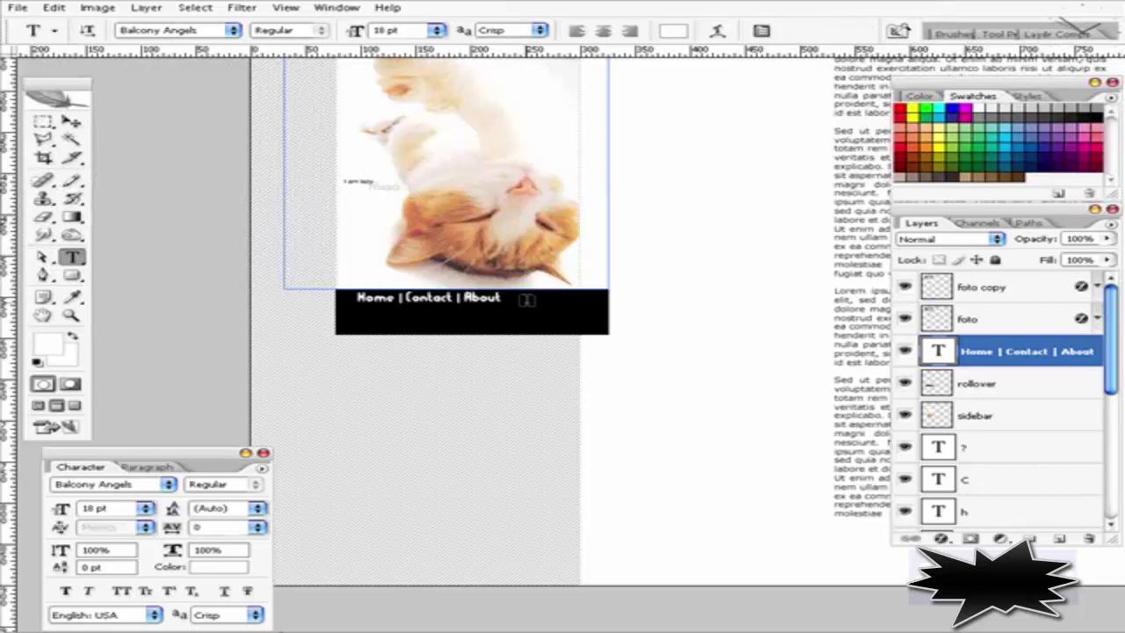
key("v")
left_click_drag(481, 300, 470, 308)
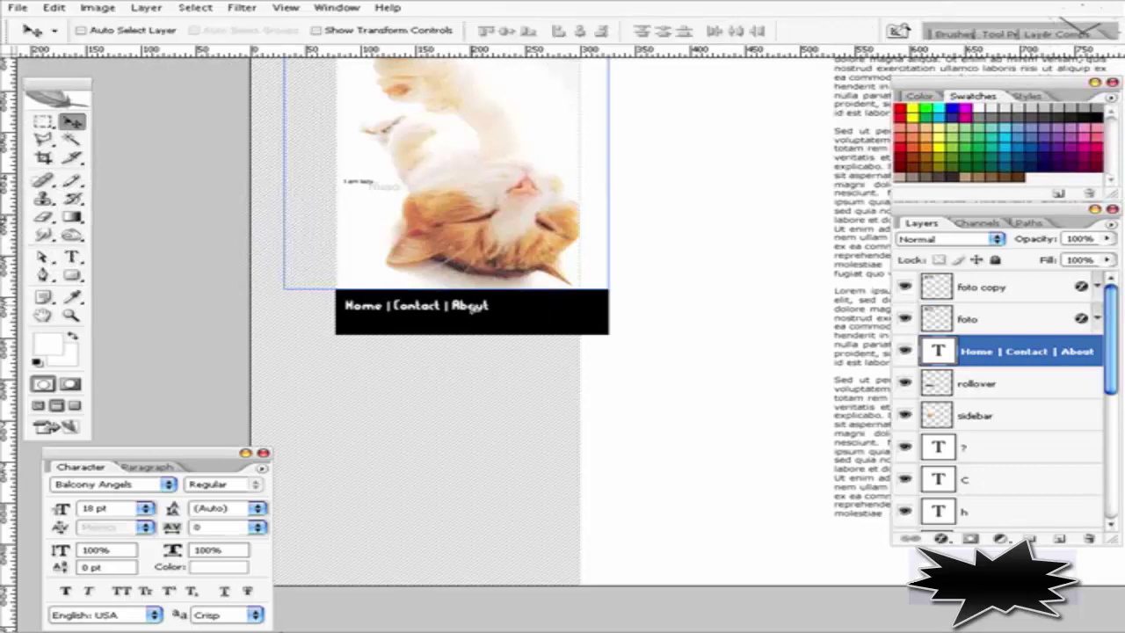
Nudge the menu text up onto the black bar and add guides marking the bar's edges
key("Up")
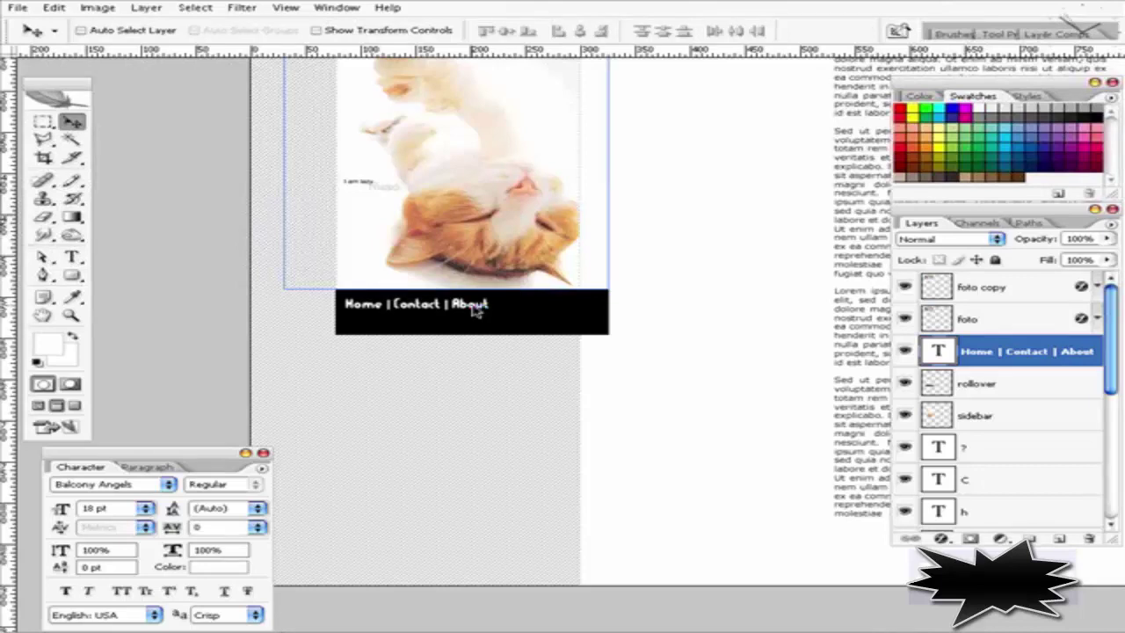
key("Up")
key("Up")
key("ctrl+semicolon")
left_click_drag(493, 50, 495, 317)
left_click_drag(483, 53, 483, 288)
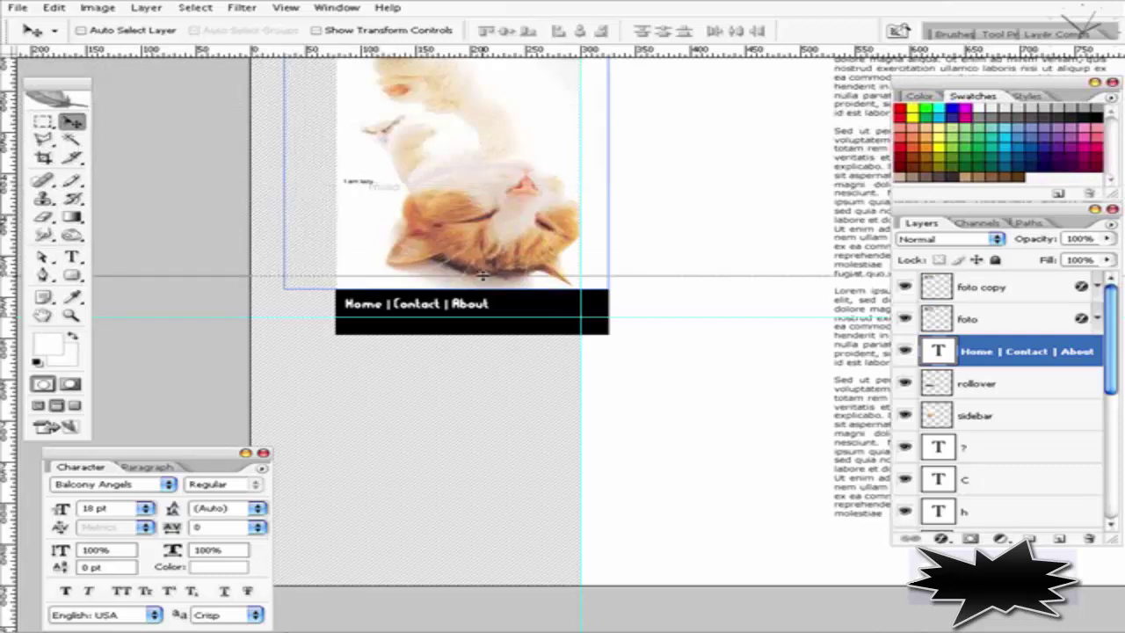
left_click_drag(5, 276, 608, 277)
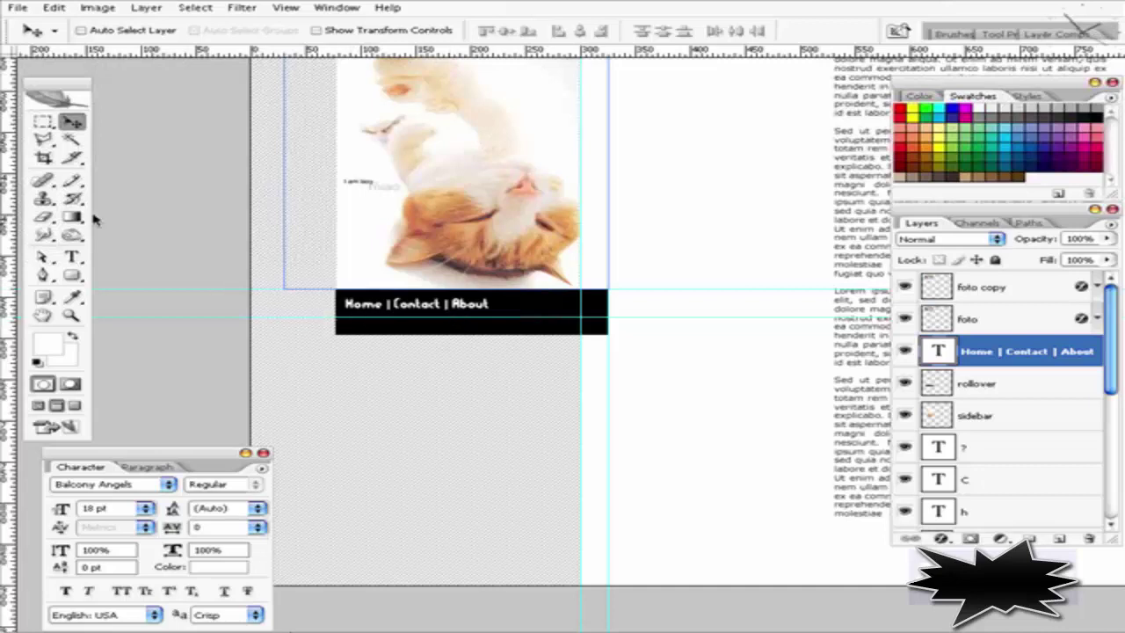
left_click(72, 158)
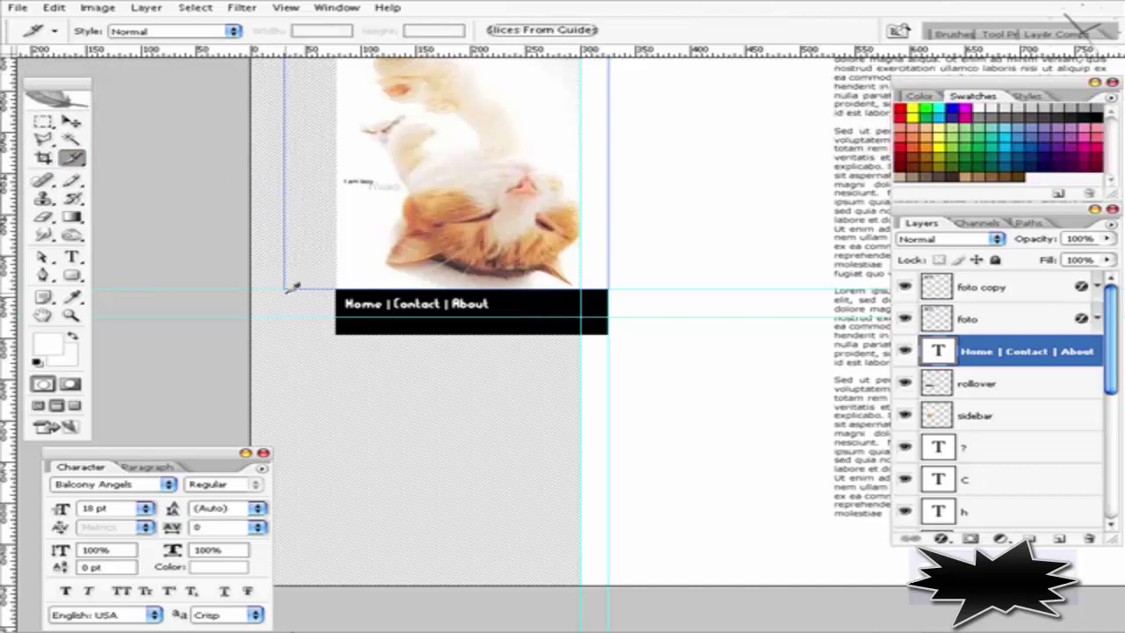
Cut slices 04–06 around Home, Contact and About, toggling View snapping as needed
left_click_drag(284, 288, 356, 316)
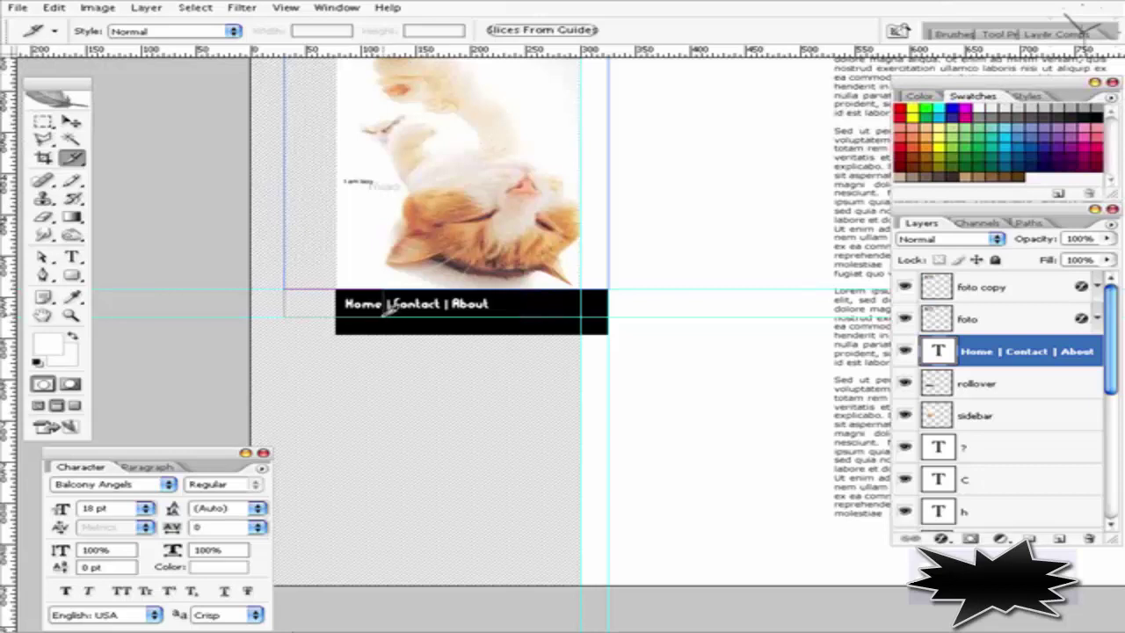
left_click_drag(387, 307, 384, 309)
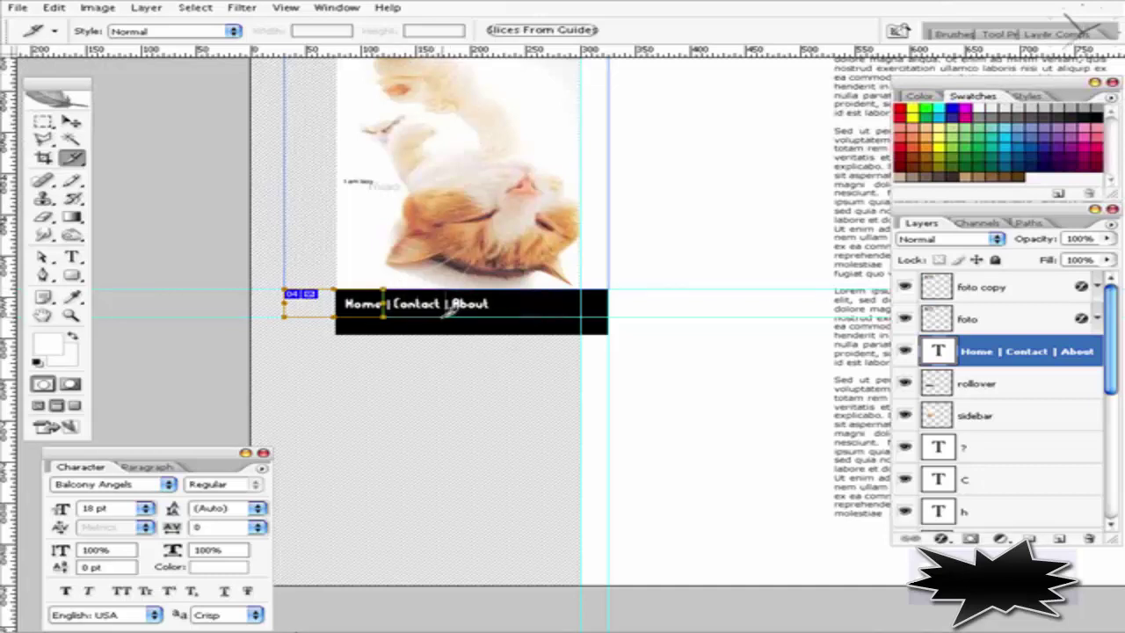
left_click_drag(447, 317, 383, 290)
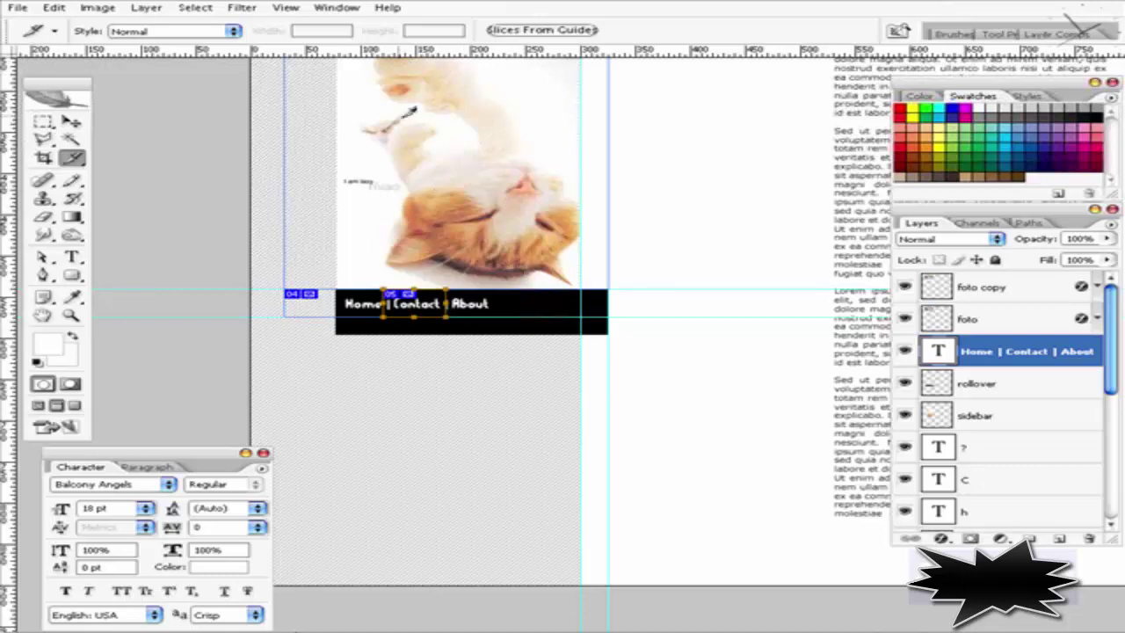
left_click(286, 7)
left_click(294, 251)
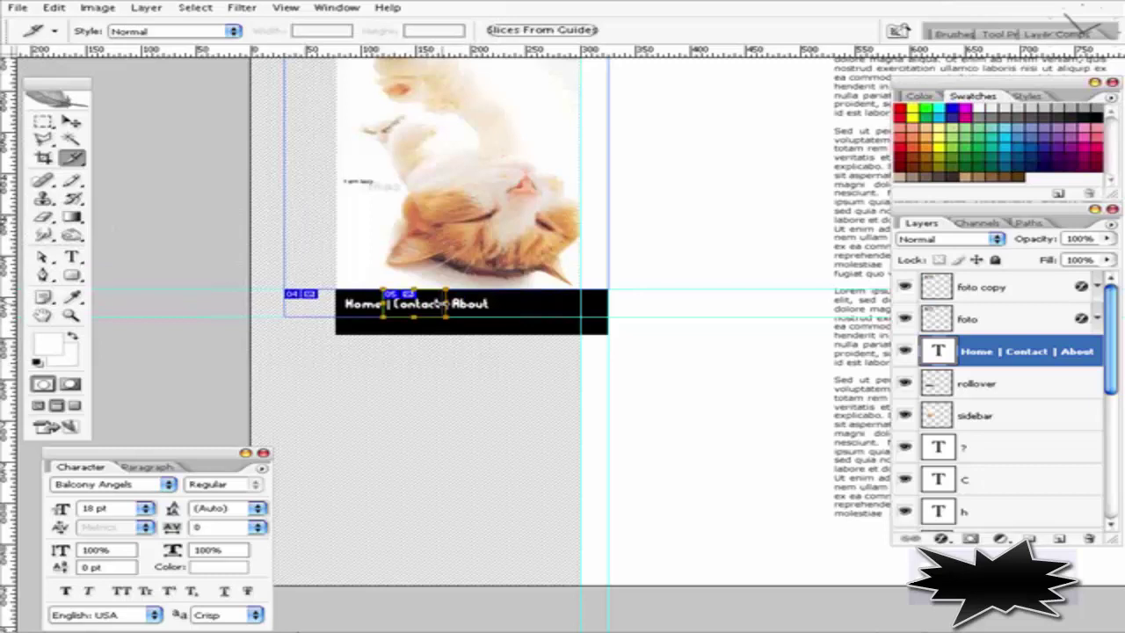
left_click(286, 7)
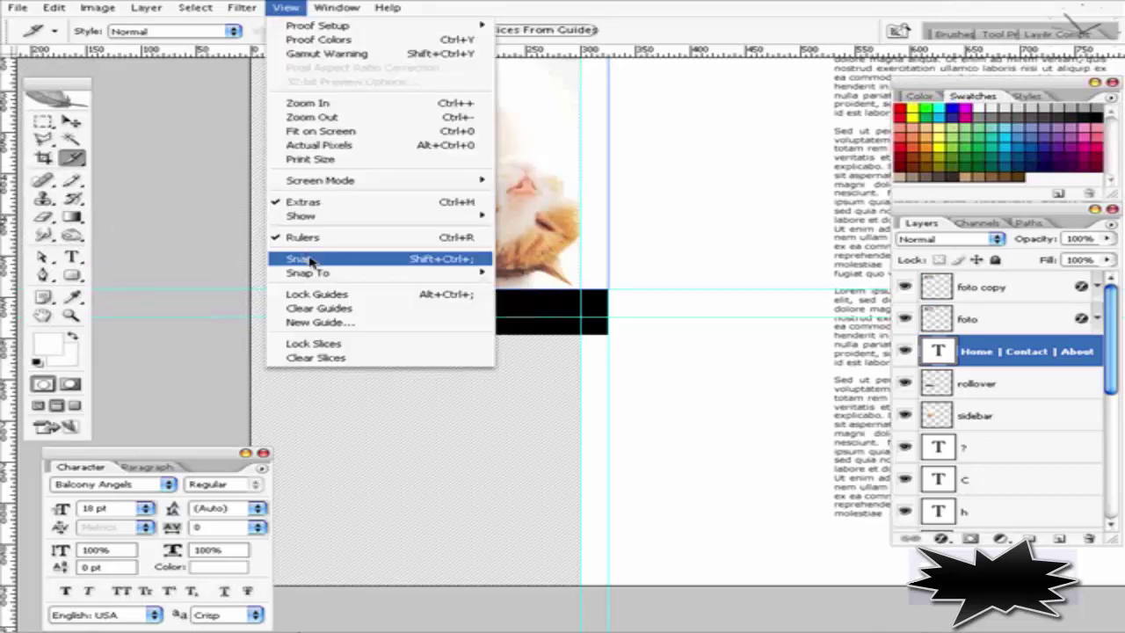
left_click(309, 260)
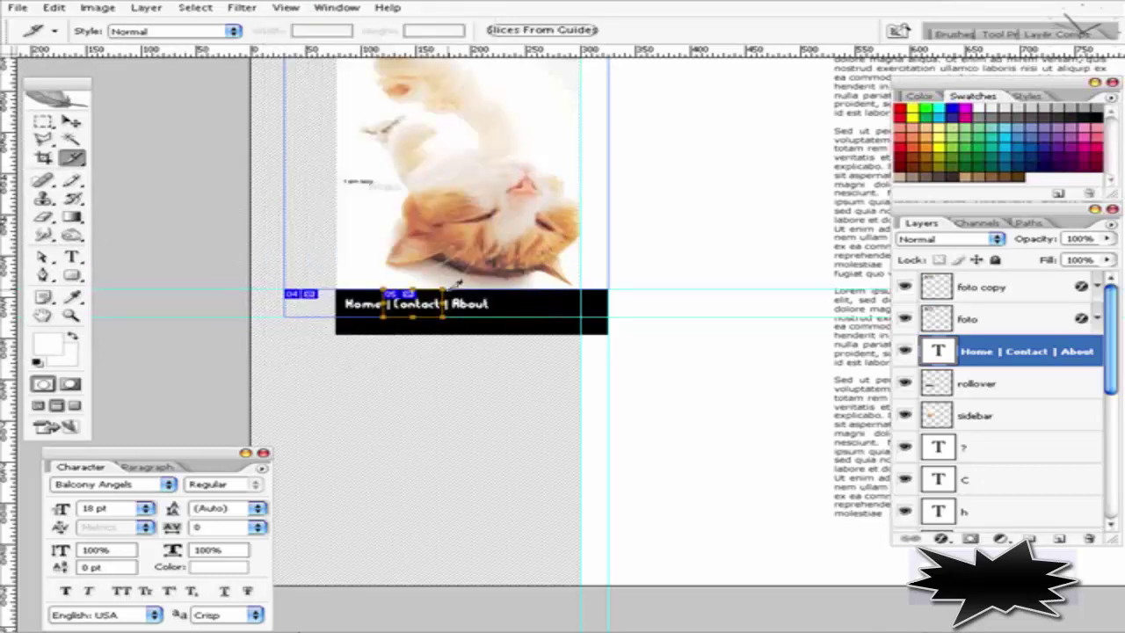
left_click_drag(448, 290, 502, 310)
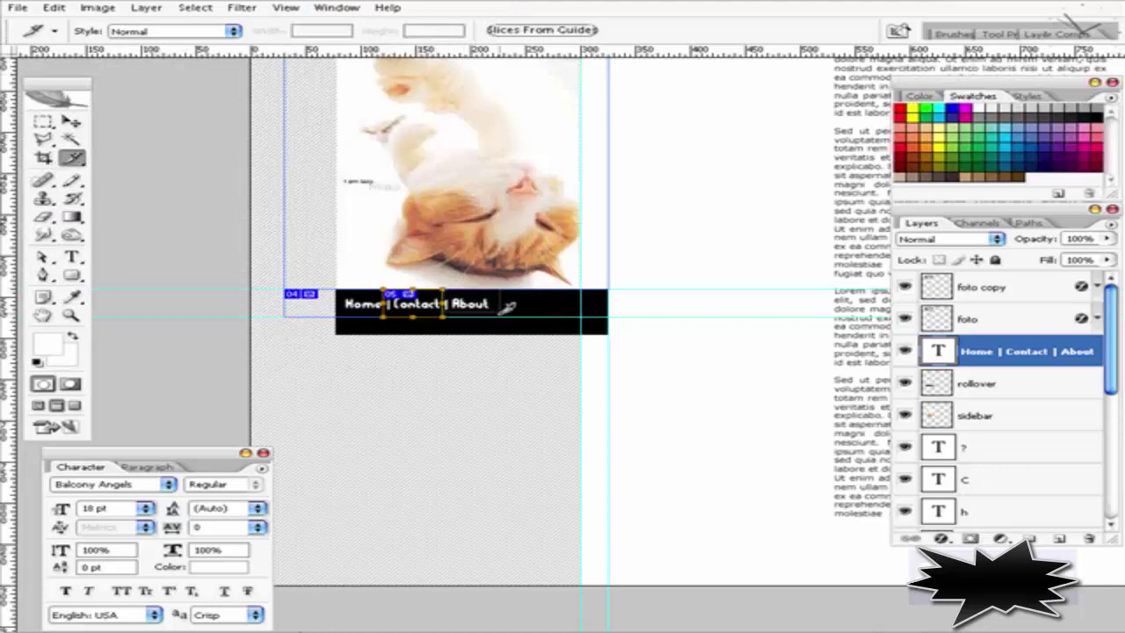
left_click_drag(507, 305, 491, 314)
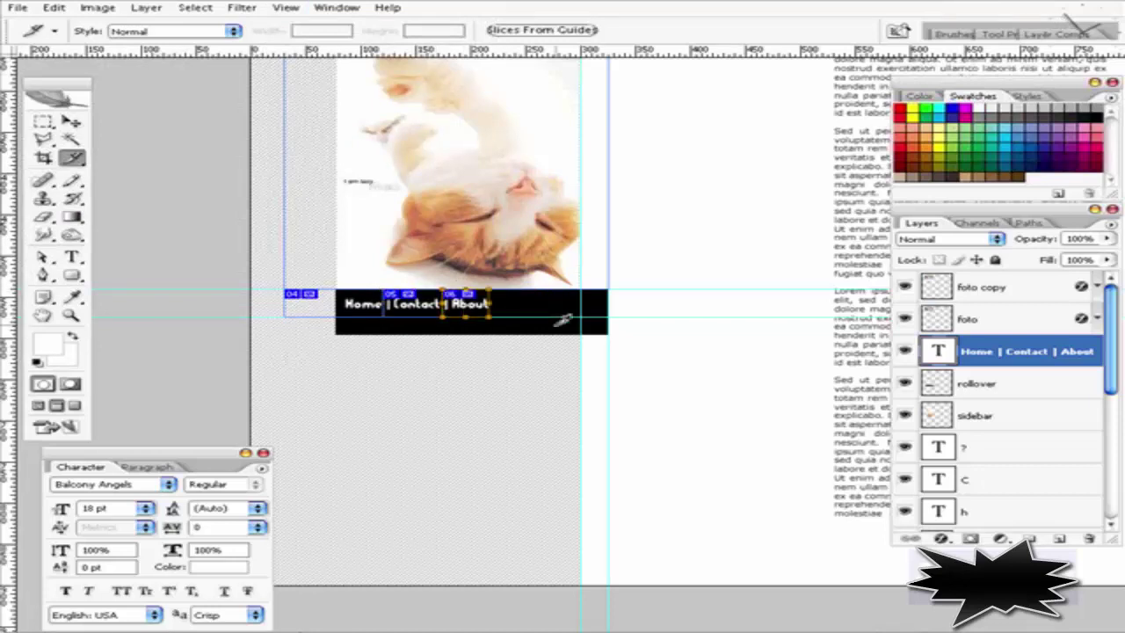
left_click(15, 9)
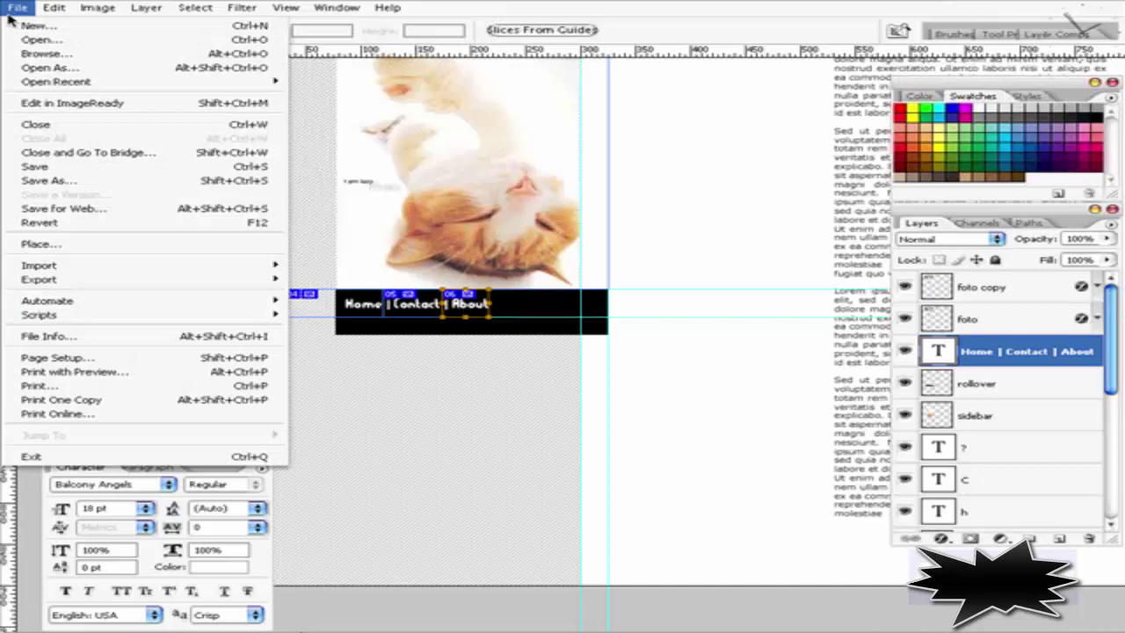
Export the Home, Contact and About slices through Save for Web as footer_normal GIFs
left_click(114, 209)
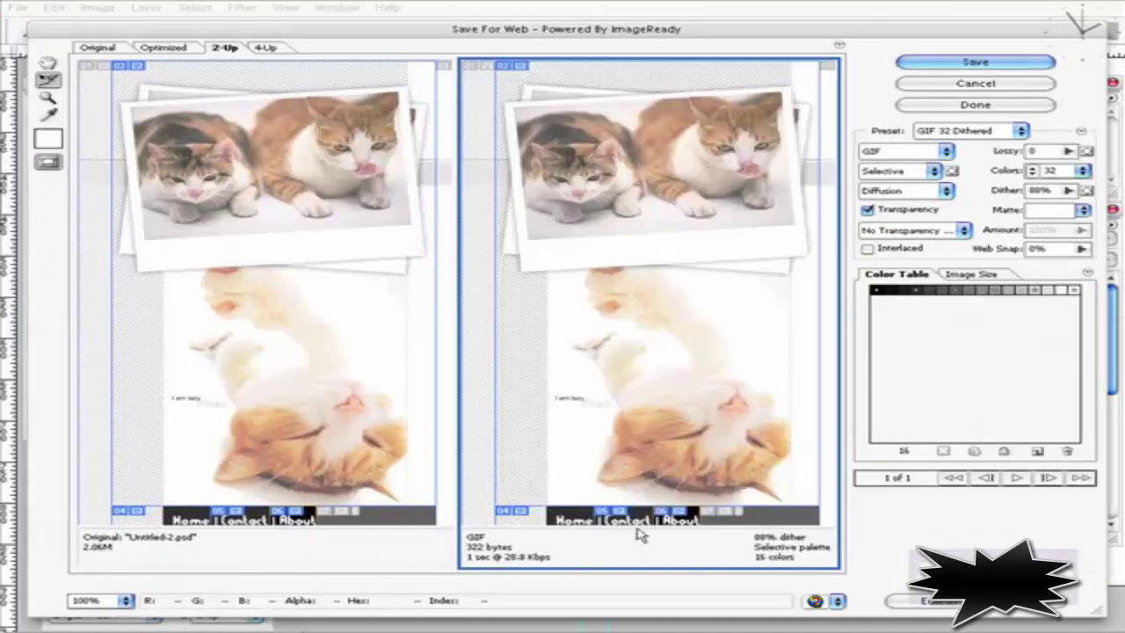
left_click(569, 515)
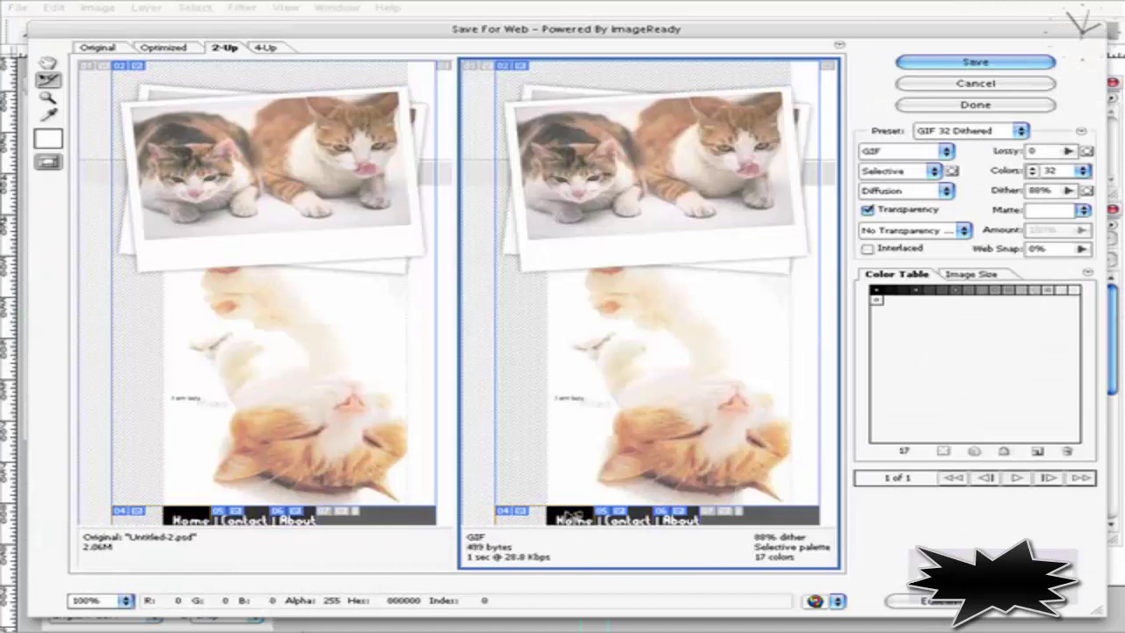
left_click(652, 520, "shift")
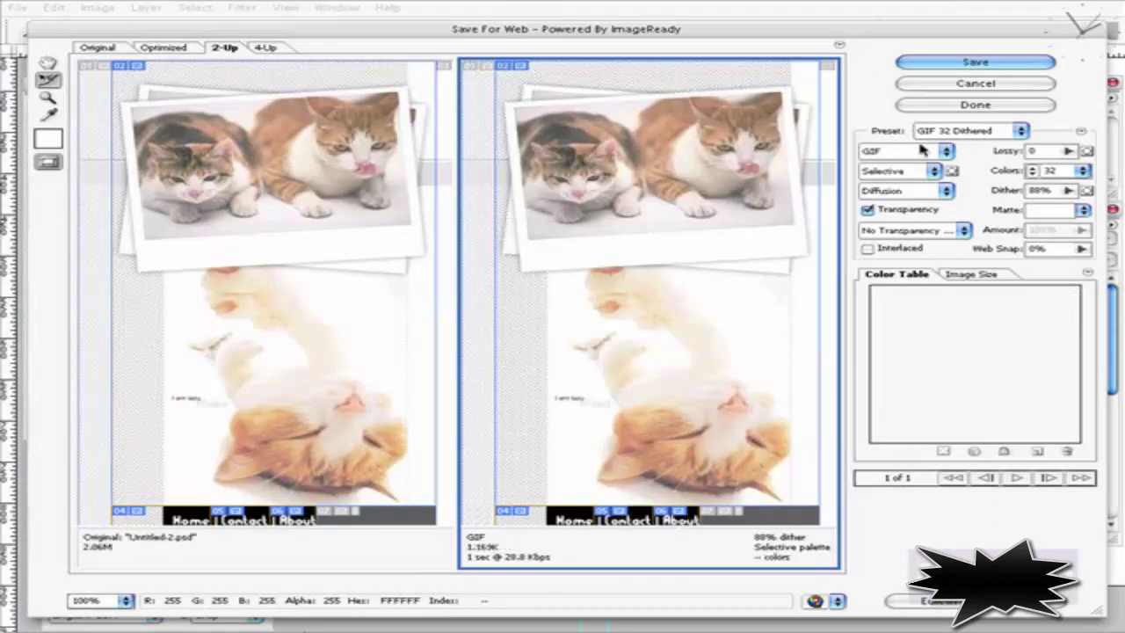
left_click(978, 64)
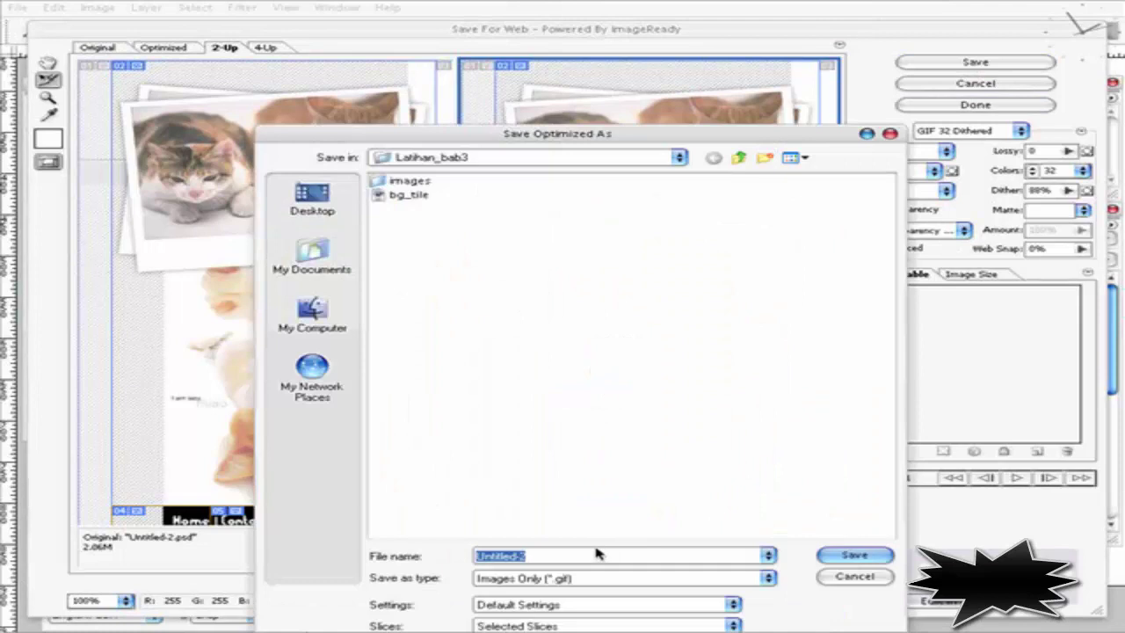
key("BackSpace")
type("footer_normal")
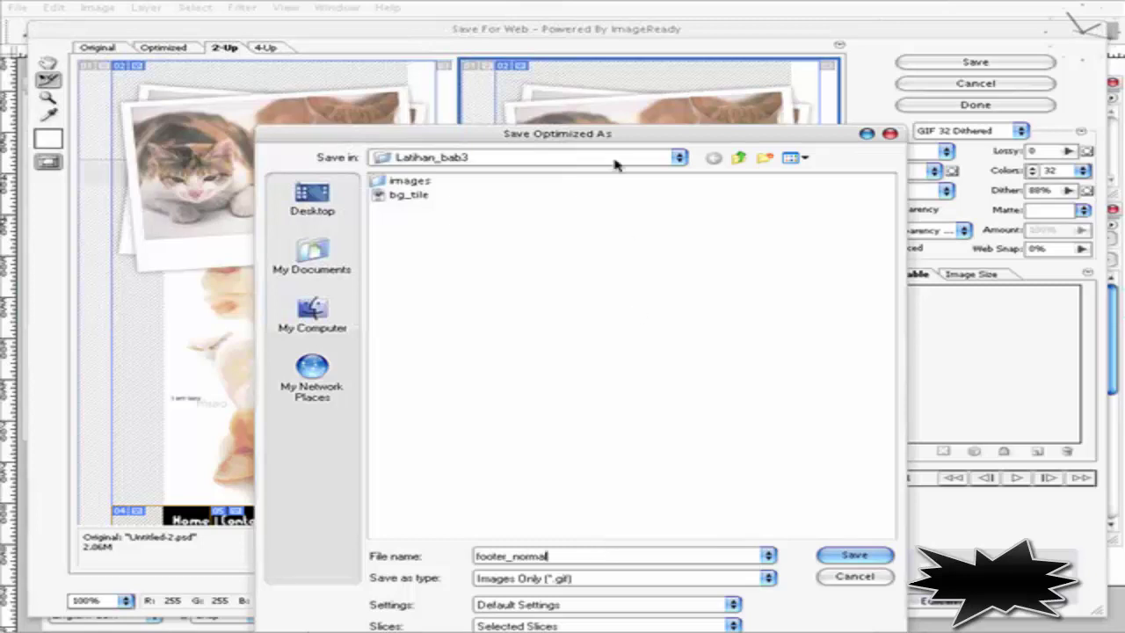
left_click_drag(617, 136, 618, 65)
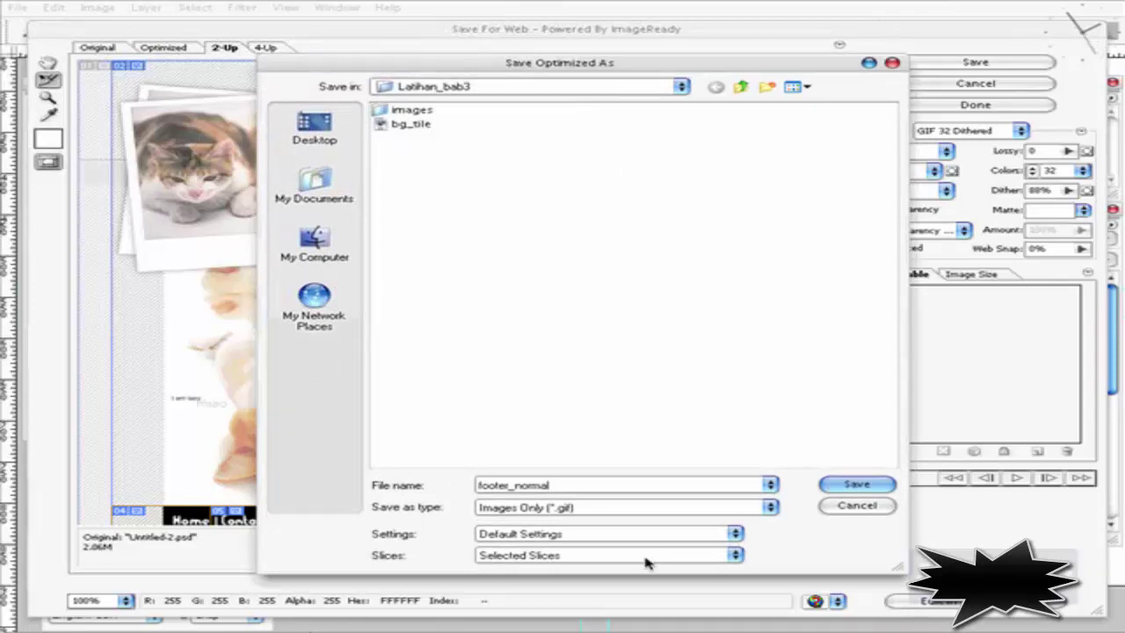
left_click(854, 484)
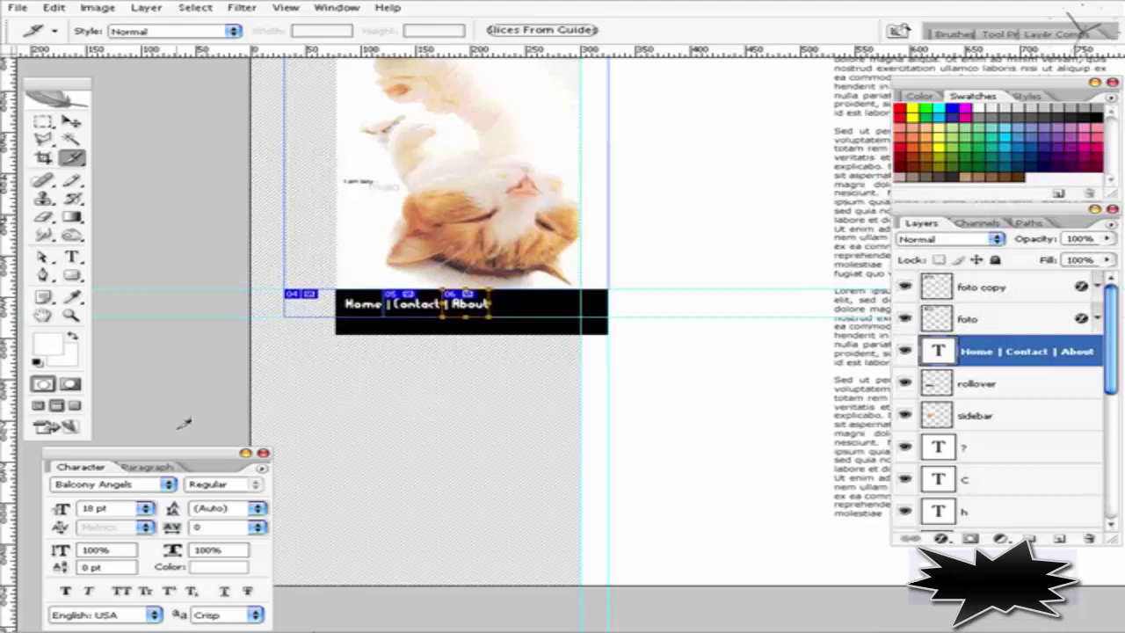
Change the Home | Contact | About text colour to red ff0000
left_click(71, 259)
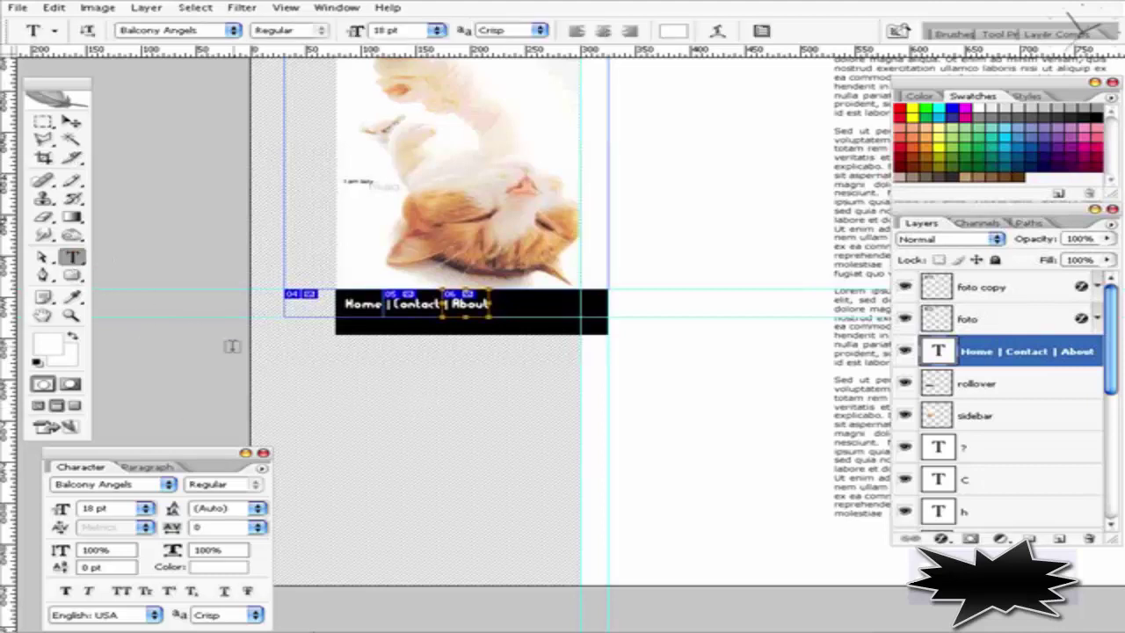
left_click(671, 32)
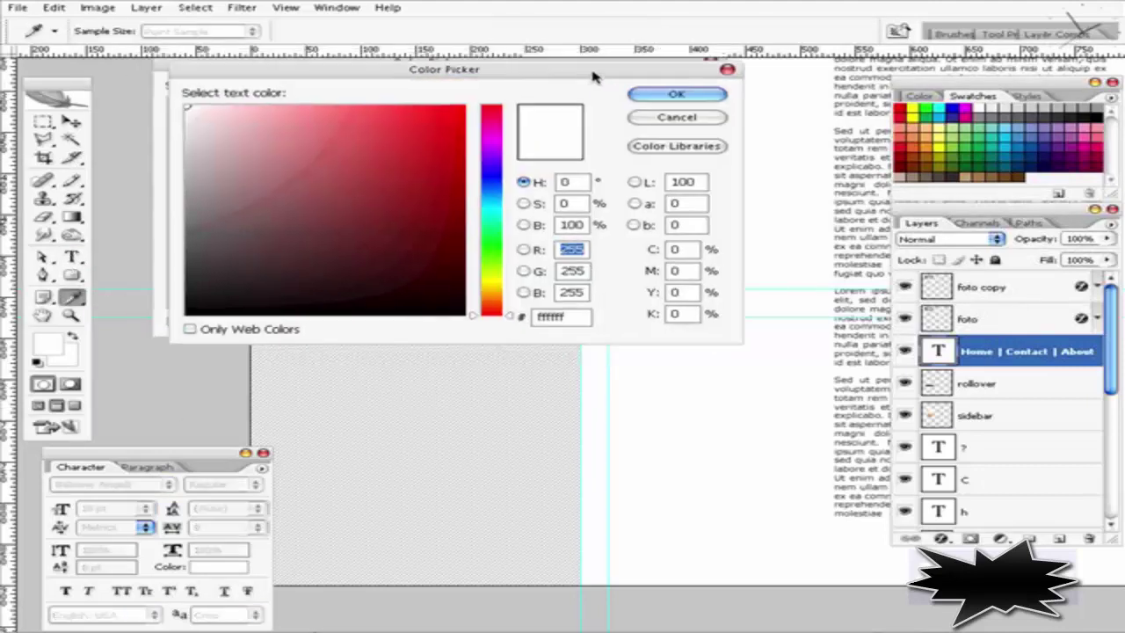
left_click_drag(457, 70, 622, 379)
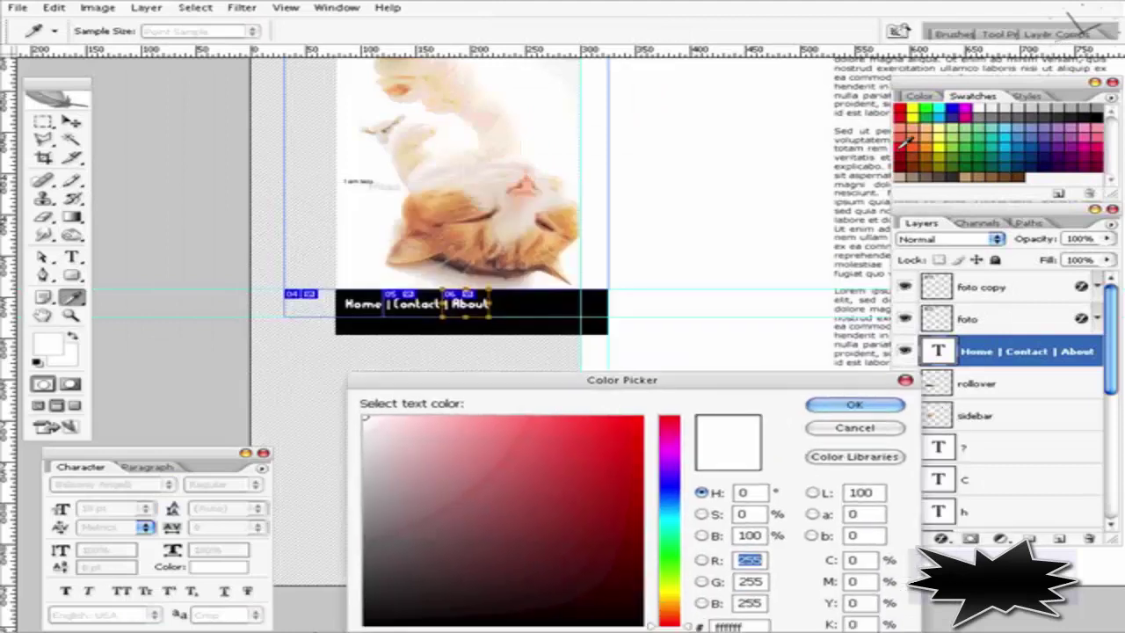
left_click(901, 143)
left_click(903, 107)
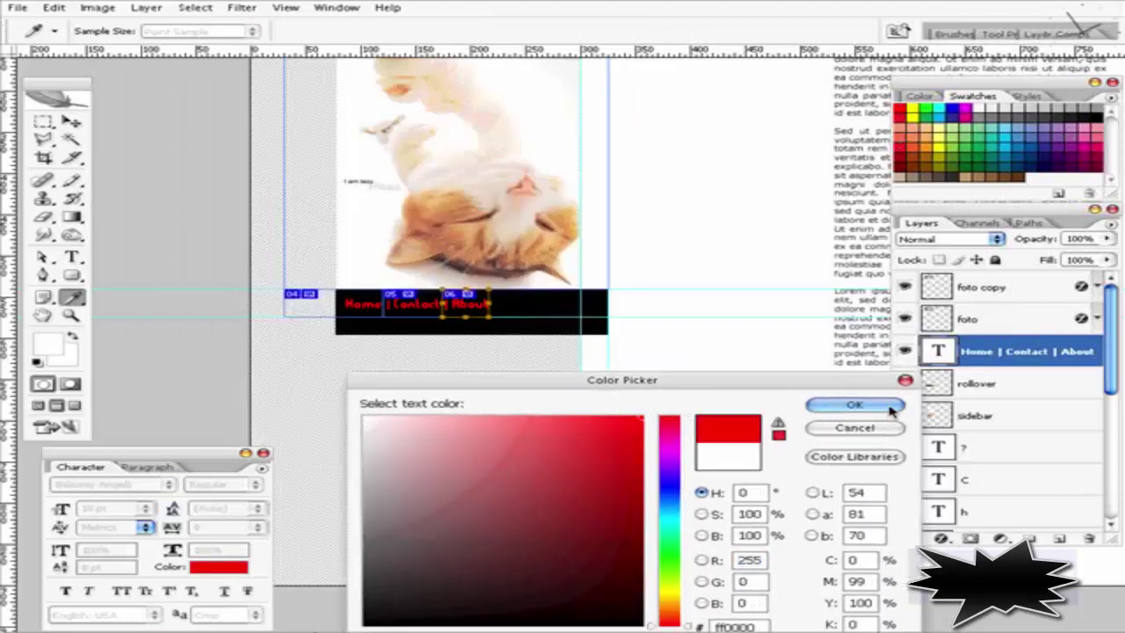
left_click(891, 410)
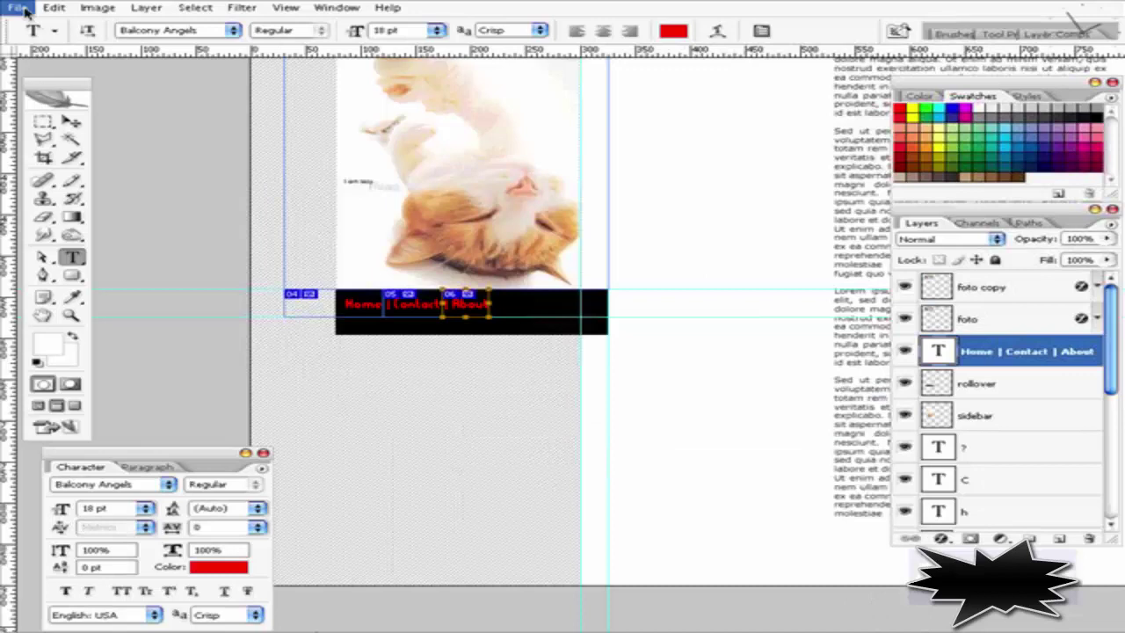
Export the red menu slices through Save for Web under a footer_hover file name
left_click(24, 10)
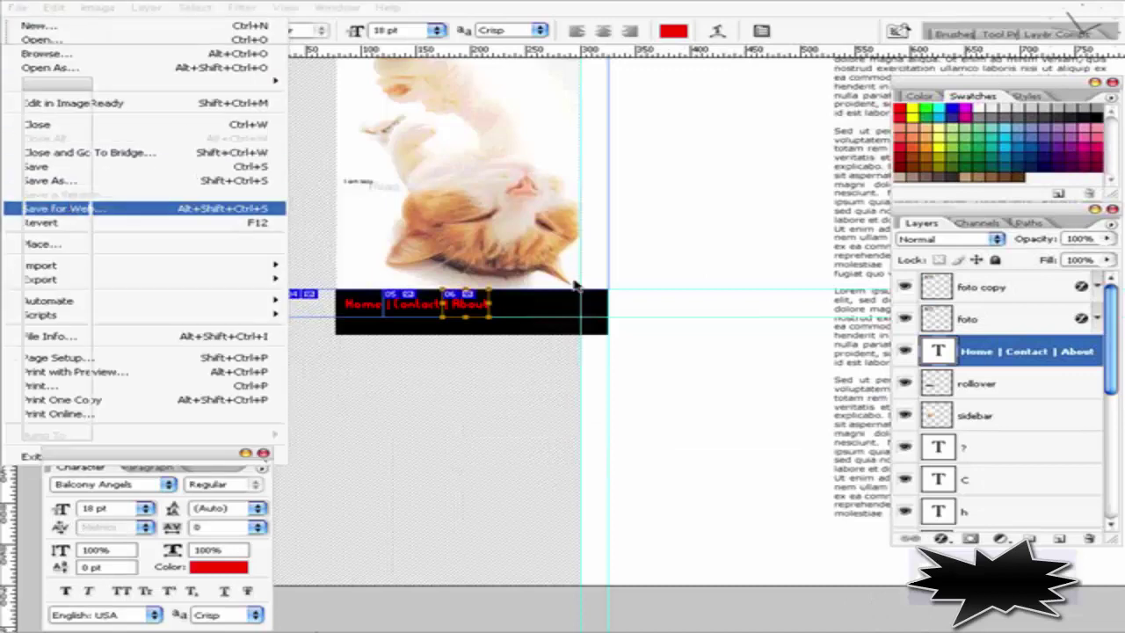
key("Return")
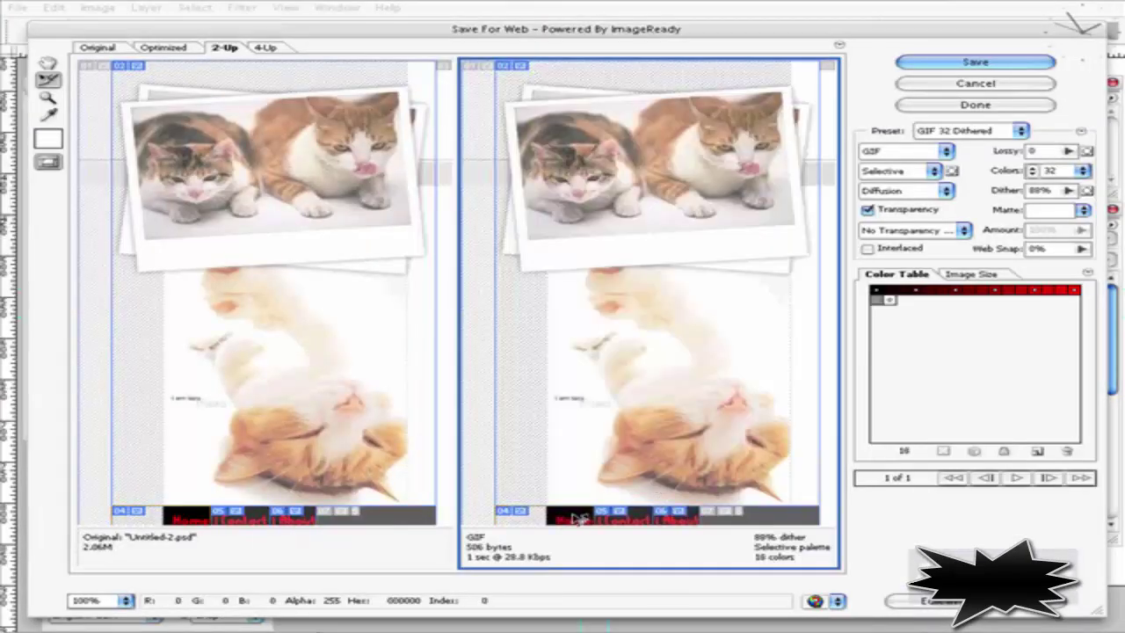
left_click(1000, 61)
type("foo")
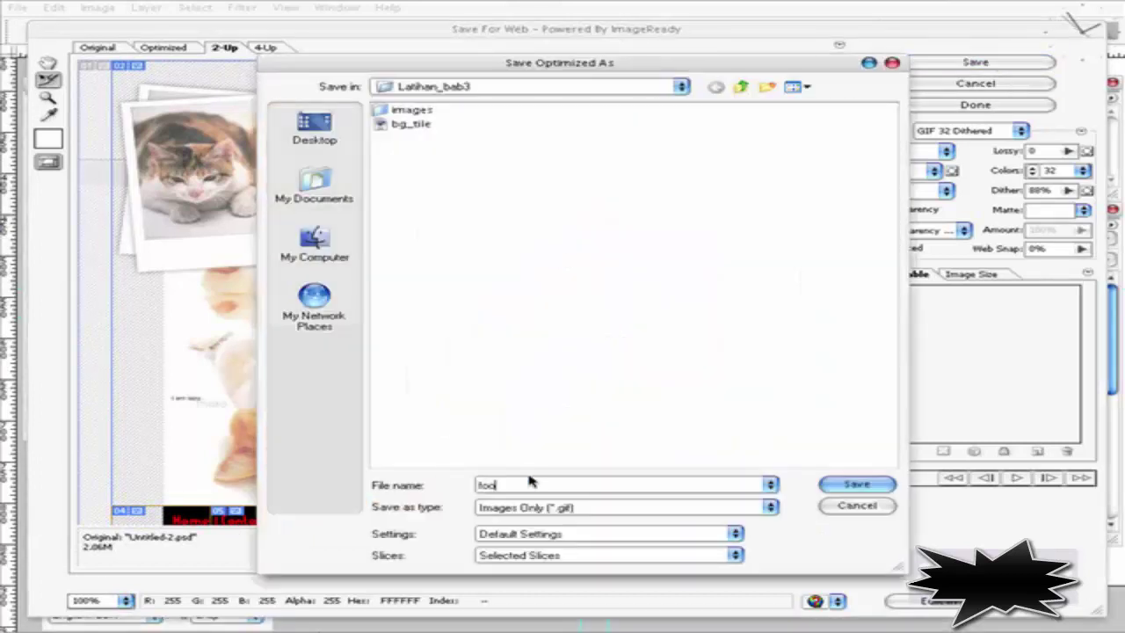
type("te")
type("r_hove")
key("Return")
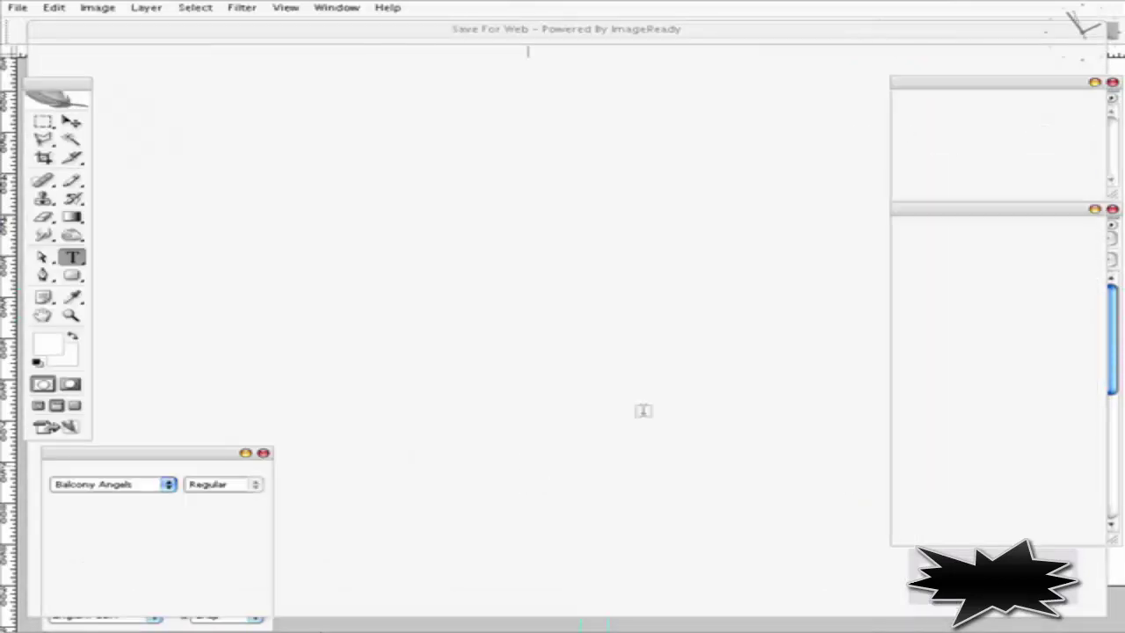
Switch to Dreamweaver's index.htm and scroll Design view to the sidebar's lower cat image
key("v")
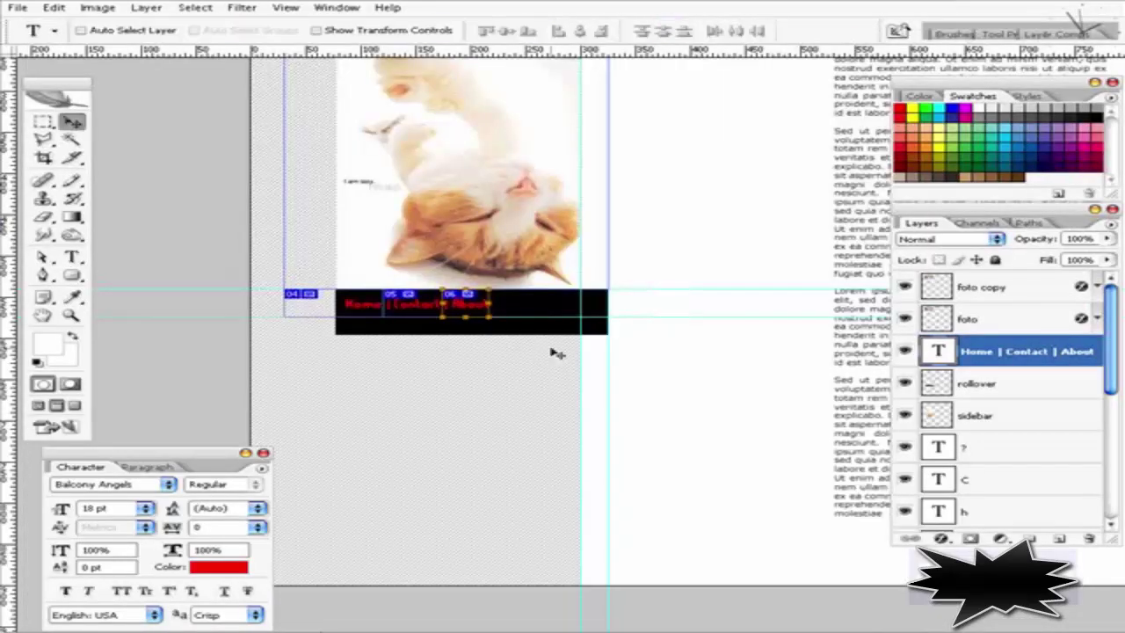
key("alt+Tab")
key("alt+Tab")
key("alt+Tab")
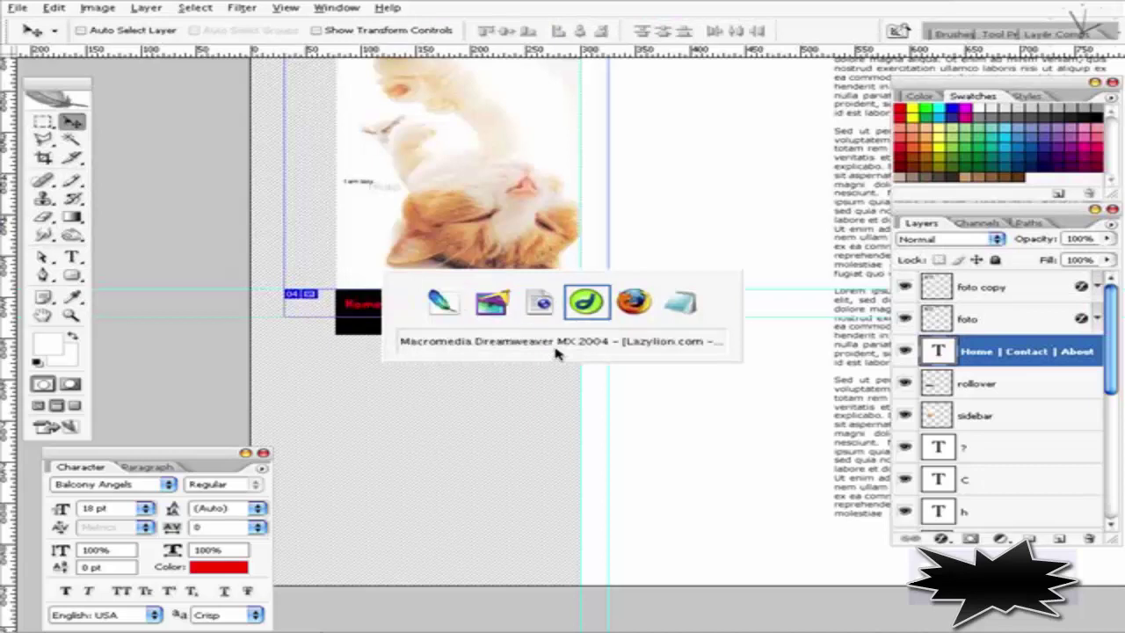
scroll(425, 310, "down", 5)
scroll(425, 310, "down", 2)
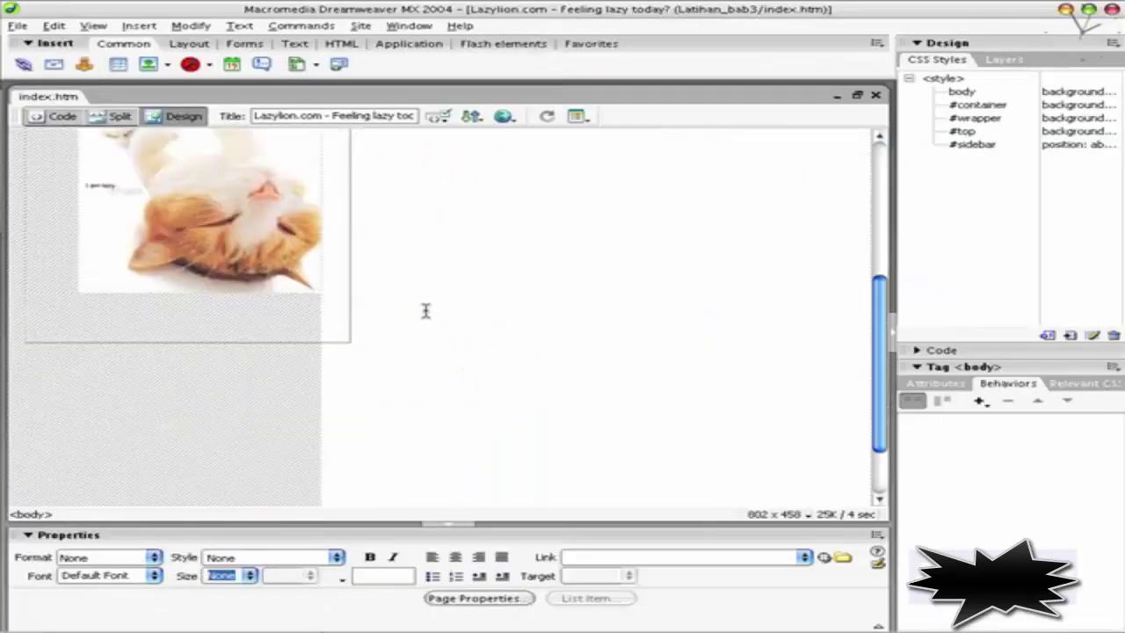
left_click(339, 288)
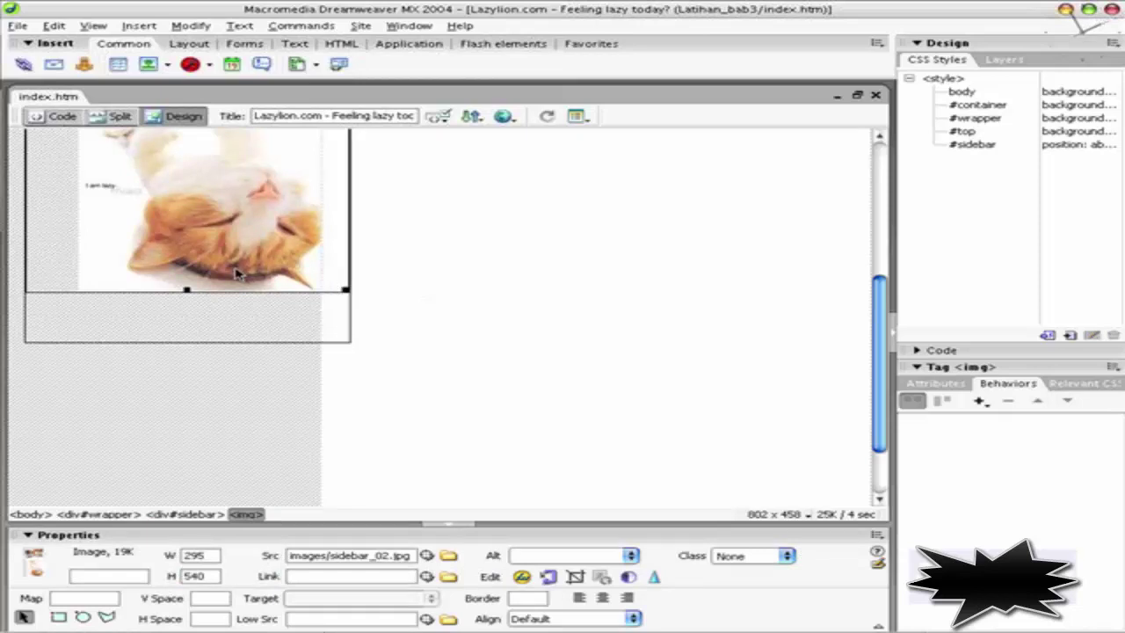
key("ctrl+Home")
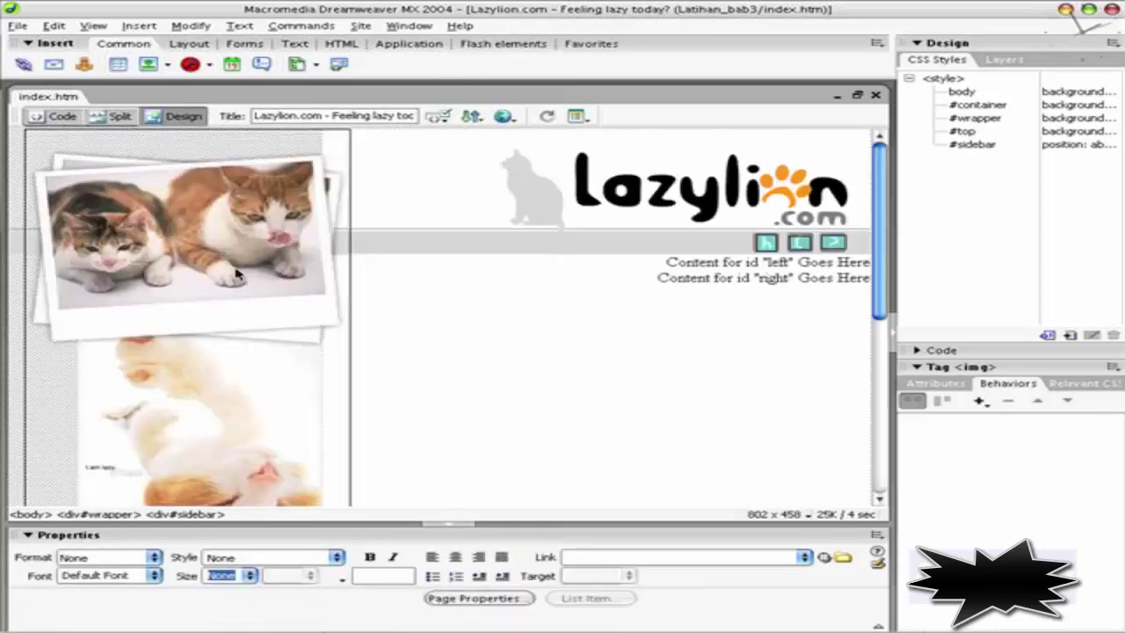
scroll(442, 311, "down", 5)
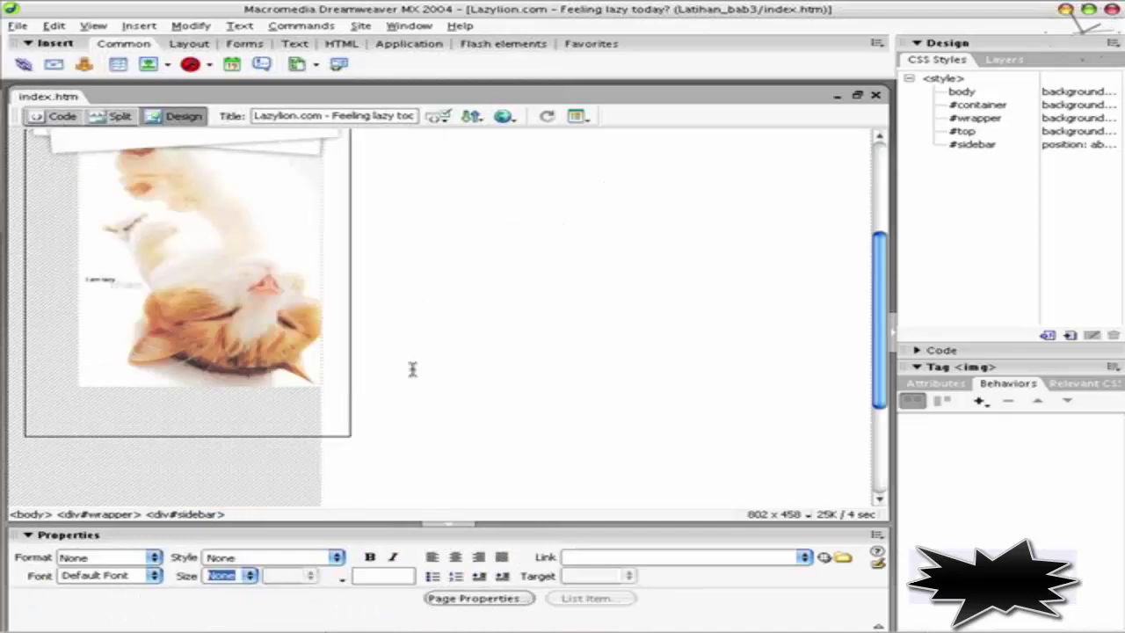
Insert a Home rollover using footer_normal_04 and footer_hover_04, alt 'kembali ke halaman', linking to index.htm
left_click(167, 65)
left_click(181, 122)
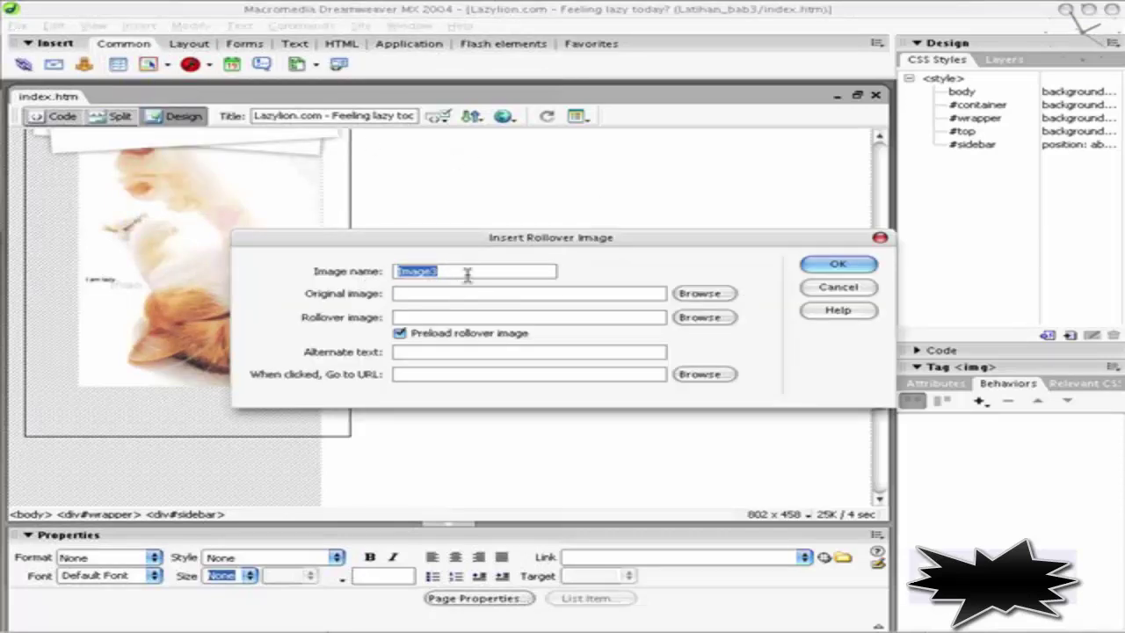
left_click(703, 294)
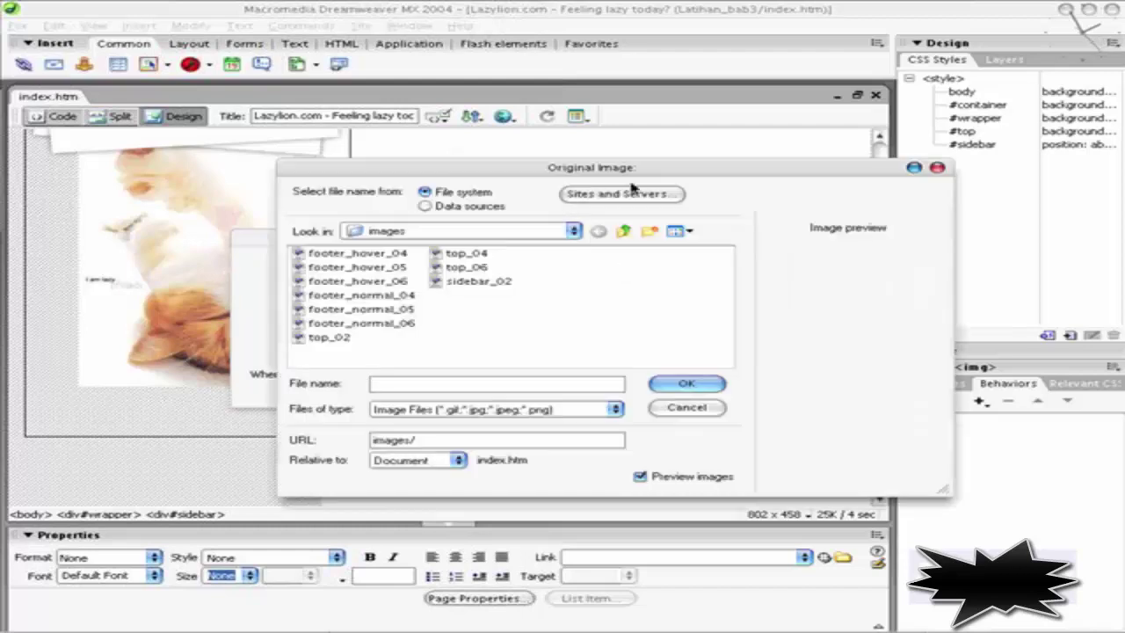
left_click(369, 295)
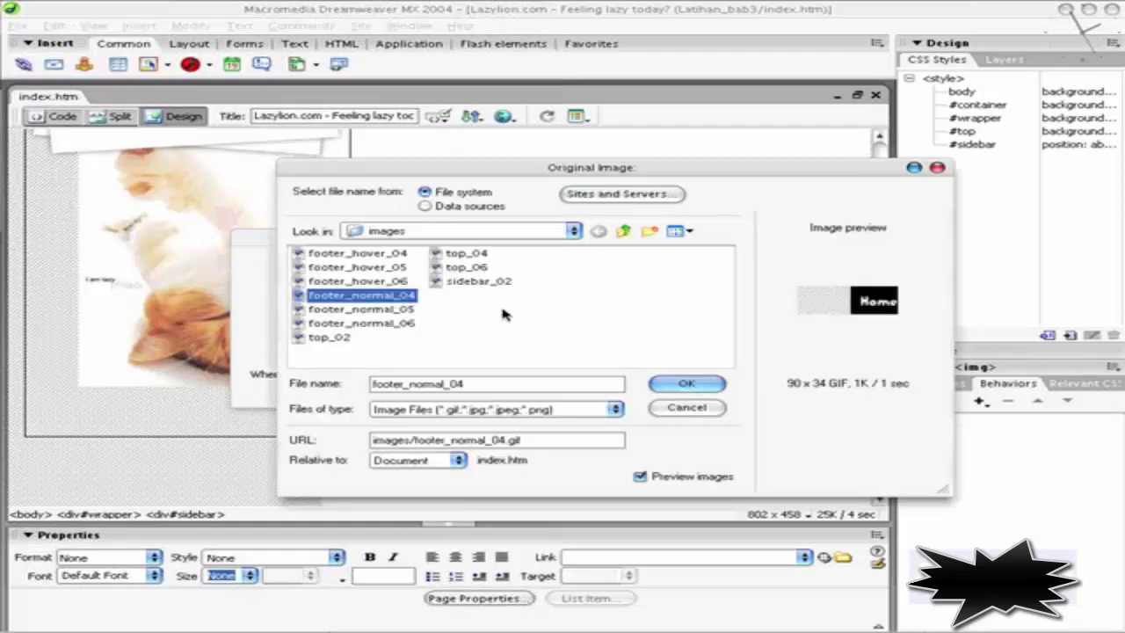
left_click(670, 386)
left_click(703, 318)
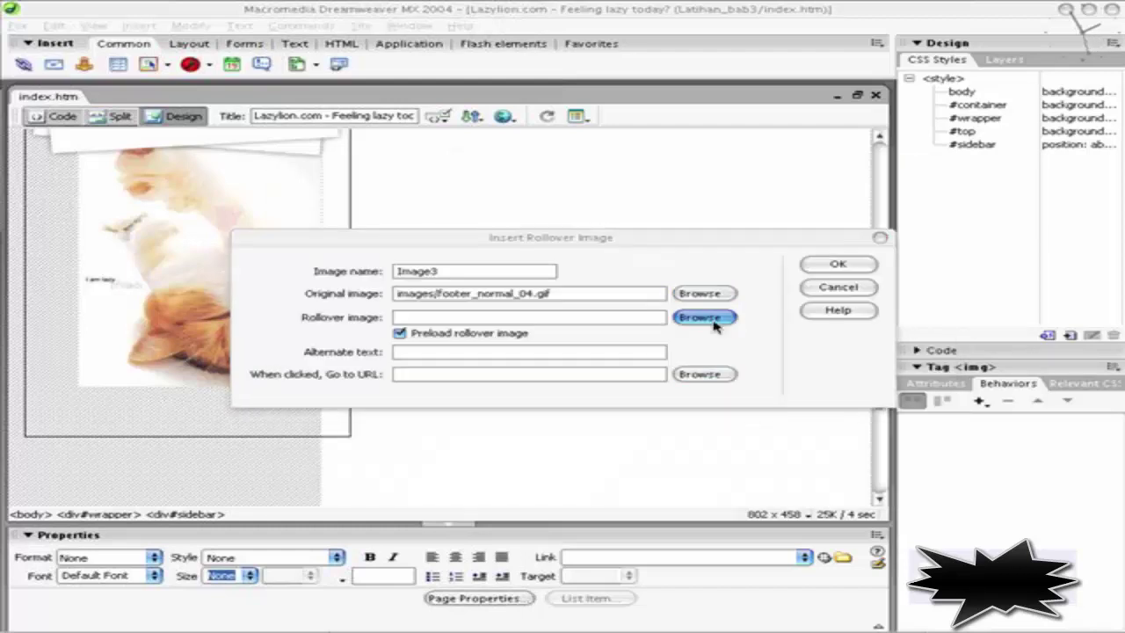
left_click(380, 254)
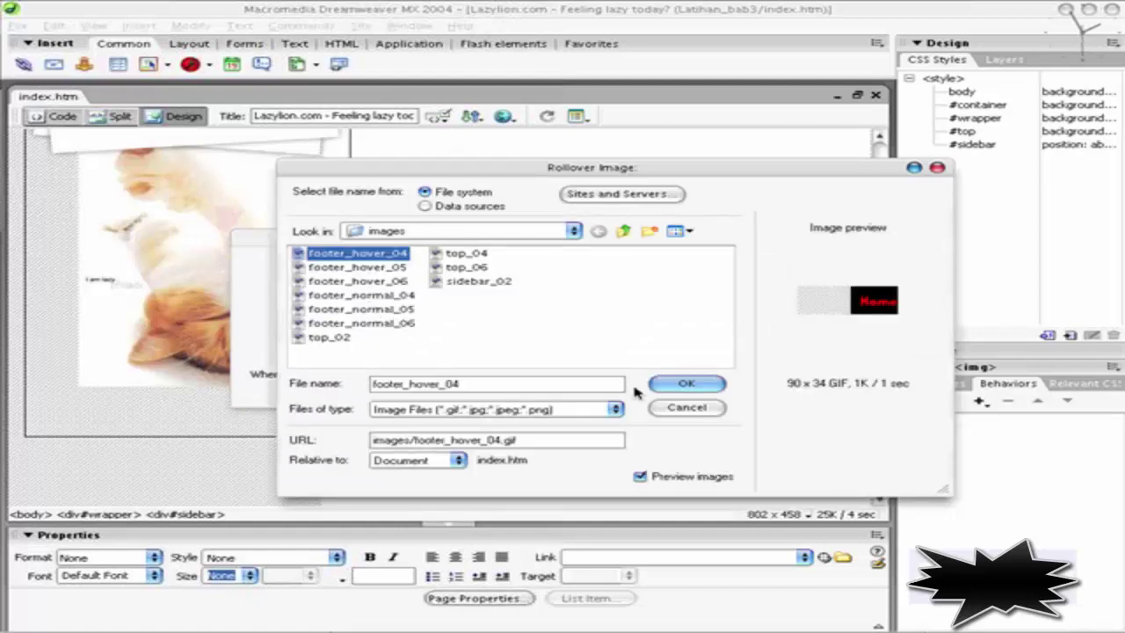
left_click(674, 383)
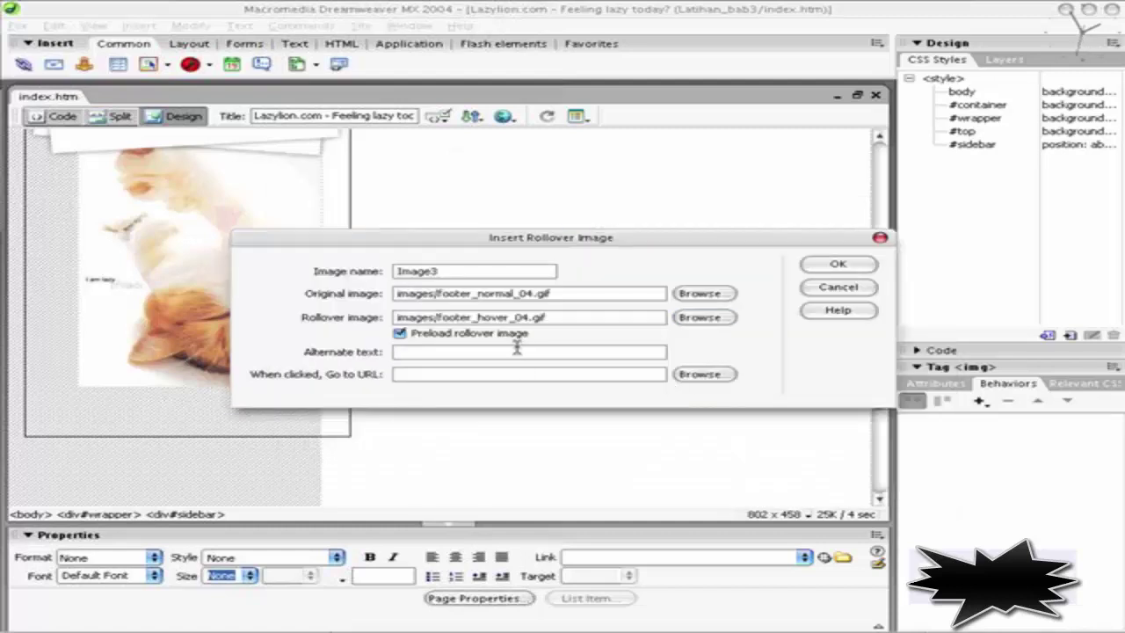
type("kemba")
type("li ke halaman utama")
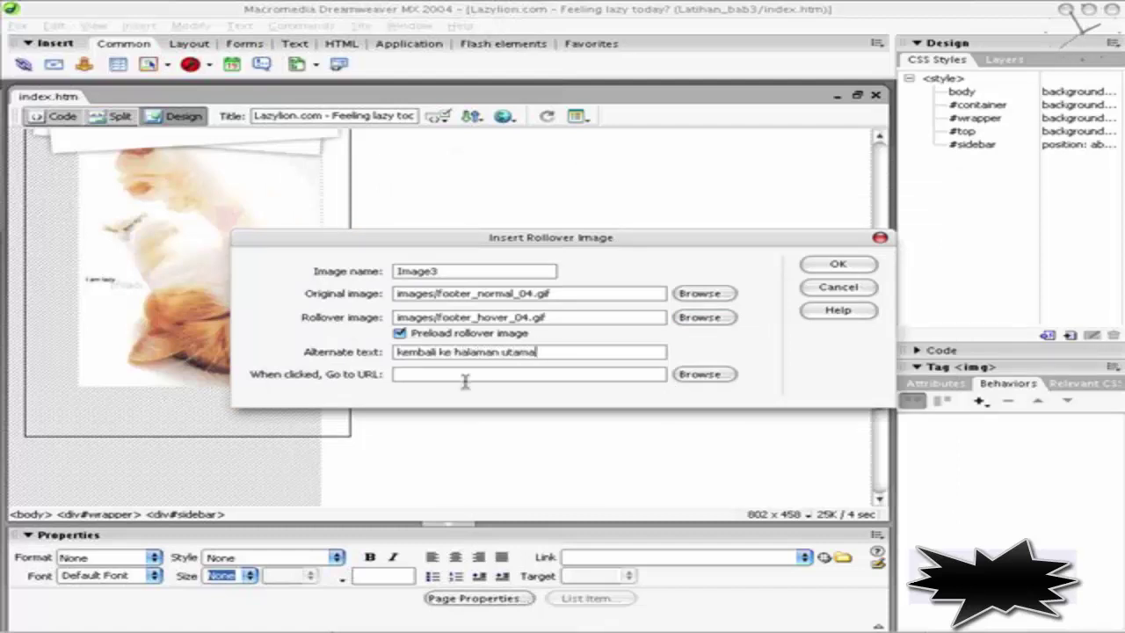
left_click(502, 378)
type("index.htm")
left_click(865, 266)
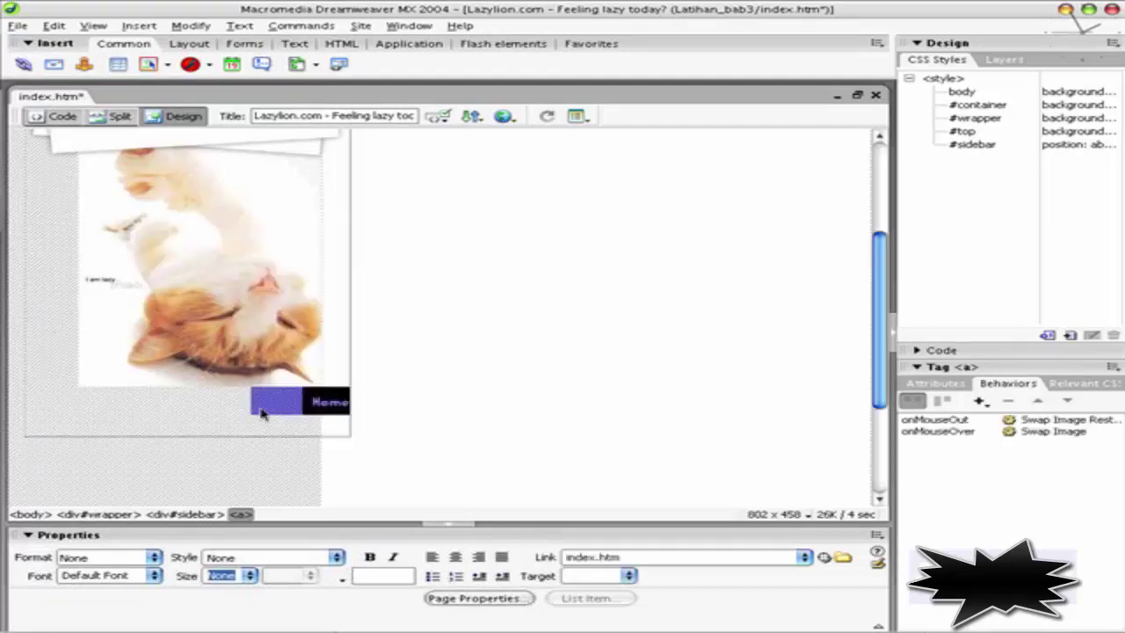
left_click(398, 314)
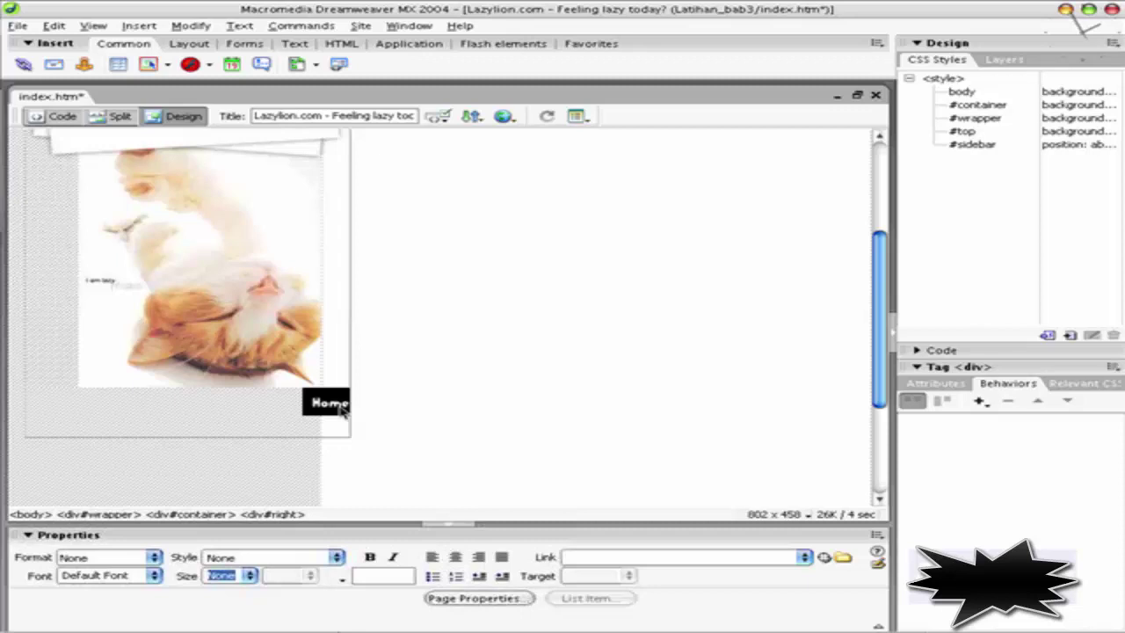
Set the #sidebar style's Block text alignment to left
left_click(971, 145)
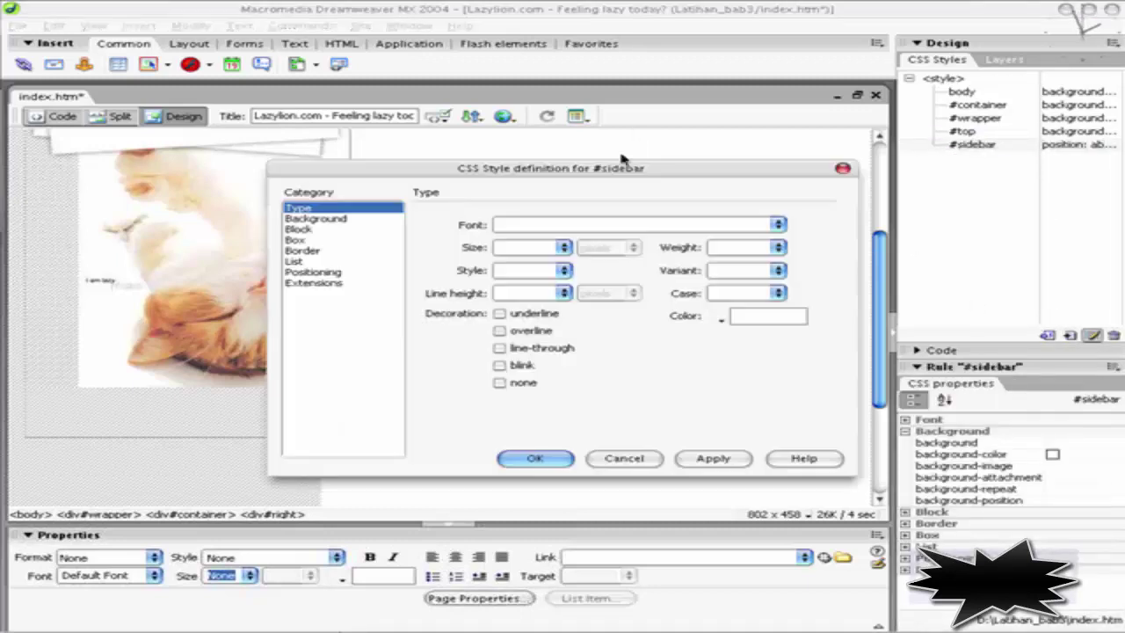
left_click(466, 202)
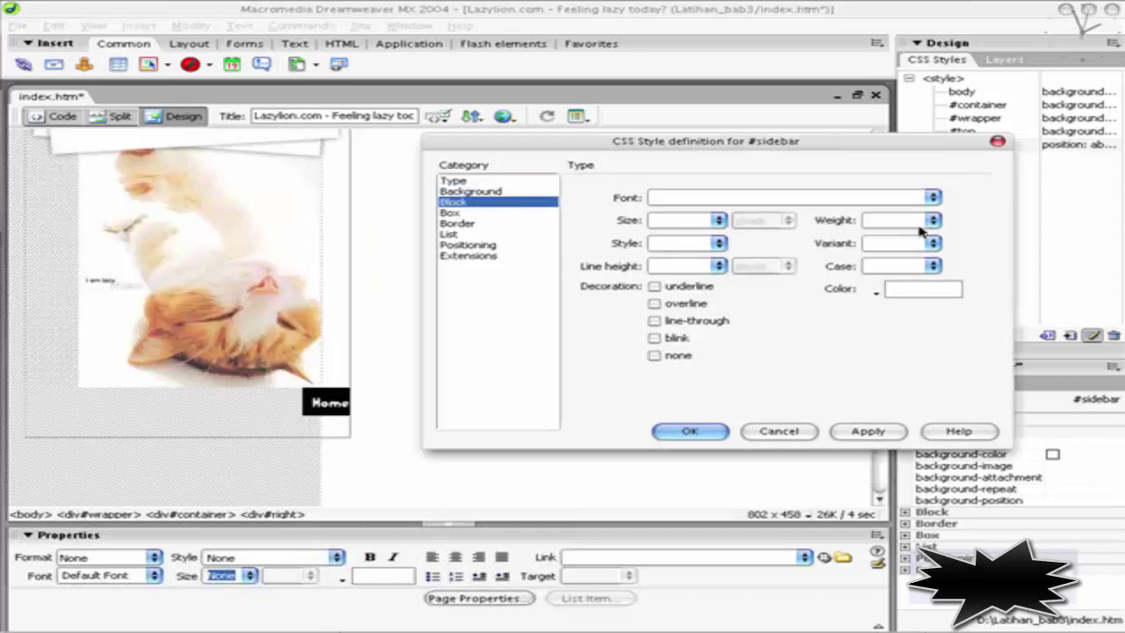
left_click(786, 266)
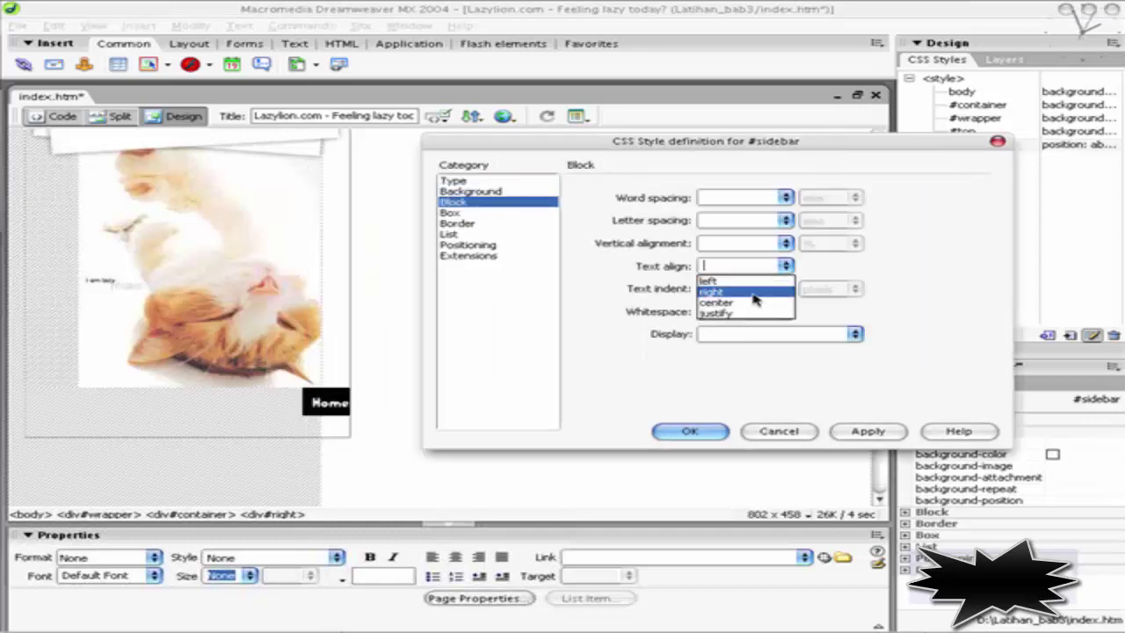
left_click(731, 281)
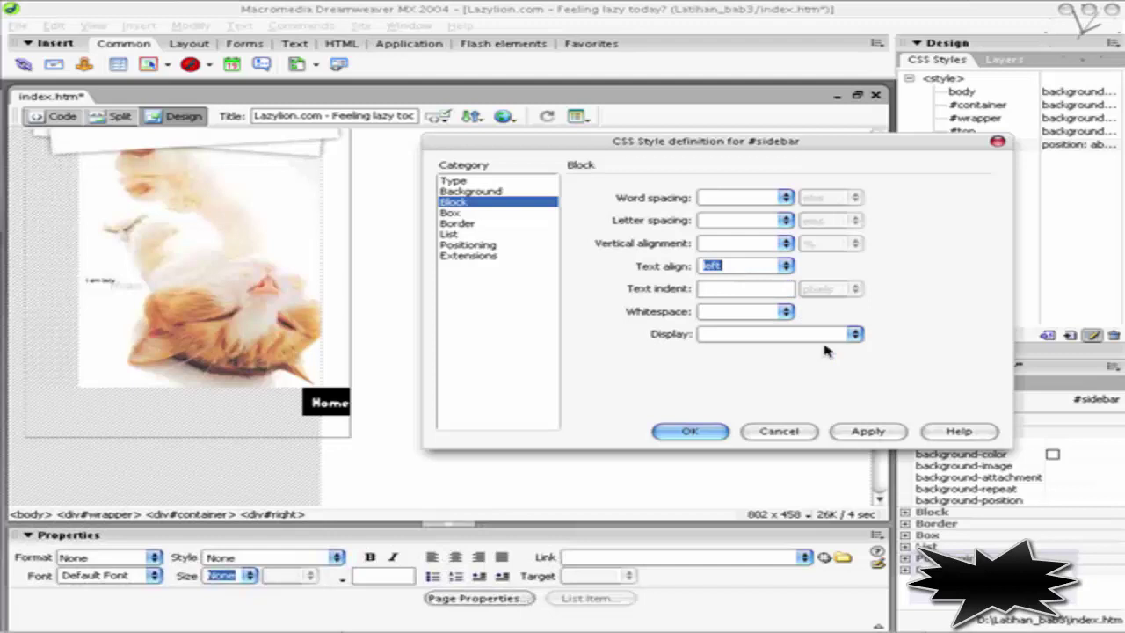
left_click(867, 431)
left_click(689, 431)
Place the cursor in the sidebar and begin inserting another rollover image
scroll(509, 306, "down", 5)
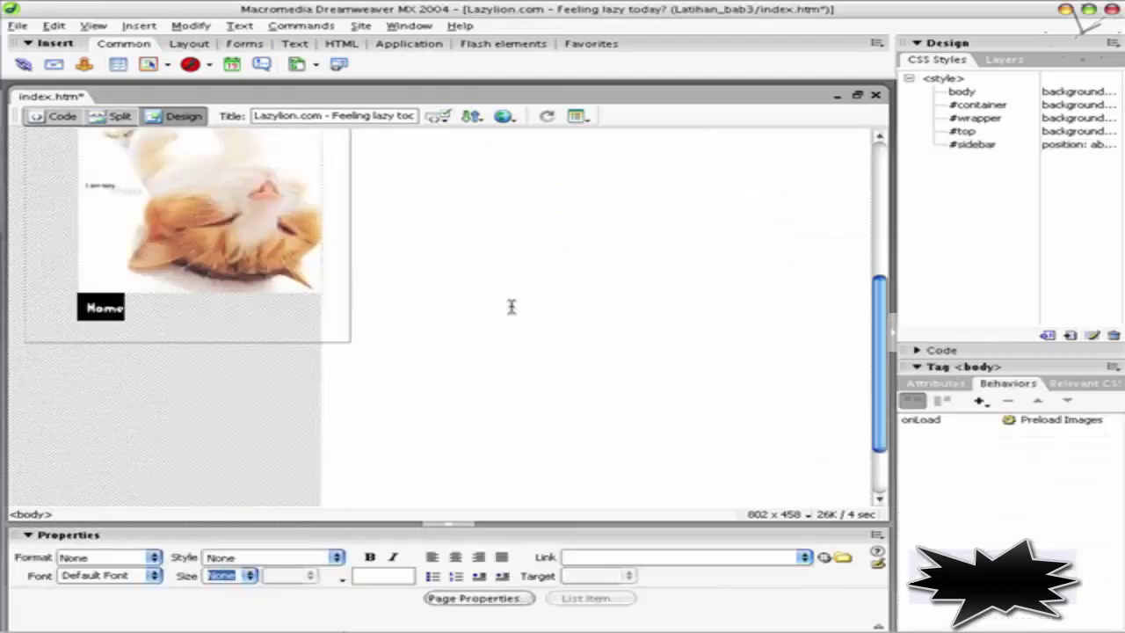
scroll(316, 293, "down", 2)
left_click(224, 228)
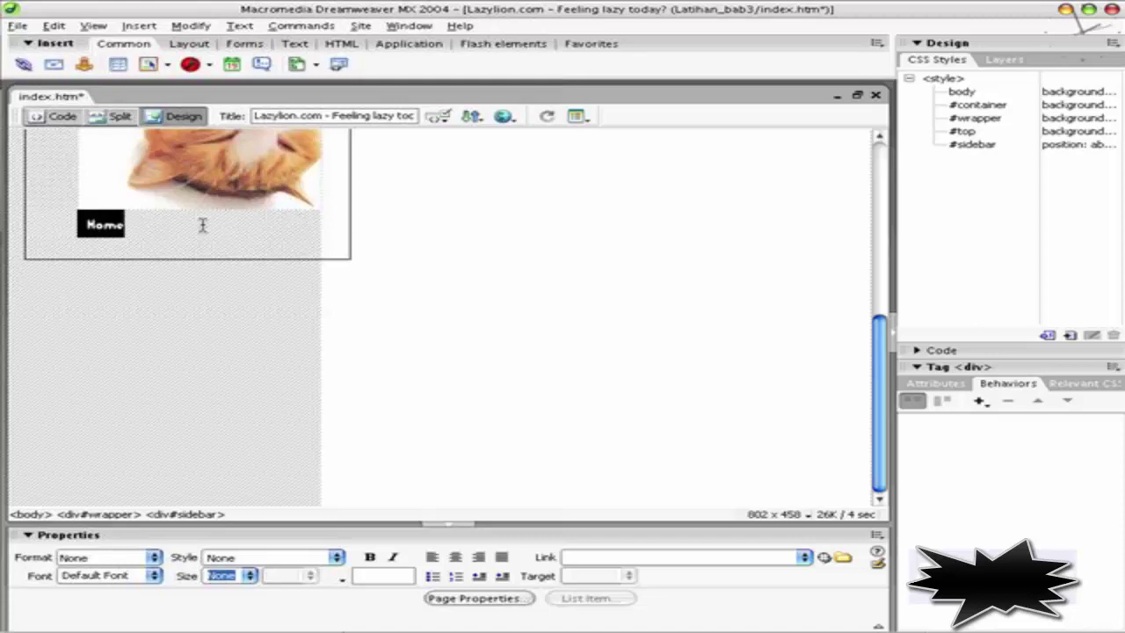
scroll(202, 226, "up", 1)
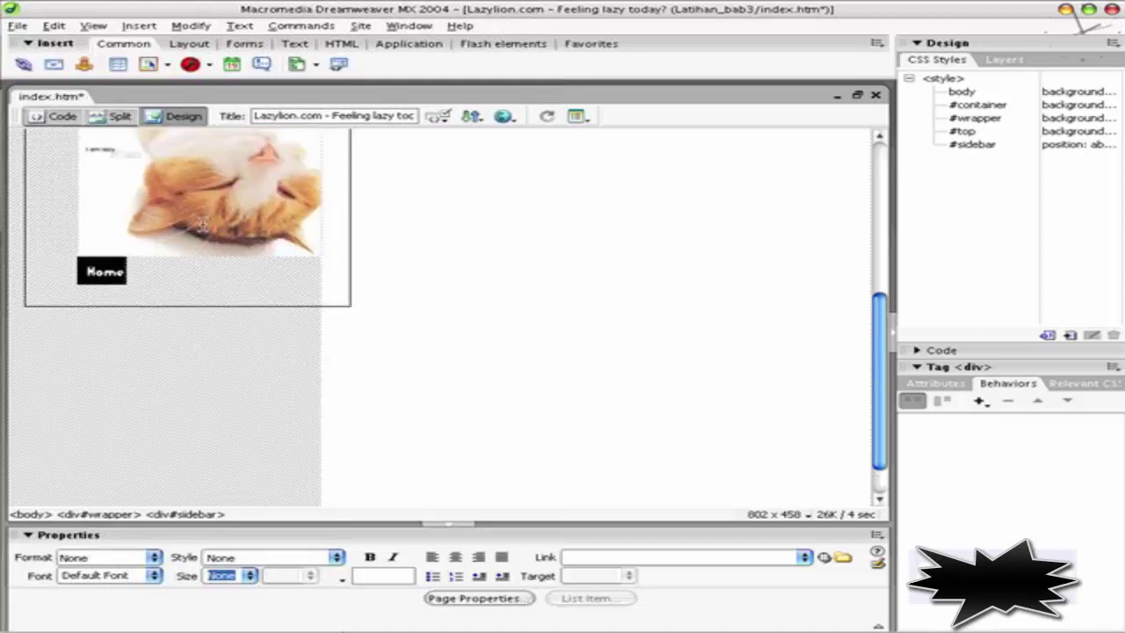
left_click(147, 64)
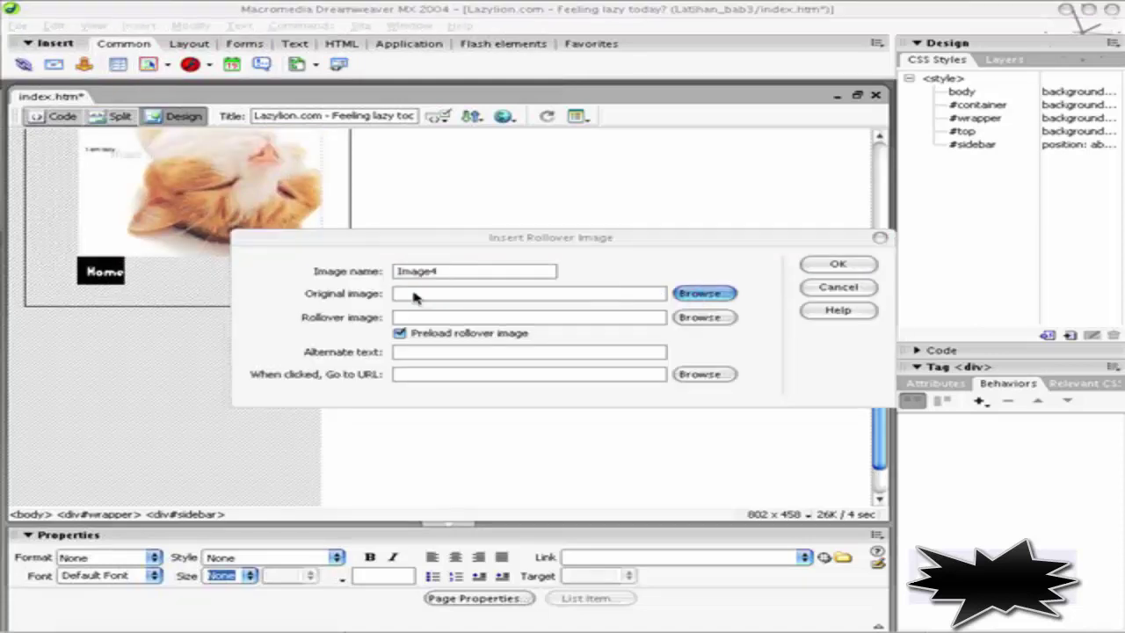
Insert the Contact rollover from footer_normal_05 and footer_hover_05 with alternate text
left_click(339, 312)
left_click(670, 381)
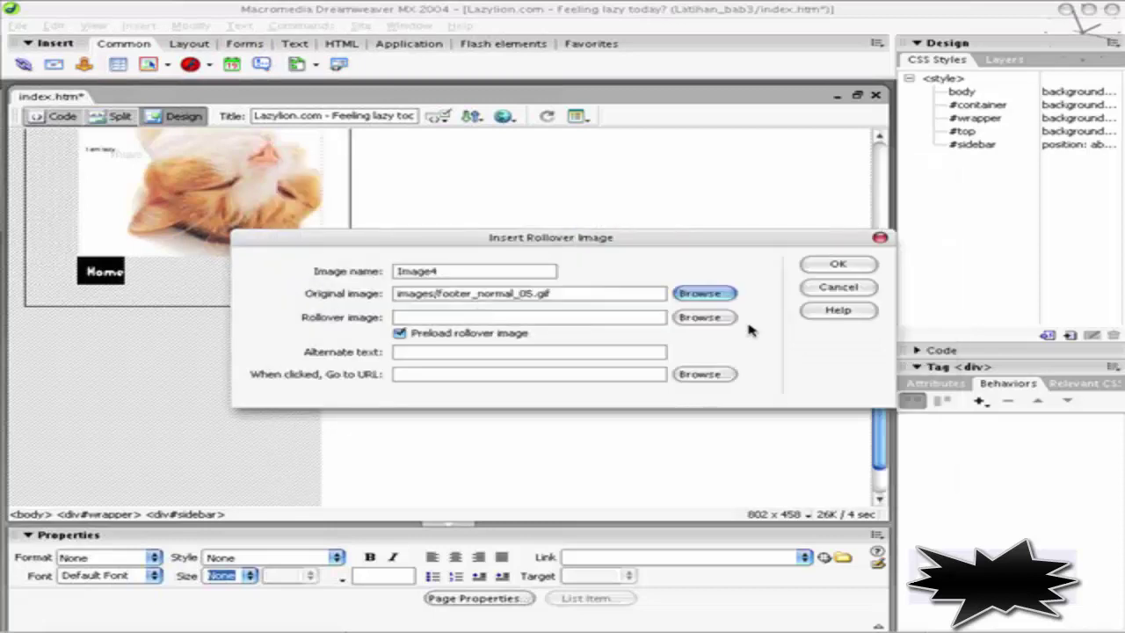
left_click(703, 316)
double_click(338, 266)
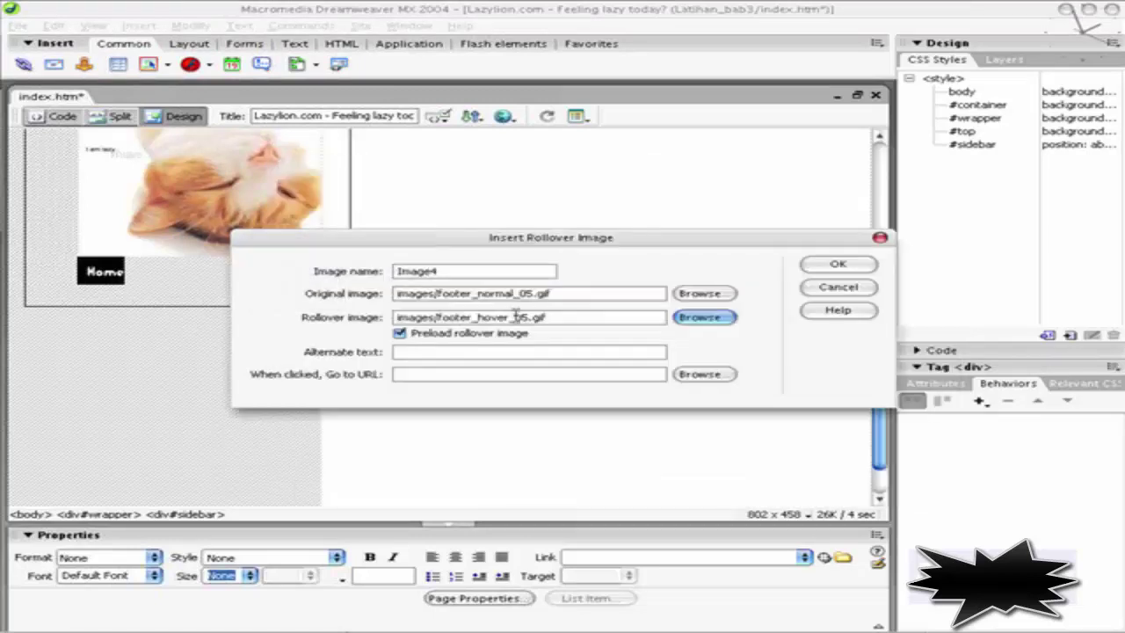
left_click(513, 352)
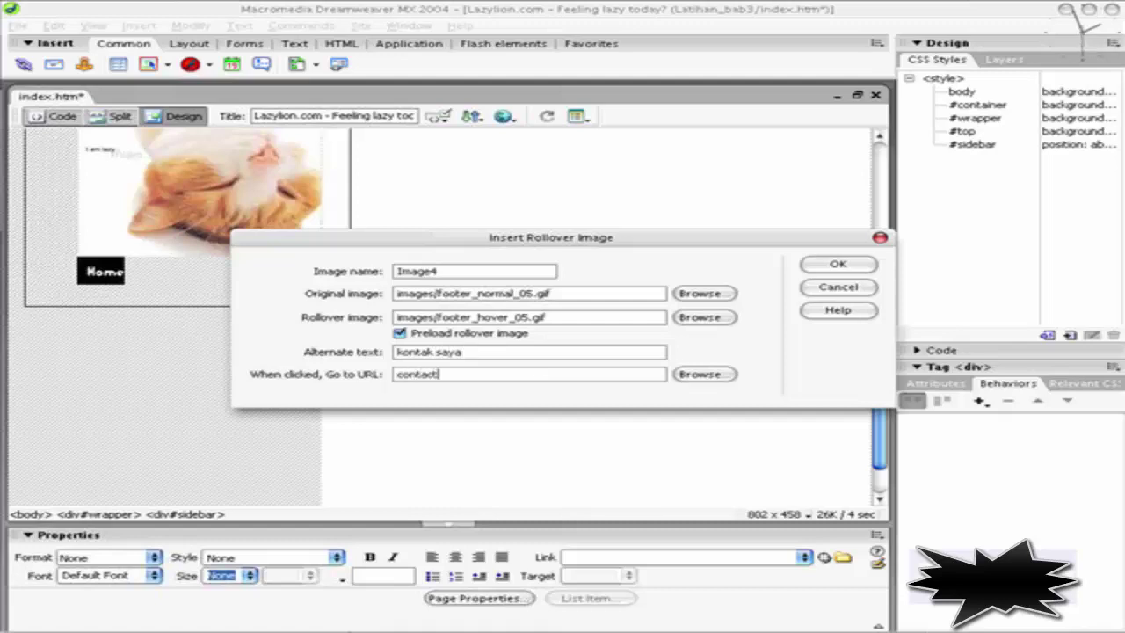
type("tm")
key("Return")
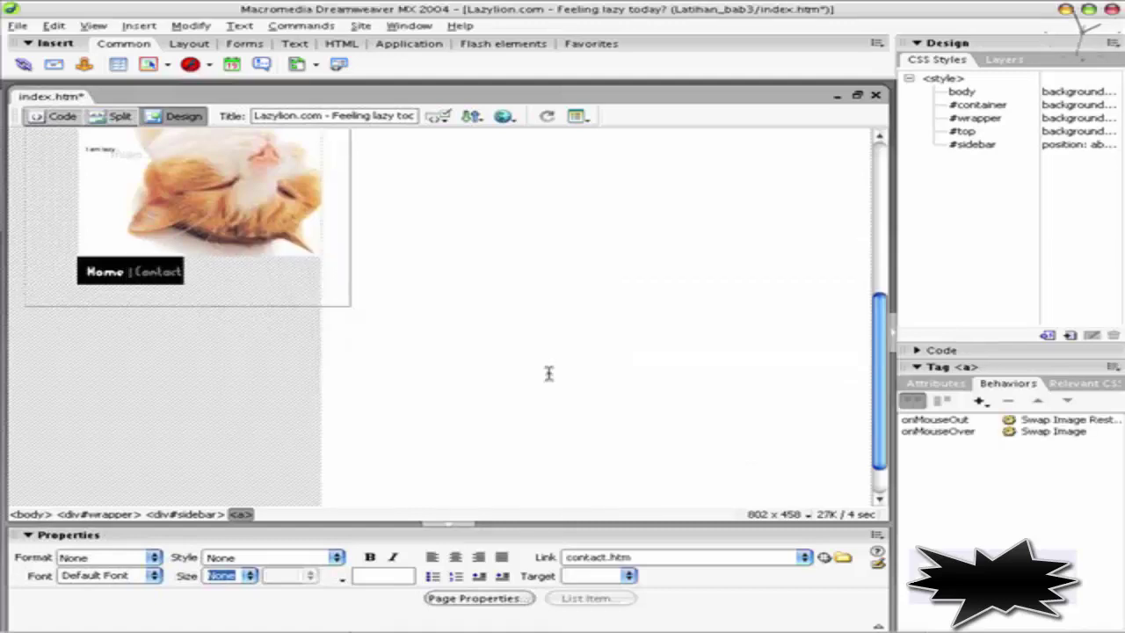
Insert the About rollover from footer_normal_06 and footer_hover_06 linking to about.htm, then save
left_click(148, 66)
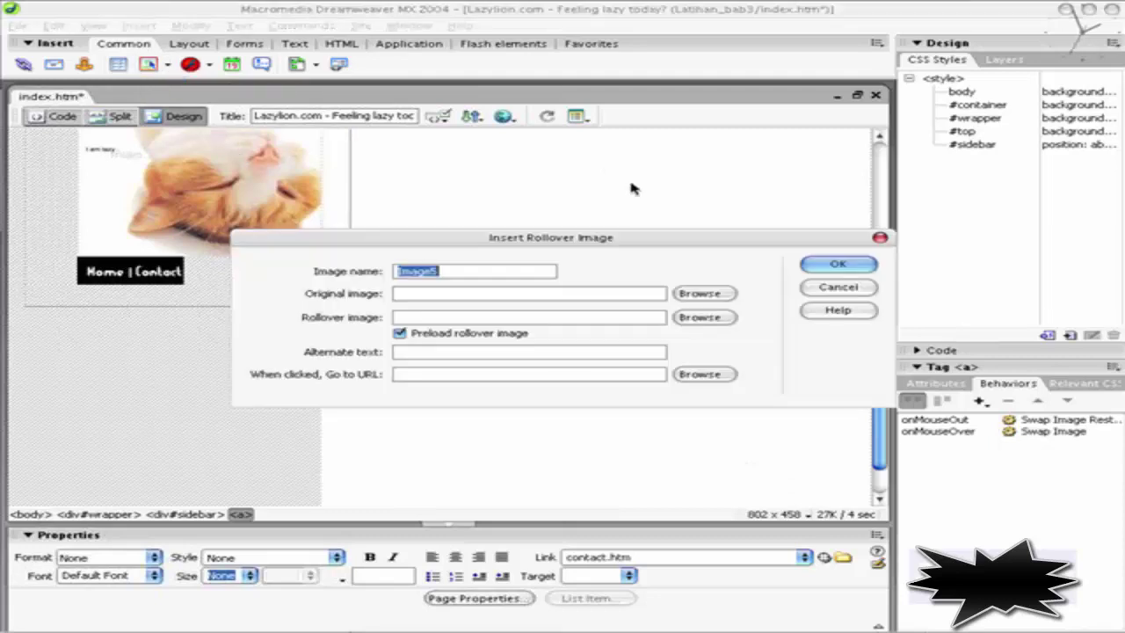
left_click(702, 293)
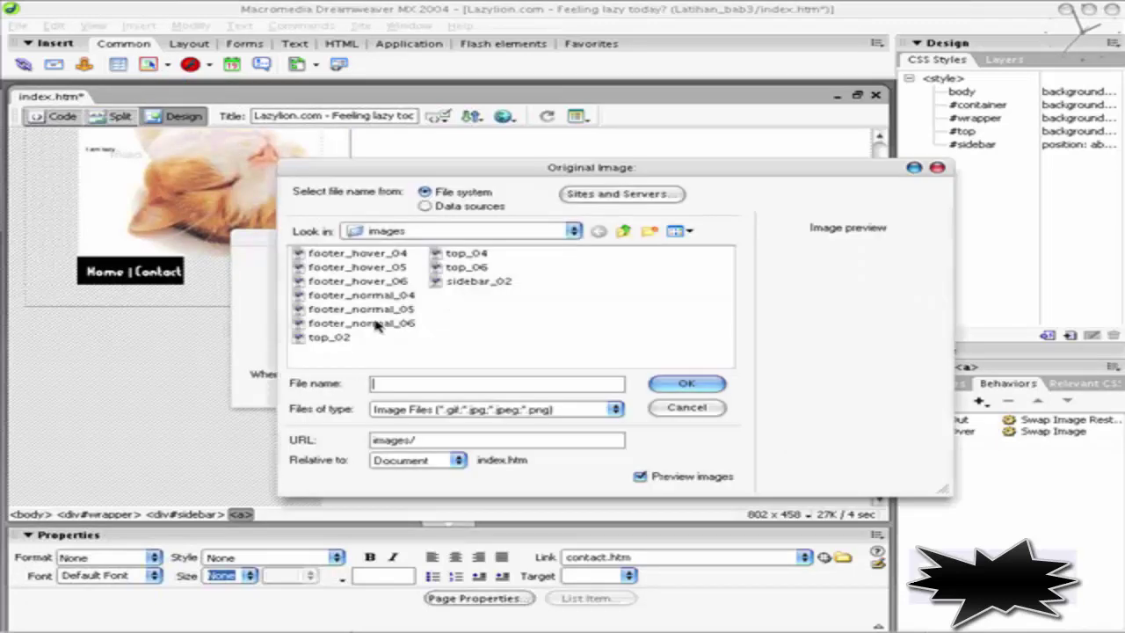
left_click(376, 323)
left_click(687, 385)
left_click(694, 319)
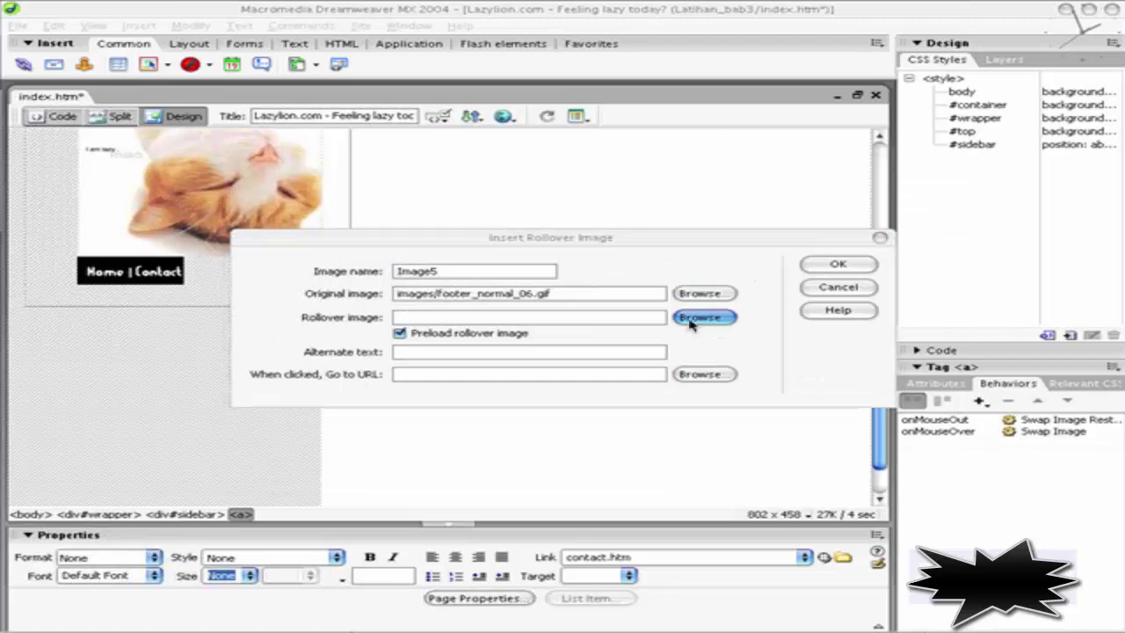
left_click(376, 282)
left_click(691, 383)
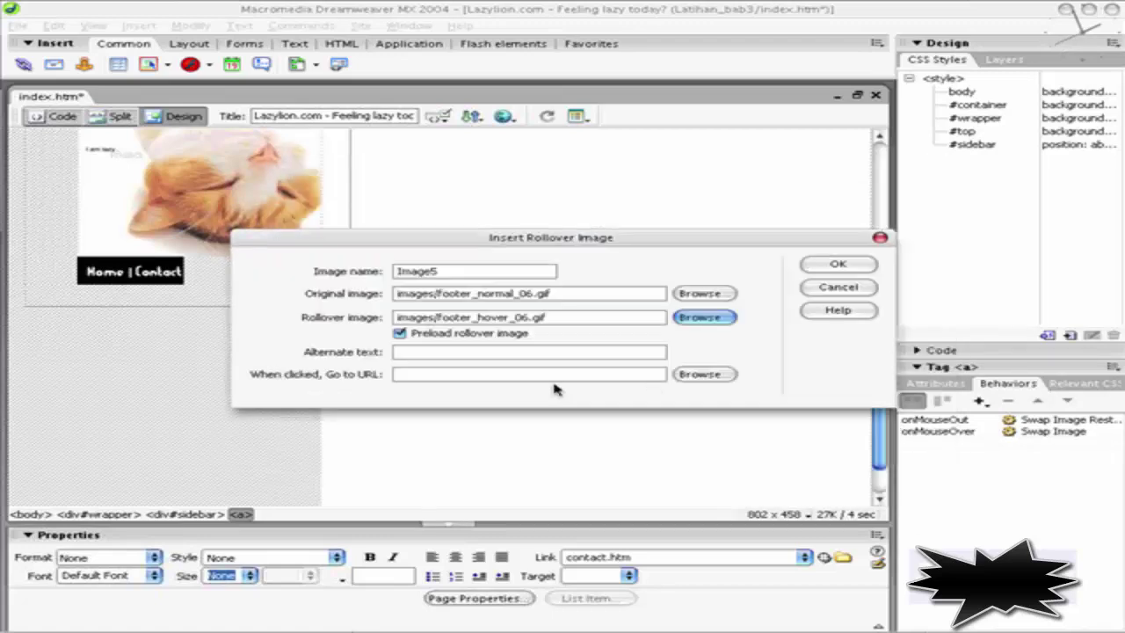
left_click(557, 351)
type("tentang diriku")
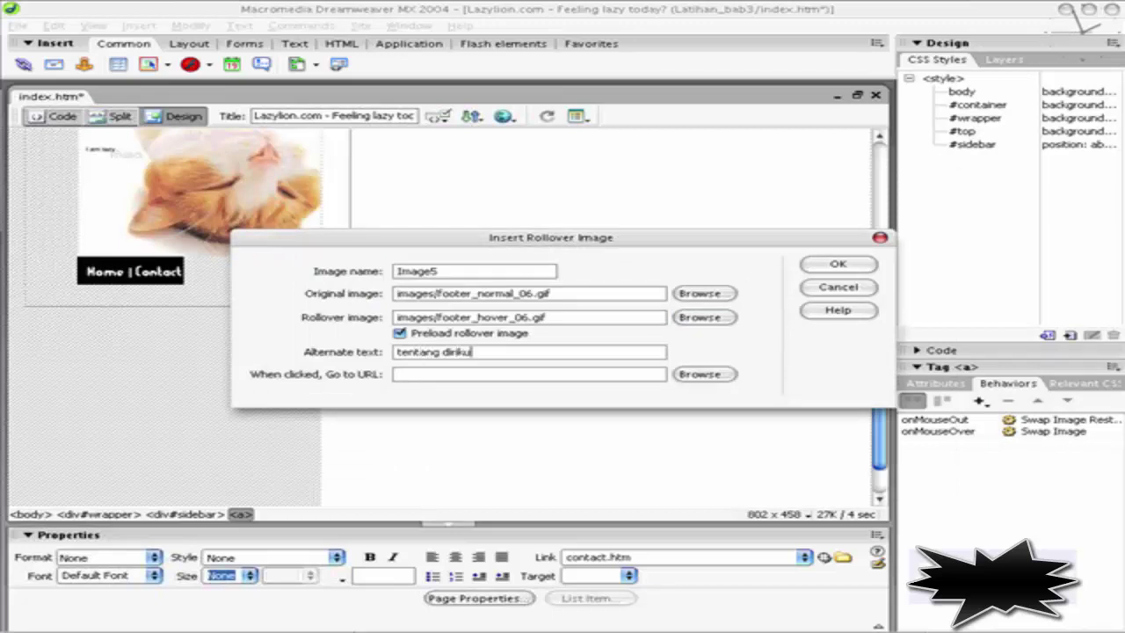
key("Tab")
type("about.htm")
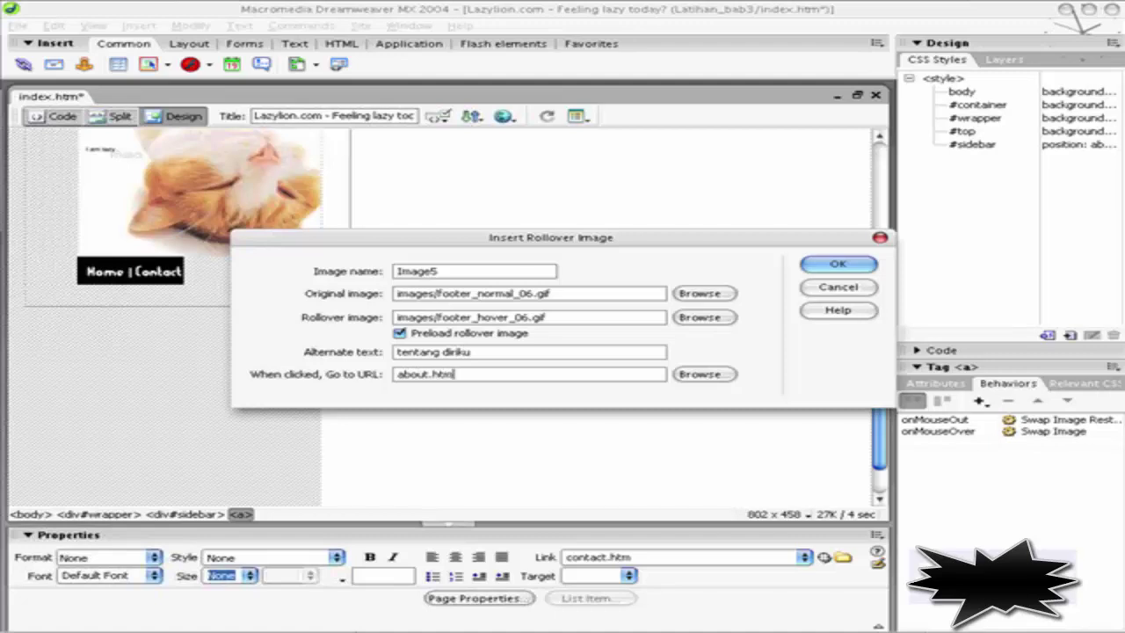
key("Return")
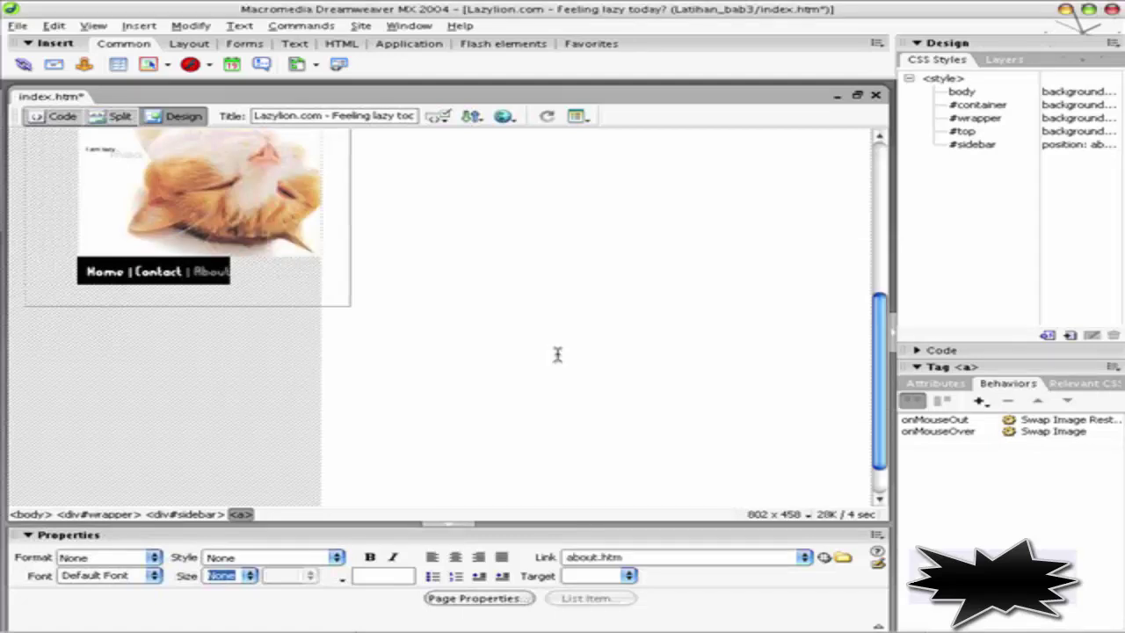
left_click(302, 279)
key("ctrl+s")
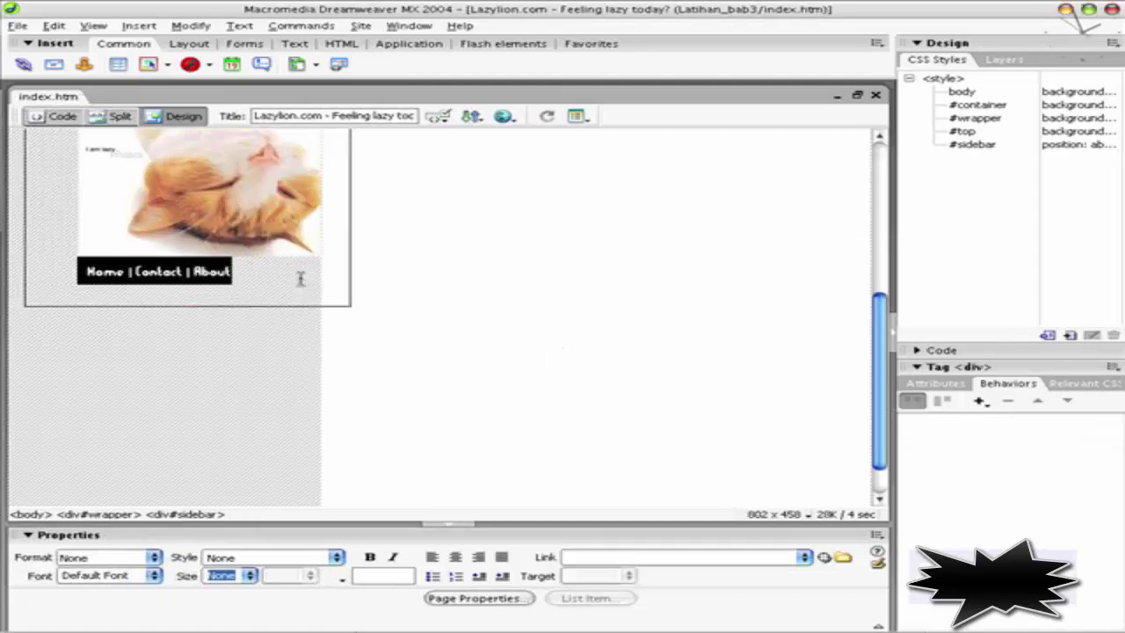
key("F12")
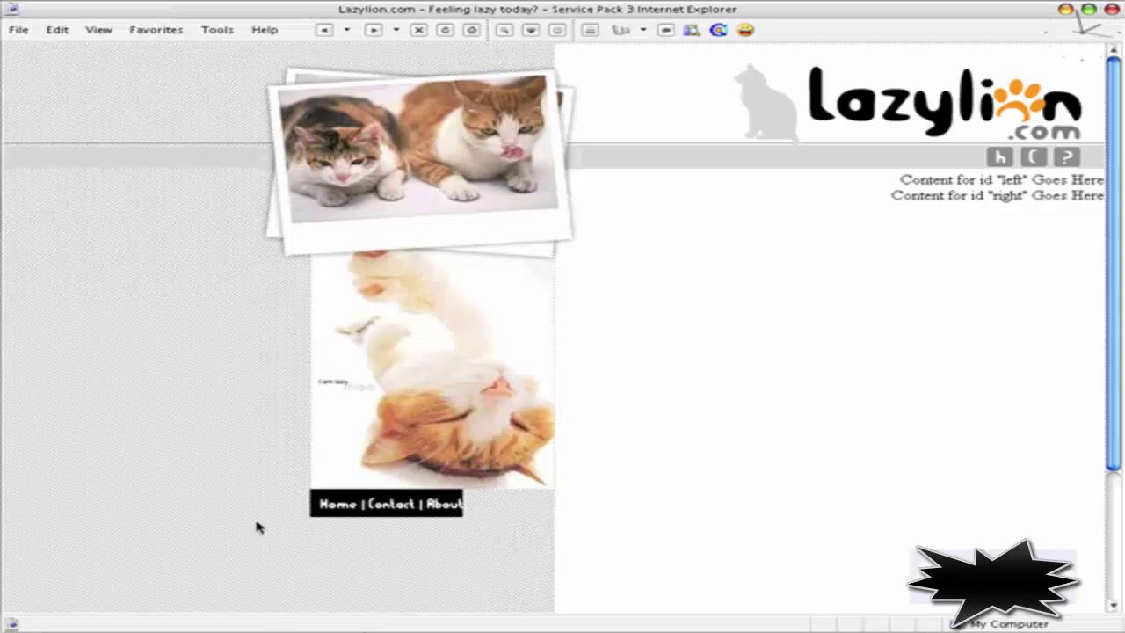
left_click(356, 7)
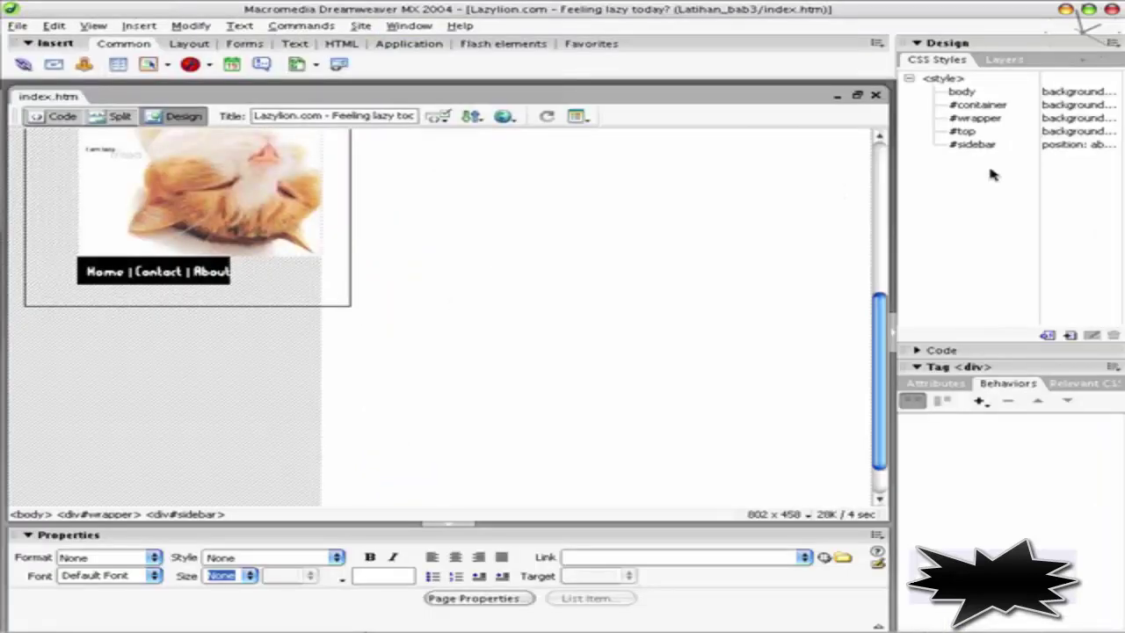
Give the #sidebar style a black #000000 background and save the page
left_click(973, 144)
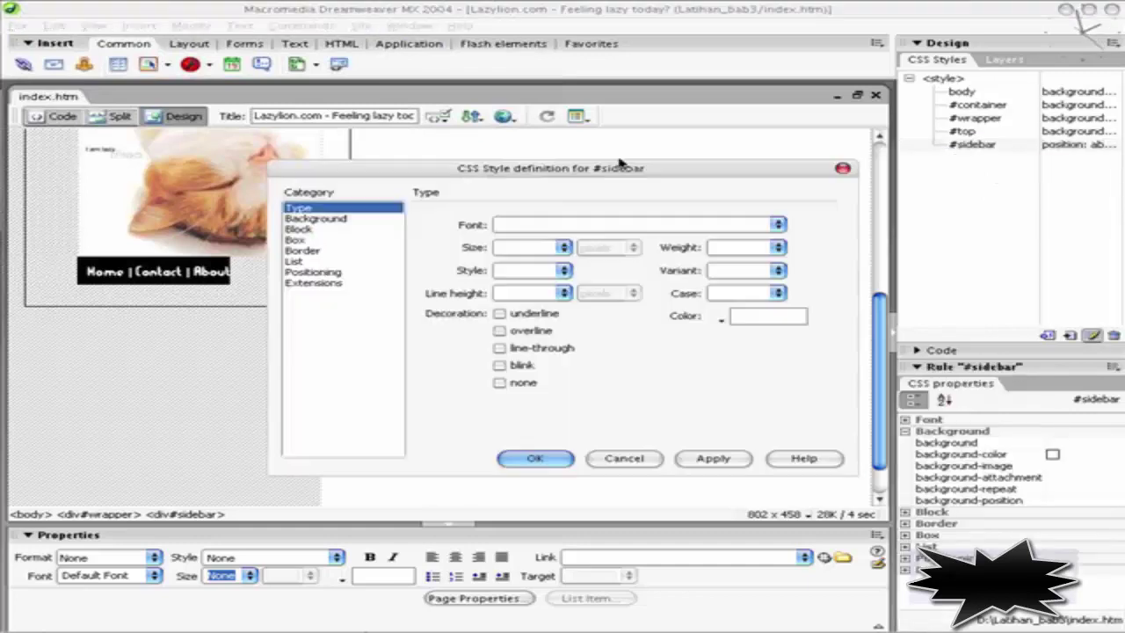
left_click(488, 220)
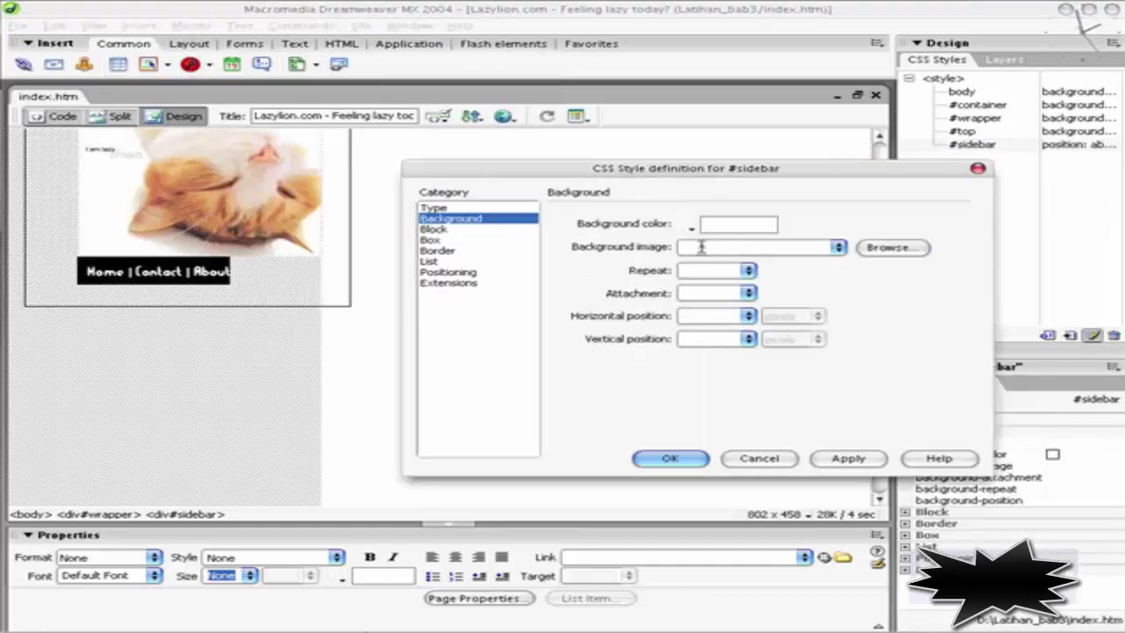
left_click(690, 229)
left_click(698, 255)
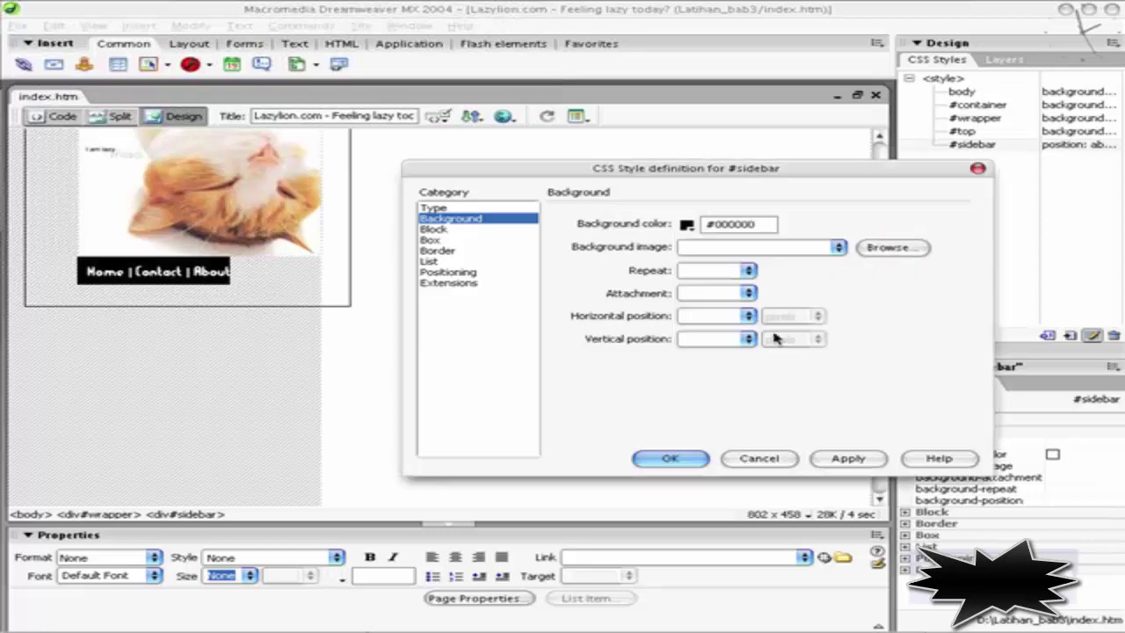
left_click(833, 458)
left_click(683, 460)
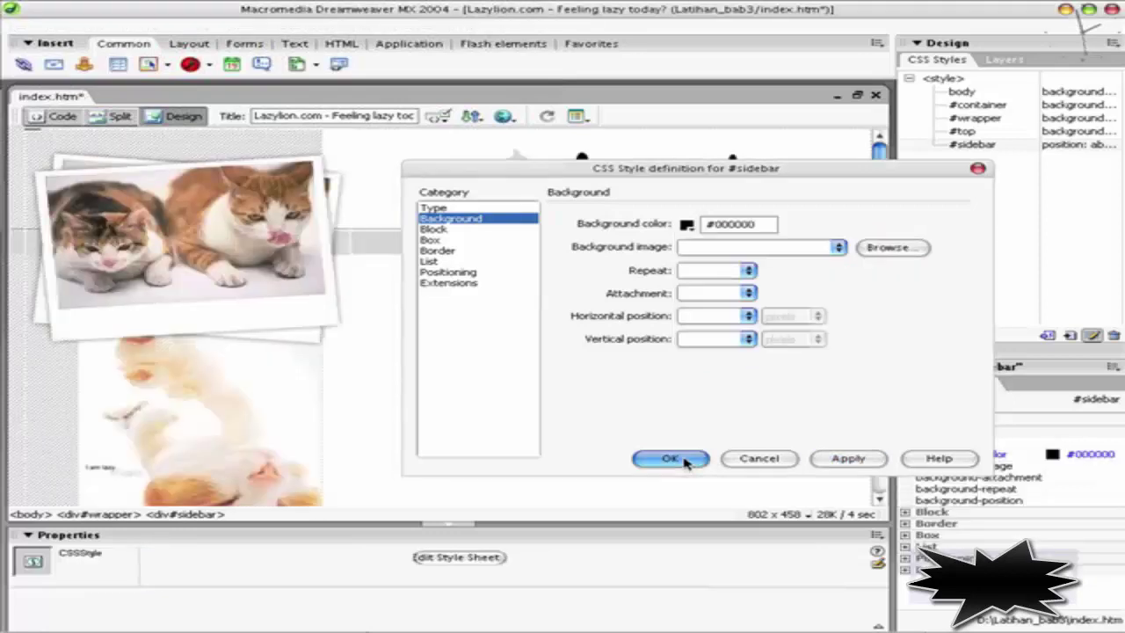
key("ctrl+s")
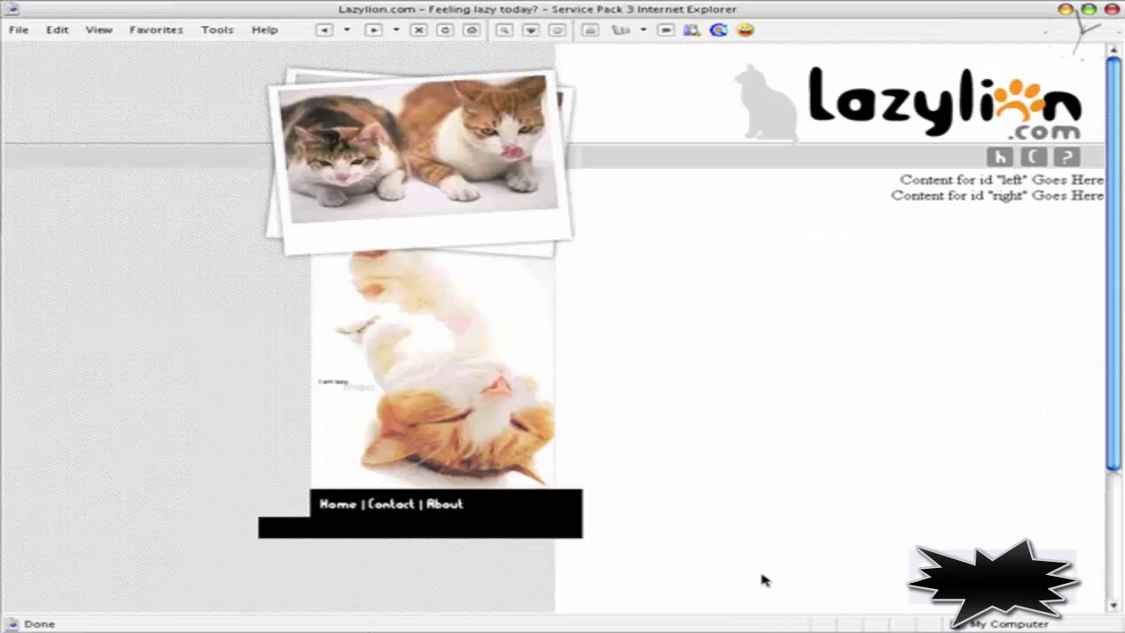
Scroll the Internet Explorer preview down to inspect the black sidebar, then back up
scroll(529, 562, "down", 1)
scroll(484, 510, "down", 3)
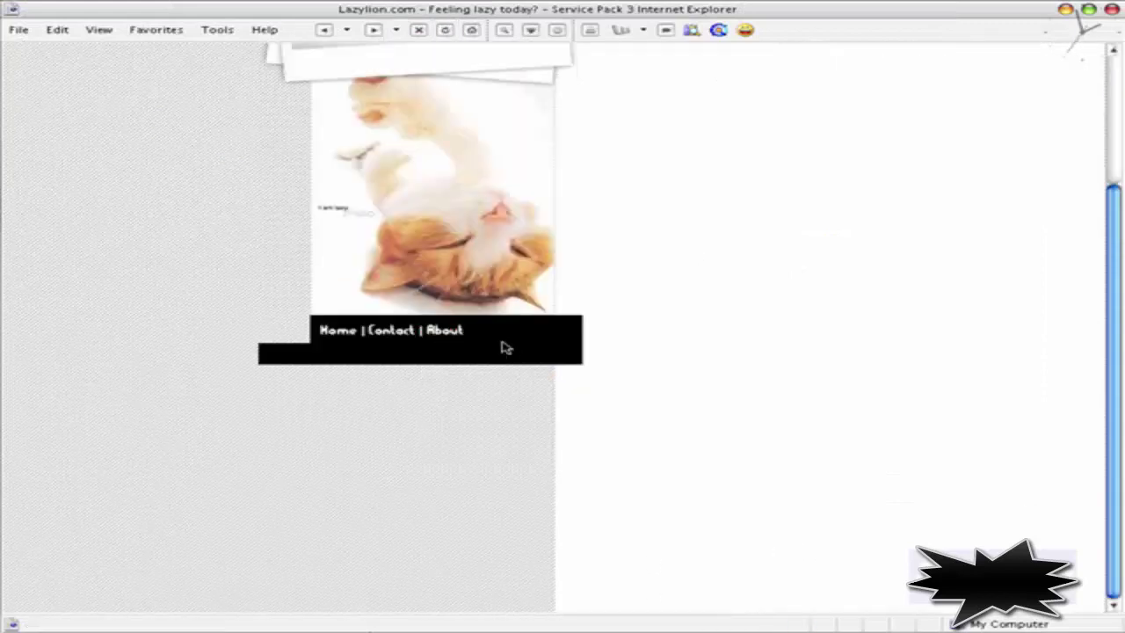
scroll(463, 389, "up", 4)
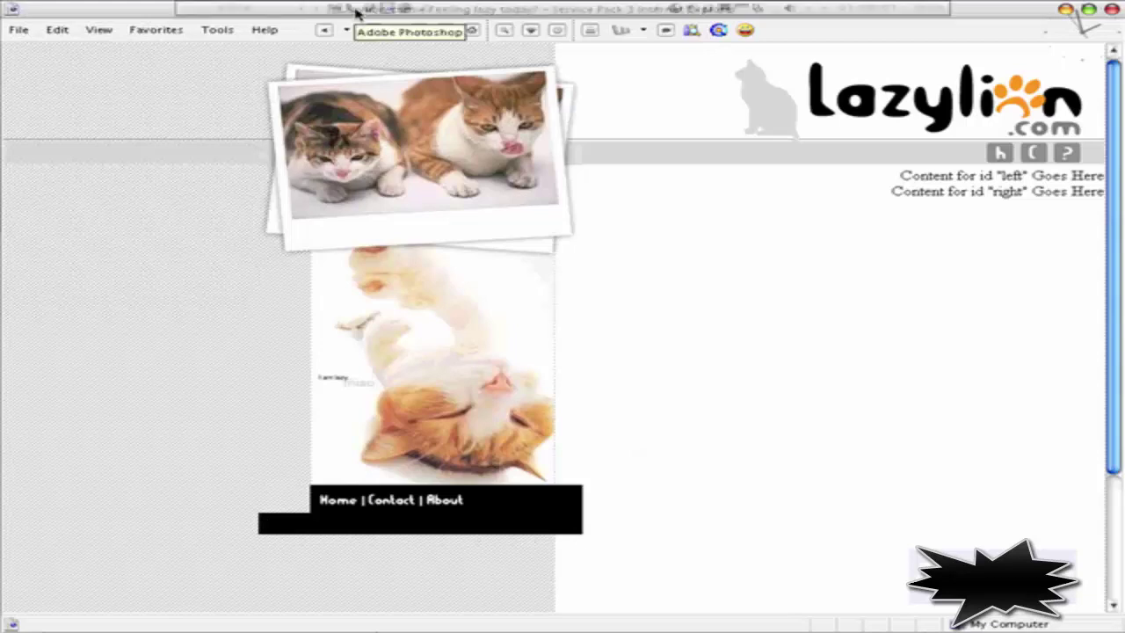
In Photoshop, stretch slice 04 rightward along the nav bar's bottom edge
left_click(360, 14)
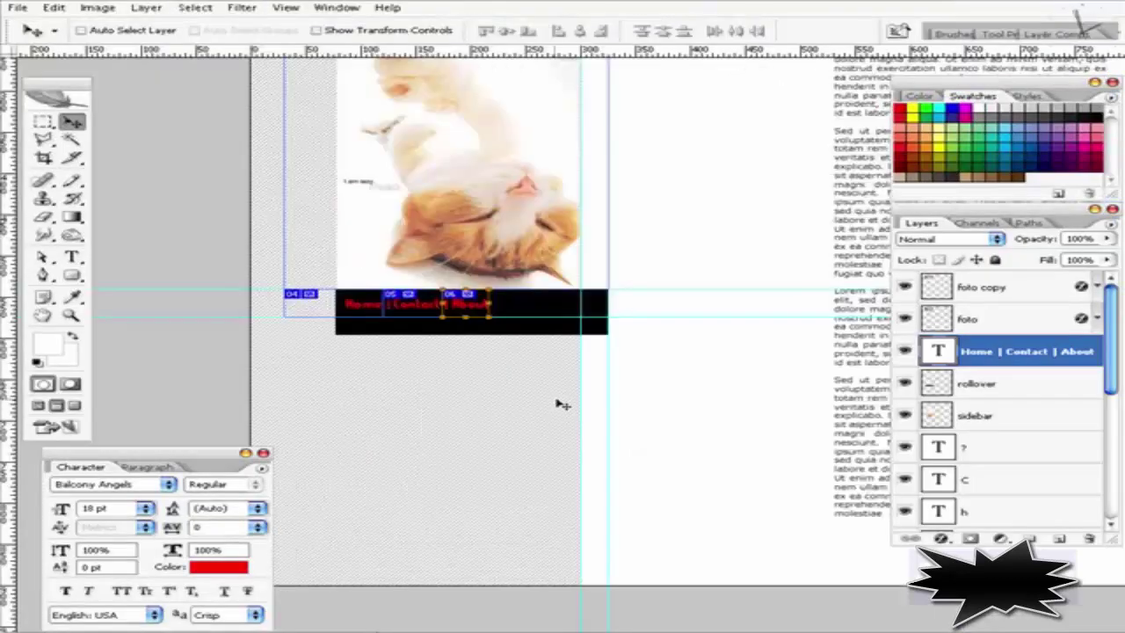
left_click(72, 157)
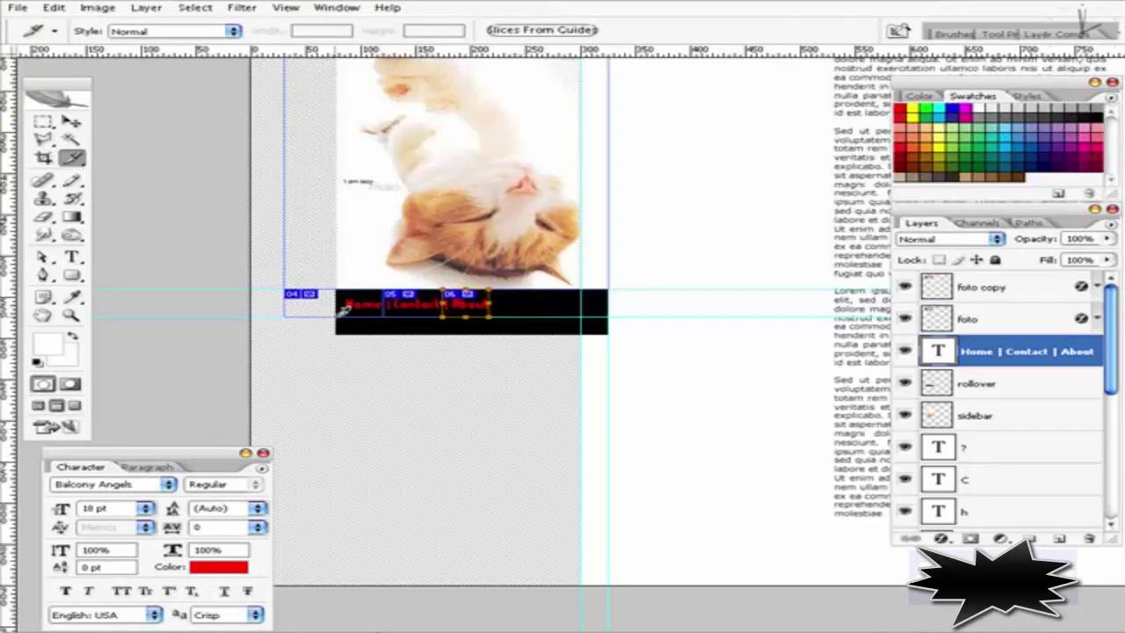
left_click(285, 9)
left_click(285, 9)
left_click_drag(293, 309, 398, 318)
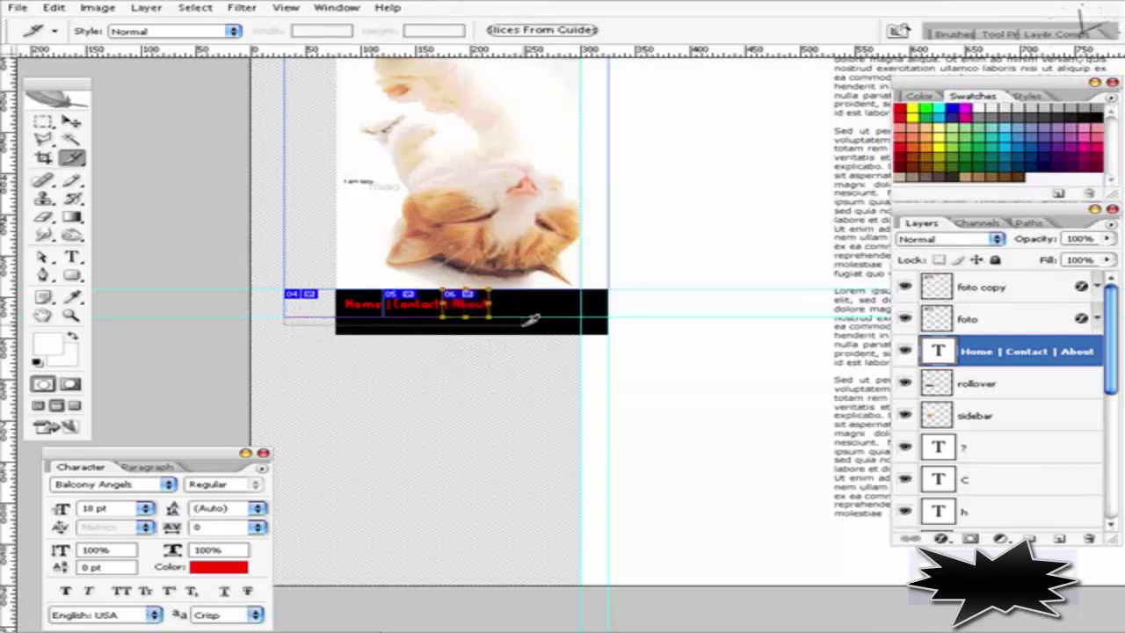
mouse_move(398, 318)
left_mouse_down()
mouse_move(609, 321)
mouse_move(593, 321)
left_mouse_up()
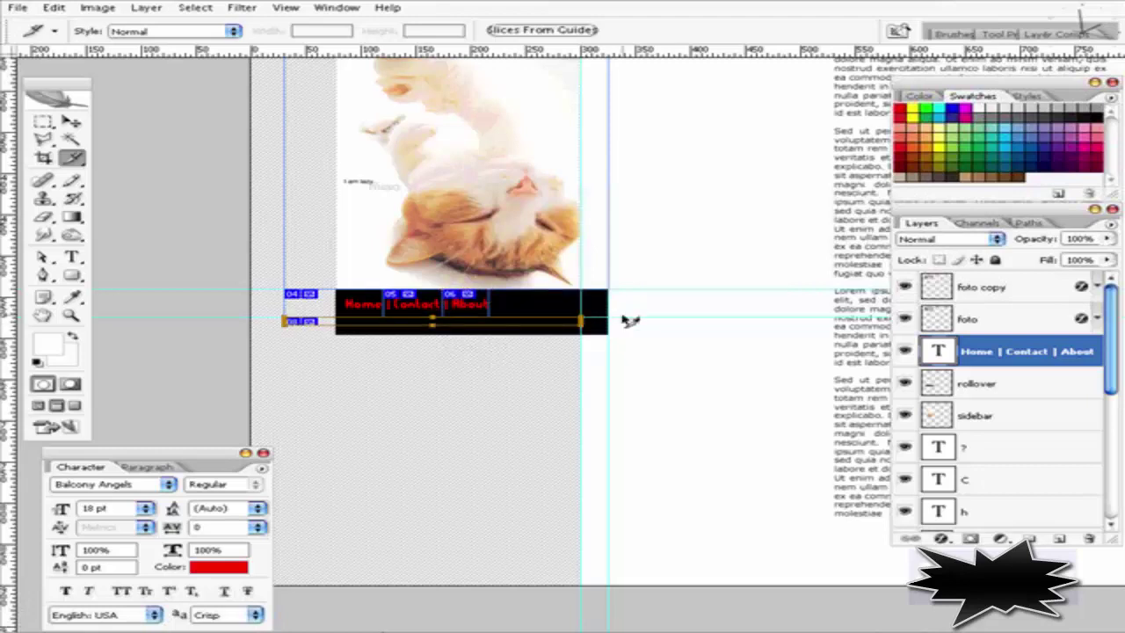
left_click_drag(590, 320, 791, 318)
Free Transform the rollover layer to make the black nav bar about 90% as wide
left_click(1002, 385)
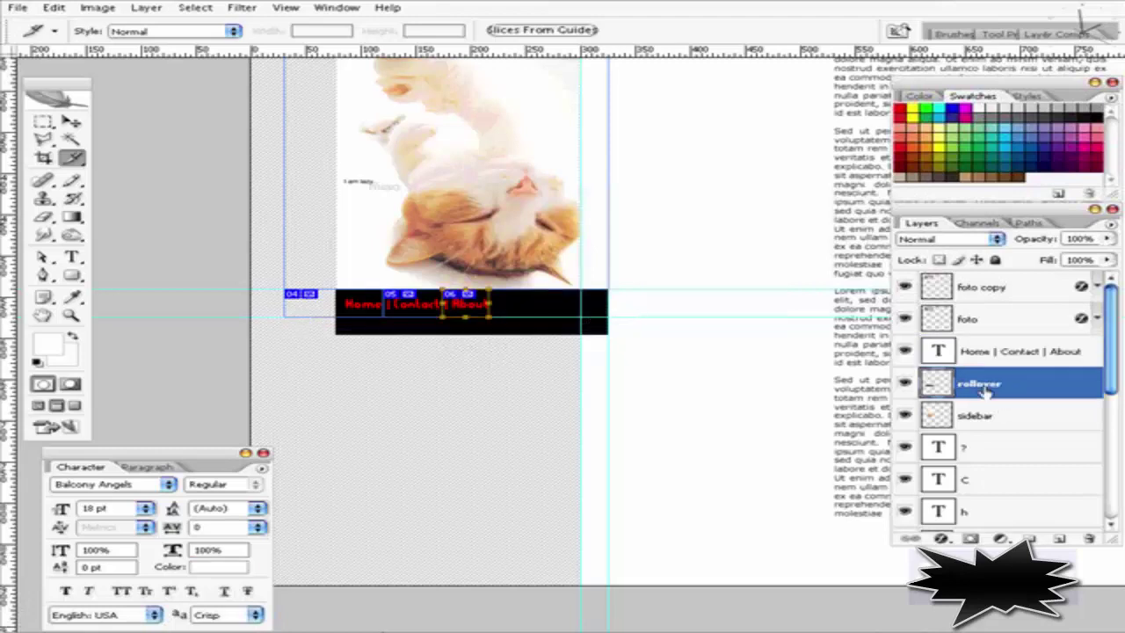
key("v")
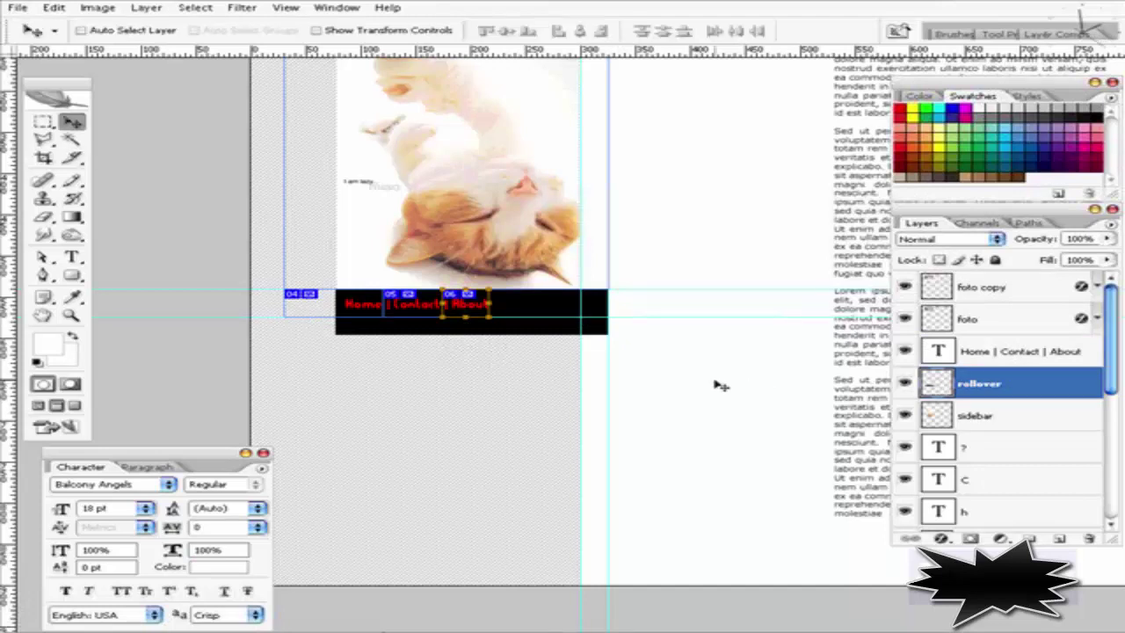
key("ctrl+t")
left_click_drag(602, 313, 583, 316)
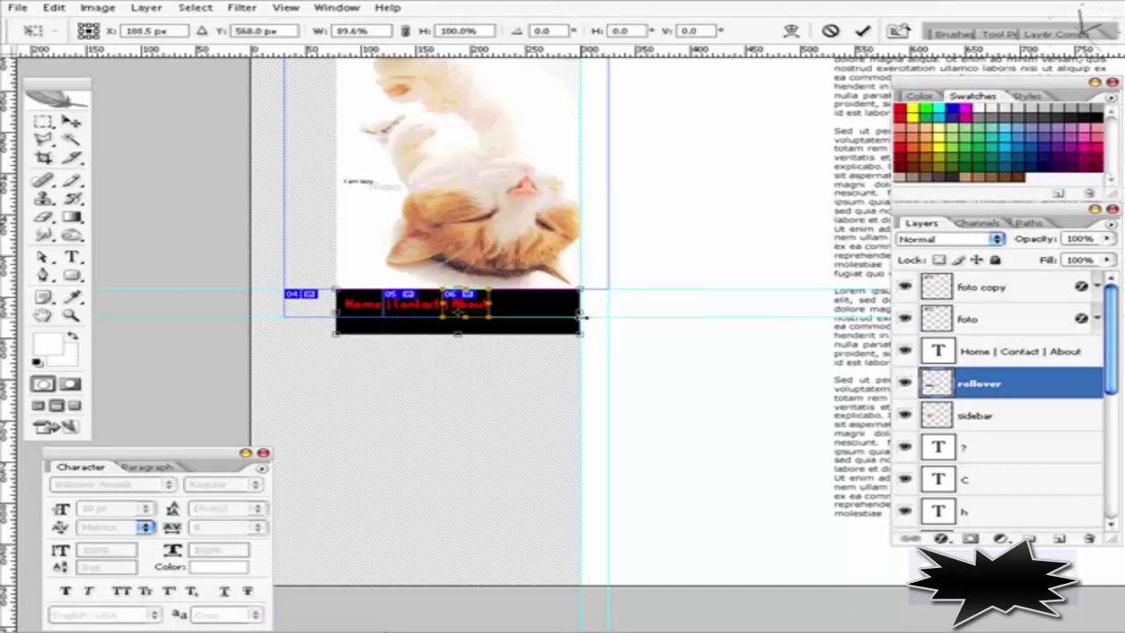
key("Return")
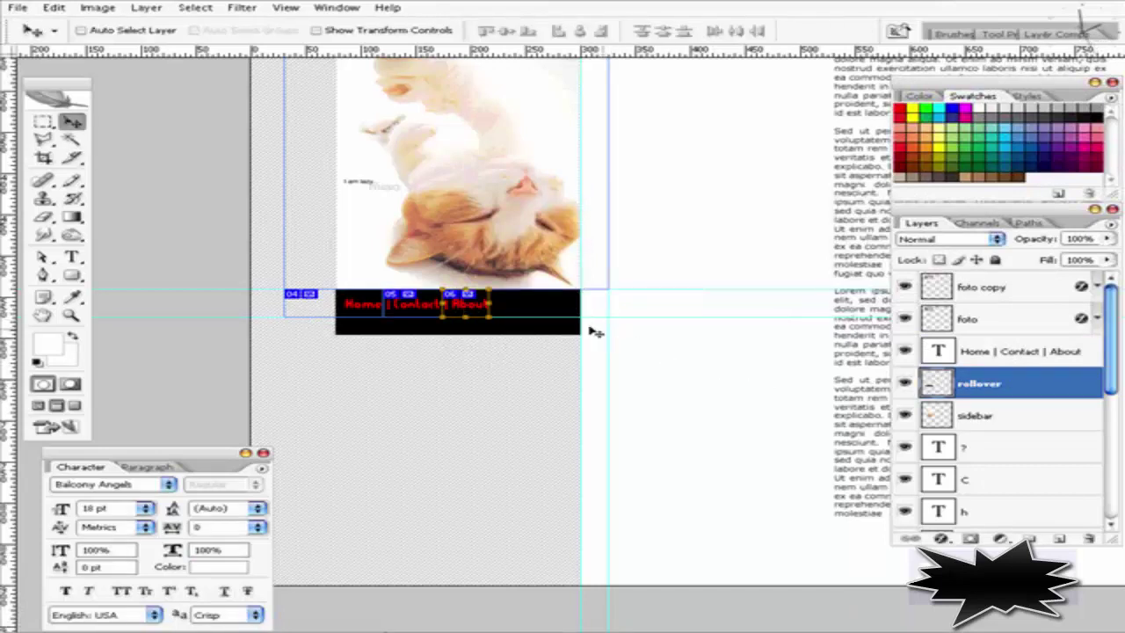
Draw a thin slice across the strip below the Home | Contact | About links
left_click(72, 157)
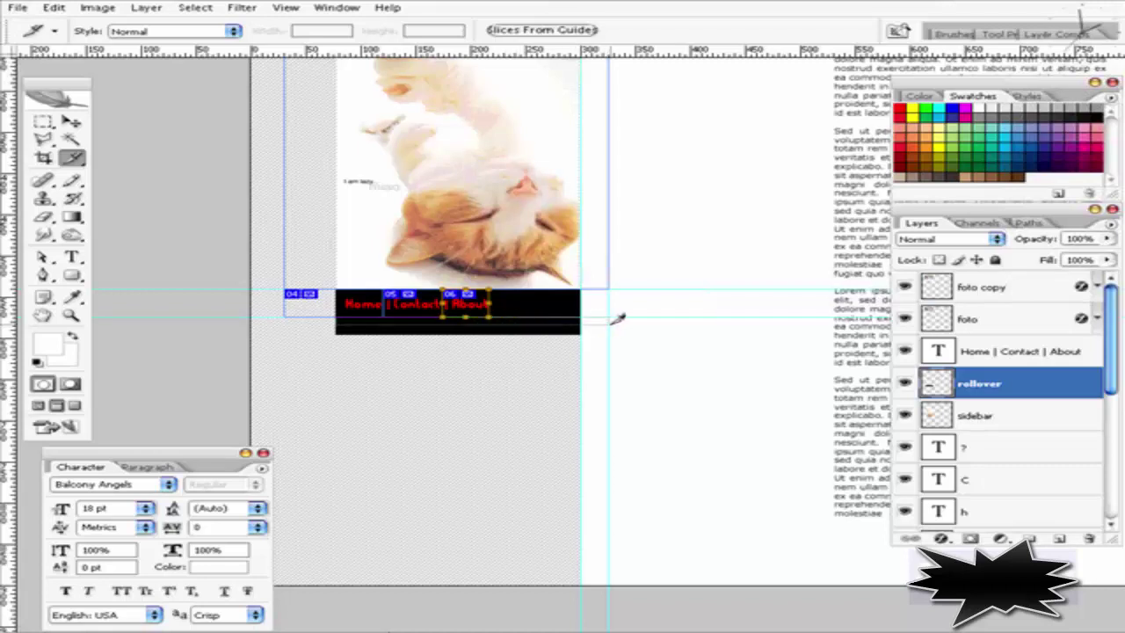
left_click_drag(617, 319, 618, 327)
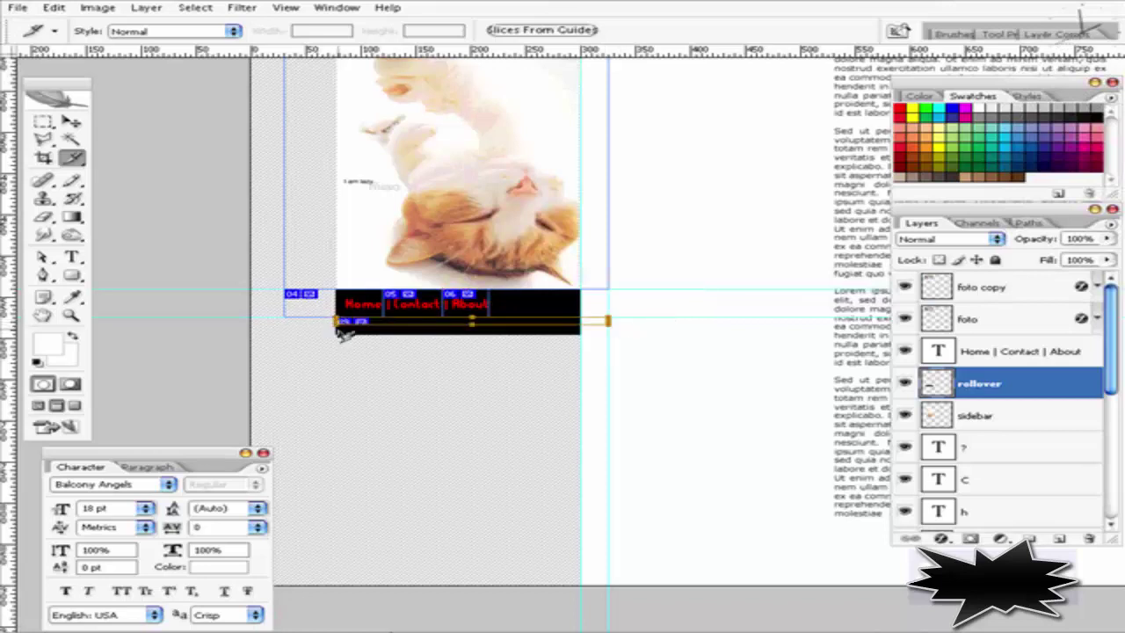
key("ctrl+z")
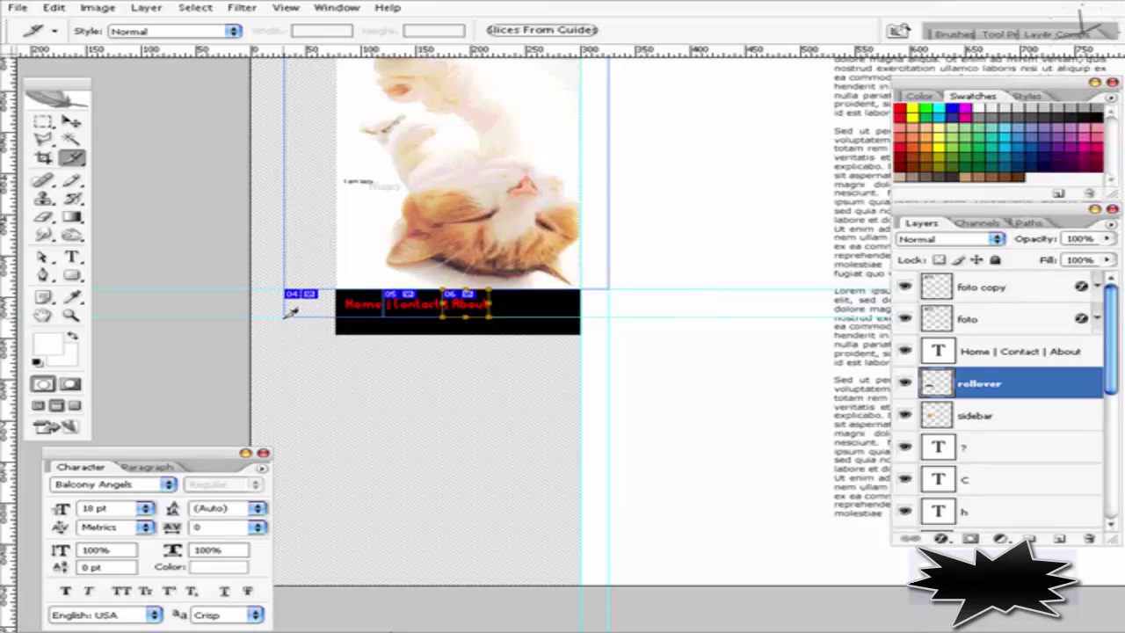
left_click_drag(286, 313, 703, 319)
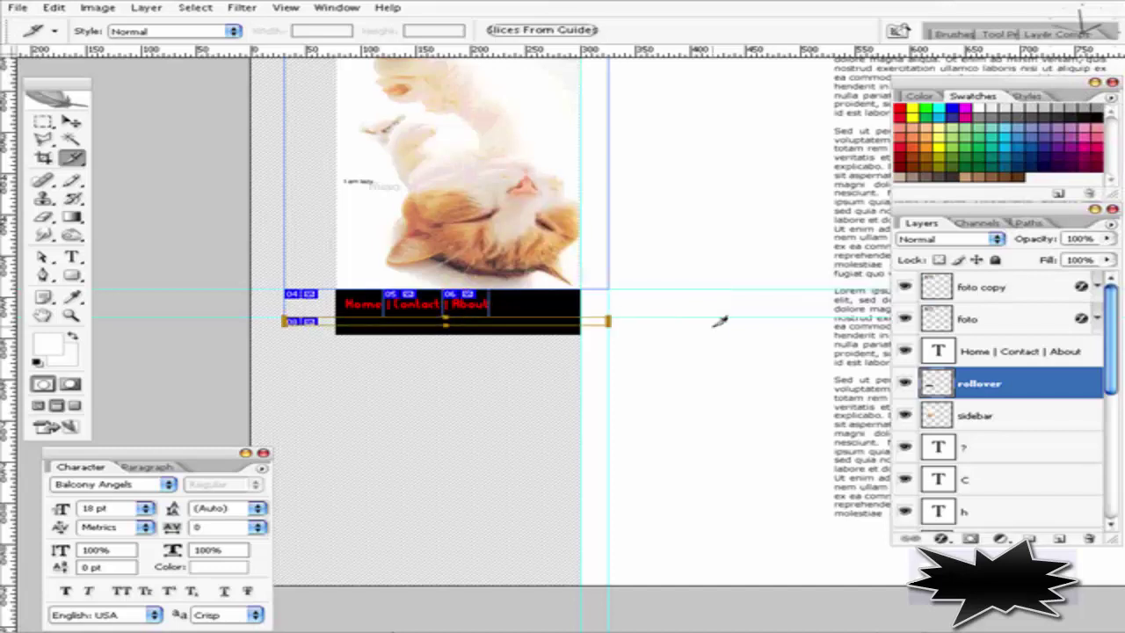
Export the bottom-strip slice via Save for Web as a GIF named bg_sidebar
left_click(18, 7)
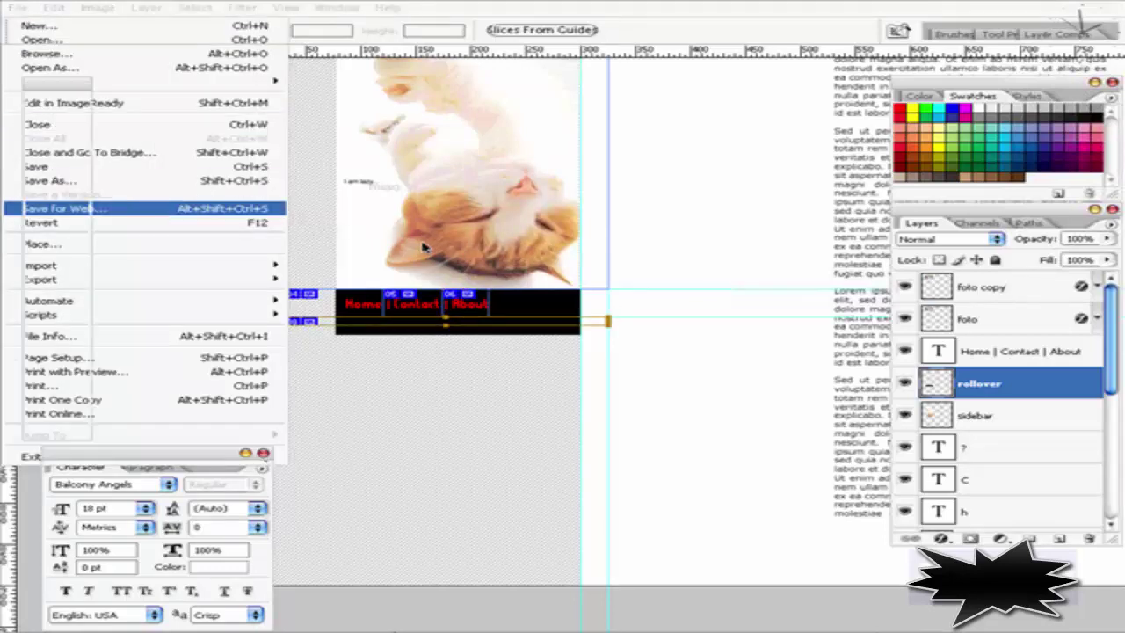
left_click(130, 208)
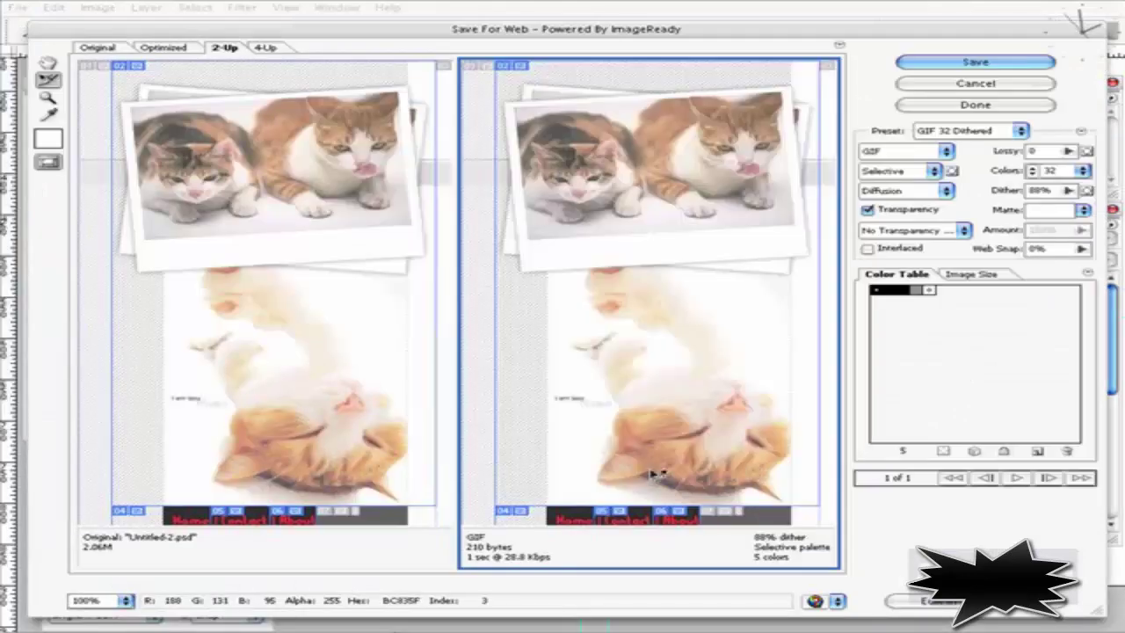
scroll(653, 469, "down", 3)
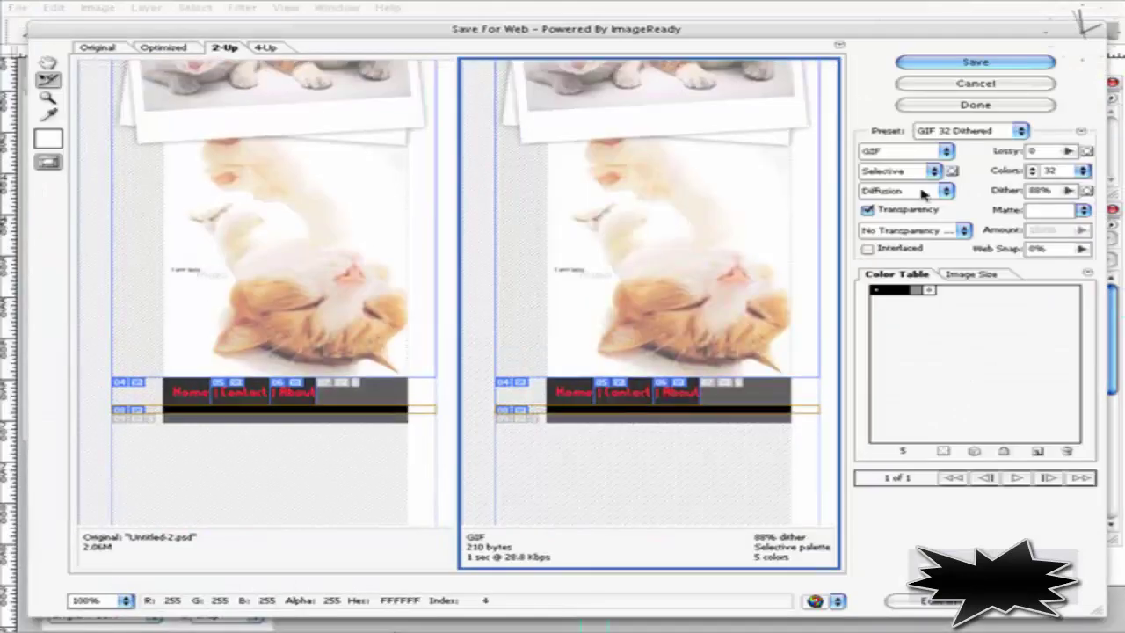
left_click(975, 61)
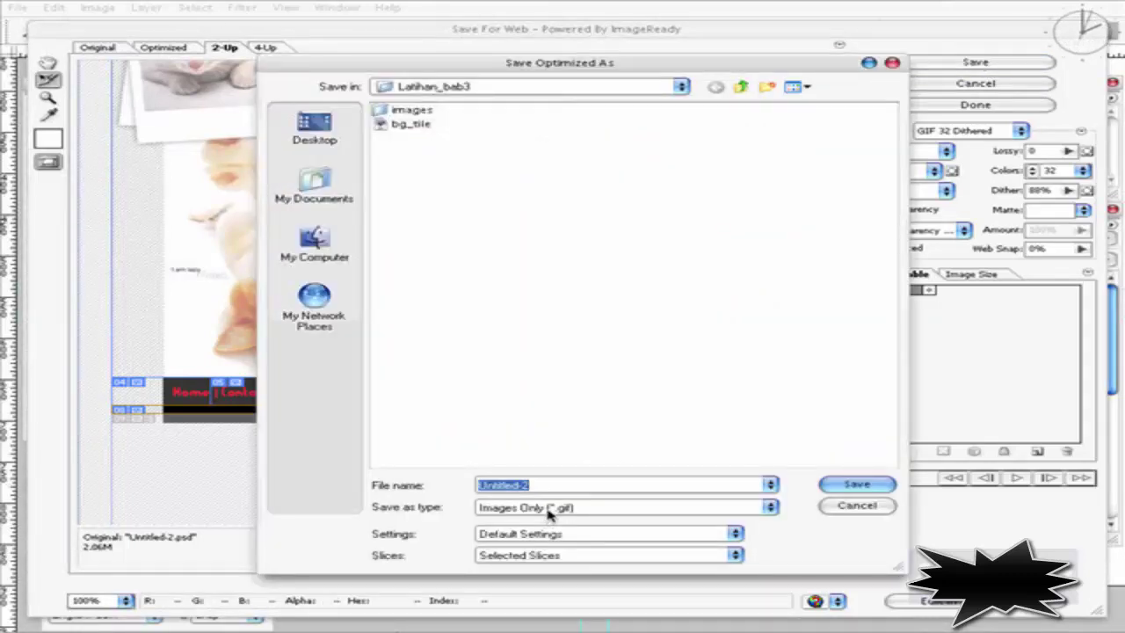
type("bg_")
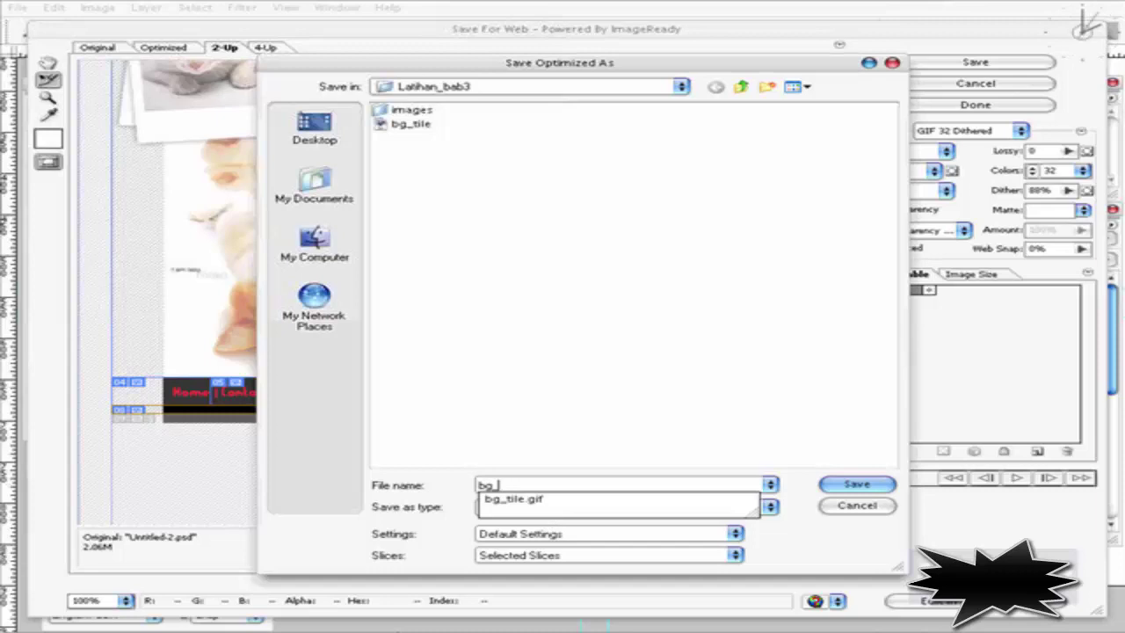
type("sidebar")
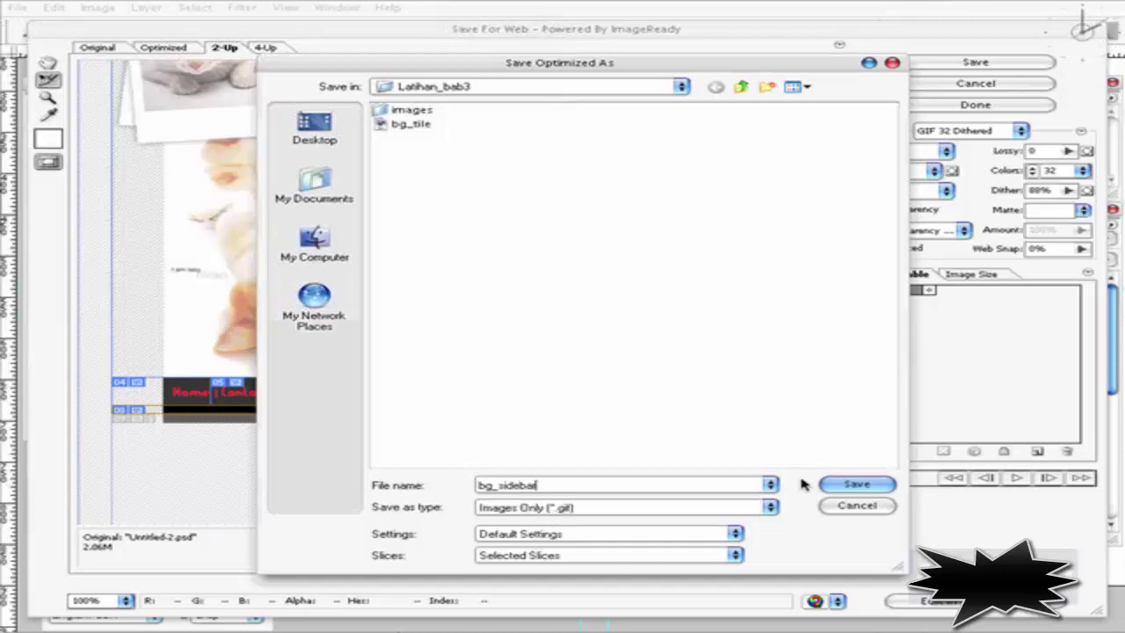
left_click(842, 484)
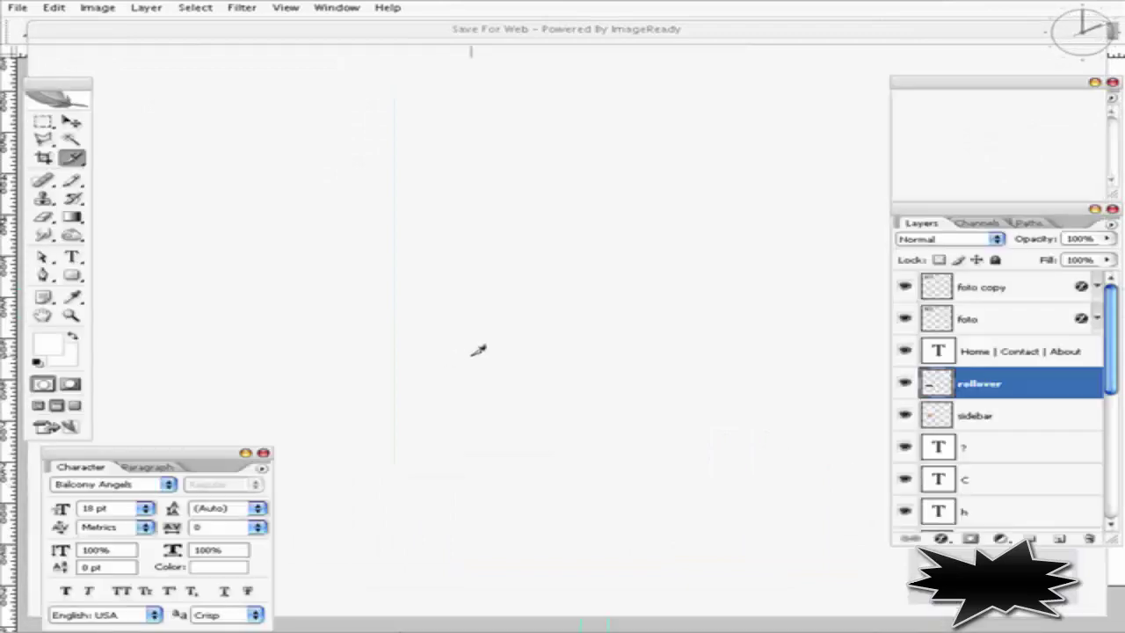
In Dreamweaver, clear the #sidebar rule's black background colour
key("alt+Tab")
key("alt+Tab")
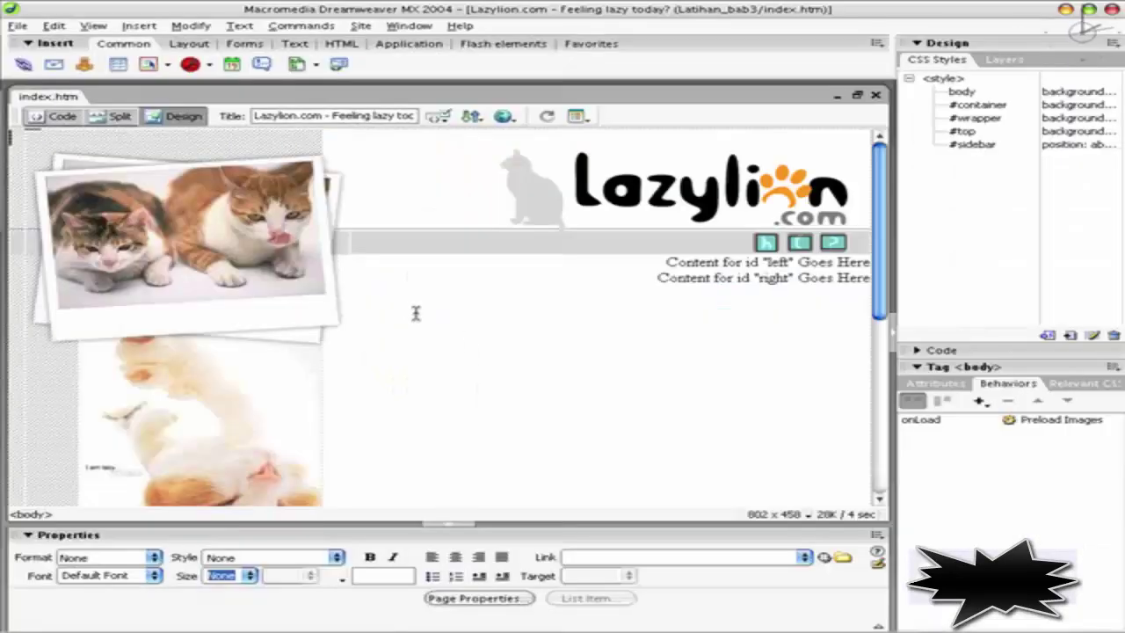
left_click_drag(880, 266, 884, 383)
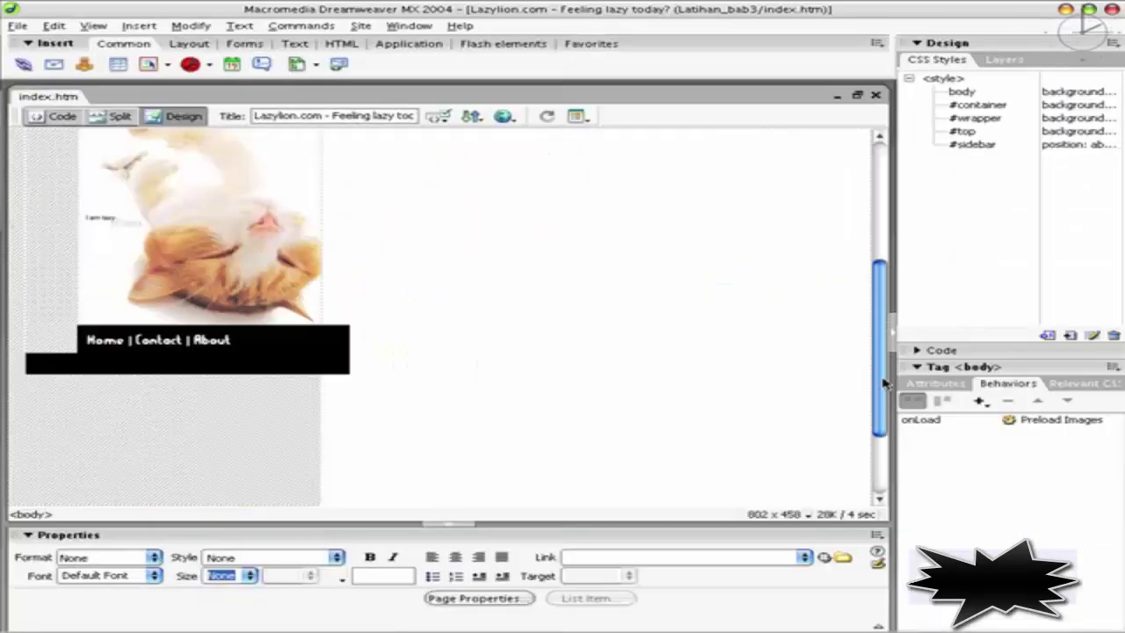
left_click(1002, 145)
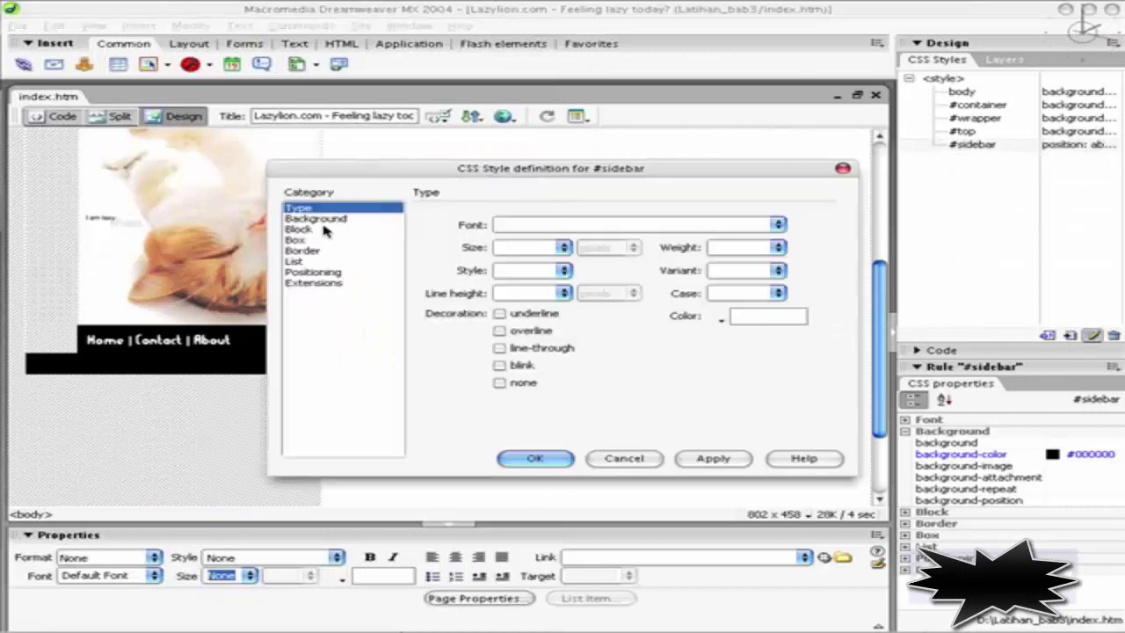
left_click(316, 218)
left_click(553, 225)
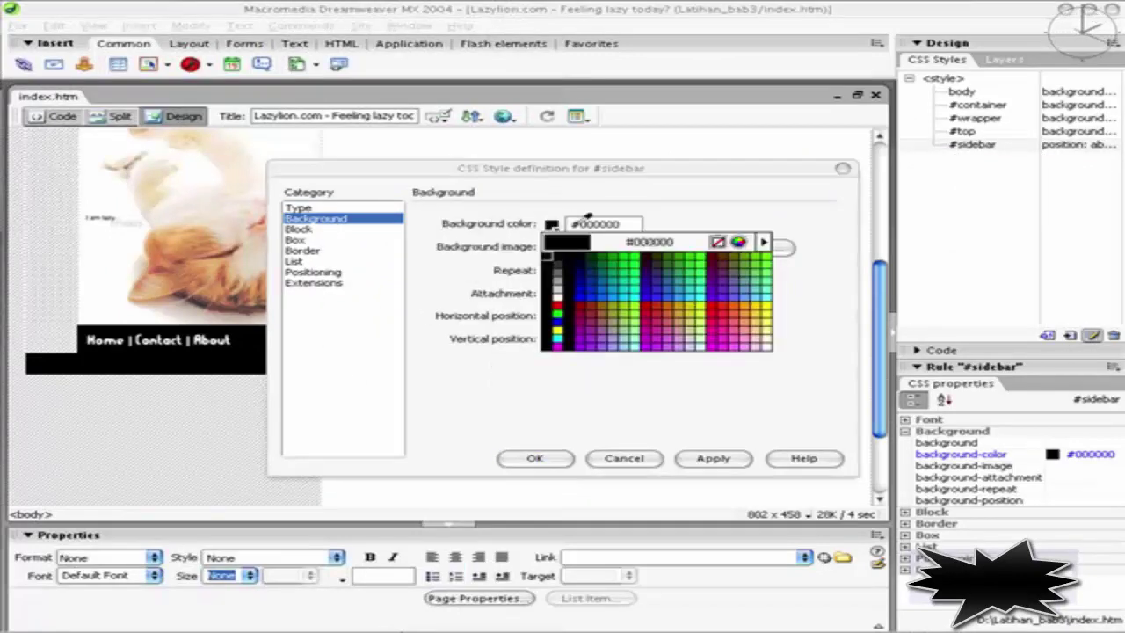
left_click(714, 241)
Set images/bg_sidebar_08.gif as the #sidebar background image, save, and preview in the browser
left_click(757, 247)
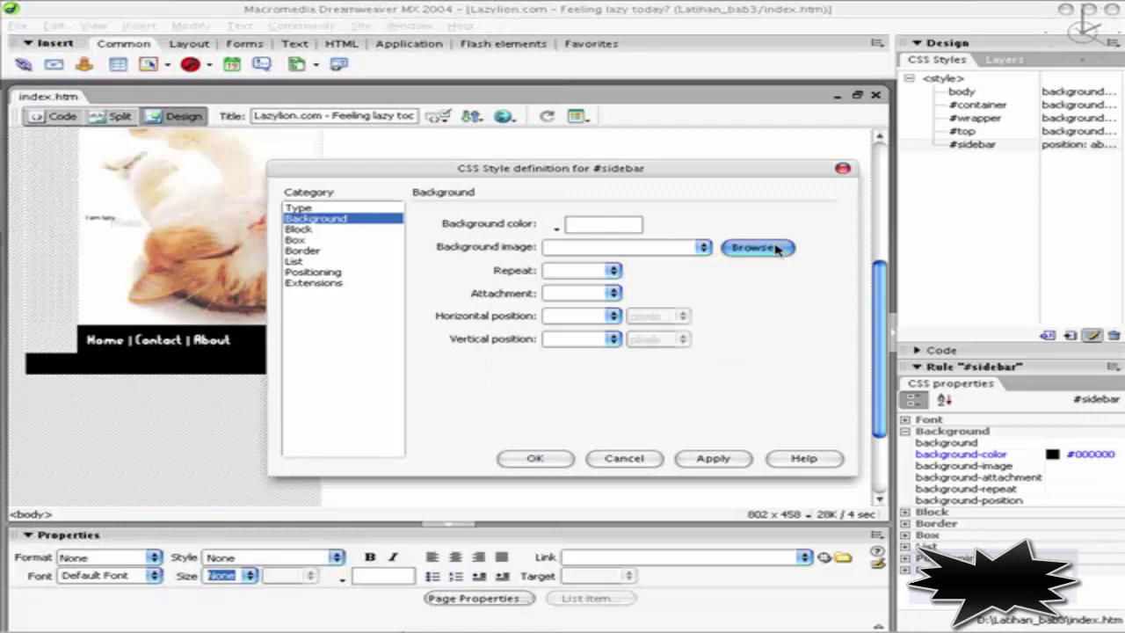
left_click(352, 253)
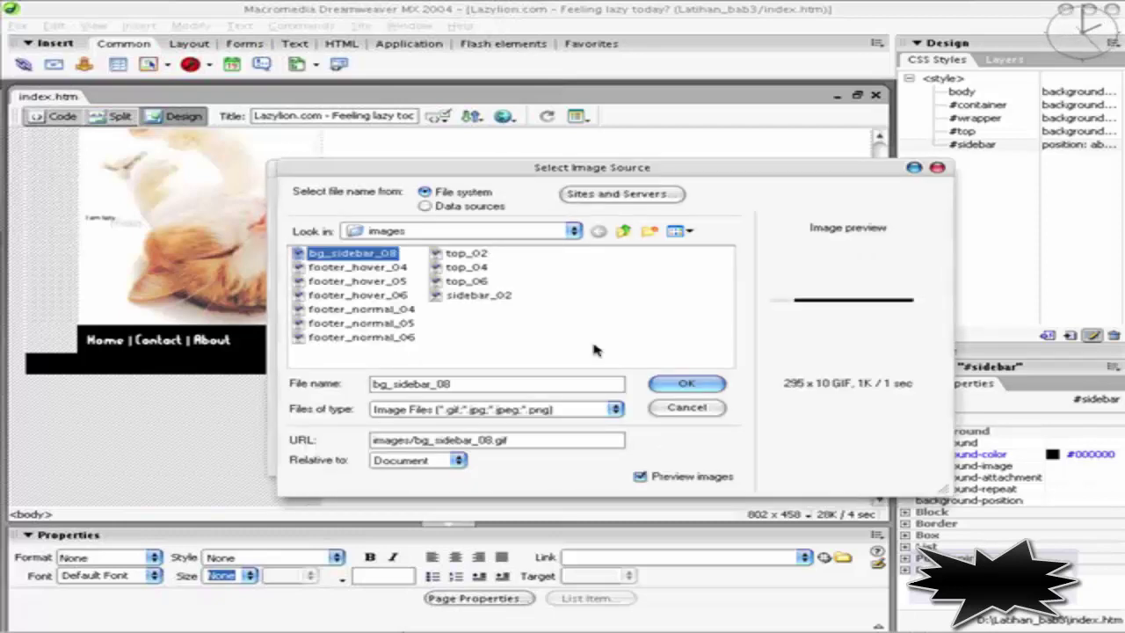
left_click(686, 383)
left_click(702, 462)
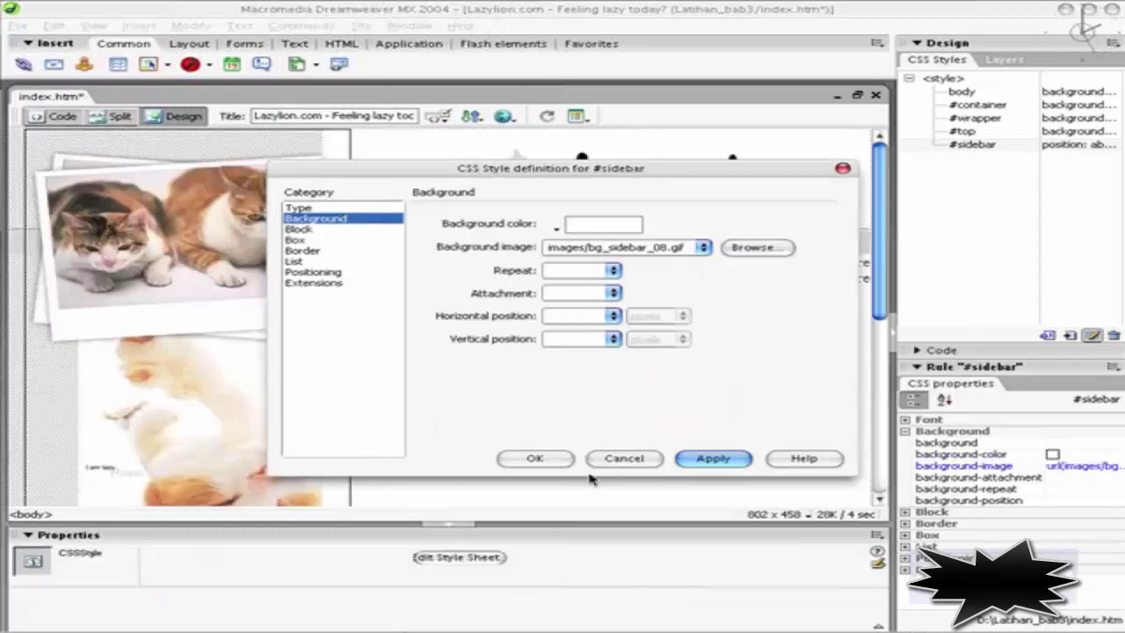
left_click(534, 457)
key("ctrl+s")
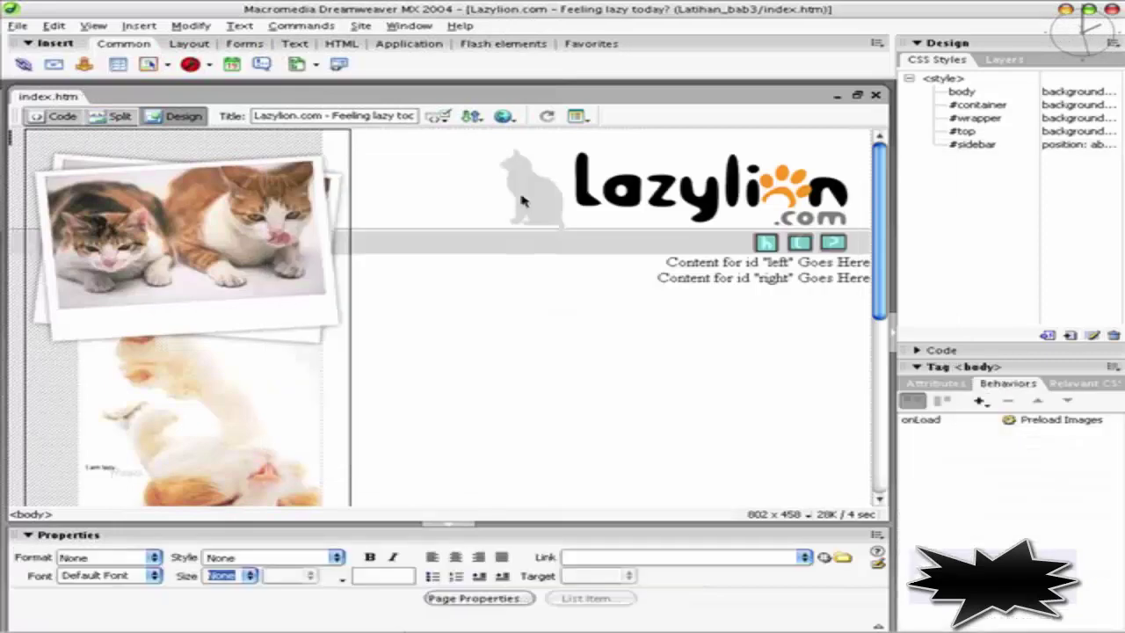
key("F12")
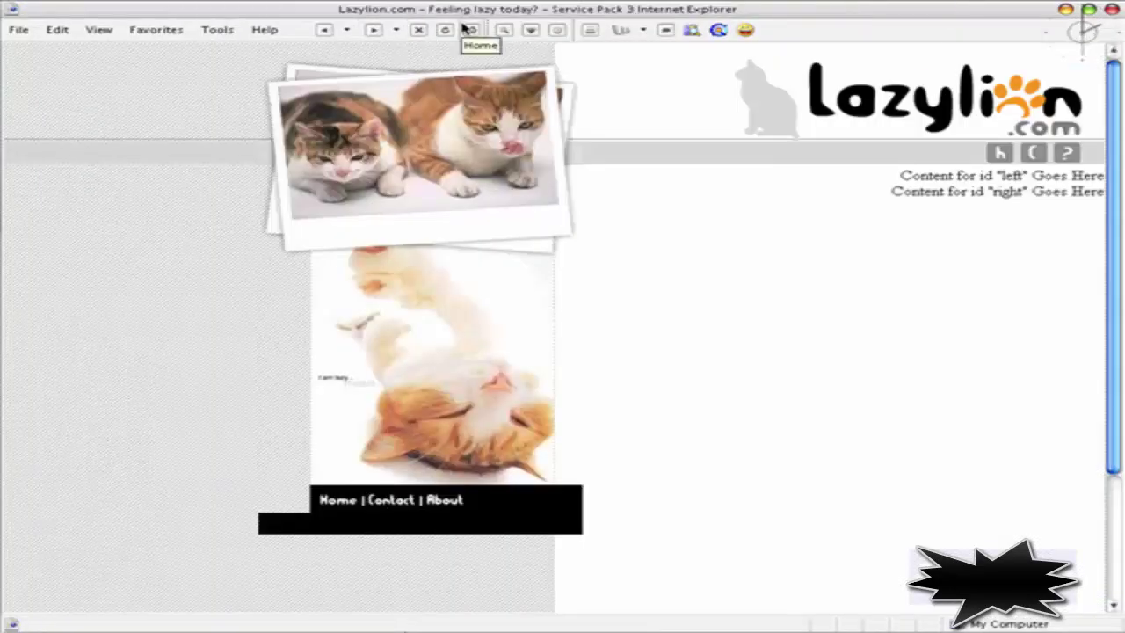
Reload the Internet Explorer preview and scroll through it to check the narrower nav bar
left_click(445, 30)
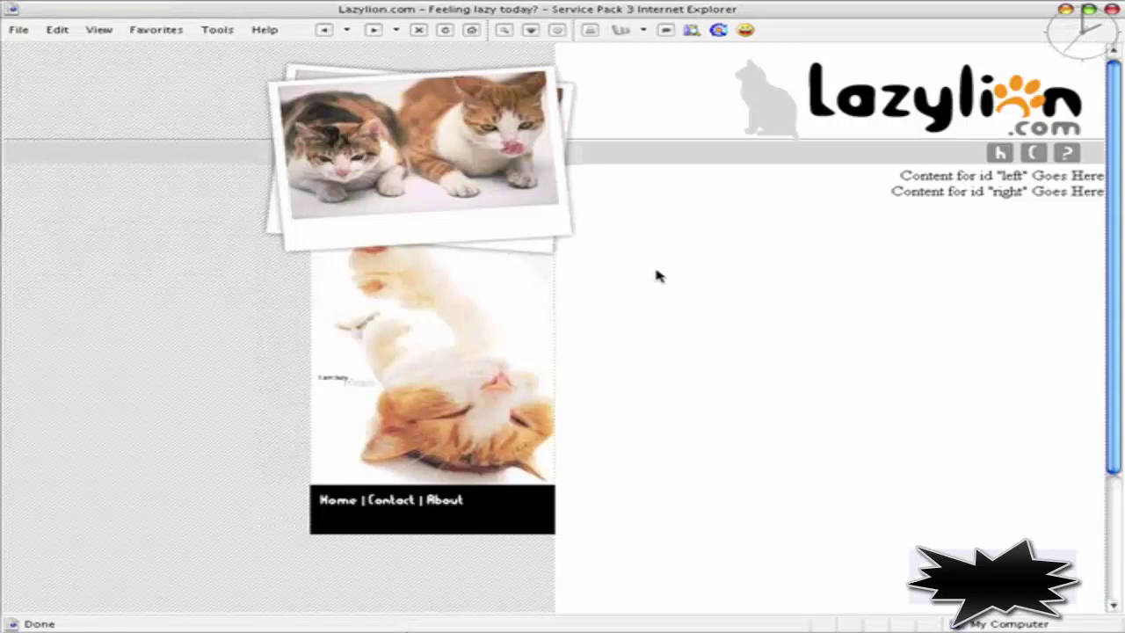
left_click(1089, 9)
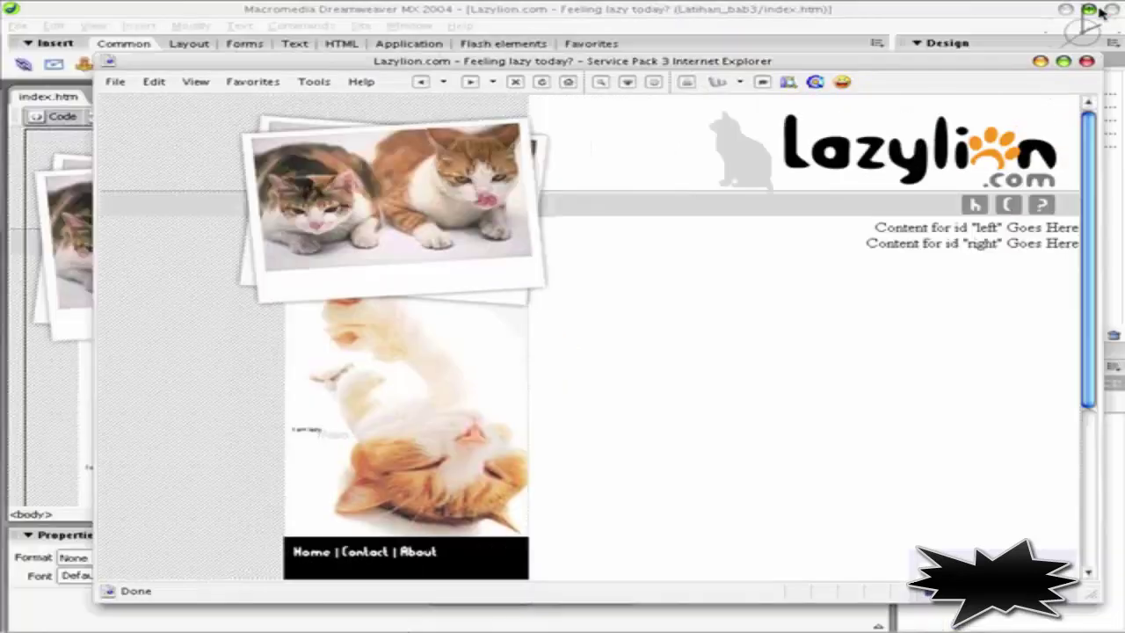
scroll(825, 209, "down", 5)
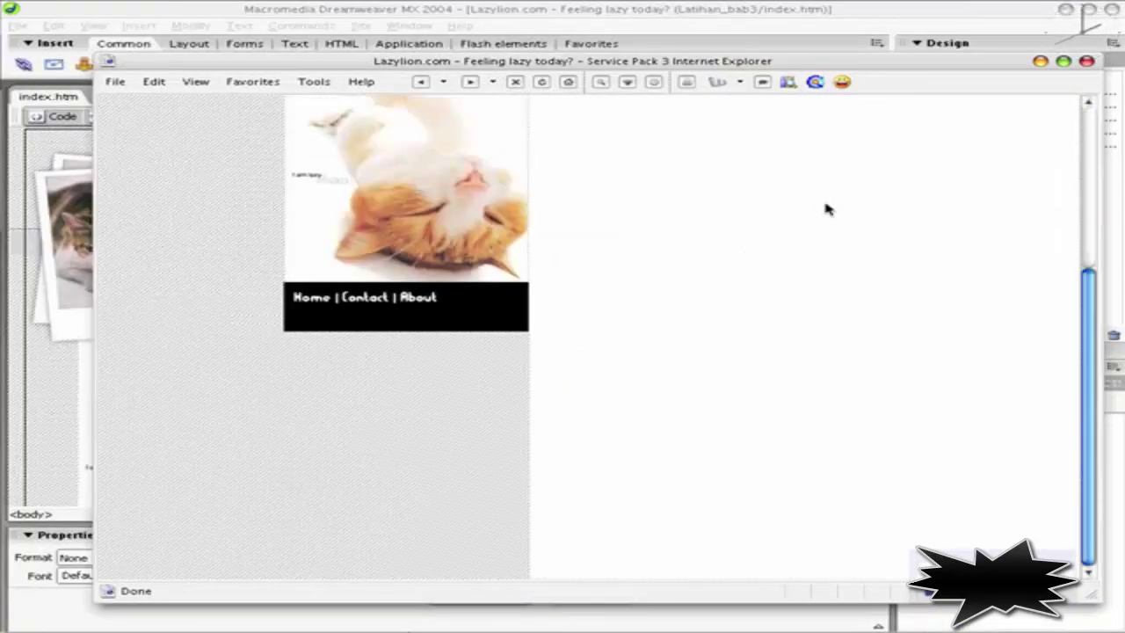
scroll(826, 208, "up", 3)
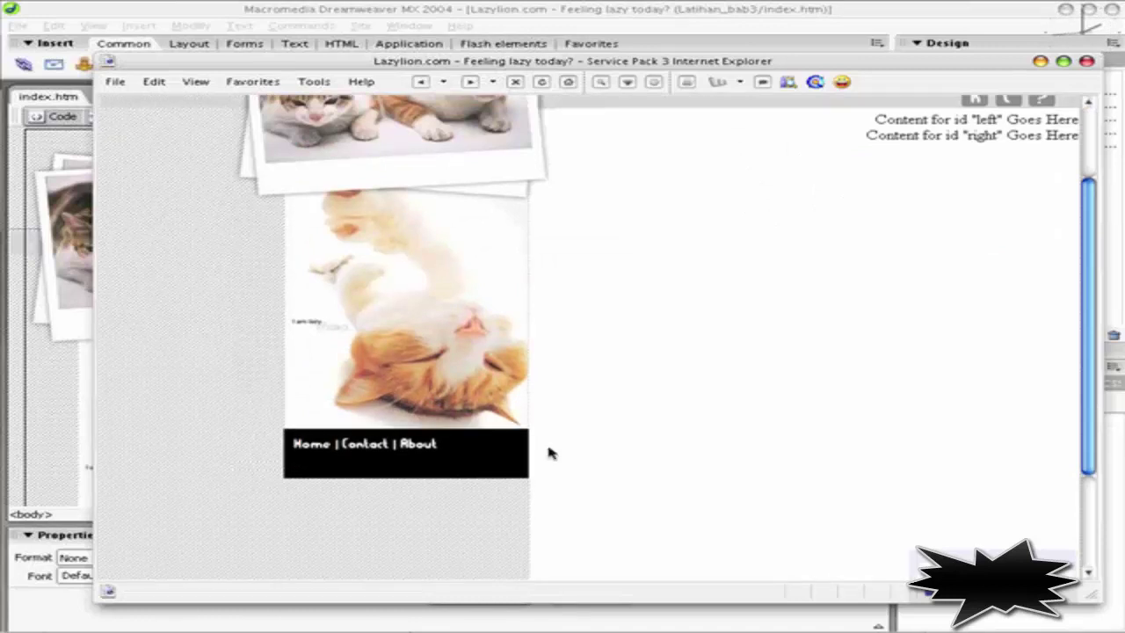
scroll(547, 452, "up", 2)
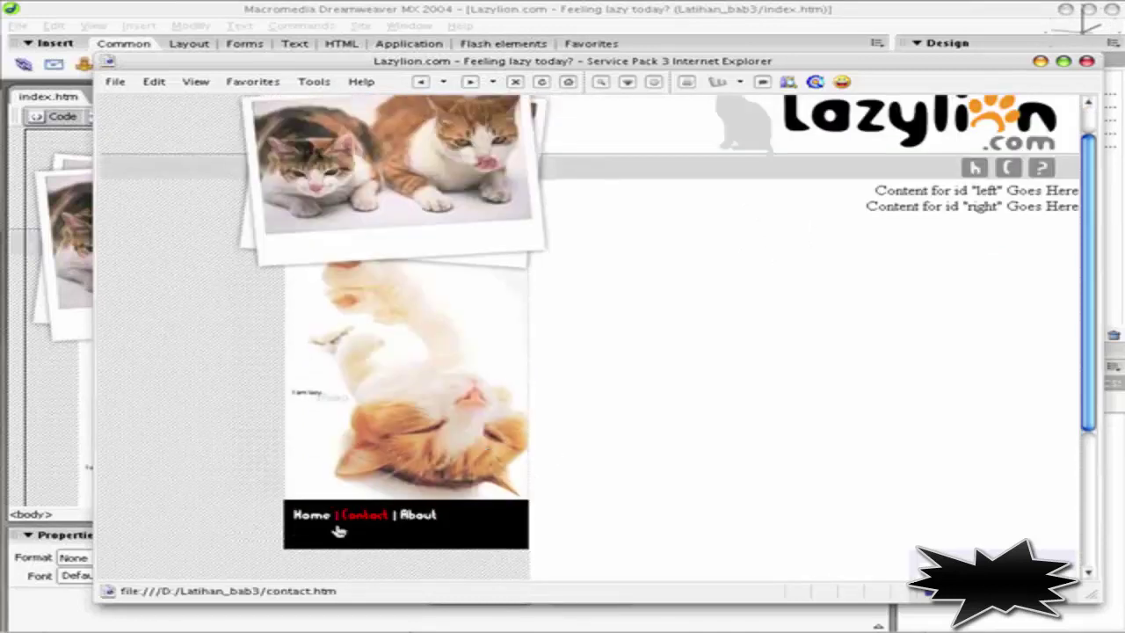
left_click(1064, 63)
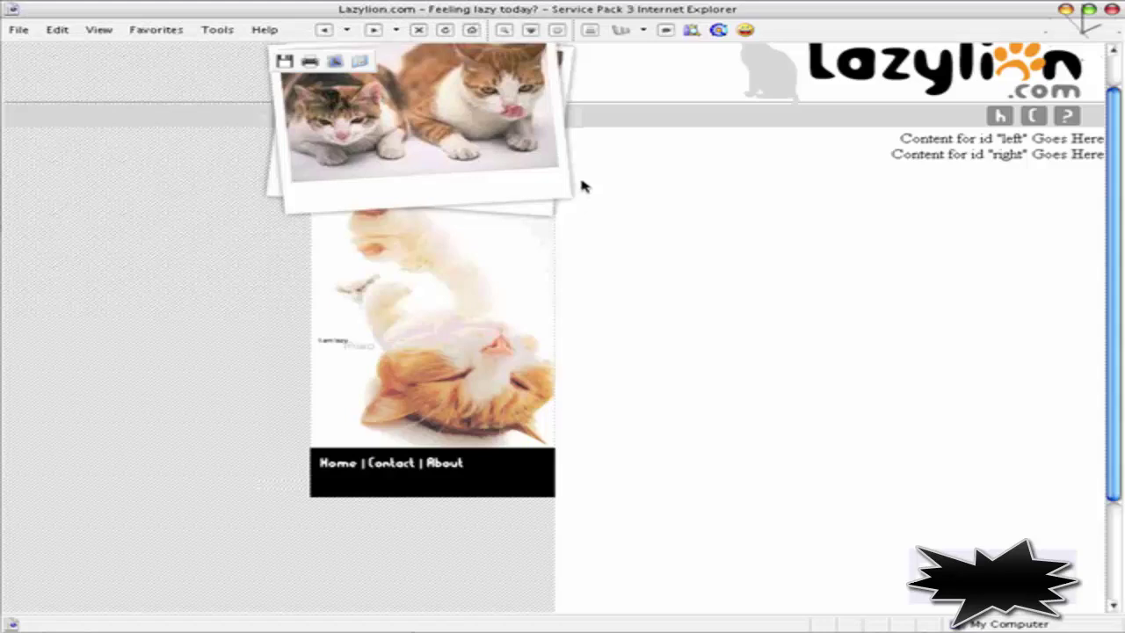
Type footer lines 'Best view 1024x768 px' and 'Copyright' below the sidebar links
key("alt+F4")
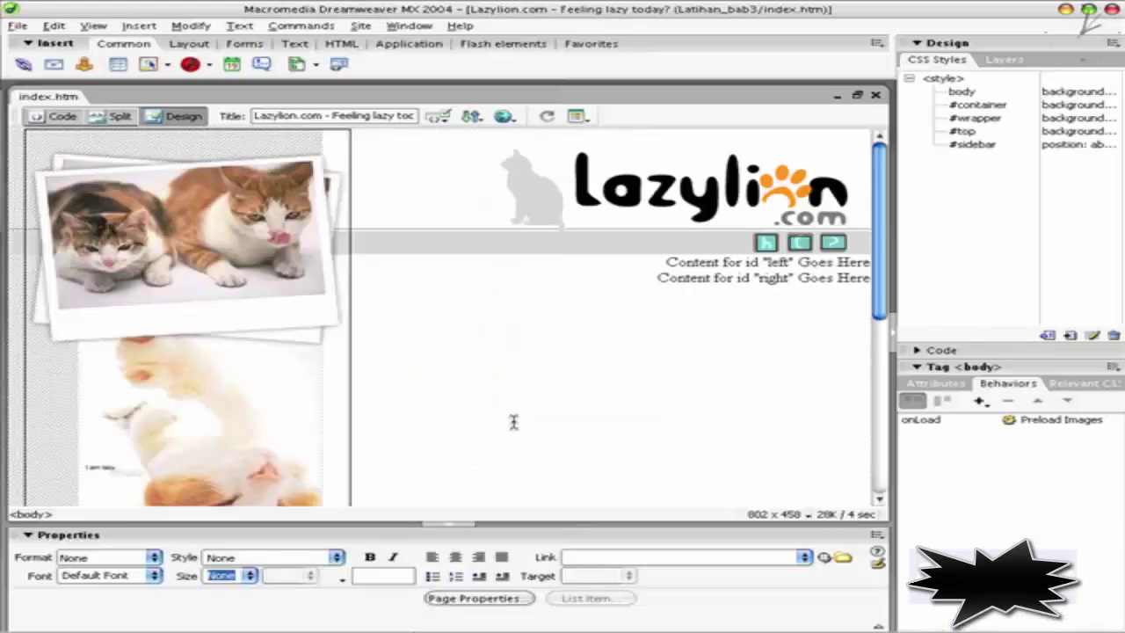
scroll(513, 421, "down", 5)
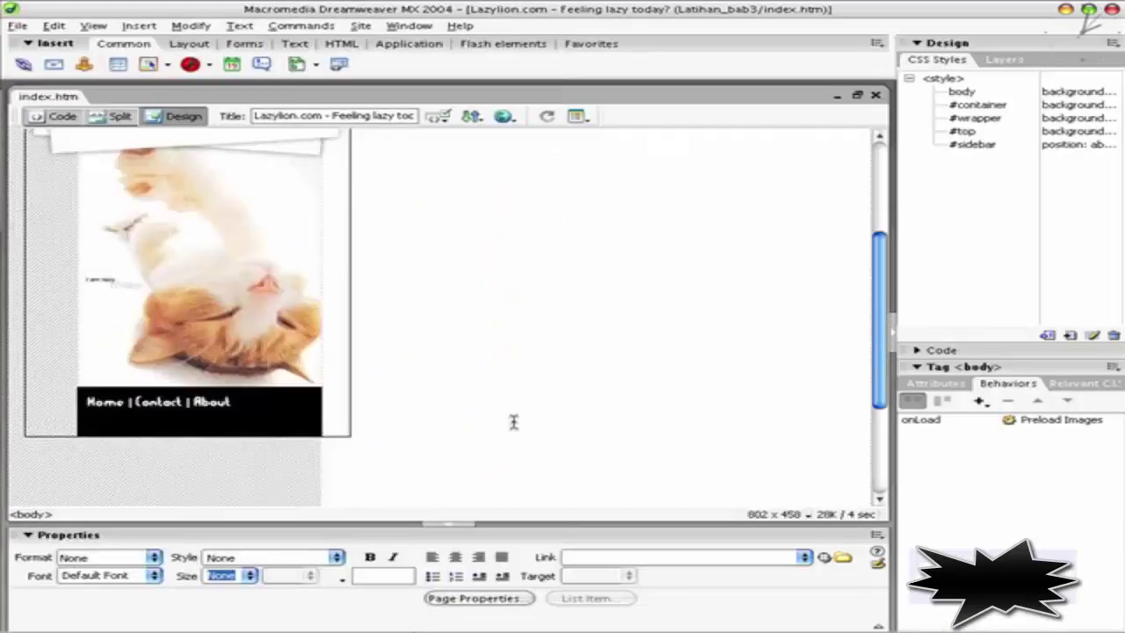
left_click(285, 406)
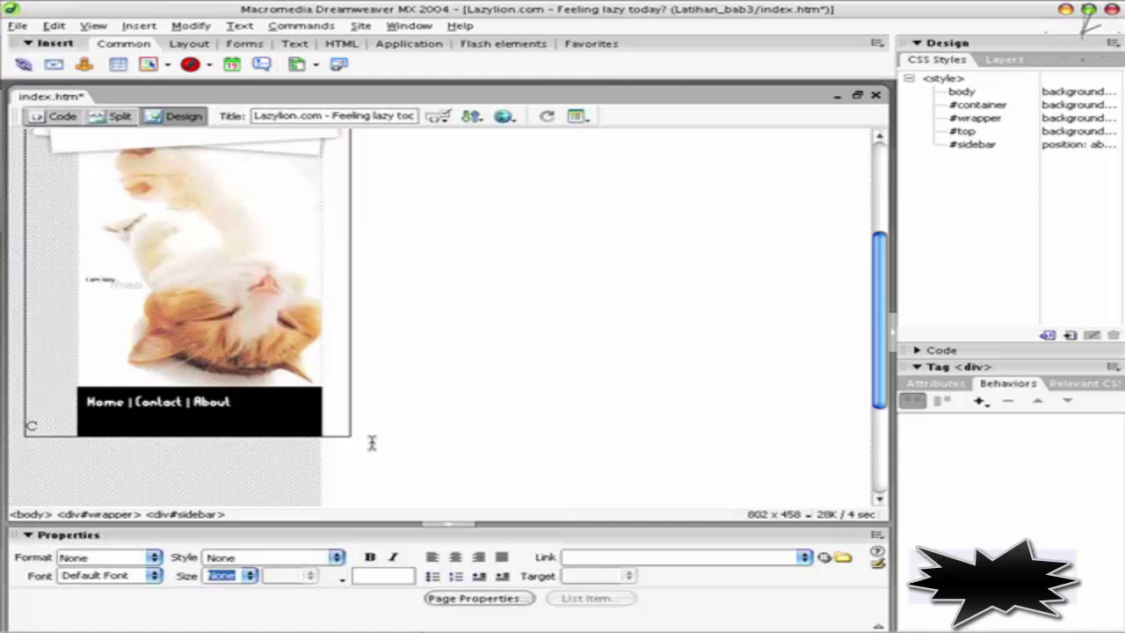
type("Best vie")
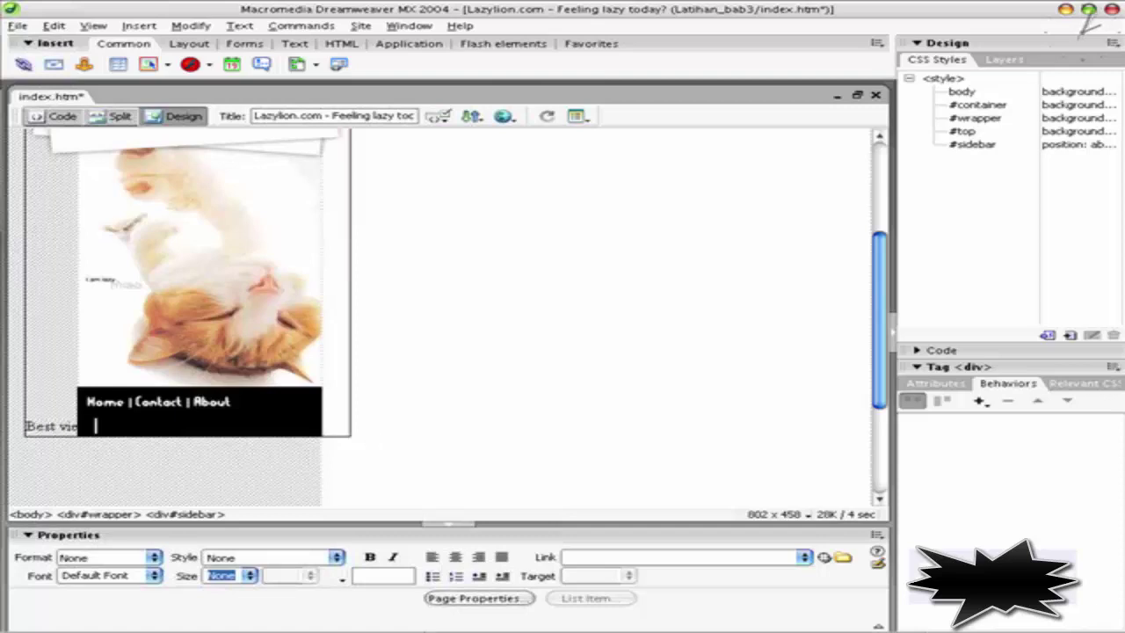
type(" wi")
type("ed")
type("1")
type("024x768")
key("shift+Return")
type("Cop")
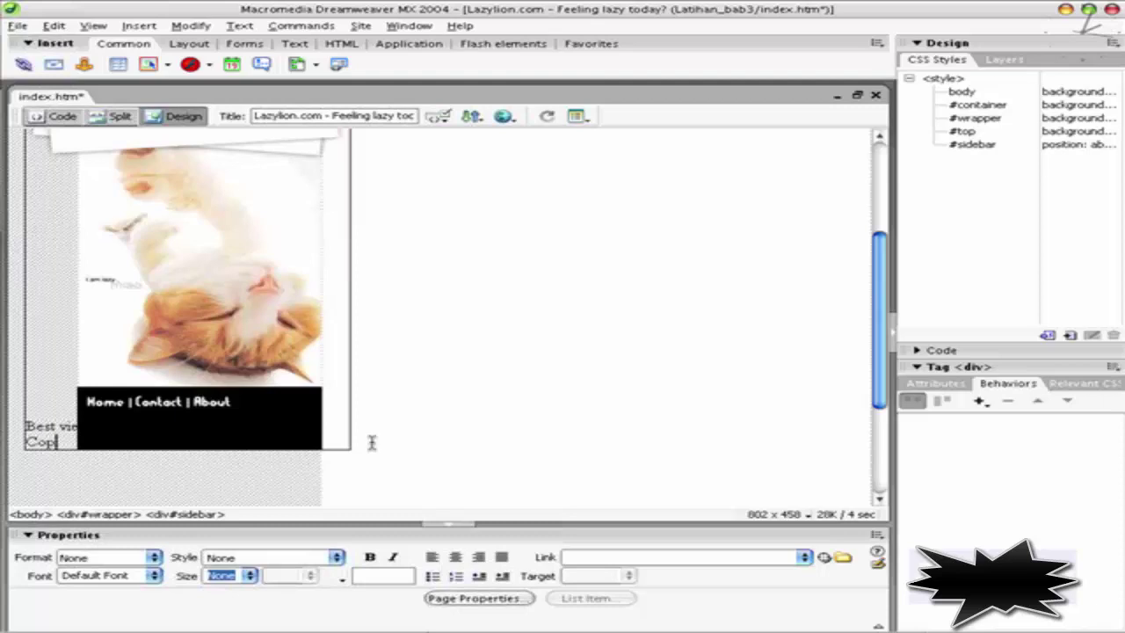
type("yrigh")
type("t")
Insert a © symbol from the Text tab's Characters list after 'Copyright'
left_click(294, 43)
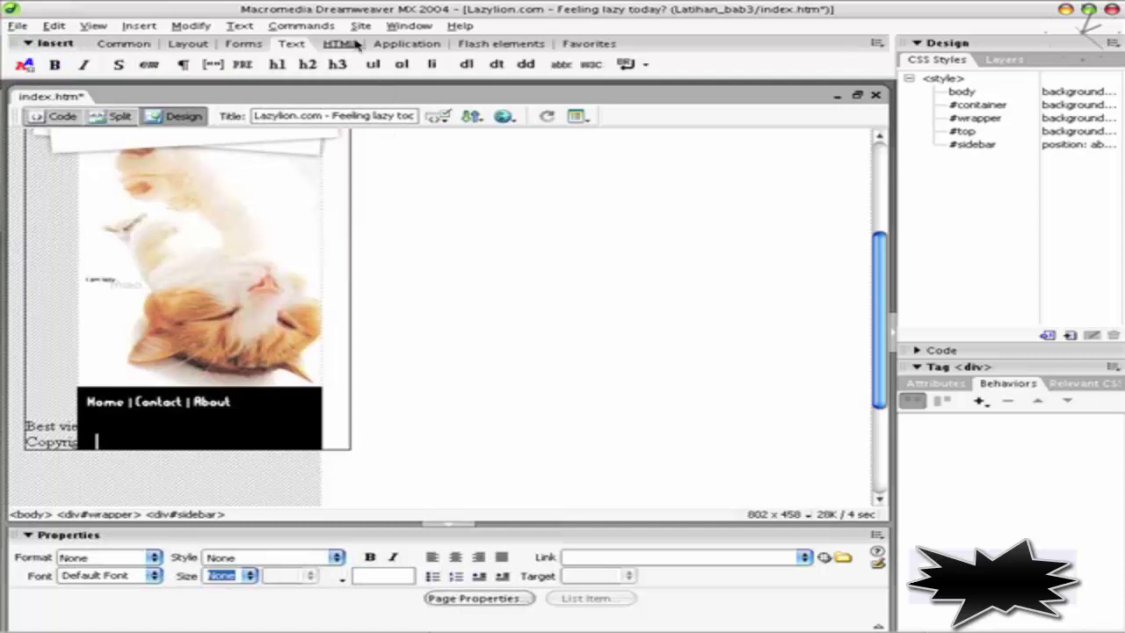
left_click(646, 65)
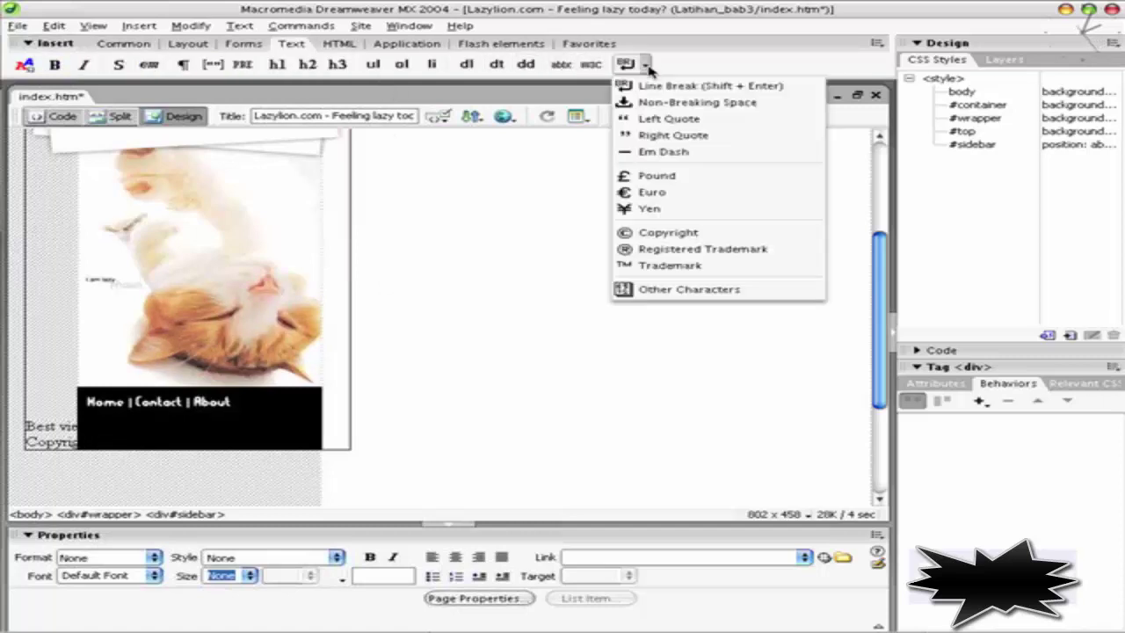
left_click(668, 232)
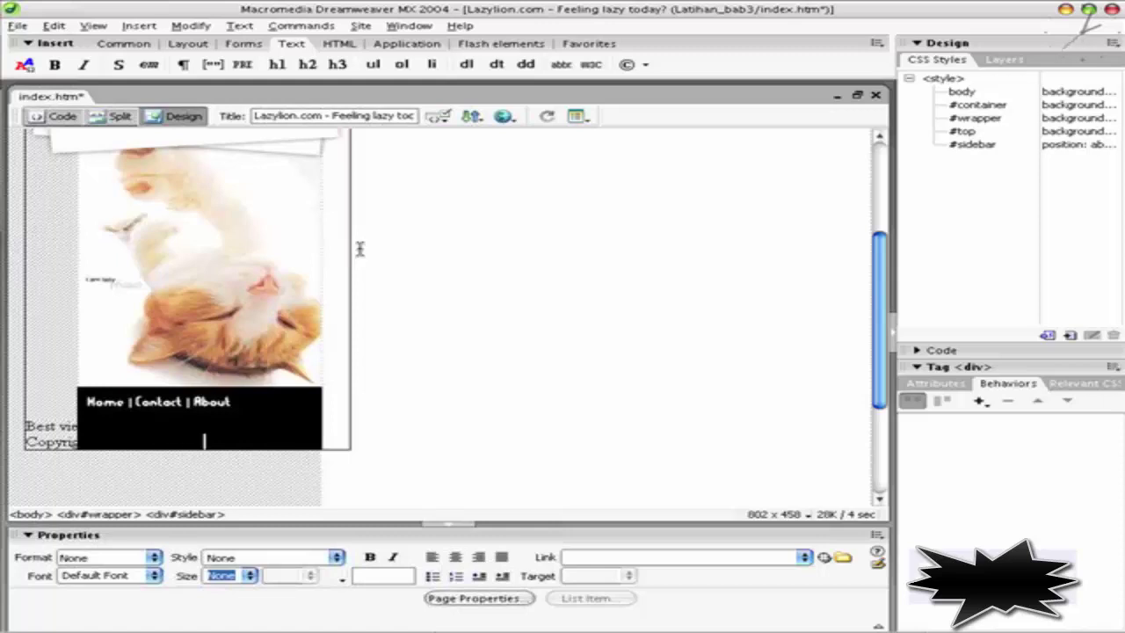
Create a new CSS class style named .footer
left_click(1068, 336)
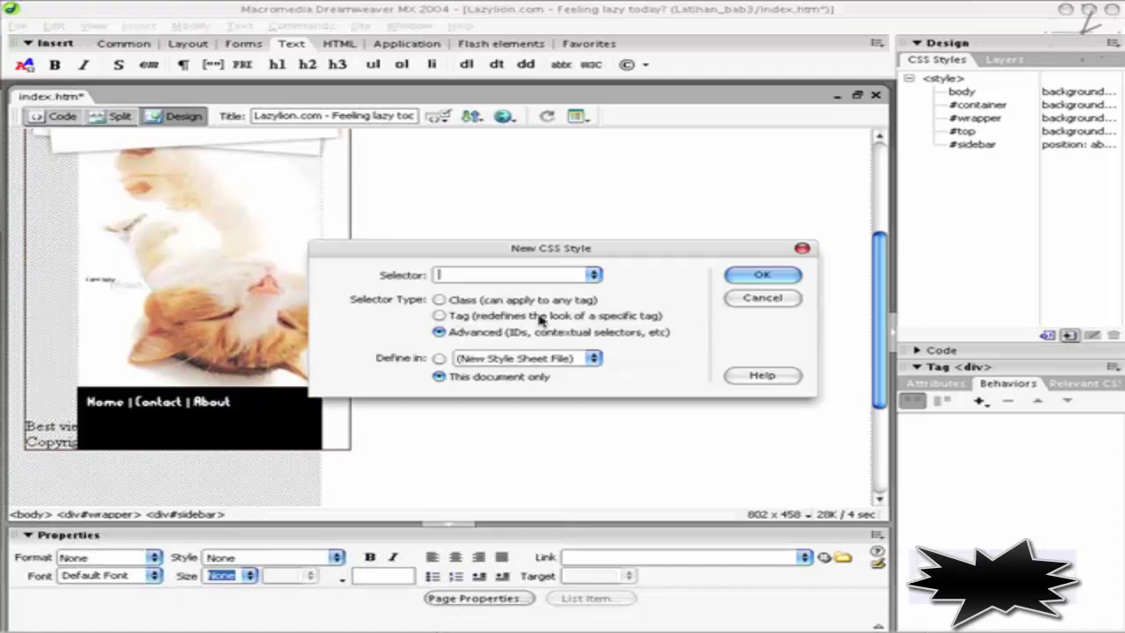
left_click(438, 299)
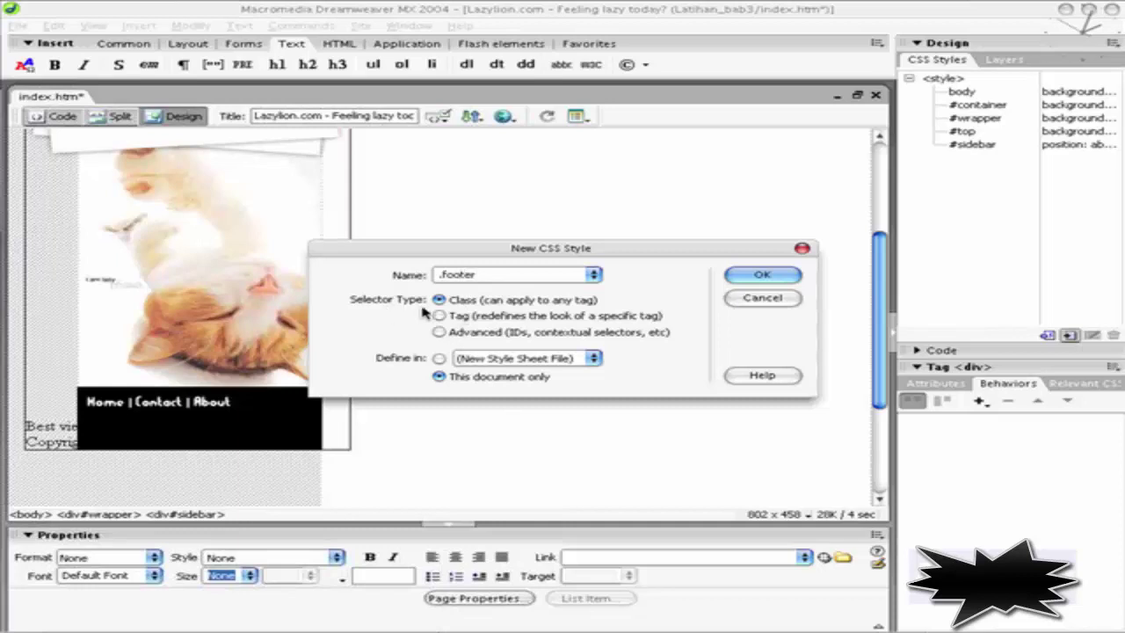
left_click(778, 278)
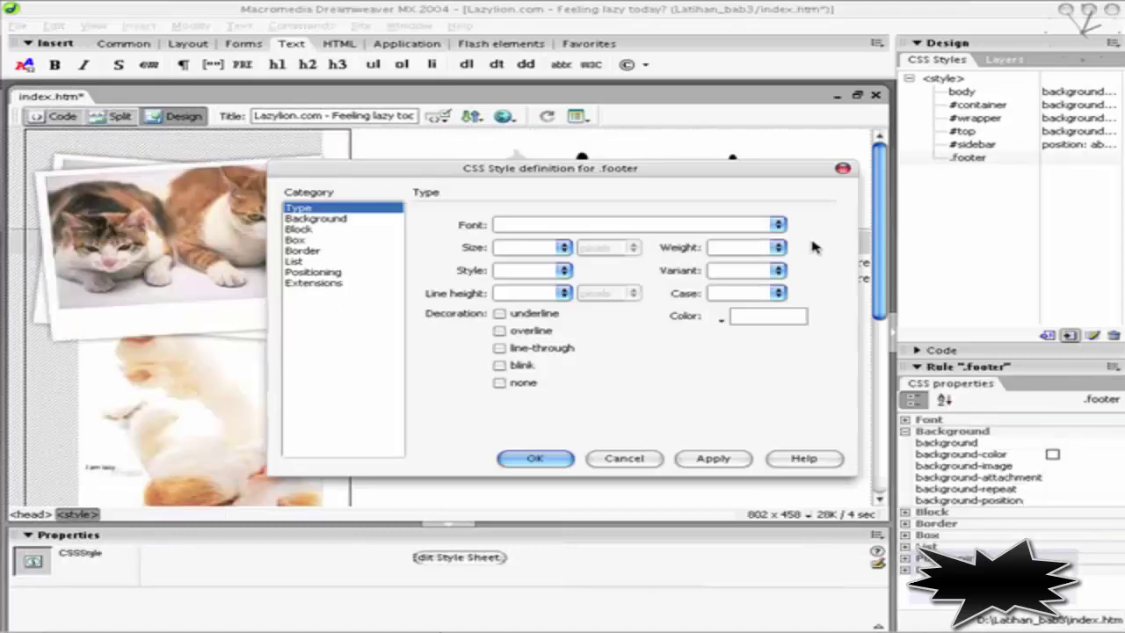
left_click_drag(603, 172, 636, 166)
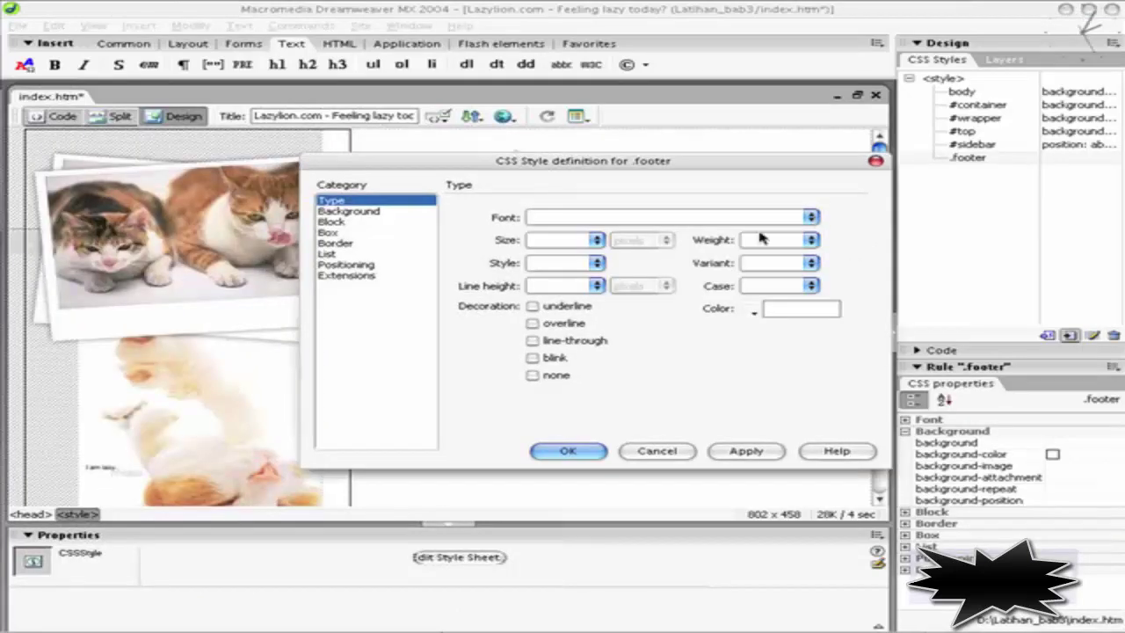
Give .footer the Verdana font family, 9-pixel size and #FFCC00 colour
left_click(811, 217)
left_click(649, 264)
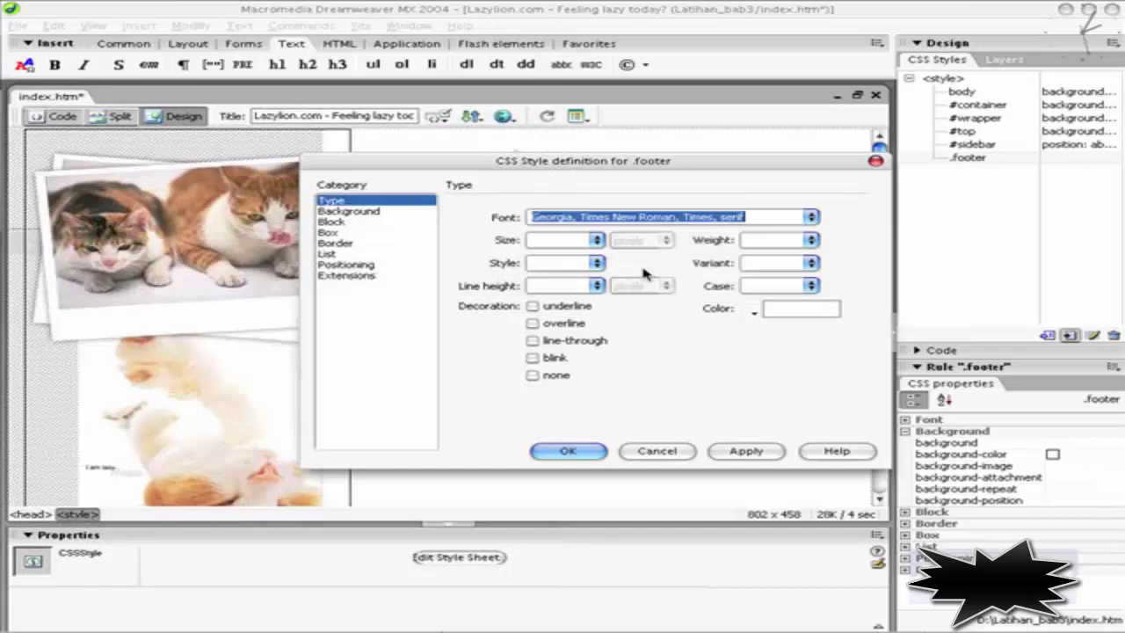
left_click(707, 219)
left_click(661, 275)
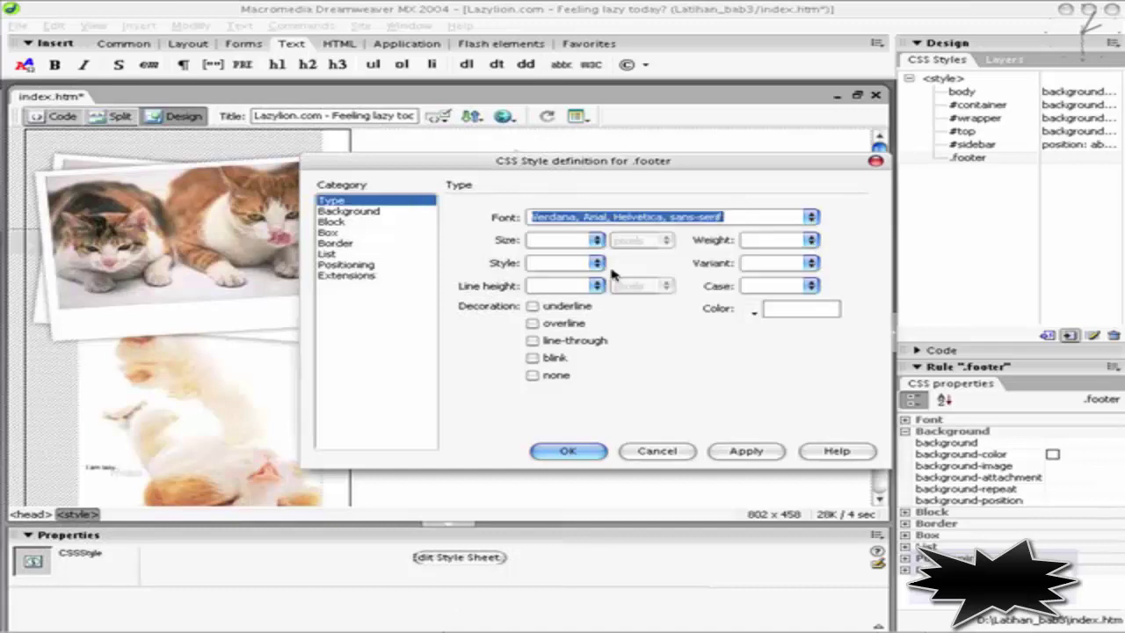
left_click(597, 240)
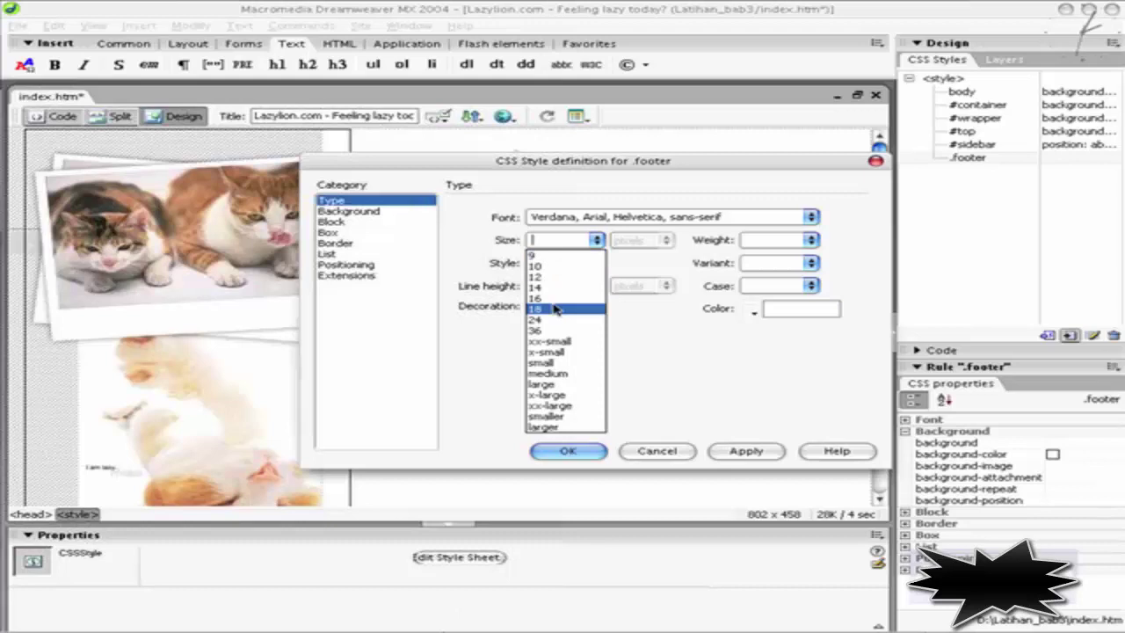
left_click(597, 240)
left_click(597, 240)
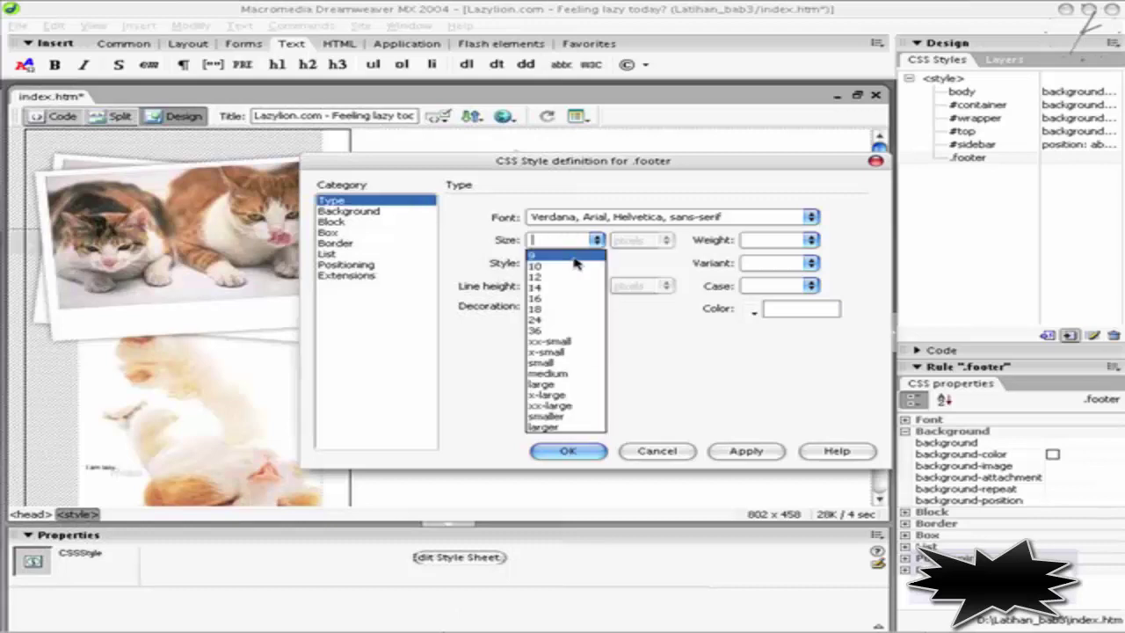
left_click(754, 312)
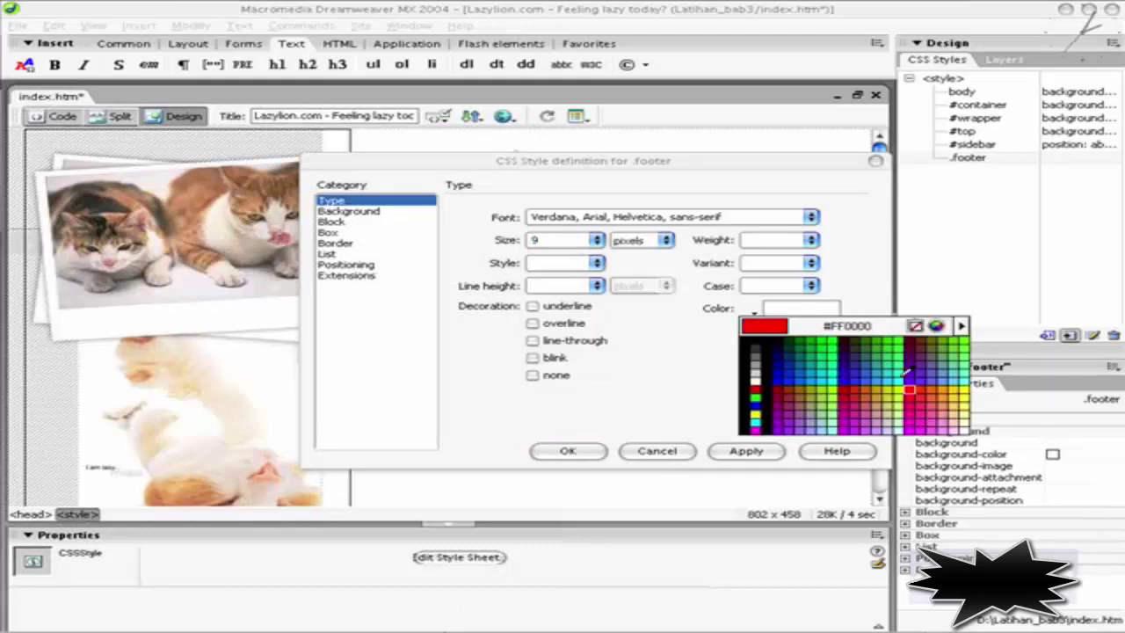
left_click(947, 387)
left_click(746, 450)
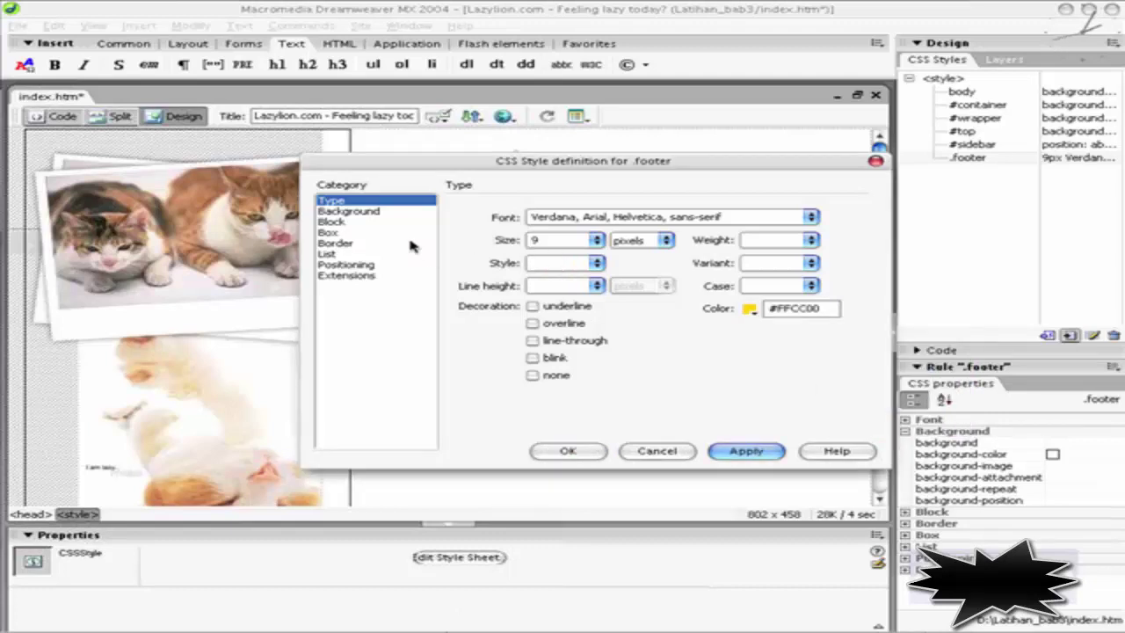
Add a 50-pixel left padding to .footer in its Box settings
left_click(340, 234)
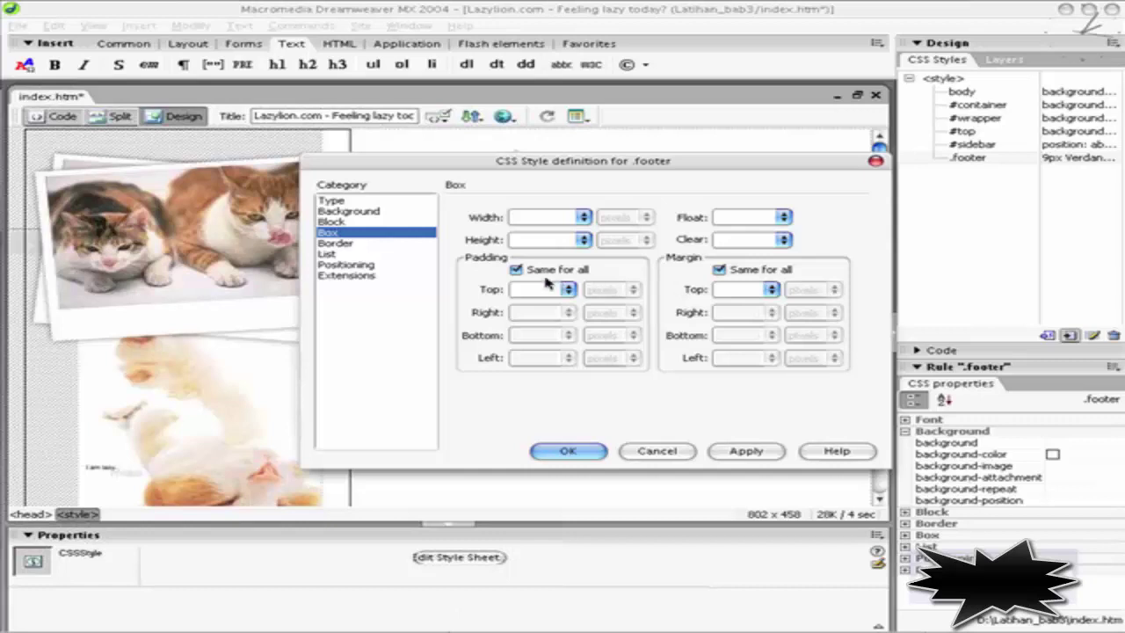
left_click(517, 270)
left_click(543, 357)
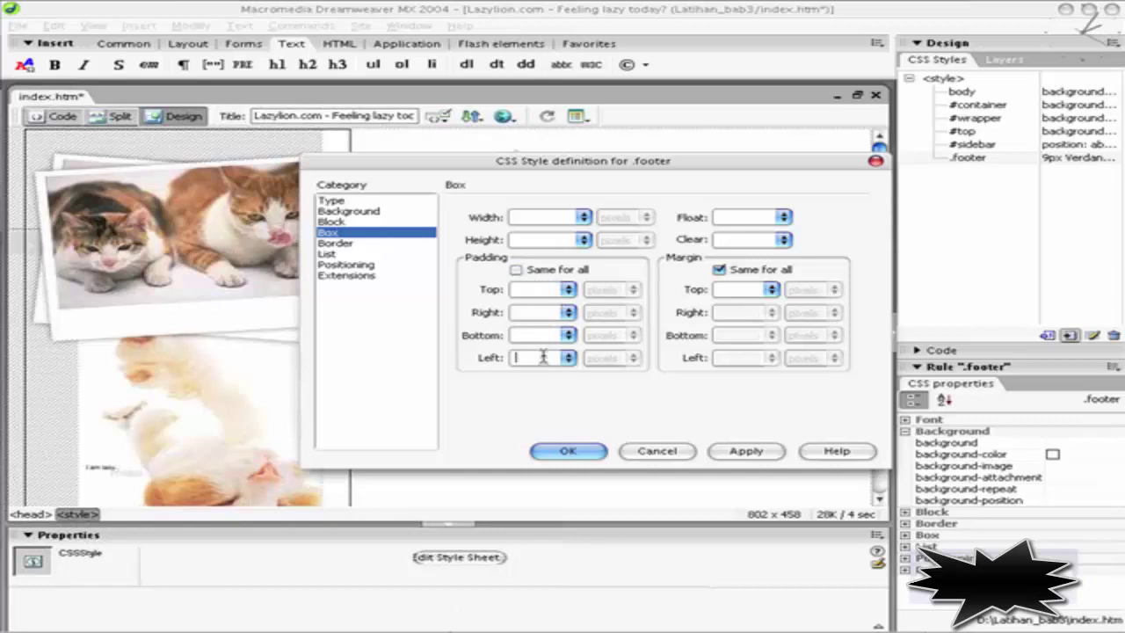
type("50")
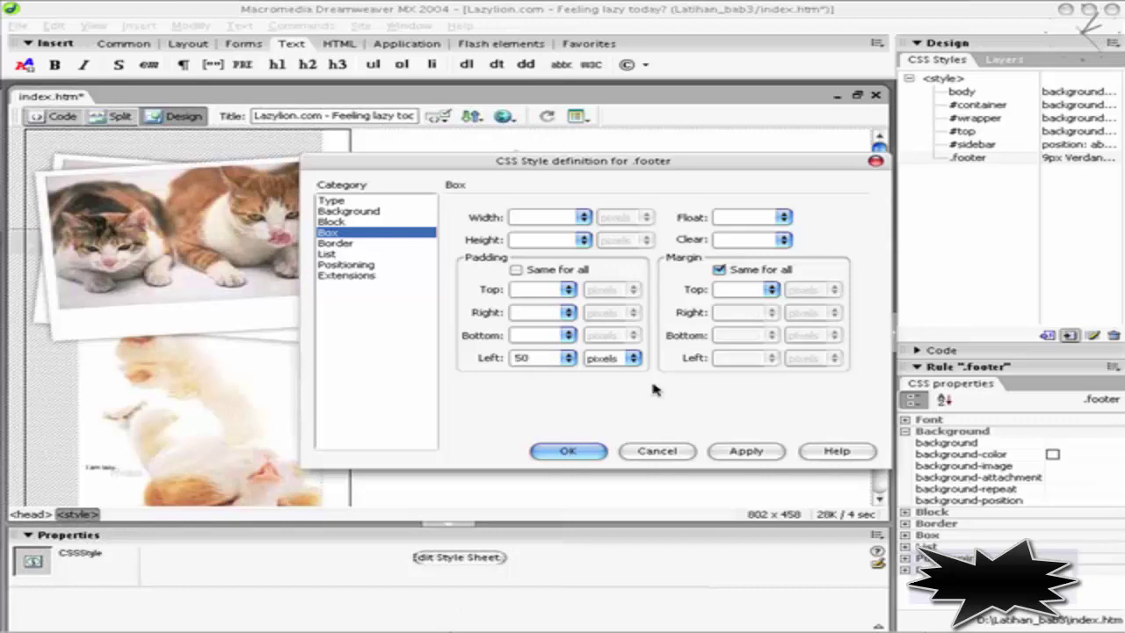
left_click(747, 451)
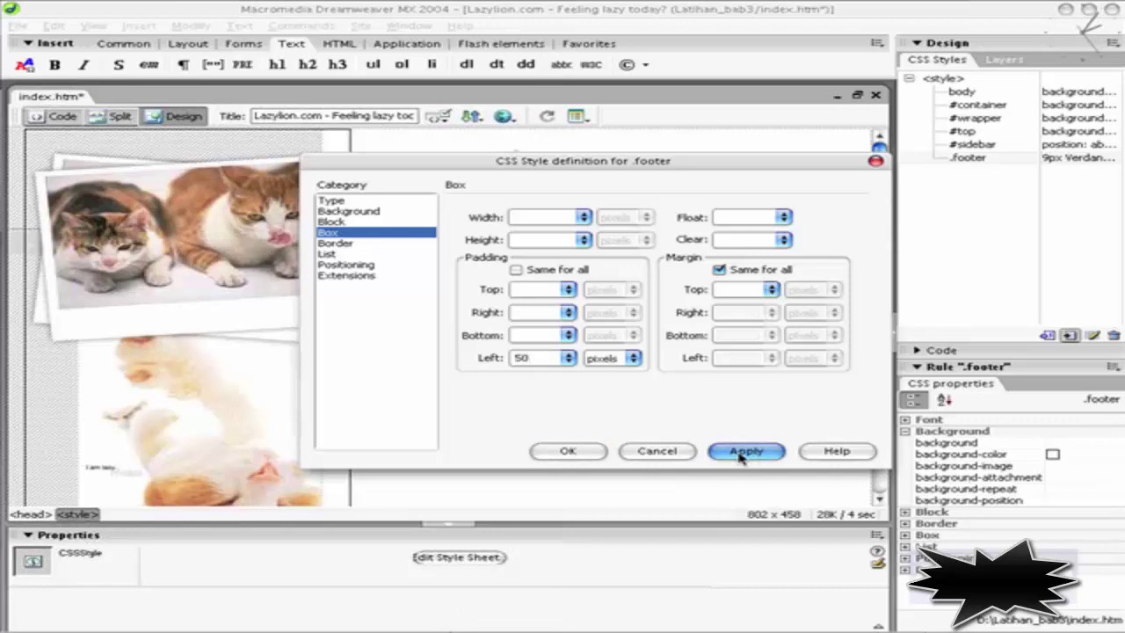
left_click(568, 451)
scroll(569, 369, "down", 5)
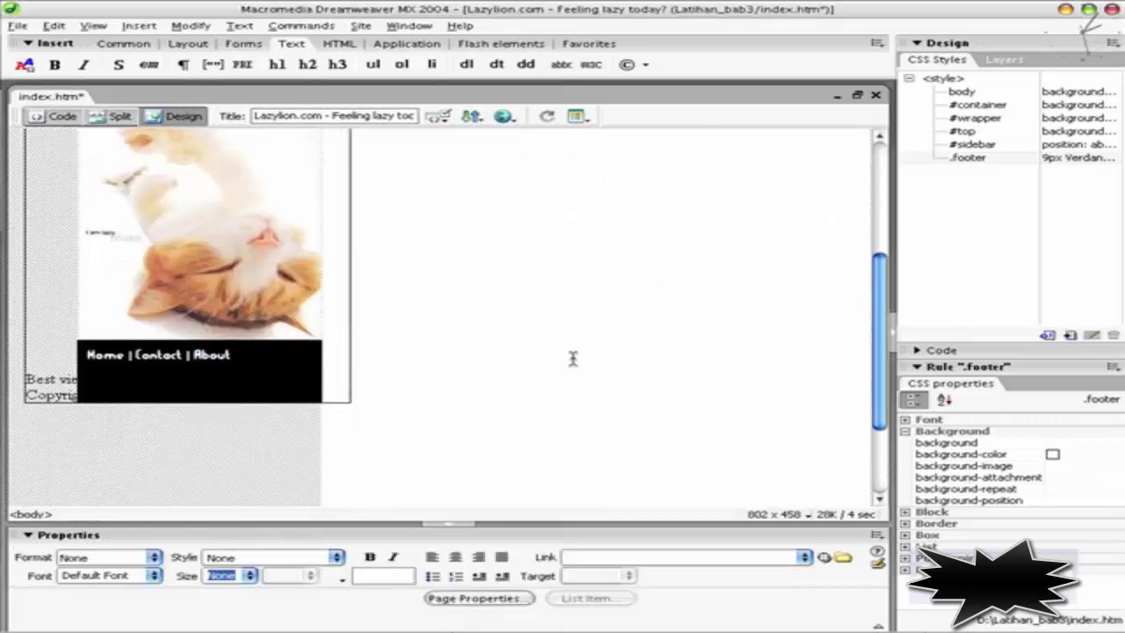
Apply the footer class to both footer lines from the Properties Style list
left_click(27, 377)
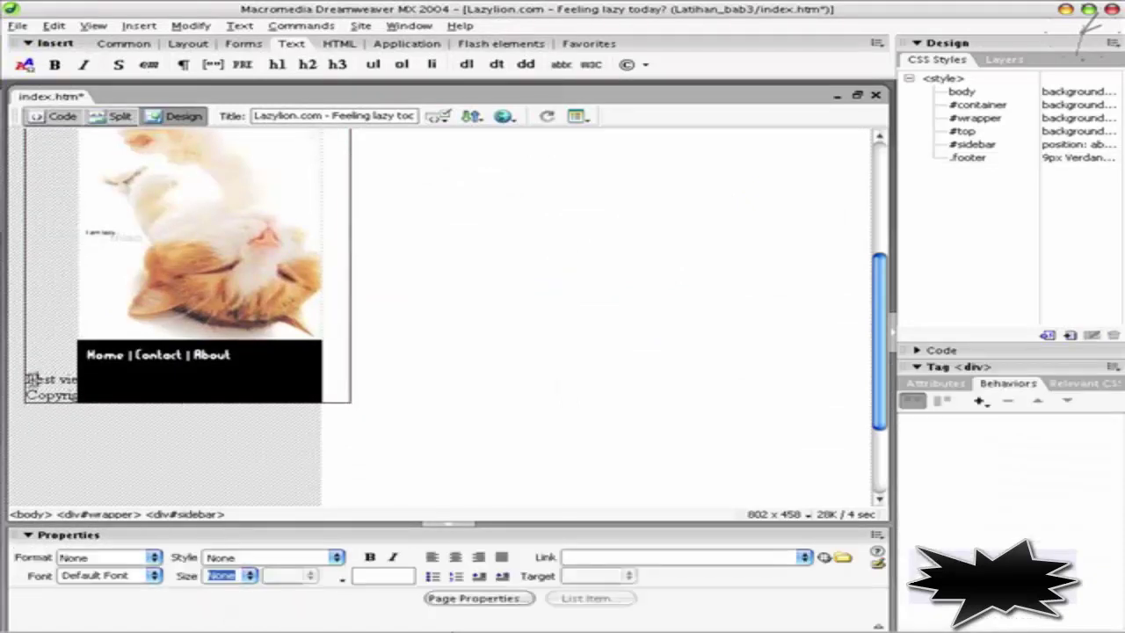
left_click(168, 382, "shift")
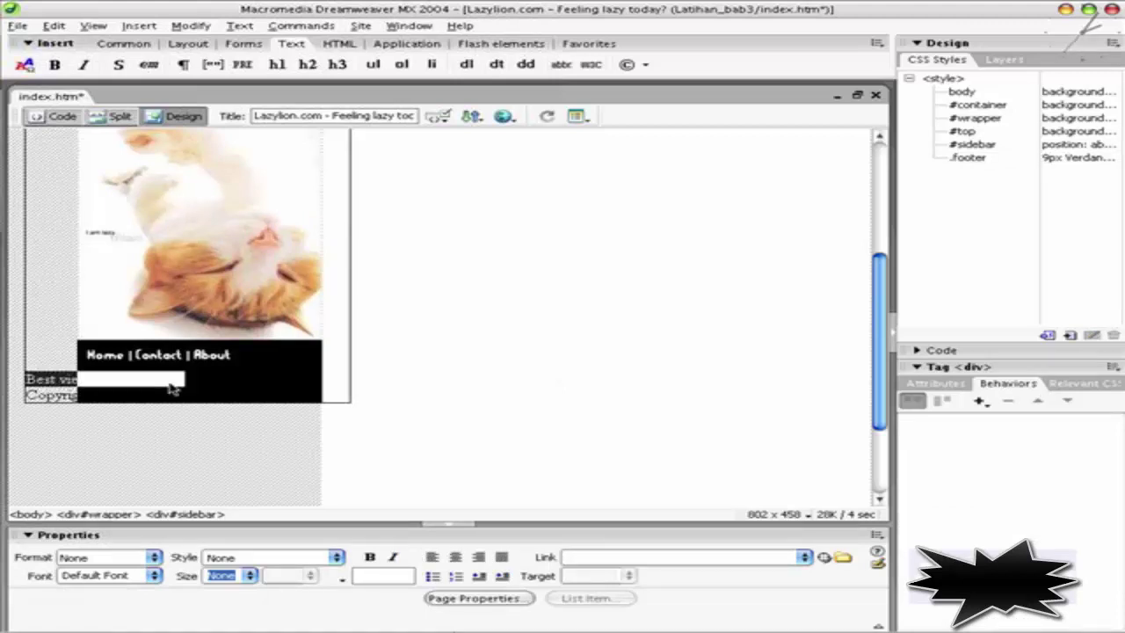
left_click(172, 389, "shift")
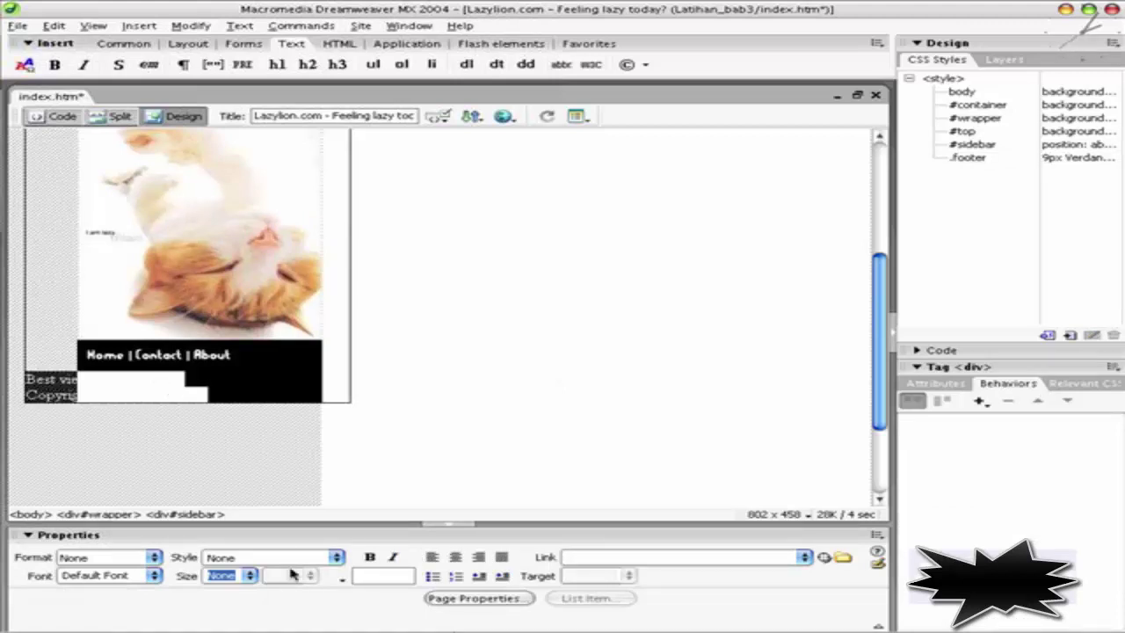
left_click(336, 557)
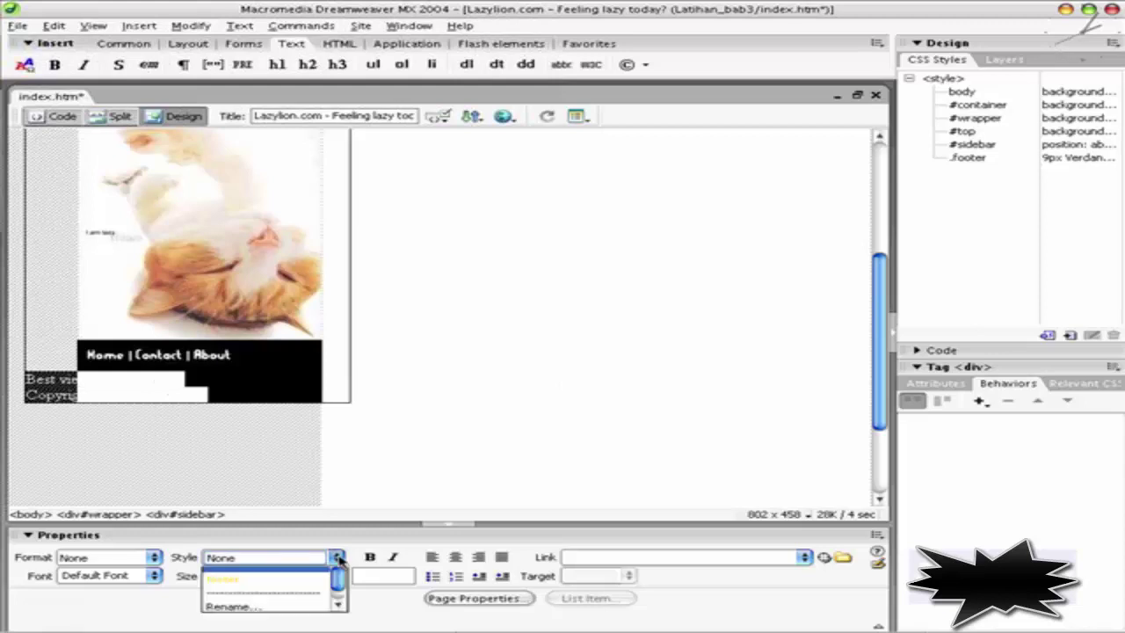
left_click(260, 595)
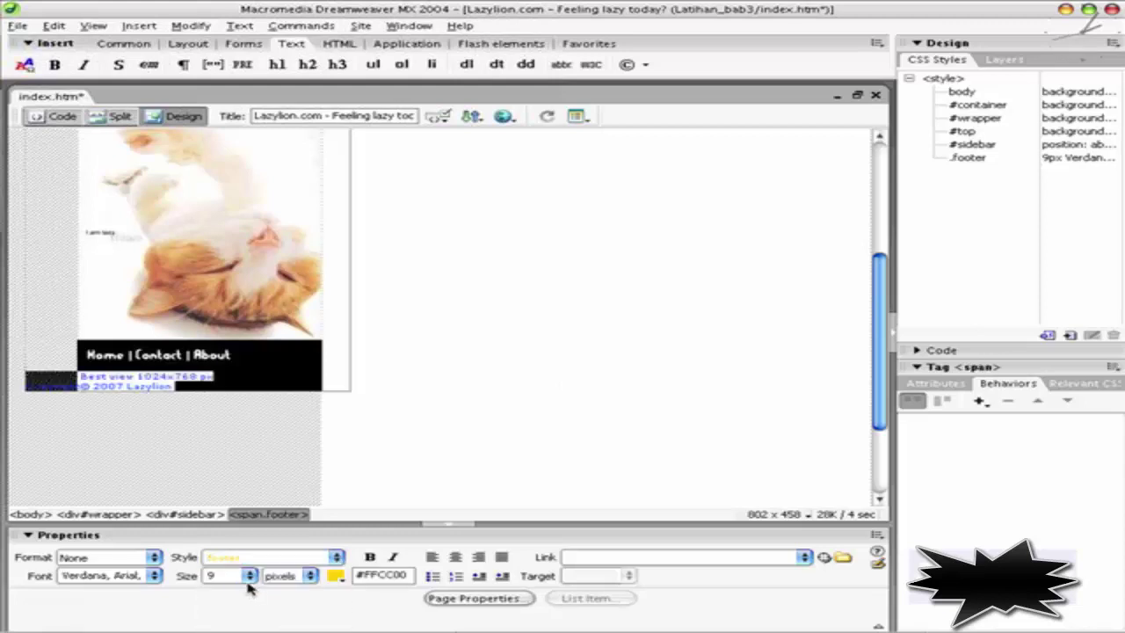
left_click(202, 437)
scroll(237, 432, "down", 5)
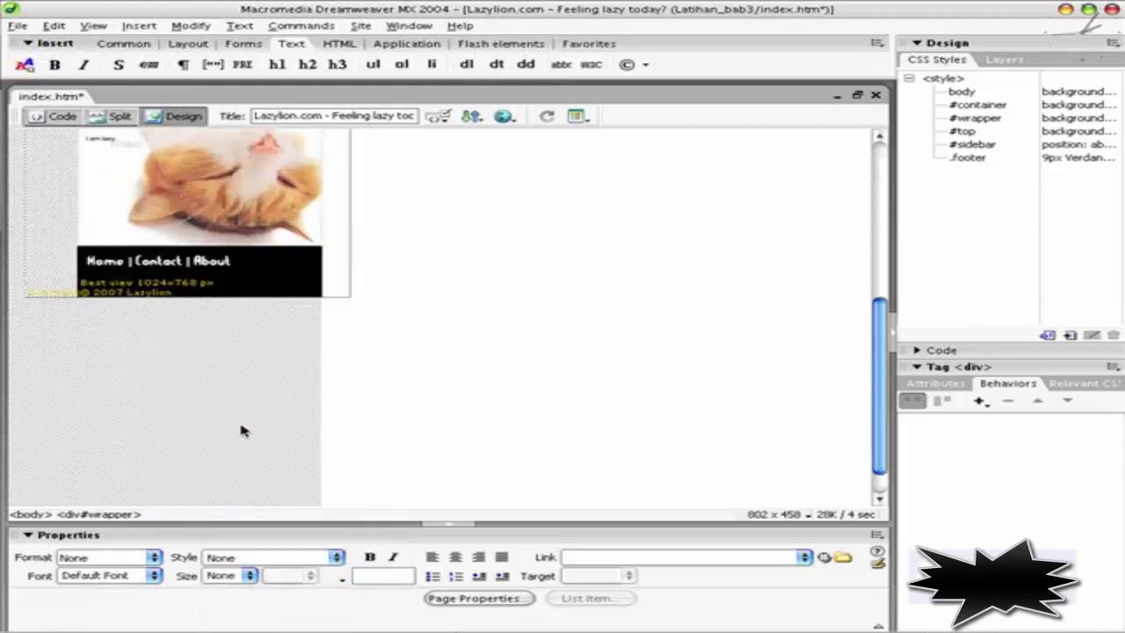
Preview the page in Internet Explorer, then view index.htm's HTML in Code view
key("F12")
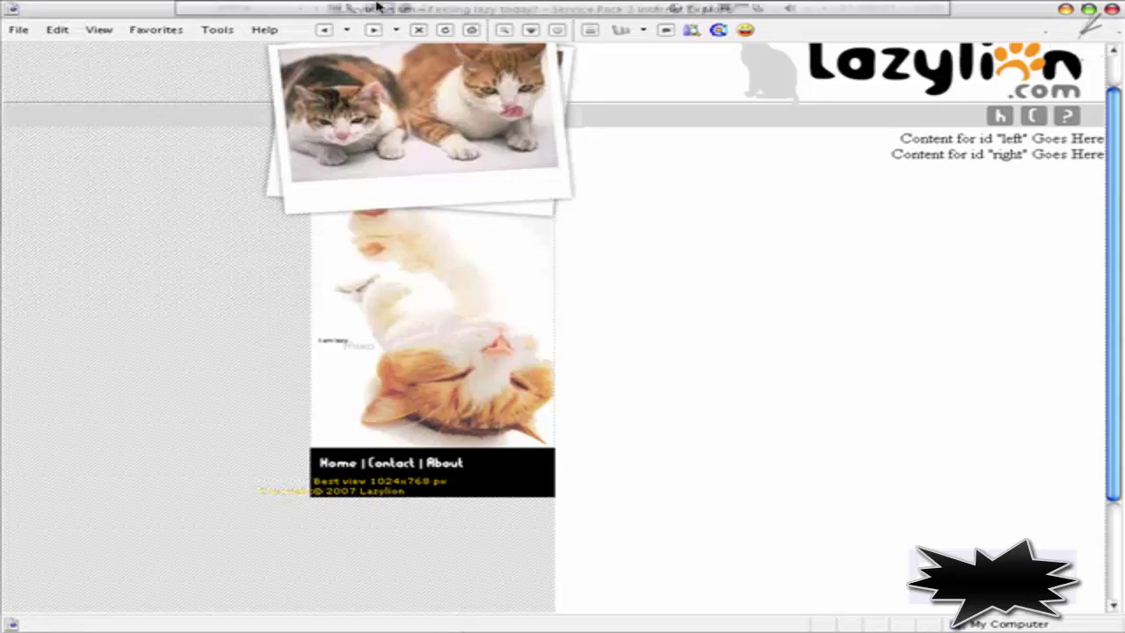
key("alt+Tab")
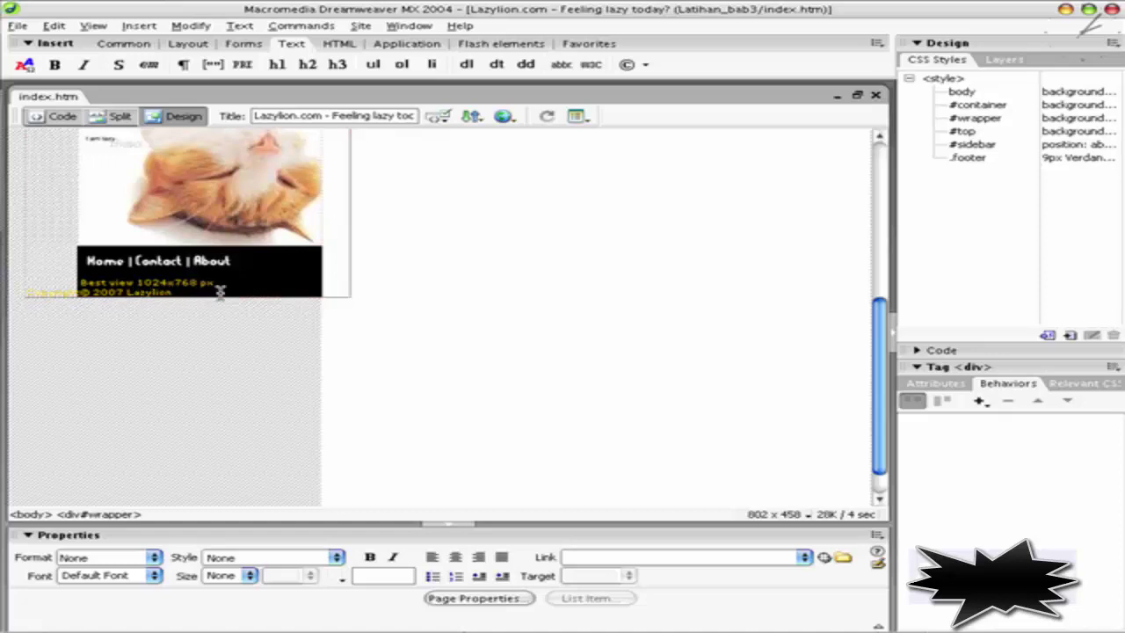
left_click(62, 117)
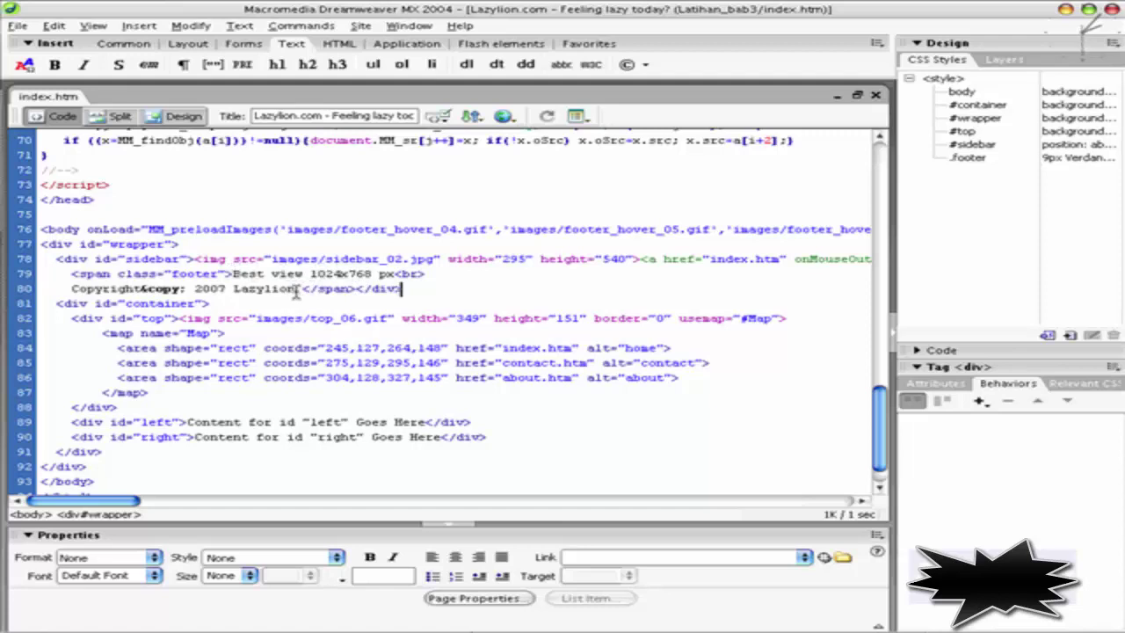
Move the closing </span> from line 80 to just after 'px' on line 79
left_click_drag(302, 290, 355, 290)
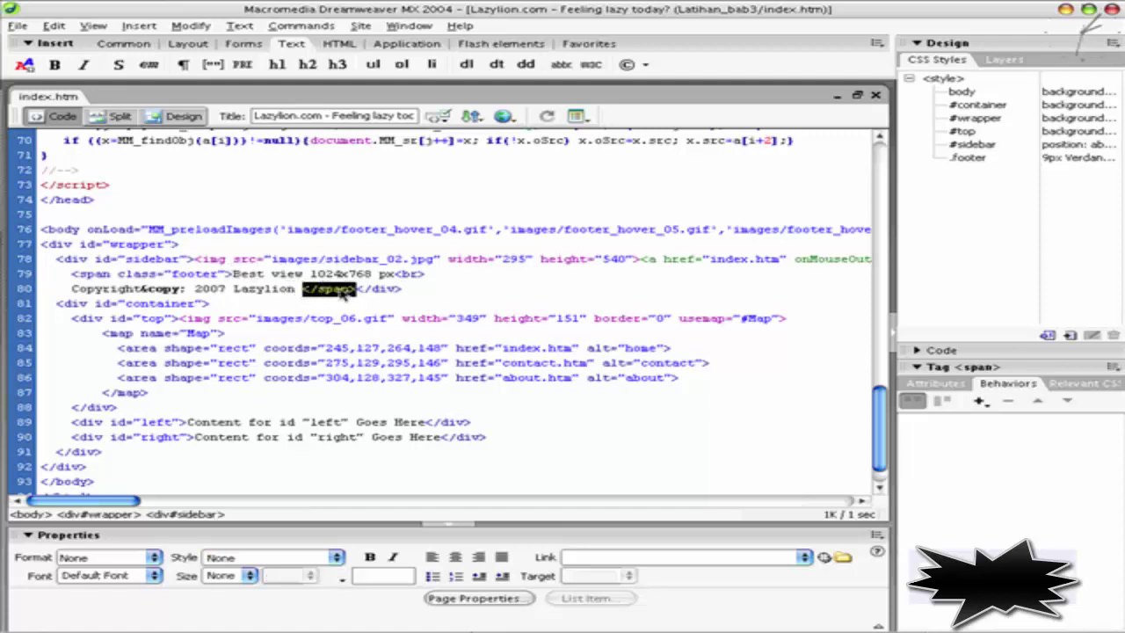
right_click(341, 293)
left_click(369, 524)
left_click(396, 273)
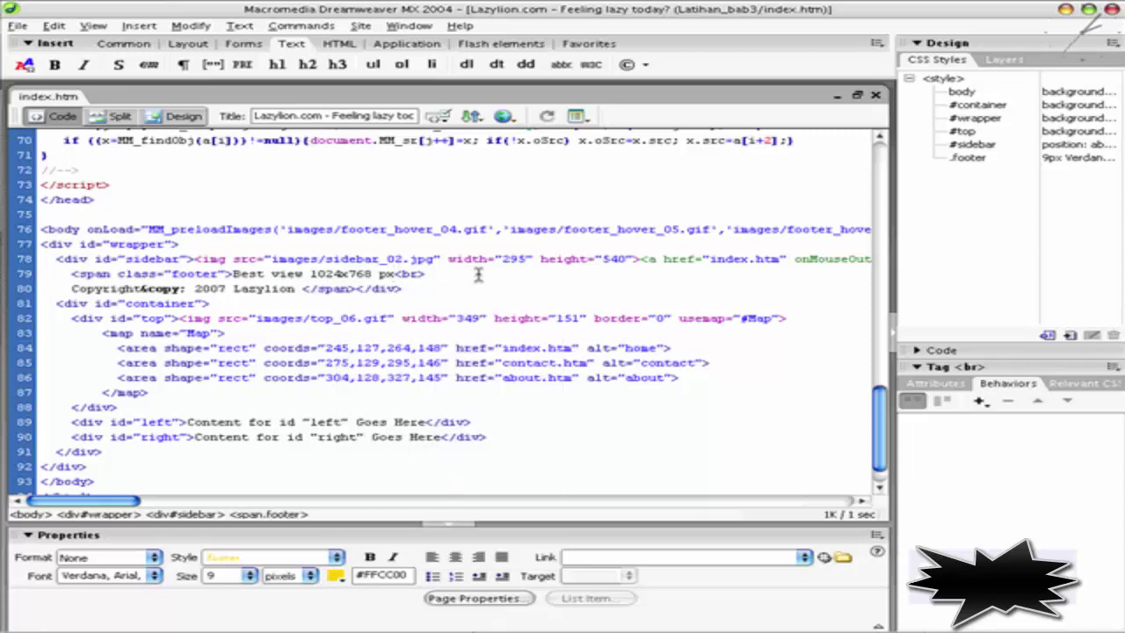
key("ctrl+v")
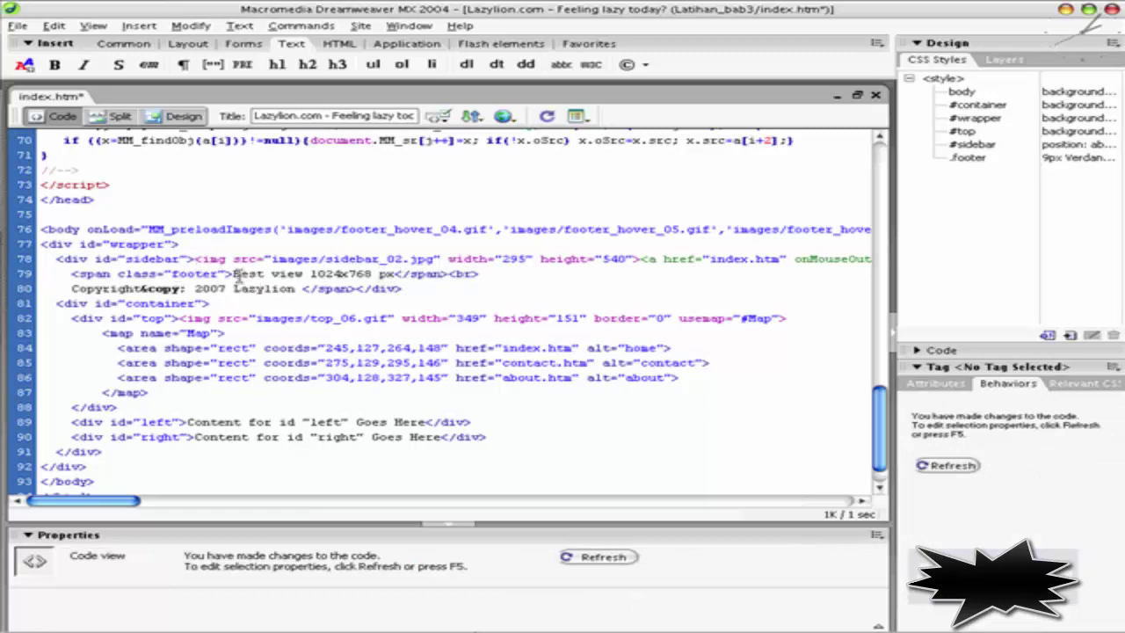
Insert a <span class="footer"> before Copyright, refresh, and return to Design view
left_click_drag(231, 273, 71, 273)
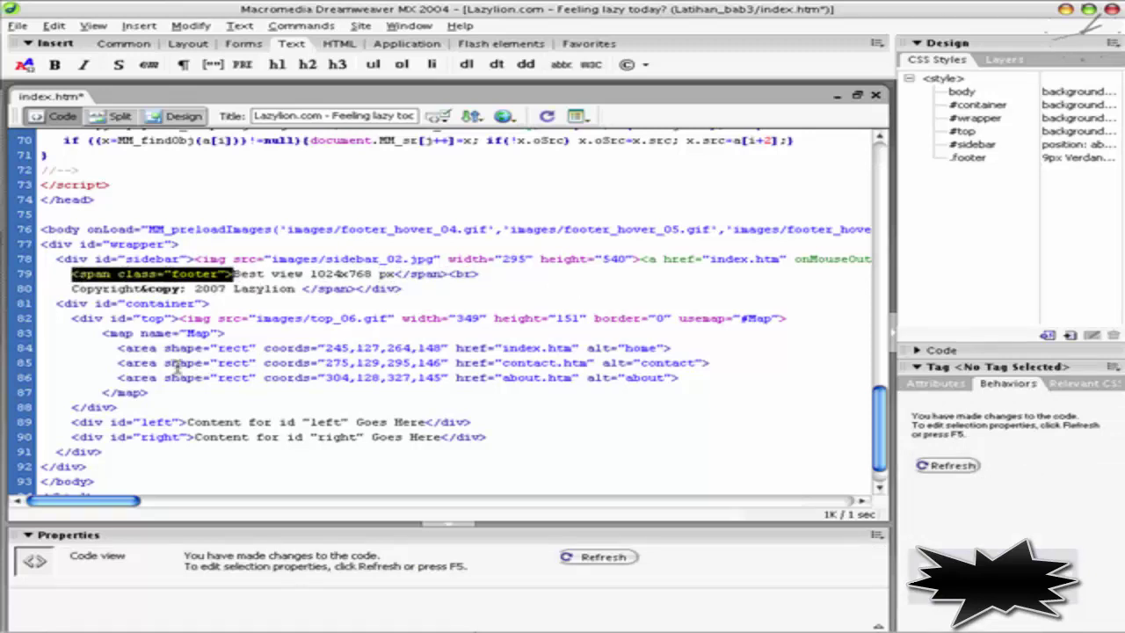
left_click(74, 291)
key("ctrl+v")
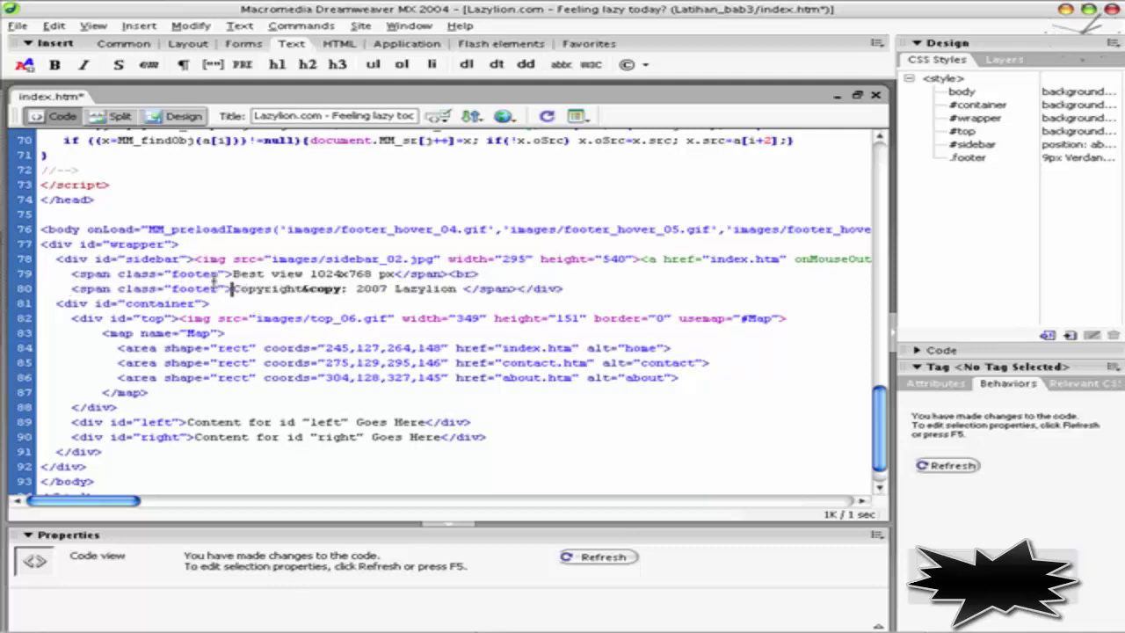
left_click(603, 557)
left_click(176, 115)
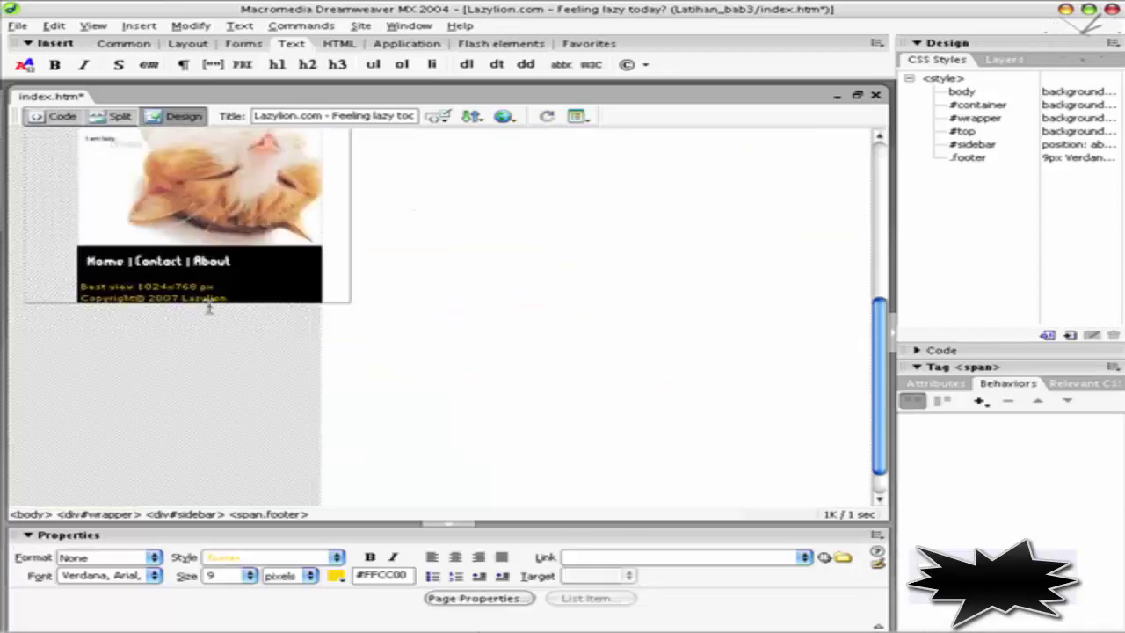
Save index.htm, check both footer lines in Internet Explorer, and return to Dreamweaver
key("ctrl+s")
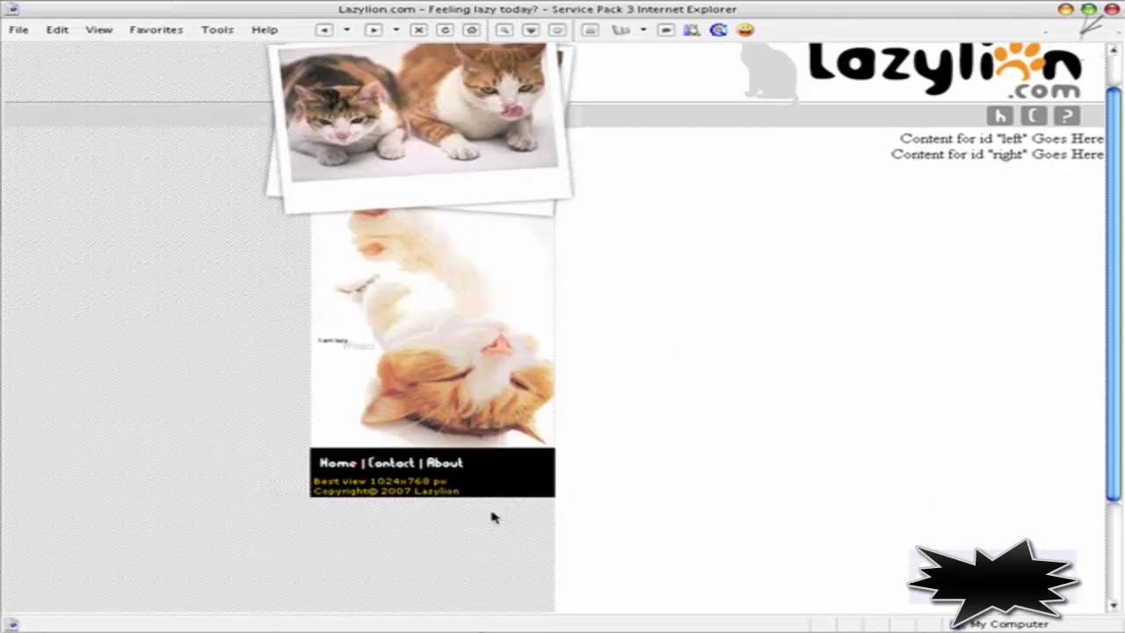
key("alt+Tab")
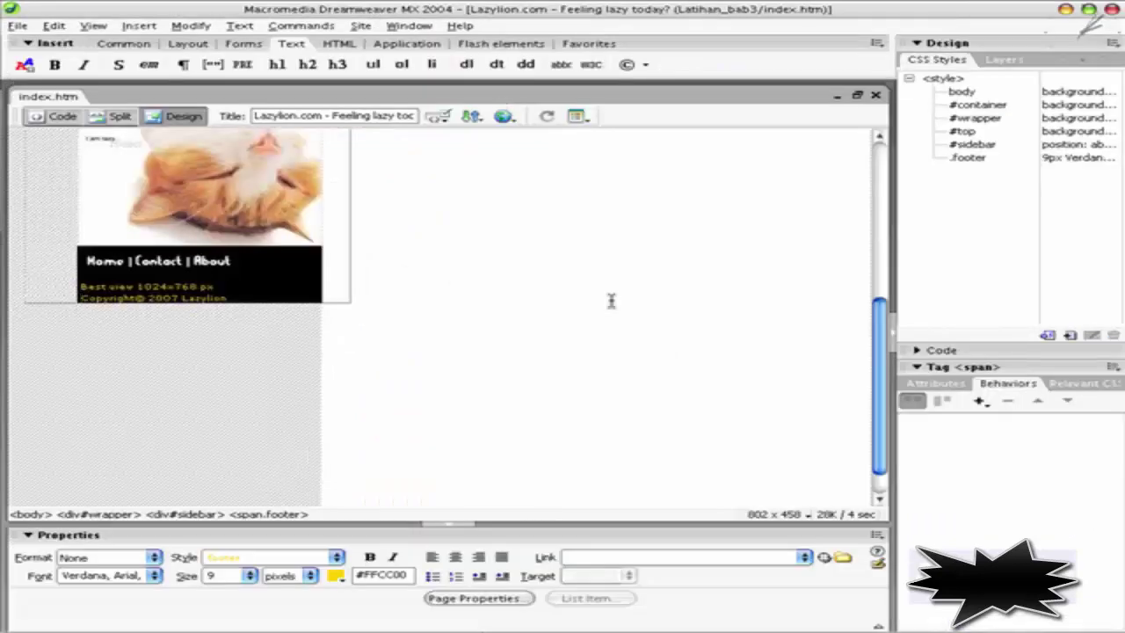
Give the .footer style a 55-pixel left padding and save index.htm
left_click(967, 157)
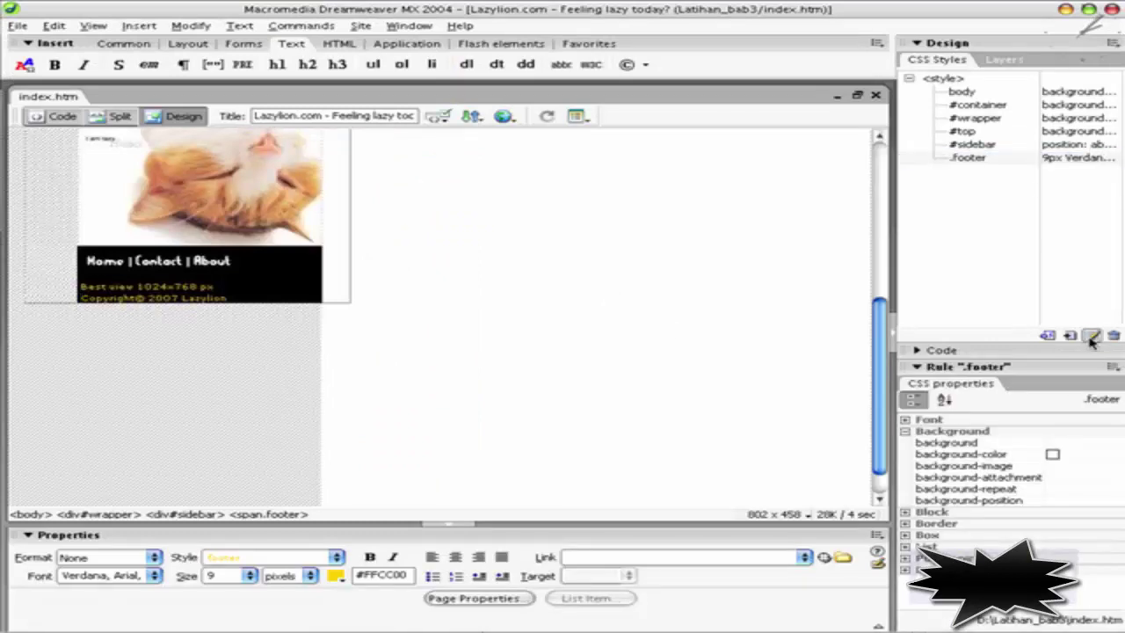
left_click(328, 242)
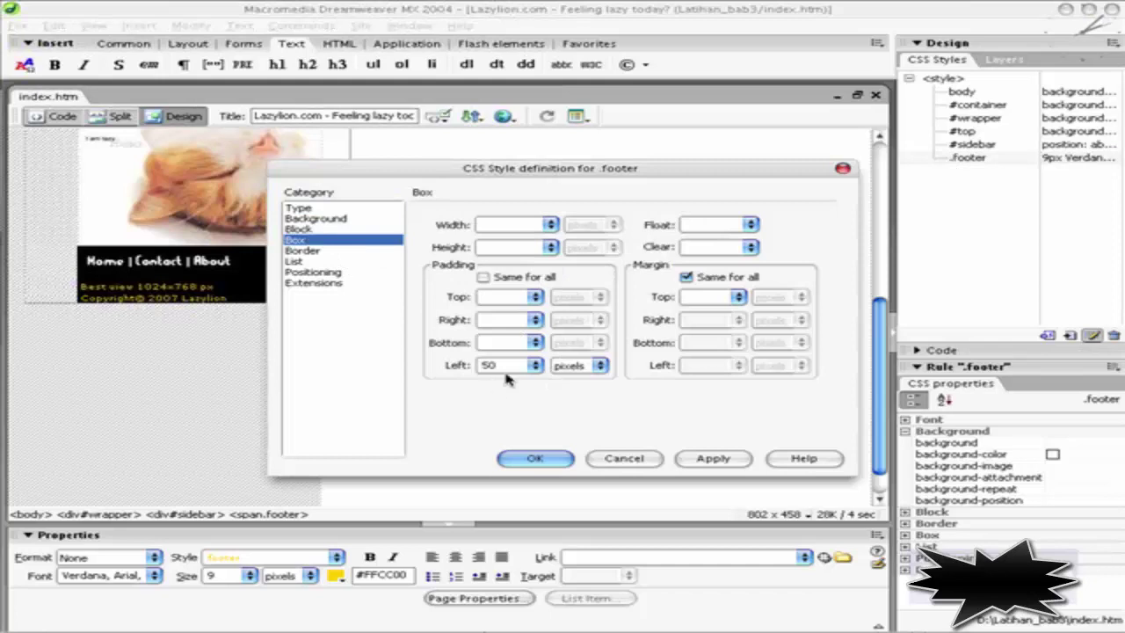
left_click_drag(504, 366, 467, 369)
type("5")
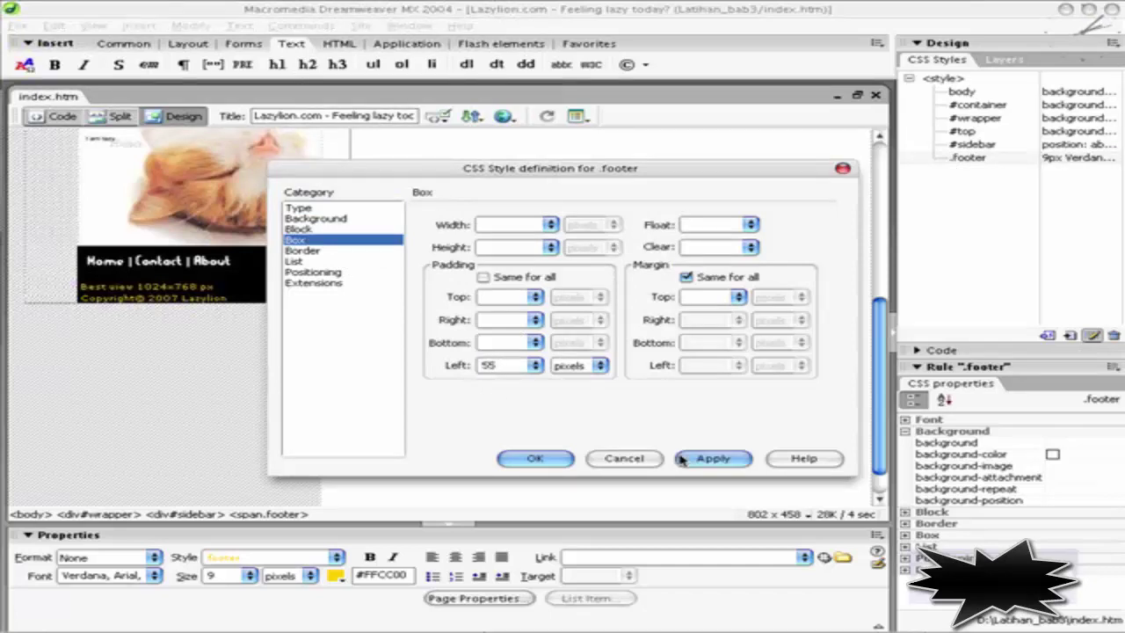
left_click(712, 458)
left_click(531, 457)
scroll(558, 369, "down", 5)
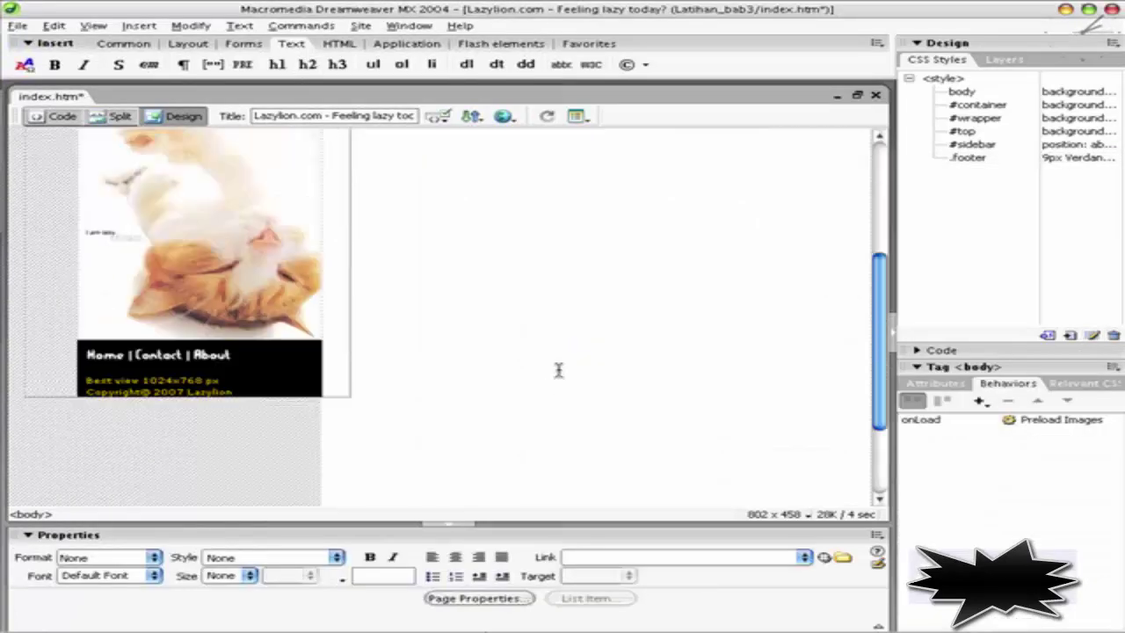
key("ctrl+s")
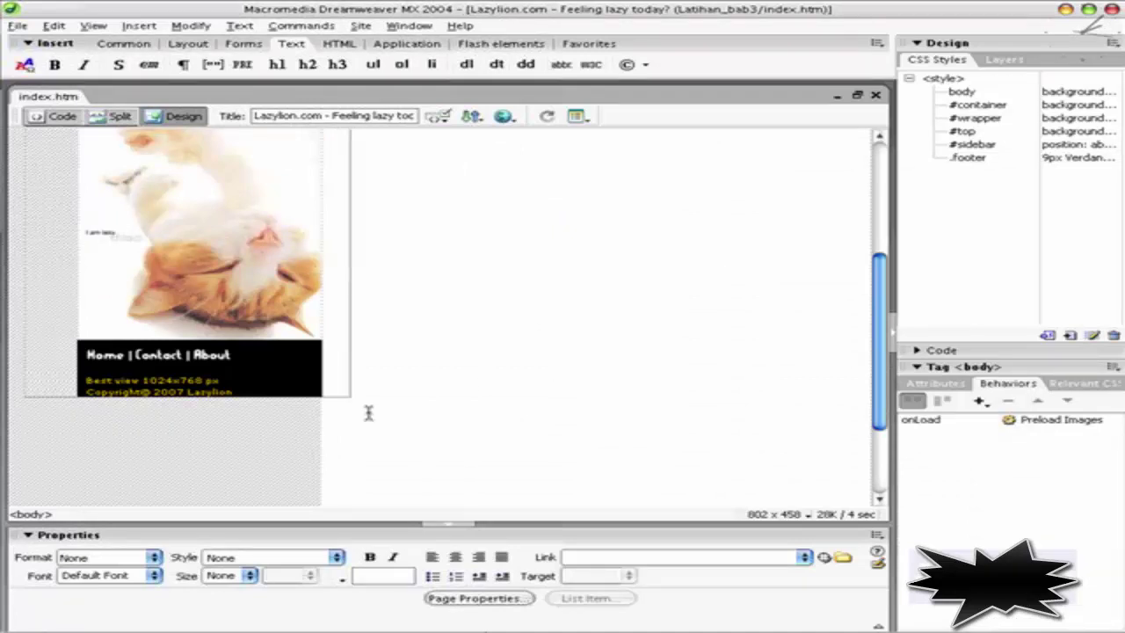
Change the #sidebar style height from 600 to 610 pixels and preview it in Internet Explorer
left_click(996, 146)
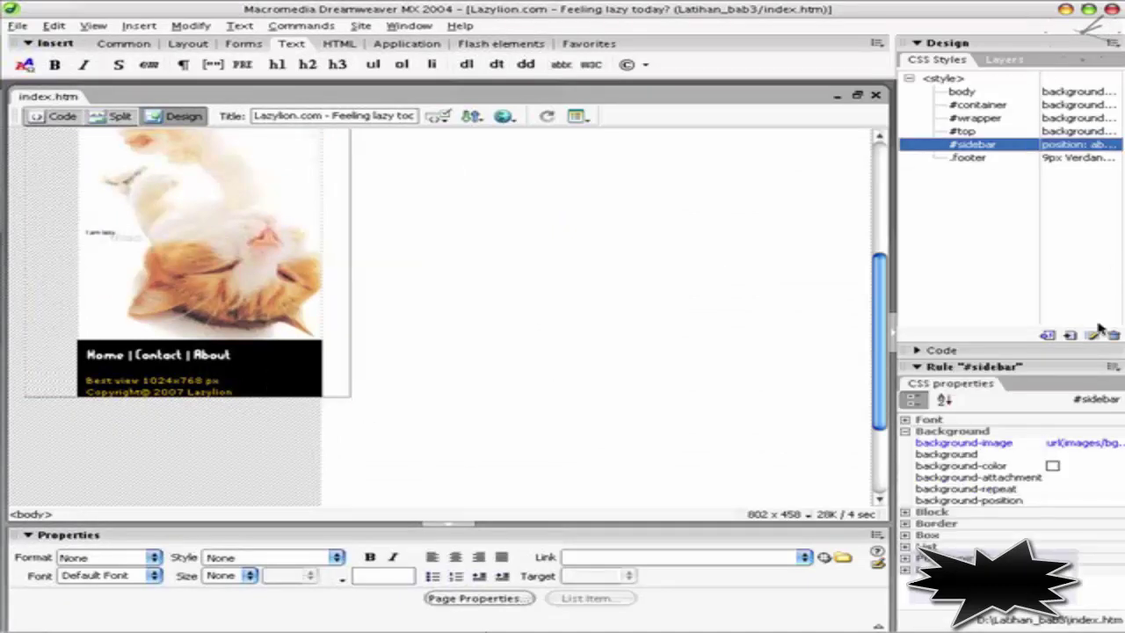
left_click(1095, 333)
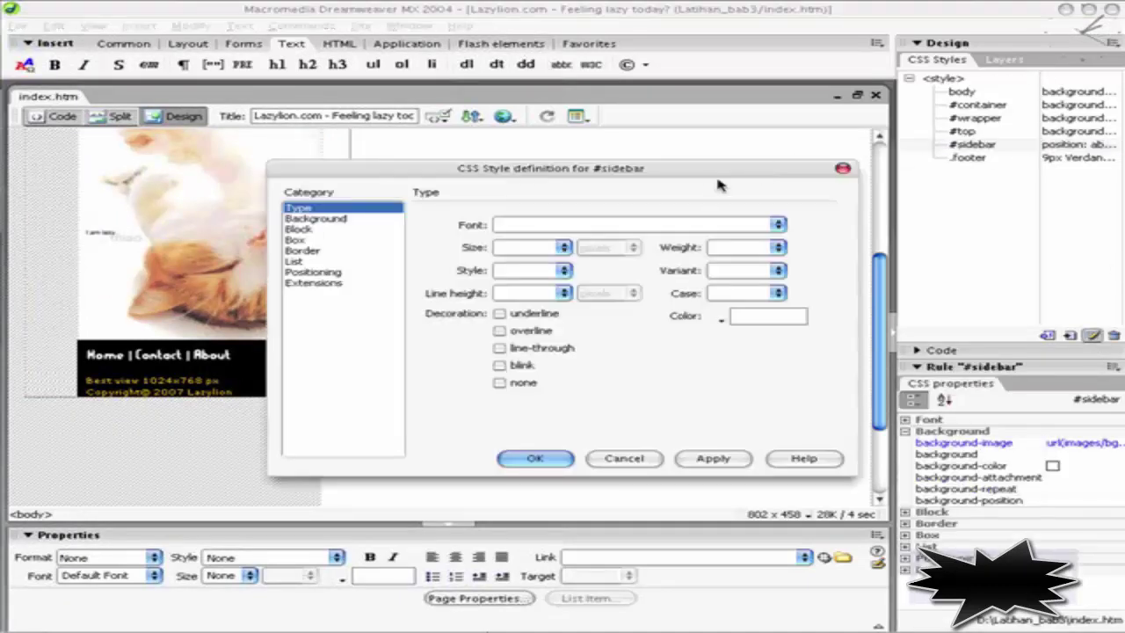
mouse_move(716, 176)
left_mouse_down()
mouse_move(886, 167)
mouse_move(884, 184)
left_mouse_up()
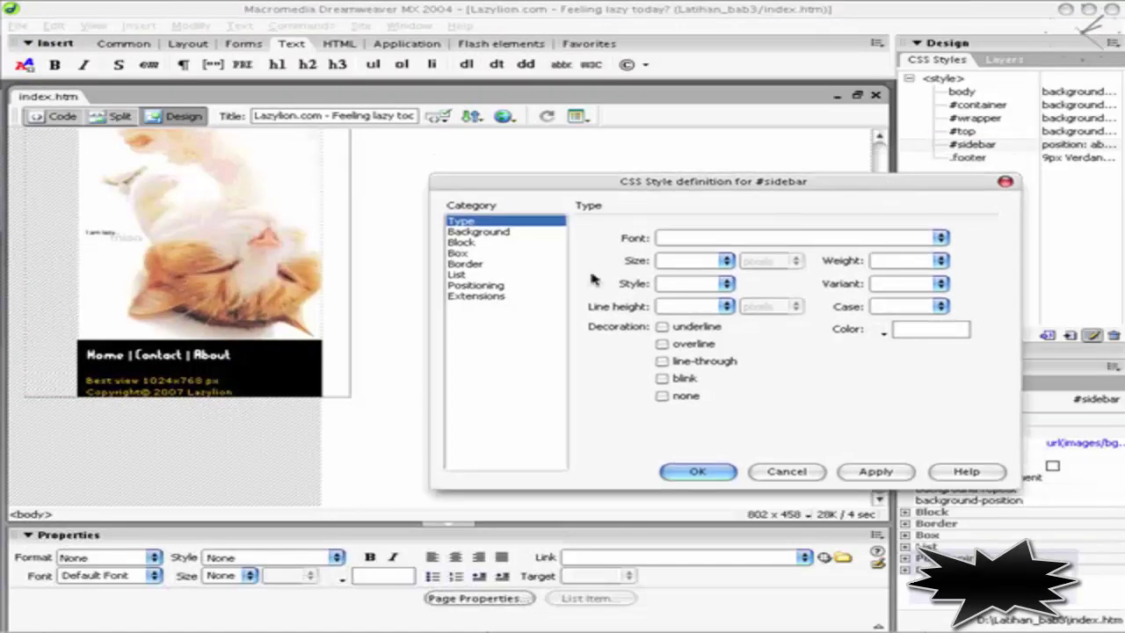
left_click(479, 285)
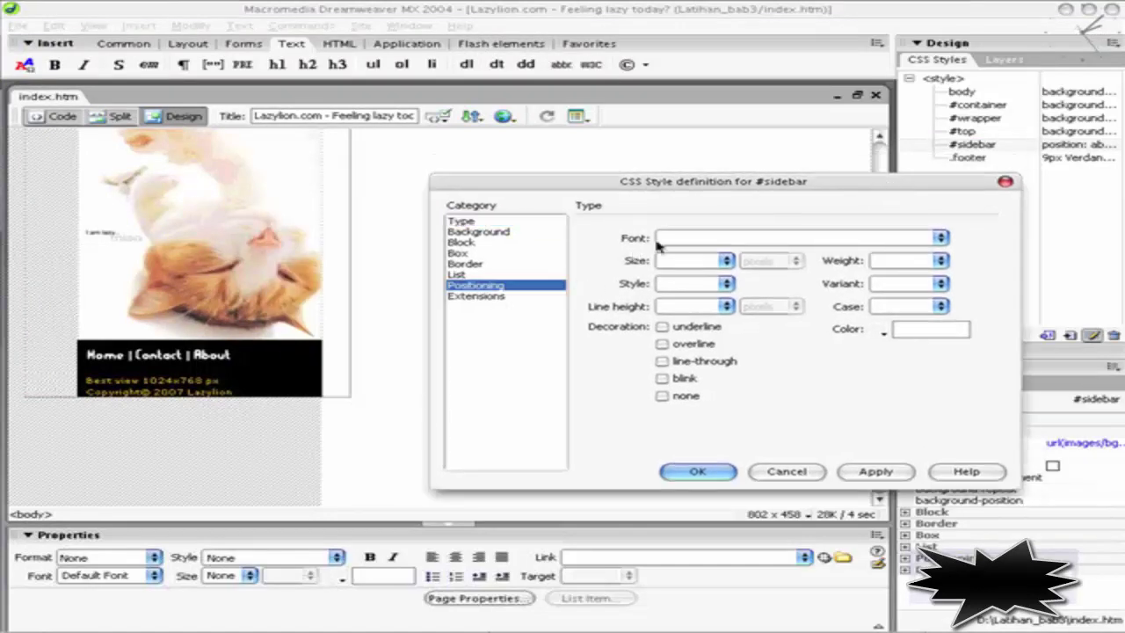
double_click(672, 282)
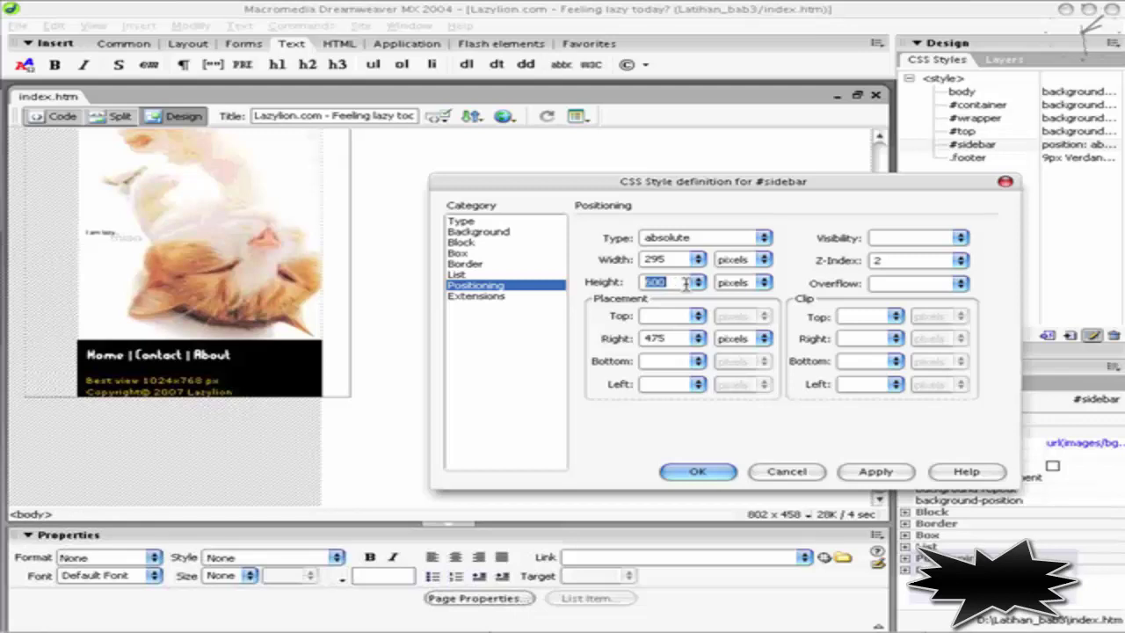
type("610")
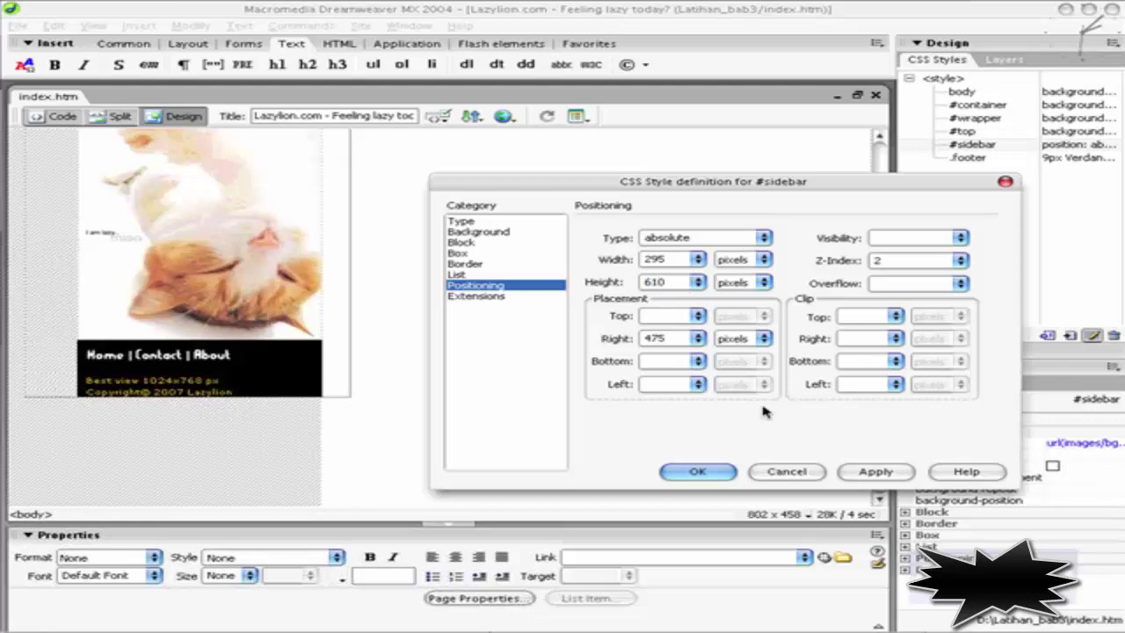
left_click(875, 471)
left_click(786, 471)
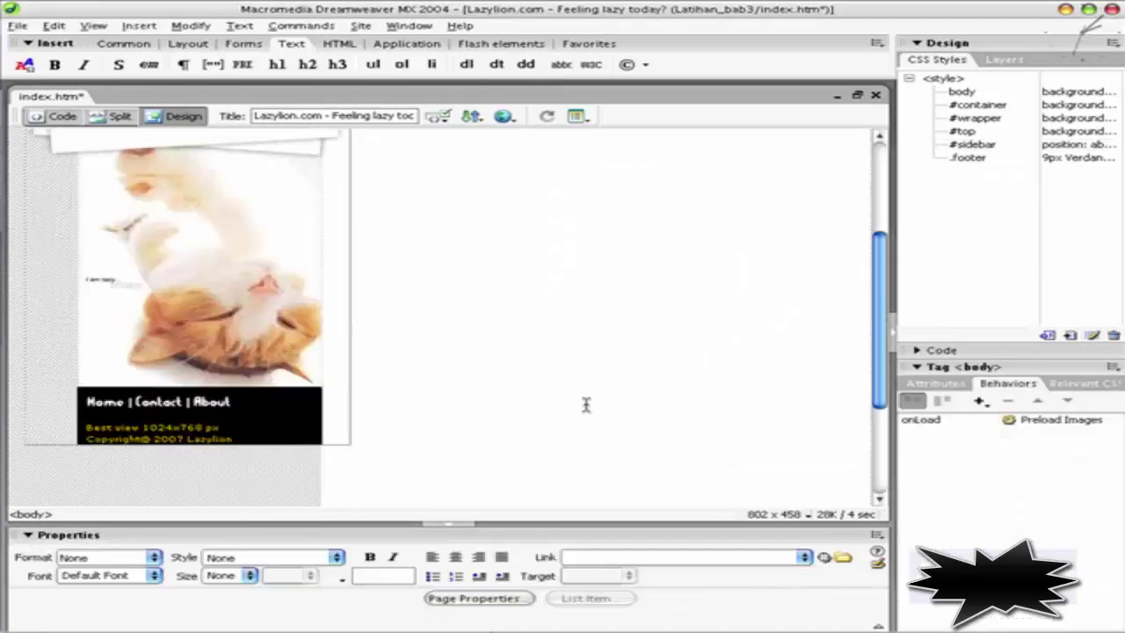
key("F12")
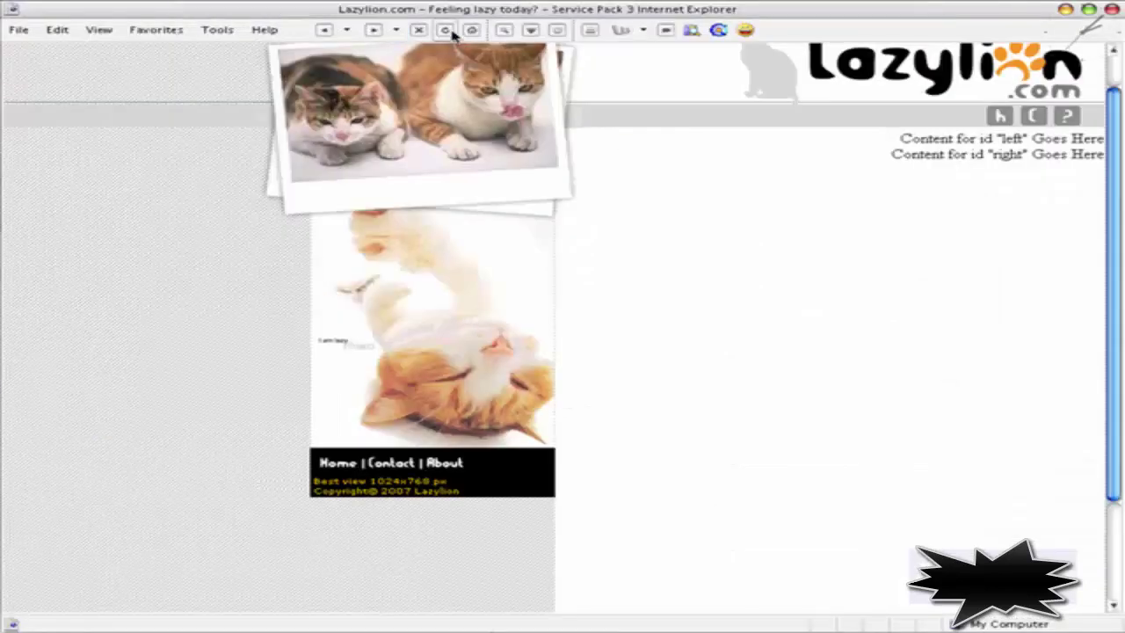
Reload the preview in Internet Explorer and Firefox, then return to Dreamweaver's index.htm
left_click(446, 30)
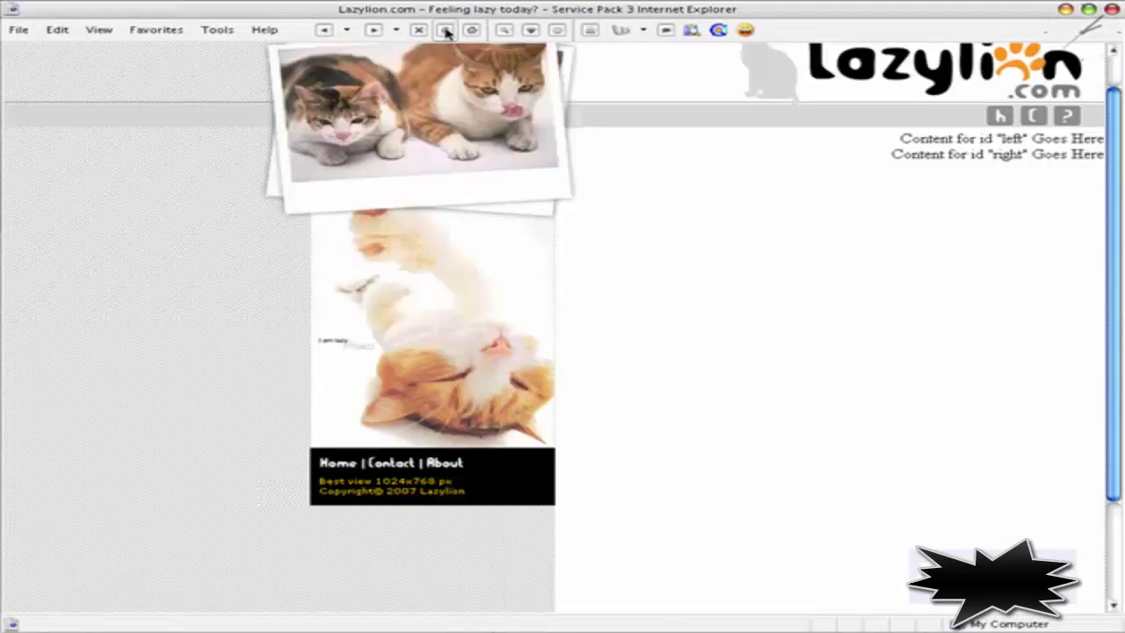
left_click(404, 14)
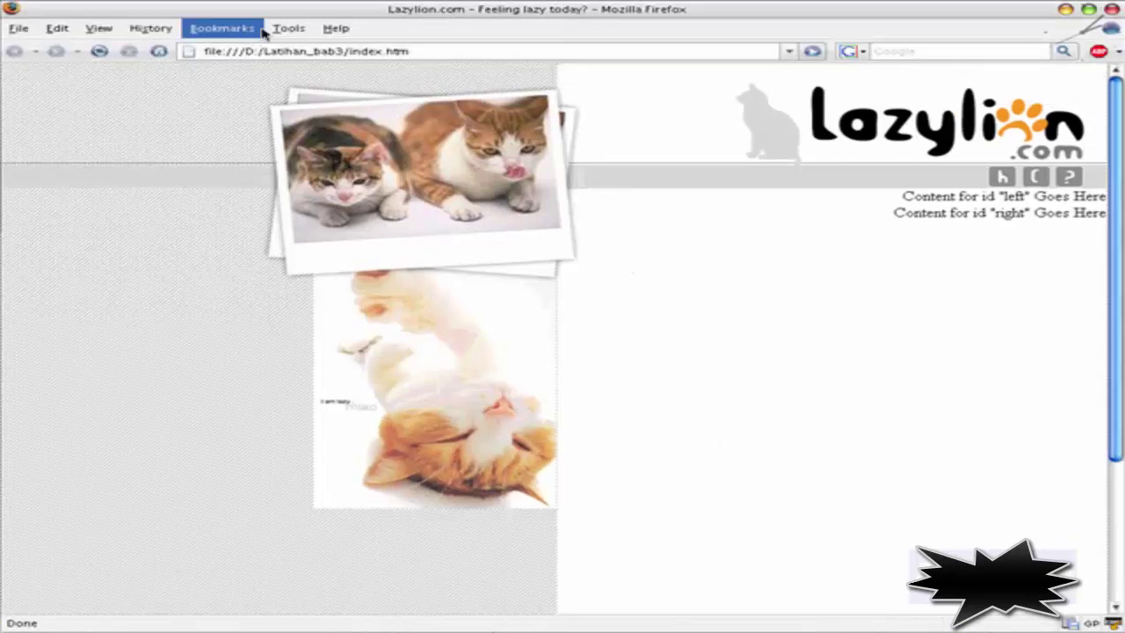
left_click(99, 51)
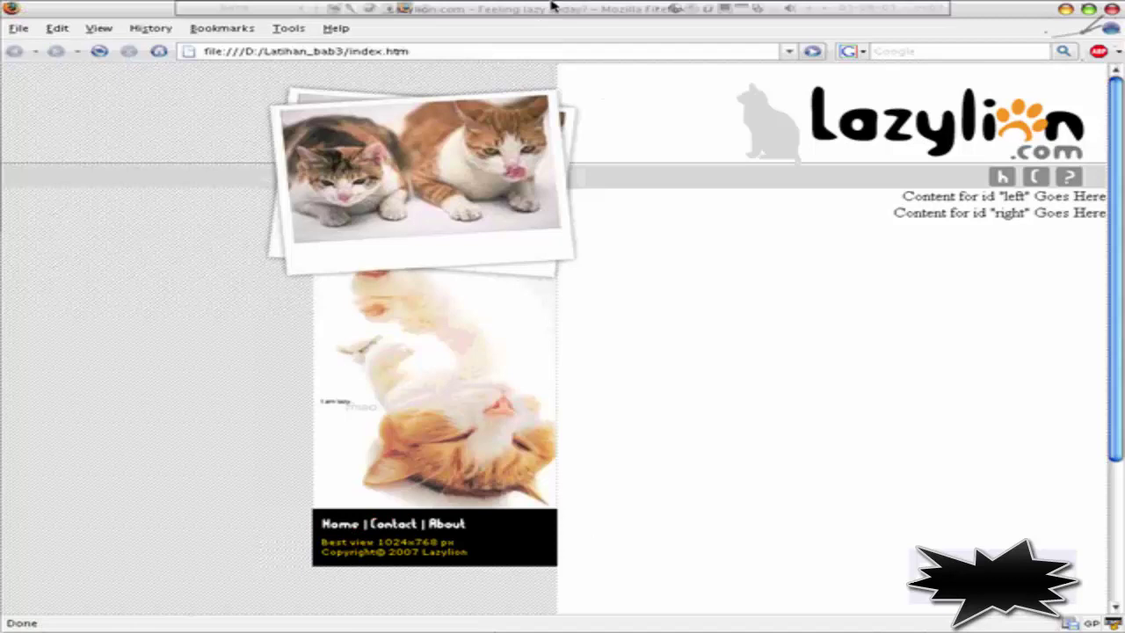
left_click(399, 10)
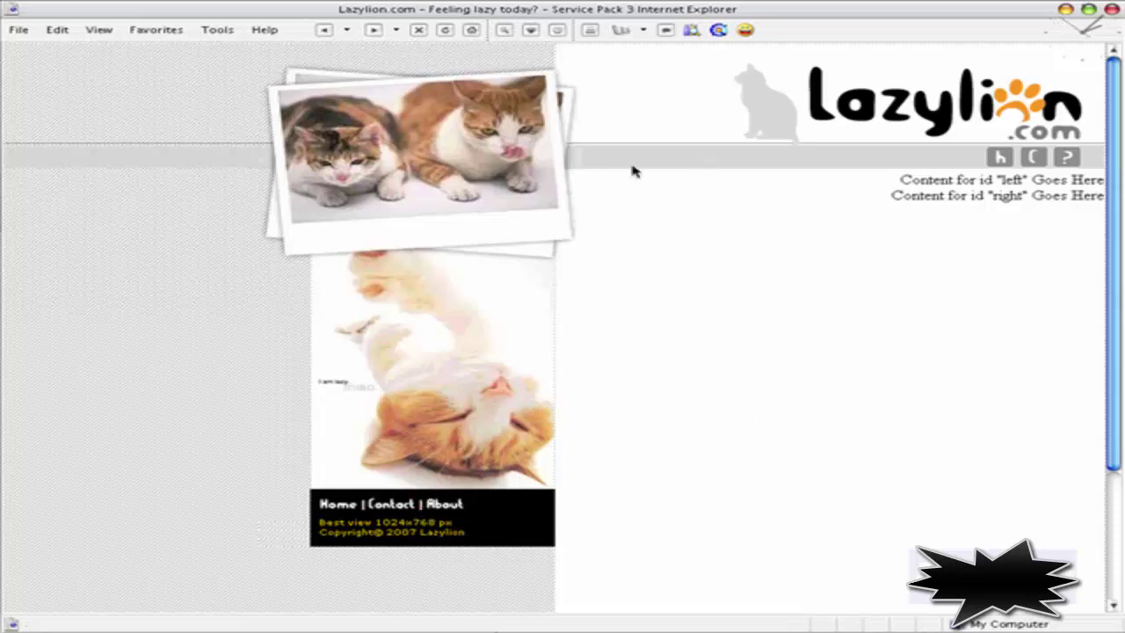
left_click(369, 8)
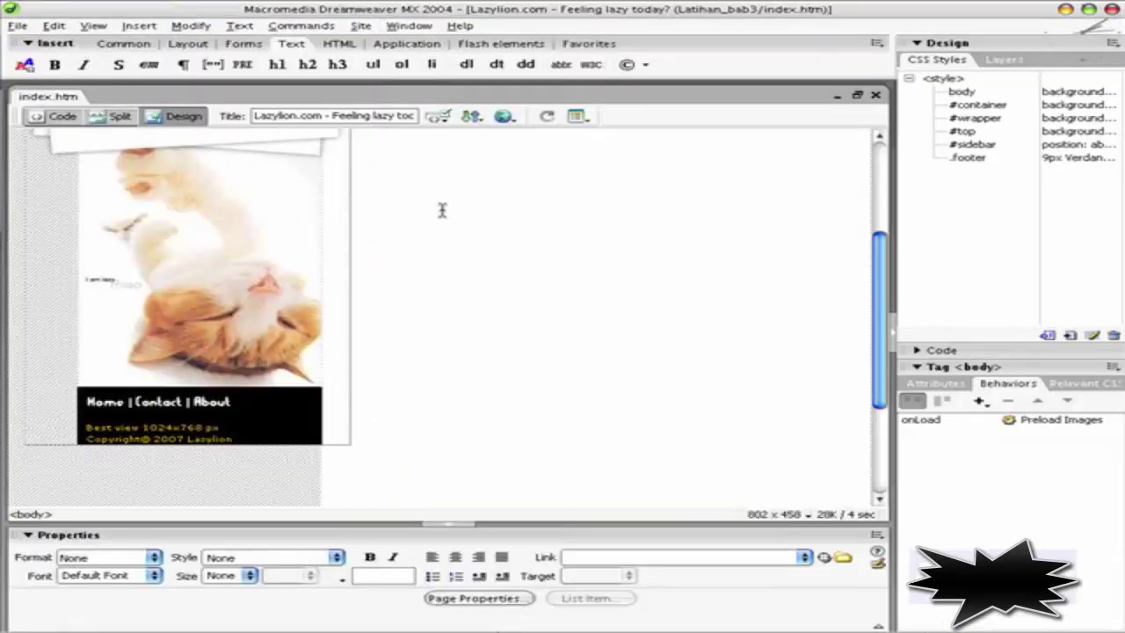
scroll(442, 209, "up", 3)
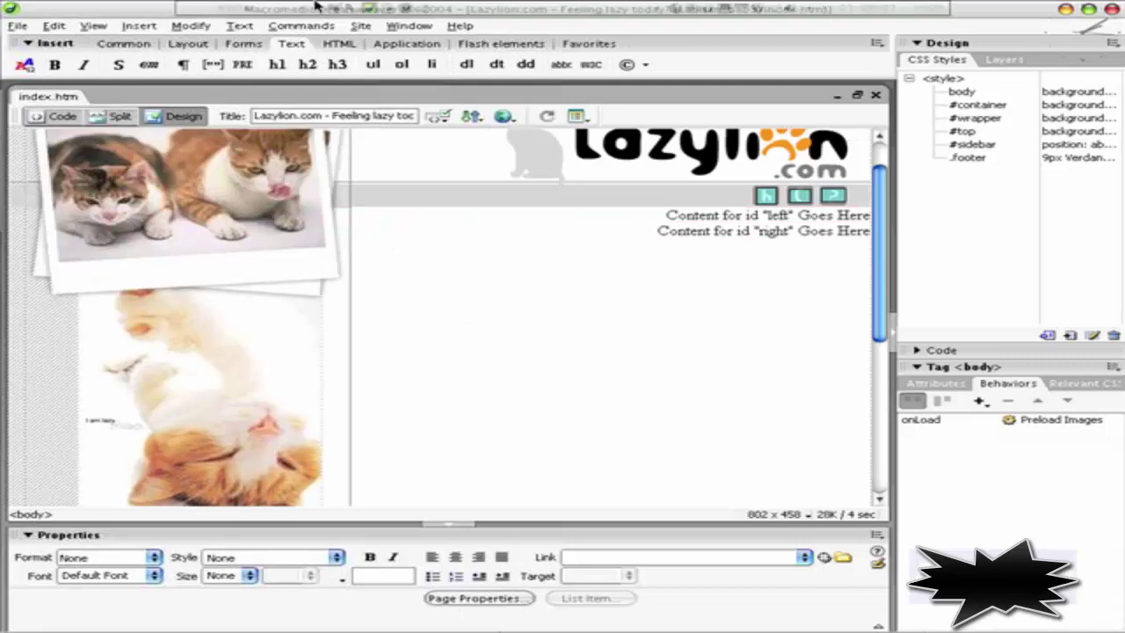
Add two vertical guides beside the text column in the Photoshop layout
left_click(362, 7)
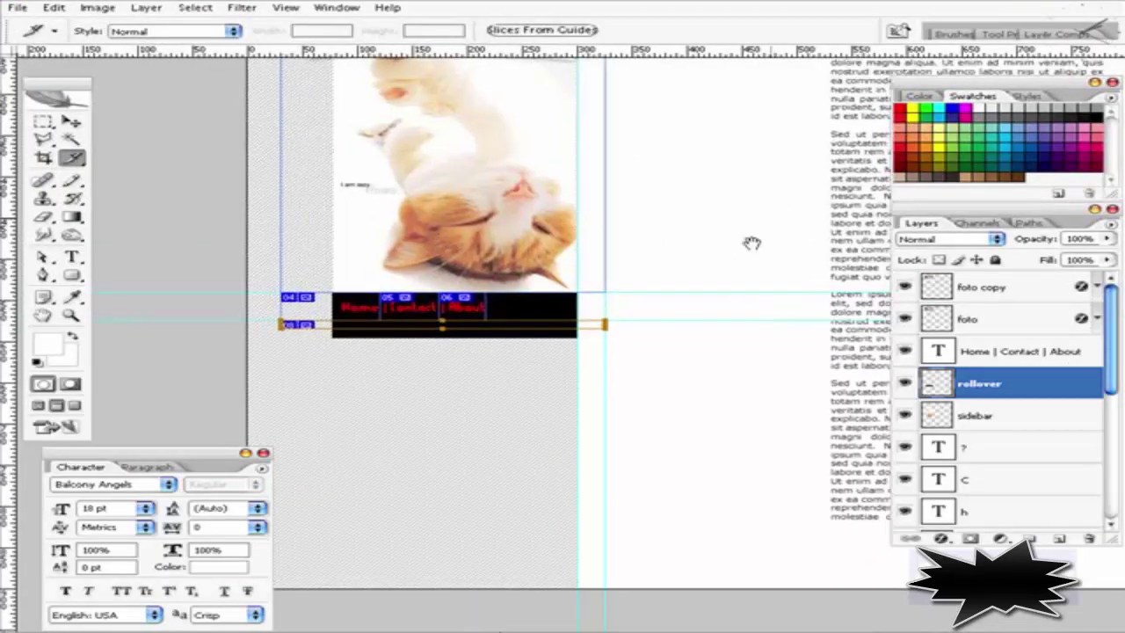
left_click_drag(747, 243, 589, 351)
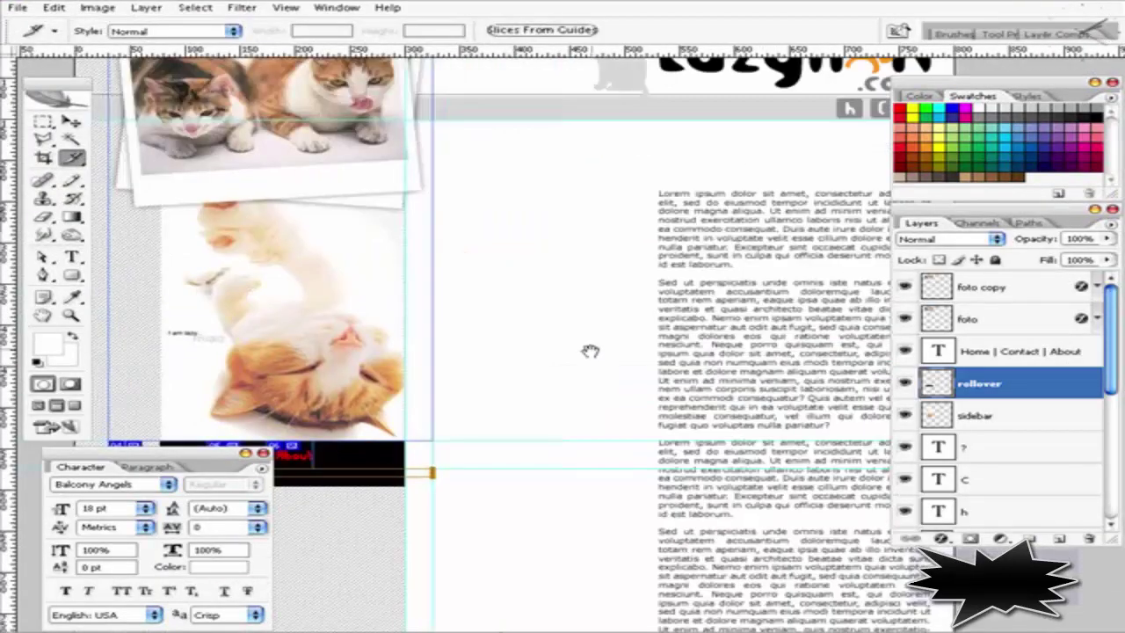
left_click_drag(7, 307, 624, 303)
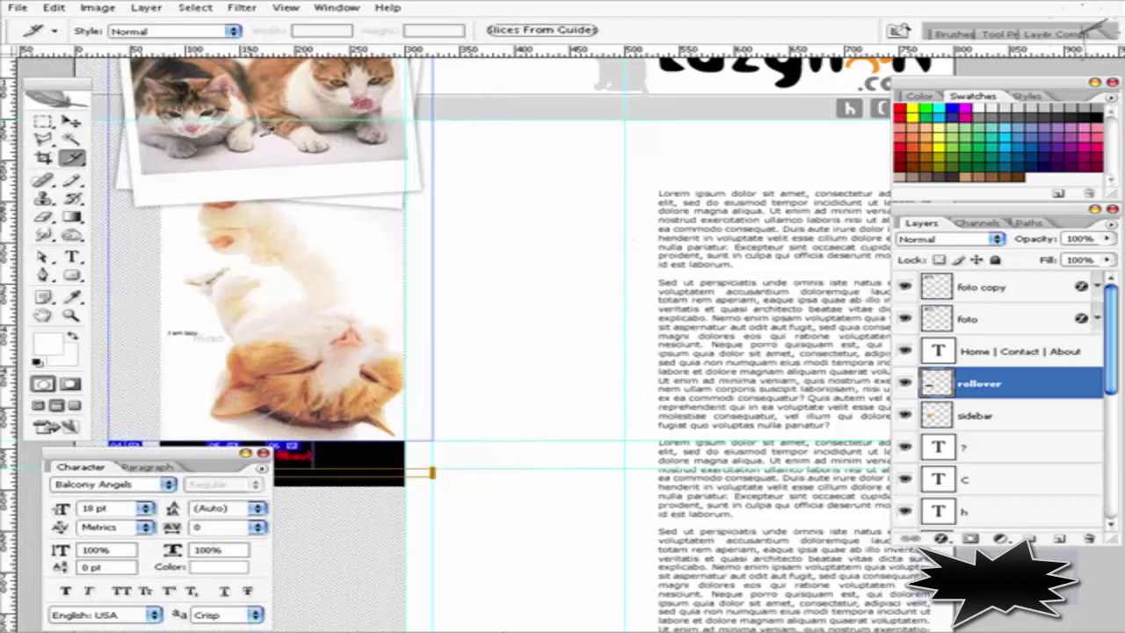
mouse_move(8, 281)
left_mouse_down()
mouse_move(457, 271)
mouse_move(448, 274)
left_mouse_up()
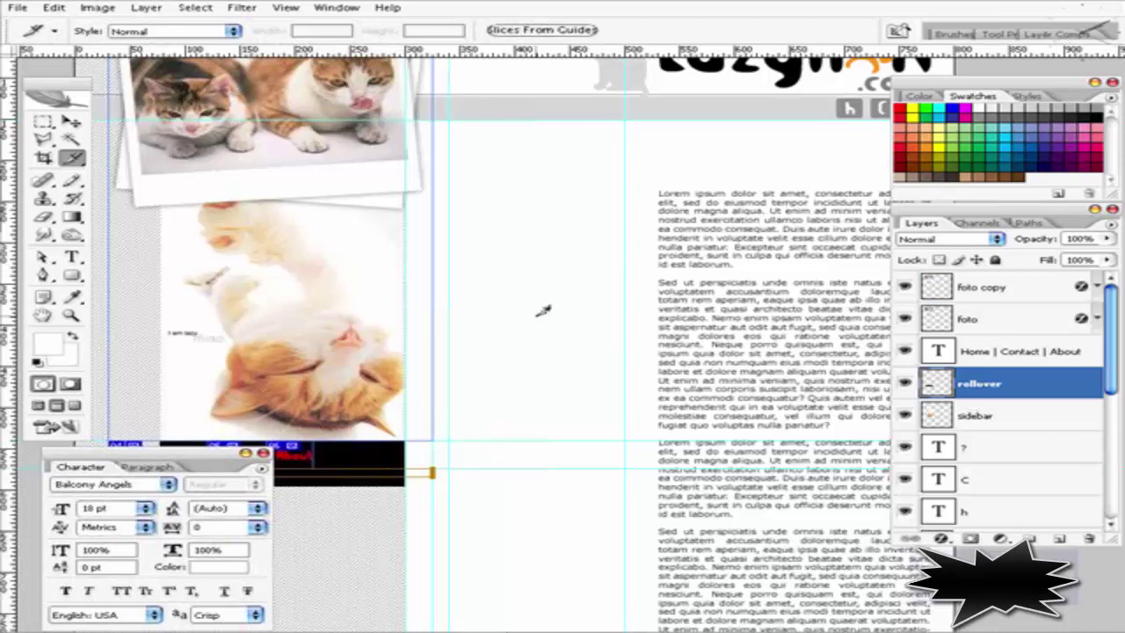
Create a new empty layer named 'bullet' and drag it above foto copy
left_click(1059, 538)
double_click(975, 385)
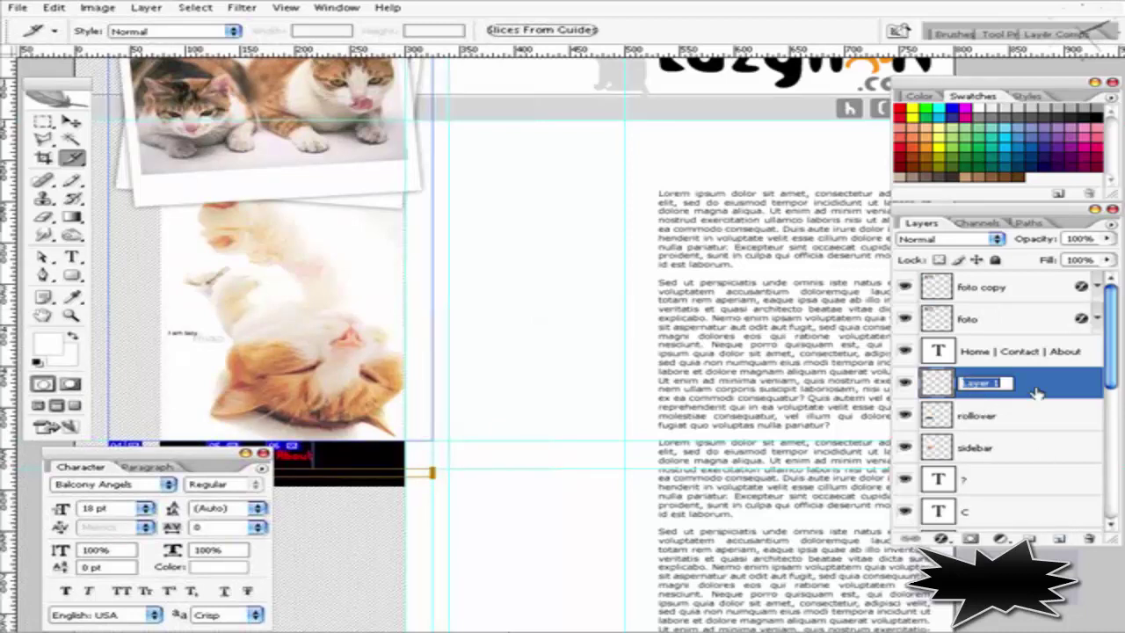
type("butt")
key("Return")
key("h")
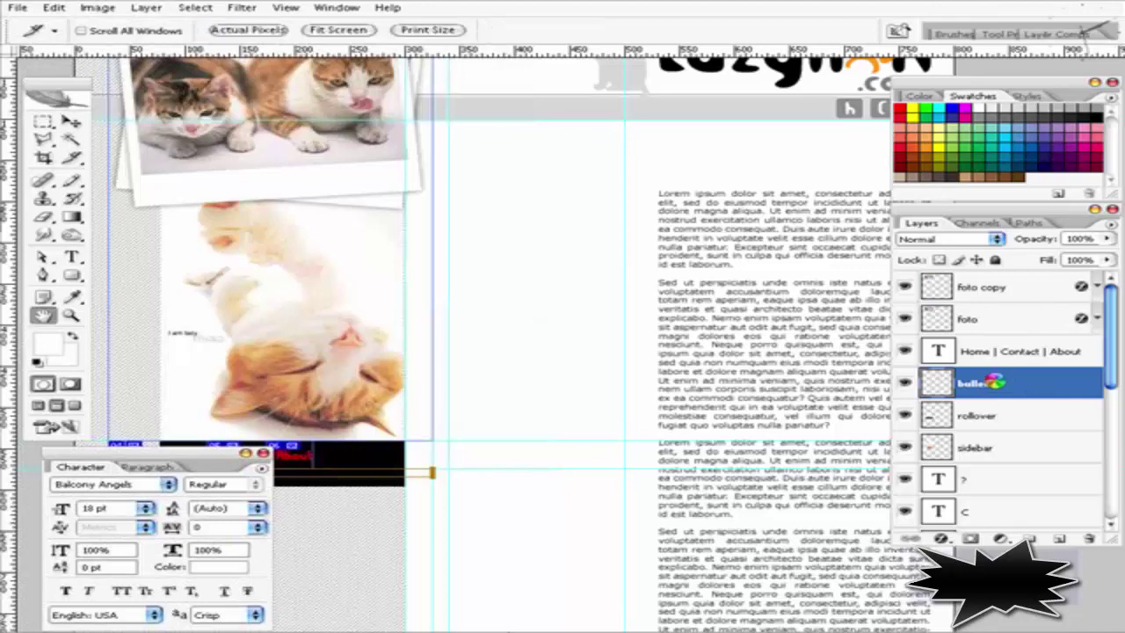
double_click(993, 381)
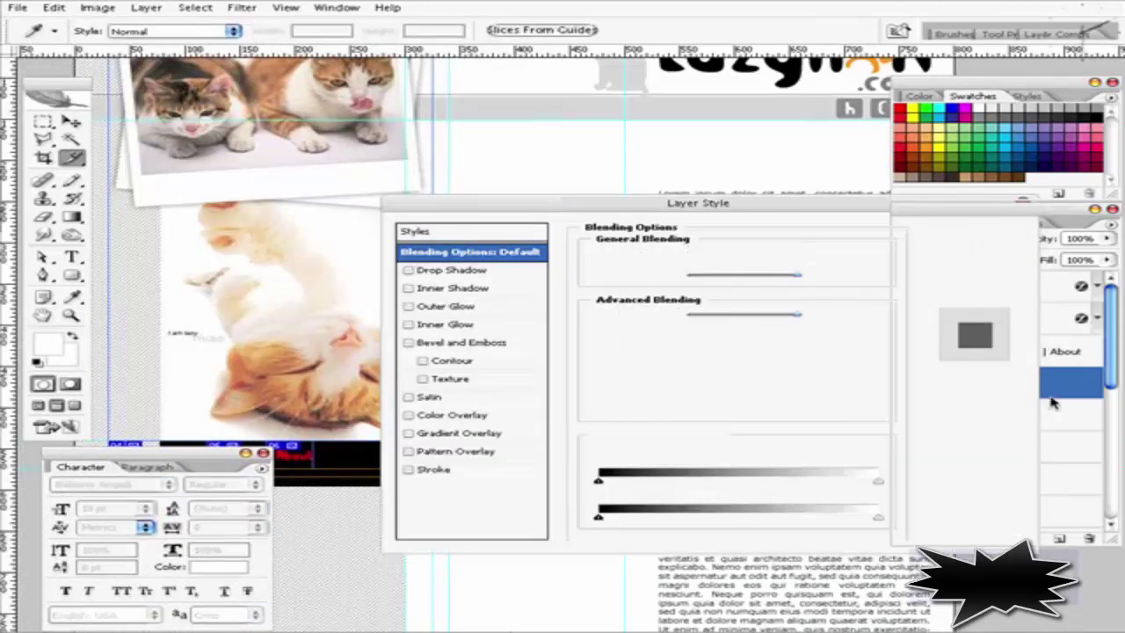
key("Escape")
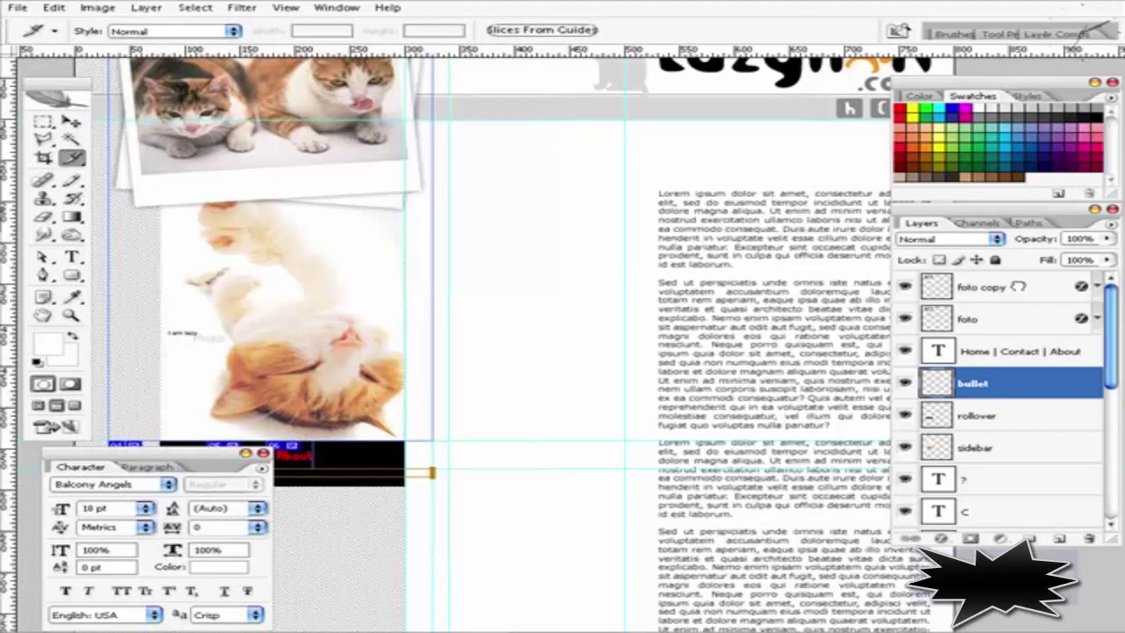
left_click_drag(1021, 360, 1032, 296)
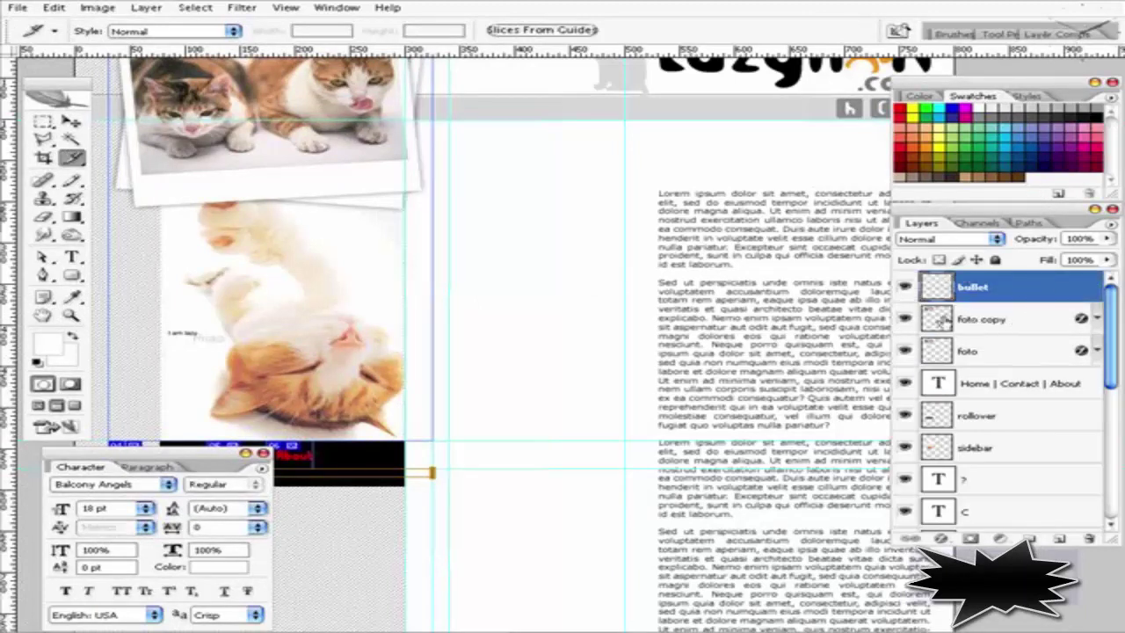
Draw a grey paw-print custom shape in the blank column left of the text
left_click(72, 276)
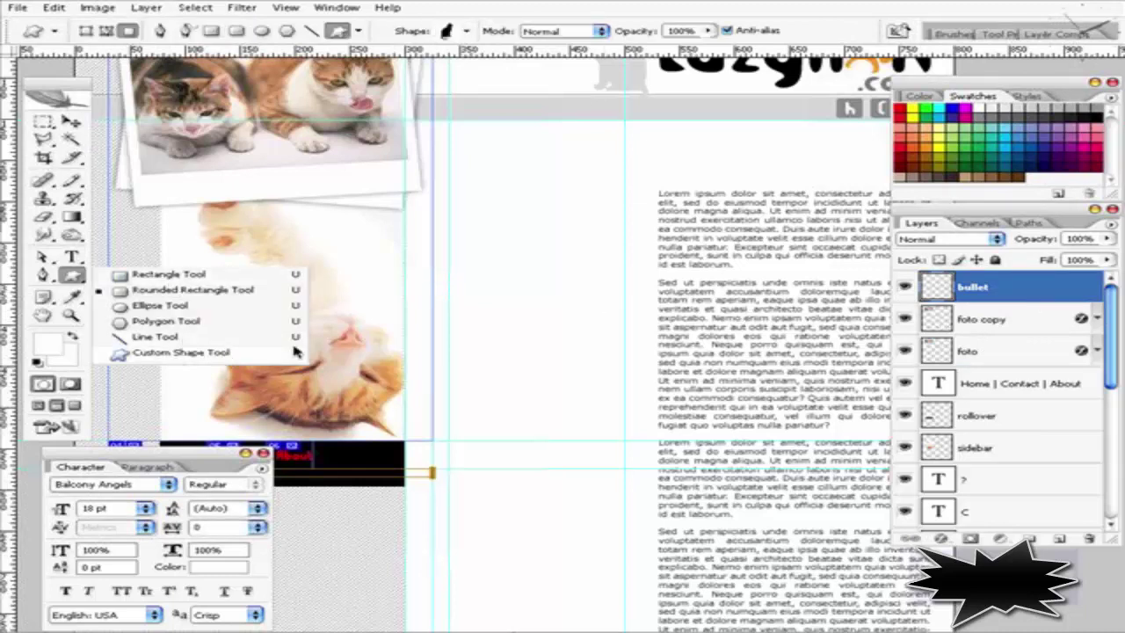
left_click(189, 369)
left_click(466, 31)
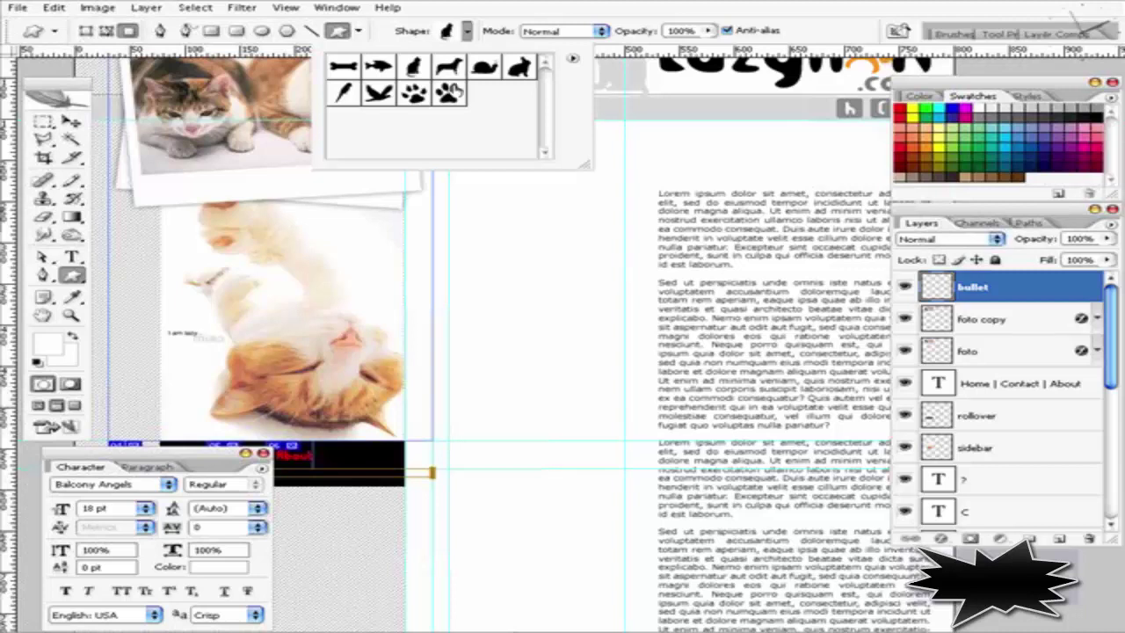
left_click(449, 93)
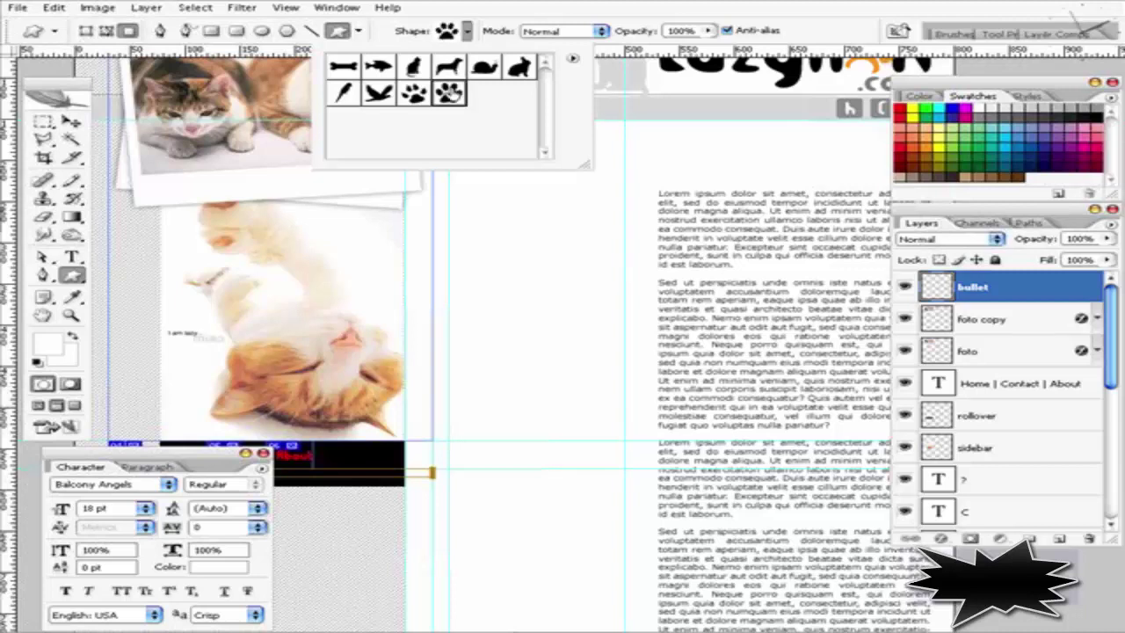
left_click(467, 31)
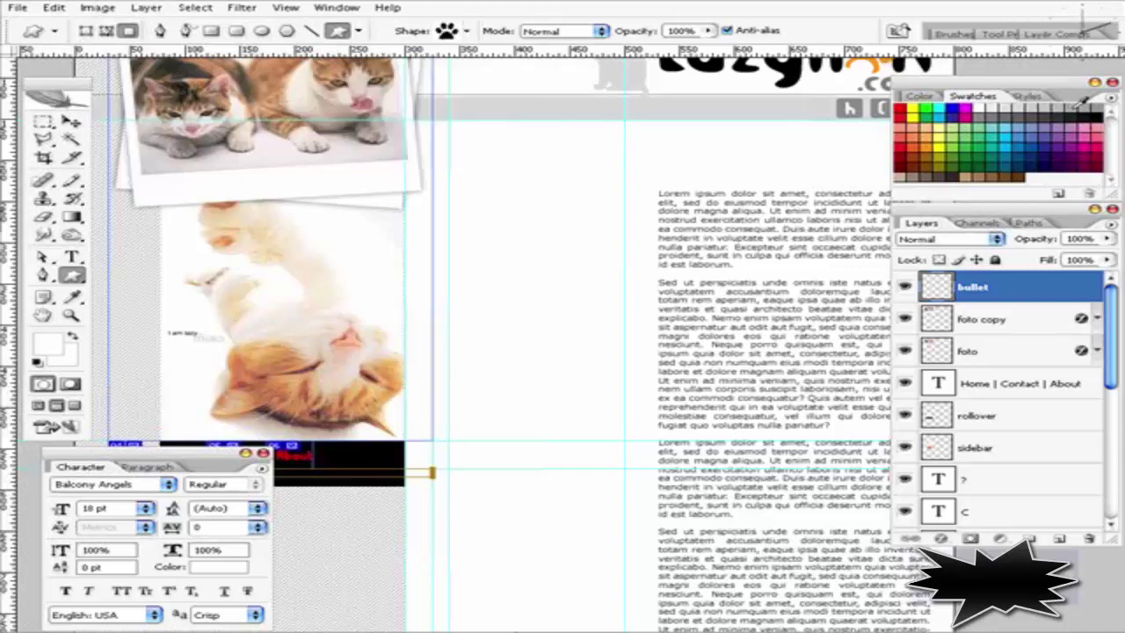
left_click(1075, 109)
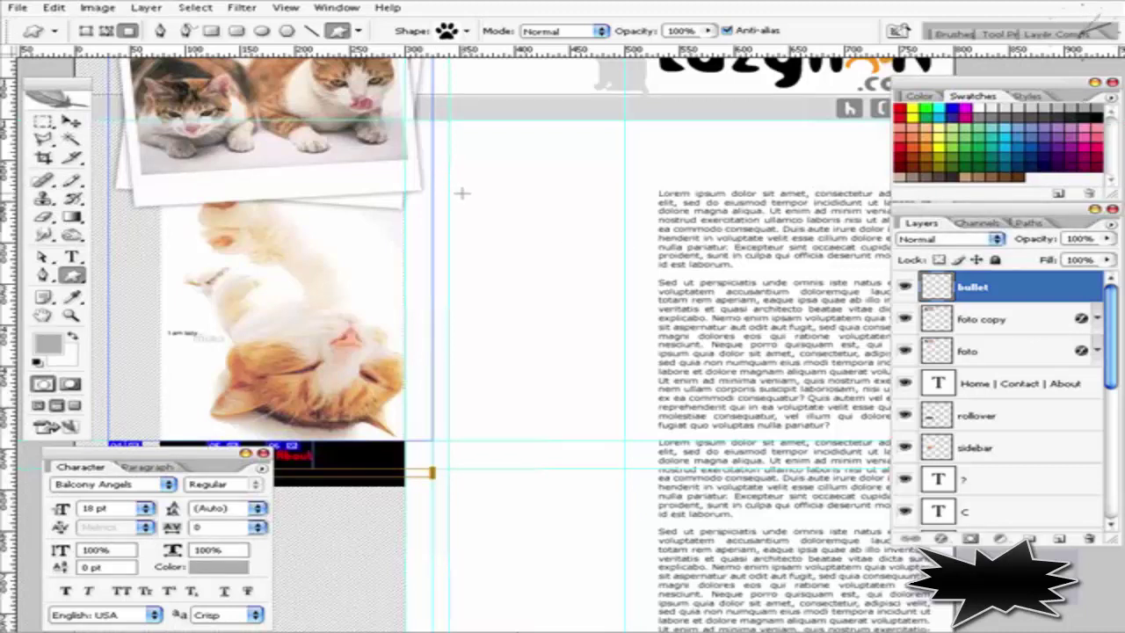
mouse_move(461, 192)
left_mouse_down()
mouse_move(494, 228)
mouse_move(478, 206)
left_mouse_up()
Nudge the paw into place, then rotate it about -15° and shrink it
key("v")
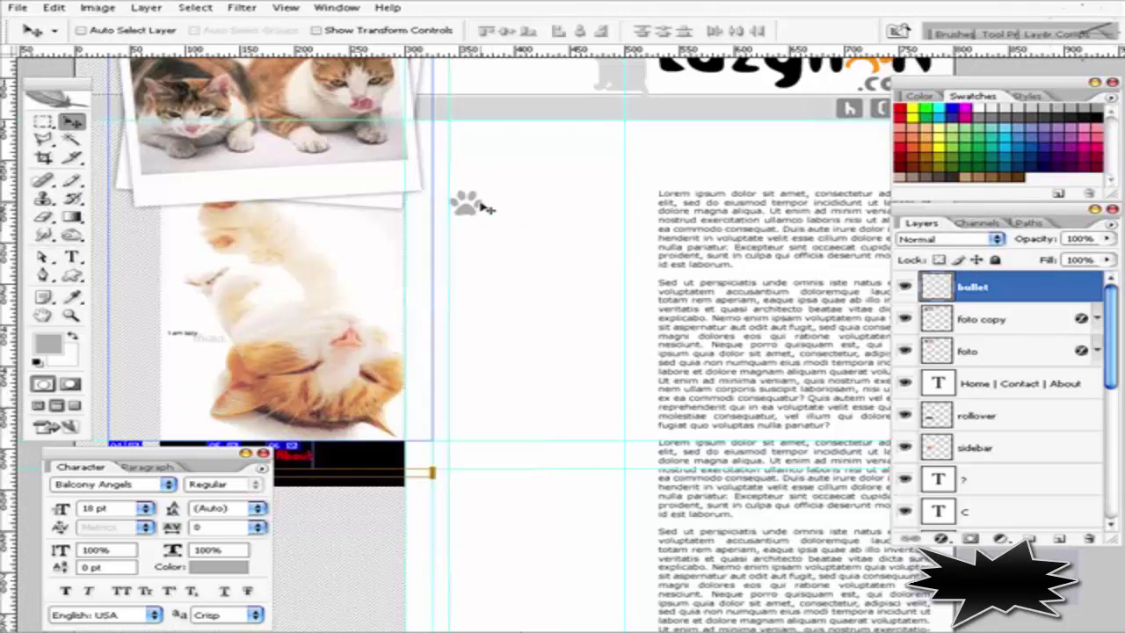
left_click_drag(486, 208, 488, 208)
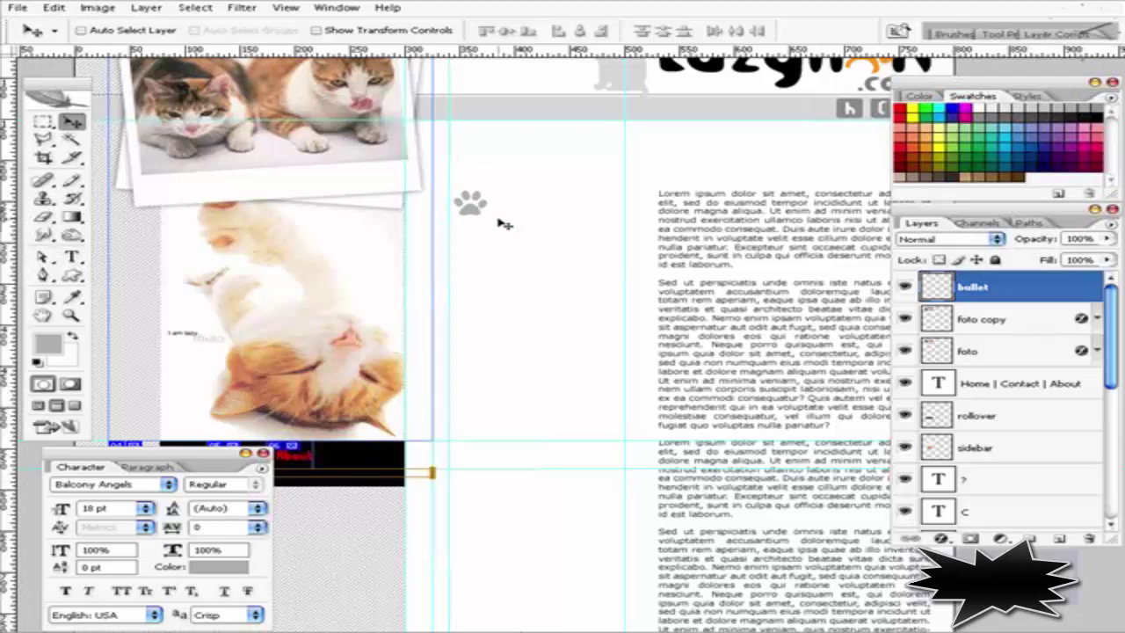
key("ctrl+t")
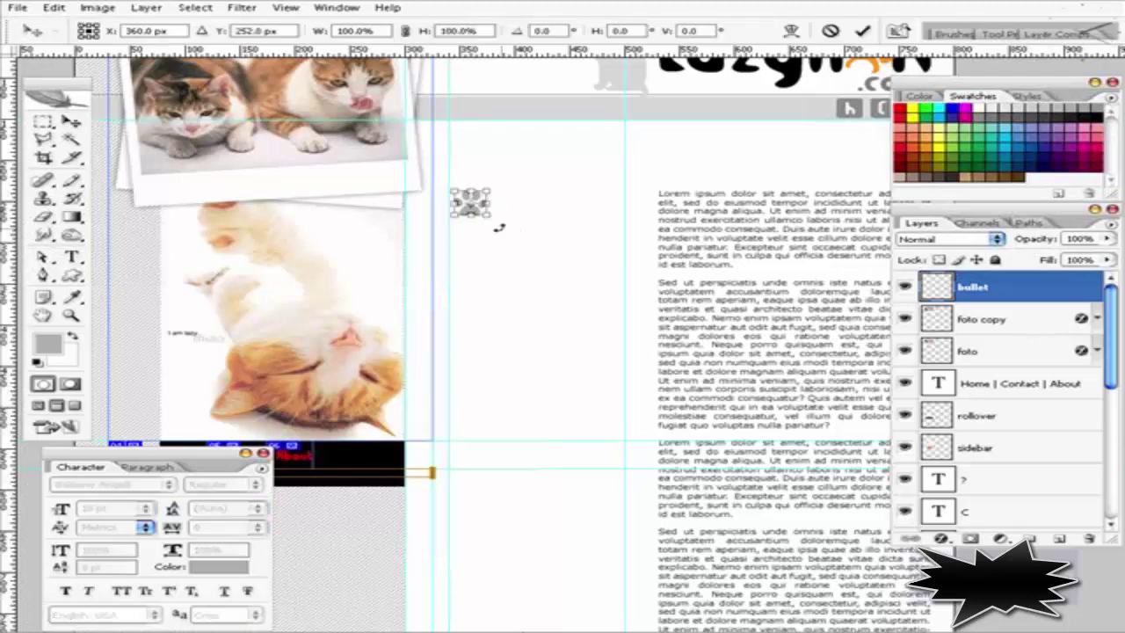
mouse_move(504, 228)
left_mouse_down()
mouse_move(508, 212)
mouse_move(494, 214)
left_mouse_up()
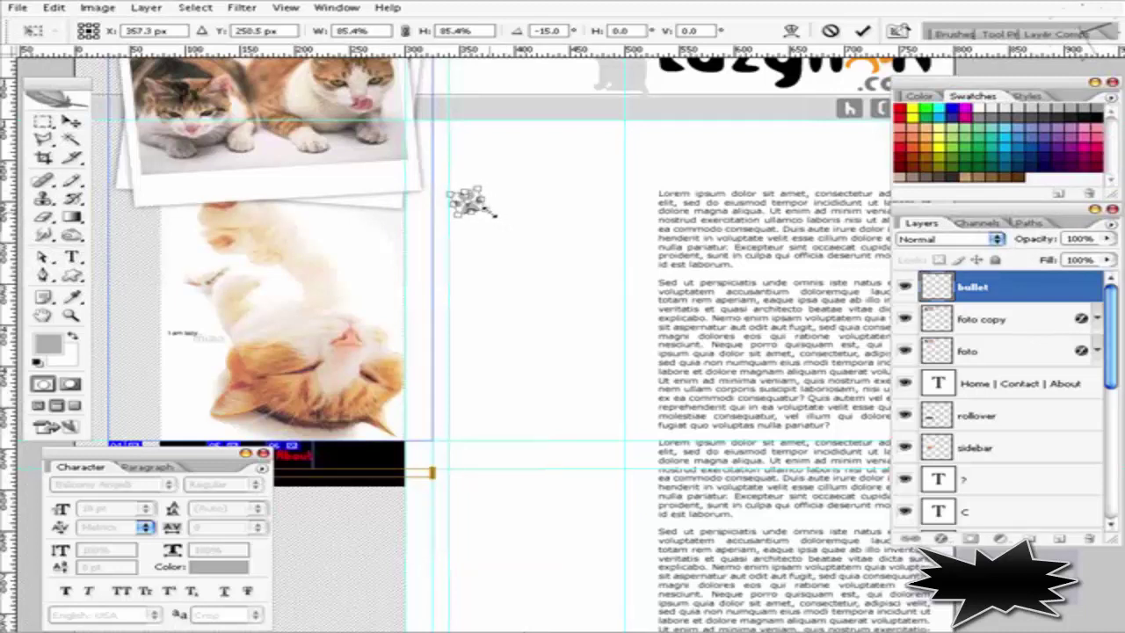
key("Return")
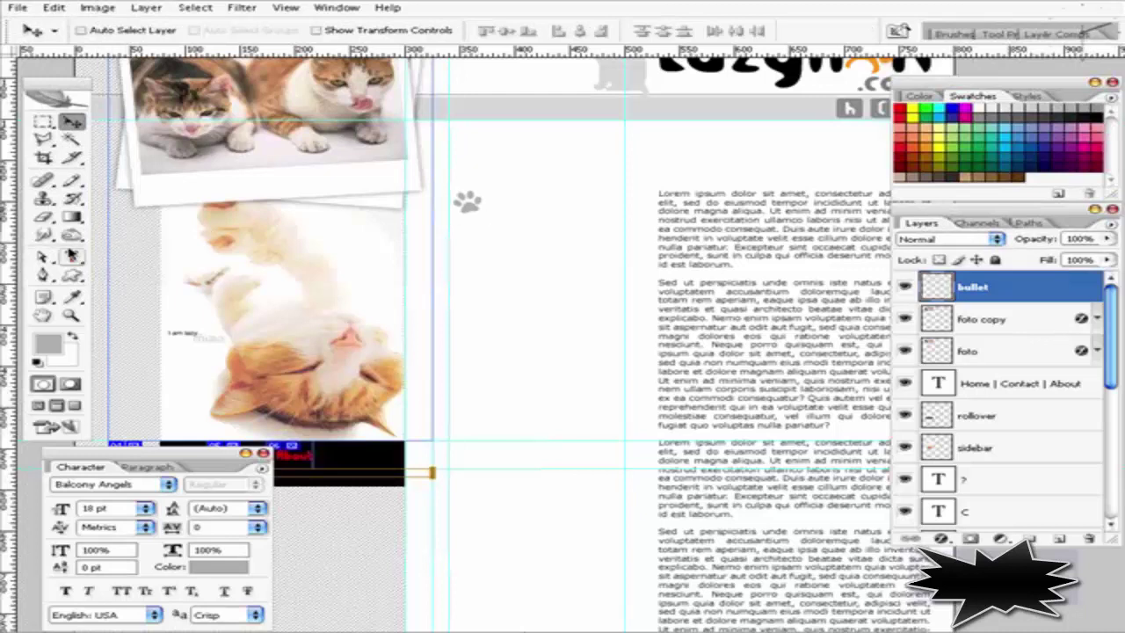
left_click(72, 255)
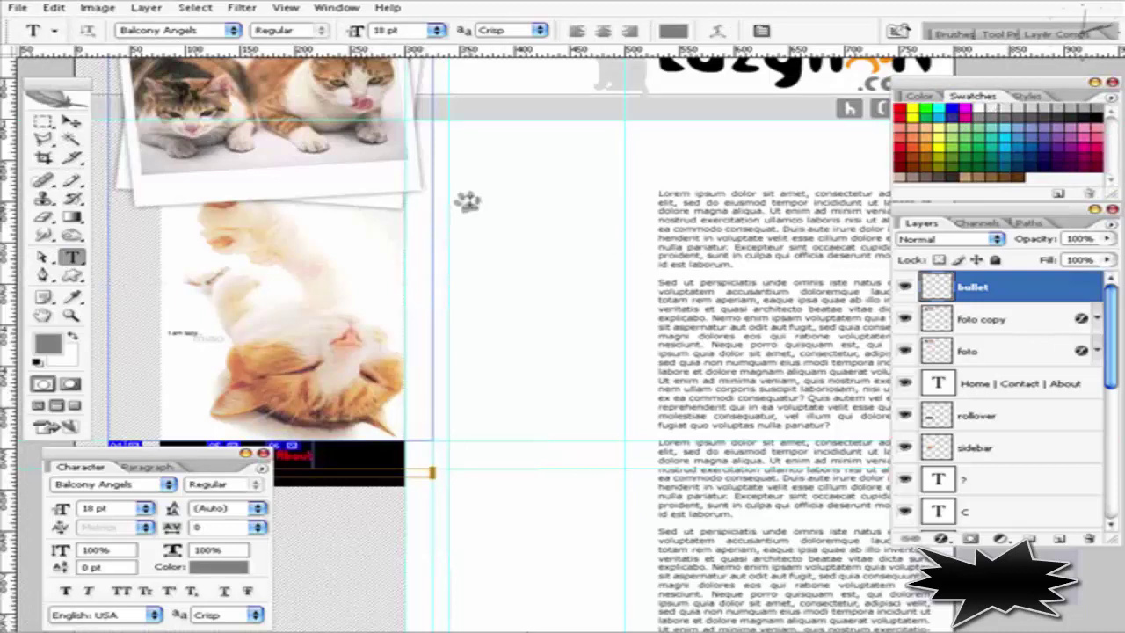
Type 'Arsip' in 30 pt next to the paw and move it closer
left_click(435, 32)
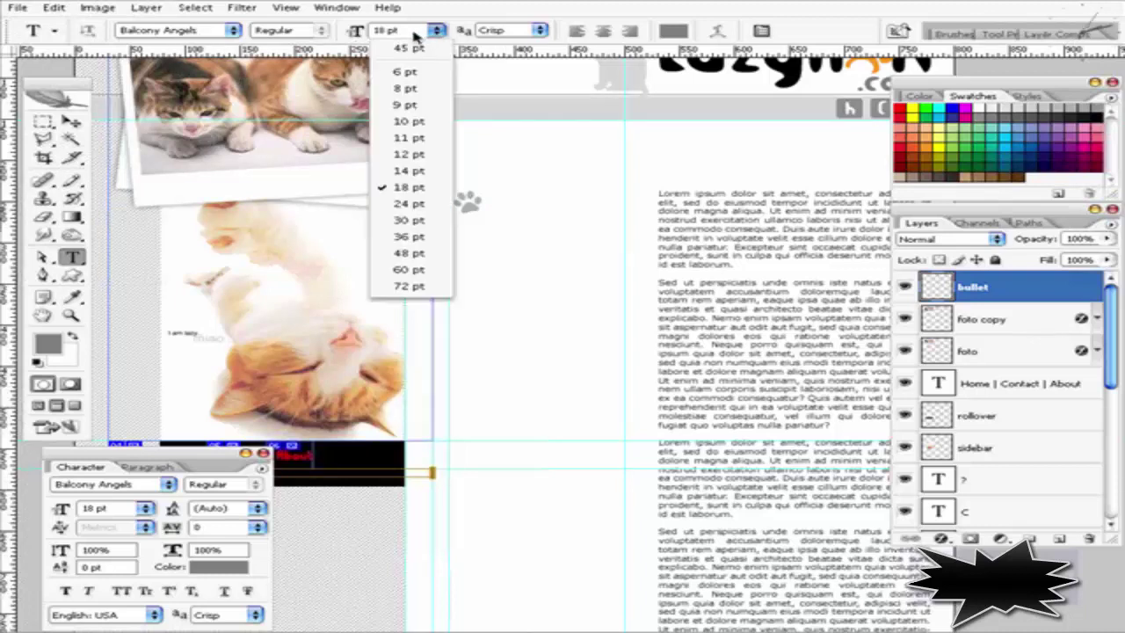
left_click(414, 32)
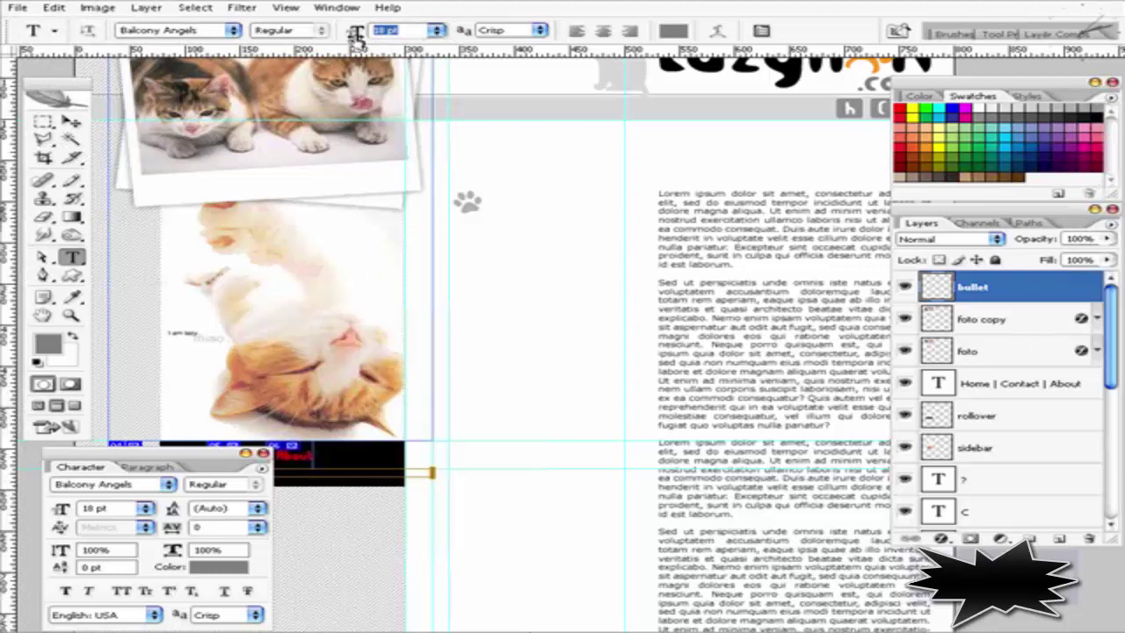
type("30")
key("Return")
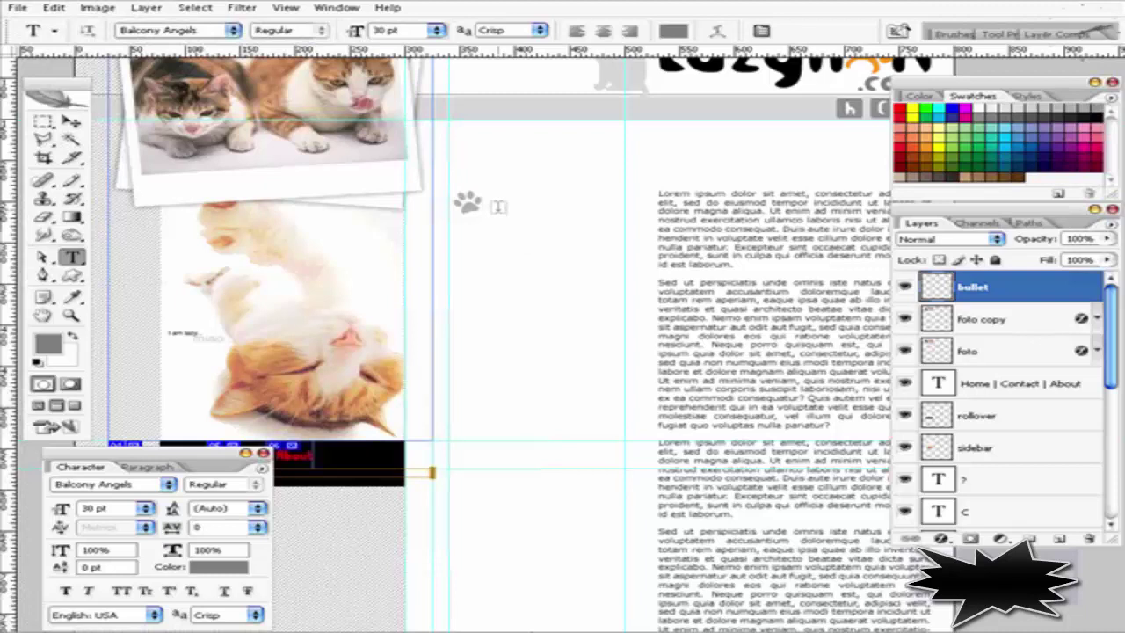
left_click(497, 208)
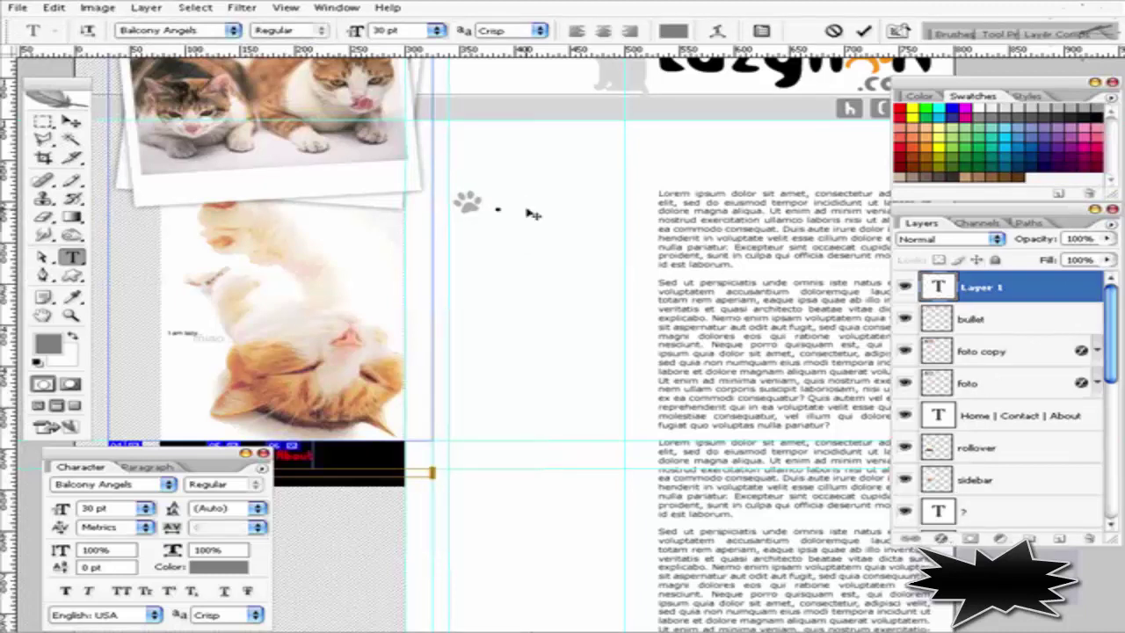
type("a")
type("rsip")
key("ctrl+Return")
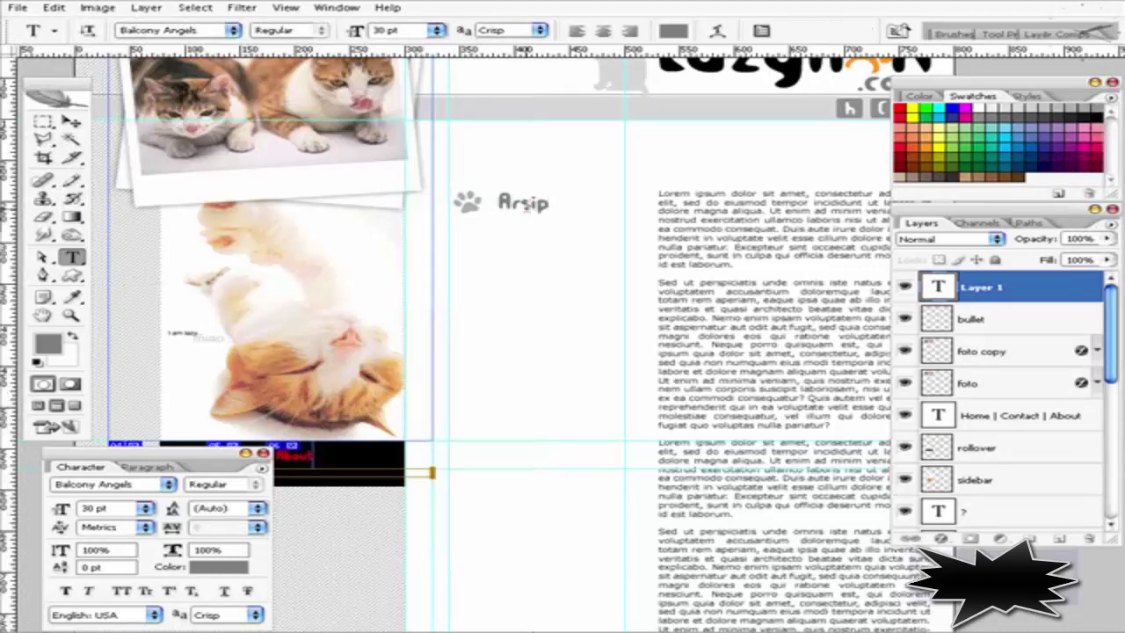
key("v")
left_click_drag(552, 207, 534, 211)
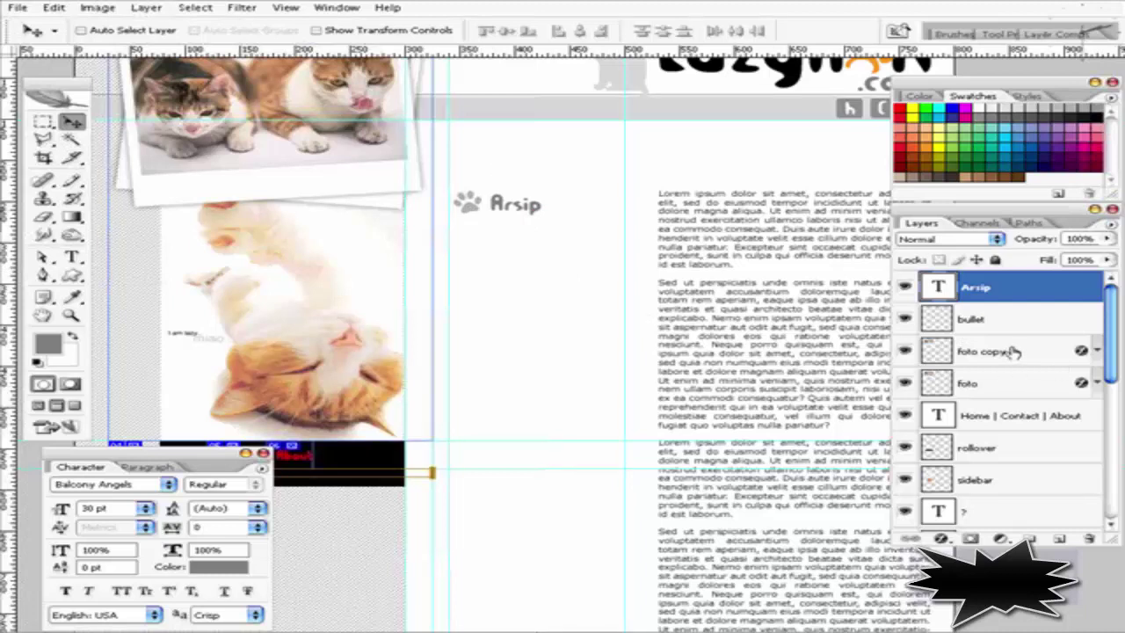
Duplicate the paw and Arsip line below and retype the copy as 'Galeri Foto'
left_click(992, 320, "shift")
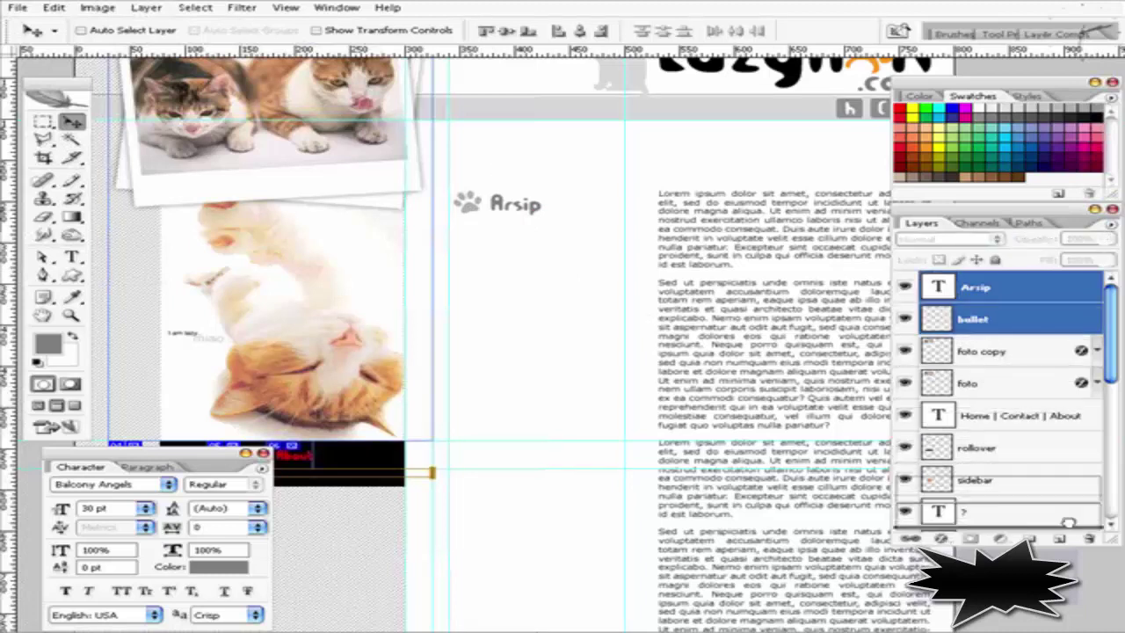
left_click_drag(1061, 537, 1059, 538)
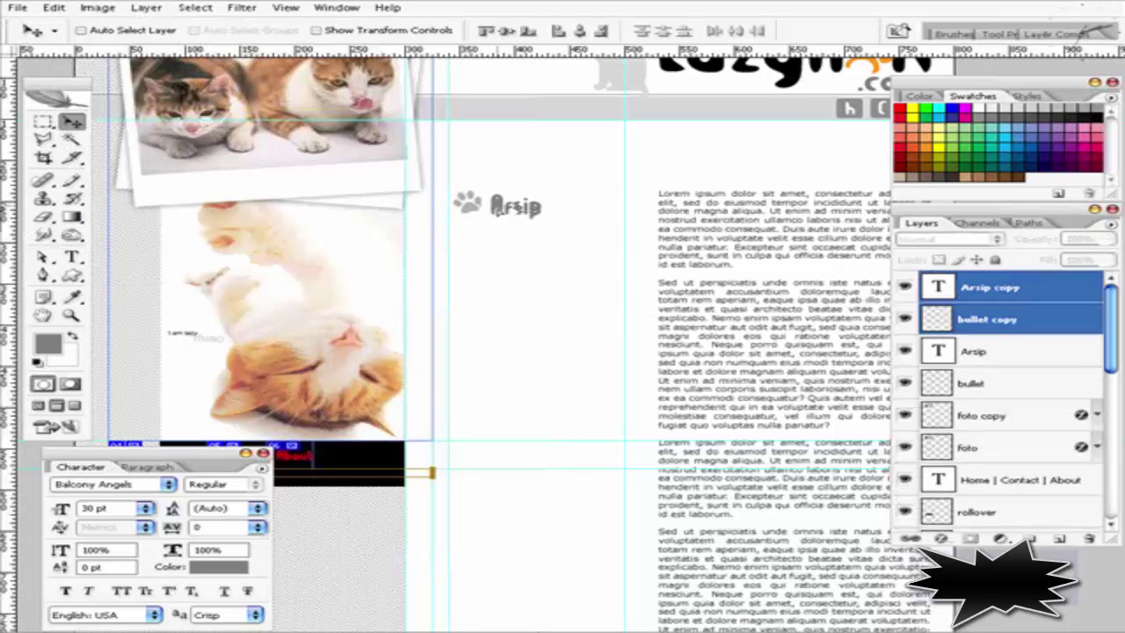
left_click_drag(496, 206, 495, 230)
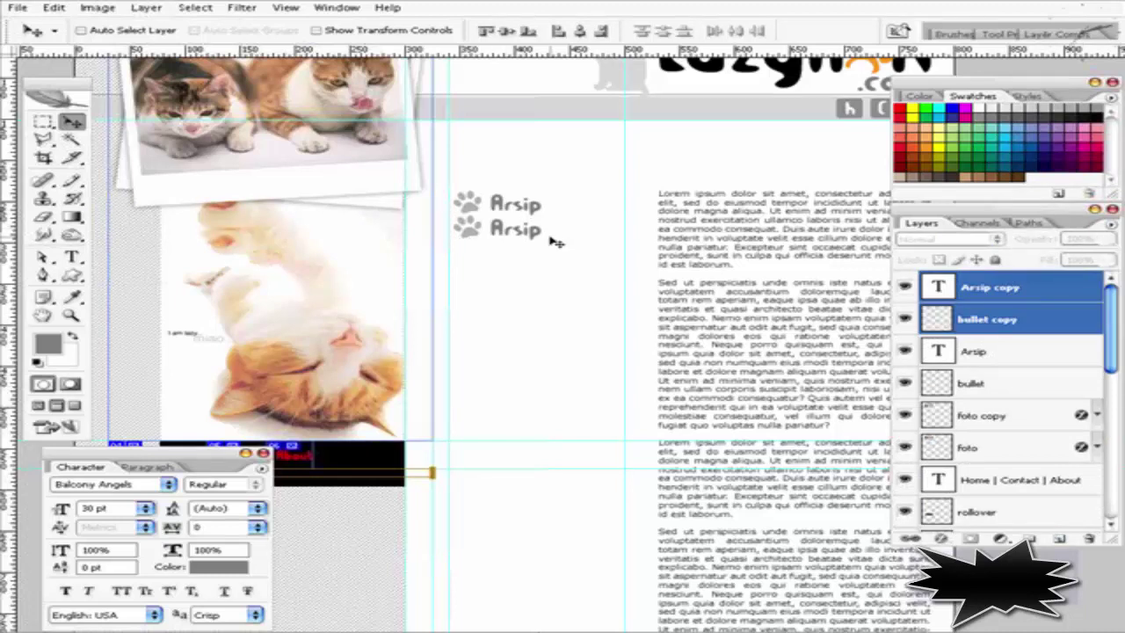
key("t")
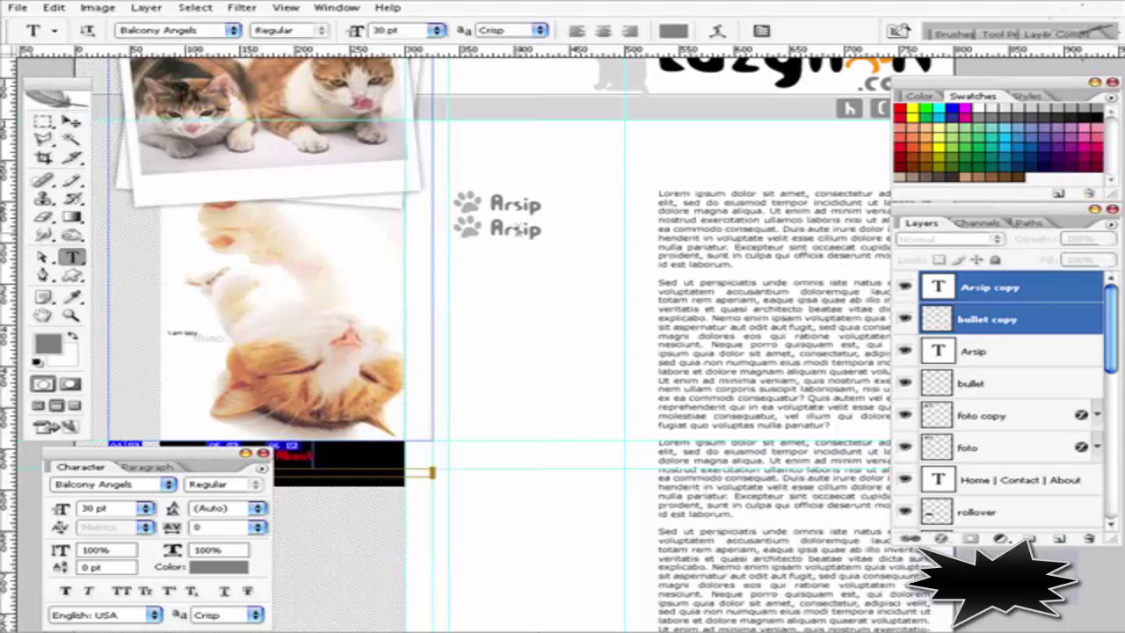
double_click(516, 228)
type("G")
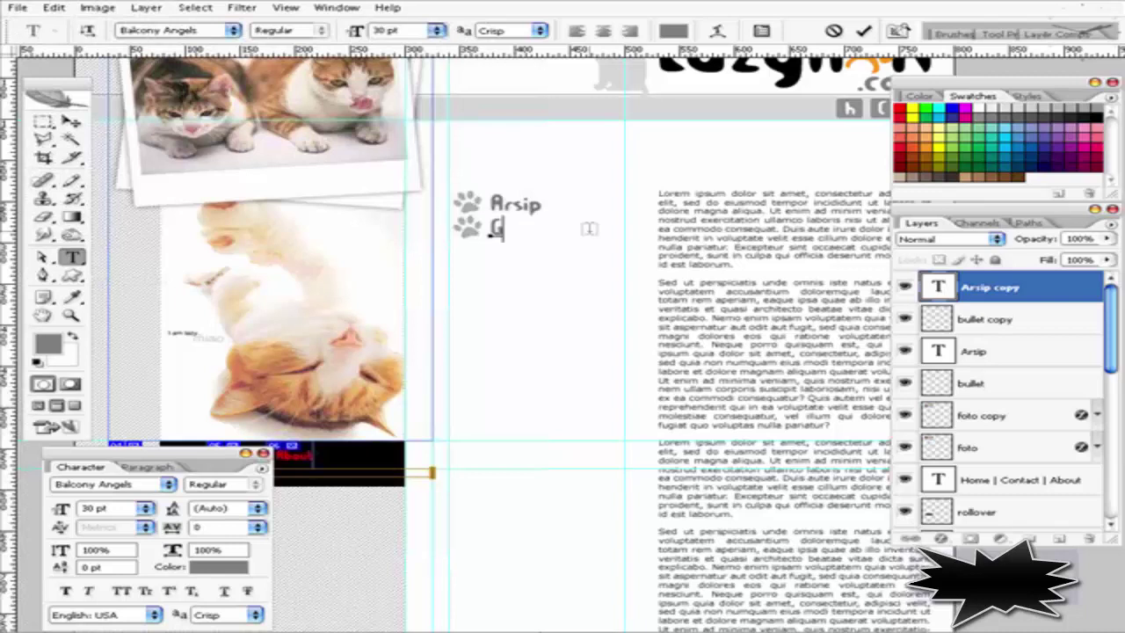
type("alleri Foto")
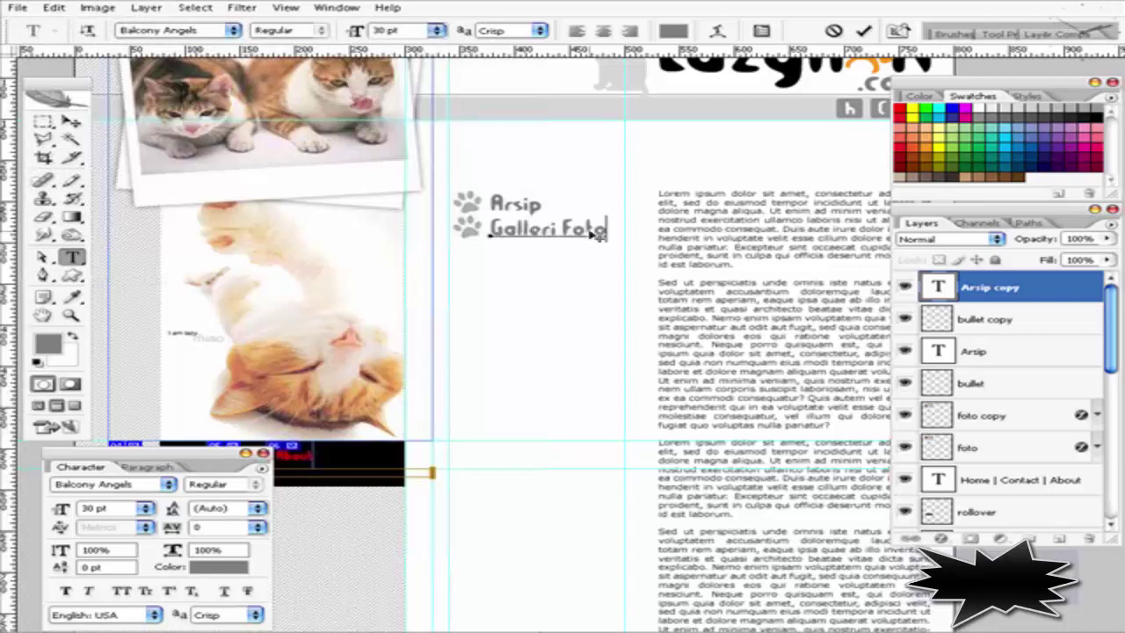
key("ctrl+a")
key("BackSpace")
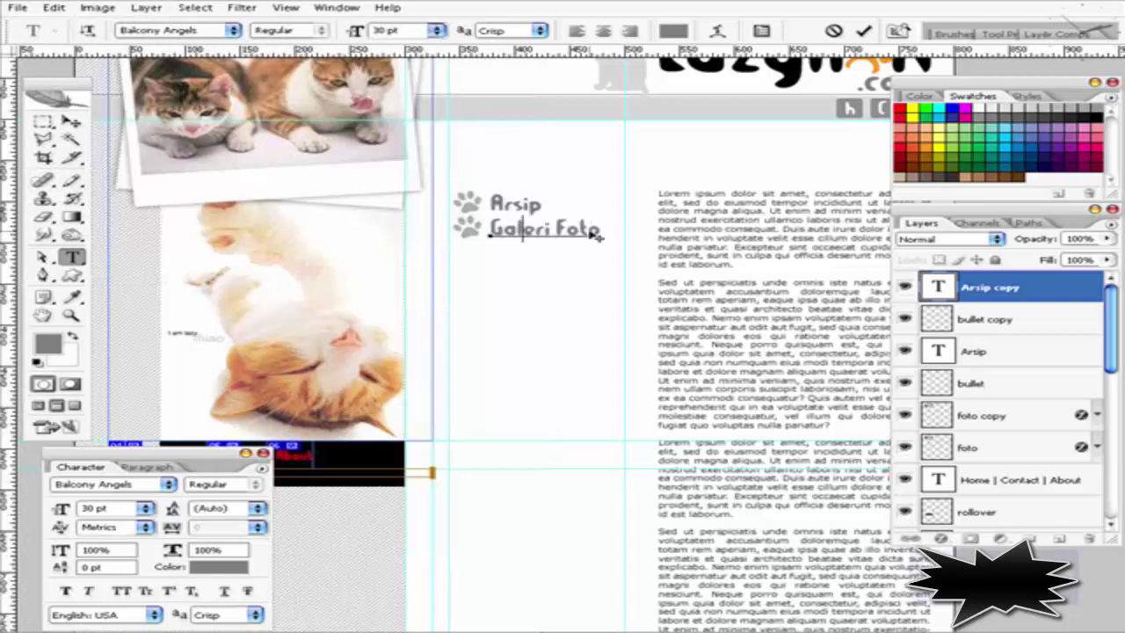
key("ctrl+a")
key("ctrl+Return")
Duplicate the Galeri Foto line and paw as a third line and even the spacing
key("v")
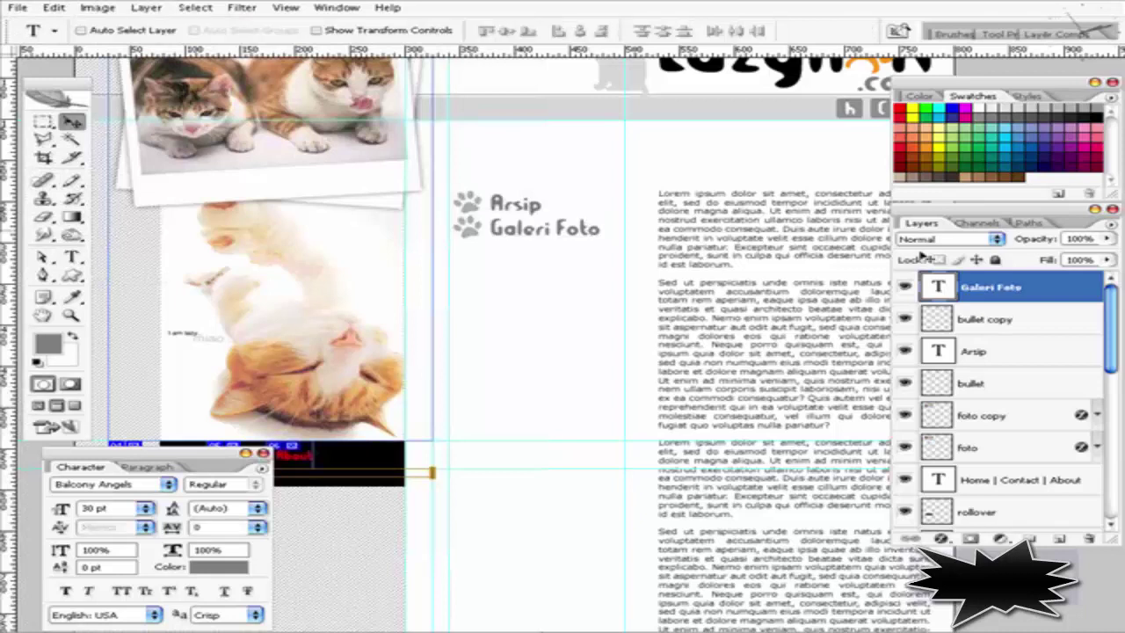
left_click(998, 320, "shift")
mouse_move(999, 320)
left_mouse_down()
mouse_move(1067, 505)
mouse_move(1059, 538)
left_mouse_up()
left_click_drag(497, 234, 497, 264)
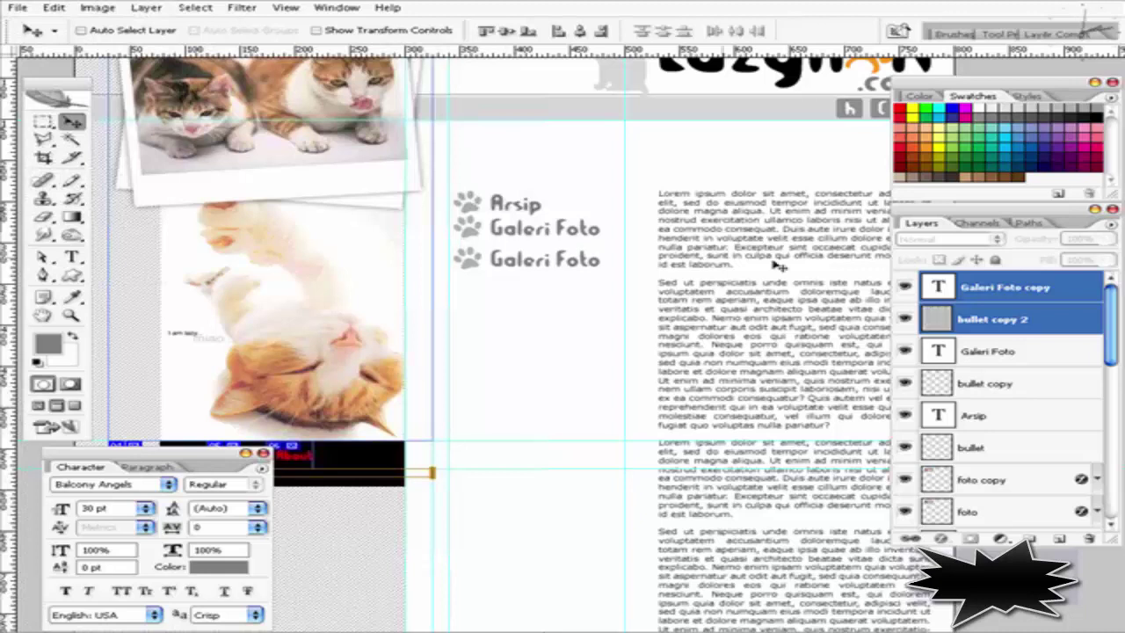
left_click(980, 353)
left_click(988, 384, "shift")
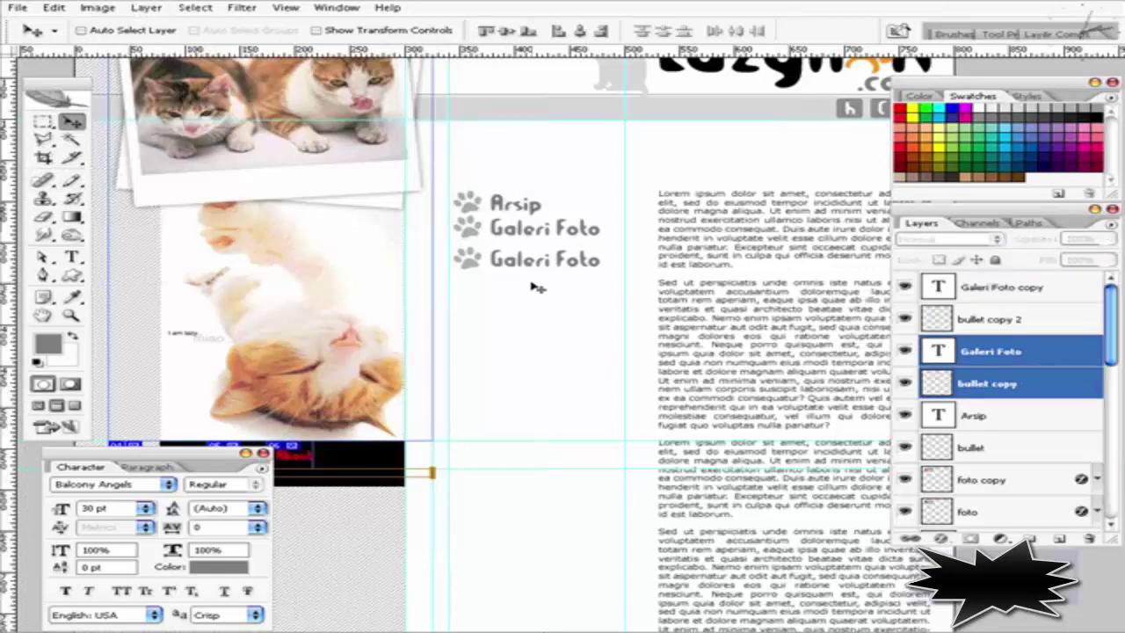
left_click_drag(525, 230, 523, 236)
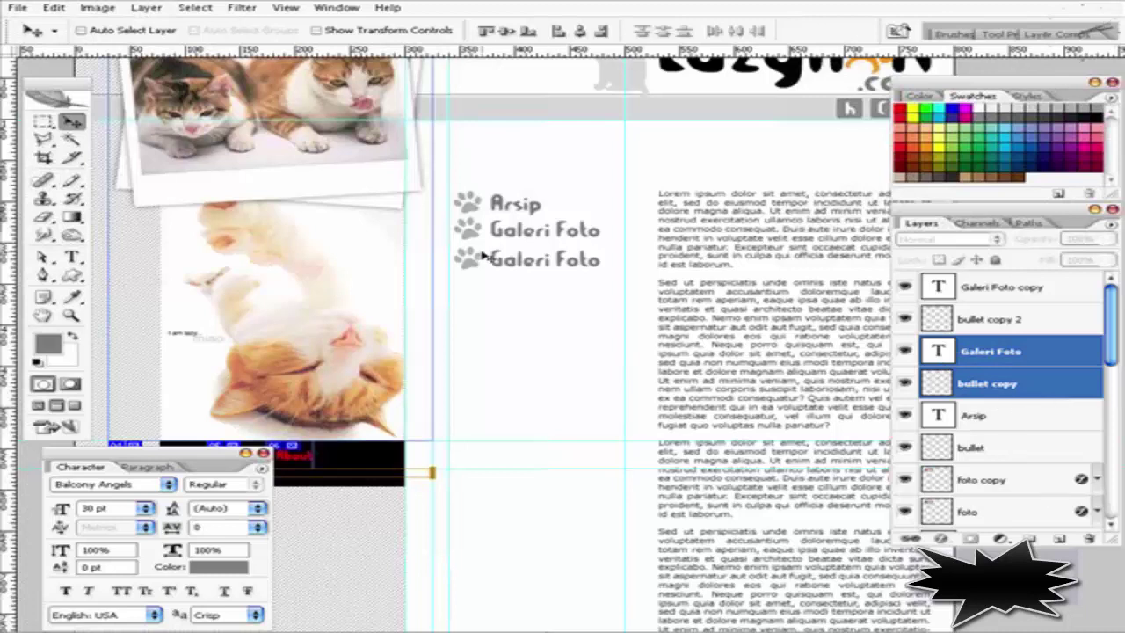
key("Down")
key("Down")
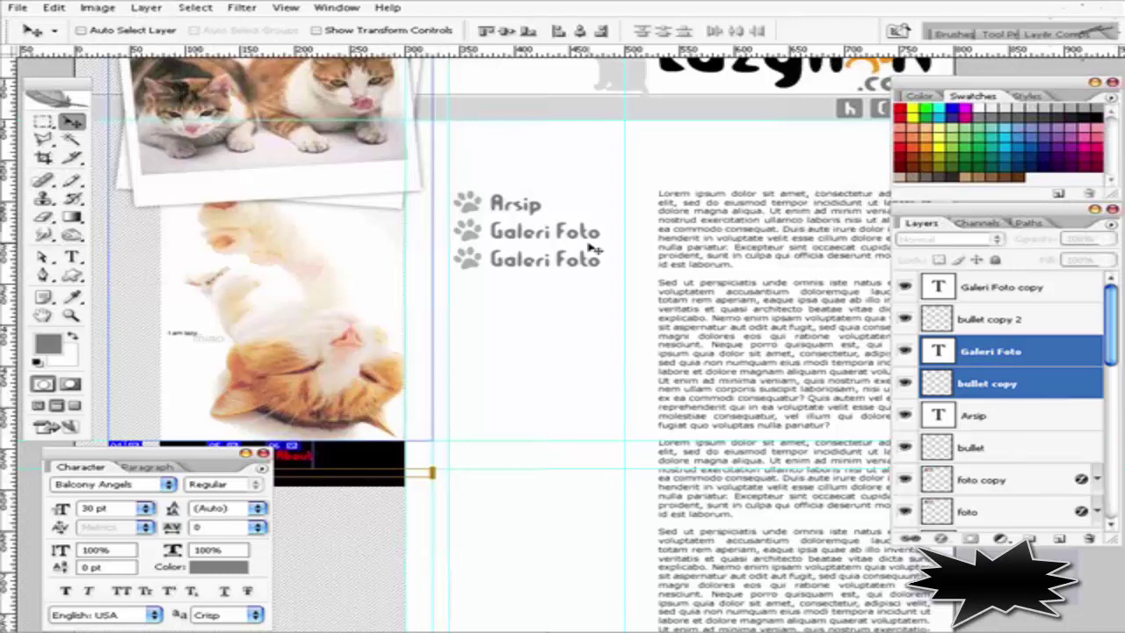
Retype the third menu line as 'Gadgets'
left_click(1019, 293)
key("t")
left_click(524, 263)
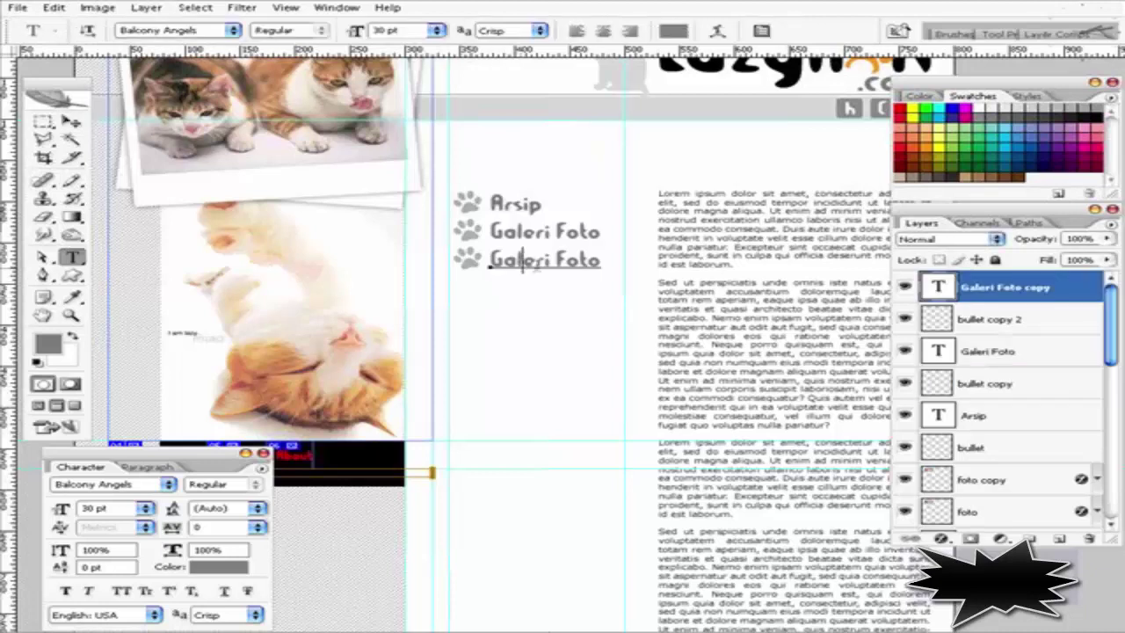
left_click(600, 264)
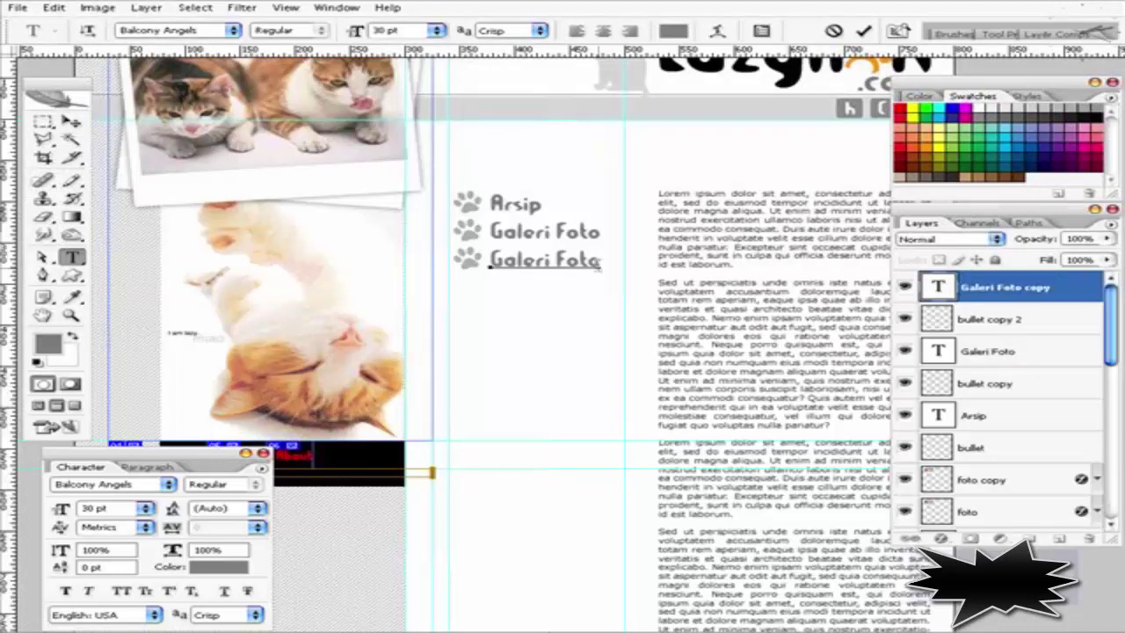
key("ctrl+a")
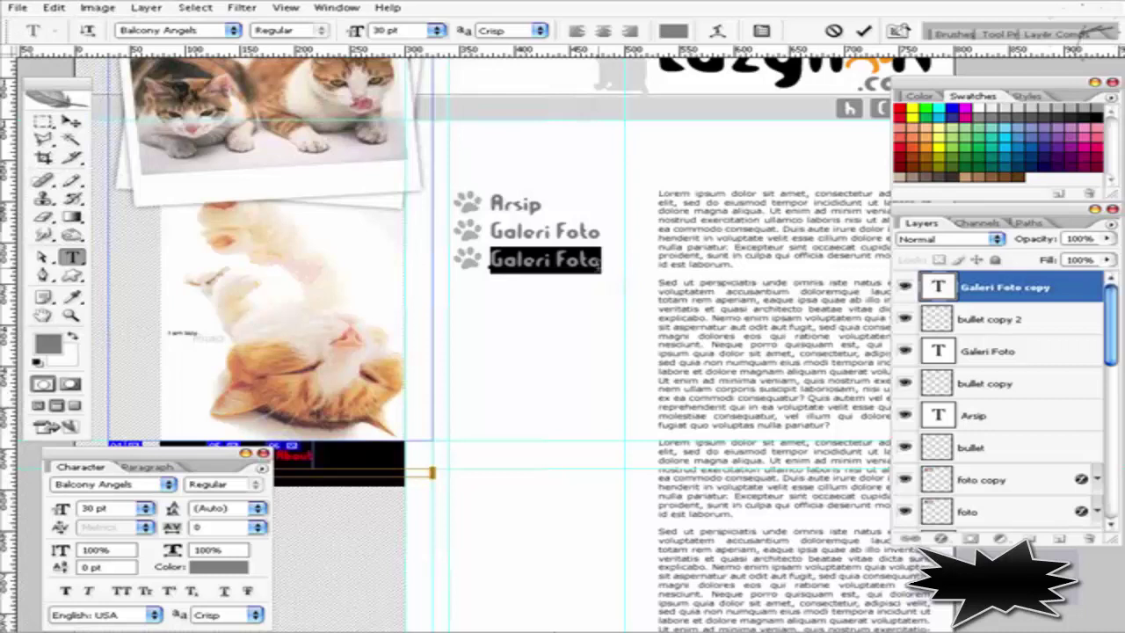
type("Gadgets")
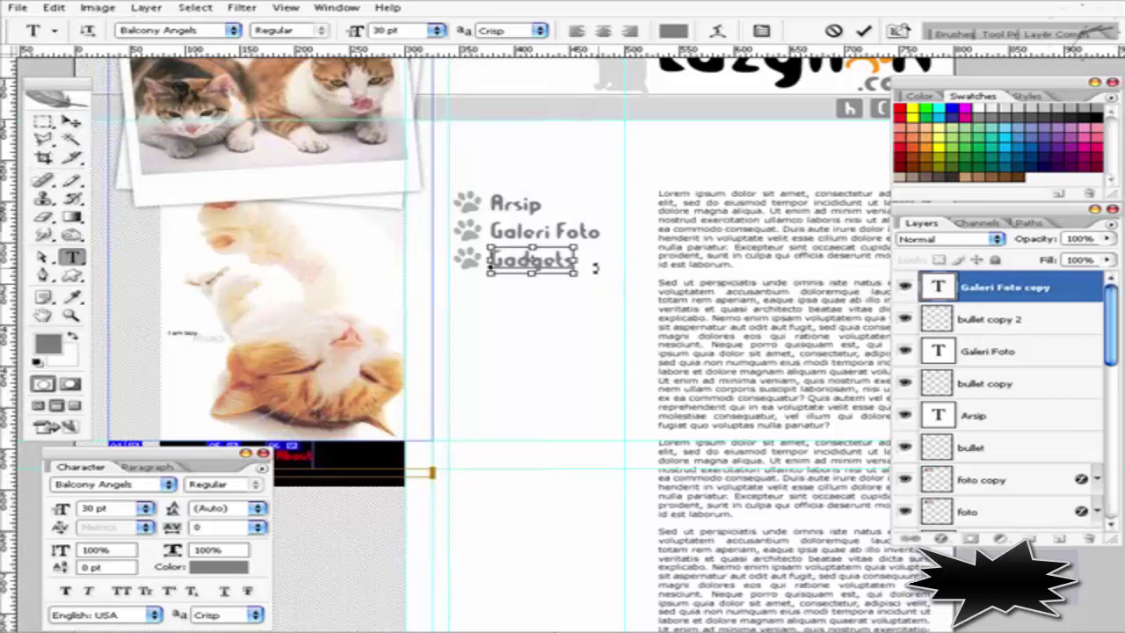
key("ctrl+Return")
Duplicate the Gadgets line and paw below it and retype it as 'Buku Tamu'
key("v")
left_click(987, 321, "shift")
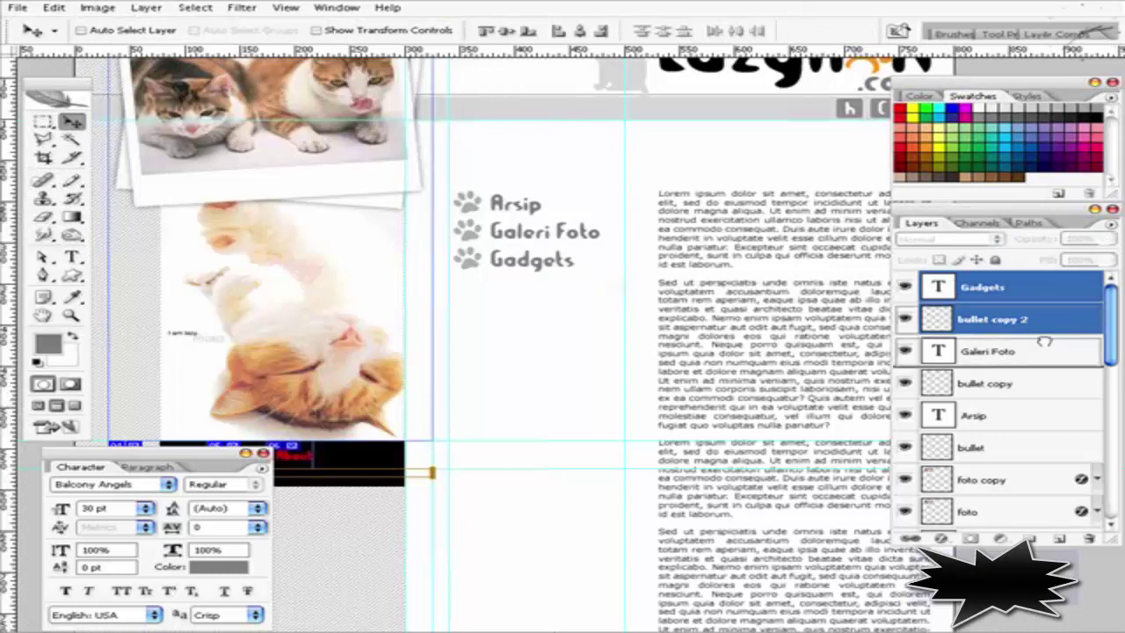
mouse_move(986, 320)
left_mouse_down()
mouse_move(1063, 496)
mouse_move(1059, 538)
left_mouse_up()
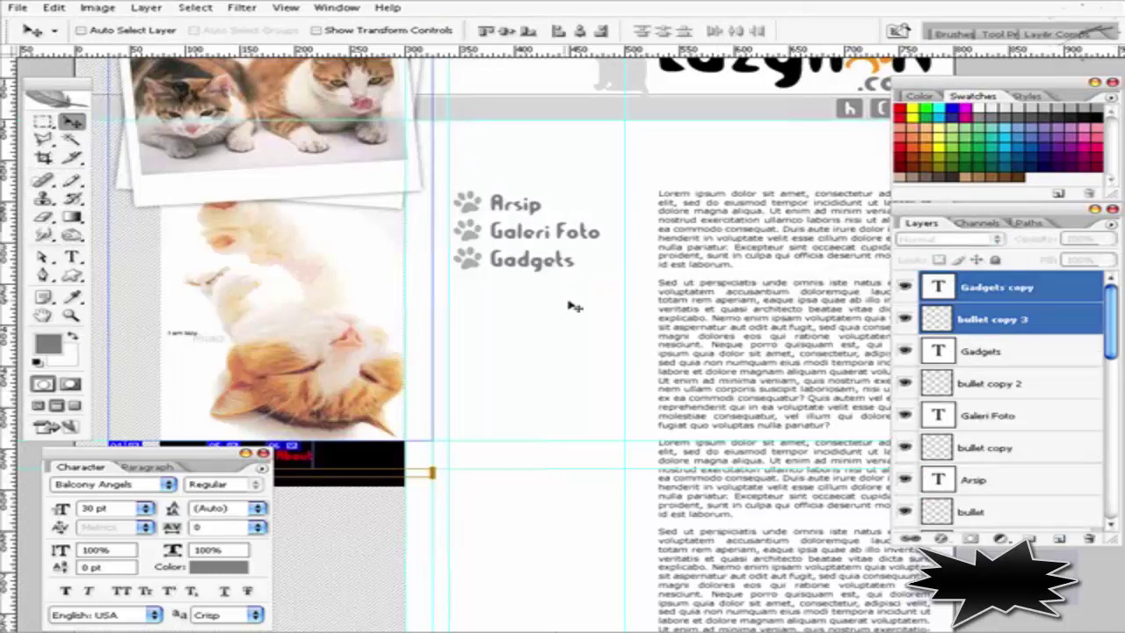
left_click_drag(542, 266, 539, 291)
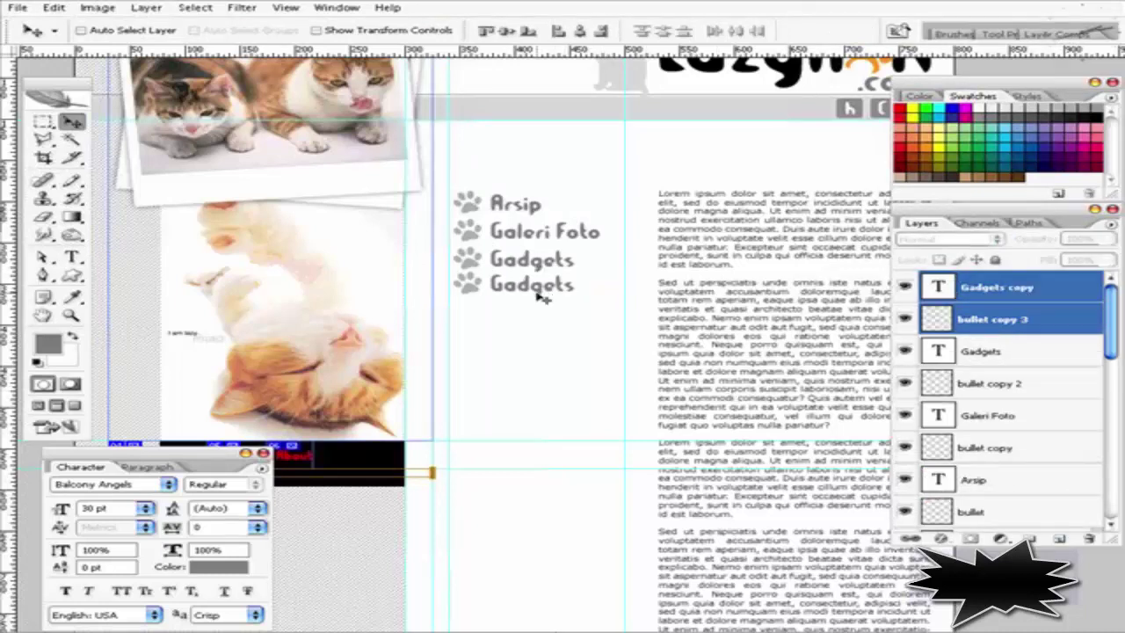
key("Down")
key("Down")
key("Down")
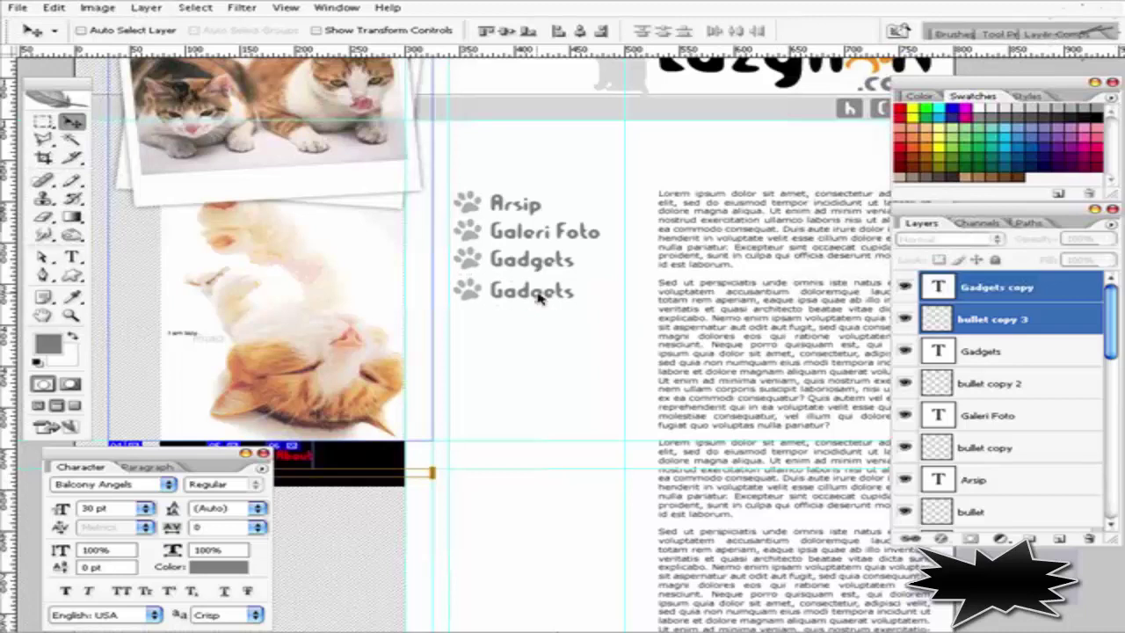
key("t")
left_click(534, 291)
double_click(534, 291)
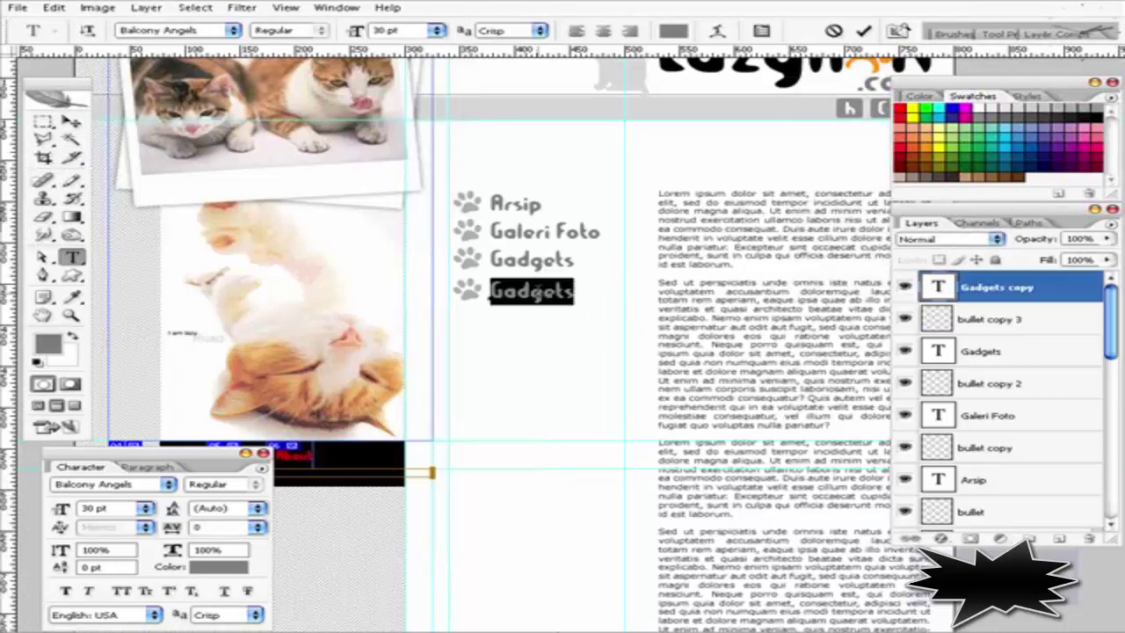
type("Buku")
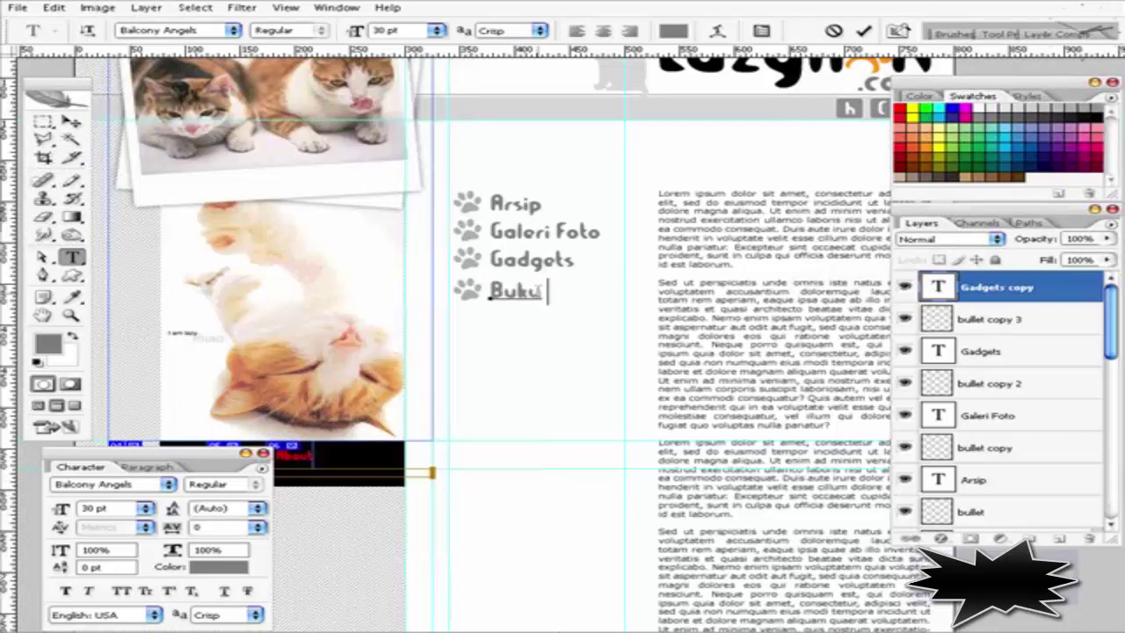
type(" Tamu")
key("ctrl+Return")
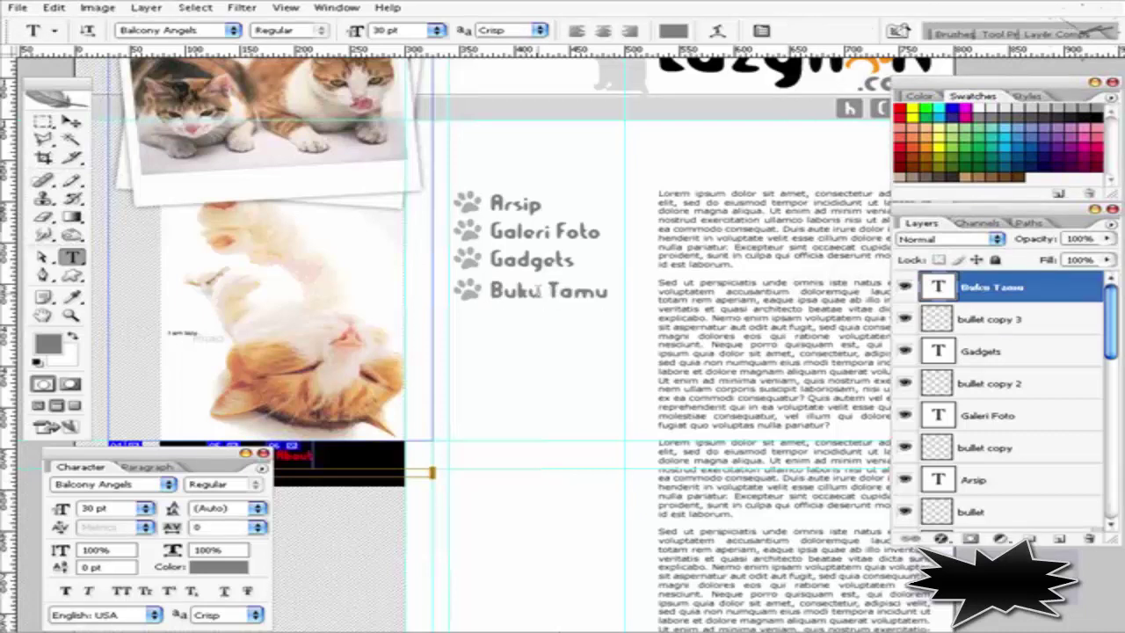
key("v")
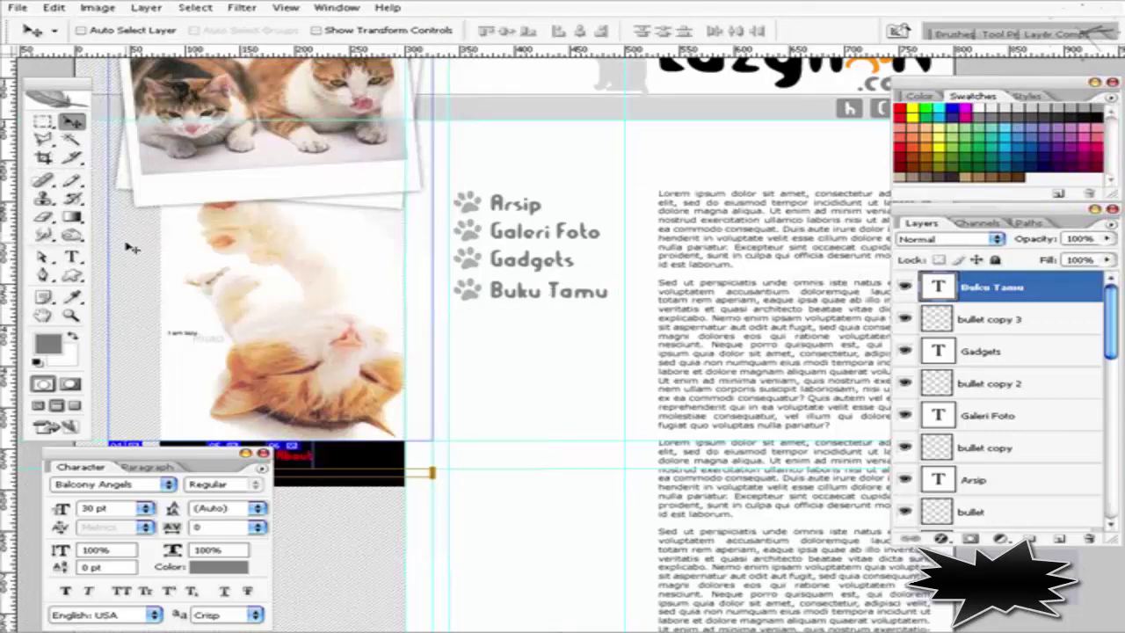
Draw a slice around the Arsip menu item and raise its top edge
left_click(72, 157)
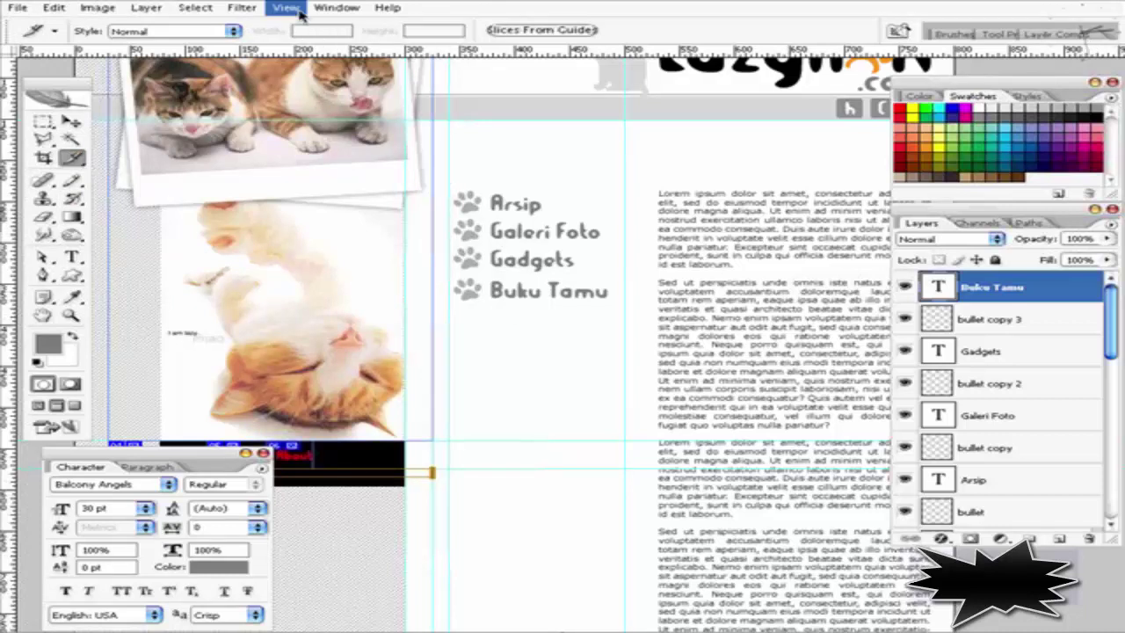
left_click_drag(451, 190, 631, 210)
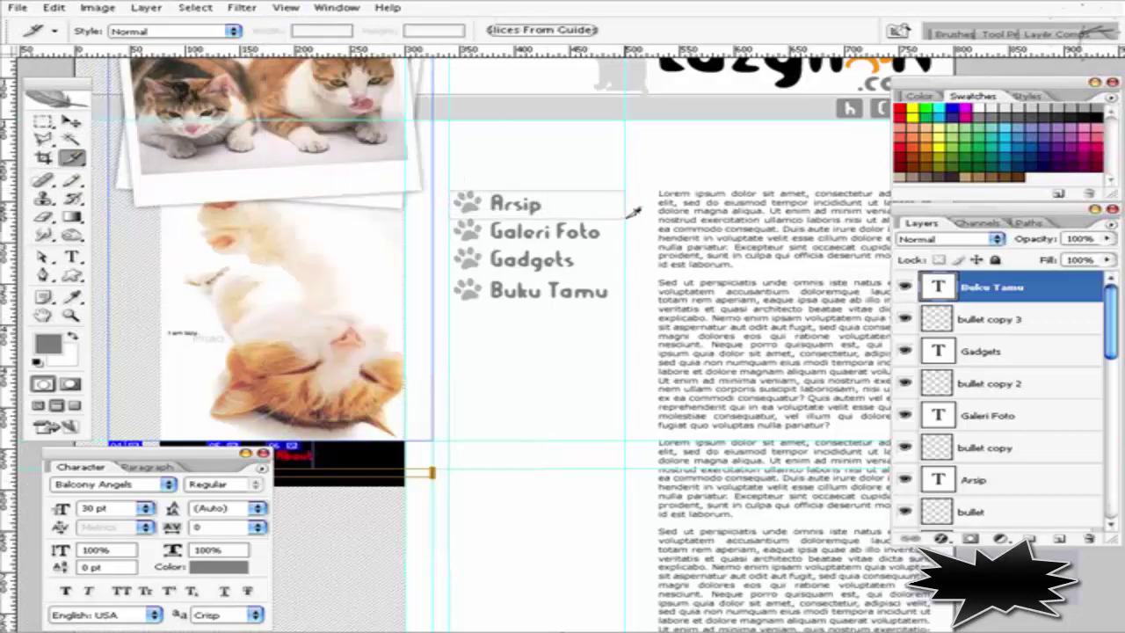
left_click(533, 192)
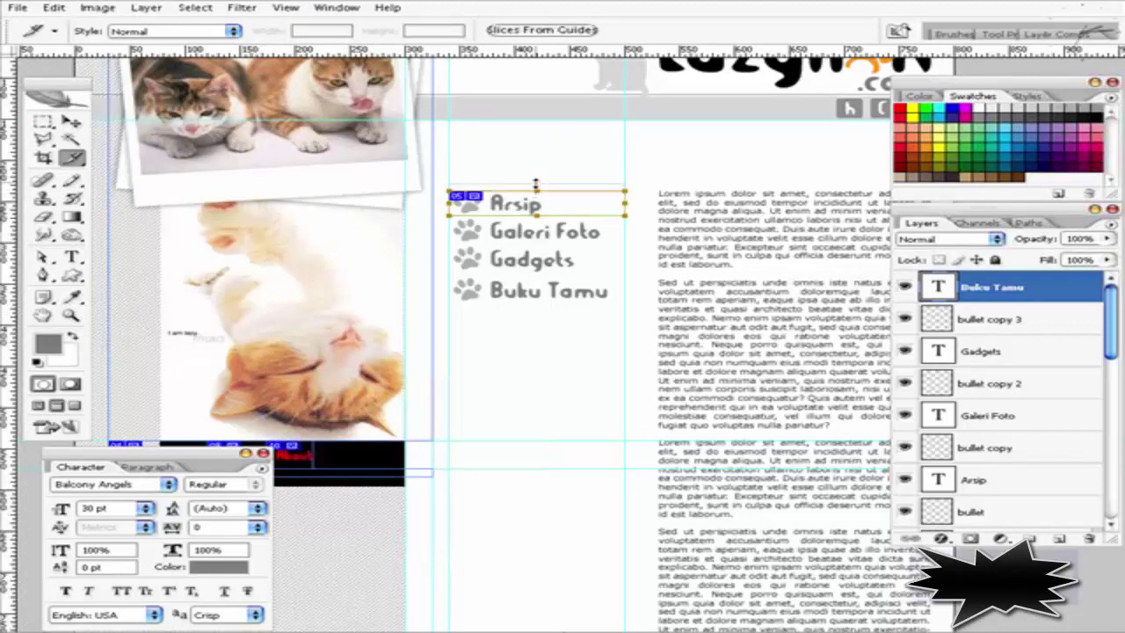
left_click_drag(533, 190, 536, 184)
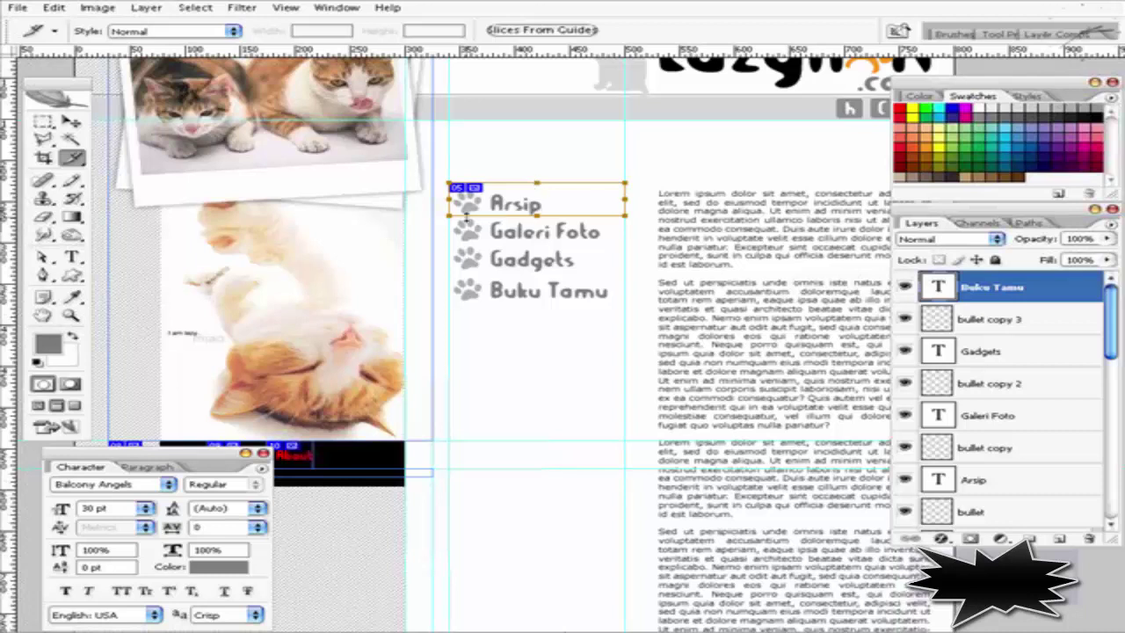
Draw separate slices around the Galeri Foto, Gadgets and Buku Tamu items
left_click_drag(450, 215, 631, 239)
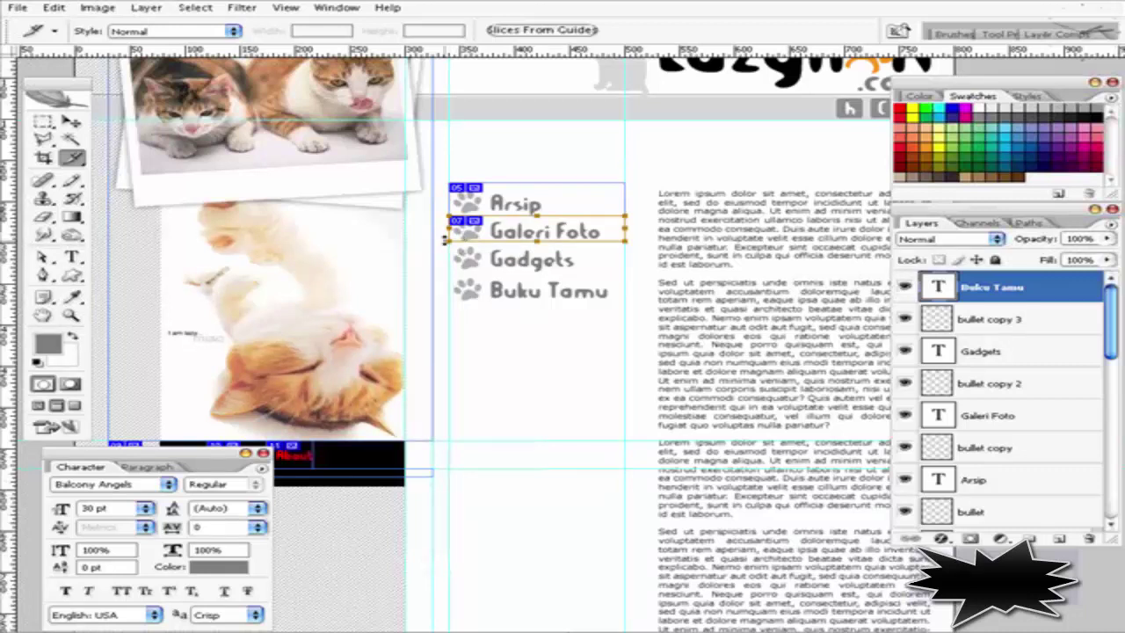
left_click_drag(450, 245, 627, 272)
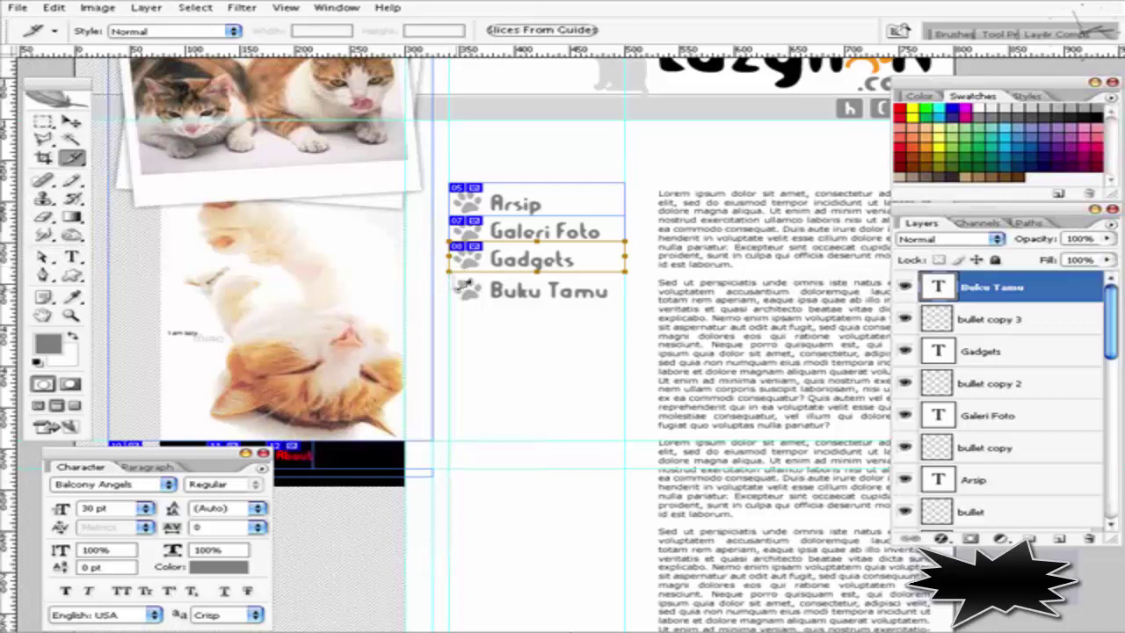
left_click_drag(449, 278, 631, 299)
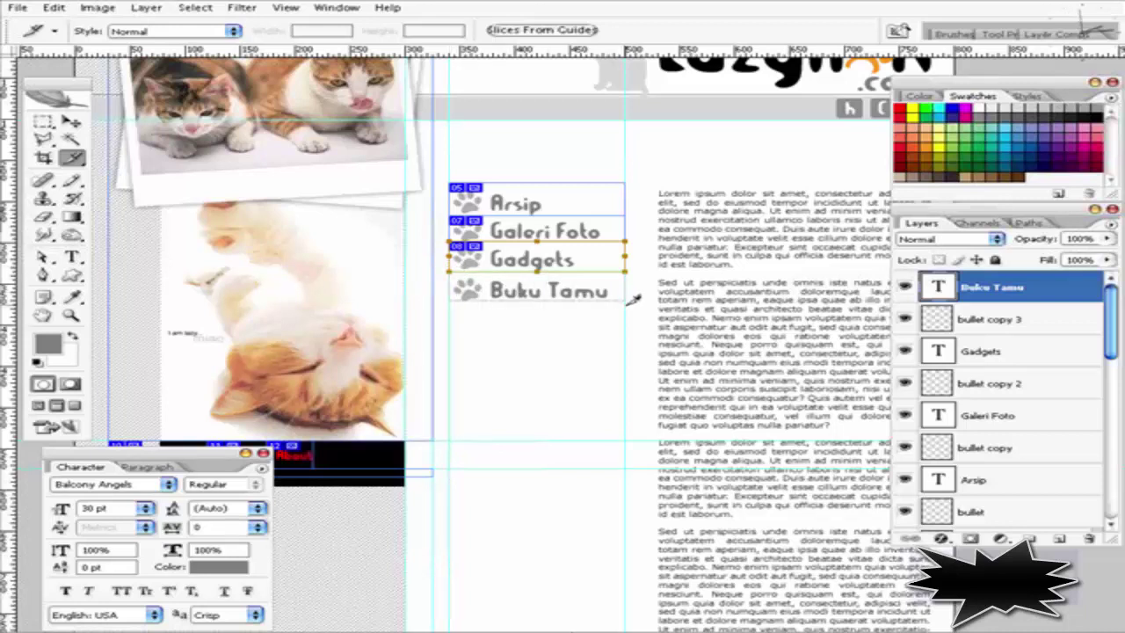
left_click_drag(631, 299, 627, 307)
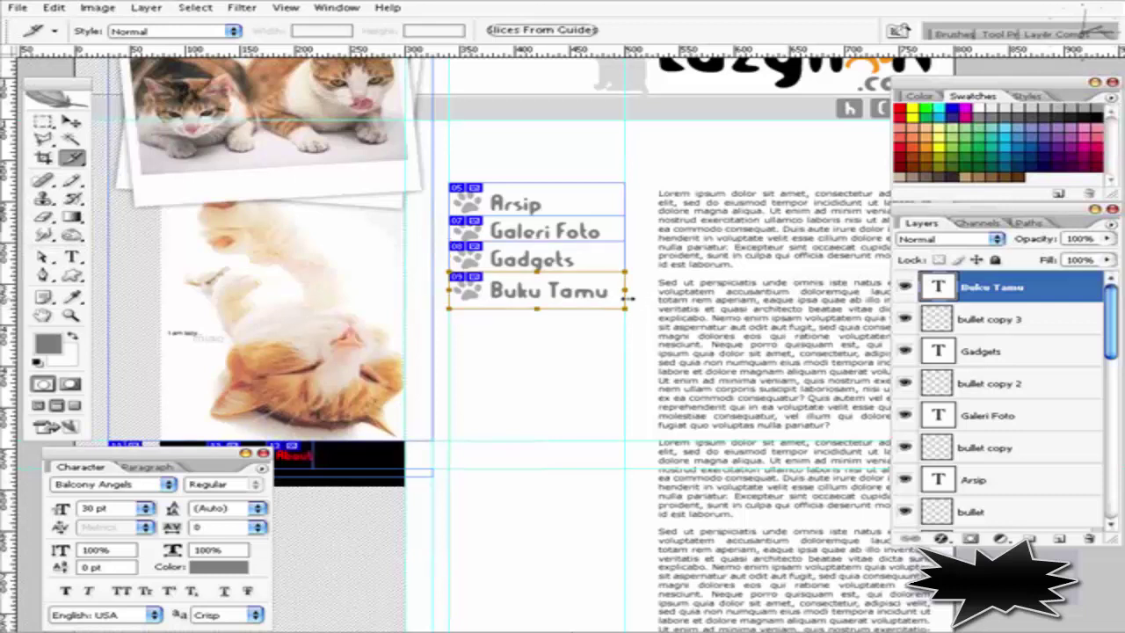
mouse_move(5, 98)
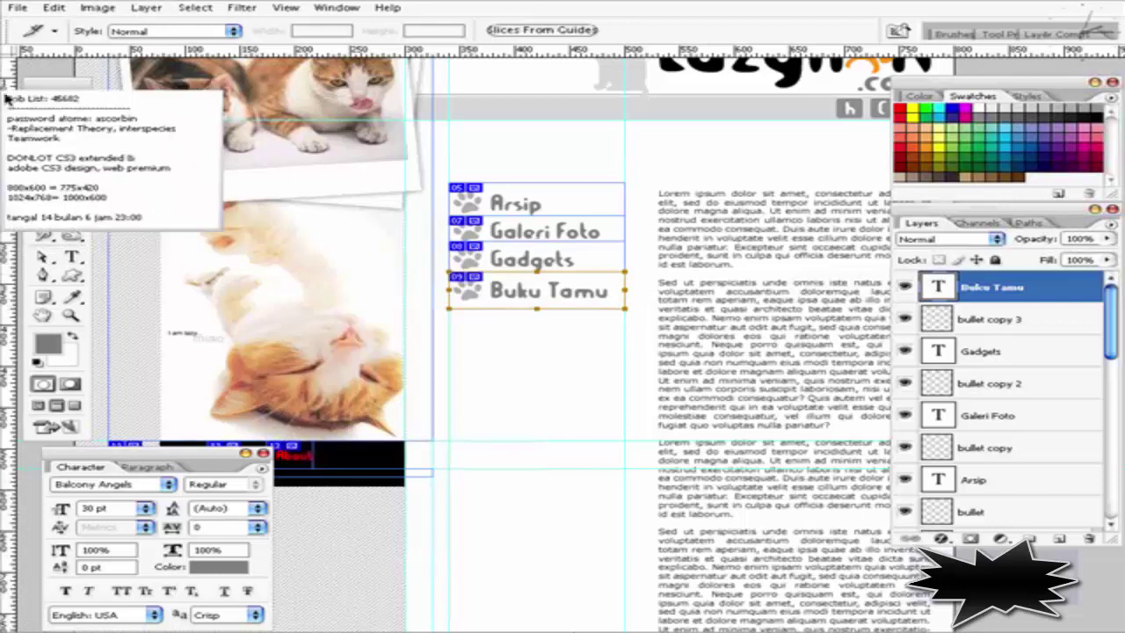
In Save for Web, select all four menu slices for GIF export
left_click(17, 7)
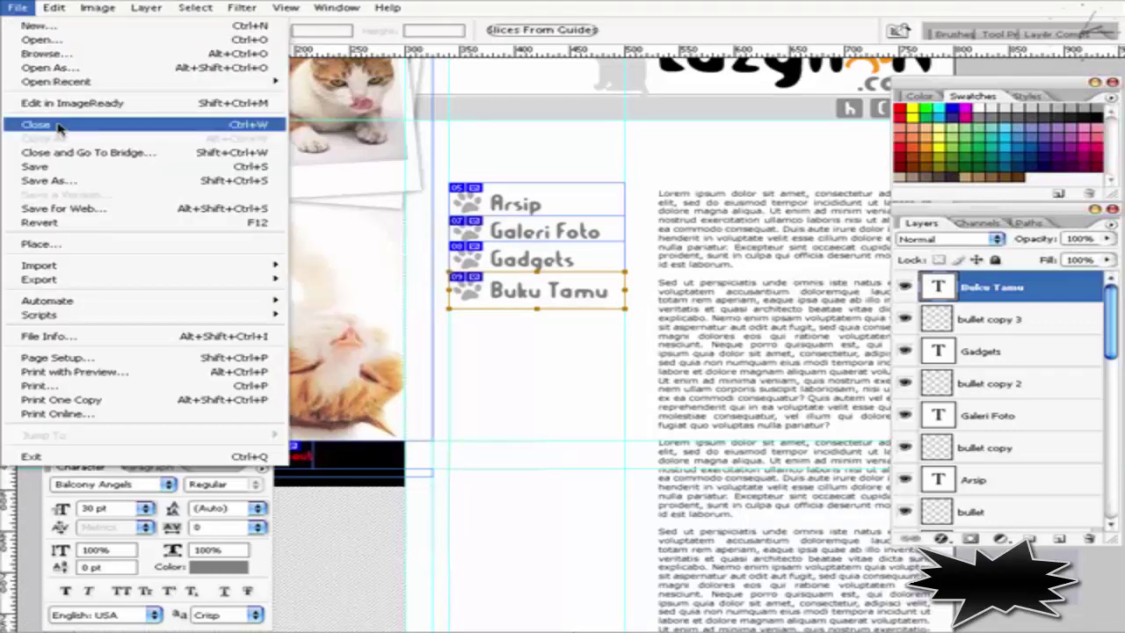
left_click(70, 220)
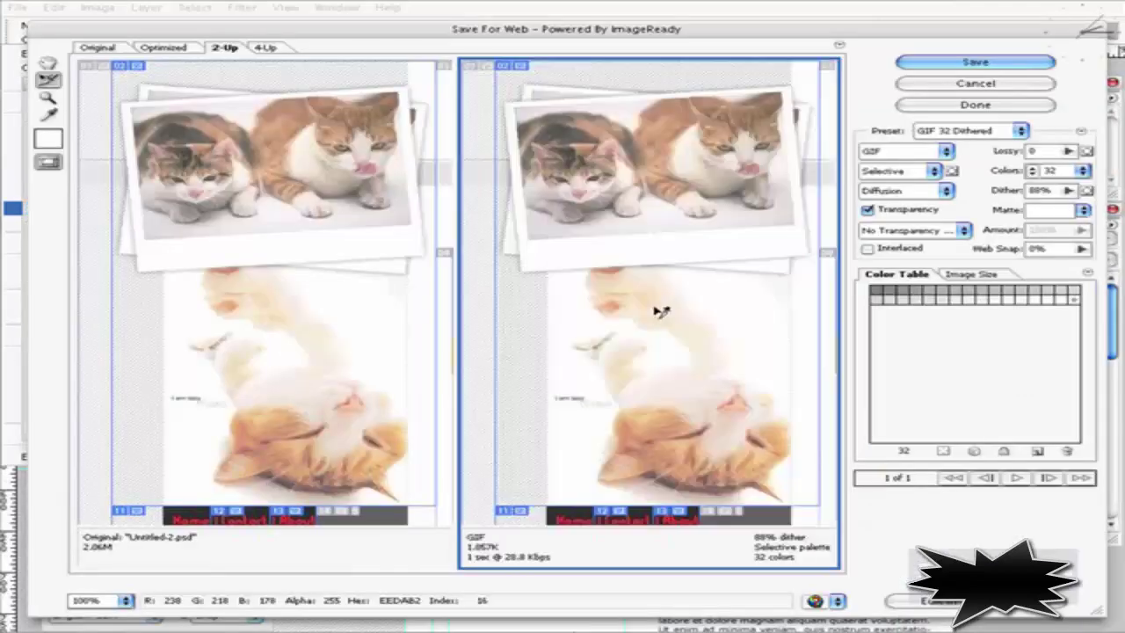
mouse_move(692, 321)
left_mouse_down()
mouse_move(545, 321)
mouse_move(563, 324)
left_mouse_up()
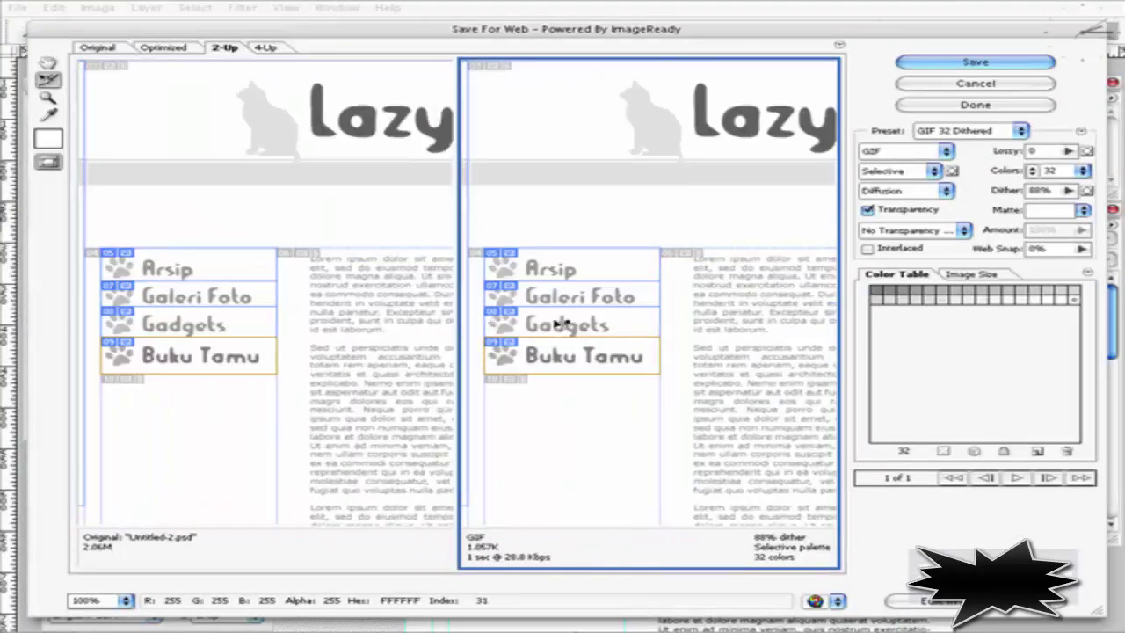
left_click(603, 286, "shift")
left_click(600, 324, "shift")
left_click(597, 358, "shift")
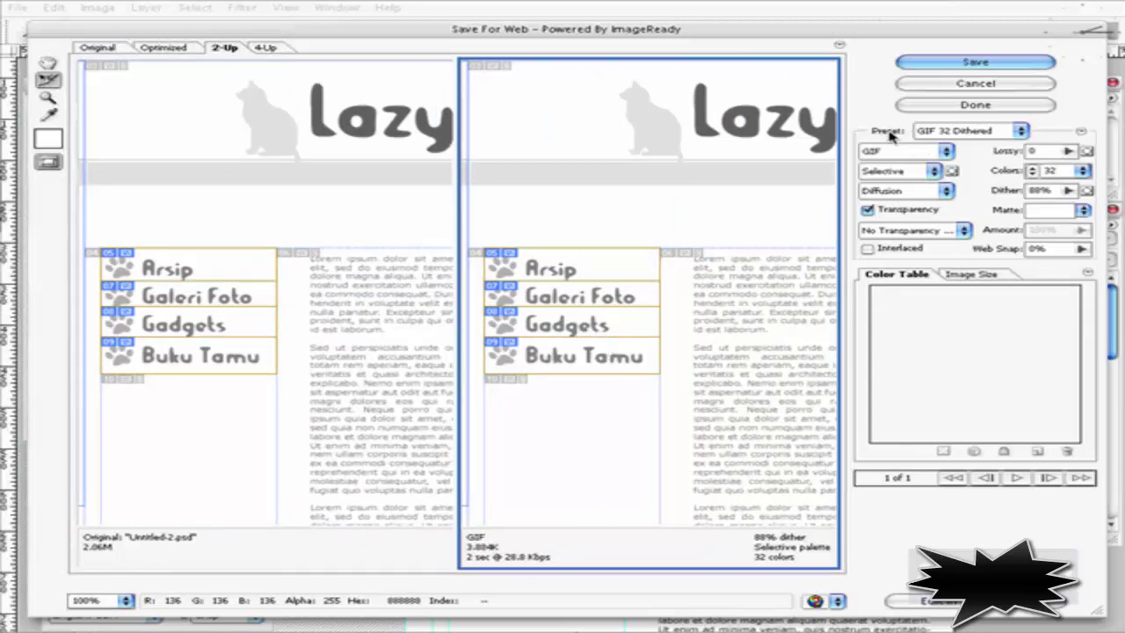
Save the optimized slices to Latihan_bab3, replacing the default file name
left_click(975, 62)
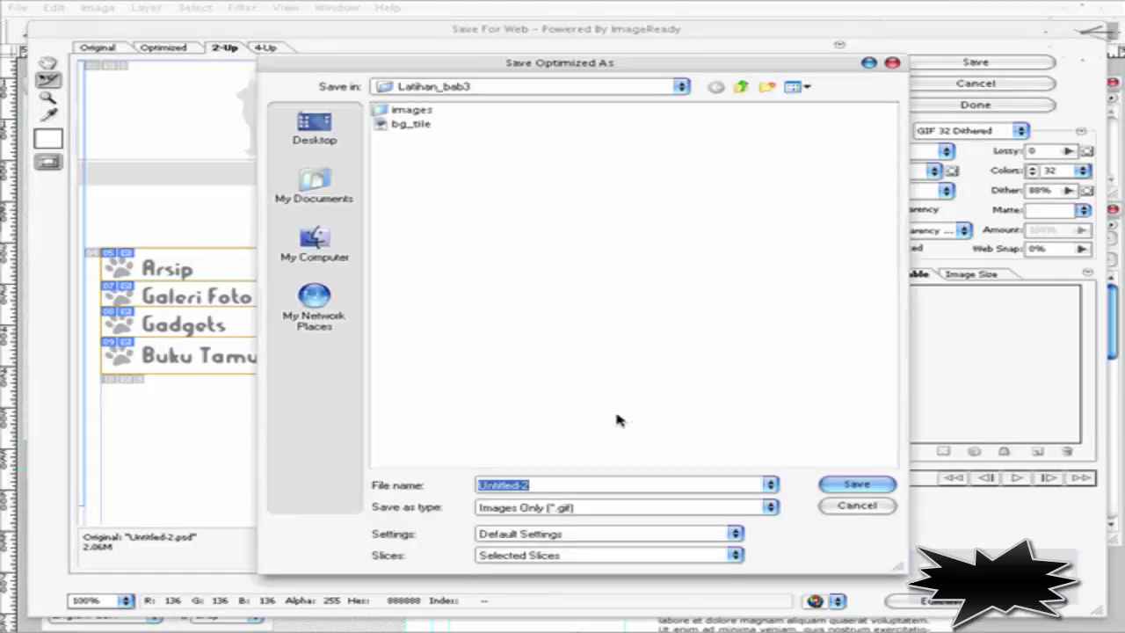
left_click(542, 484)
double_click(542, 484)
type("k")
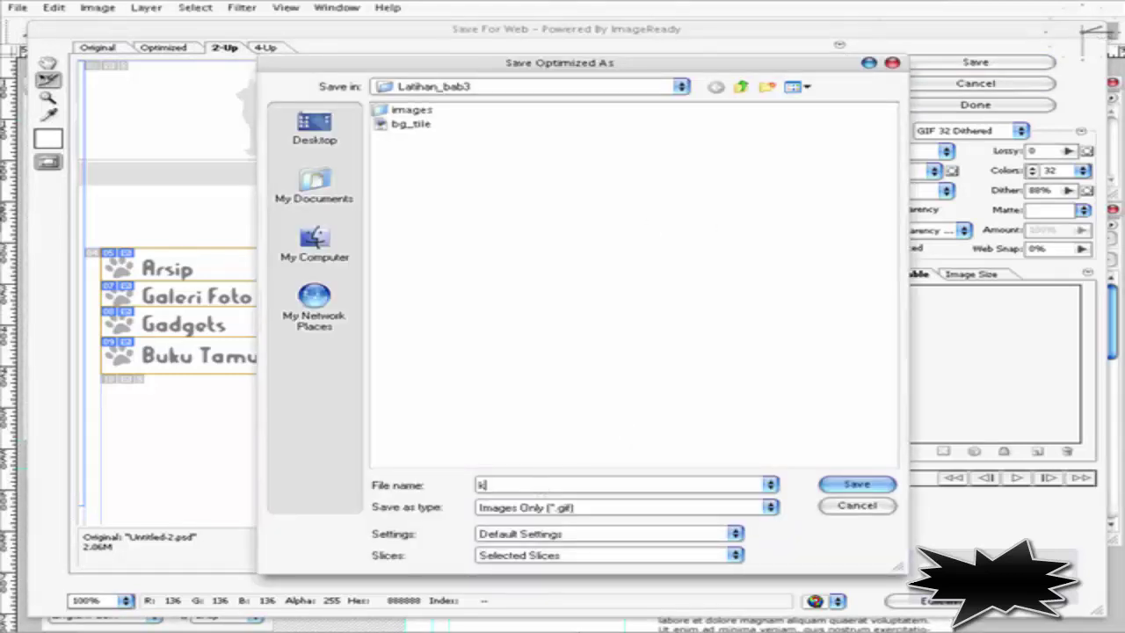
type("enu")
type("l")
Finish saving the slices, then color the four menu label layers orange (f7941d)
key("Return")
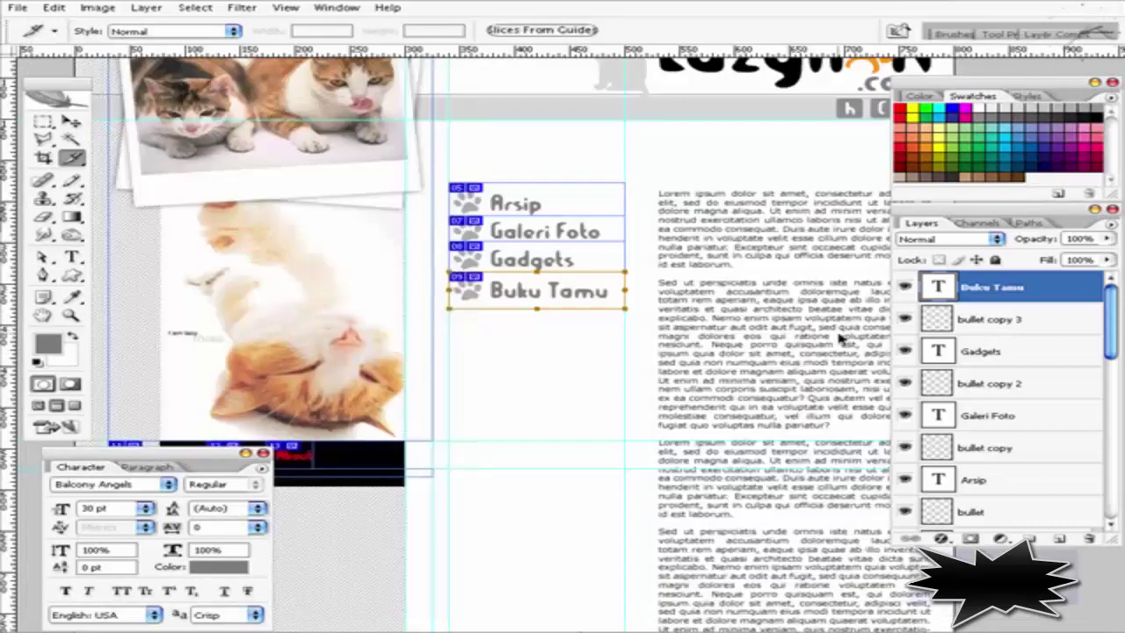
left_click(967, 350, "ctrl")
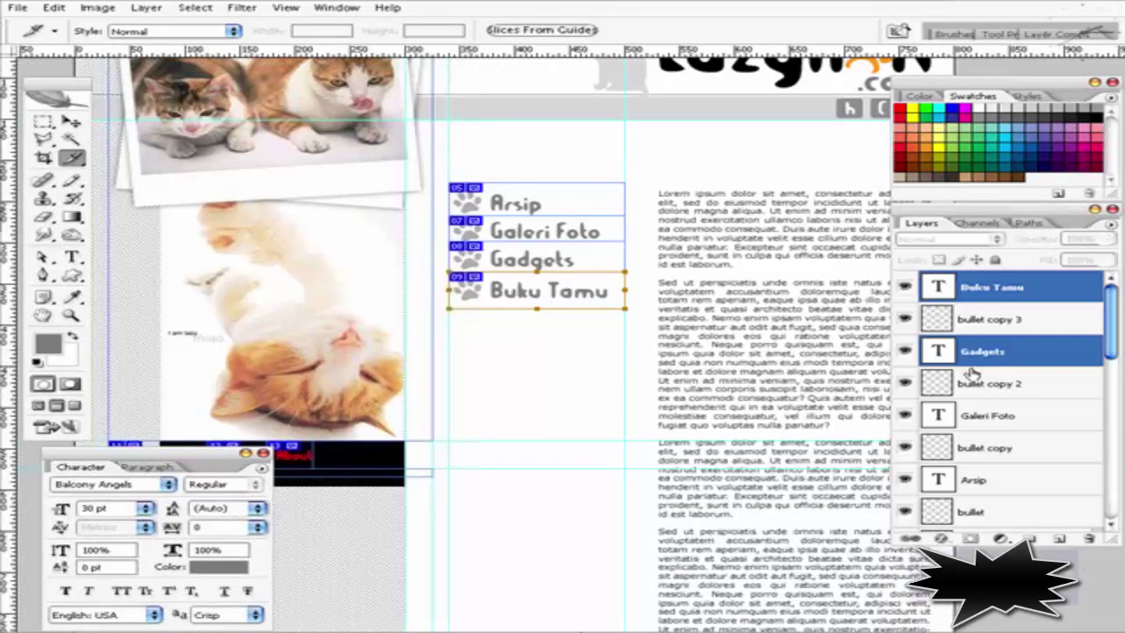
left_click(976, 416, "ctrl")
scroll(1002, 429, "down", 1)
left_click(1001, 447, "ctrl")
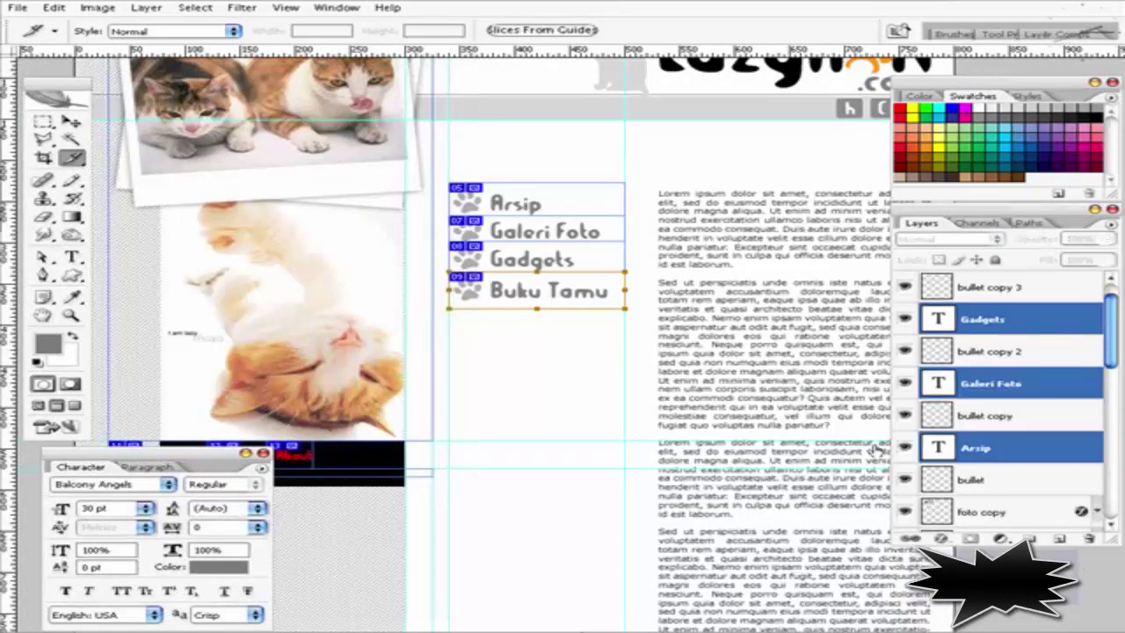
key("t")
left_click(682, 34)
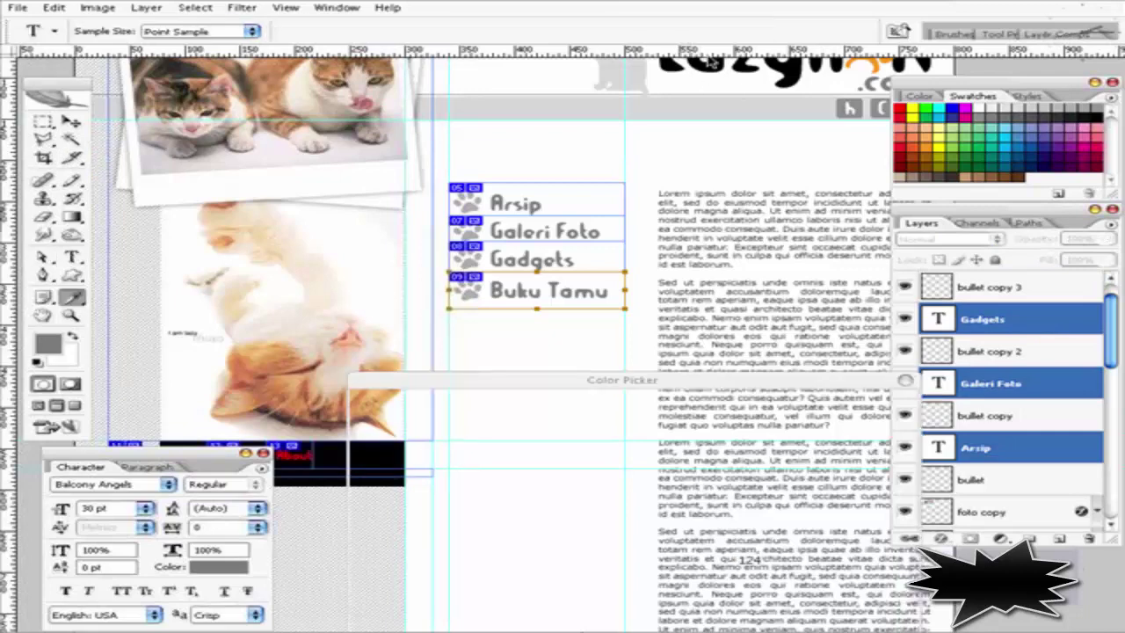
left_click(937, 145)
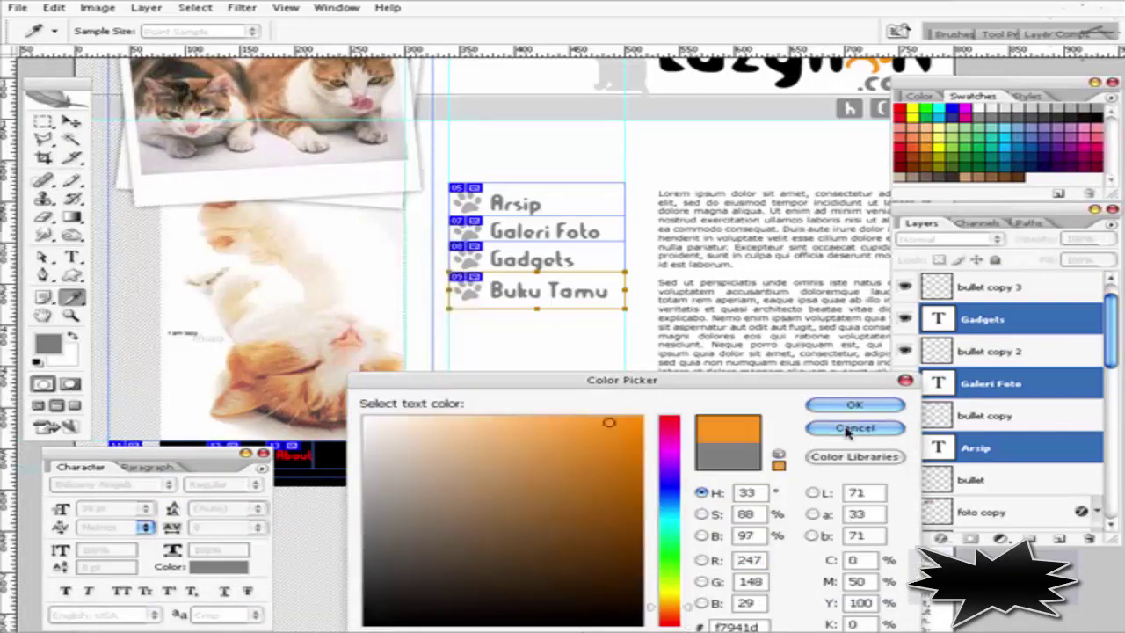
left_click(854, 404)
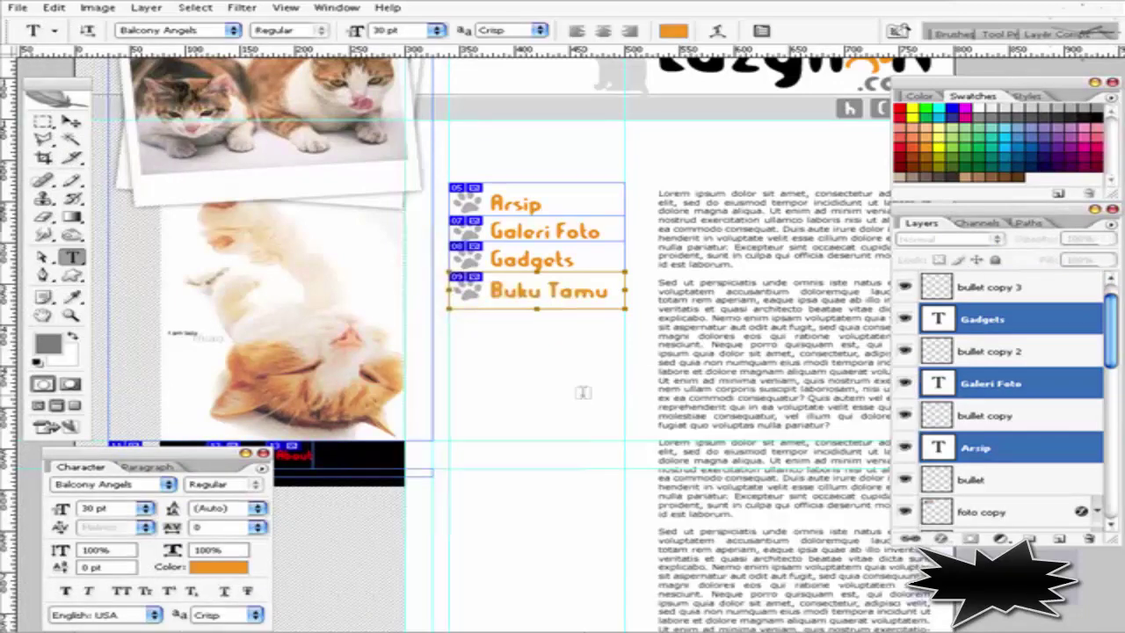
Select only the bullet layer and open its Hue/Saturation adjustment
left_click(997, 351)
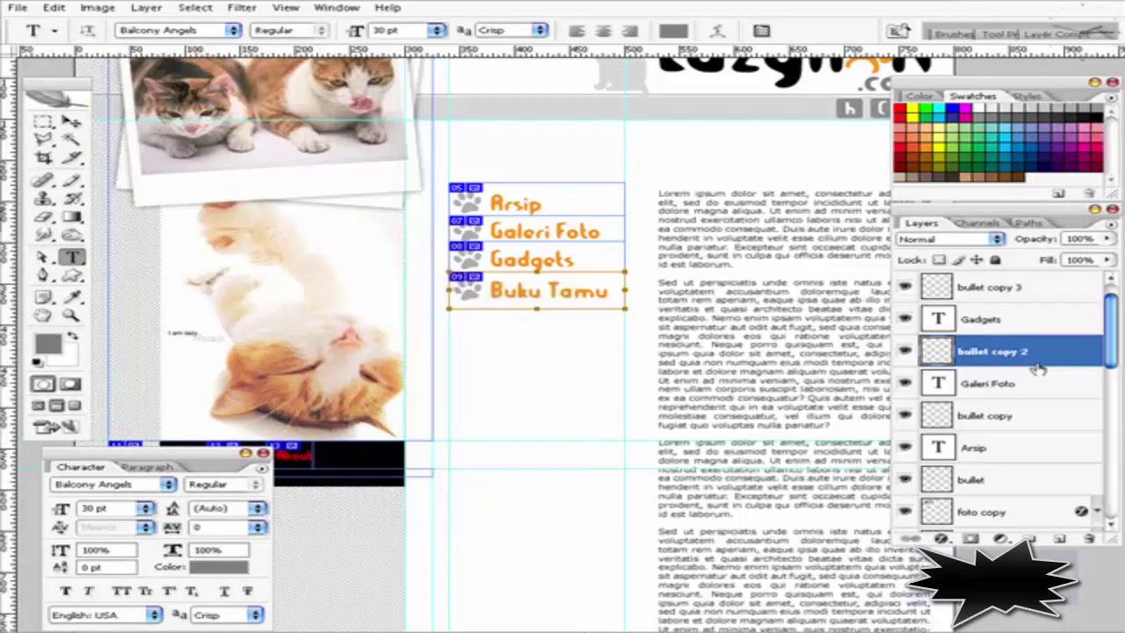
left_click(1027, 289, "ctrl")
left_click(984, 418, "ctrl")
left_click(982, 483, "ctrl")
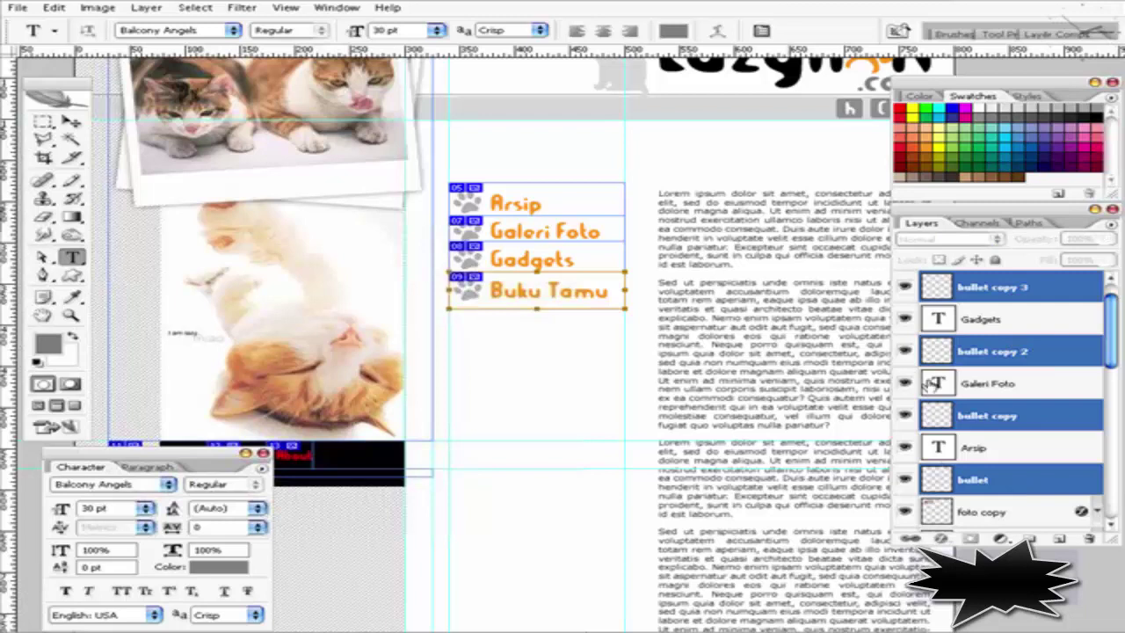
left_click(978, 415)
left_click(989, 481)
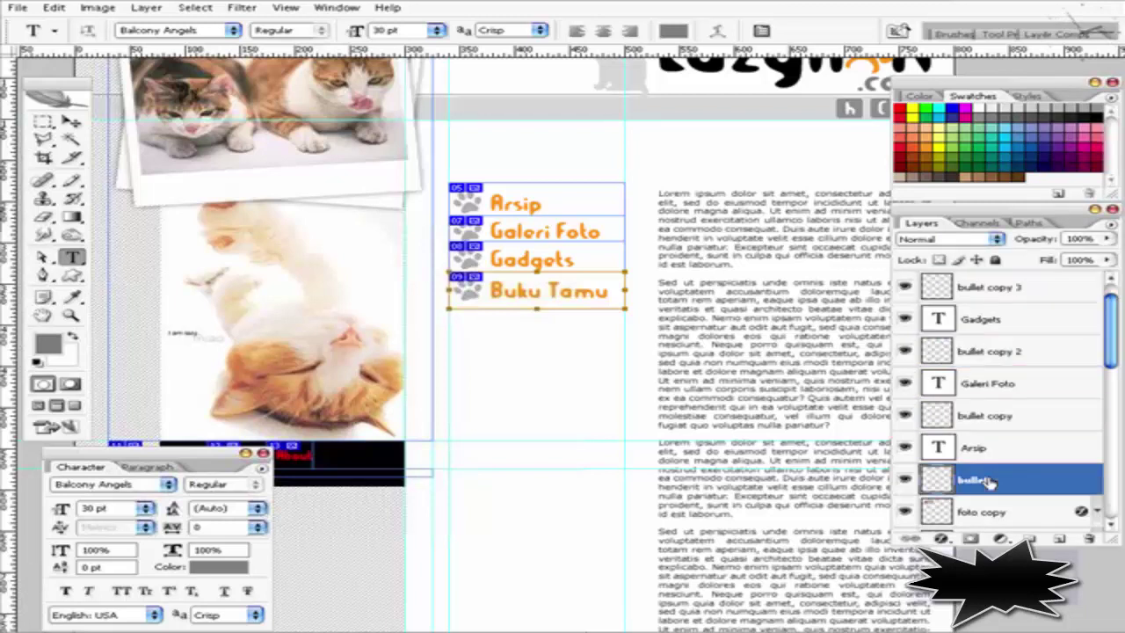
key("ctrl+u")
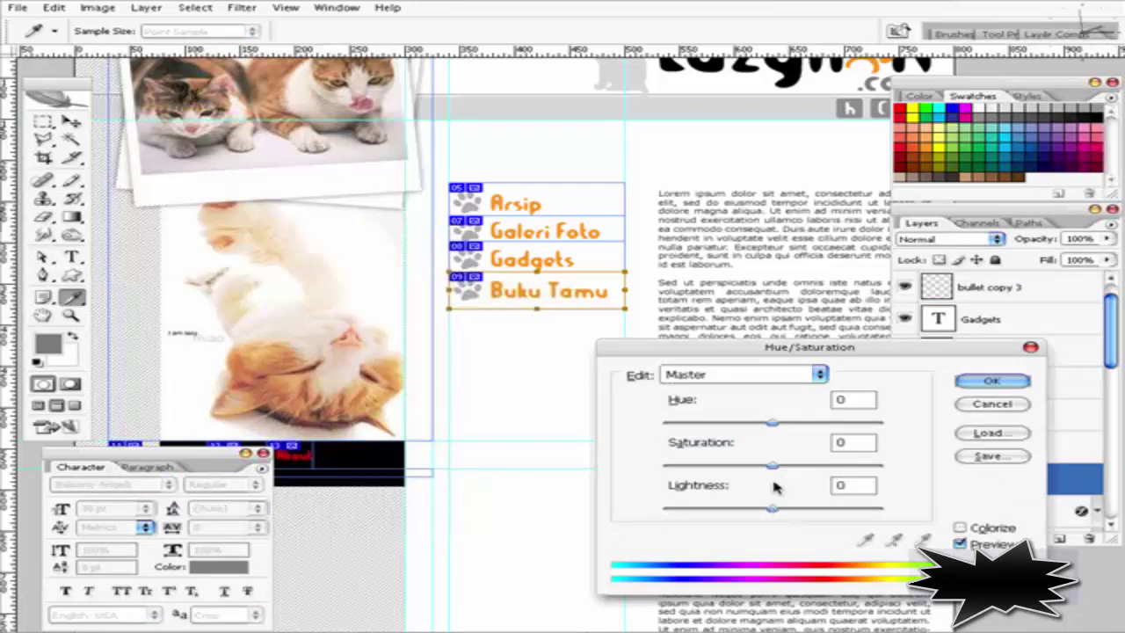
Colorize the Arsip paw bullet orange with Hue 30 and Saturation 100
left_click_drag(773, 466, 903, 471)
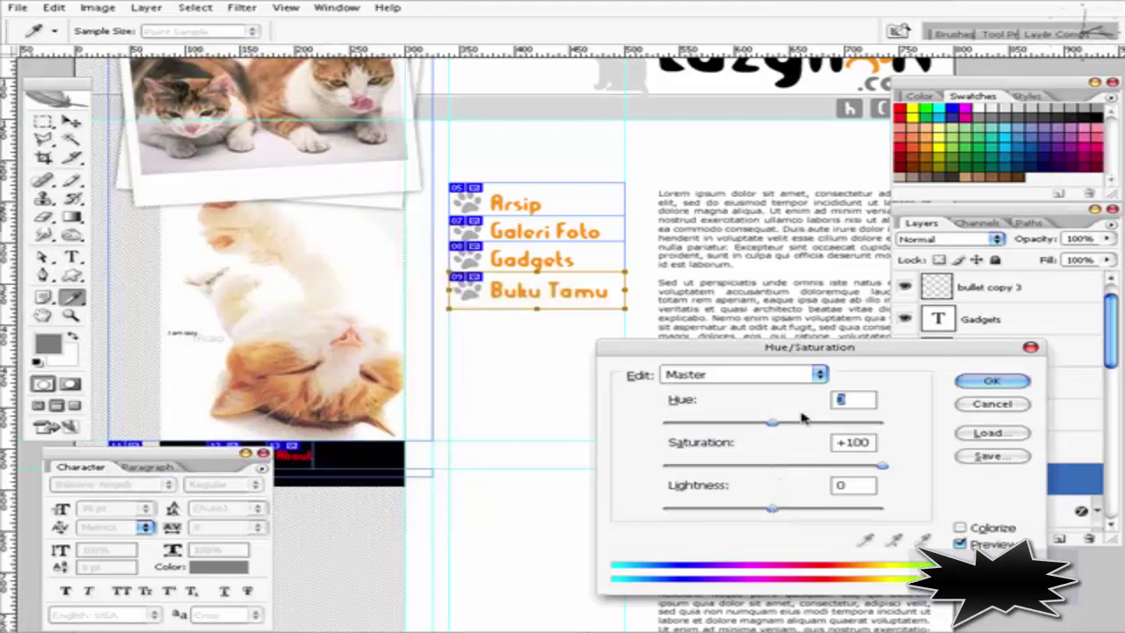
type("30")
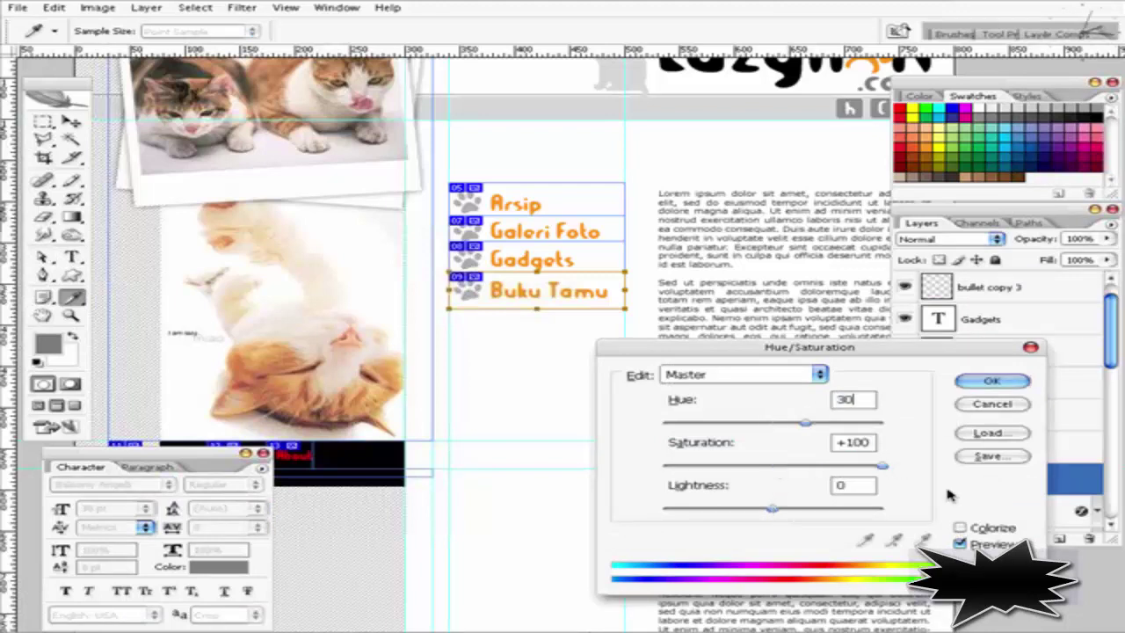
left_click(959, 527)
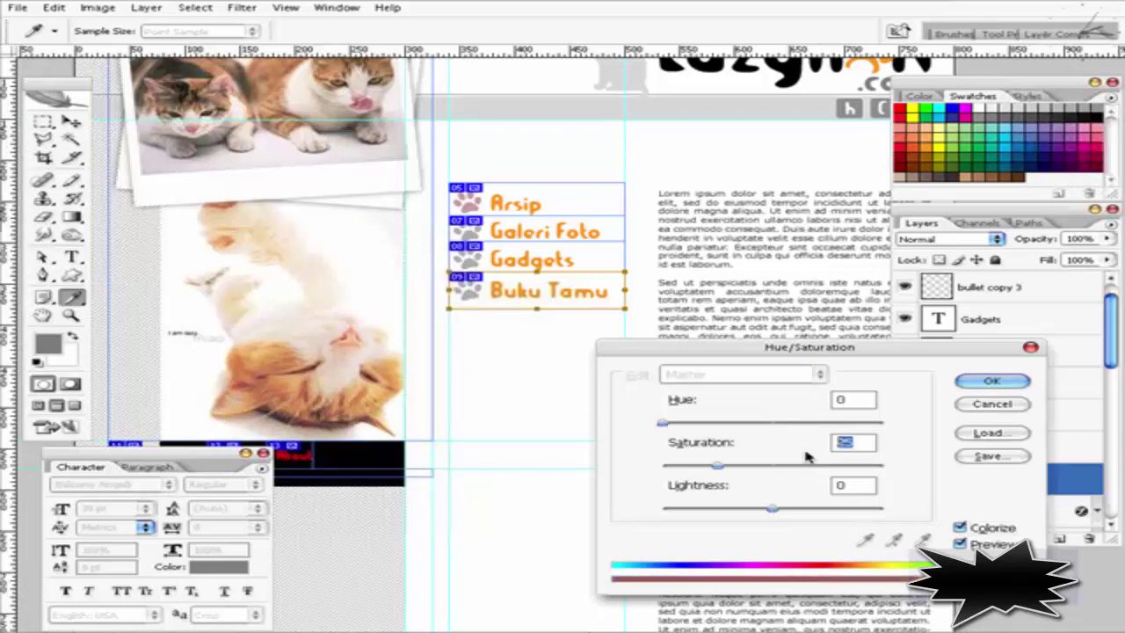
type("100")
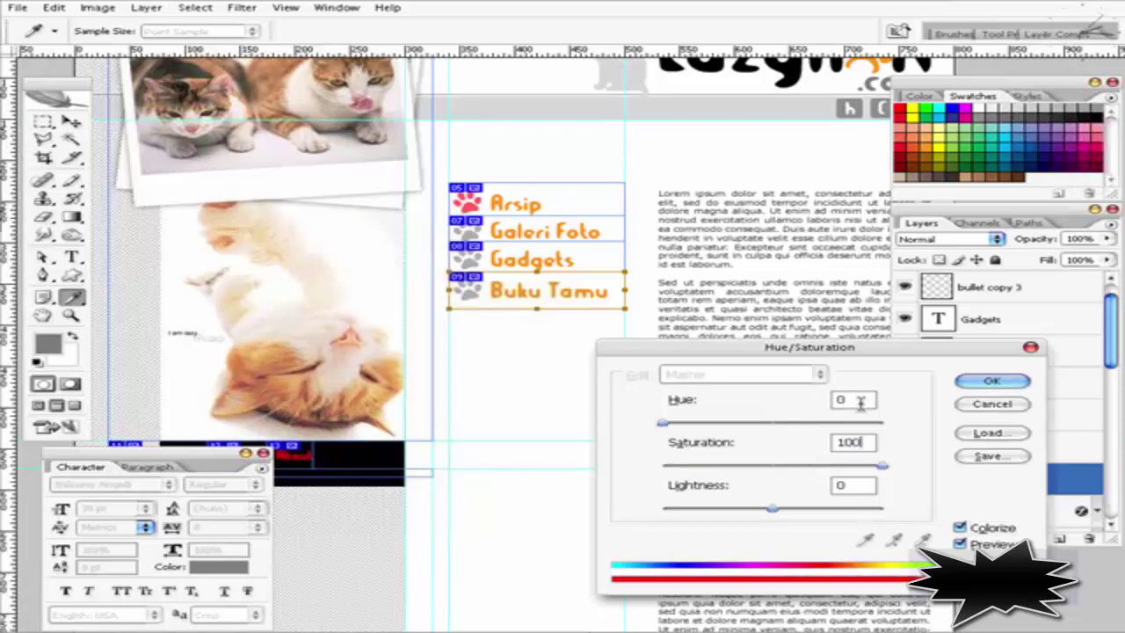
double_click(859, 400)
type("0")
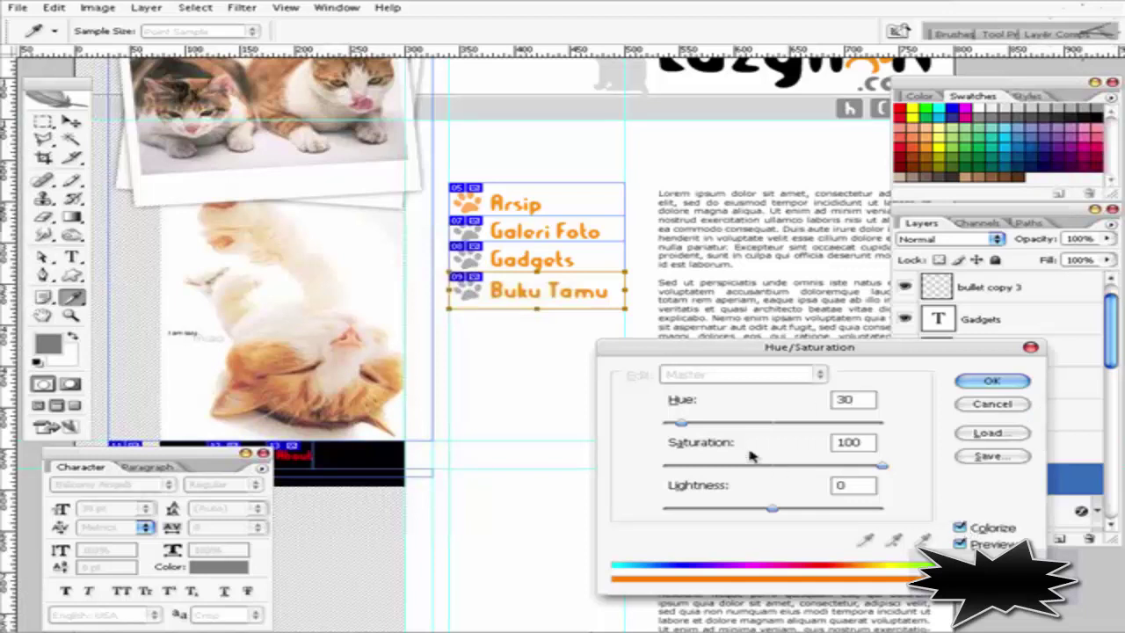
left_click(991, 383)
Colorize the Galeri Foto paw (bullet copy layer) orange, Saturation 100
left_click(1002, 417)
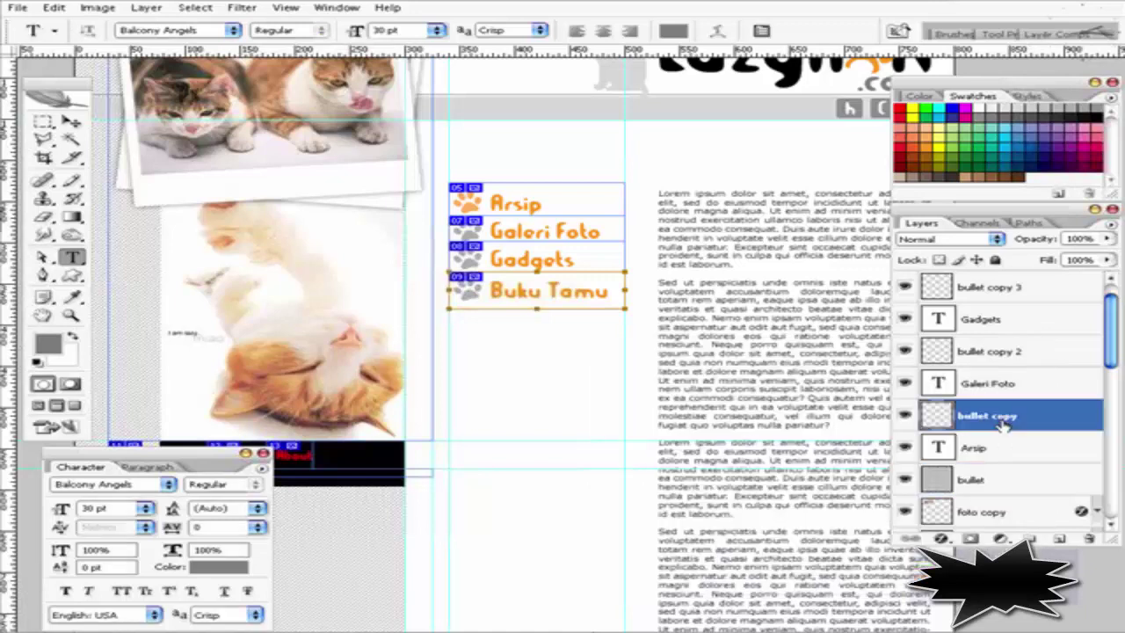
key("ctrl+u")
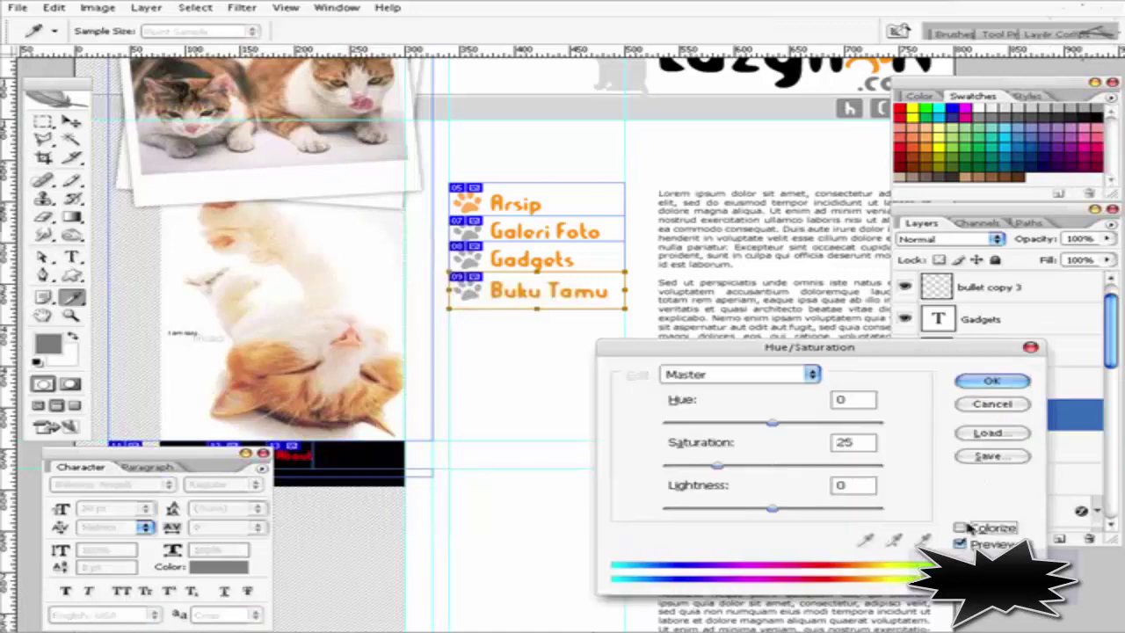
left_click(959, 527)
double_click(852, 442)
type("100")
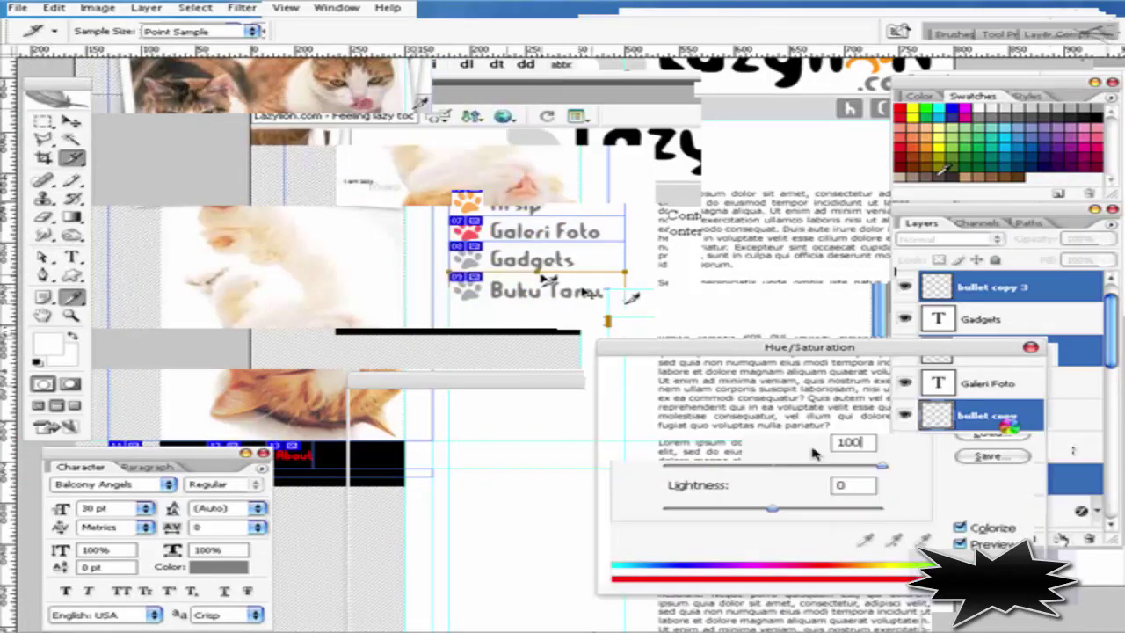
left_click(991, 383)
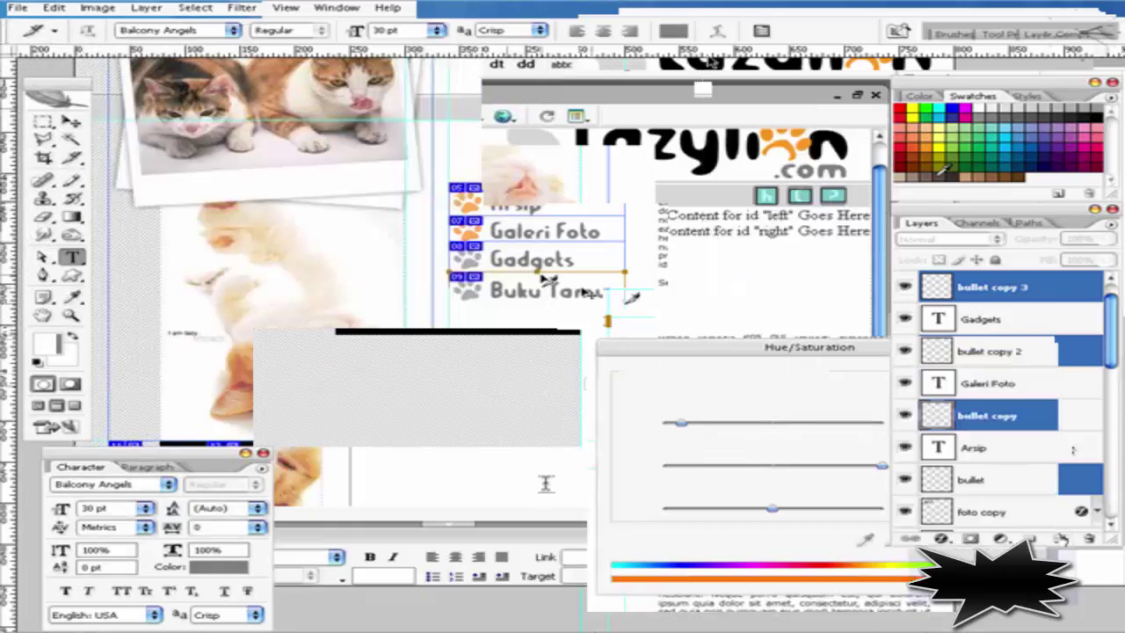
Colorize the Gadgets paw (bullet copy 2) with Hue 30 and Saturation 100
left_click(1028, 354)
key("ctrl+u")
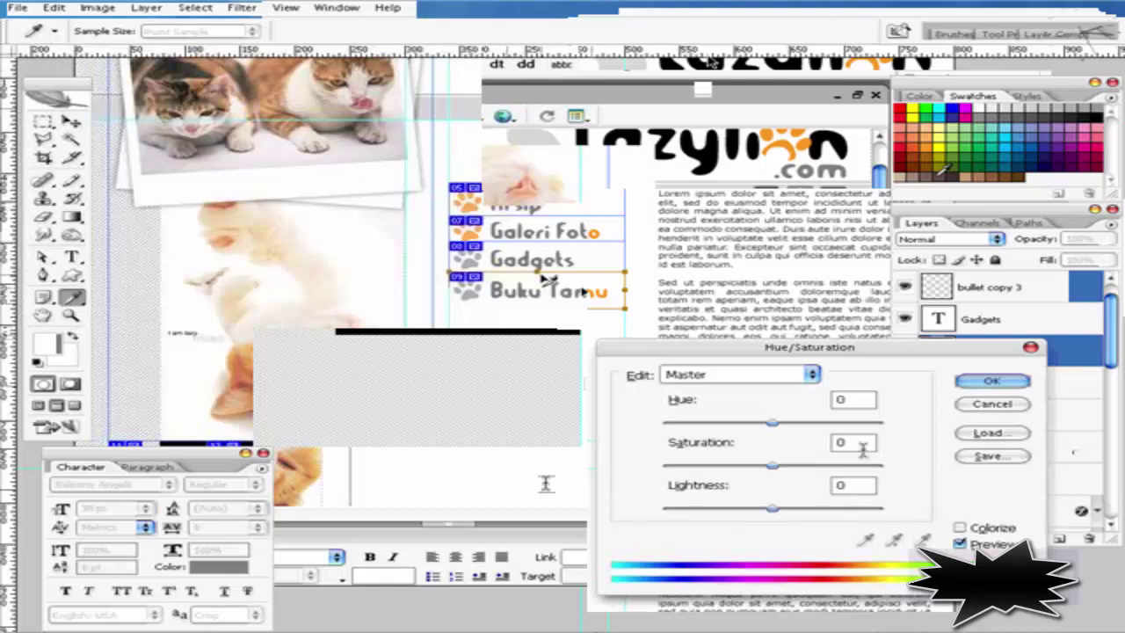
left_click(958, 528)
double_click(862, 403)
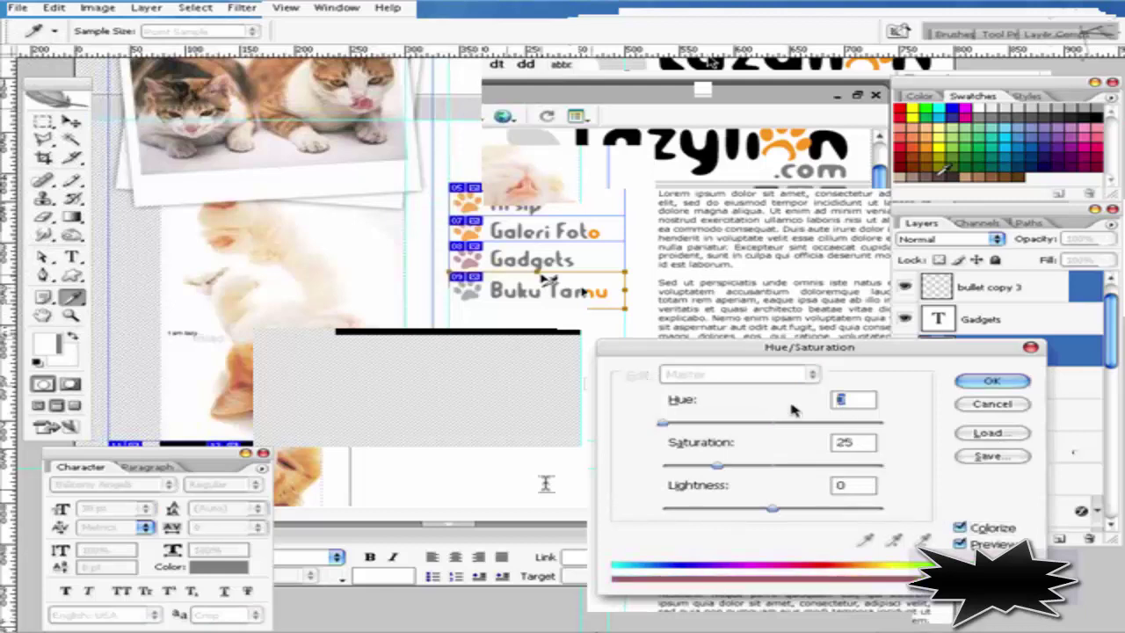
type("30")
key("Tab")
type("100")
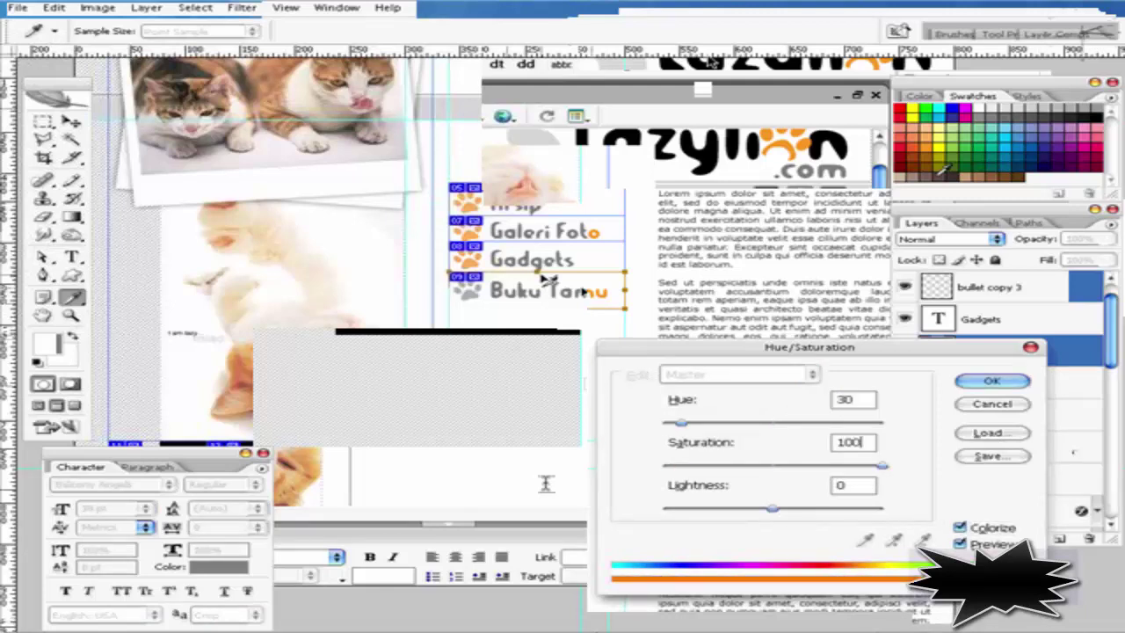
key("Return")
Colorize the Buku Tamu paw (bullet copy 3) with Hue 30 and Saturation 100
left_click(989, 290)
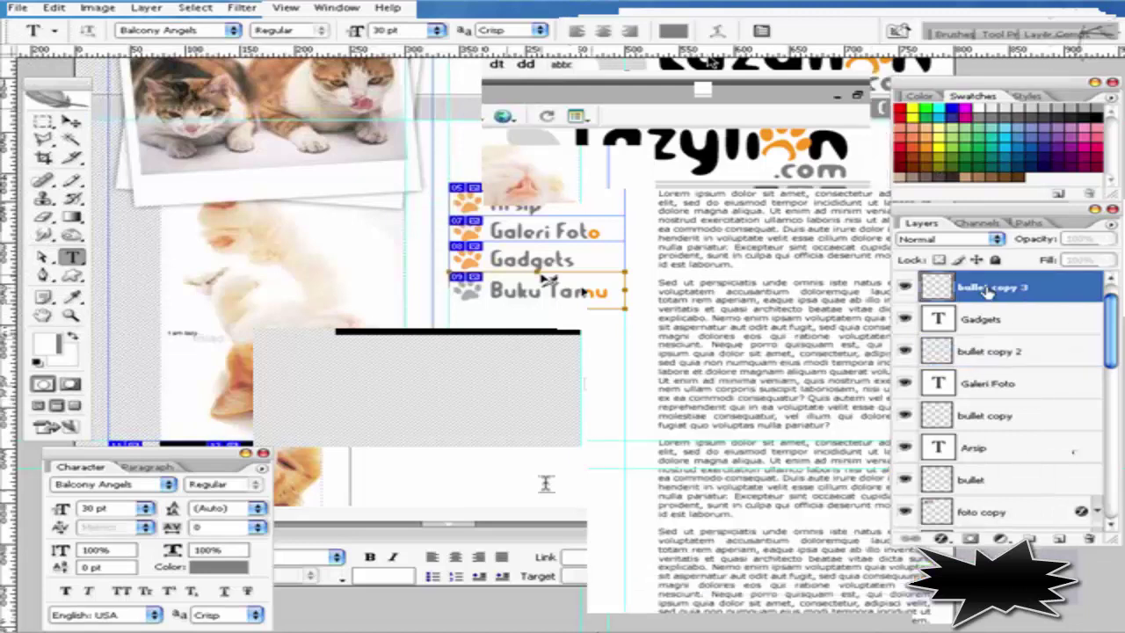
key("ctrl+u")
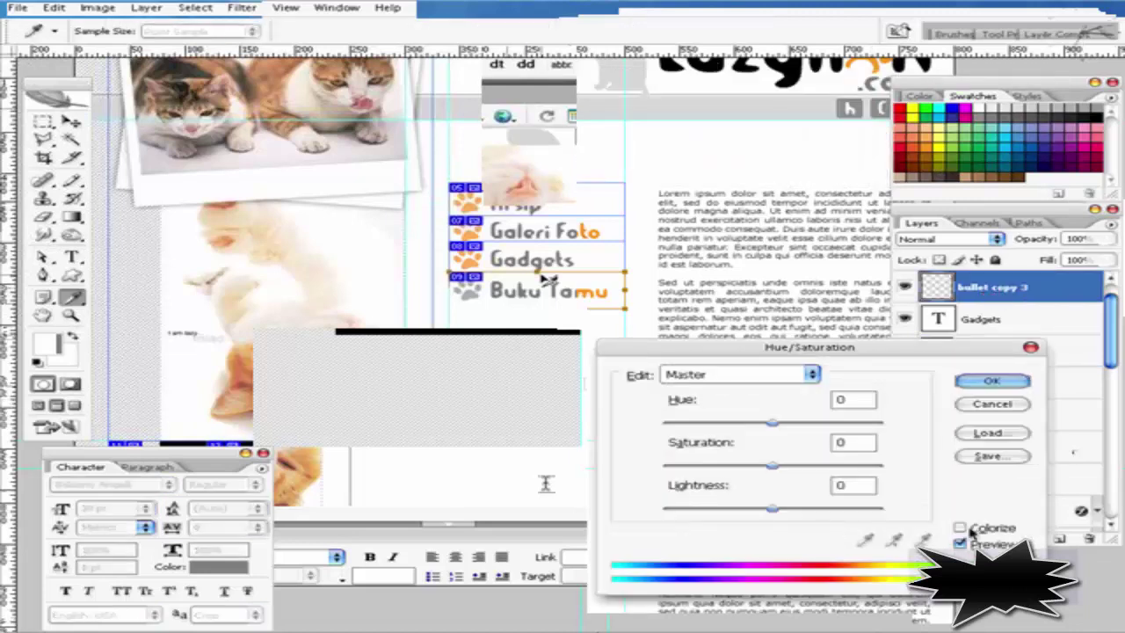
left_click(960, 527)
double_click(848, 442)
type("1")
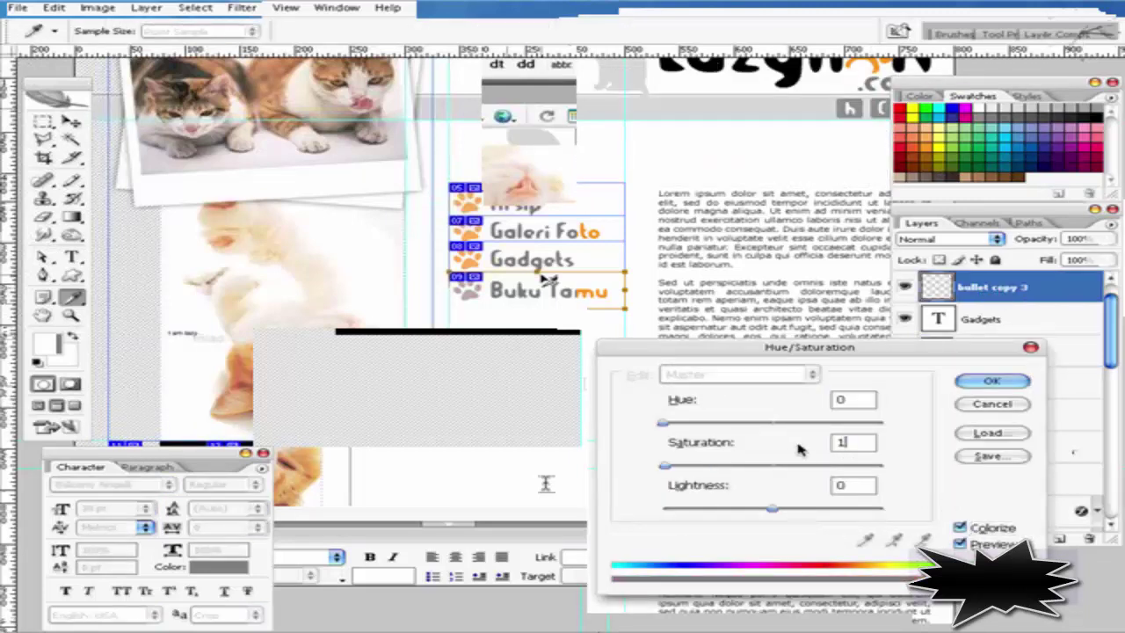
type("00")
double_click(836, 402)
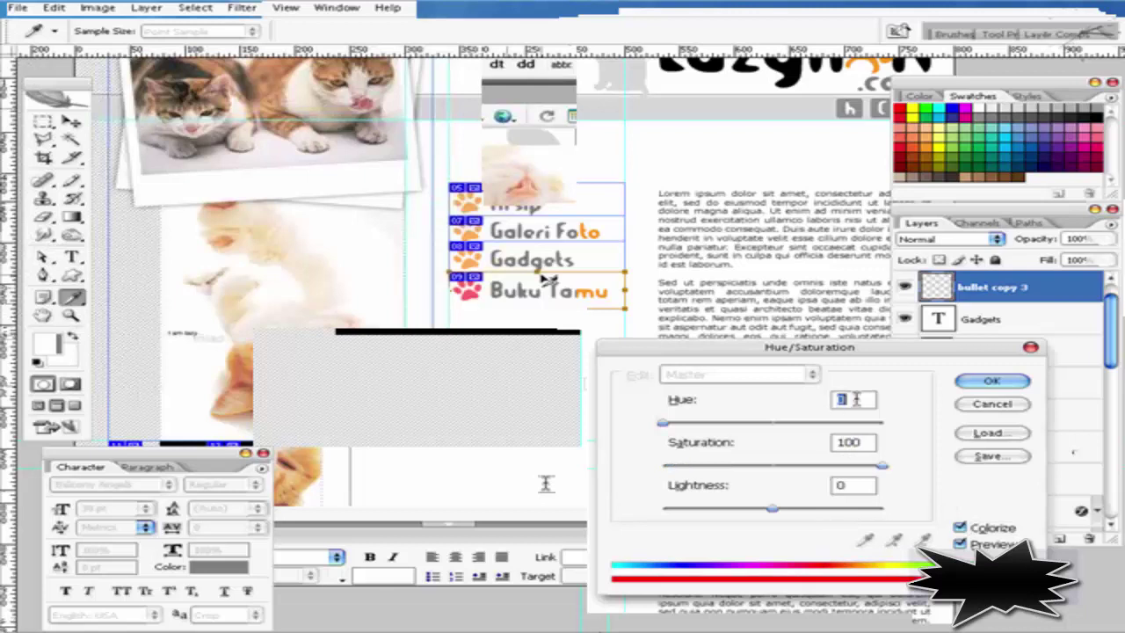
type("30")
key("Return")
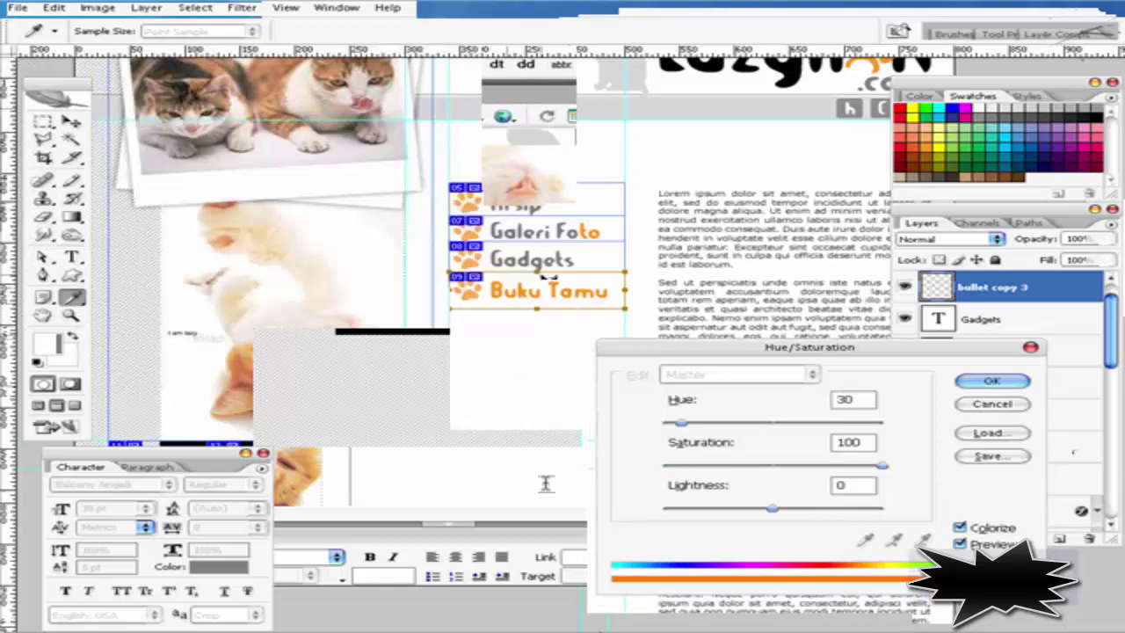
Export the orange menu via Save for Web as menu_hover GIF, then return to Dreamweaver
key("t")
left_click(17, 7)
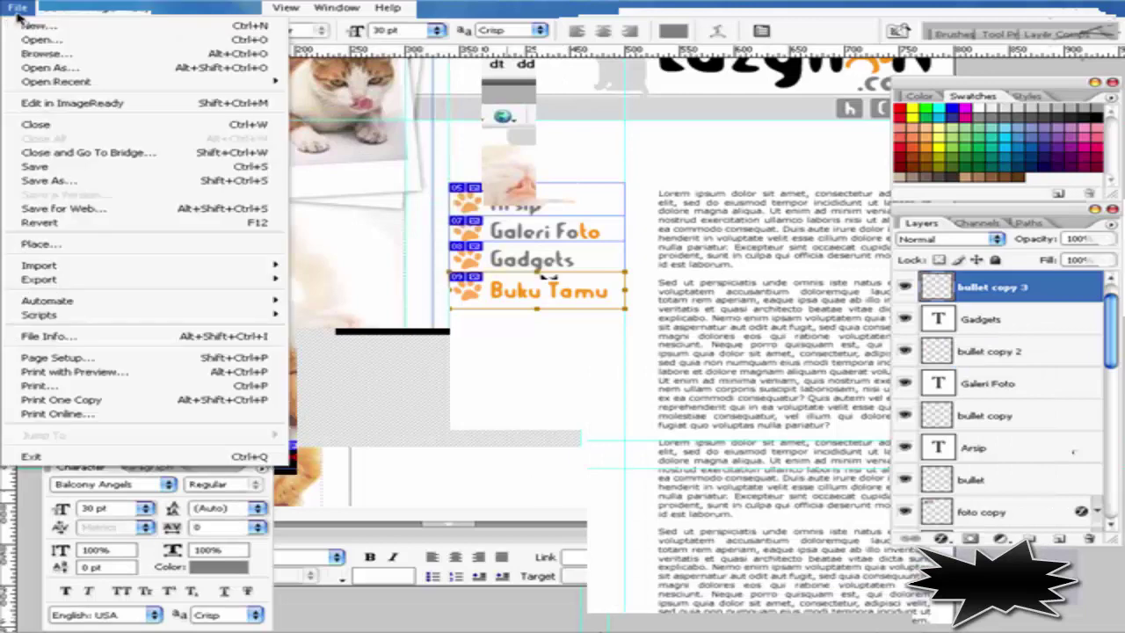
key("Return")
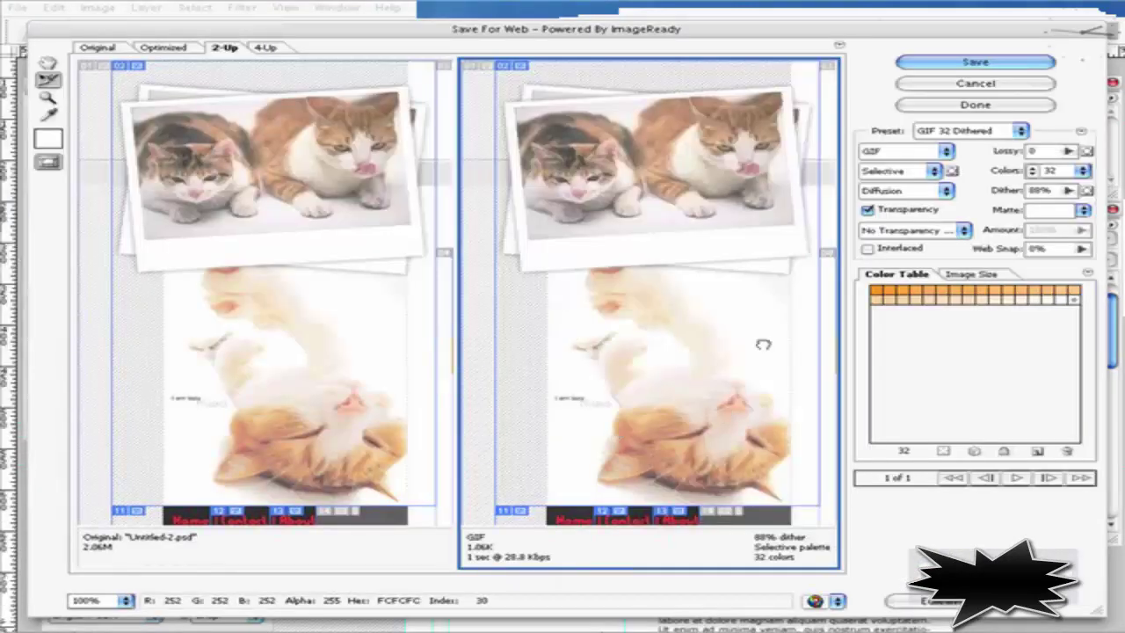
left_click_drag(753, 339, 610, 352)
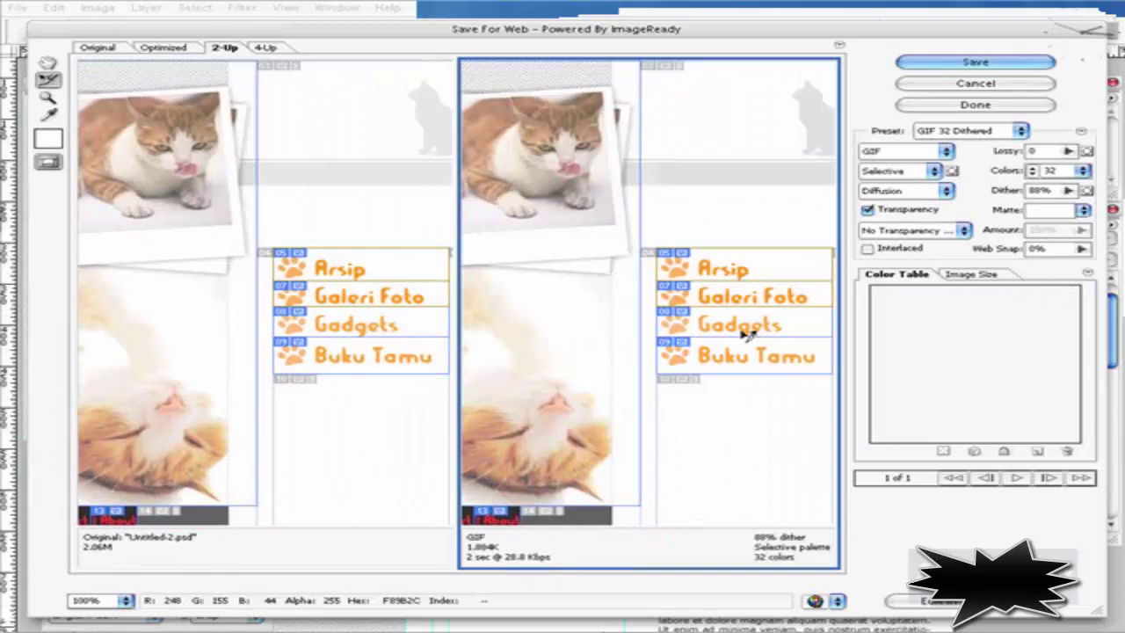
left_click(980, 63)
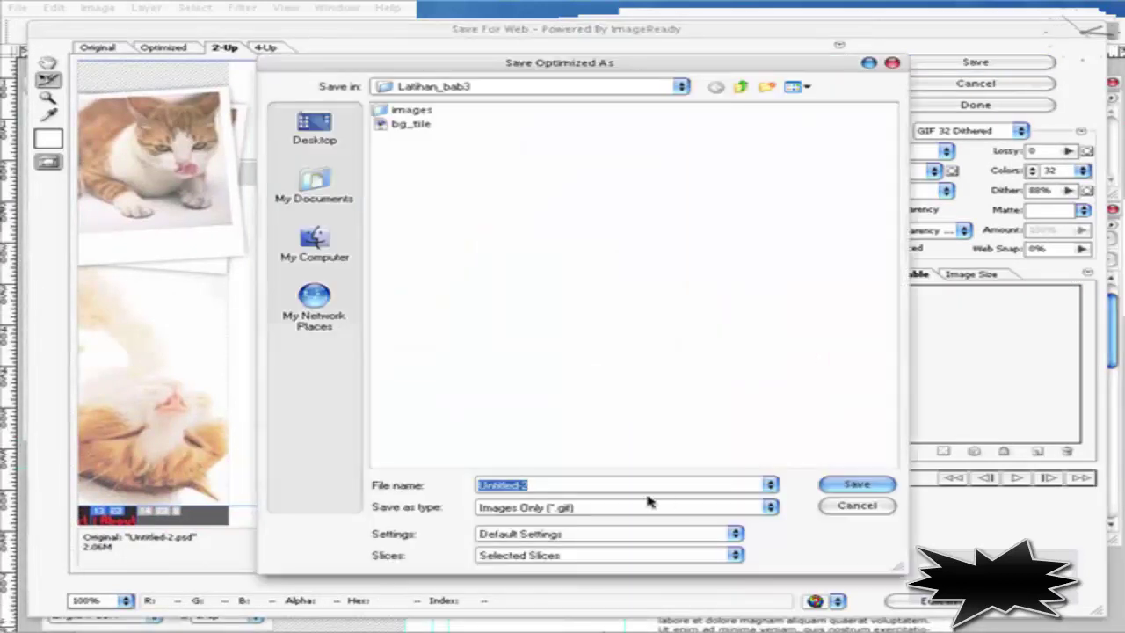
type("menu_hove")
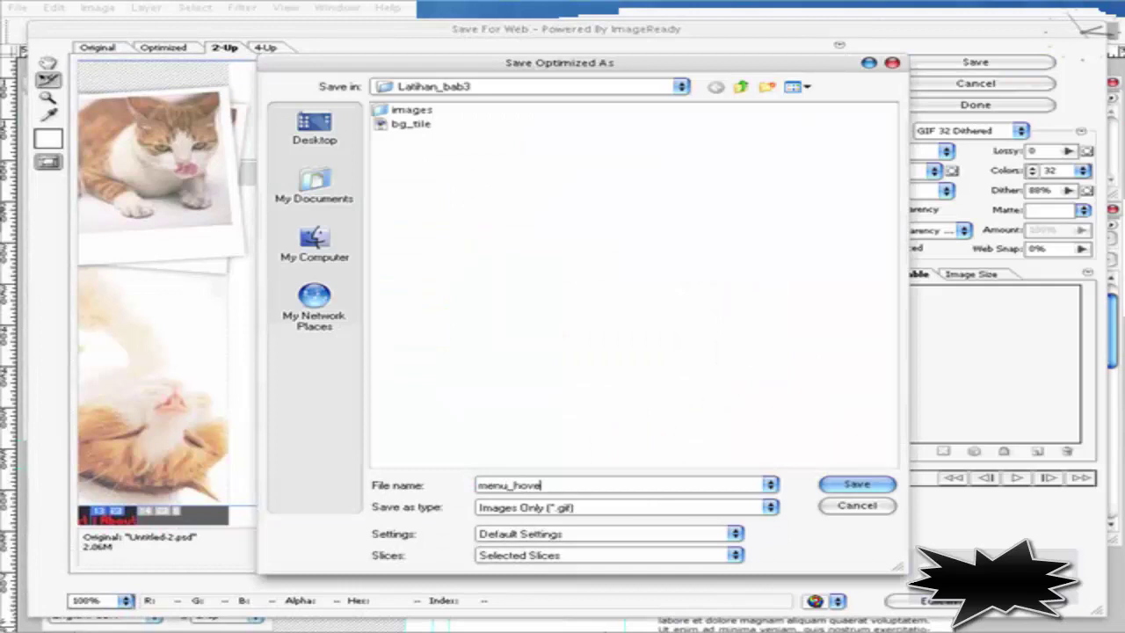
type("r")
key("Return")
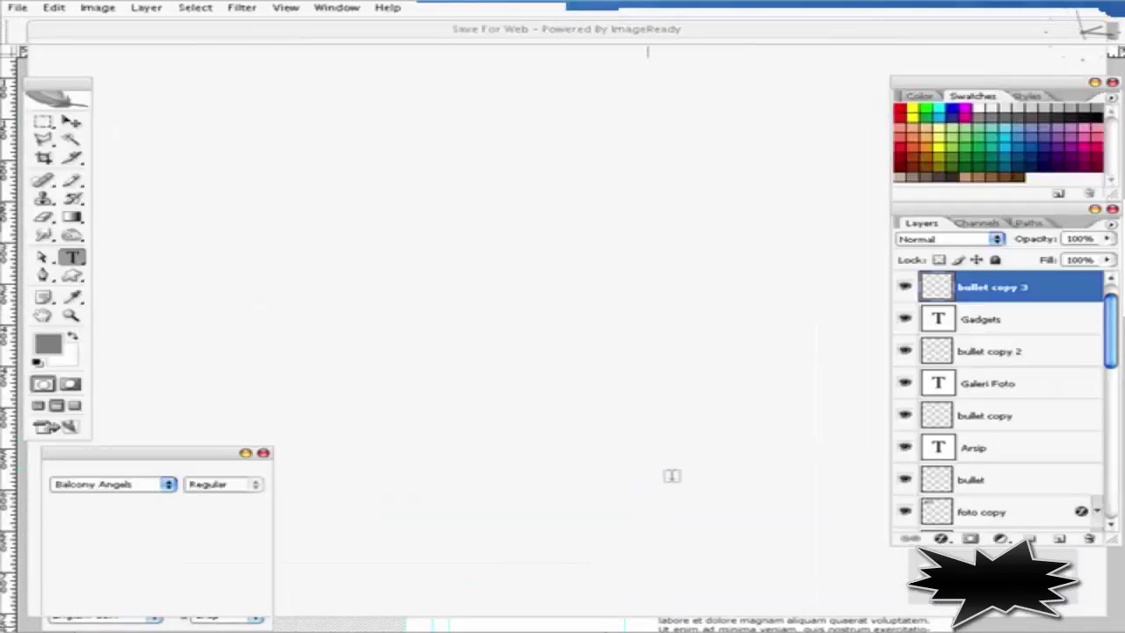
key("v")
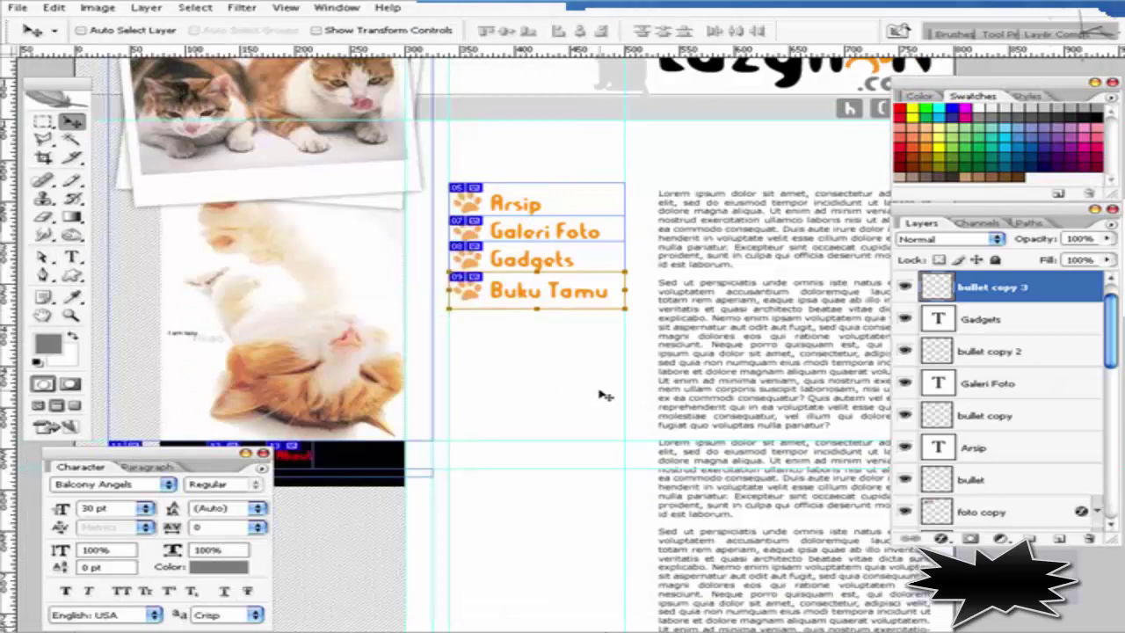
key("alt+Tab")
key("alt+Tab")
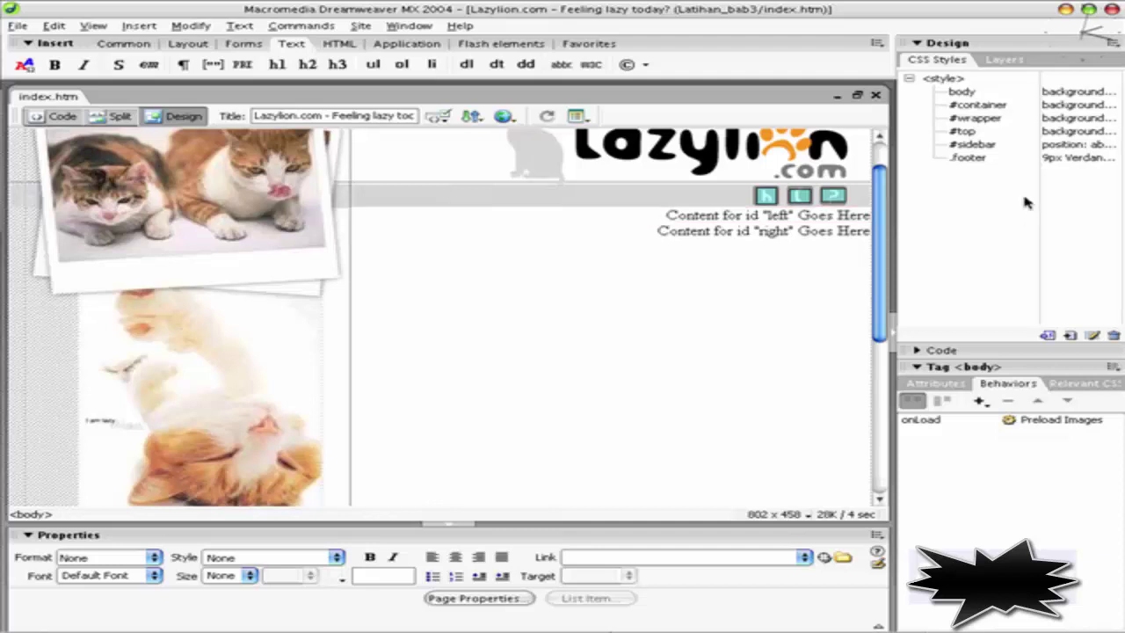
Create a new Advanced CSS rule with the selector #left
left_click(1069, 334)
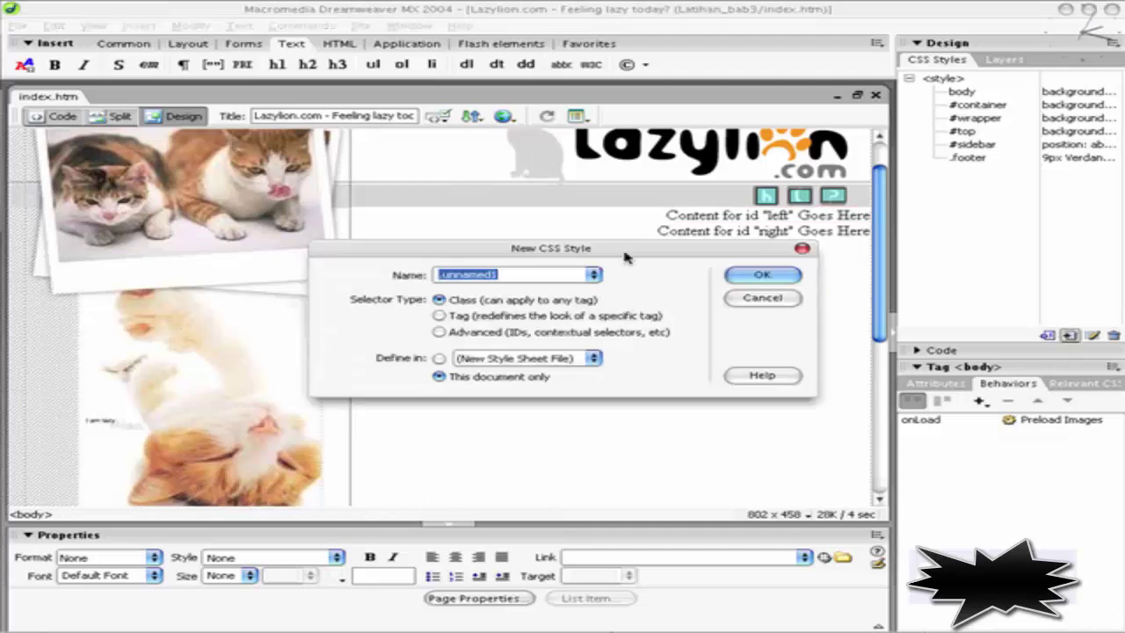
left_click_drag(629, 259, 722, 284)
left_click(571, 361)
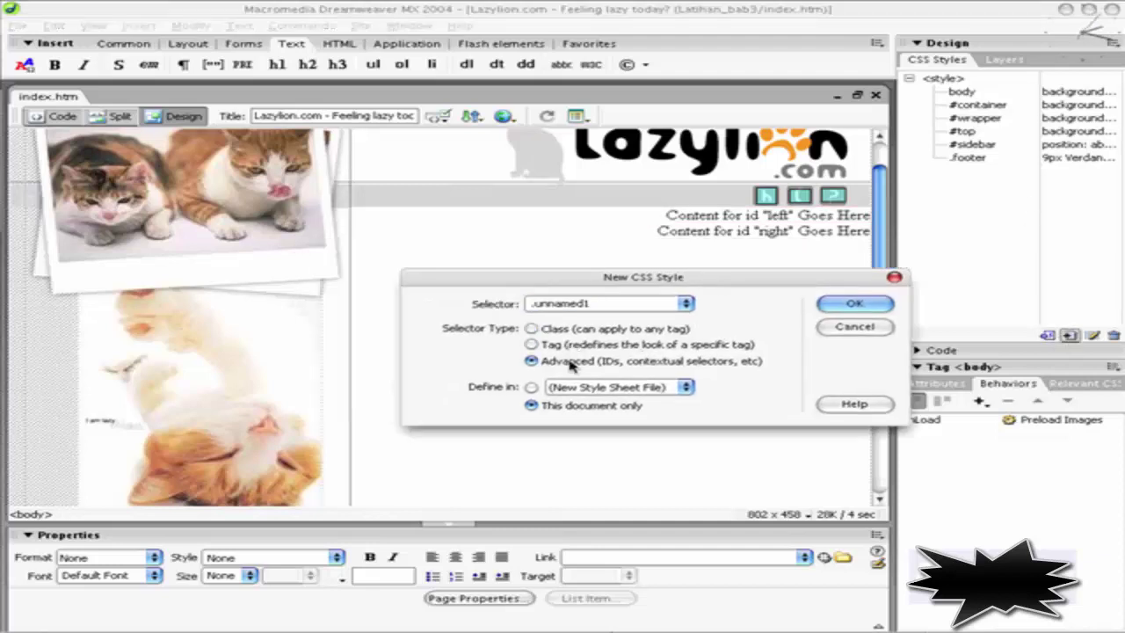
double_click(593, 314)
type("#left")
left_click(854, 303)
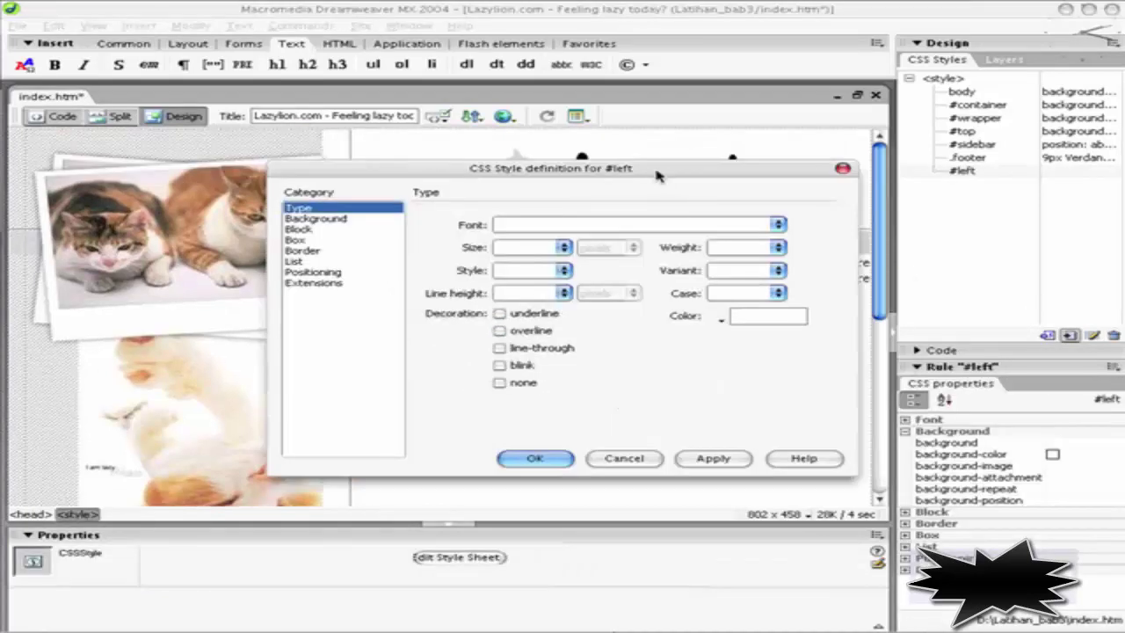
In #left Positioning, set type relative, width 150 and height 200
left_click_drag(659, 169, 868, 263)
left_click(546, 368)
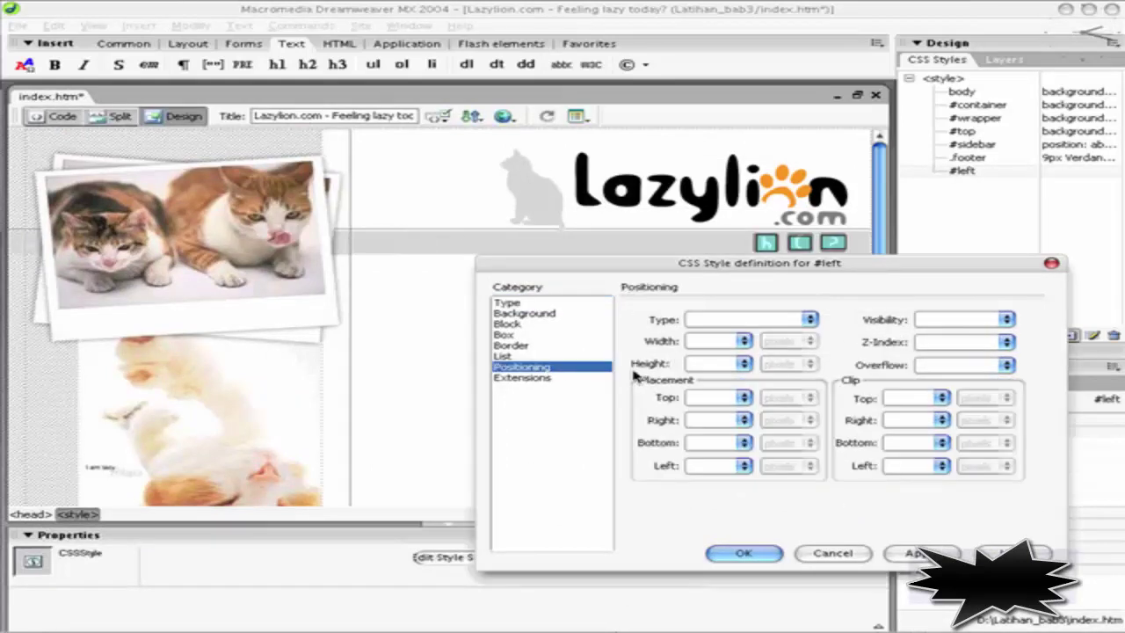
left_click(809, 320)
left_click(774, 346)
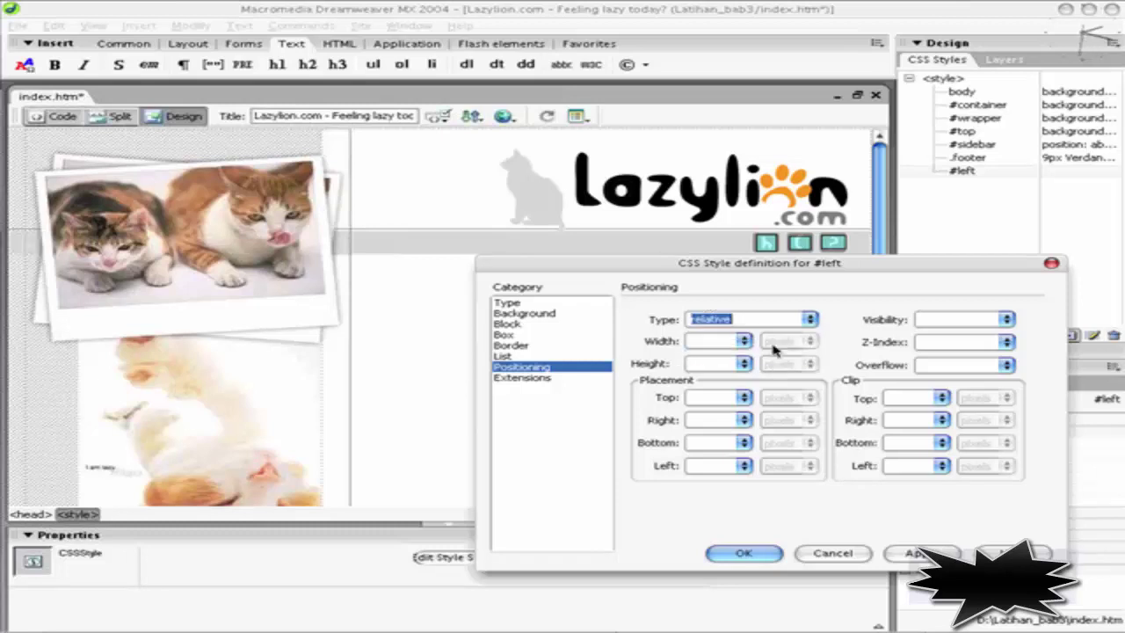
mouse_move(783, 263)
left_mouse_down()
mouse_move(777, 356)
mouse_move(756, 283)
left_mouse_up()
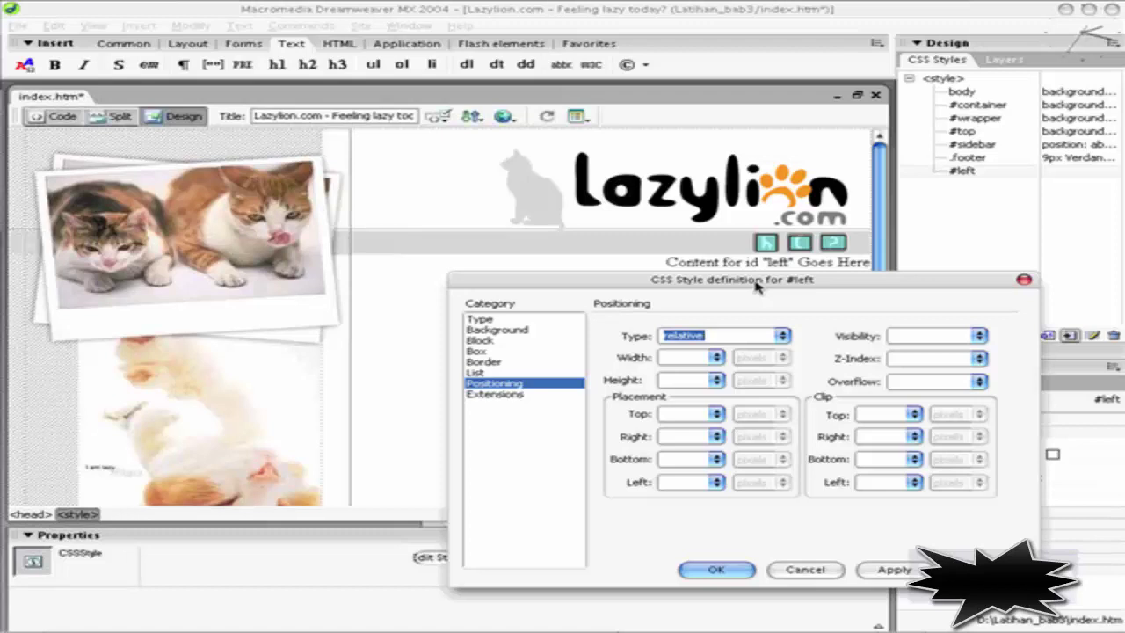
left_click(668, 356)
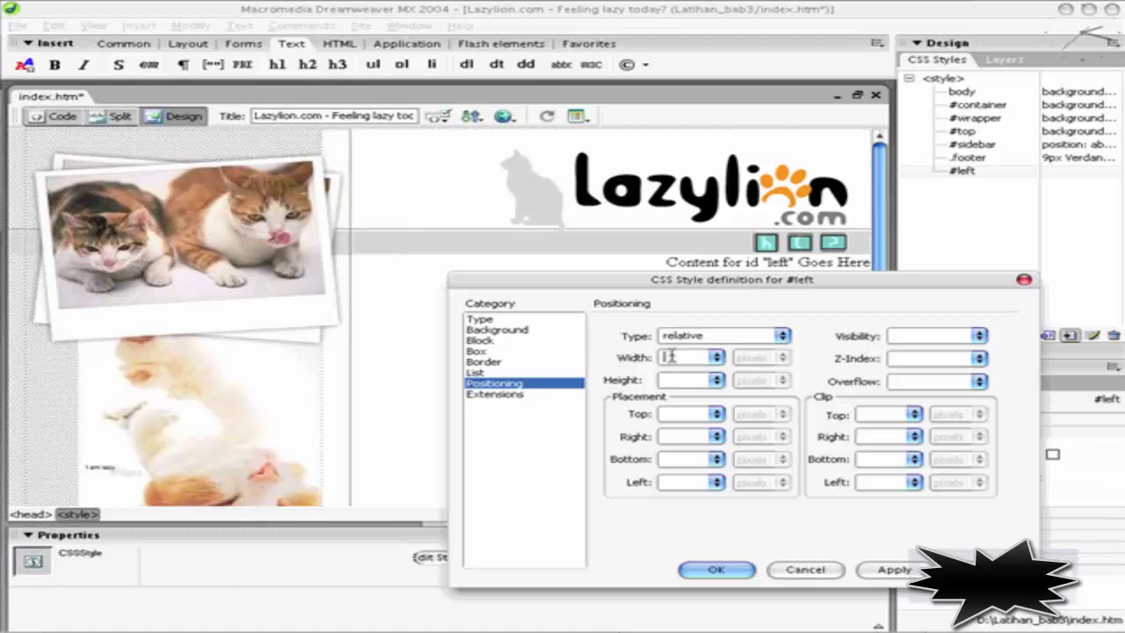
type("150")
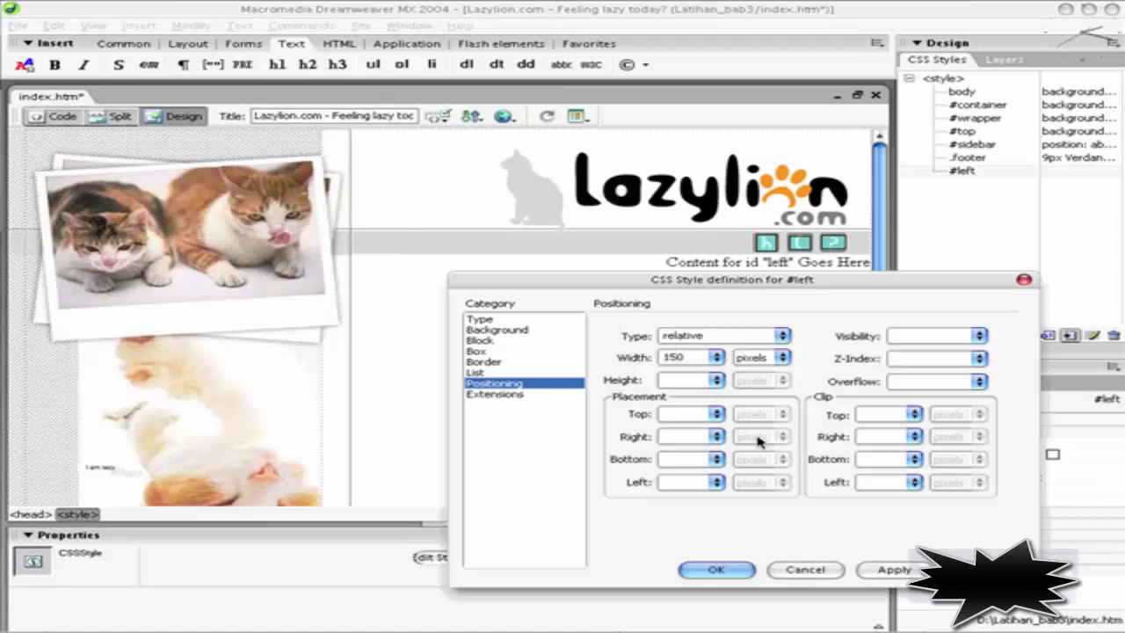
left_click(690, 381)
type("200")
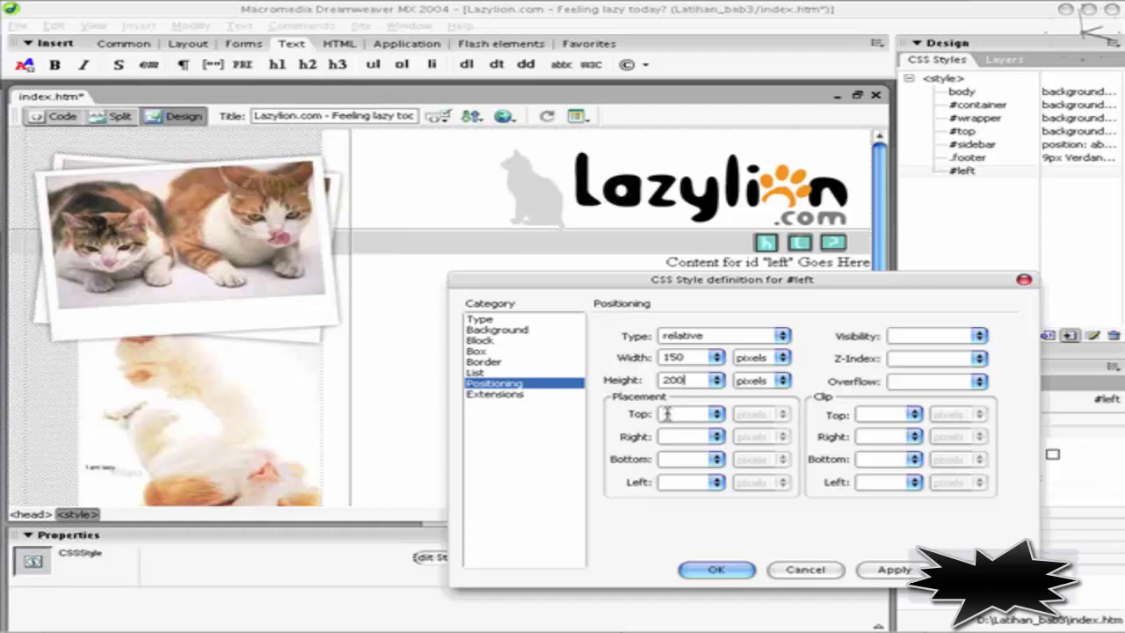
Set top 100 and left 10 px, apply the rule, and click into the left box
left_click(673, 414)
left_click_drag(739, 290, 778, 299)
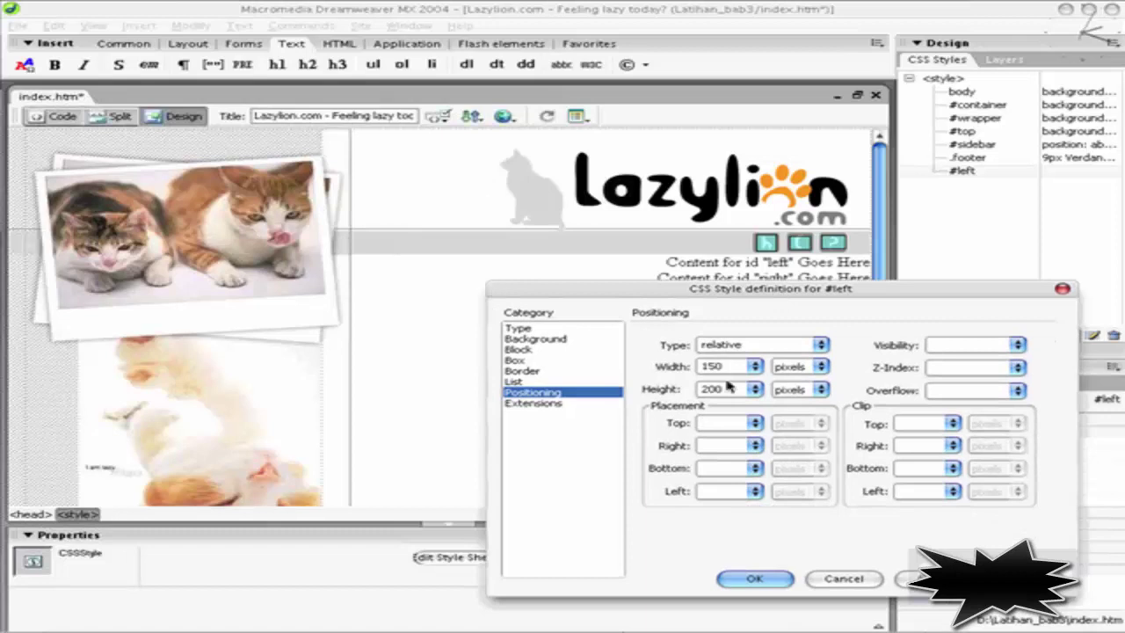
type("100")
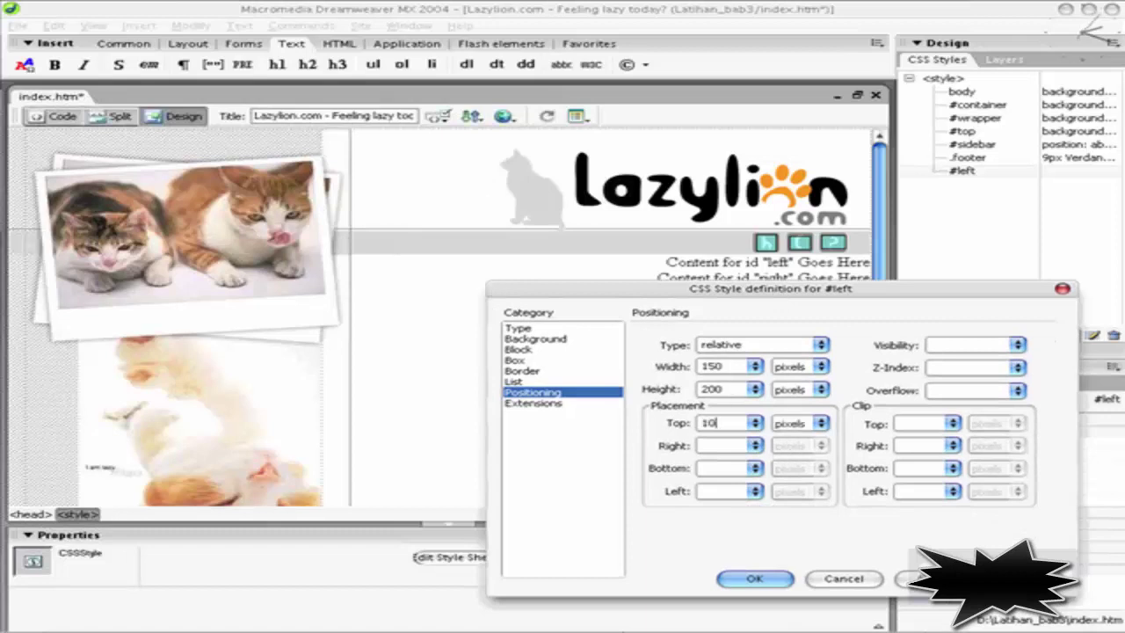
left_click(718, 492)
type("10")
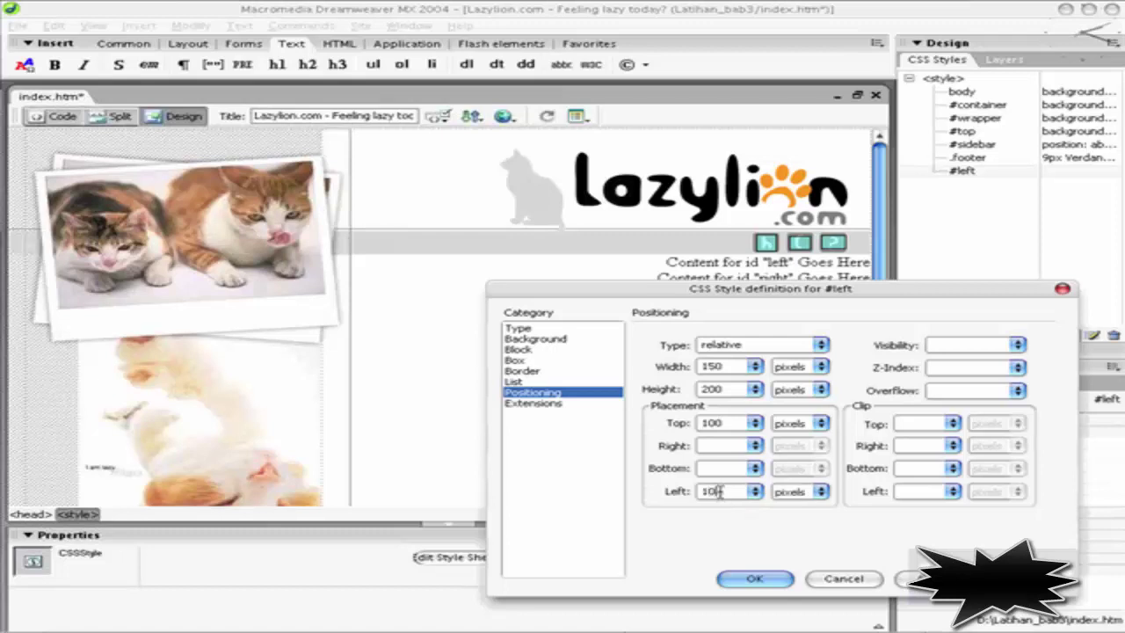
left_click(780, 580)
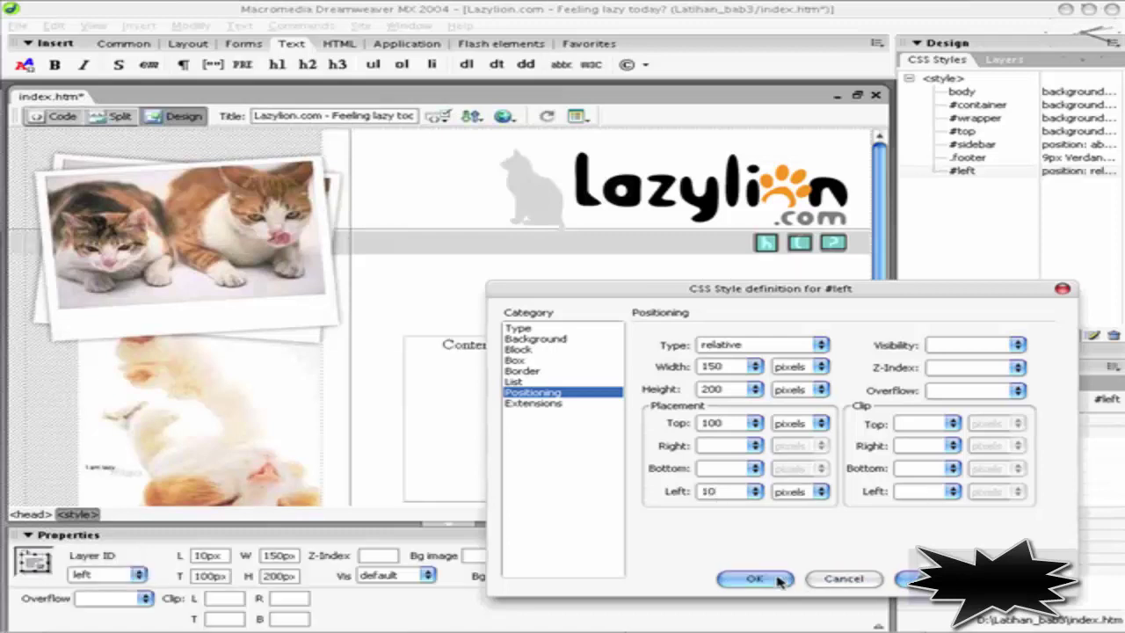
scroll(764, 398, "down", 5)
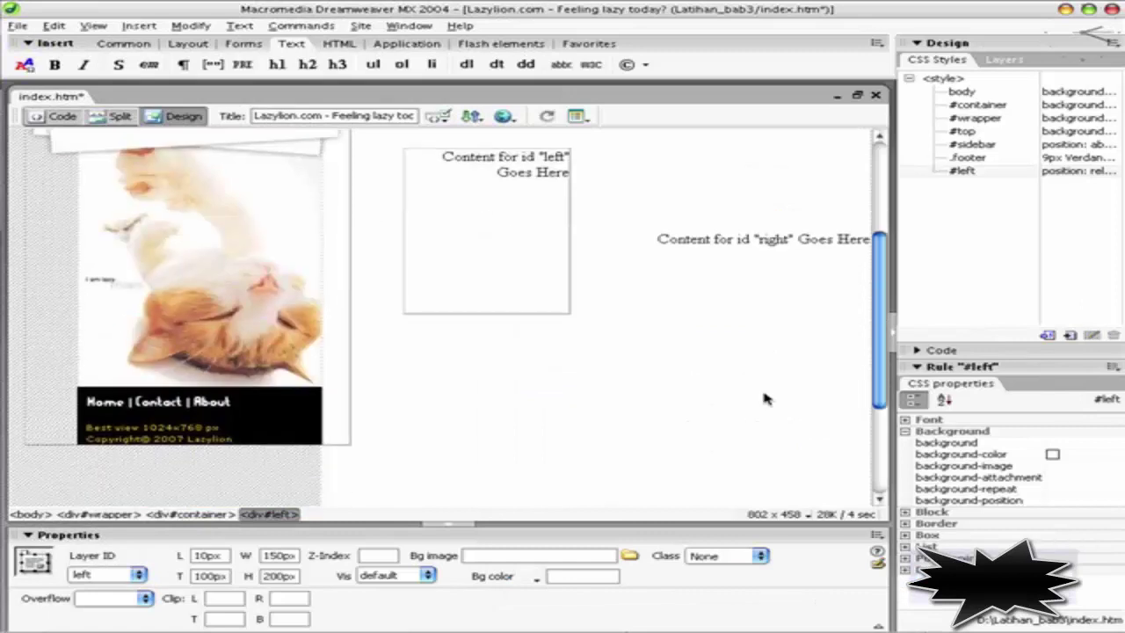
scroll(764, 398, "up", 6)
scroll(764, 398, "down", 3)
scroll(769, 399, "up", 3)
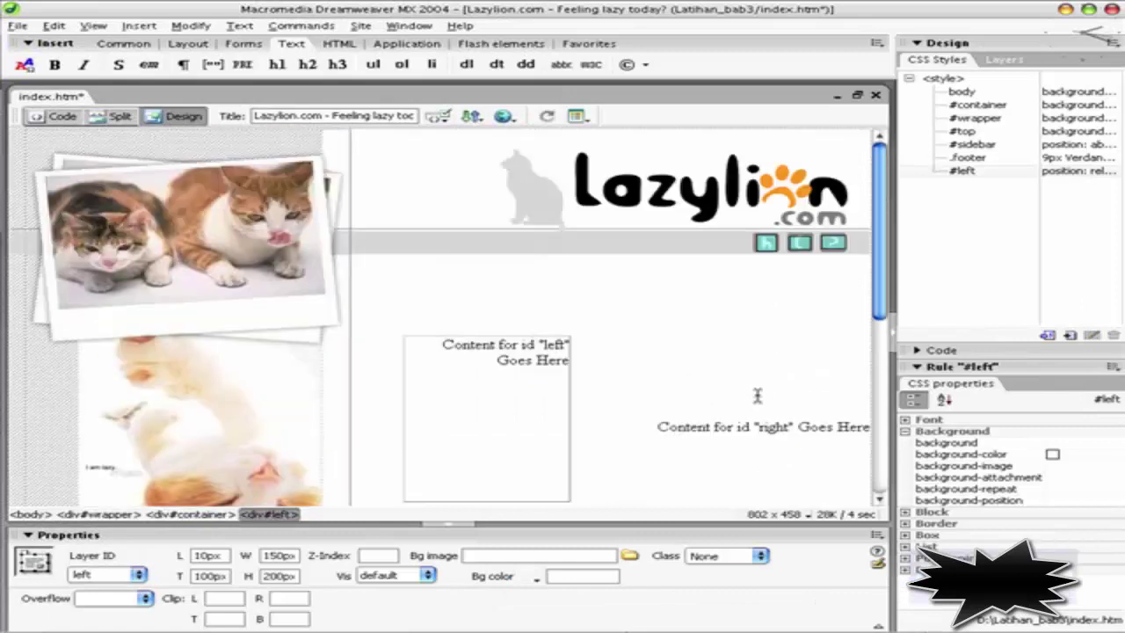
scroll(505, 385, "down", 1)
left_click(440, 298)
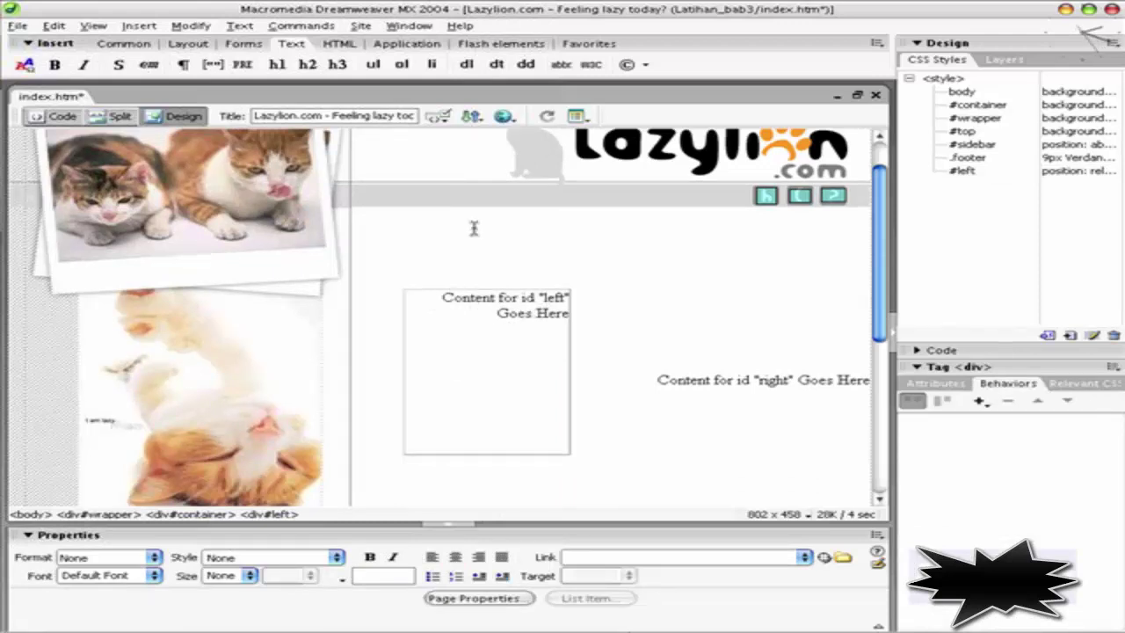
Start a rollover image with menu_normal_05.gif original and menu_hover_05.gif rollover
left_click(141, 44)
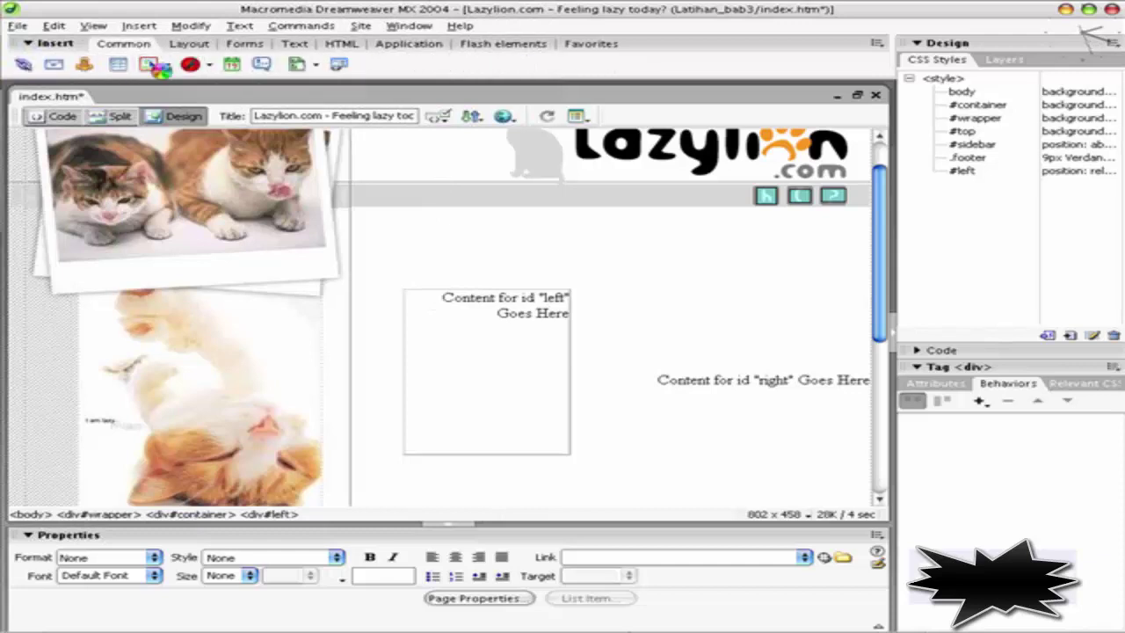
left_click(150, 65)
left_click(710, 291)
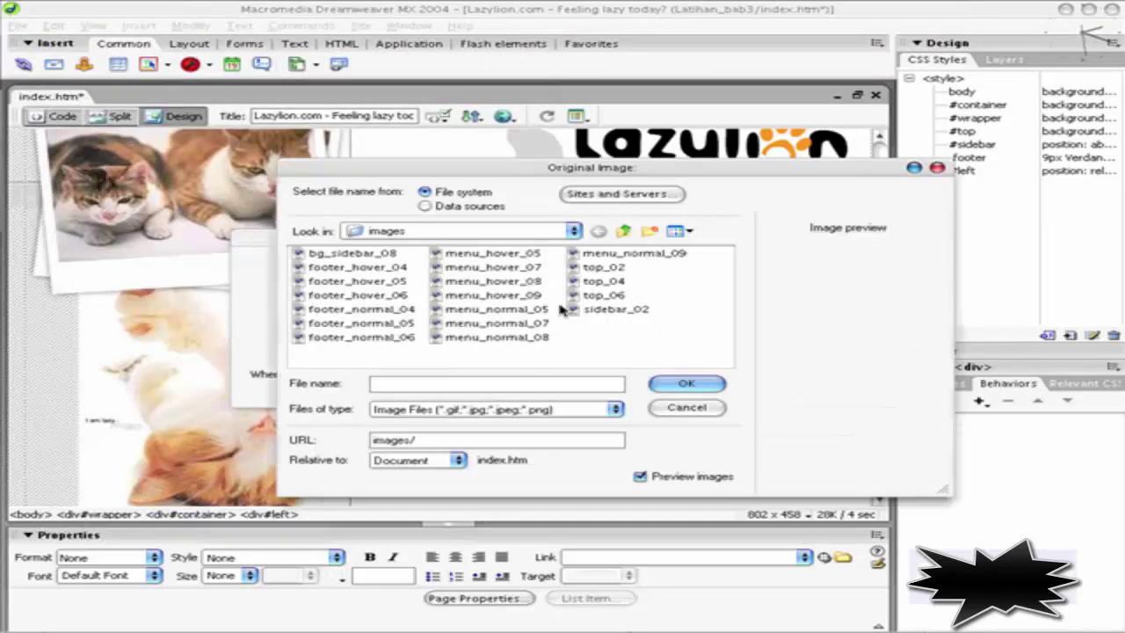
left_click(511, 312)
left_click(686, 386)
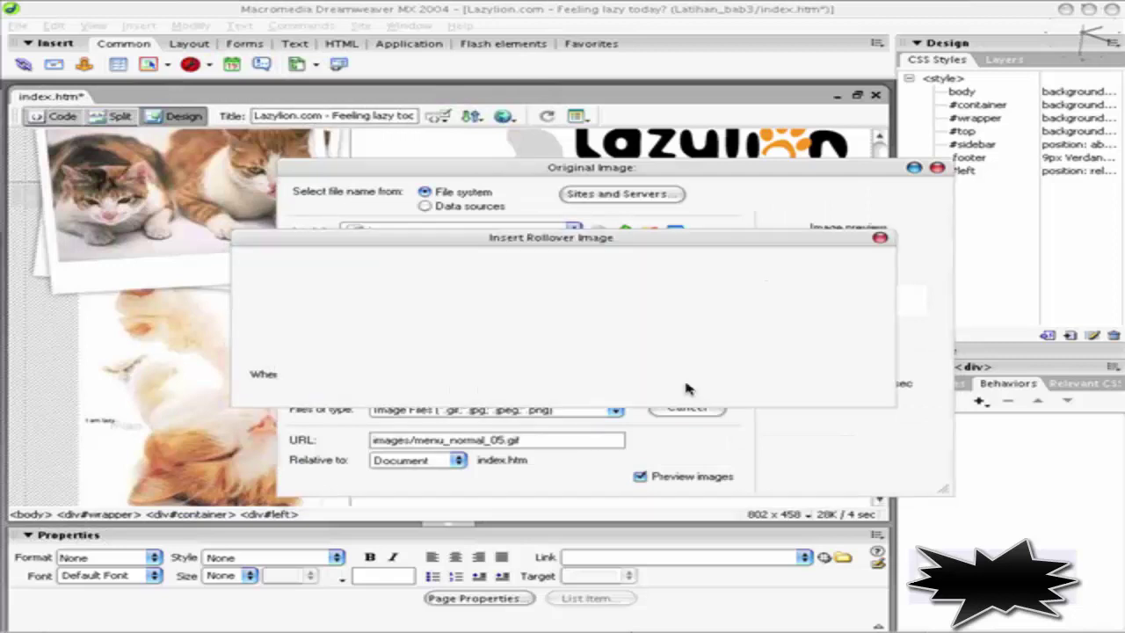
left_click(709, 318)
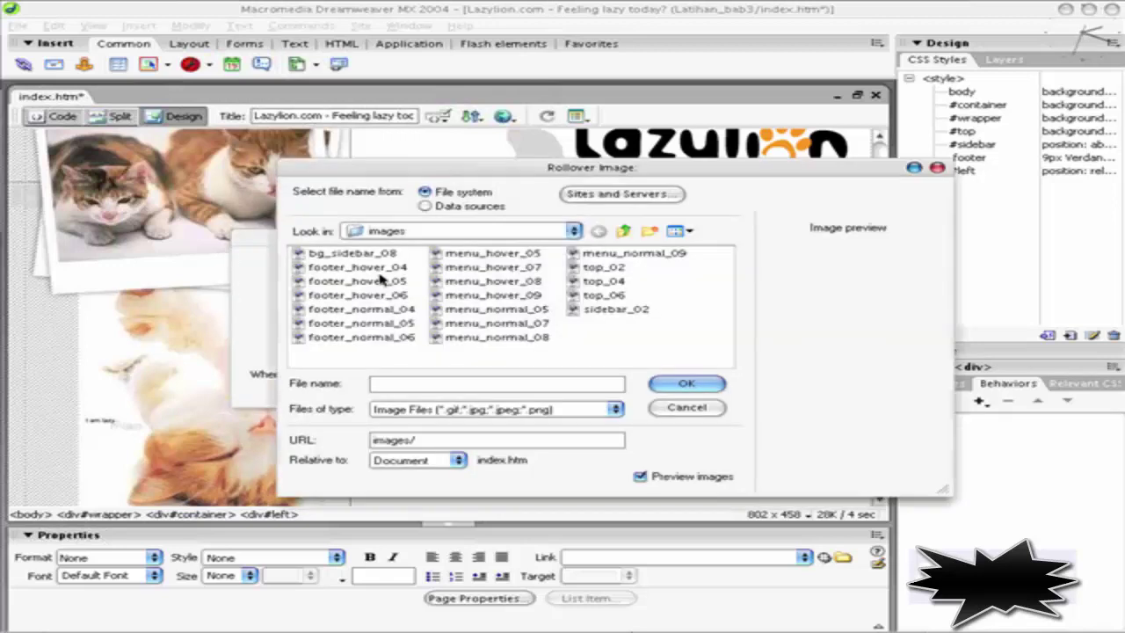
left_click(377, 267)
left_click(387, 310)
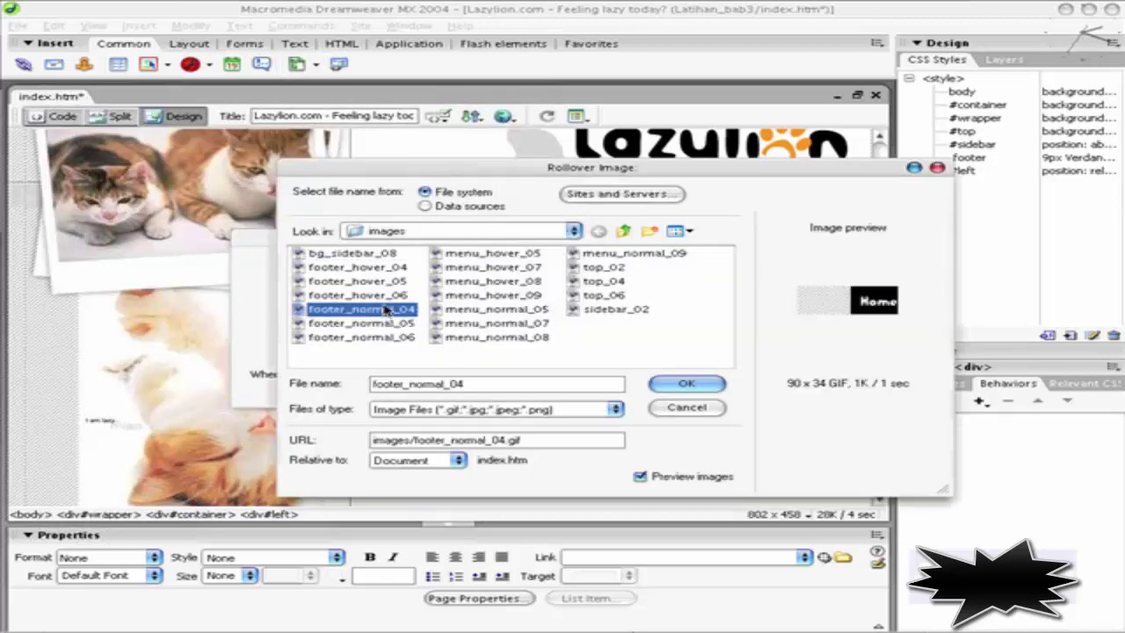
left_click(518, 255)
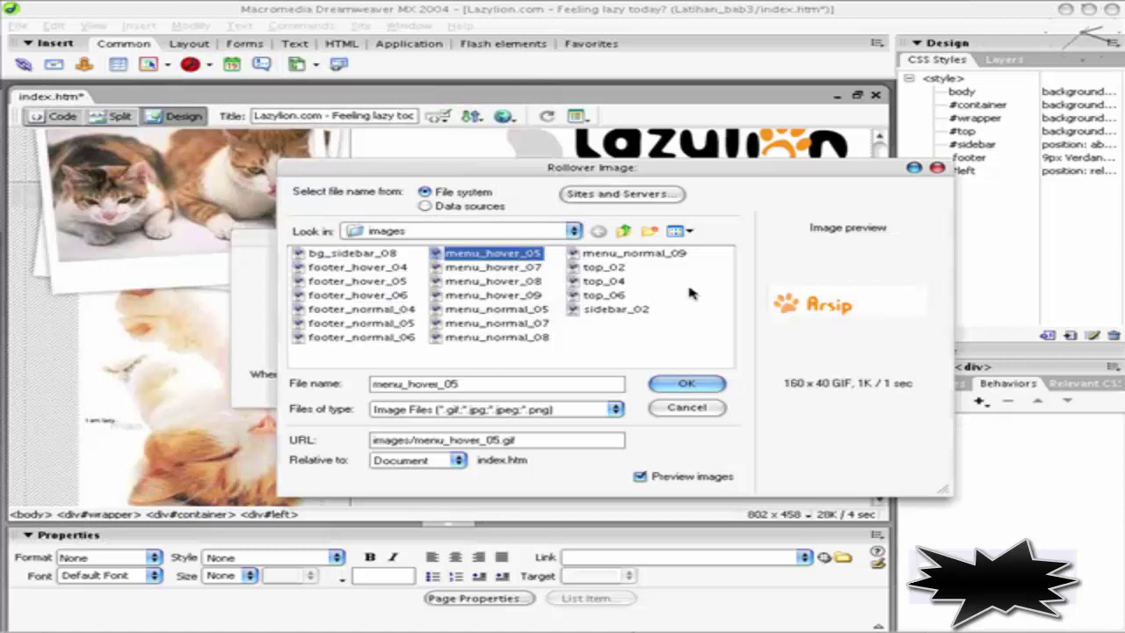
left_click(693, 387)
Give the rollover alt text 'arsip lazylion', link it to arsip.htm, and insert it
left_click(599, 352)
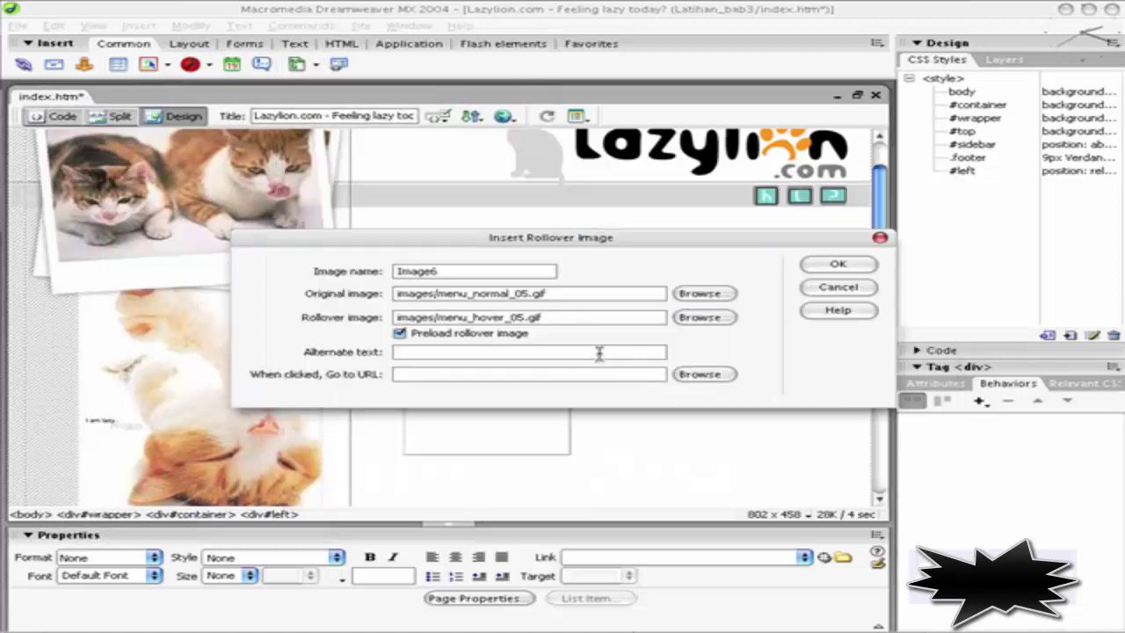
type("arsip lazyli")
type("on")
key("Tab")
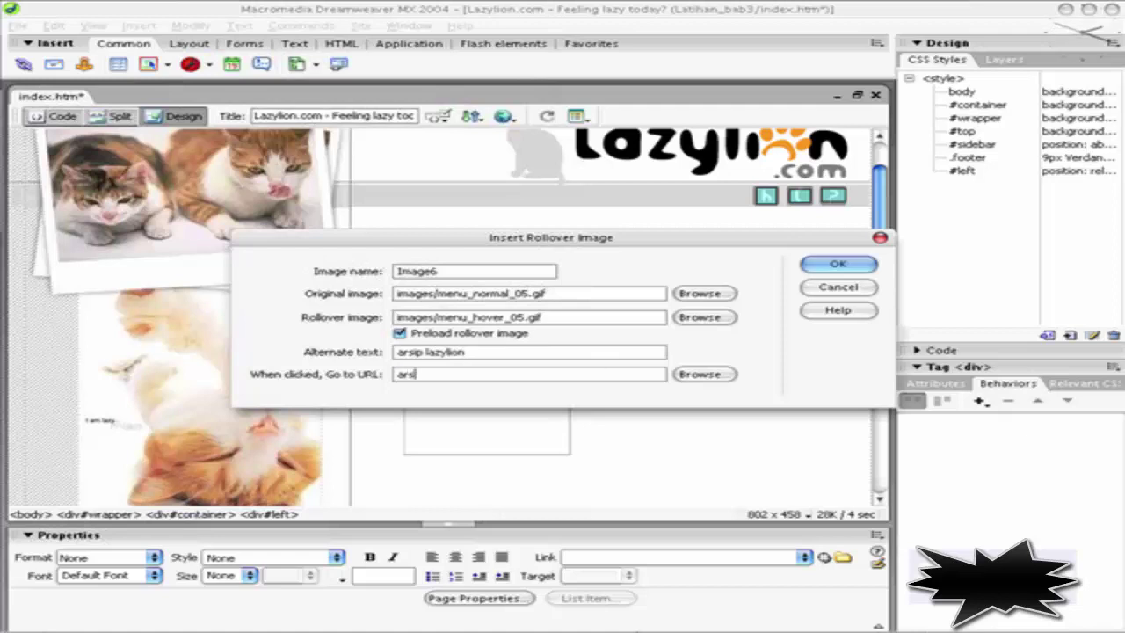
key("Return")
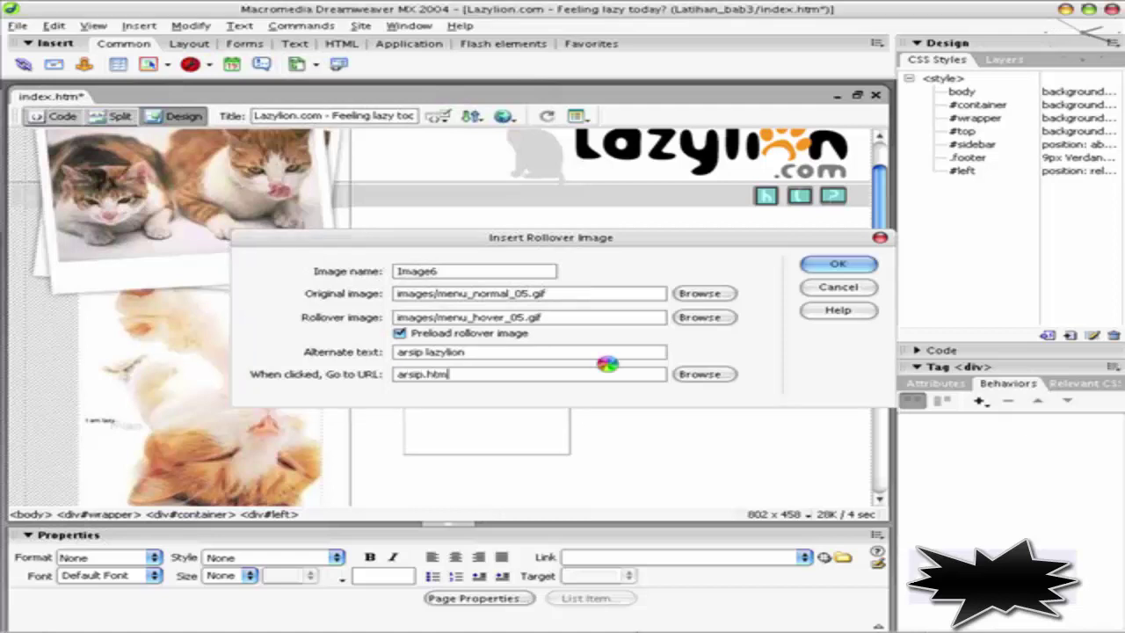
Inspect the inserted Arsip image's width, then select the whole left box
left_click(561, 364)
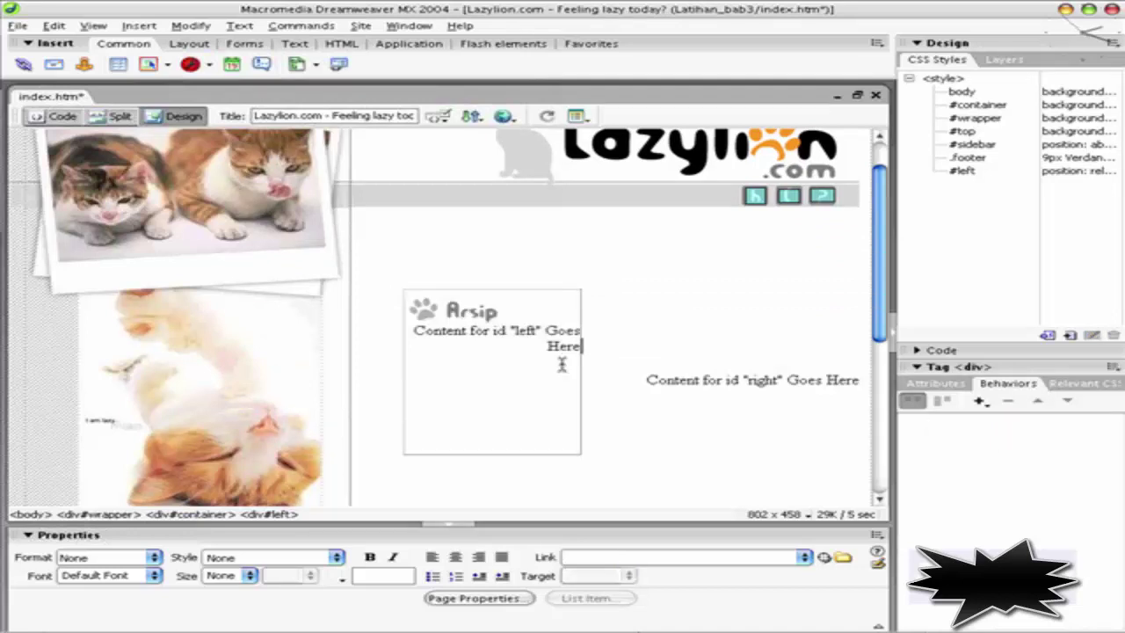
left_click(491, 318)
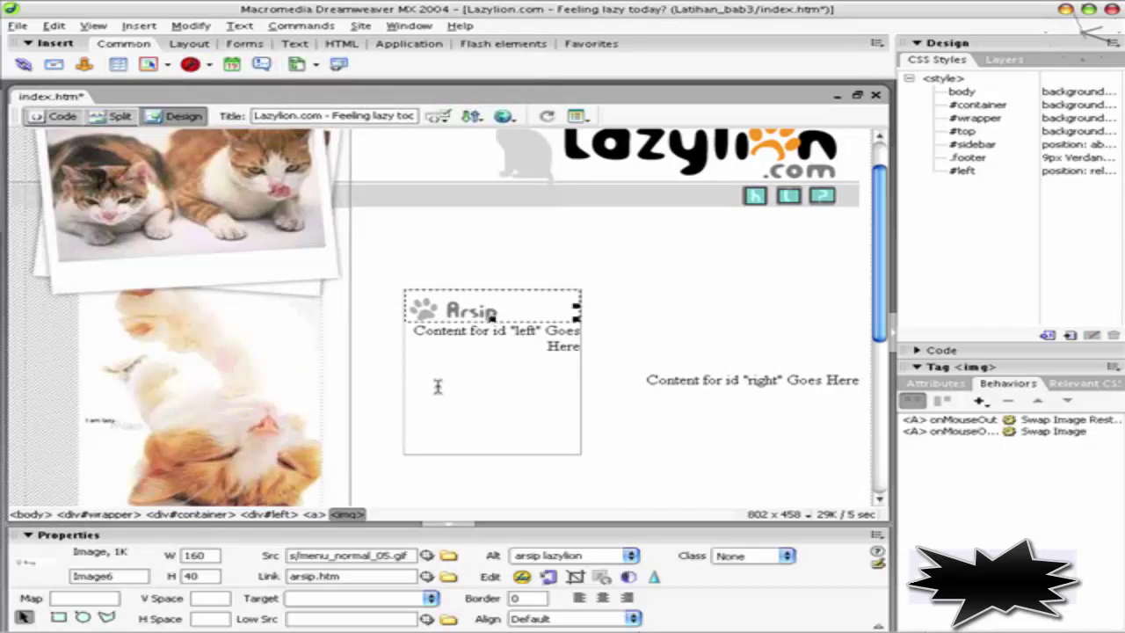
left_click(469, 436)
left_click(478, 318)
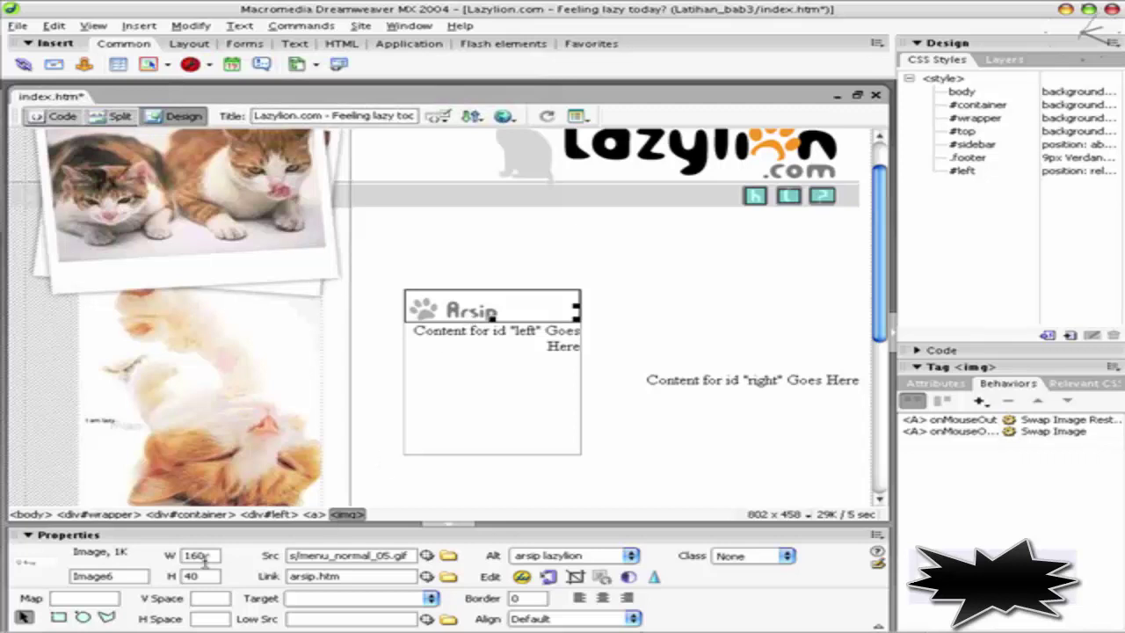
left_click(475, 405)
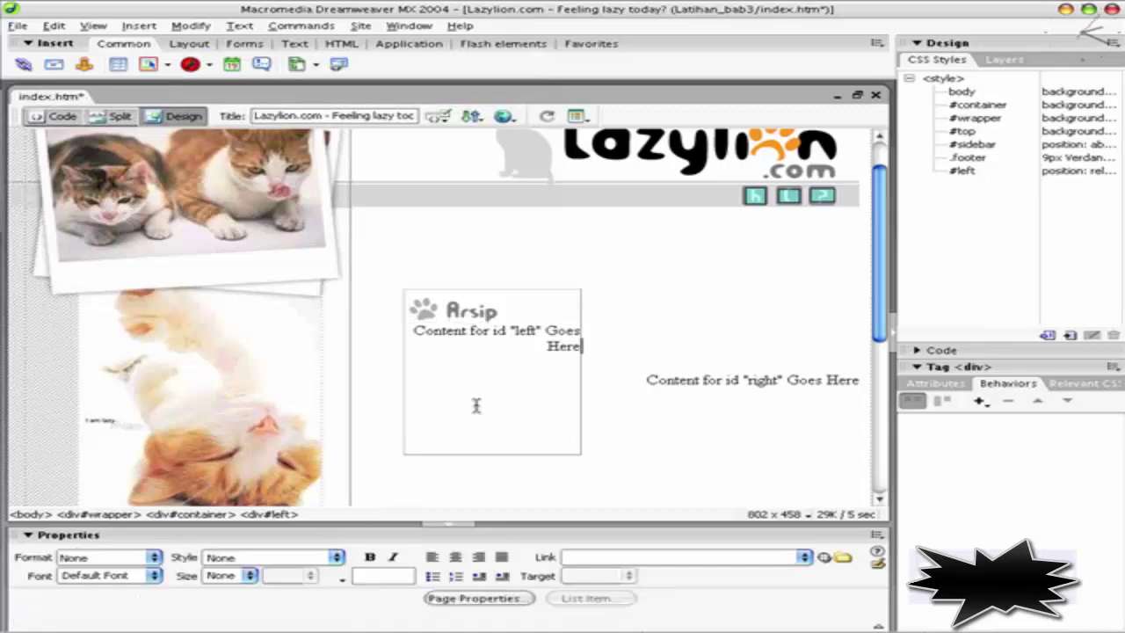
left_click(482, 454)
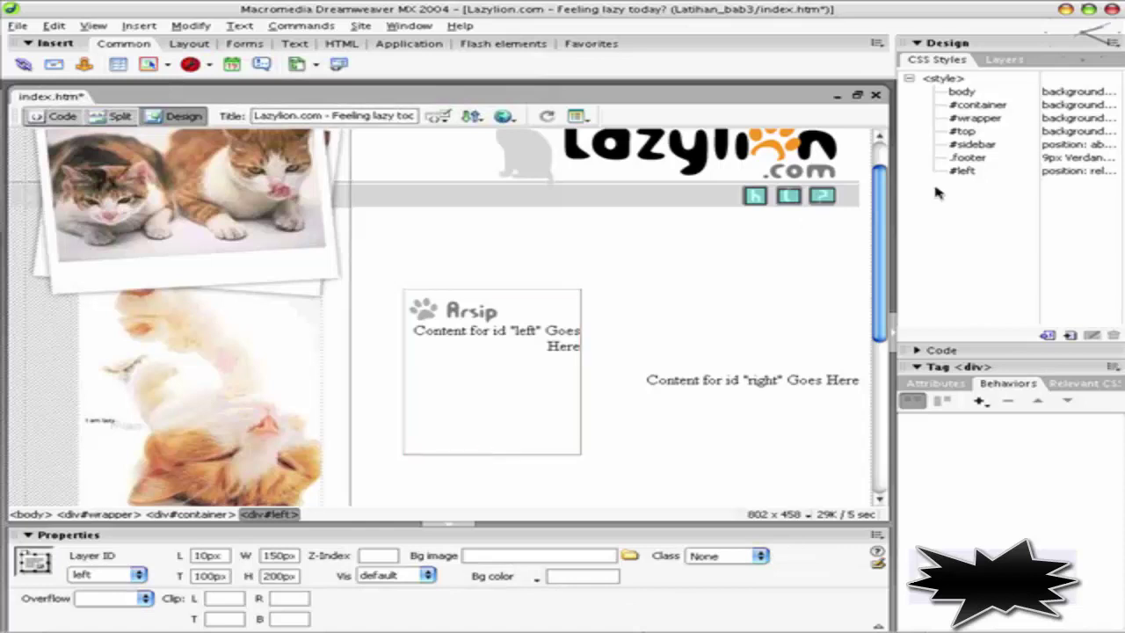
Change the #left style to width 160 px and left offset 5 px, and apply it
left_click(961, 171)
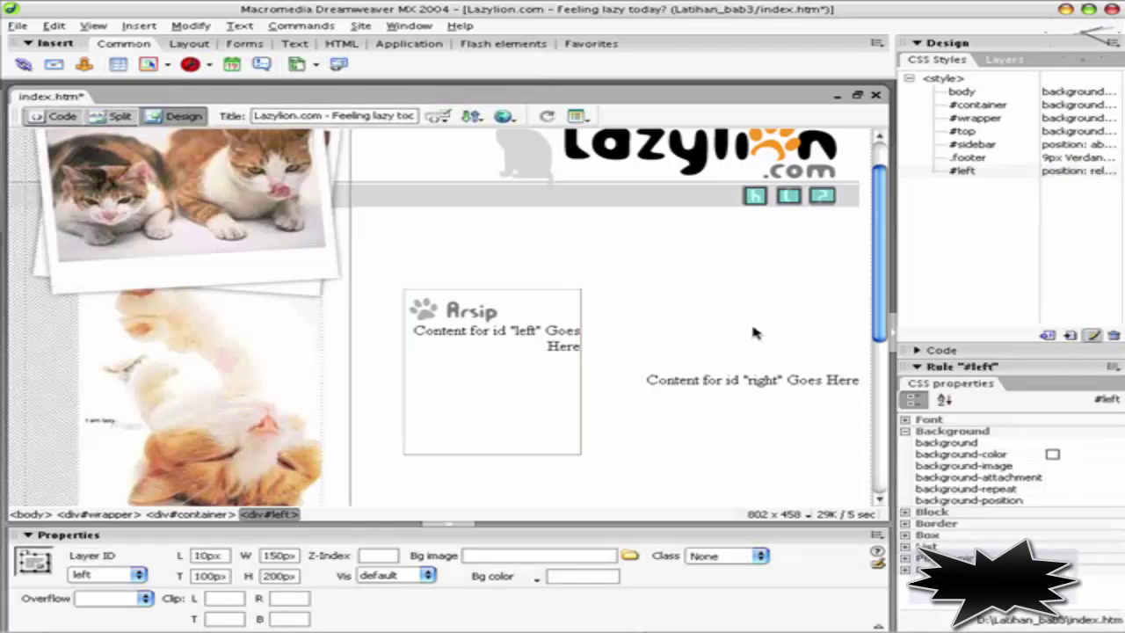
left_click(332, 273)
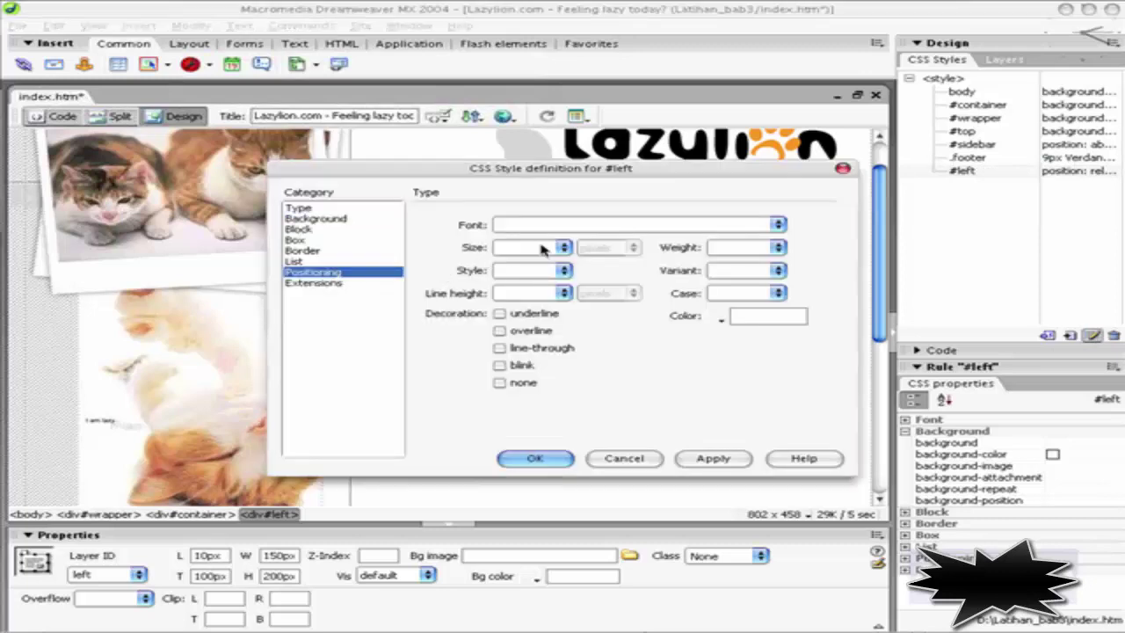
double_click(517, 248)
type("160")
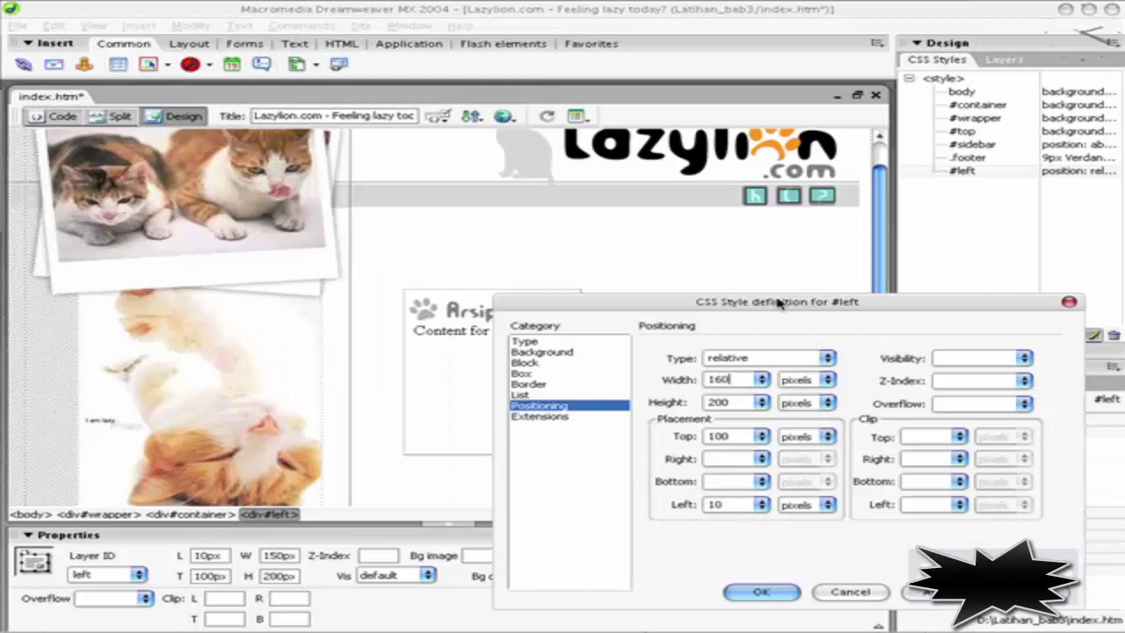
left_click_drag(554, 168, 768, 221)
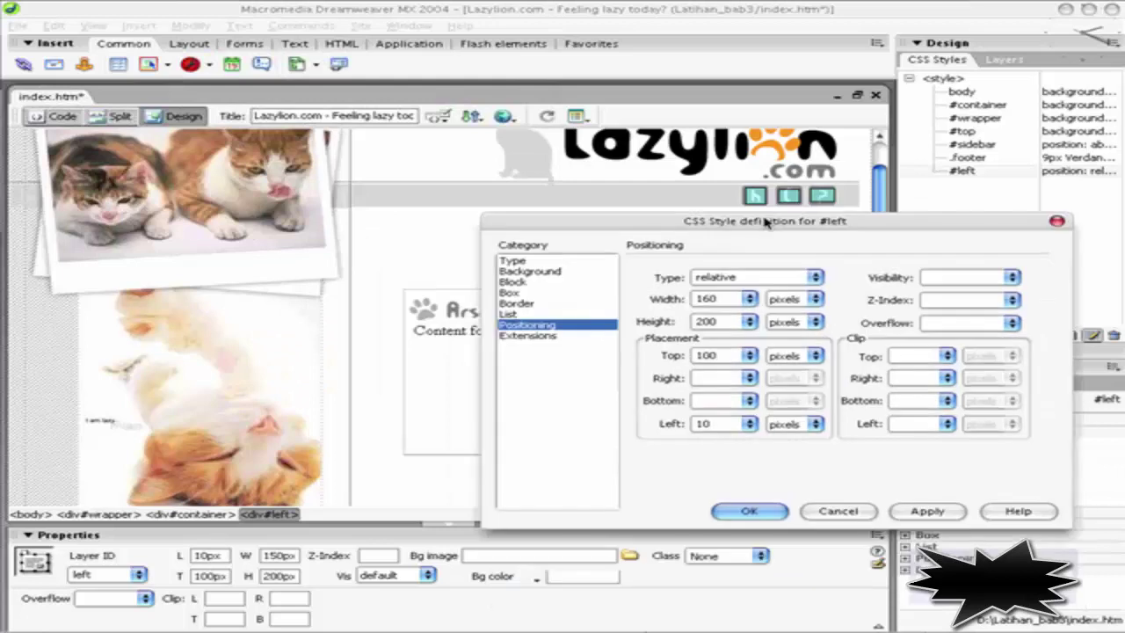
double_click(703, 423)
type("5")
left_click(905, 510)
left_click(749, 510)
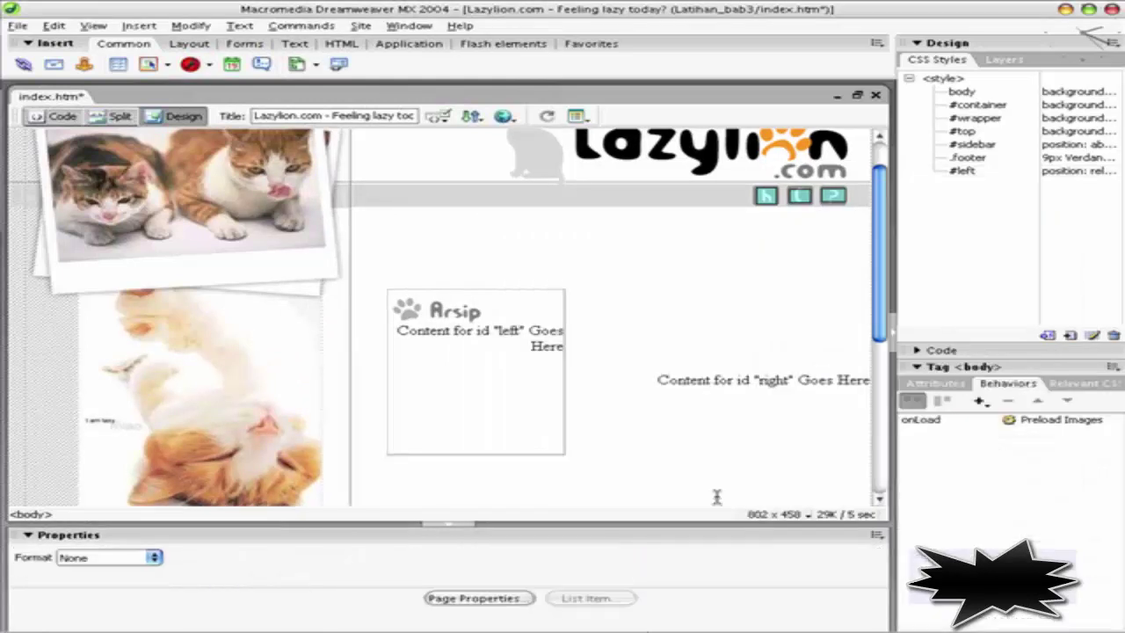
Save index.htm and preview it in Internet Explorer
scroll(703, 393, "down", 4)
key("ctrl+s")
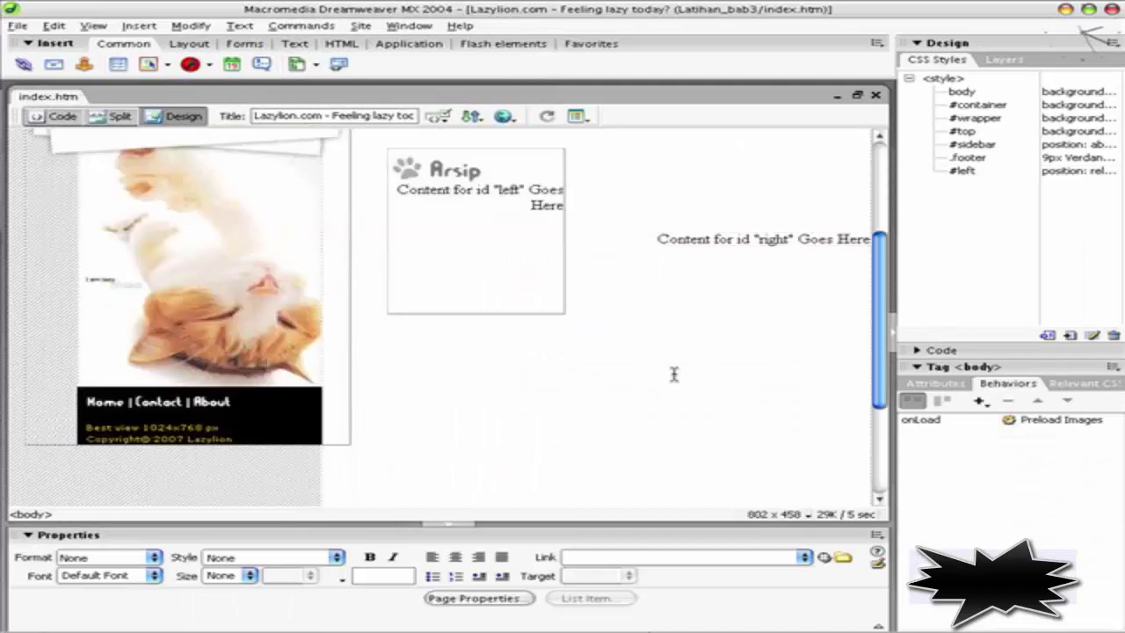
key("F12")
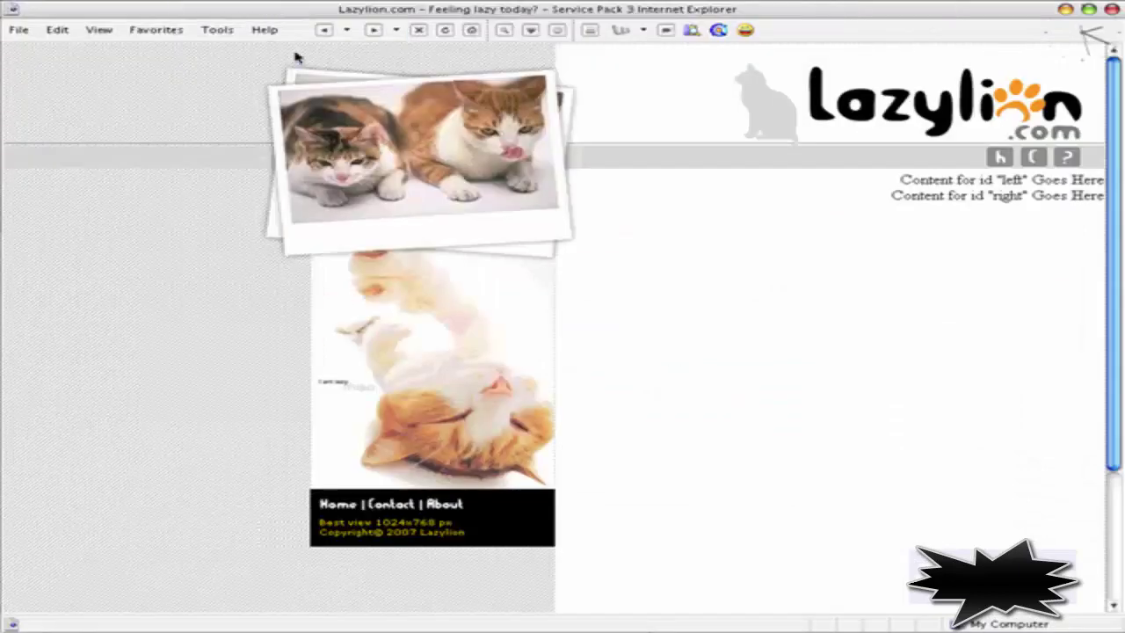
Refresh the Internet Explorer preview to load the latest Lazylion layout
left_click(444, 33)
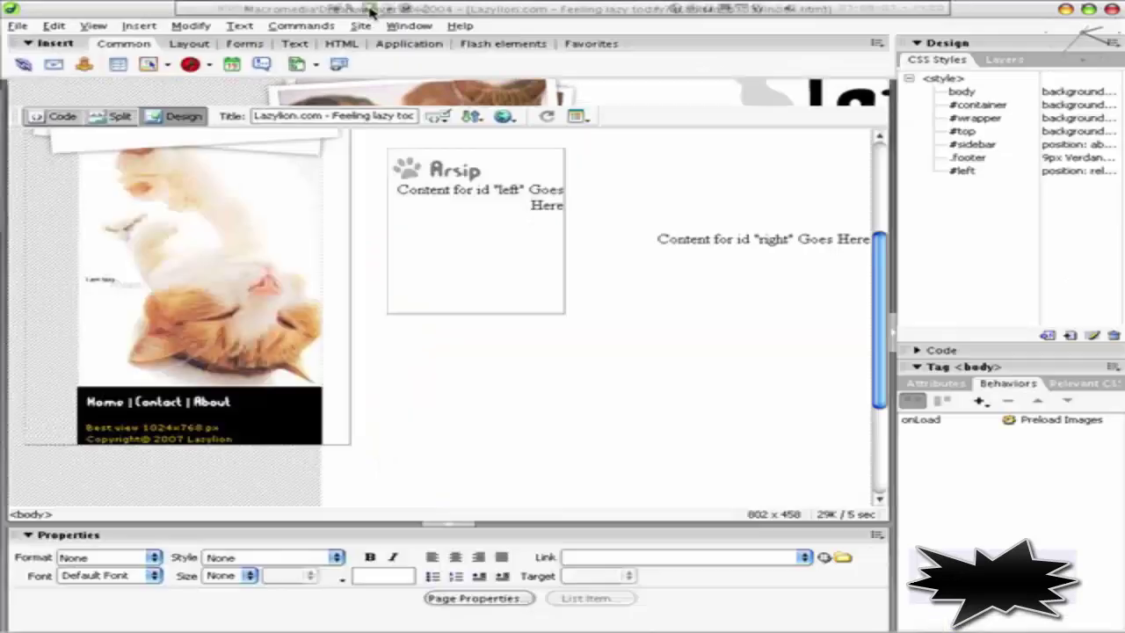
Delete the 'Content for id "left" Goes Here' placeholder text from the Arsip box
left_click(477, 174)
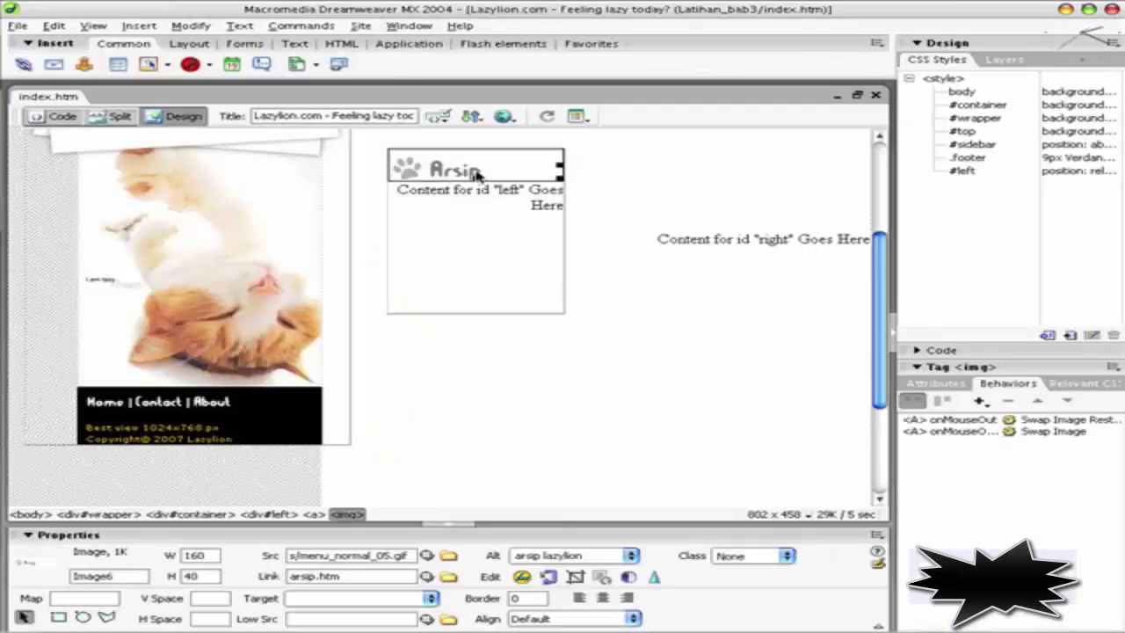
left_click(538, 201)
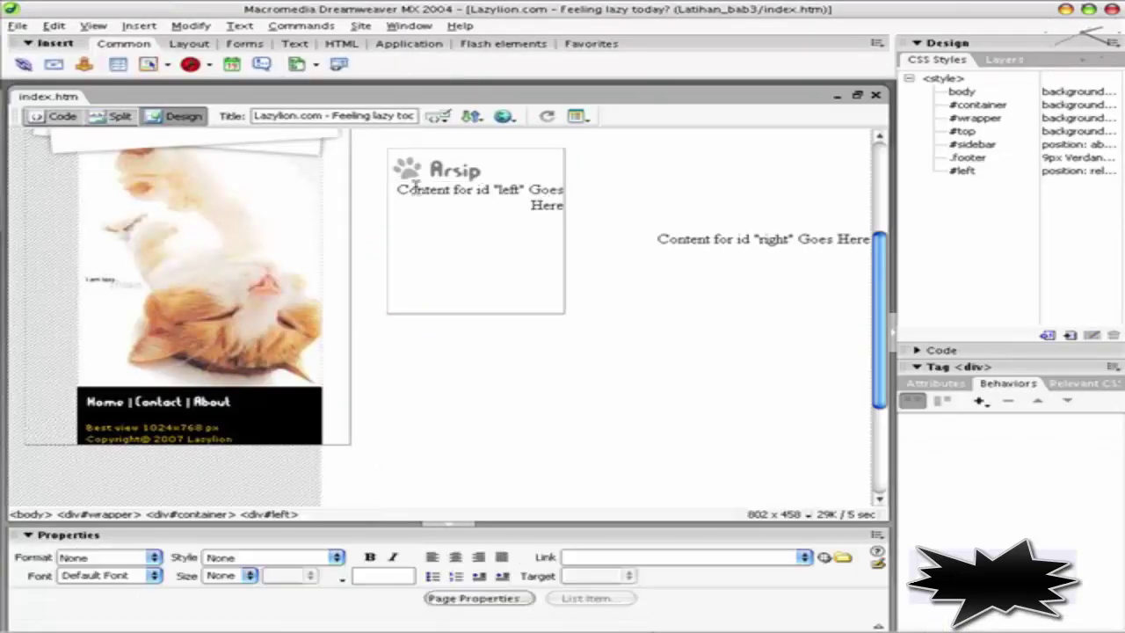
left_click_drag(399, 192, 572, 208)
key("Delete")
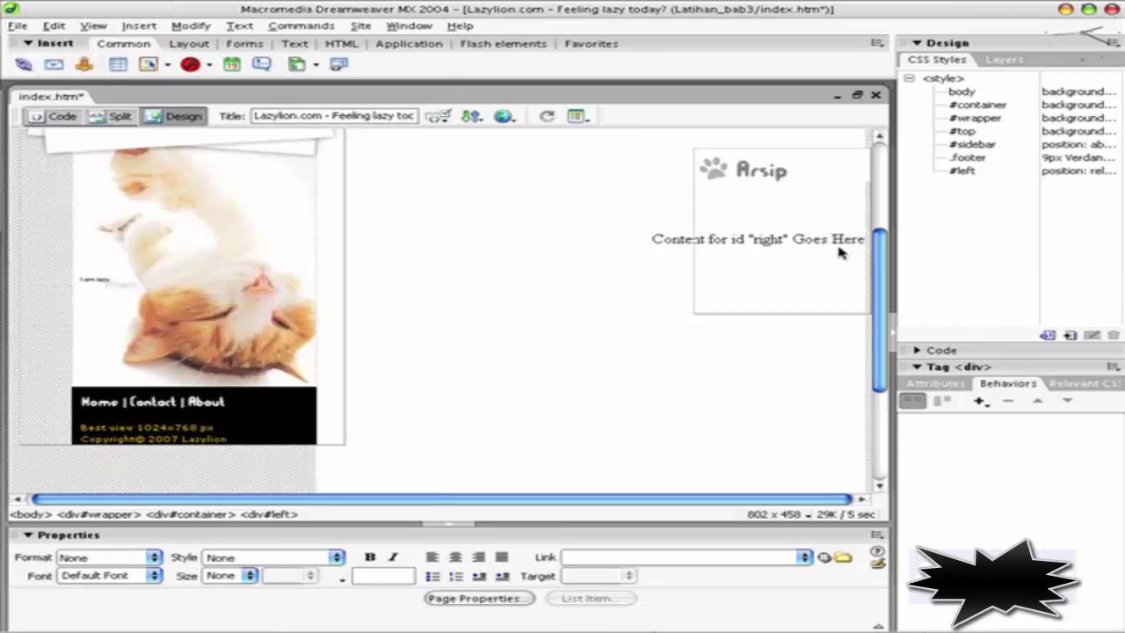
key("ctrl+z")
left_click(829, 195)
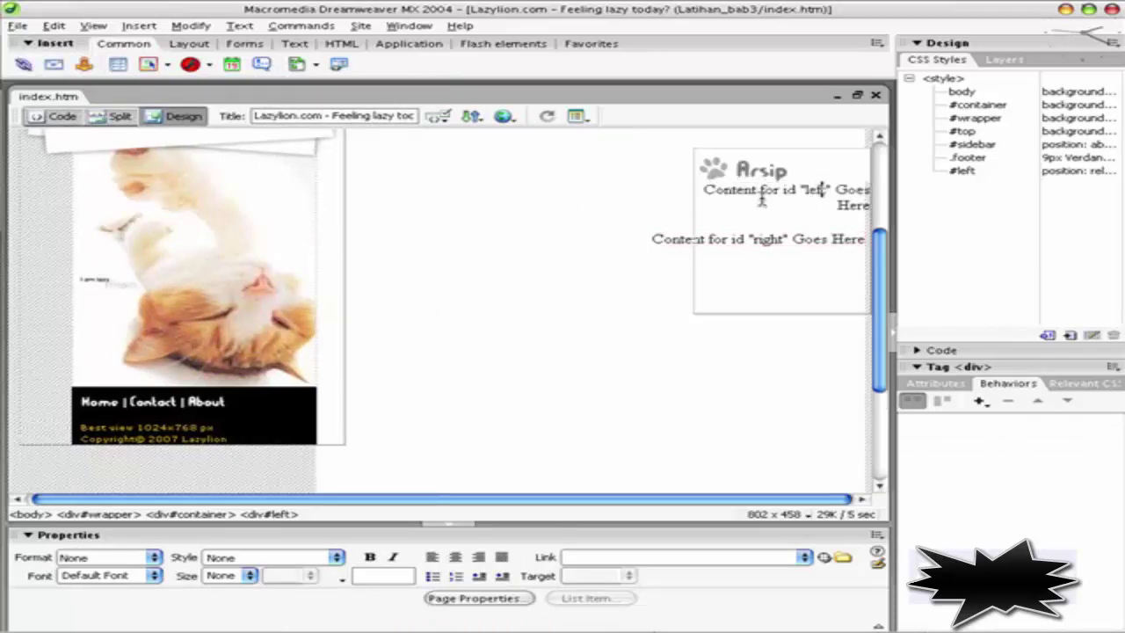
left_click_drag(703, 190, 854, 211)
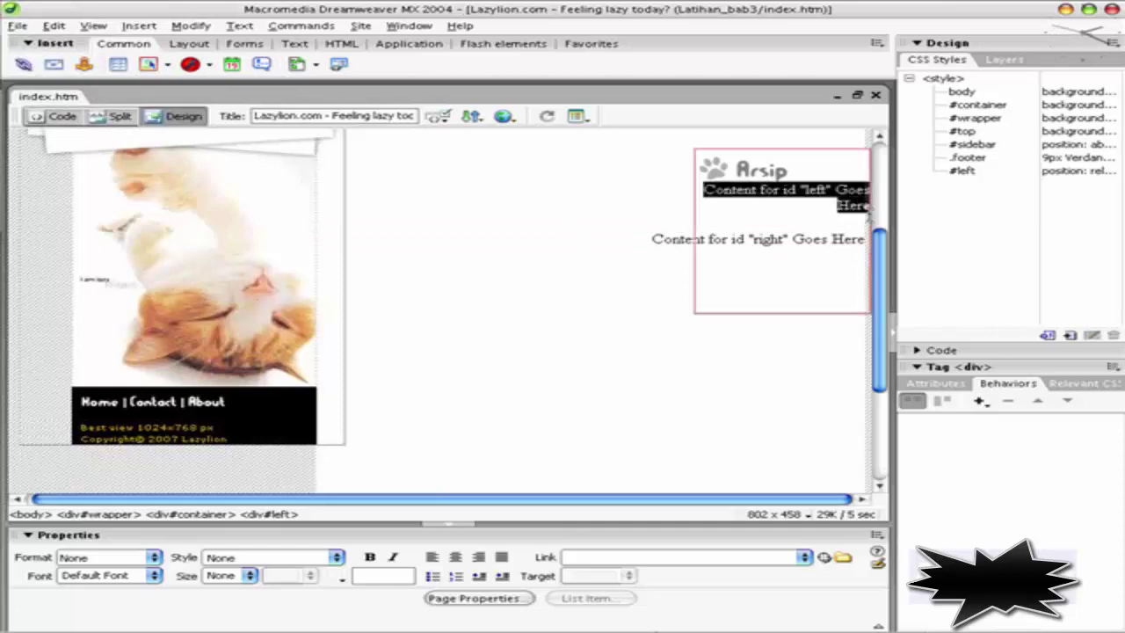
key("Delete")
Save index.htm and select the #left rule in CSS Styles to view its properties
key("ctrl+s")
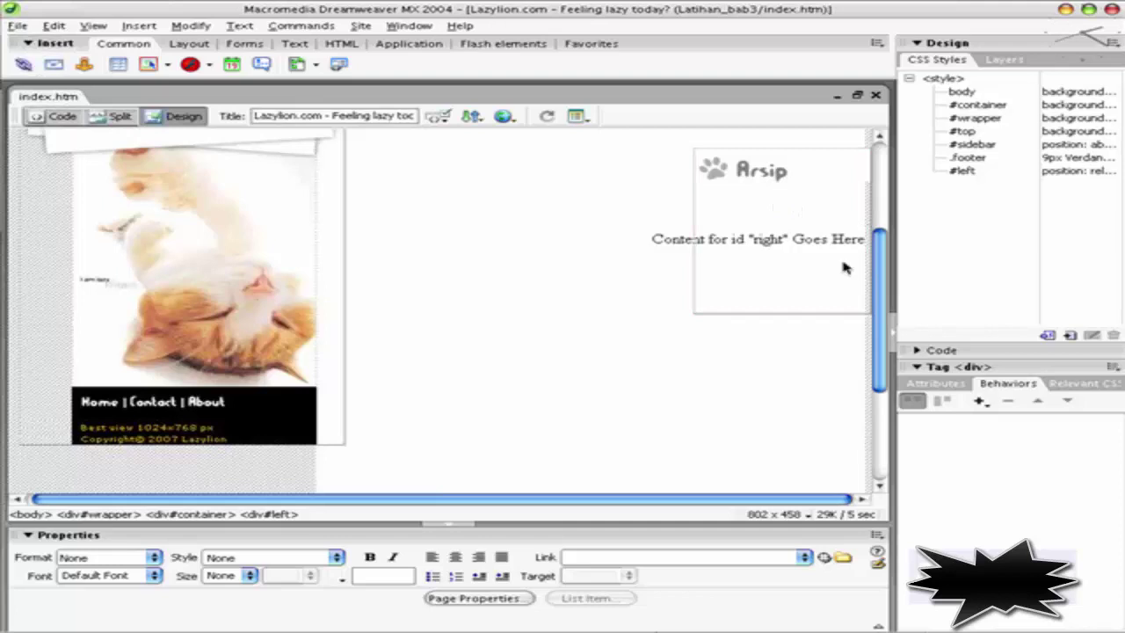
left_click_drag(878, 263, 881, 230)
left_click(963, 172)
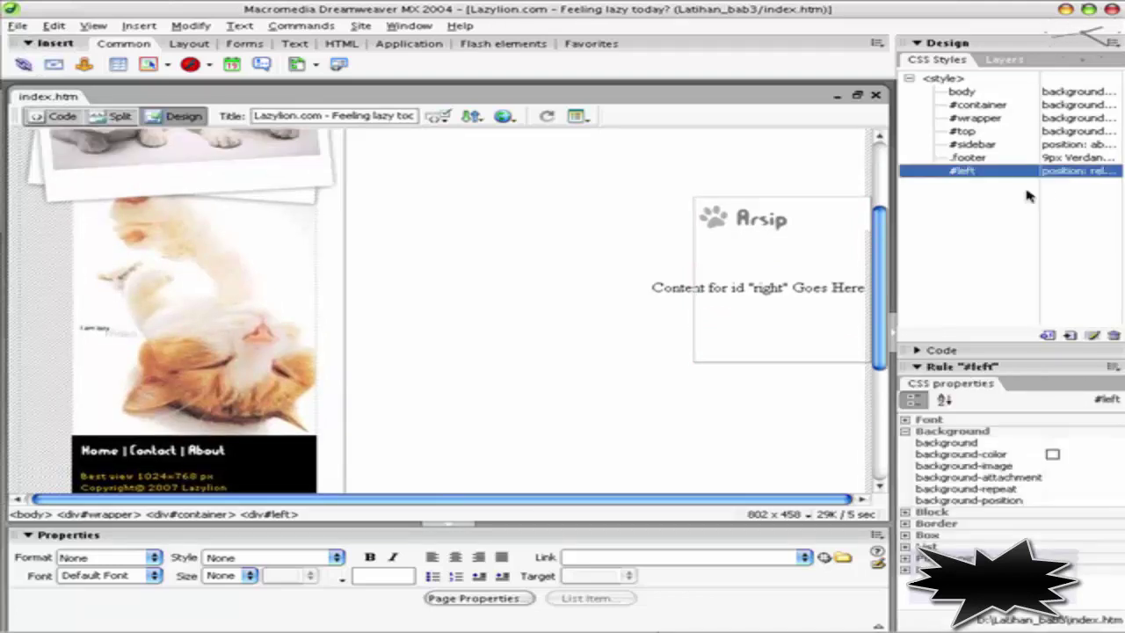
left_click(1092, 336)
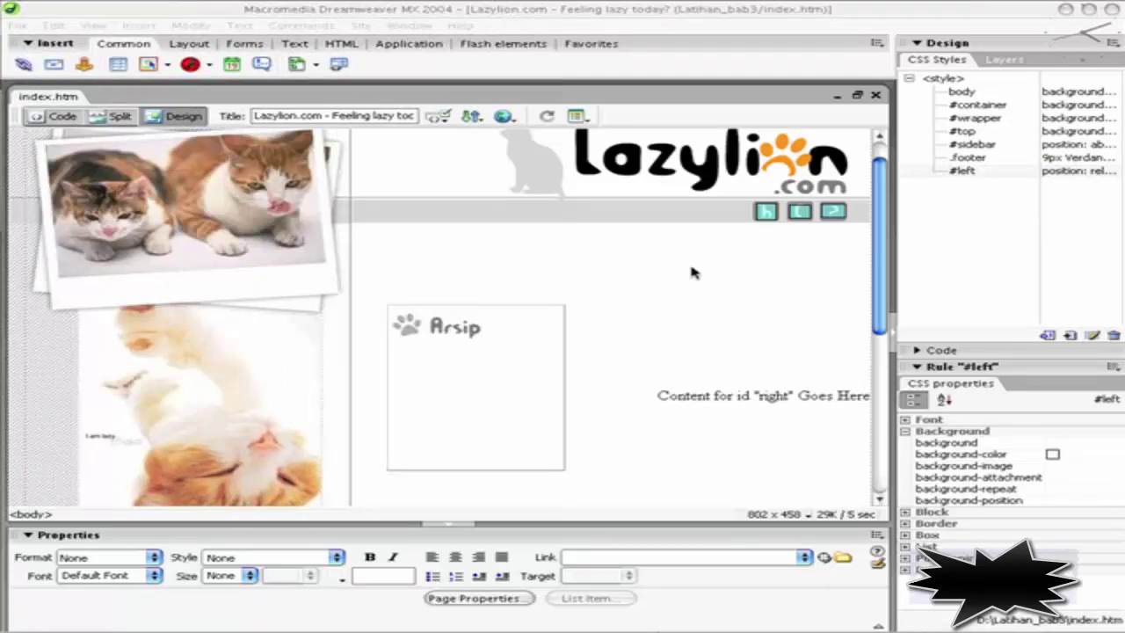
left_click_drag(883, 268, 883, 337)
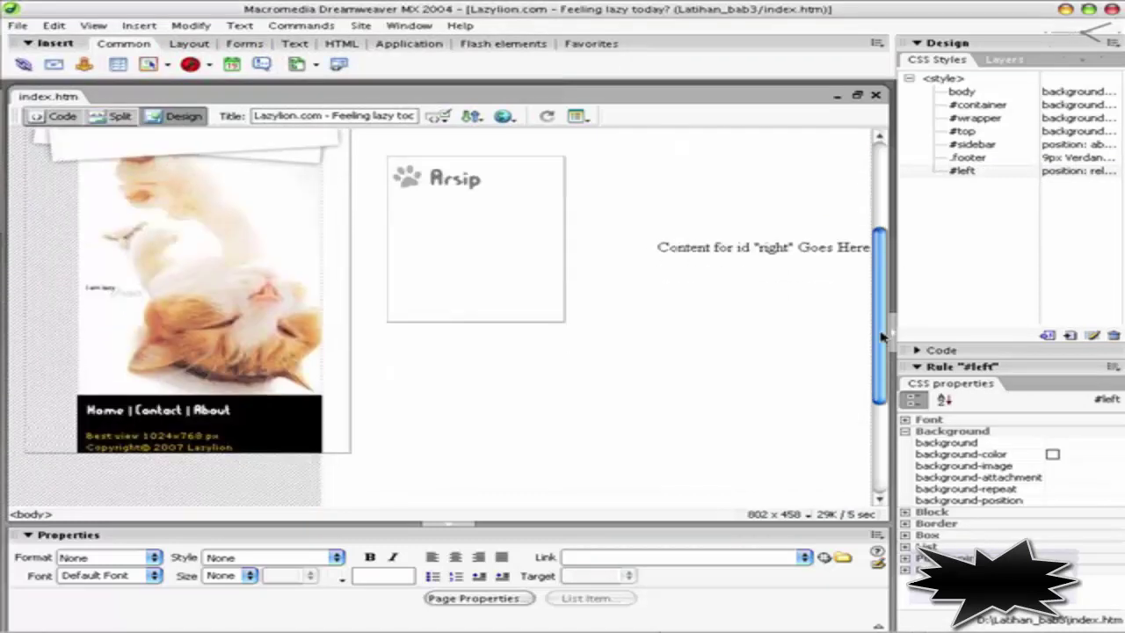
Preview index.htm in Firefox, then return to Dreamweaver
key("F12")
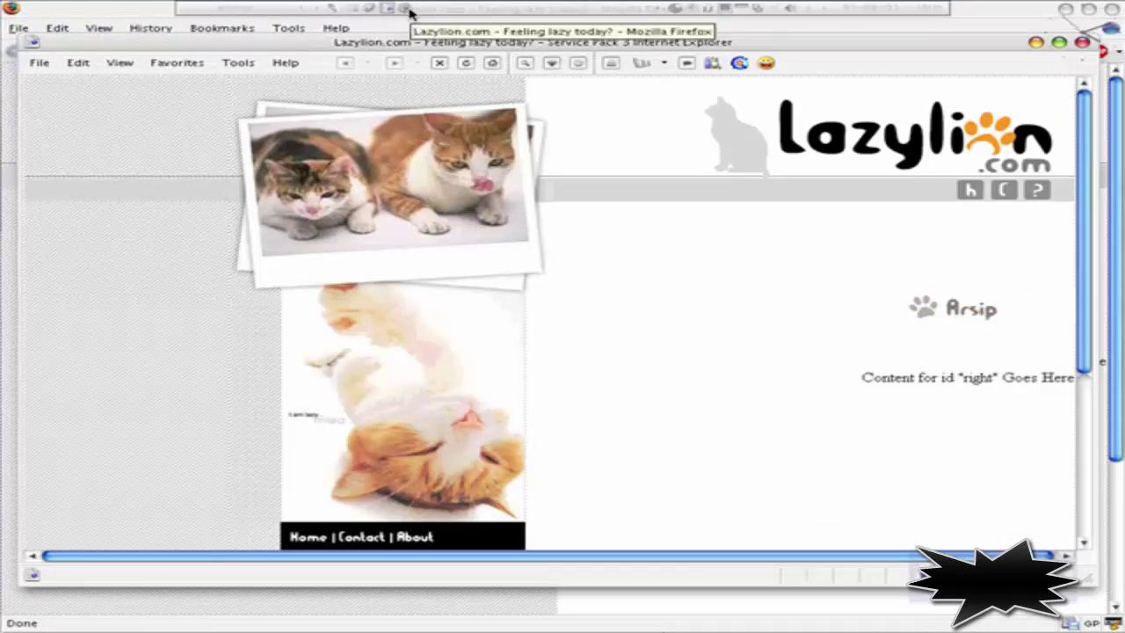
left_click(407, 10)
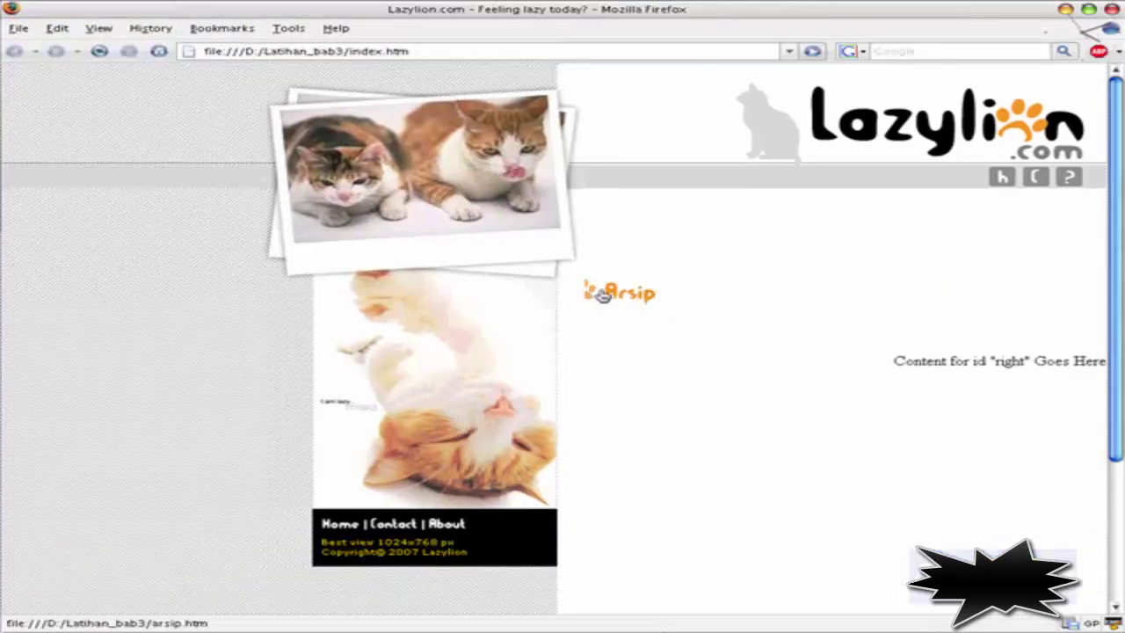
left_click(371, 10)
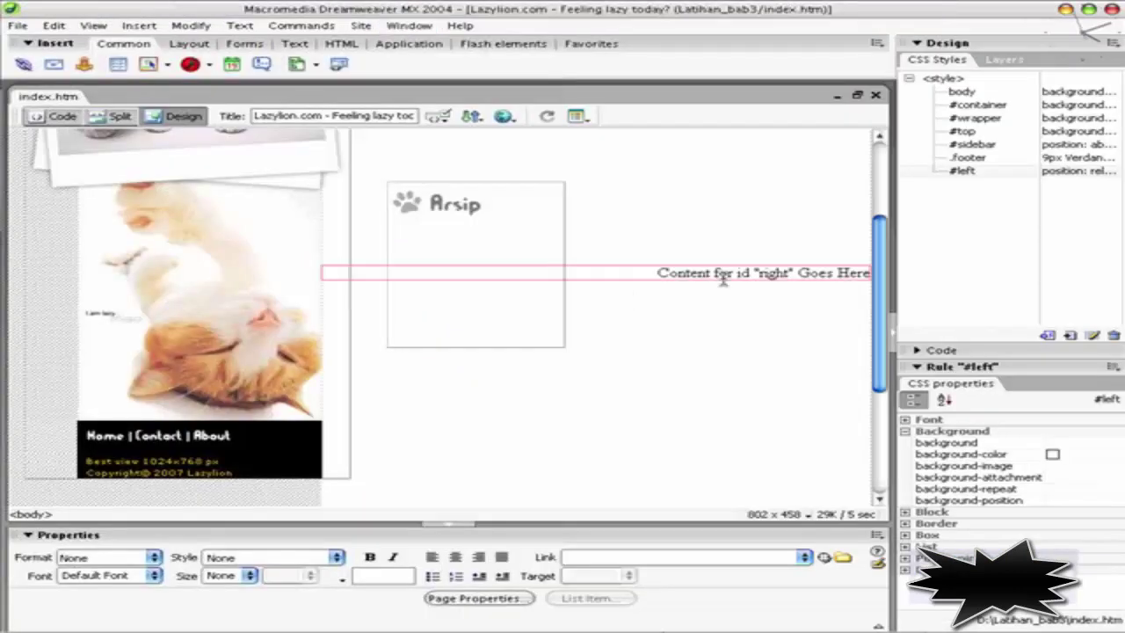
Set the #left rule's Box Float to left, apply it, and save index.htm
left_click(967, 157)
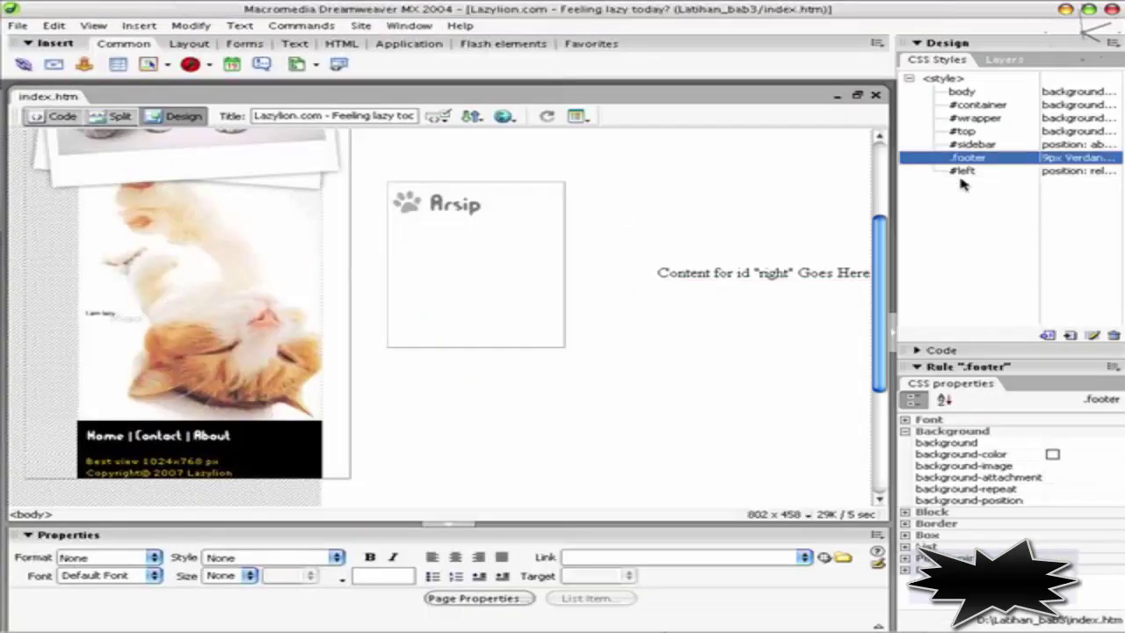
left_click(1092, 334)
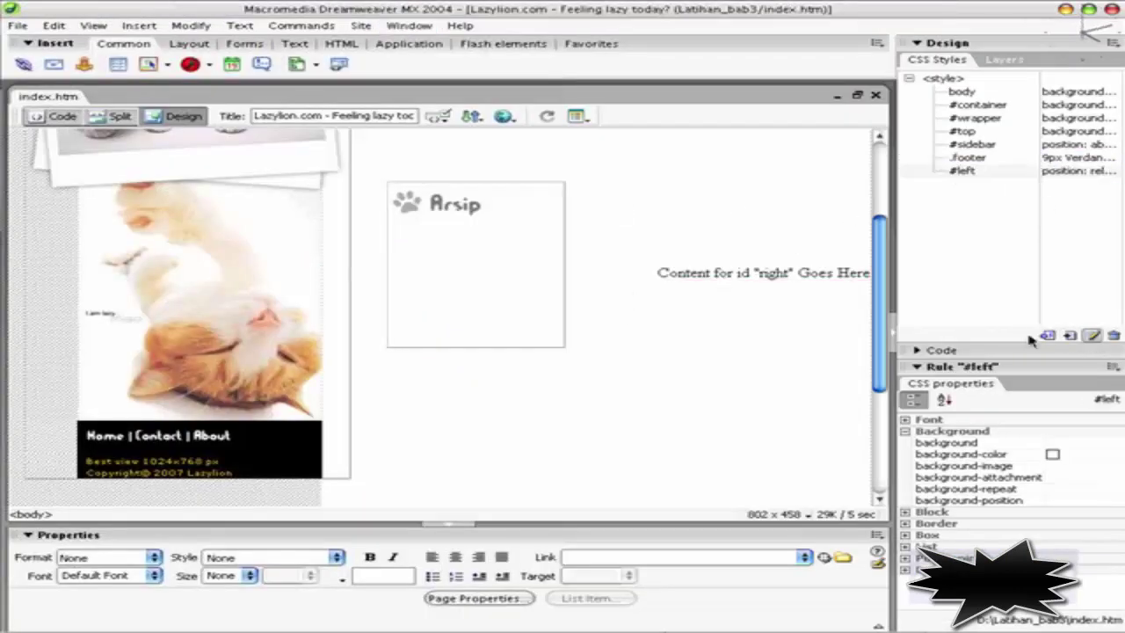
left_click_drag(664, 180, 803, 245)
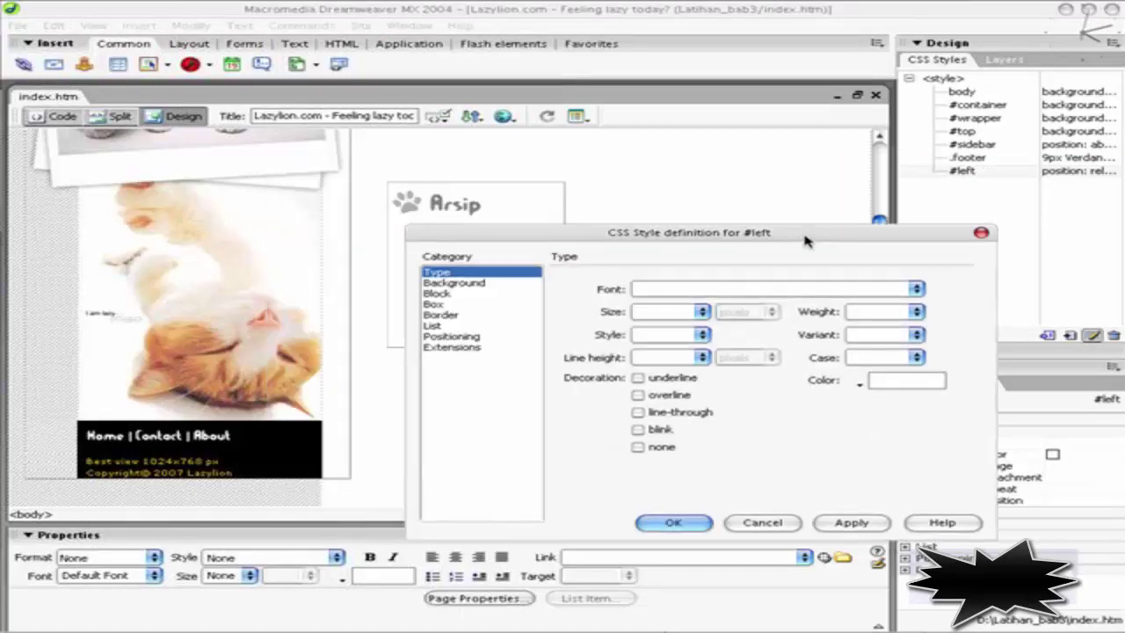
left_click(476, 339)
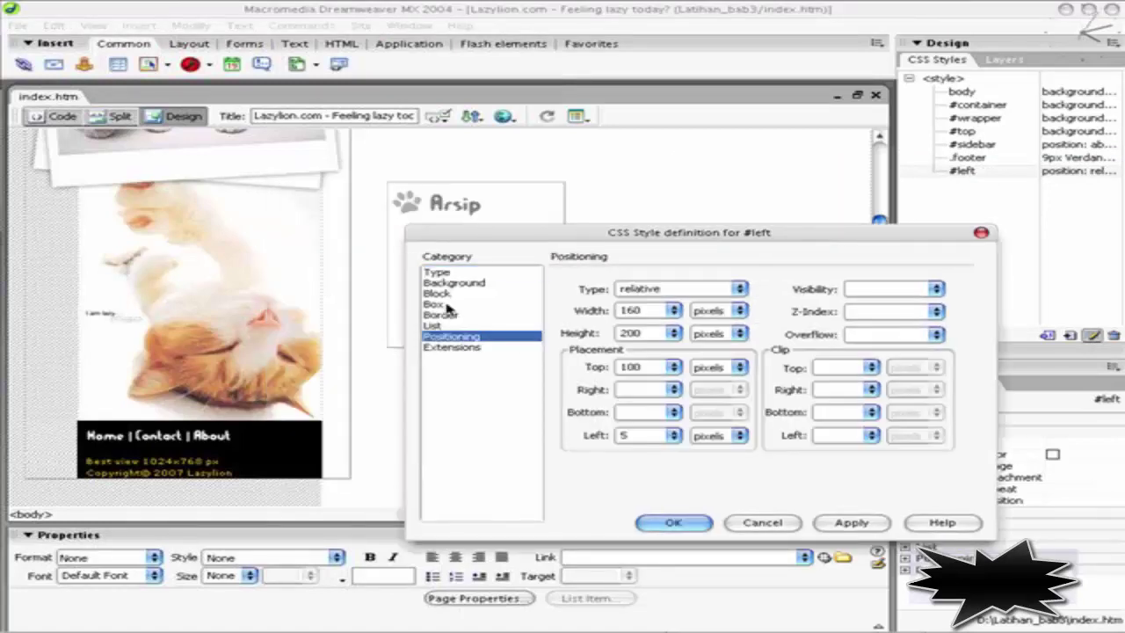
left_click(448, 304)
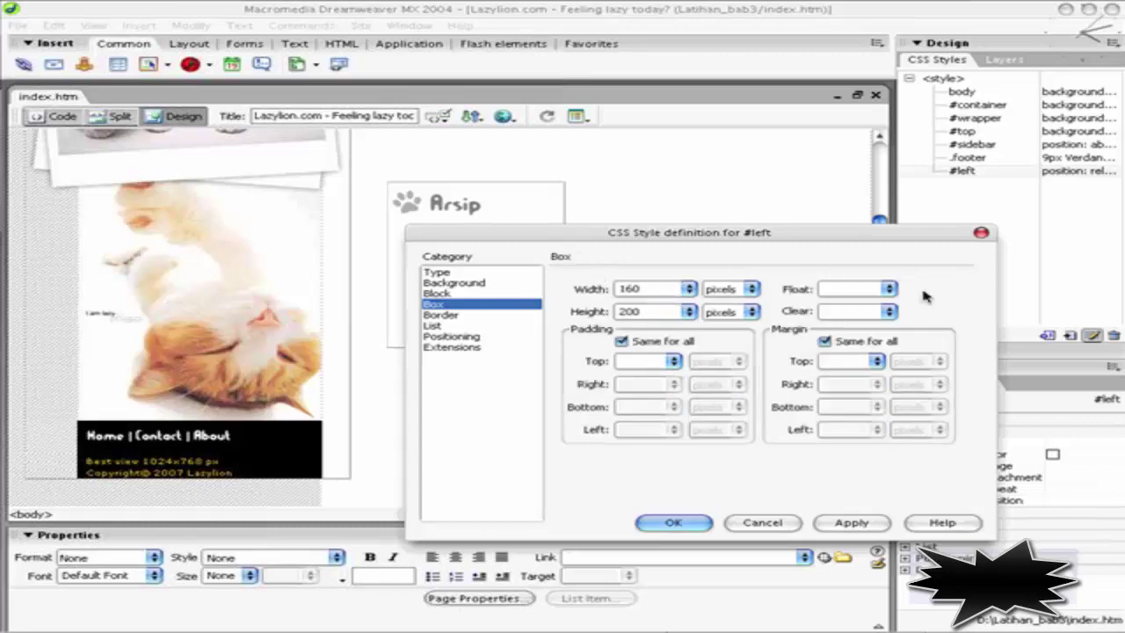
left_click(889, 288)
left_click(834, 302)
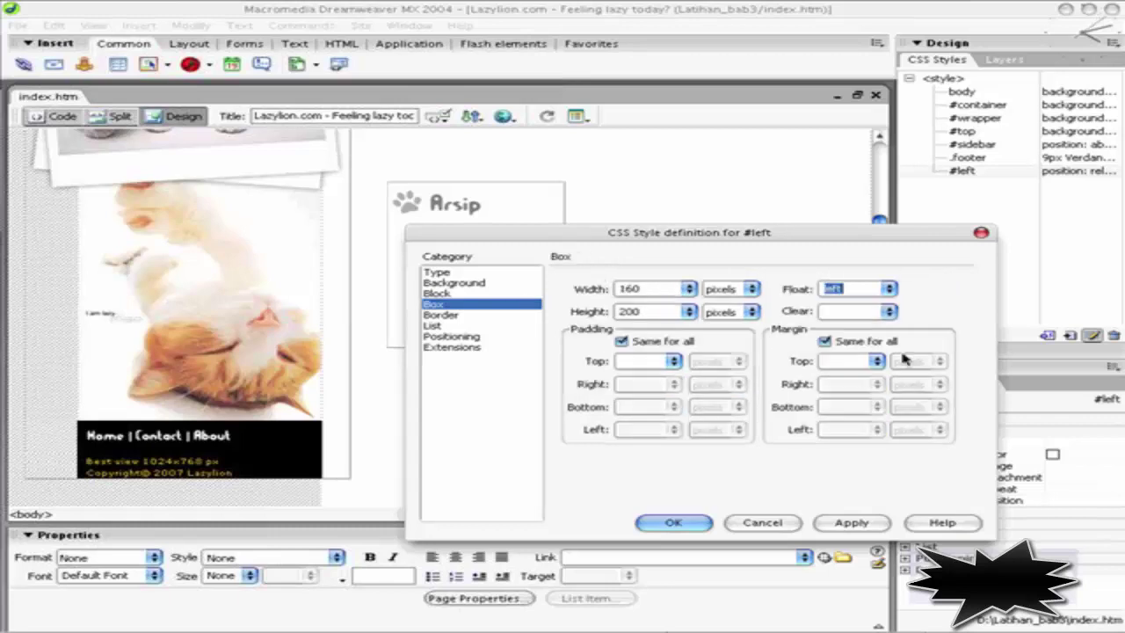
left_click(850, 522)
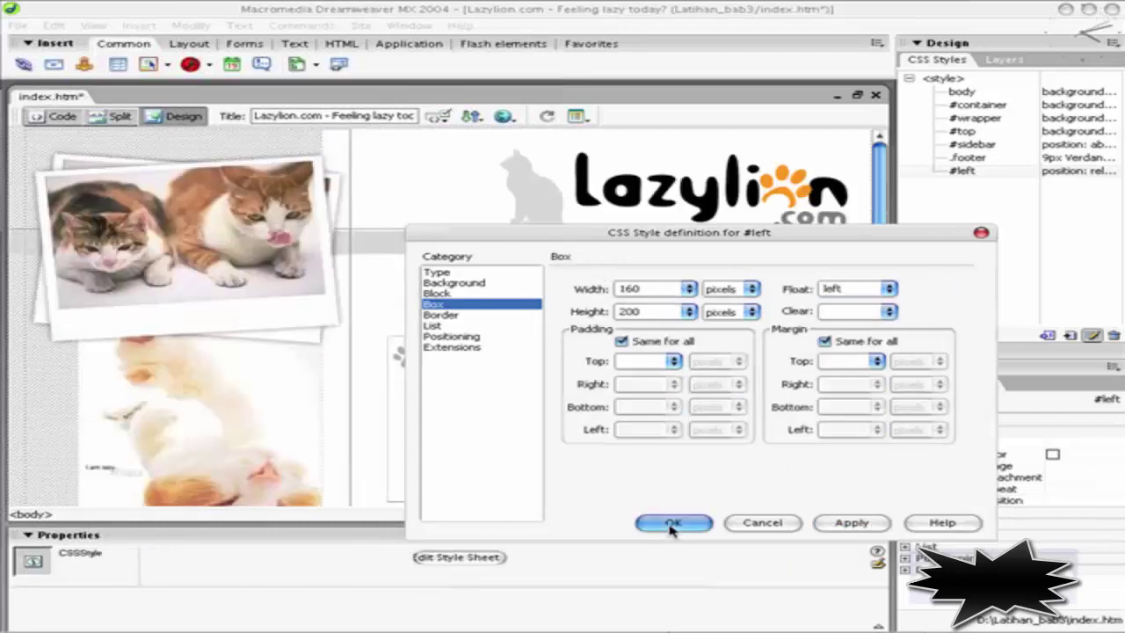
left_click(673, 522)
key("ctrl+s")
Compare the floated Arsip button in the Internet Explorer and Firefox previews, then return to Dreamweaver
key("F12")
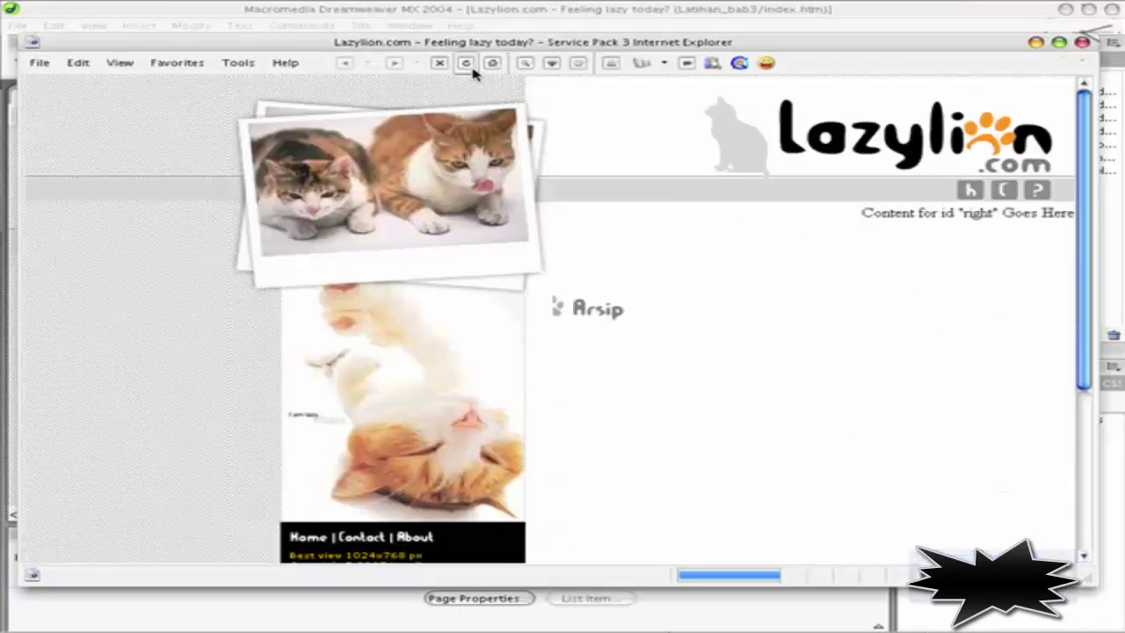
left_click(402, 10)
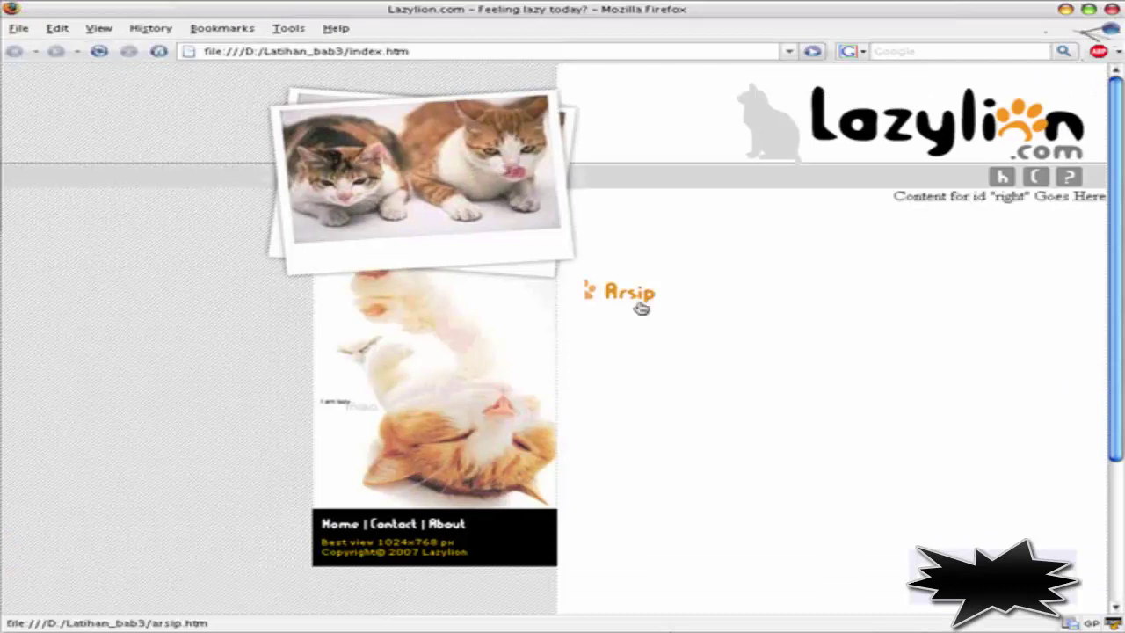
left_click(371, 9)
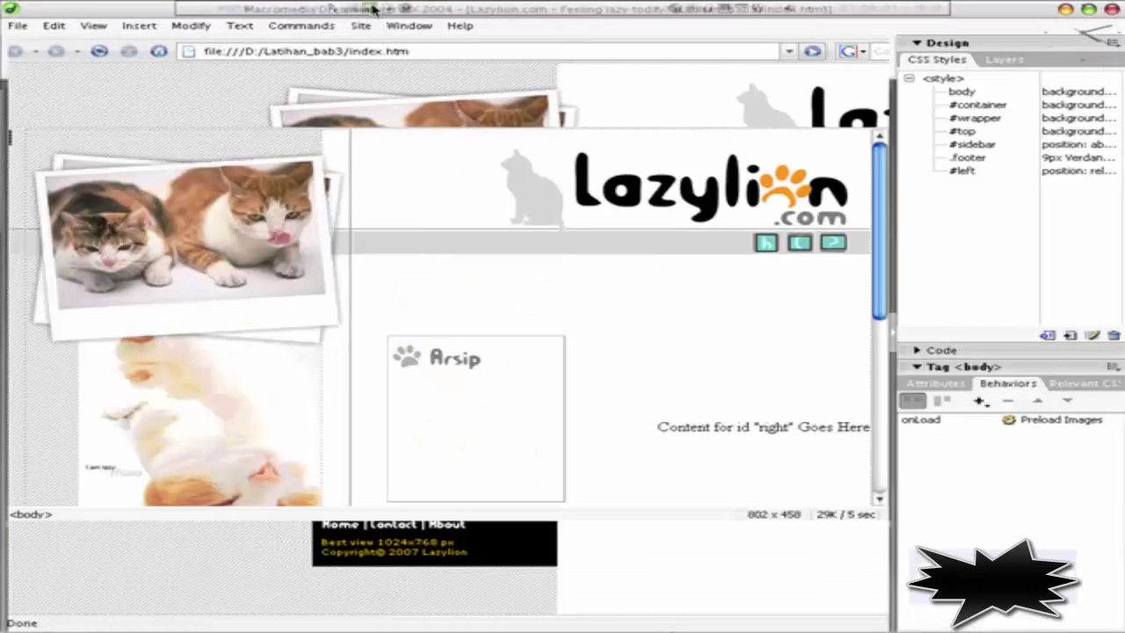
left_click(977, 173)
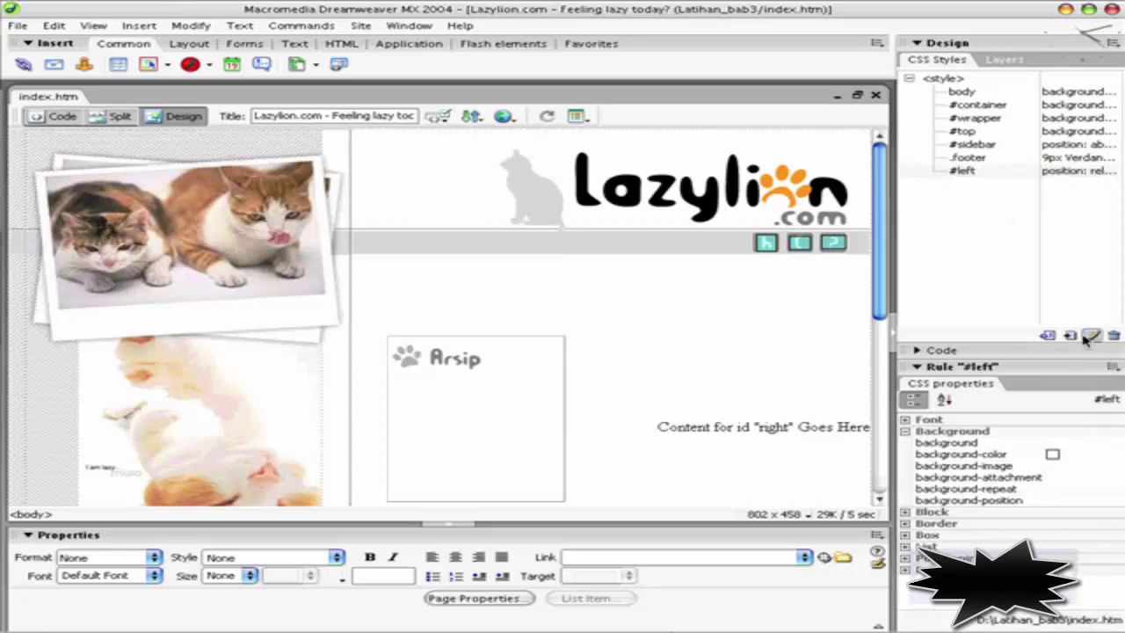
Change the #left Left offset from 5 to 10 pixels and recheck it in Internet Explorer
left_click(334, 274)
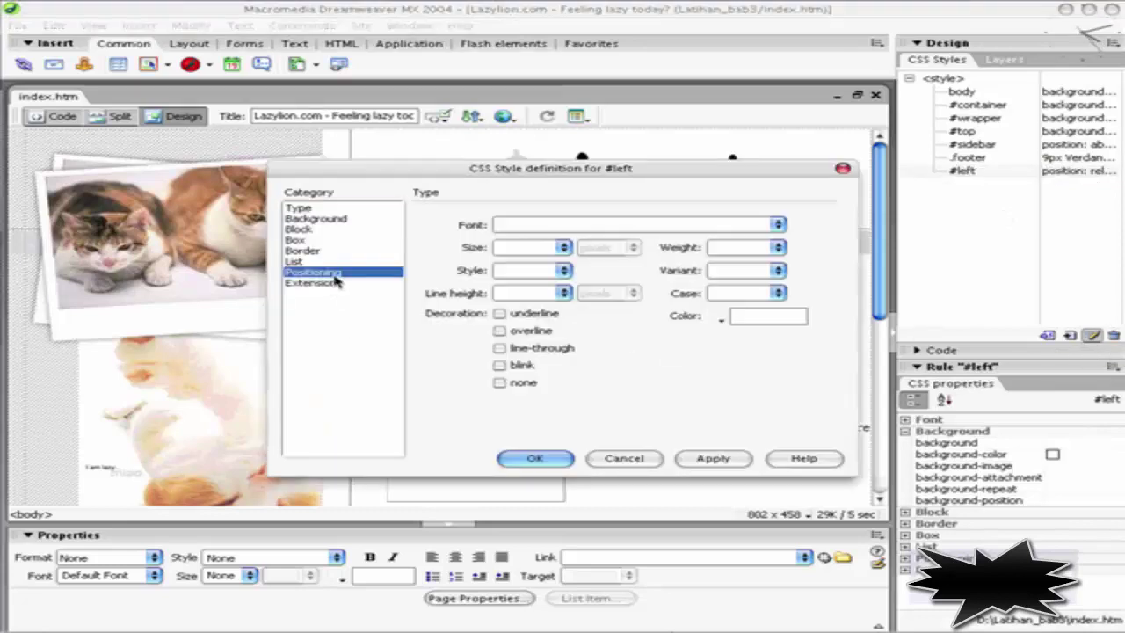
double_click(508, 371)
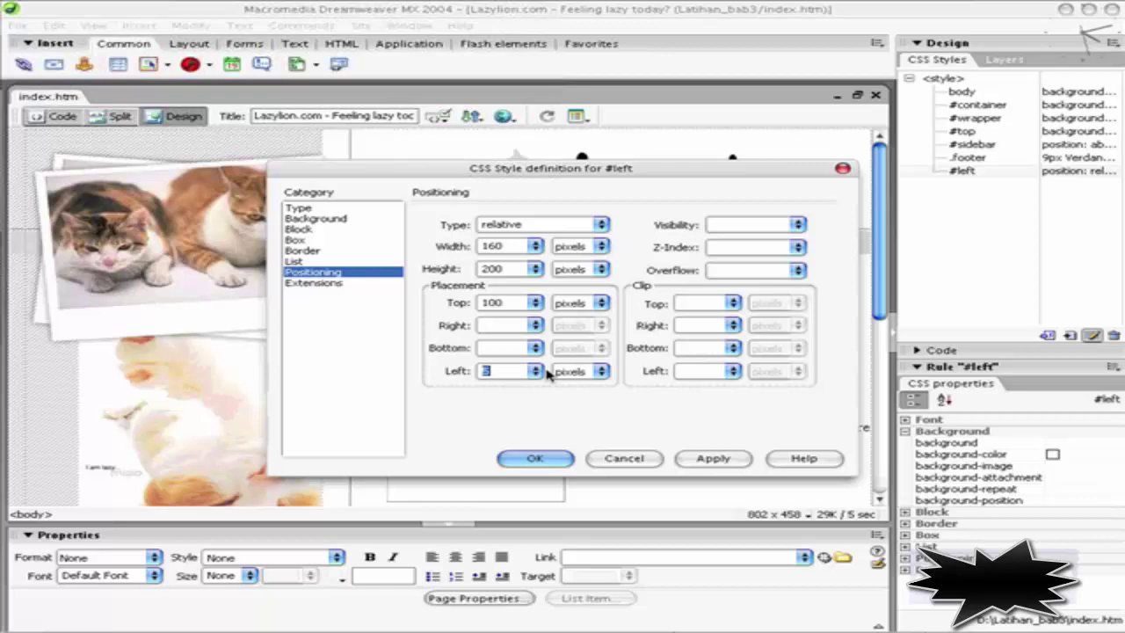
left_click(713, 458)
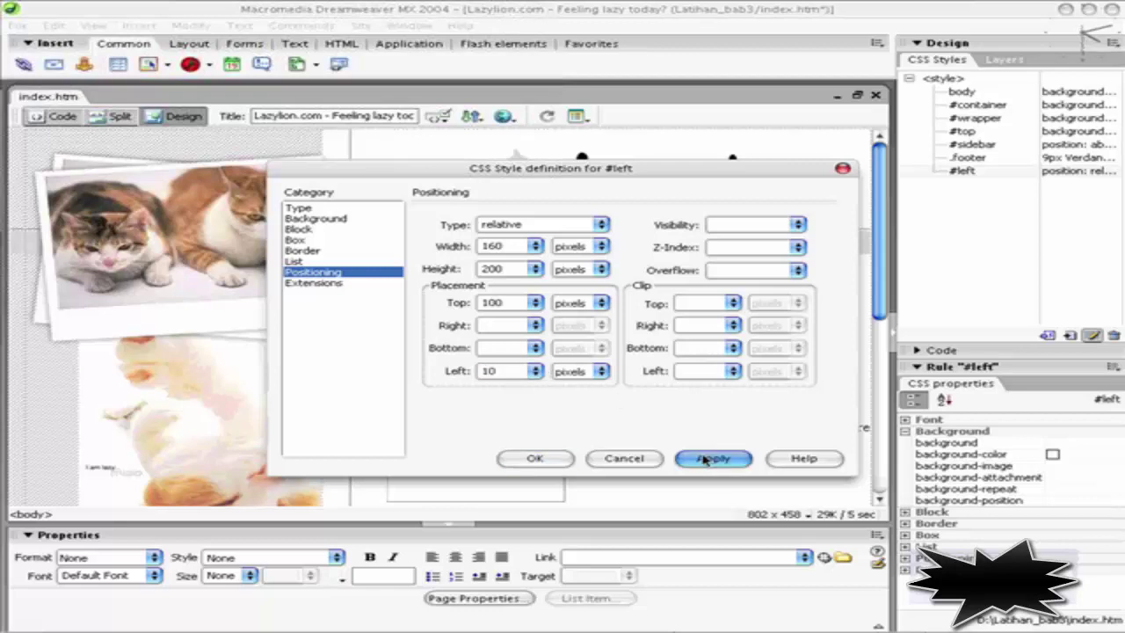
left_click(563, 455)
key("F12")
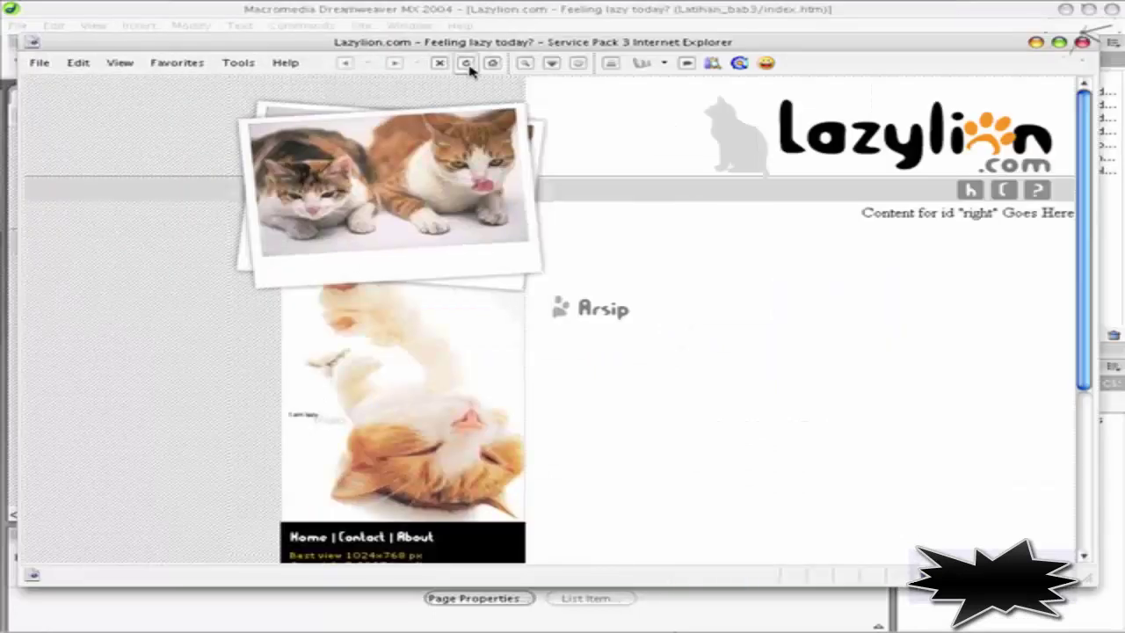
mouse_move(471, 7)
left_click(365, 11)
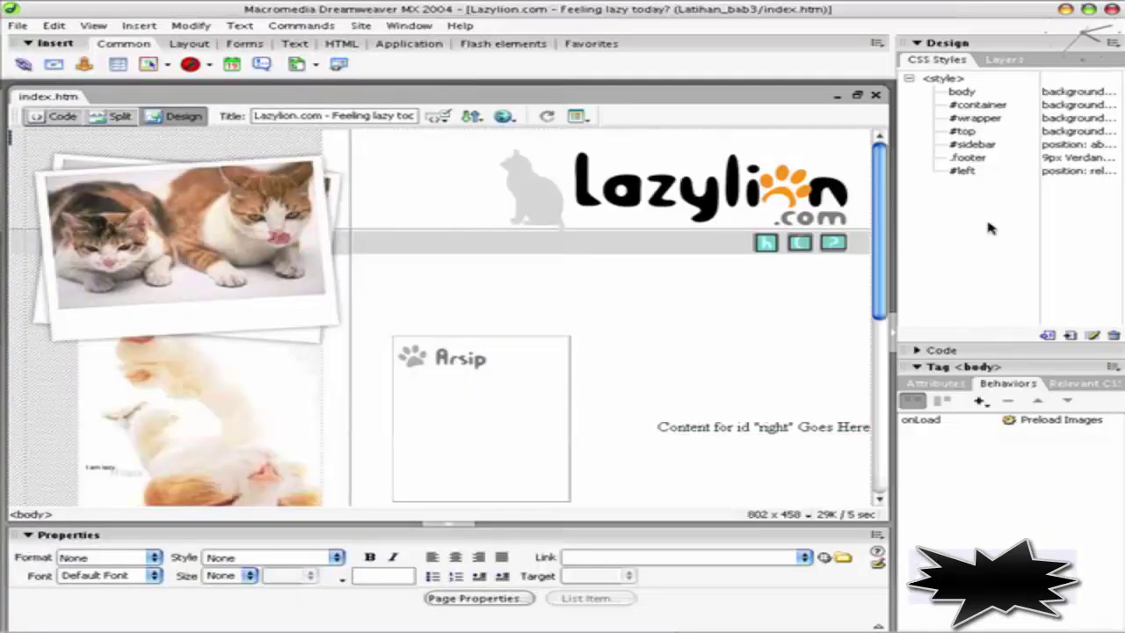
Change the #left rule's Positioning Left offset from 10 to 15 px
left_click(972, 172)
left_click(1079, 335)
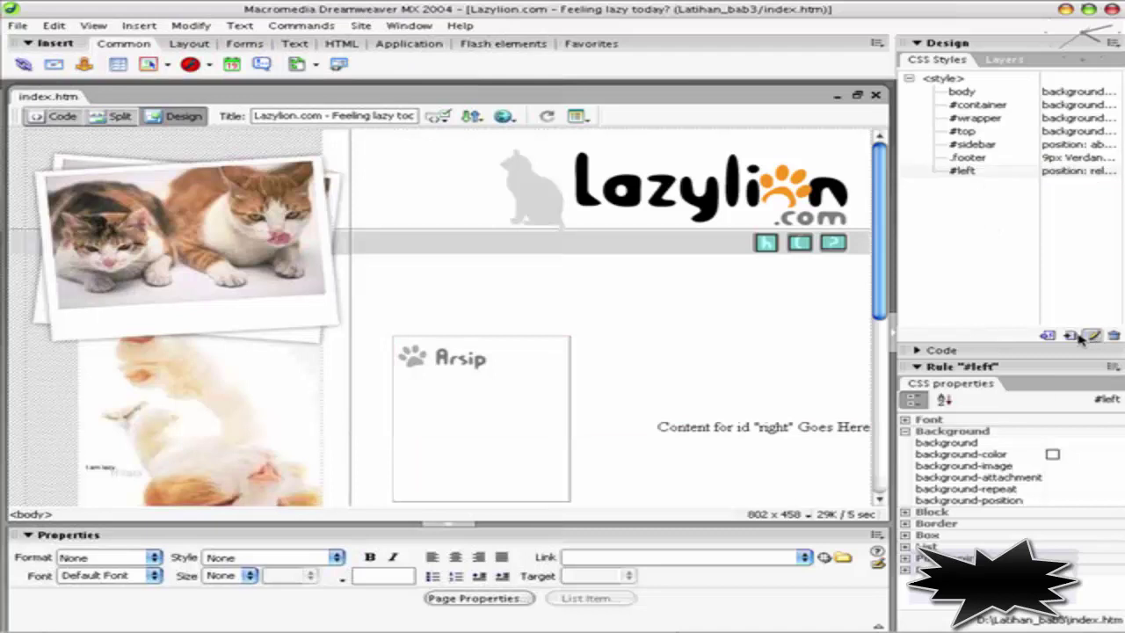
left_click_drag(655, 169, 841, 230)
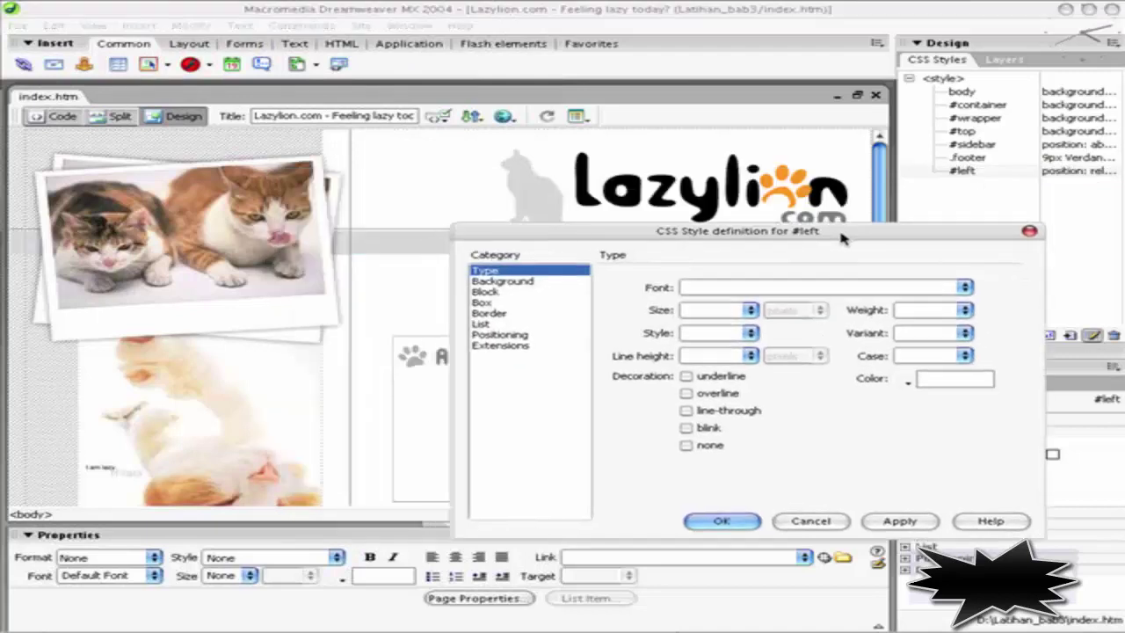
left_click(525, 332)
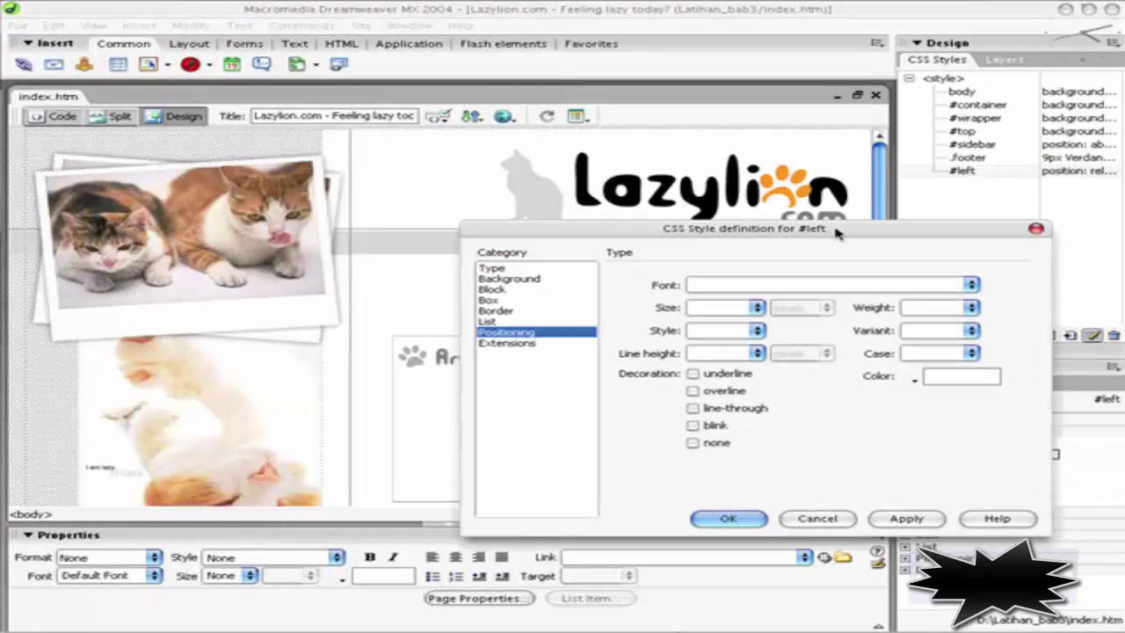
left_click_drag(837, 233, 870, 203)
left_click_drag(729, 401, 689, 410)
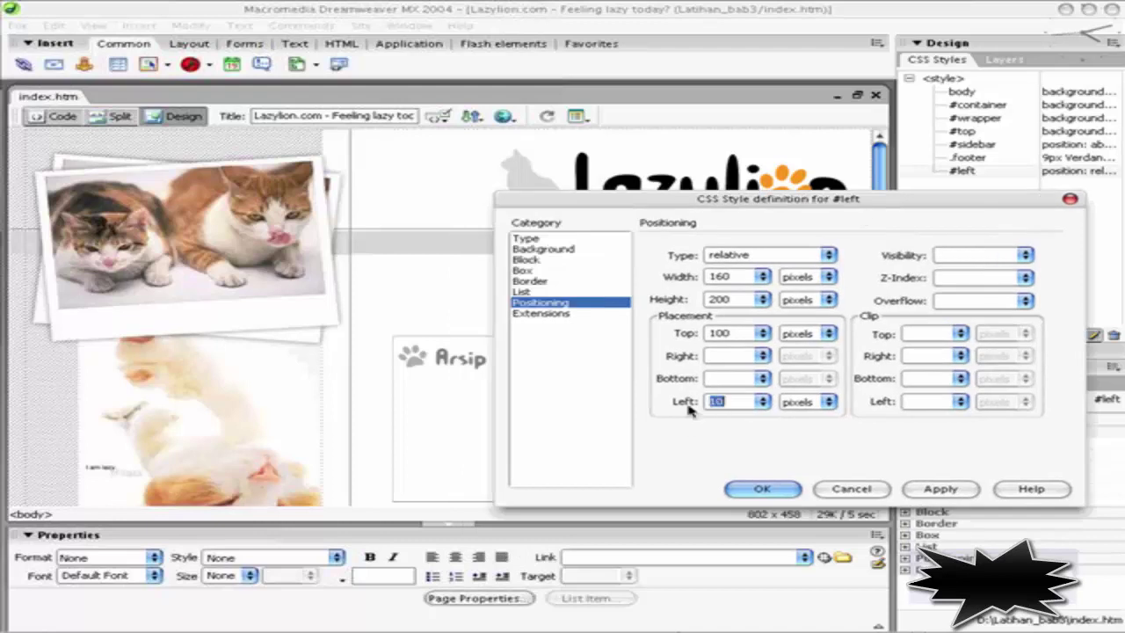
type("15")
left_click(939, 489)
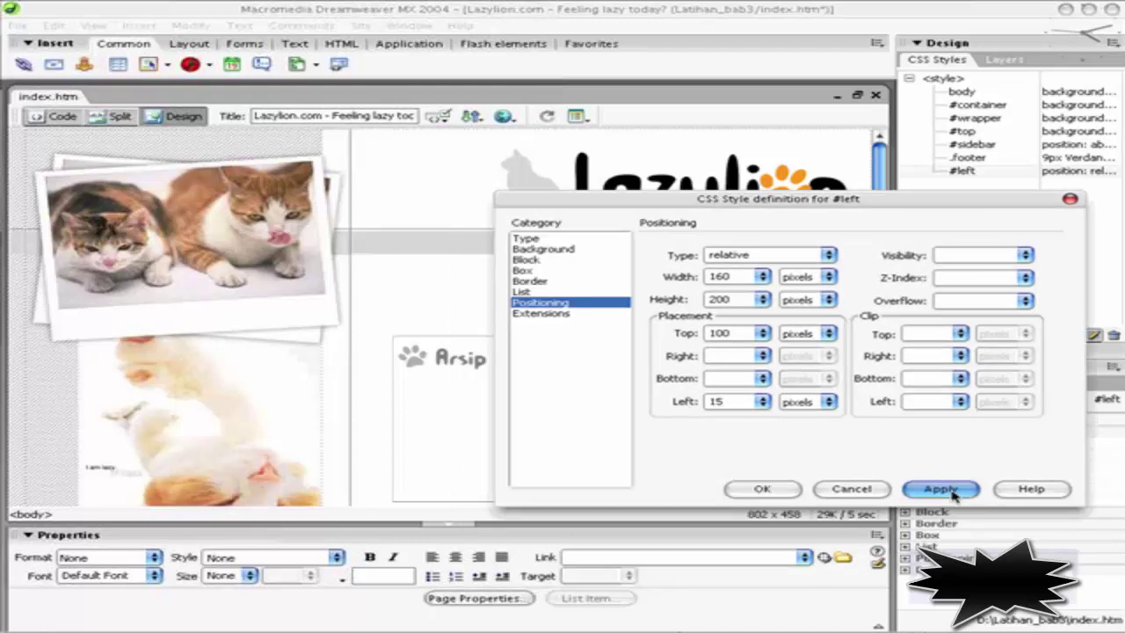
left_click(762, 489)
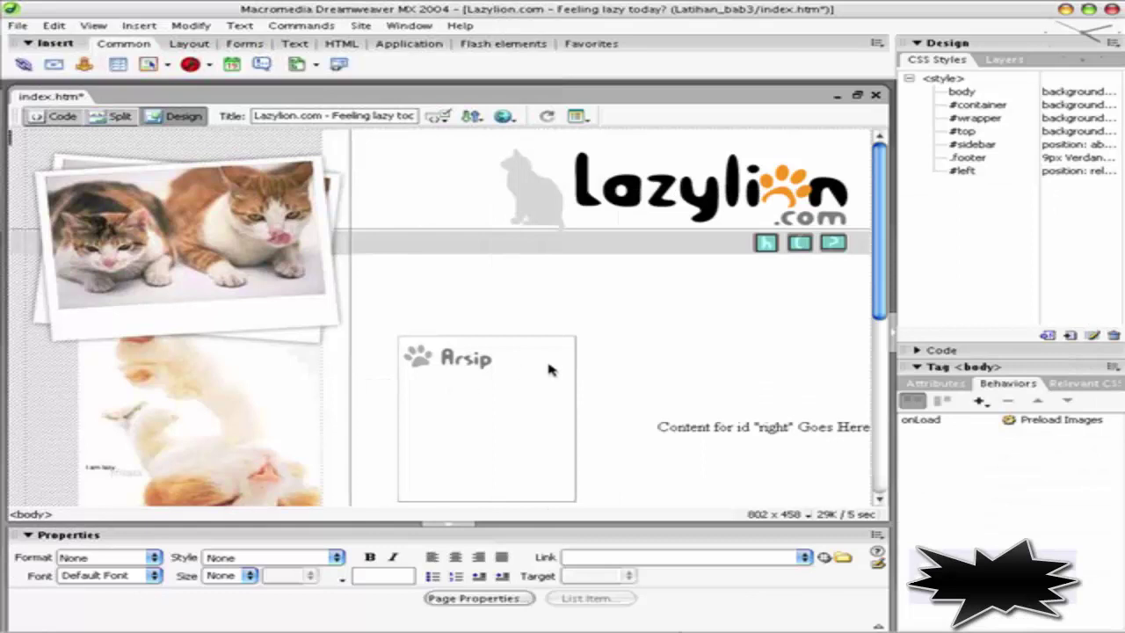
Review the shifted Arsip box and save index.htm
scroll(548, 369, "down", 3)
scroll(548, 369, "up", 3)
scroll(548, 369, "down", 3)
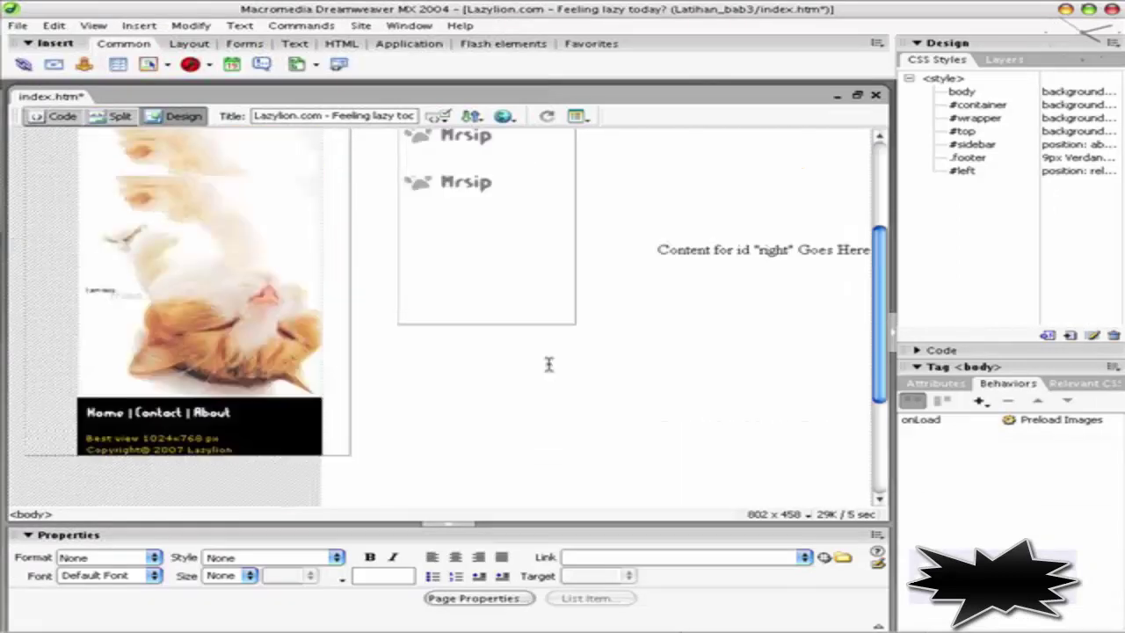
scroll(548, 363, "up", 3)
key("ctrl+s")
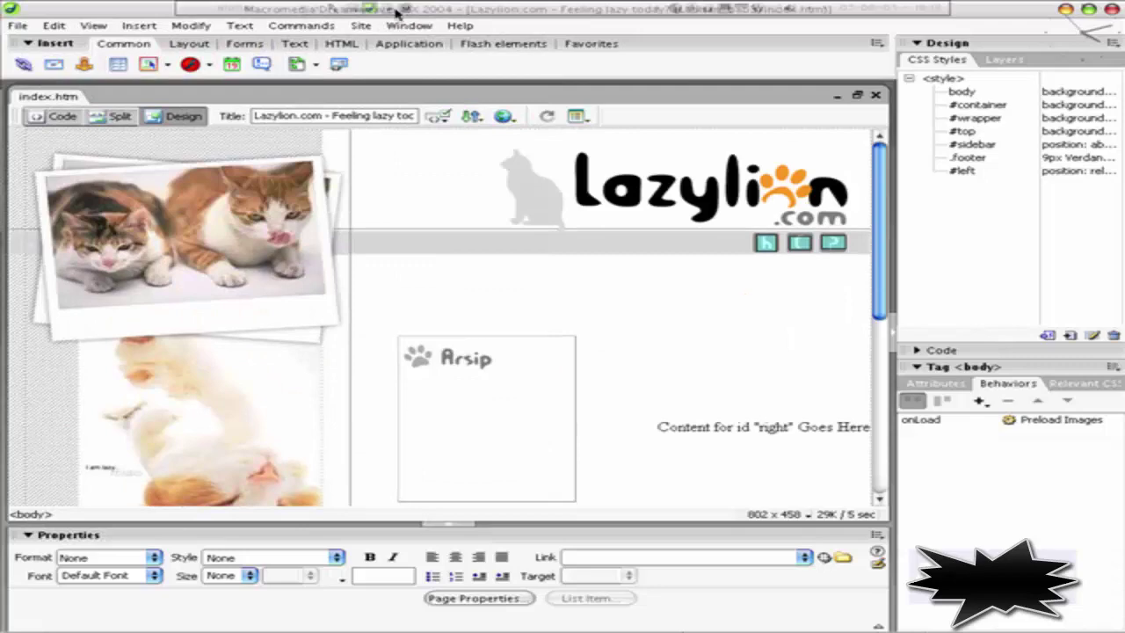
key("F12")
left_click(467, 63)
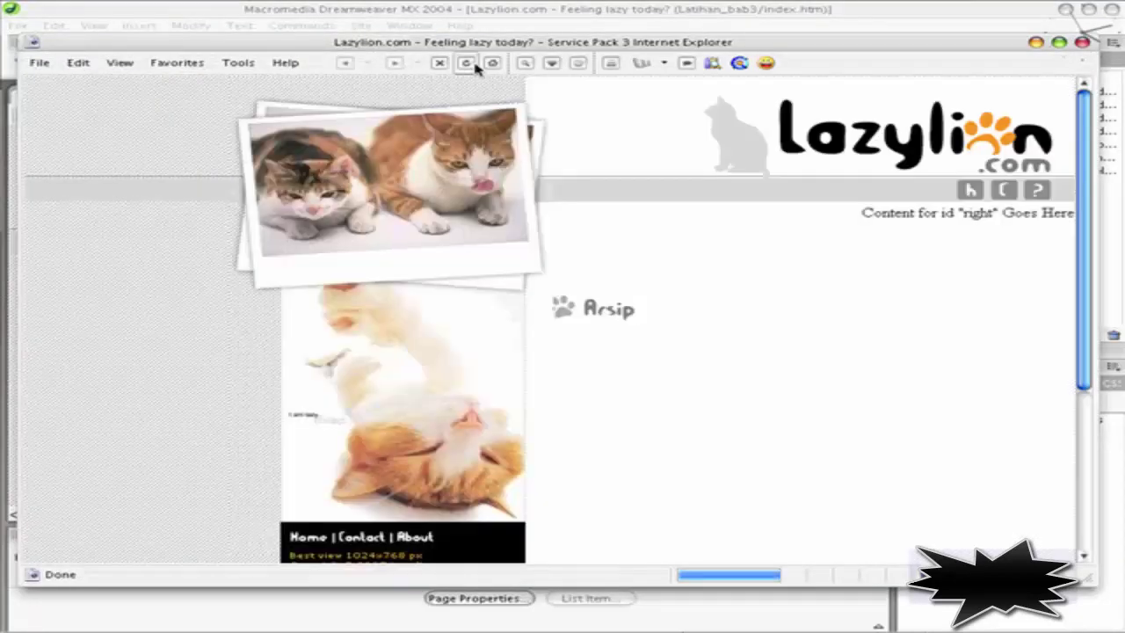
left_click(404, 7)
key("ctrl+F12")
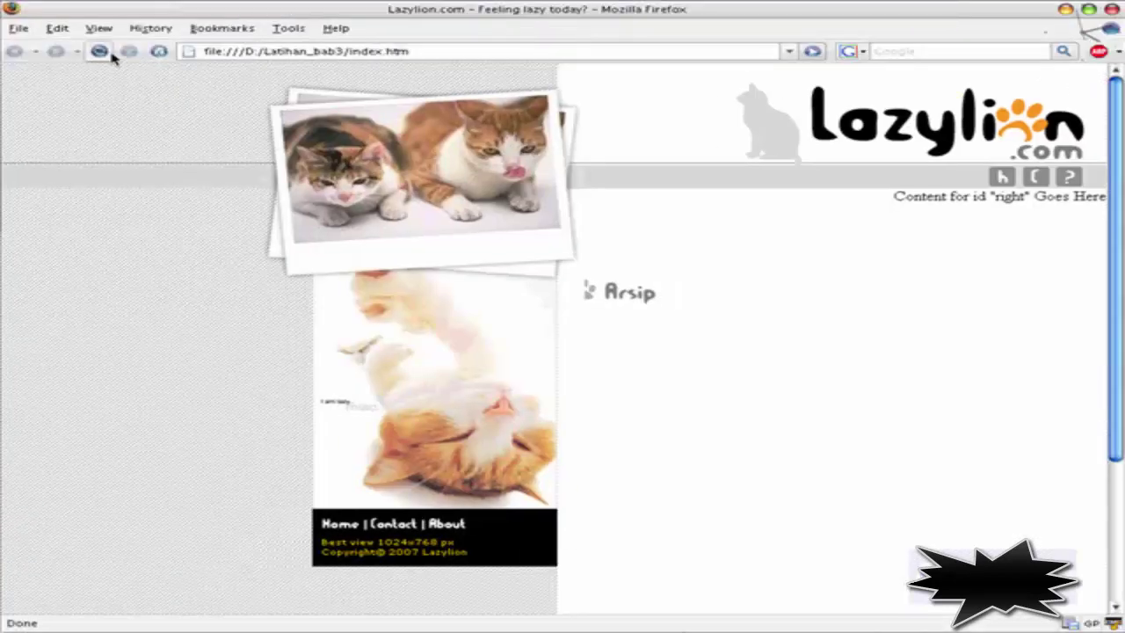
key("alt+Tab")
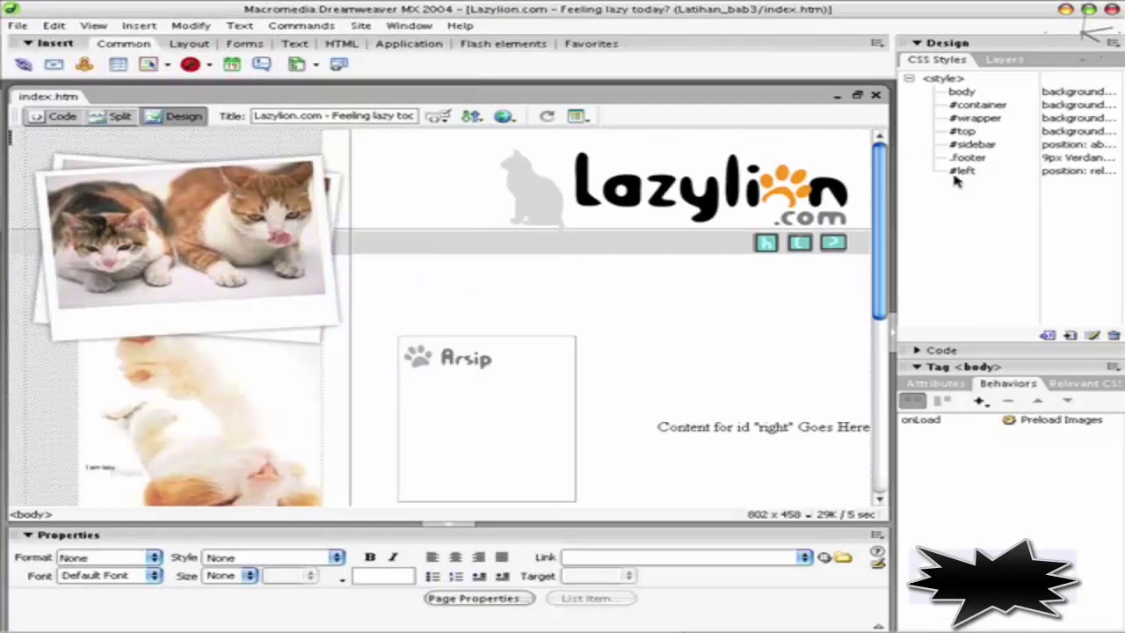
left_click(961, 171)
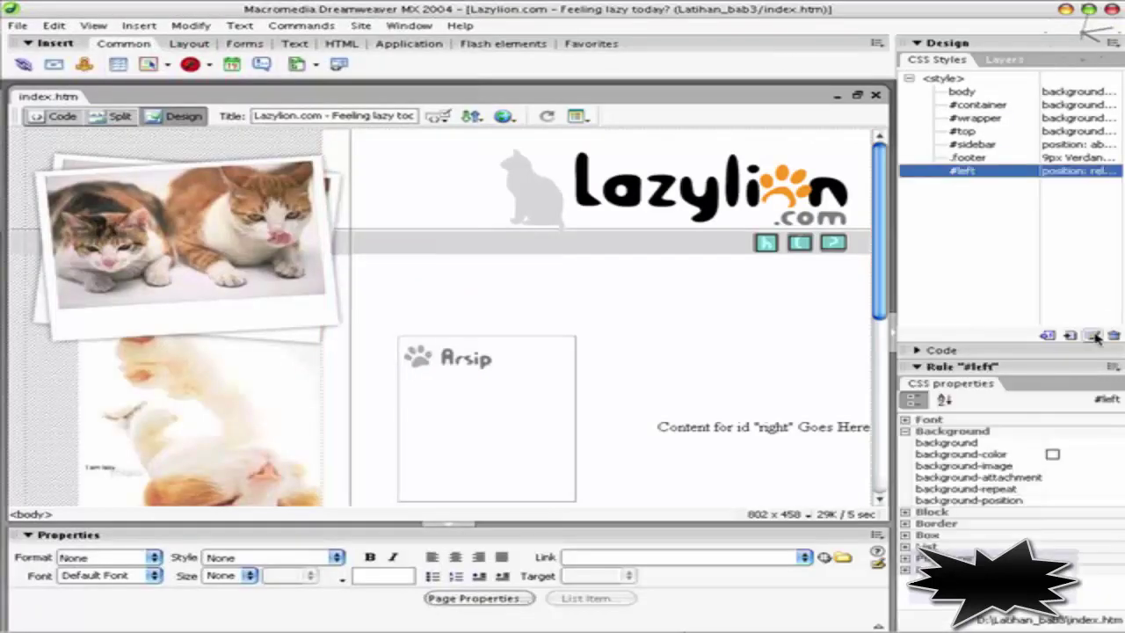
Raise the #left Left offset from 15 to 25 pixels and preview in Internet Explorer
left_click(1093, 336)
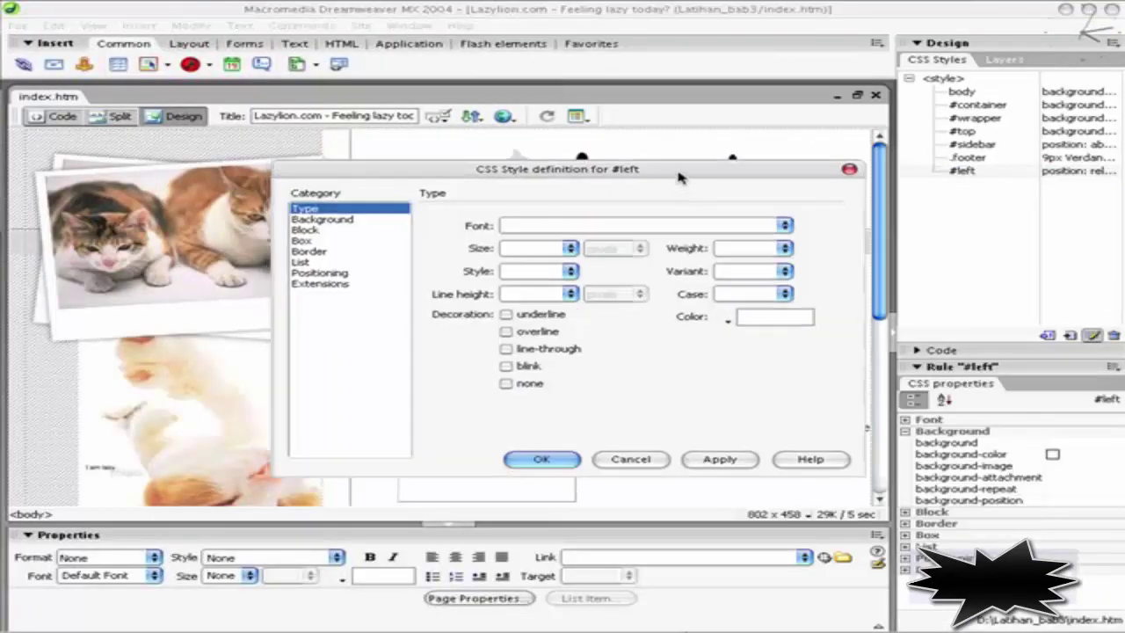
left_click_drag(408, 162, 646, 226)
left_click(563, 331)
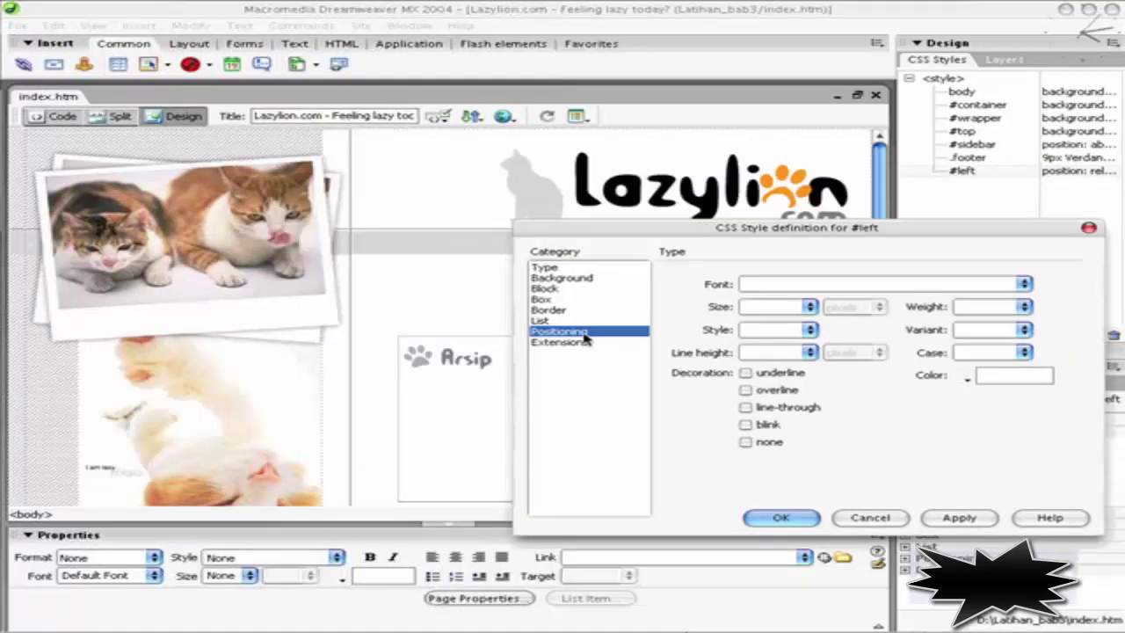
left_click_drag(746, 429, 716, 437)
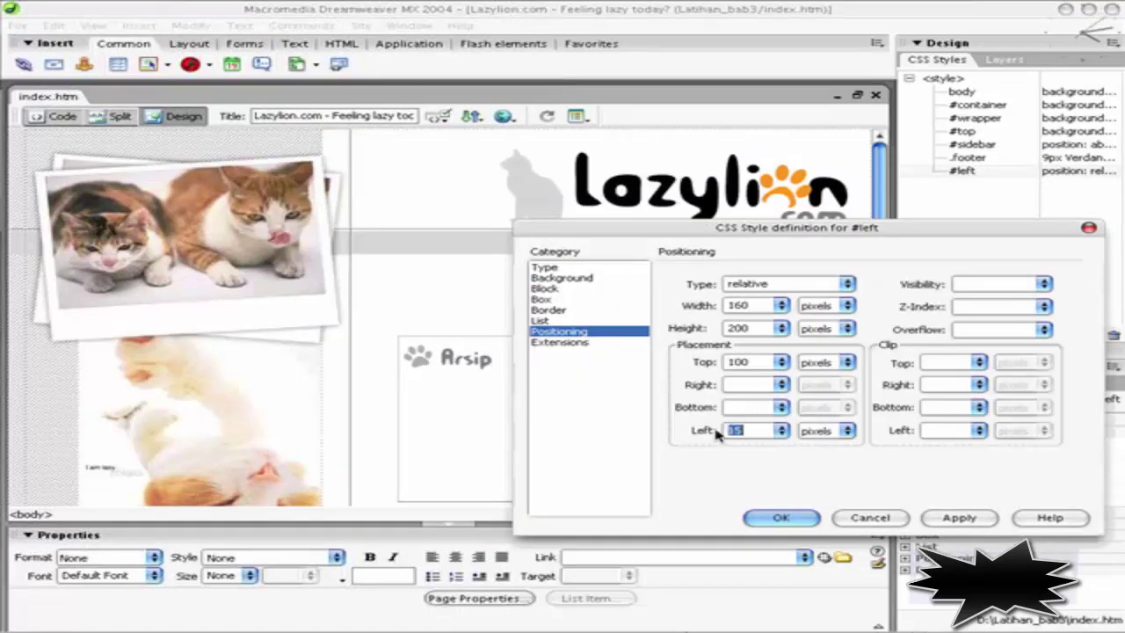
type("2")
left_click(959, 517)
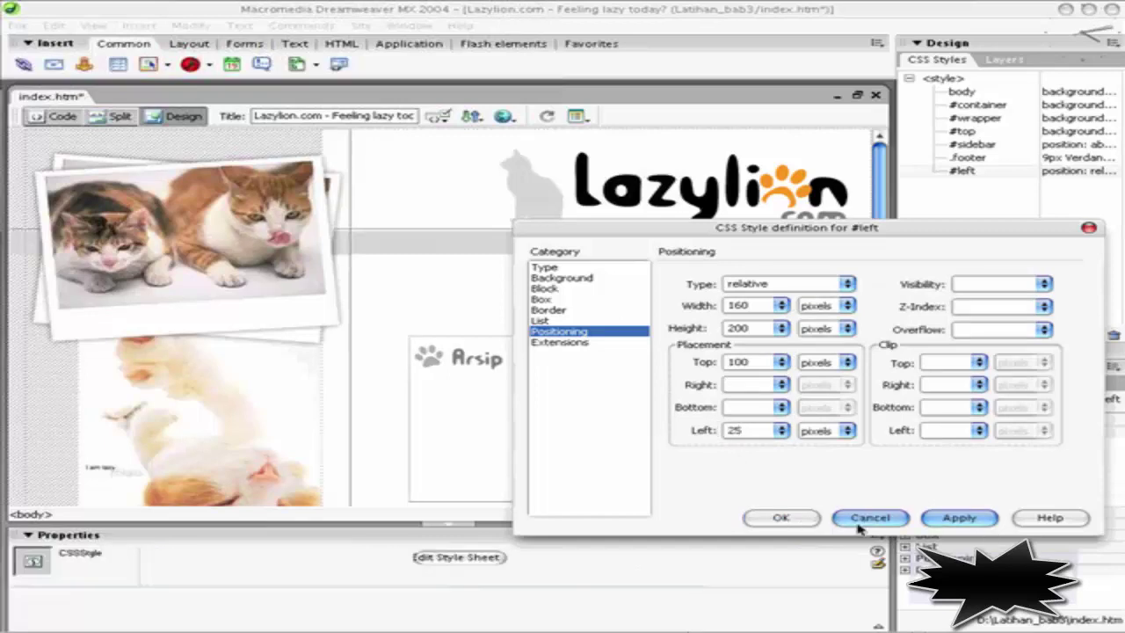
left_click(781, 518)
key("F12")
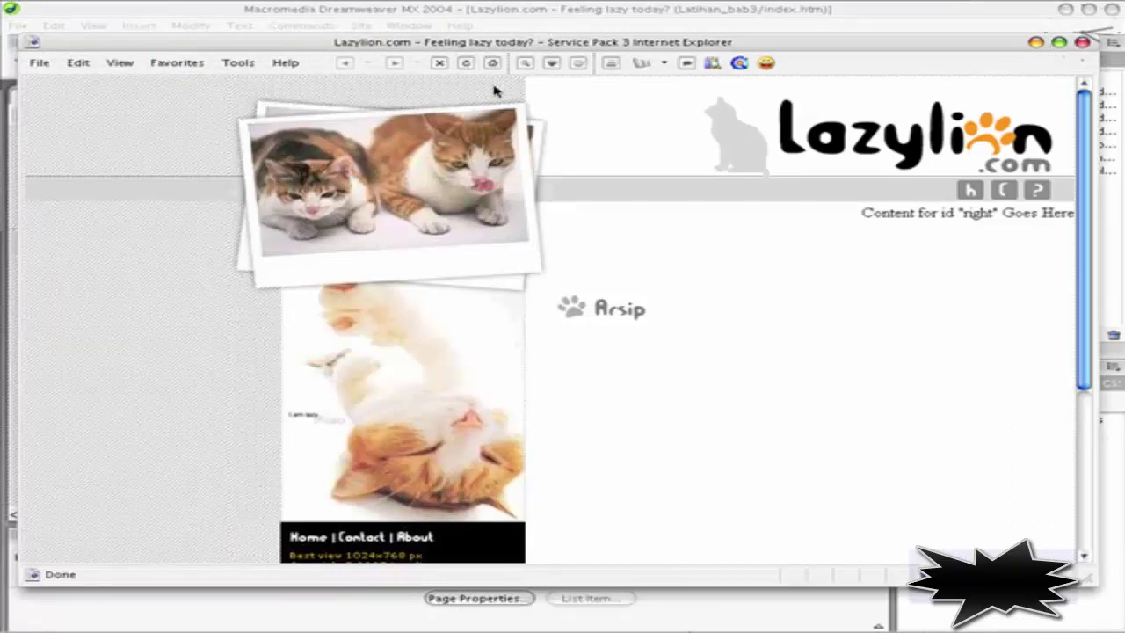
Check the orange Arsip rollover at the 25-pixel offset in Firefox, then return to Dreamweaver
left_click(400, 8)
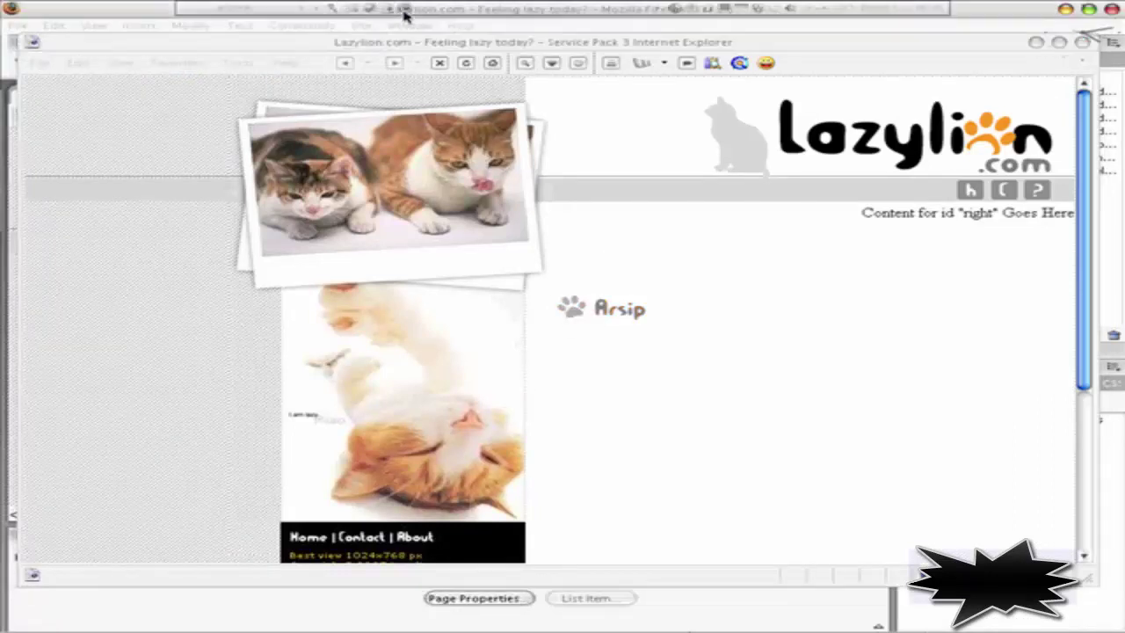
key("ctrl+F12")
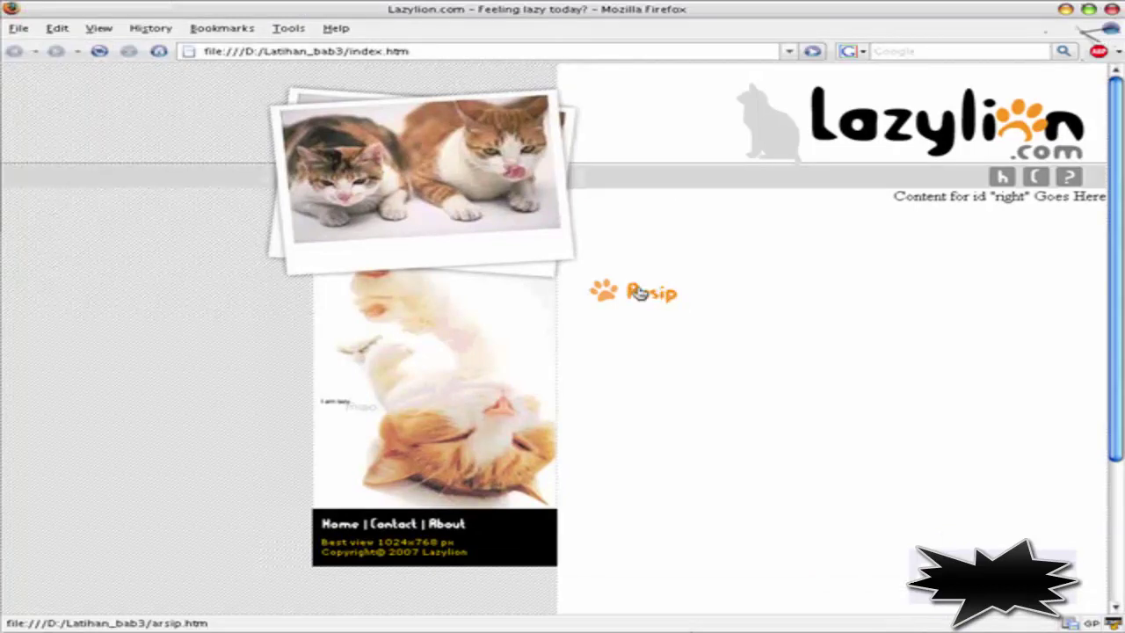
key("alt+Tab")
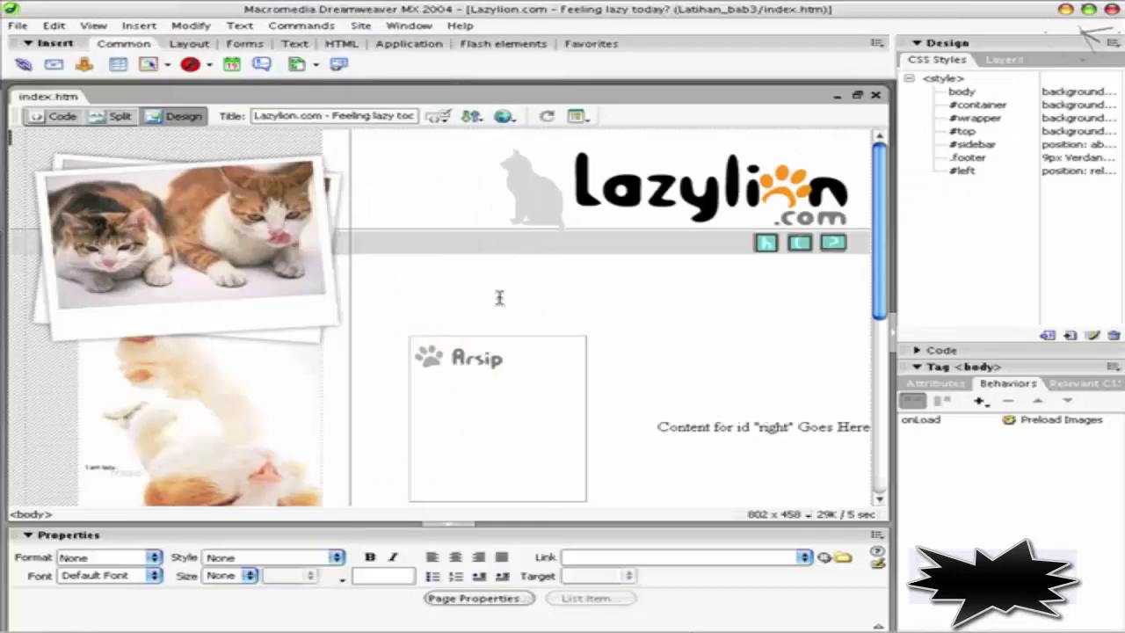
Insert a rollover image after the Arsip button using images/menu_normal_07.gif as the original
left_click(527, 362)
left_click(166, 68)
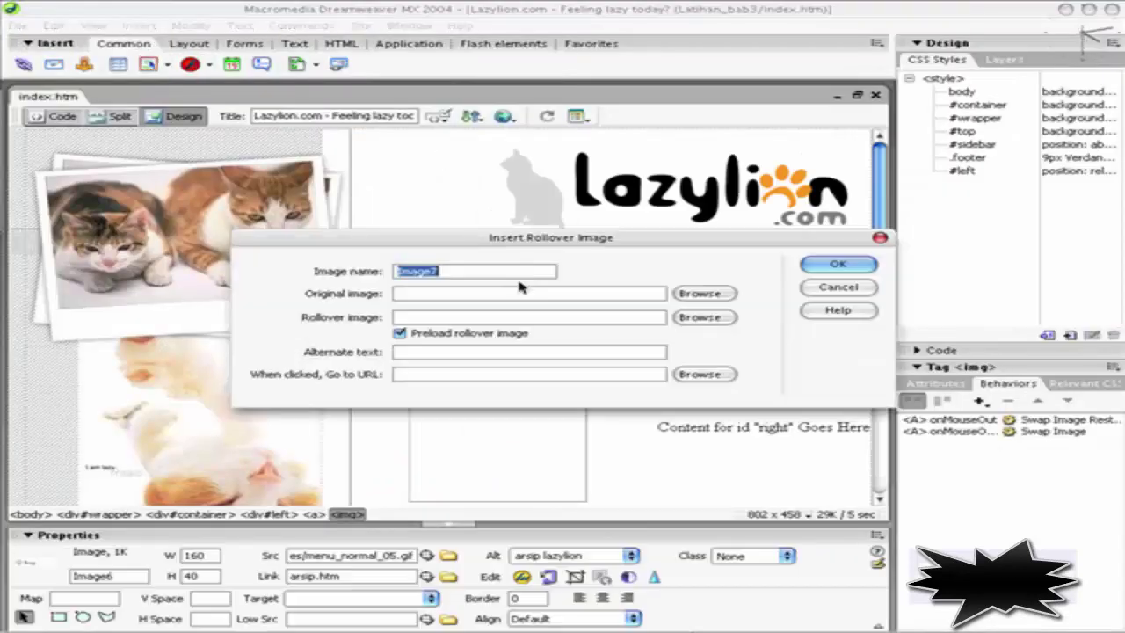
left_click(700, 292)
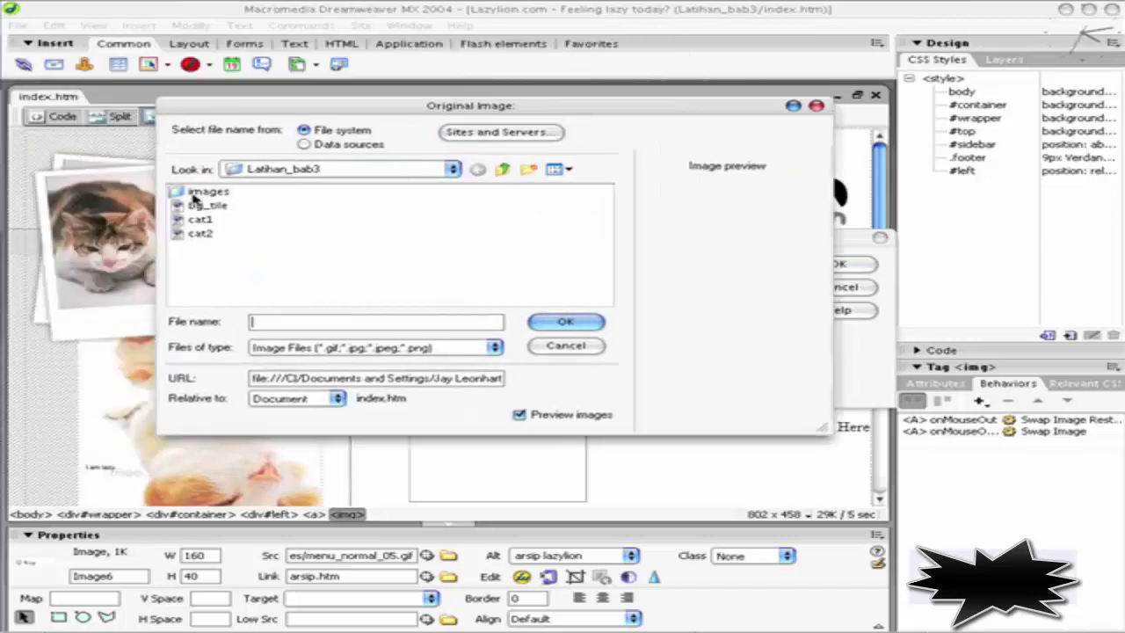
left_click(198, 191)
double_click(203, 193)
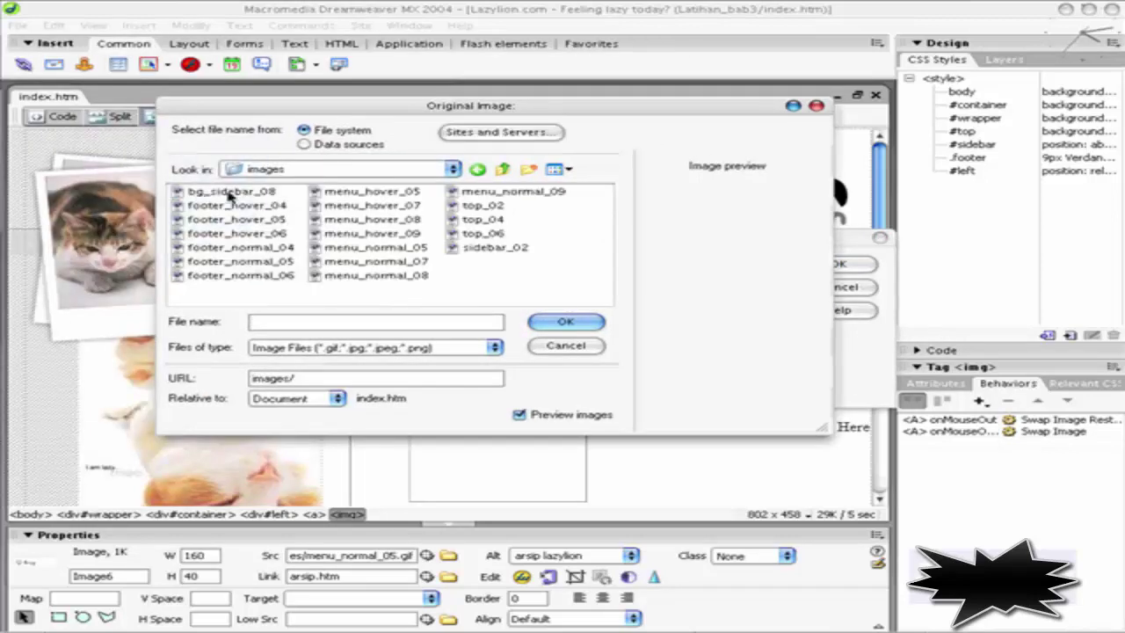
left_click(397, 261)
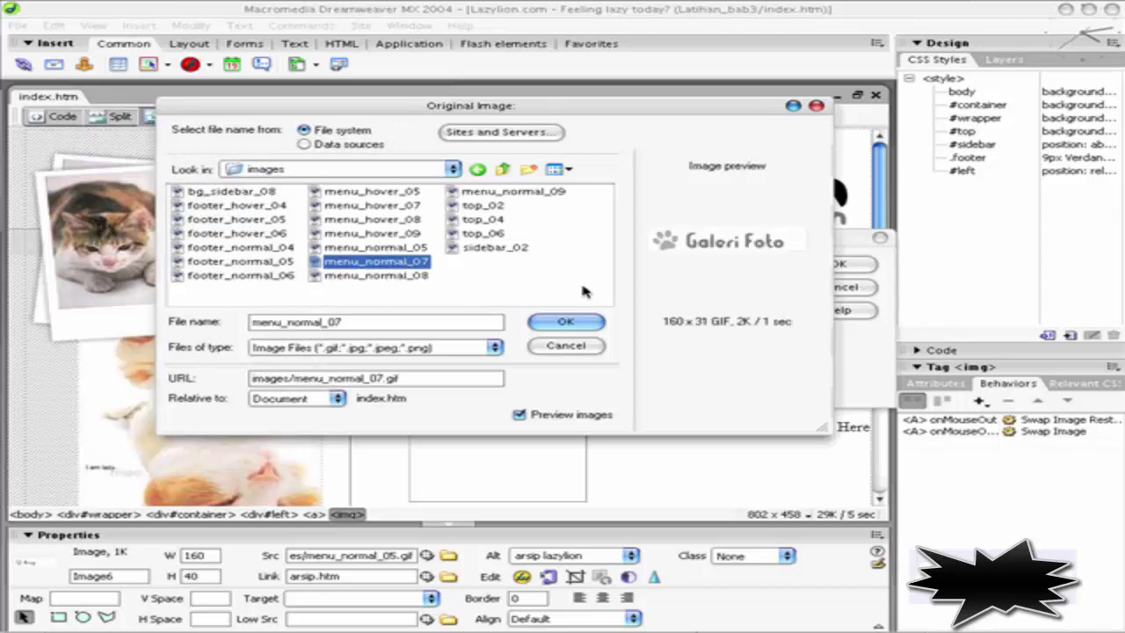
left_click(569, 323)
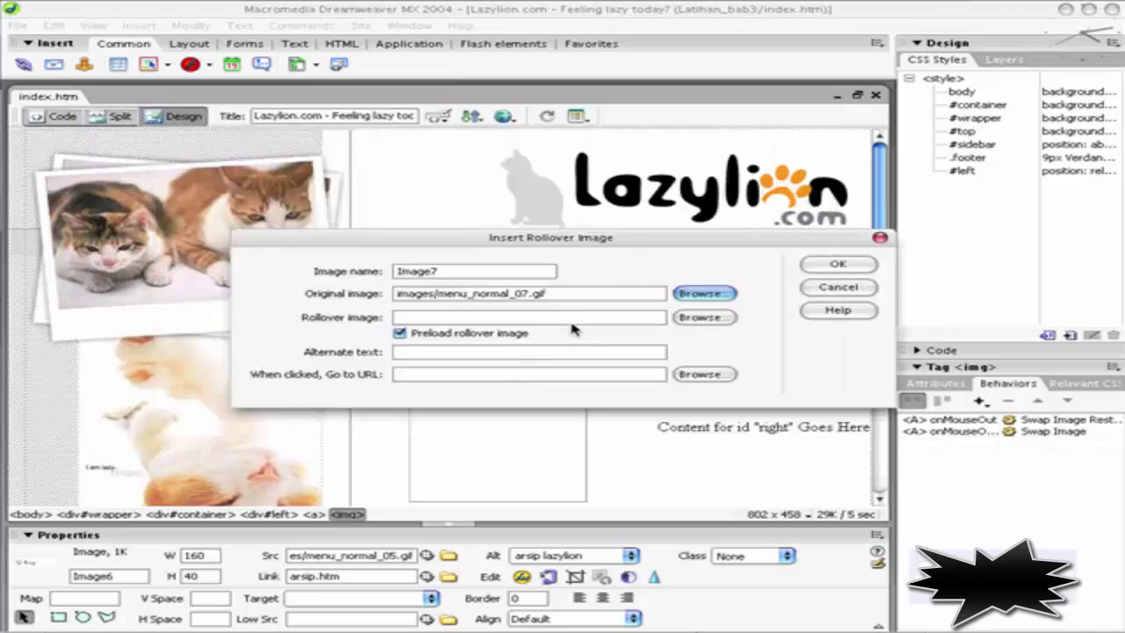
Set menu_hover_07.gif as the rollover image and enter alternate text 'galeri foto si belang'
left_click(714, 320)
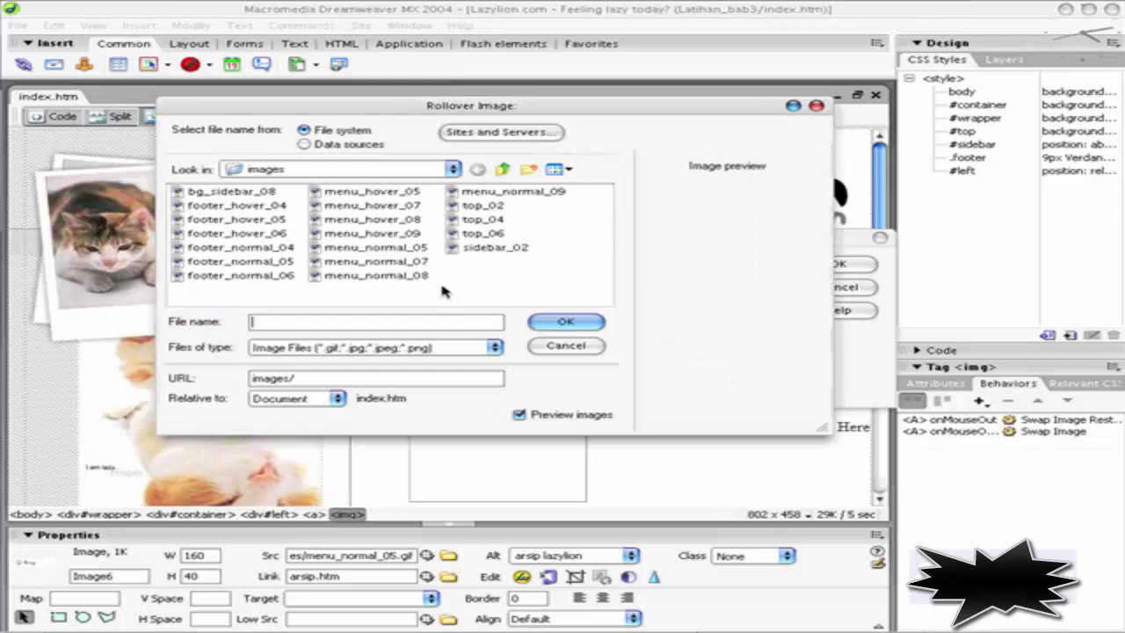
left_click(406, 207)
left_click(565, 322)
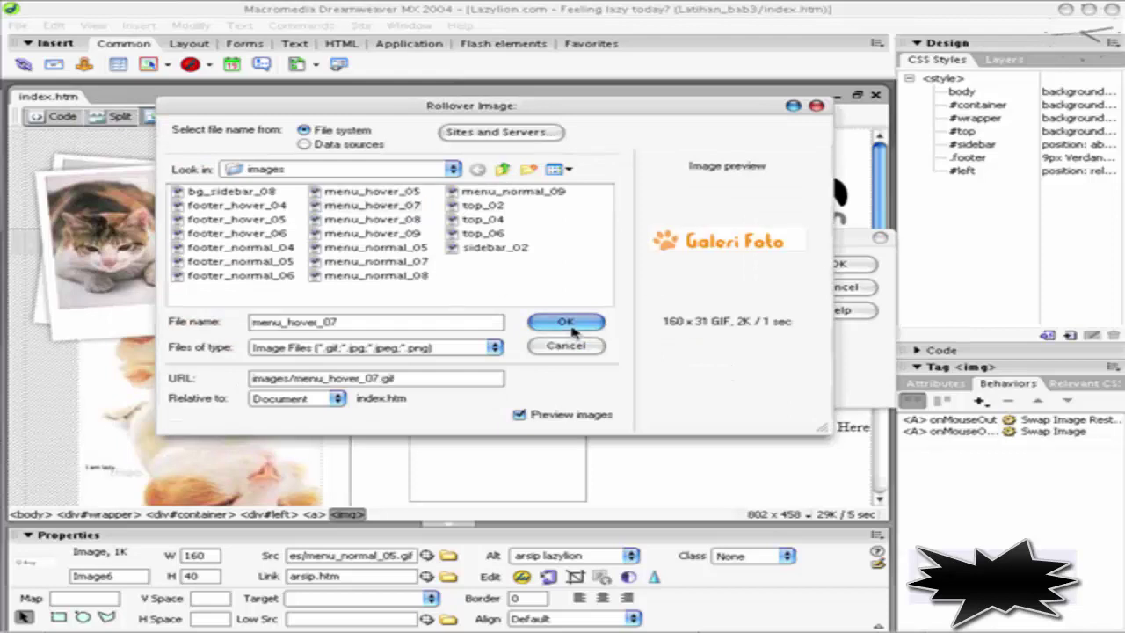
left_click(546, 349)
type("galeri foto si kucing")
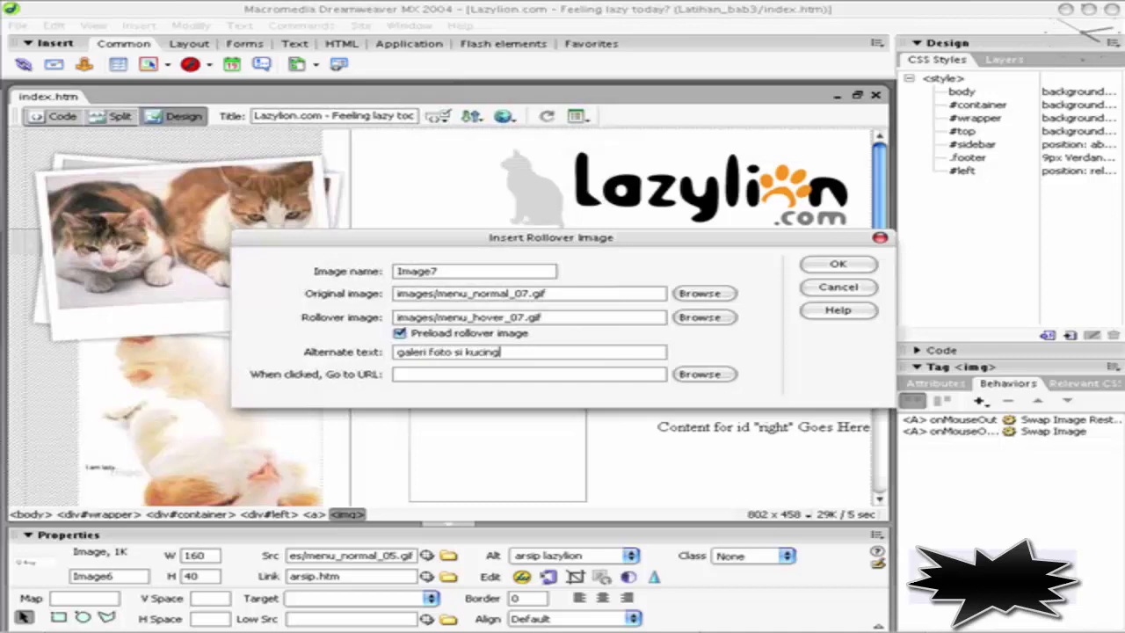
key("ctrl+shift+Left")
type("belang")
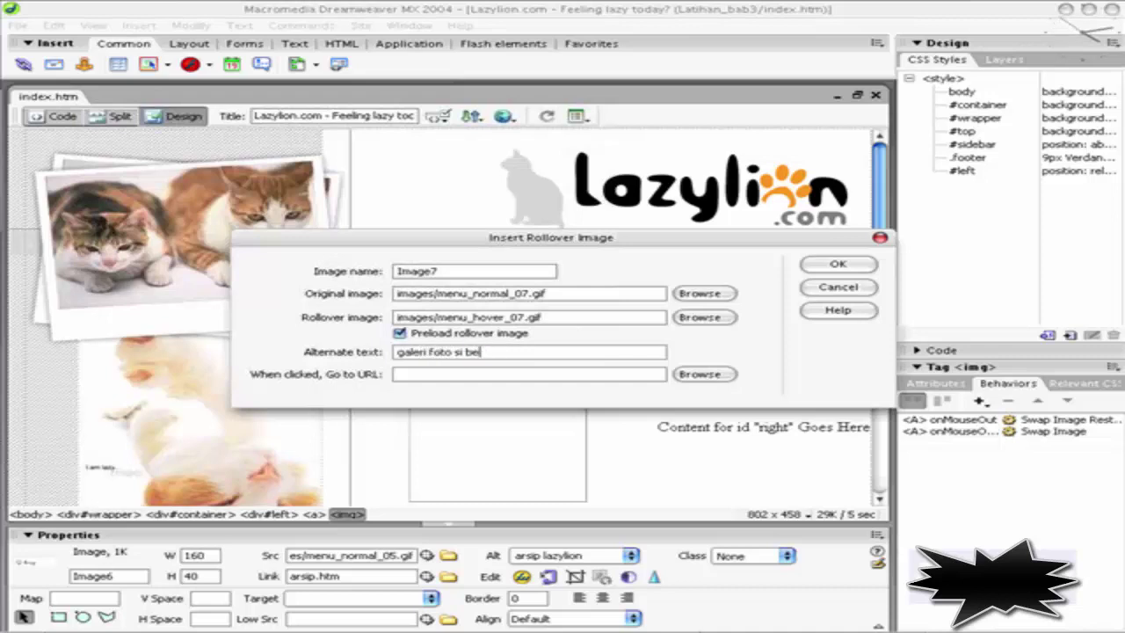
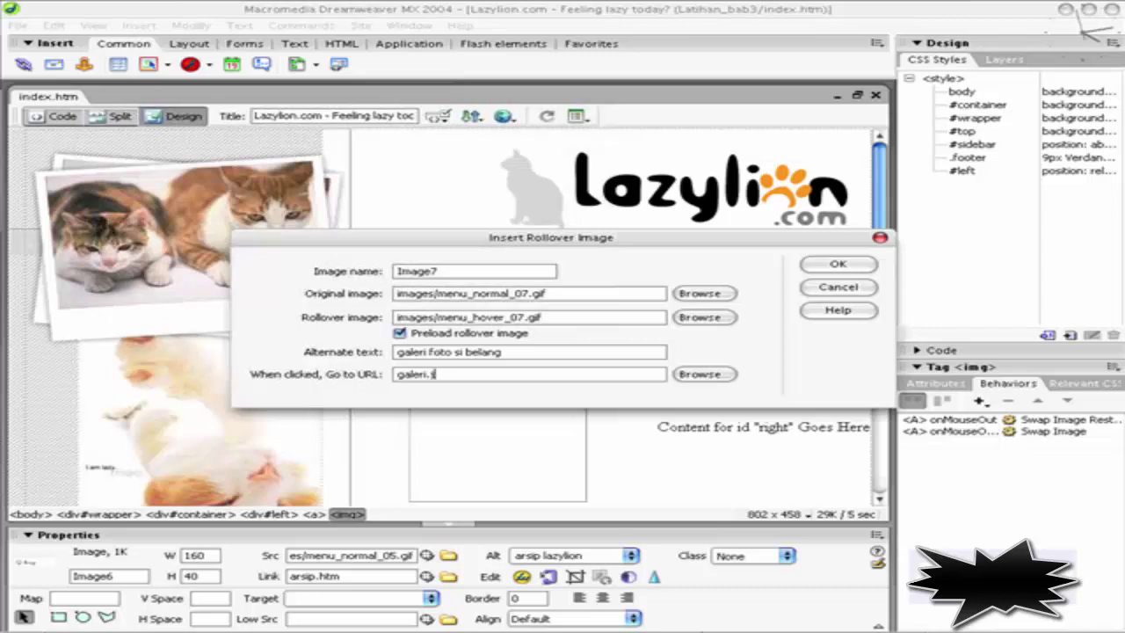
Finish the Galeri Foto rollover, then add a Gadgets rollover (menu_normal_08/menu_hover_08) linking to gadget.htm
key("Return")
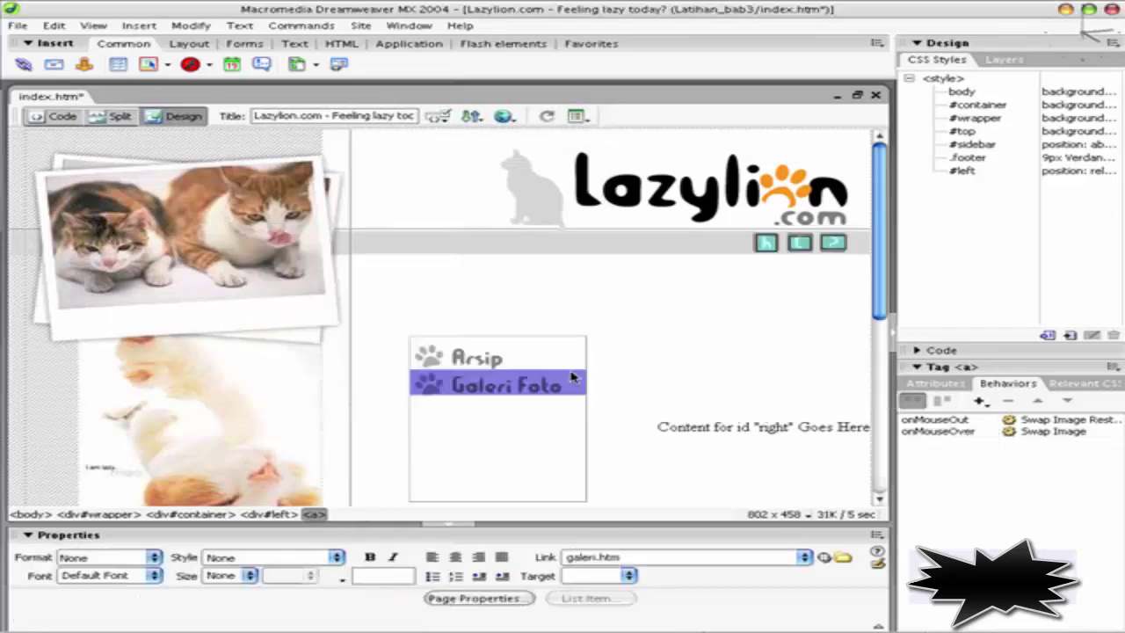
left_click(148, 64)
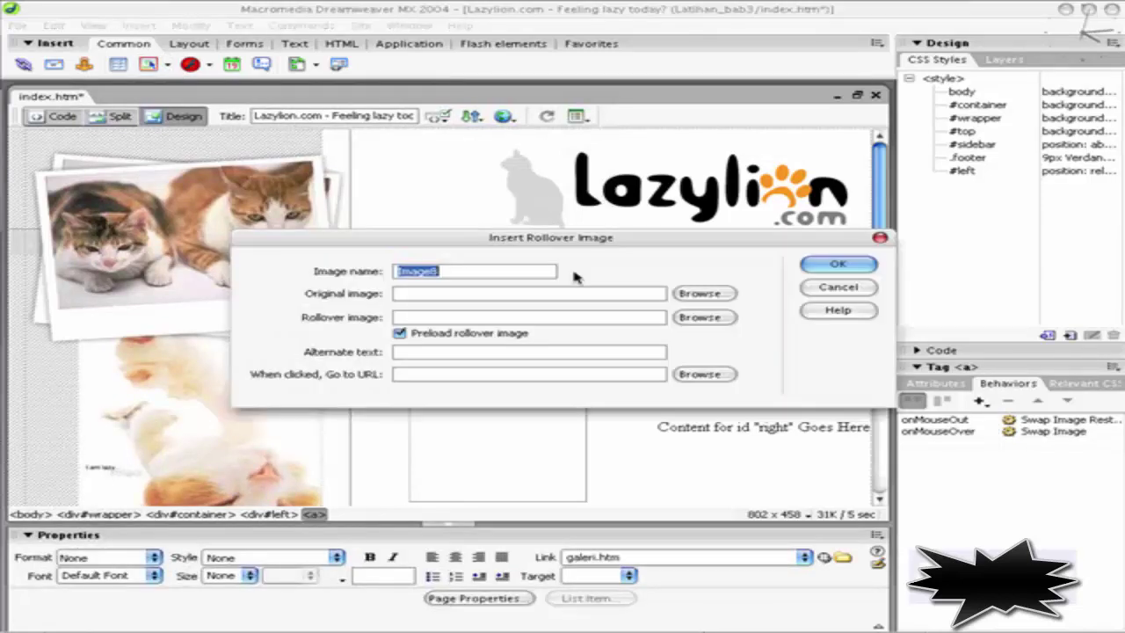
left_click(727, 303)
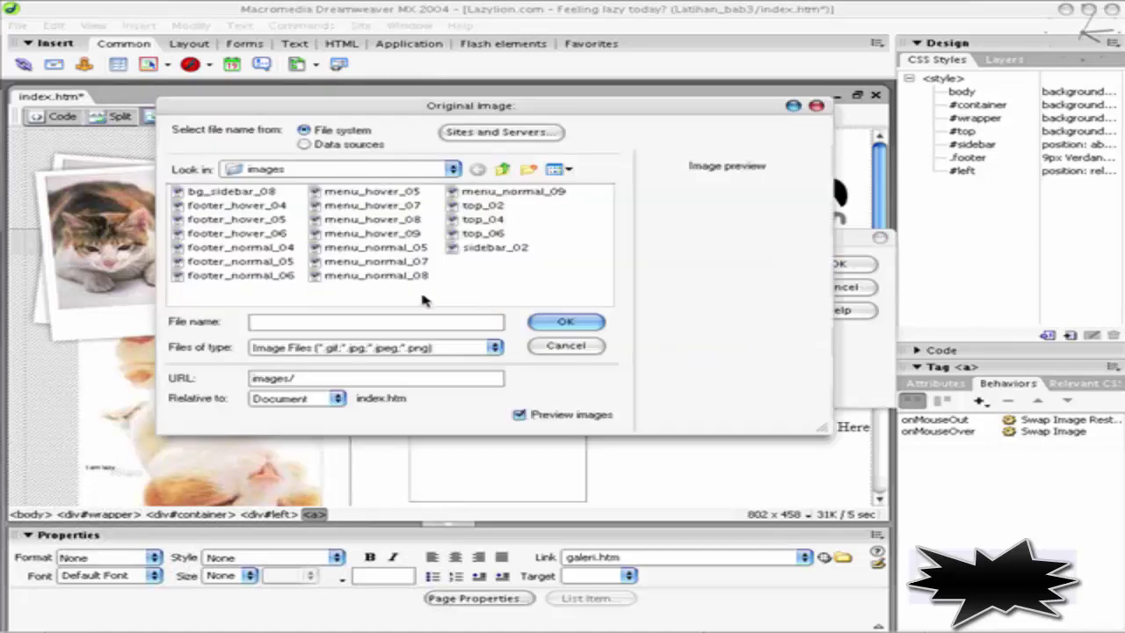
left_click(410, 277)
left_click(565, 322)
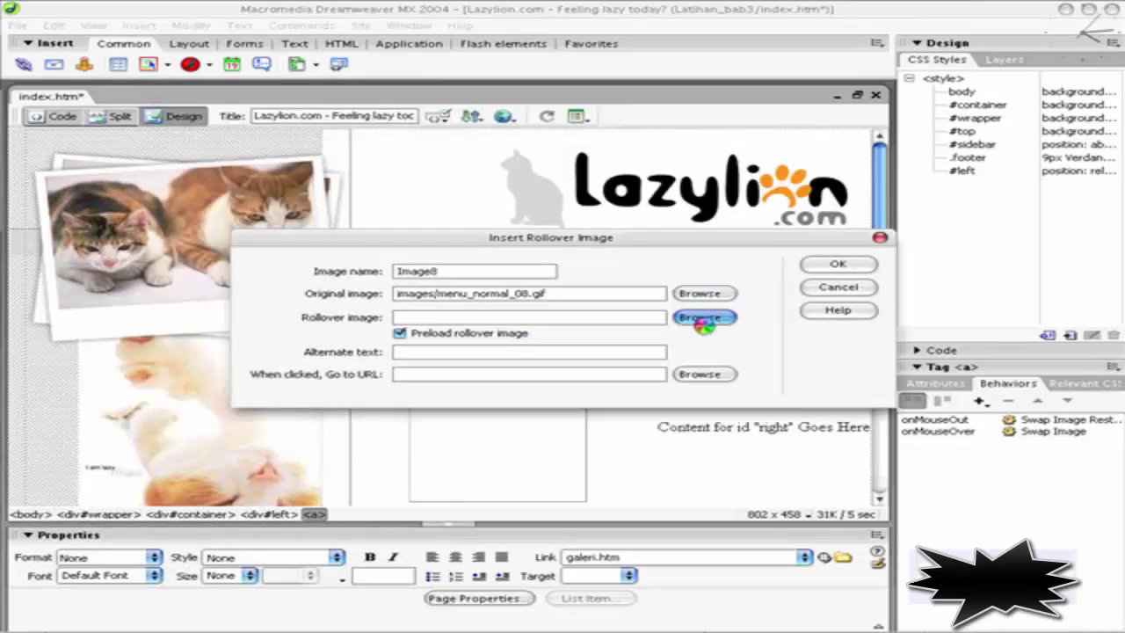
left_click(703, 318)
left_click(372, 234)
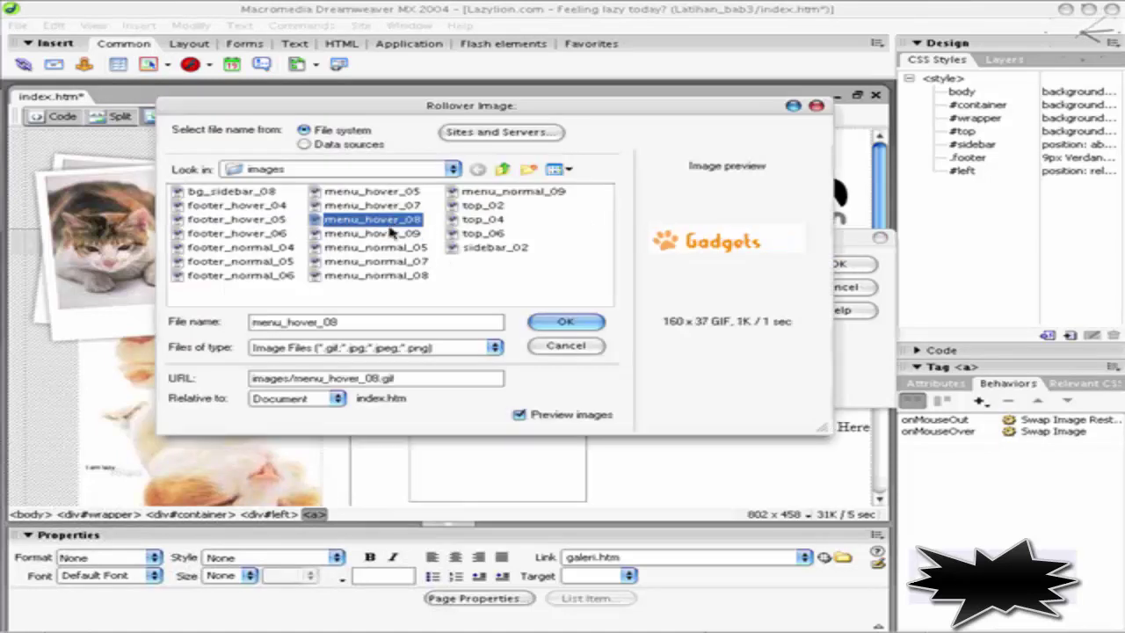
double_click(392, 221)
left_click(465, 351)
type("peralatan main")
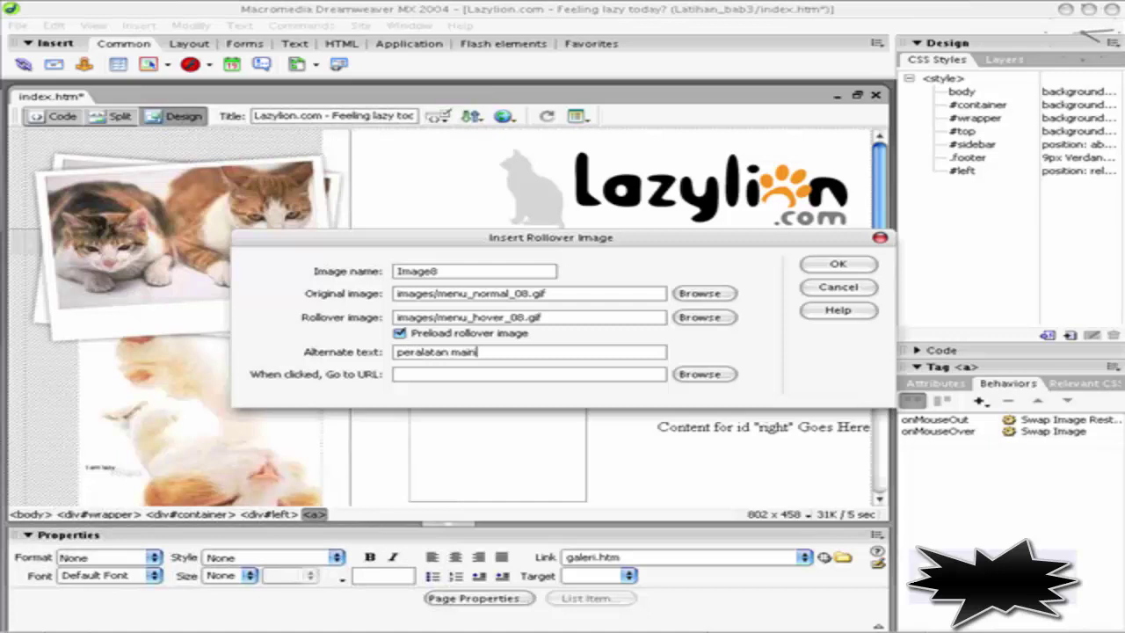
key("Tab")
type("gadget.htm")
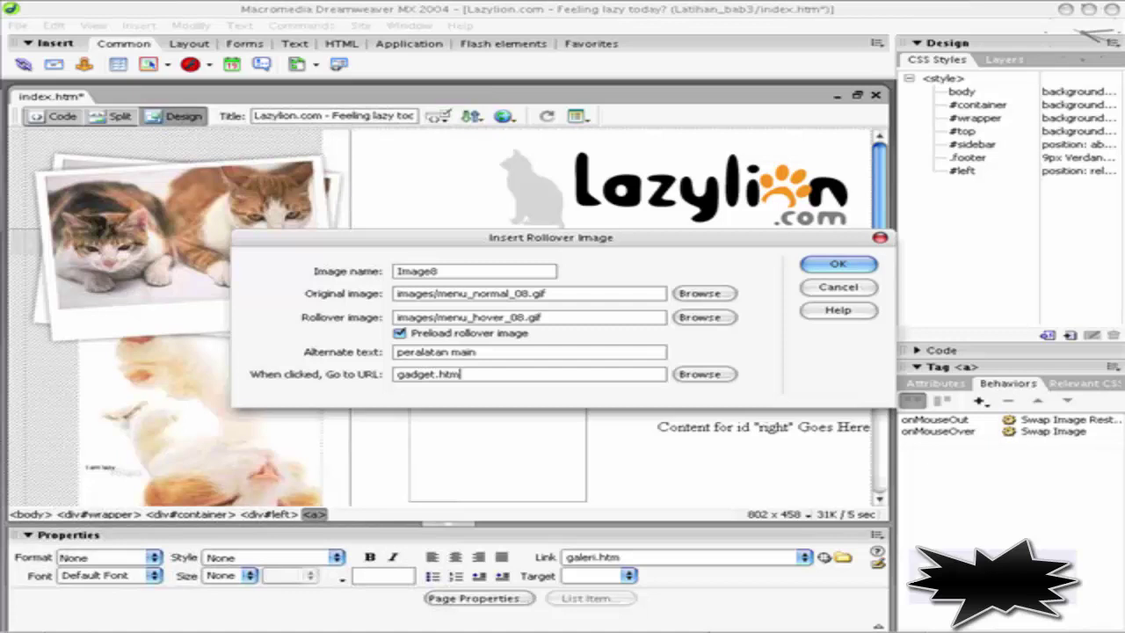
key("Return")
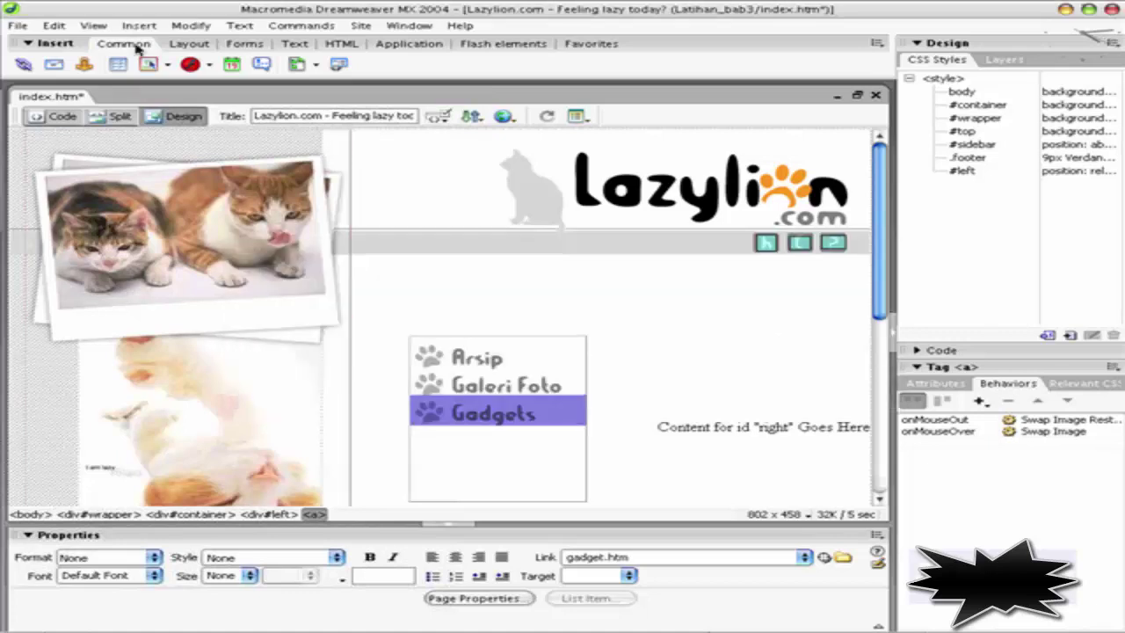
Start a Buku Tamu rollover with menu_normal_09 as normal and menu_hover_09 as hover image
left_click(148, 64)
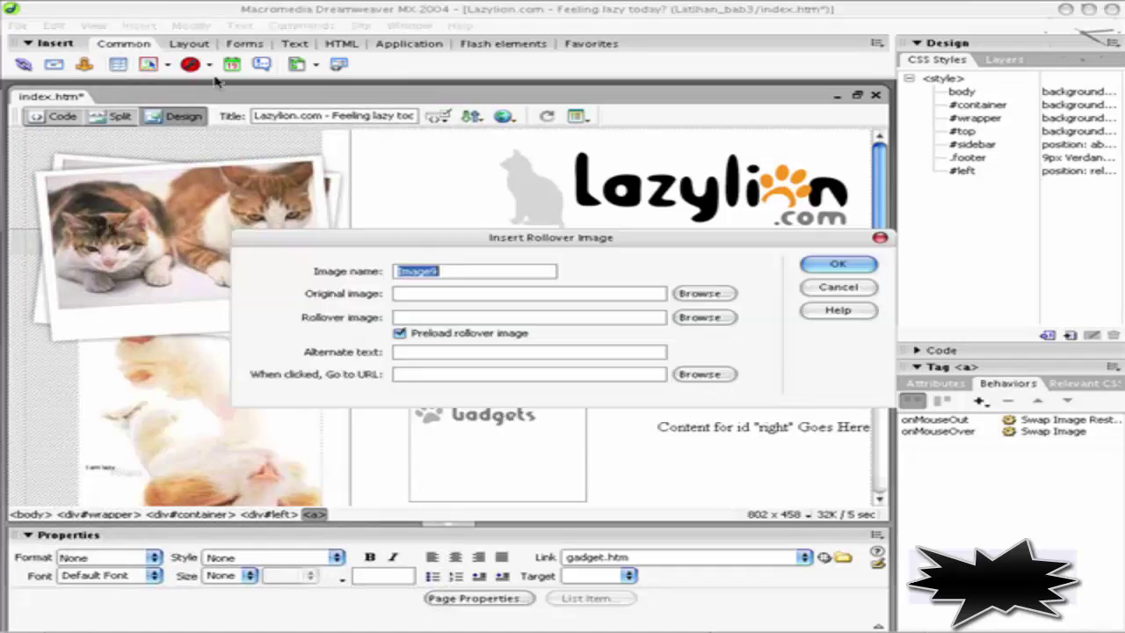
left_click(701, 295)
double_click(403, 275)
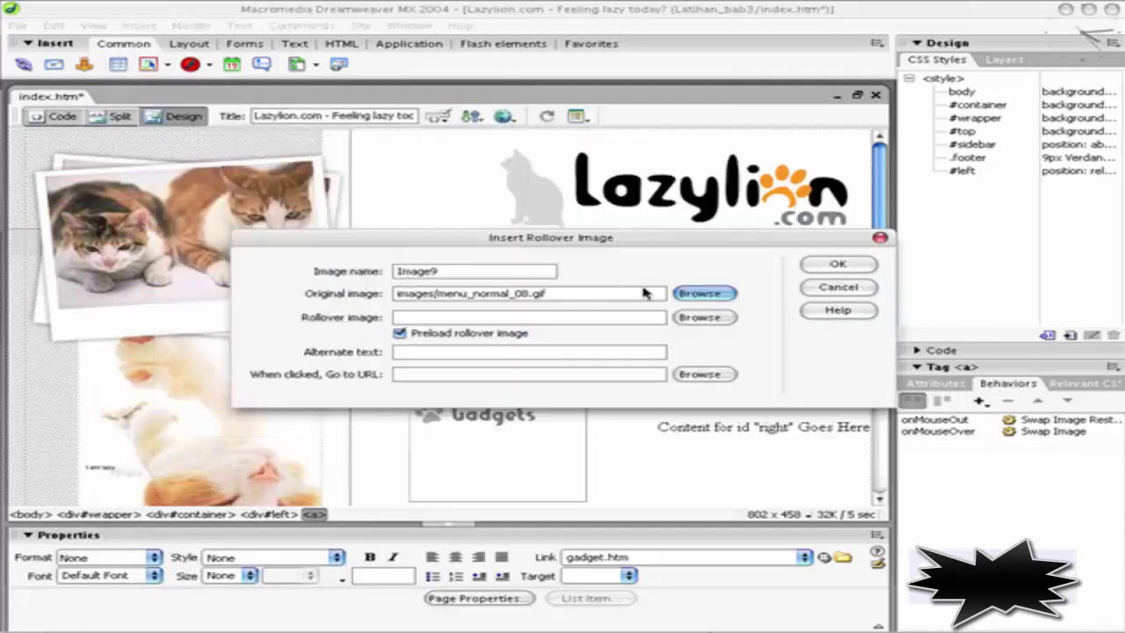
left_click(702, 294)
left_click(536, 195)
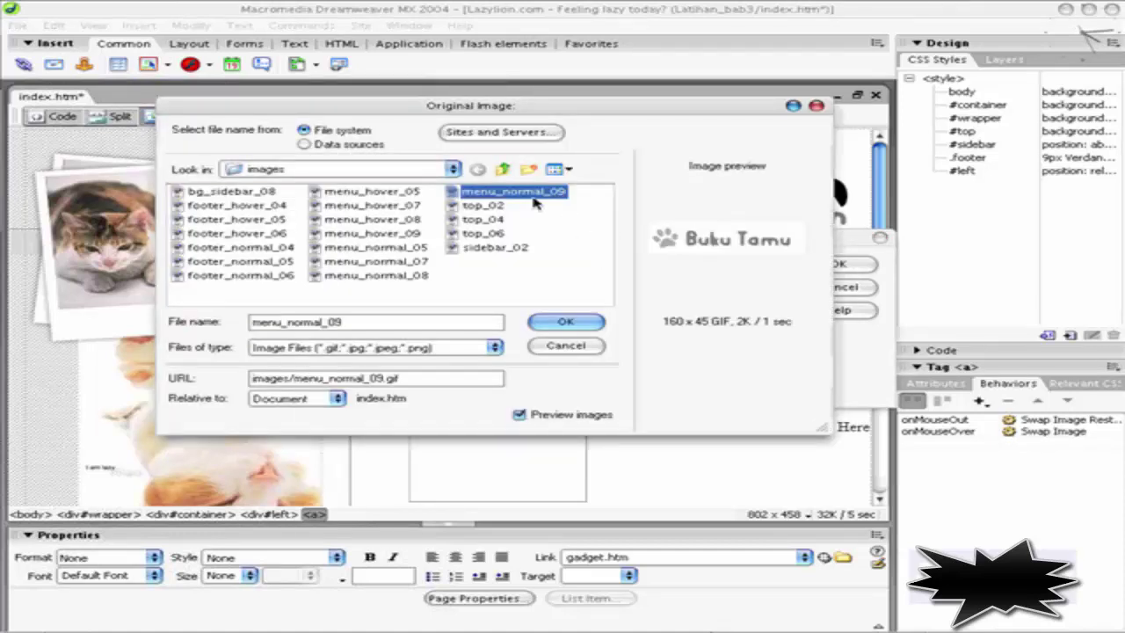
left_click(564, 321)
left_click(702, 318)
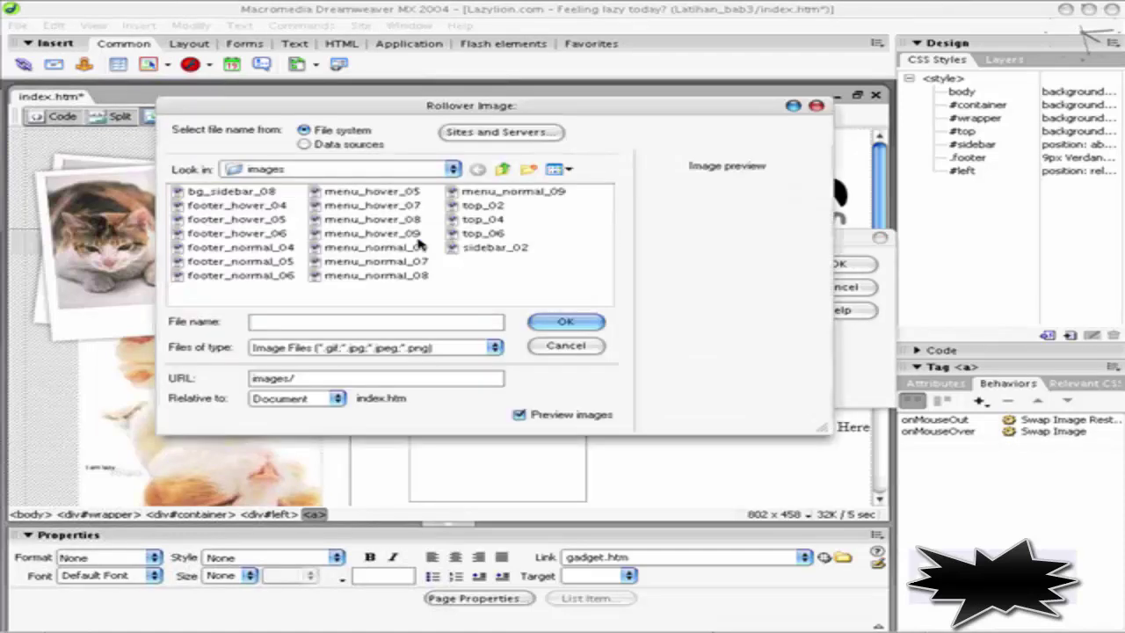
double_click(418, 235)
Give it alt text 'isi dan lihat buku tamu' and link bukutamu.htm, then save and preview
left_click(557, 350)
type("isi buku tamu")
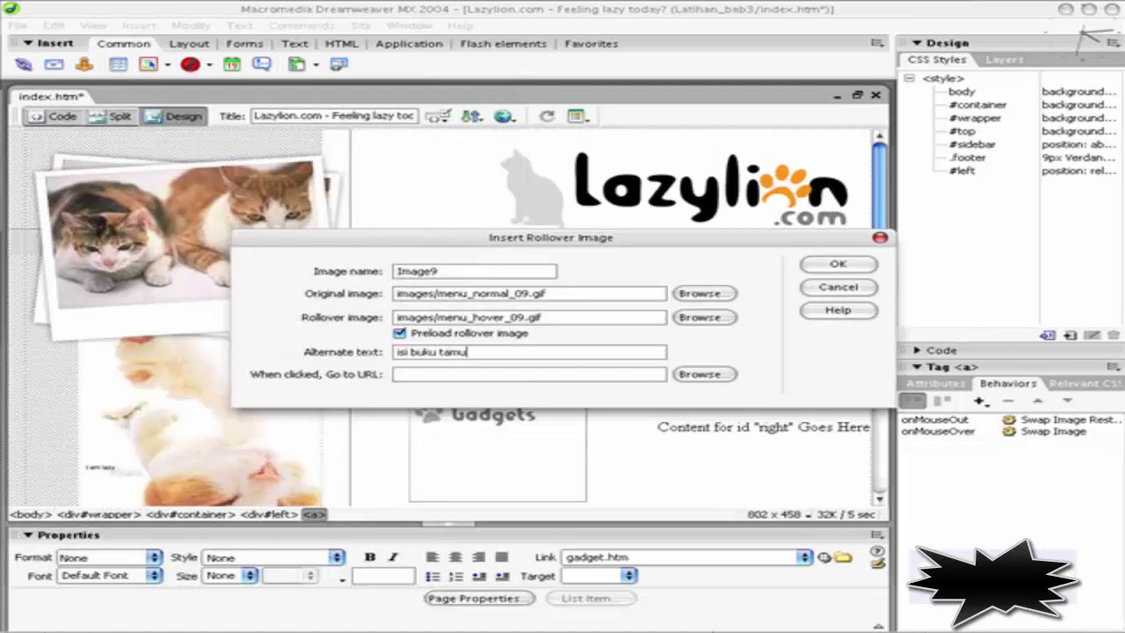
type("dan l")
type("ihat")
key("Tab")
type("bukutamu.htm")
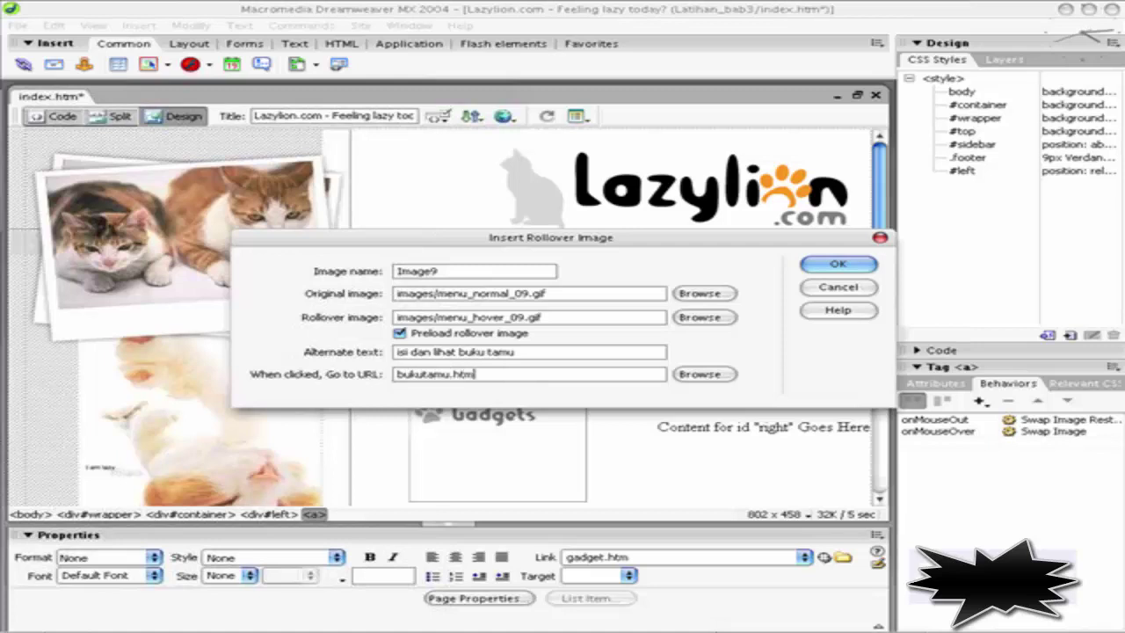
key("Return")
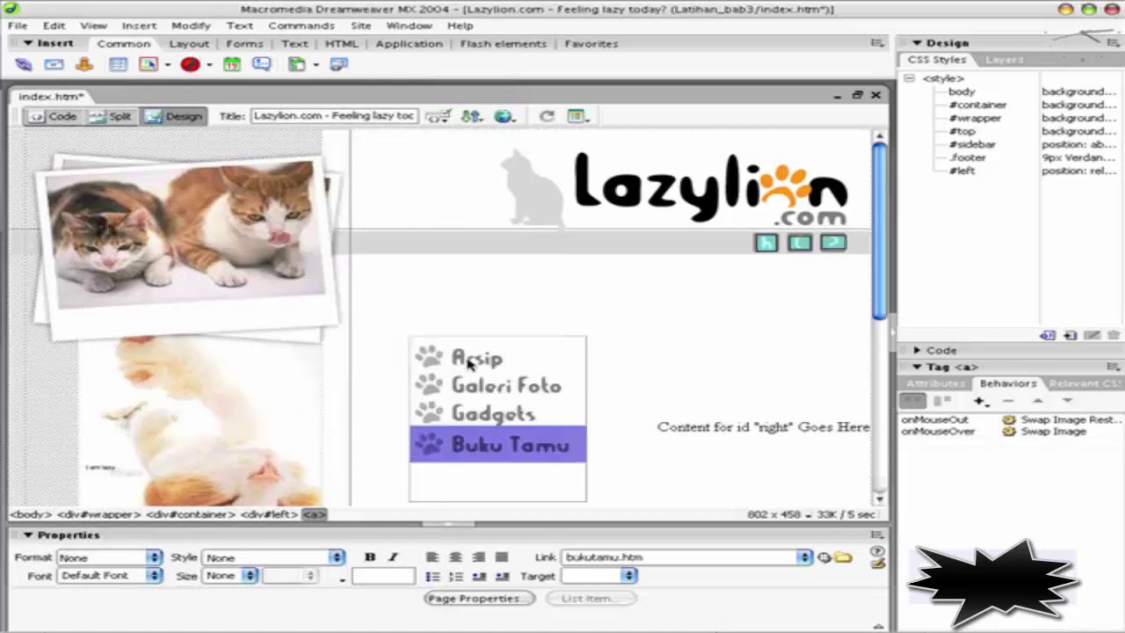
left_click(648, 358)
scroll(648, 357, "down", 3)
scroll(649, 357, "up", 3)
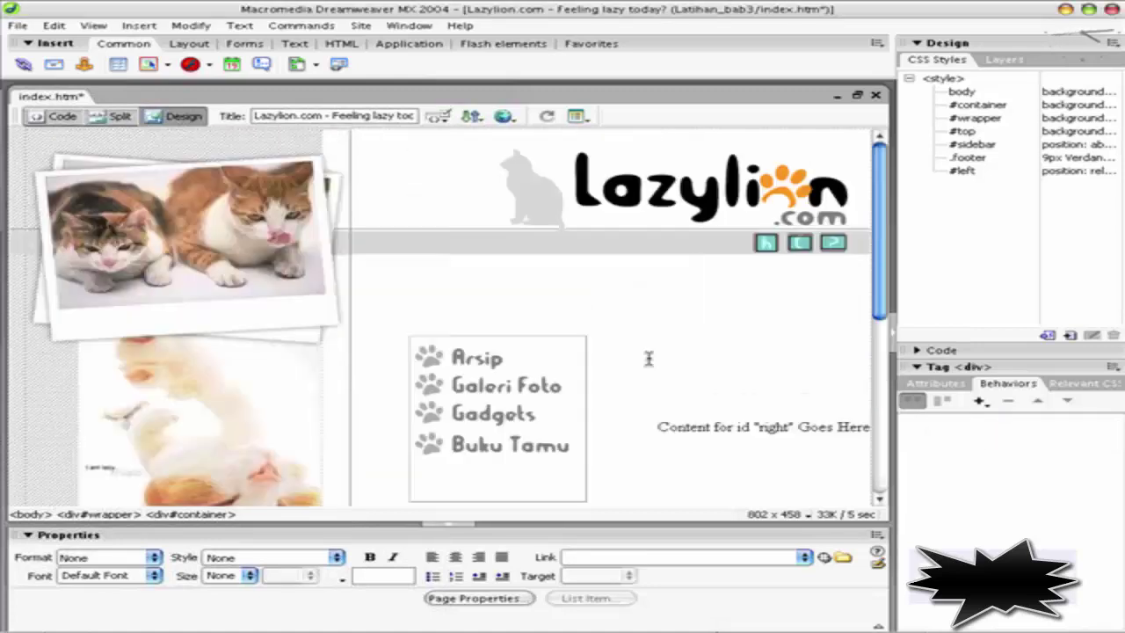
key("F12")
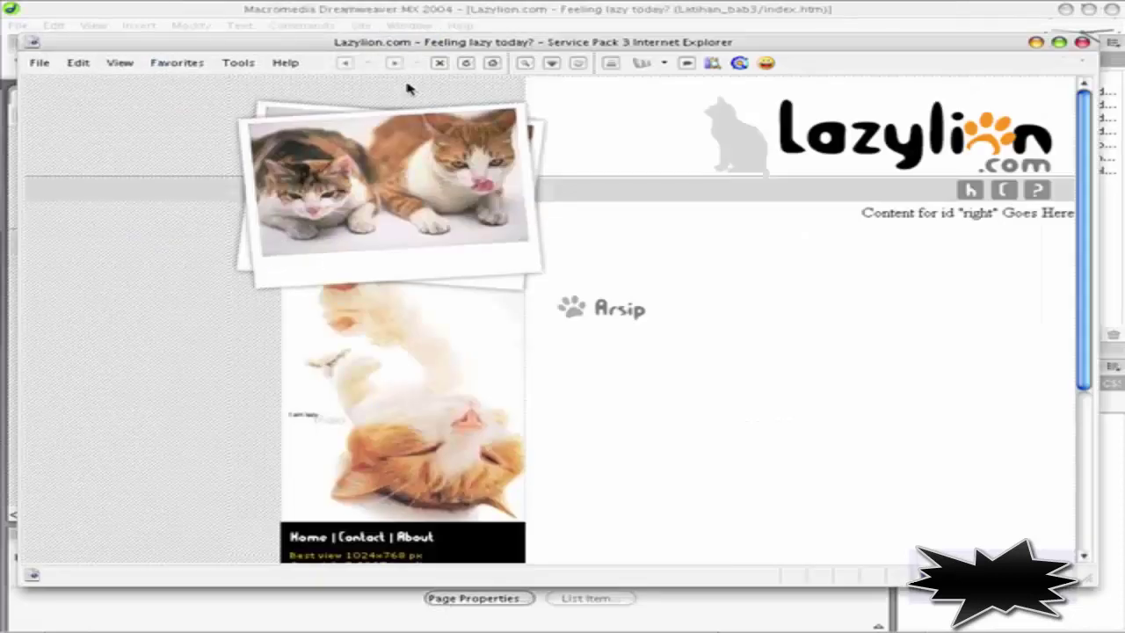
Reload the Internet Explorer preview, then preview and reload the page in Firefox
left_click(465, 63)
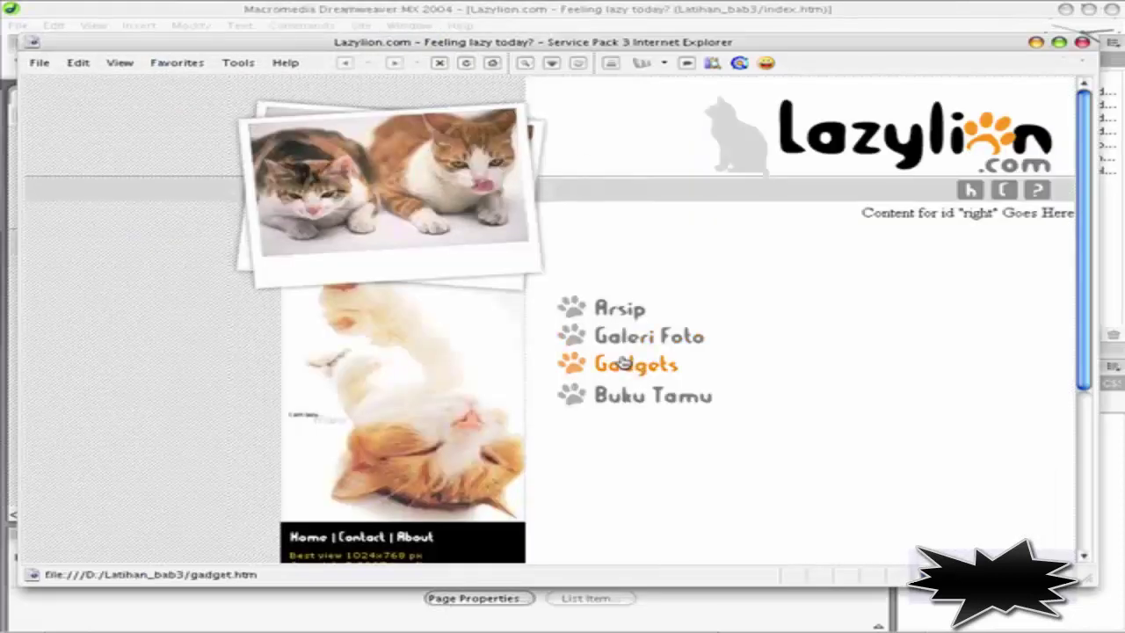
left_click(376, 12)
key("ctrl+F12")
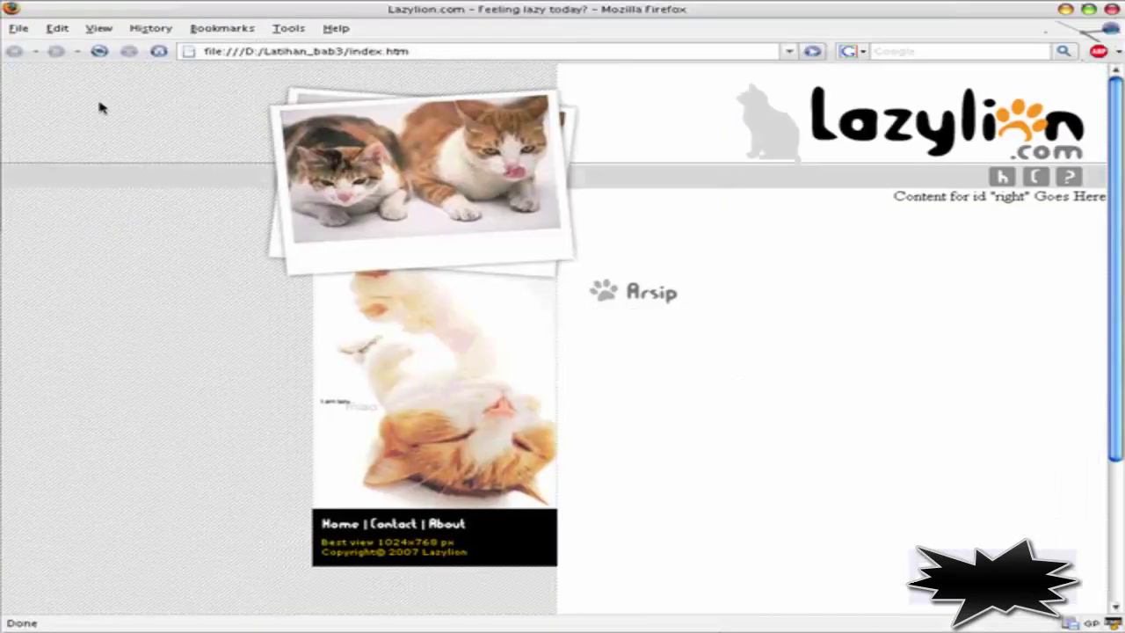
left_click(100, 51)
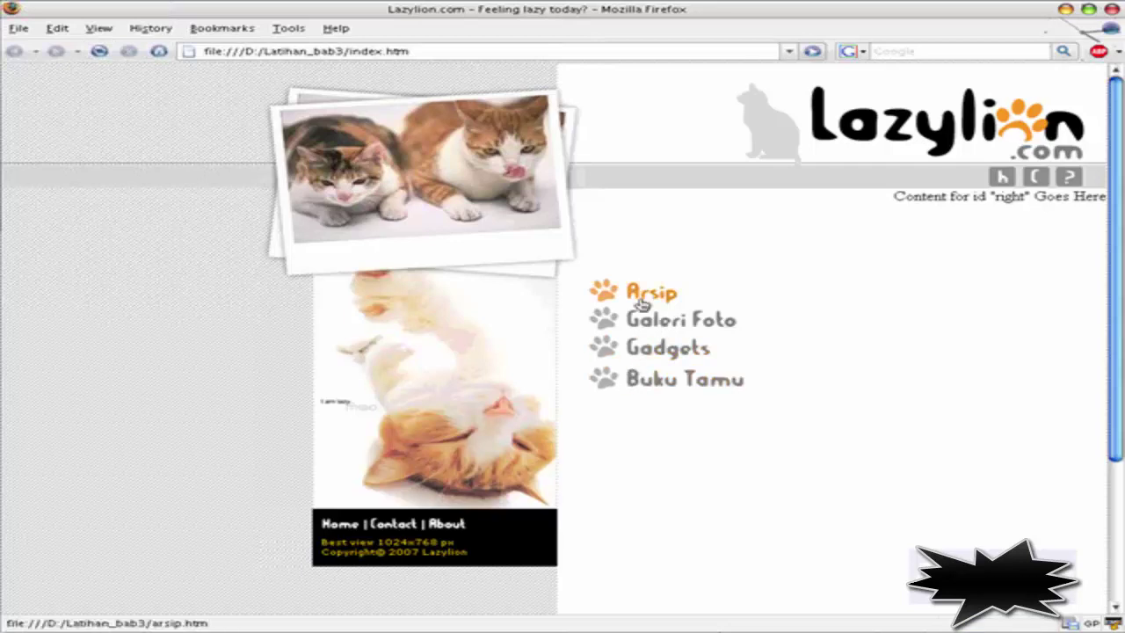
key("alt+Tab")
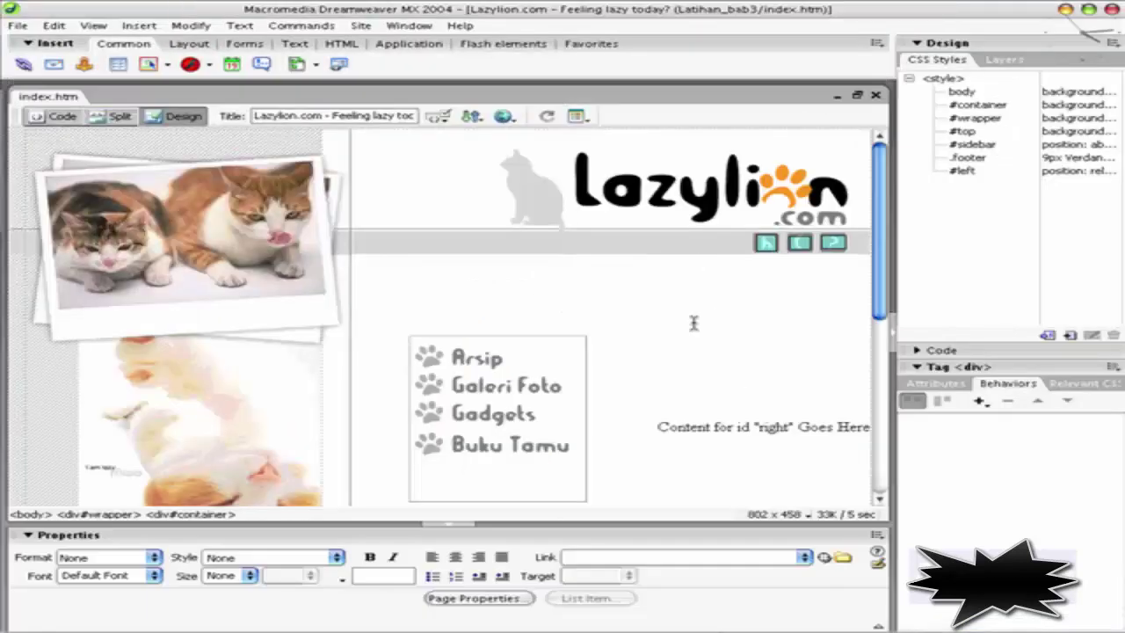
With the cursor in the right column, create an advanced #right CSS rule in this document only
left_click(693, 323)
scroll(683, 357, "down", 7)
scroll(684, 357, "up", 2)
scroll(683, 356, "up", 5)
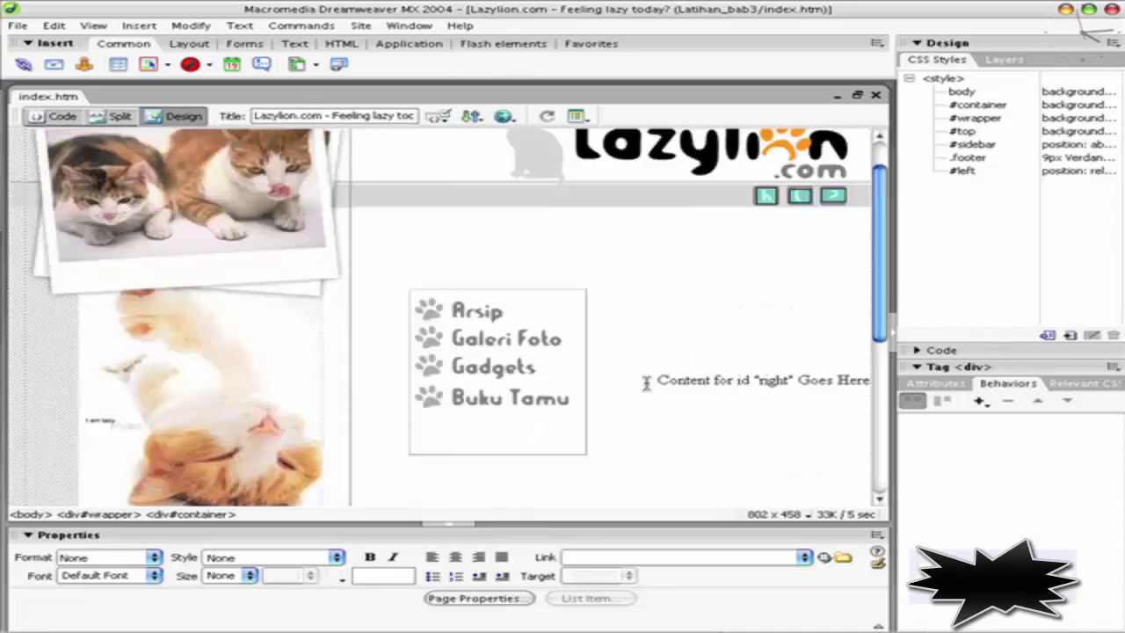
left_click(763, 378)
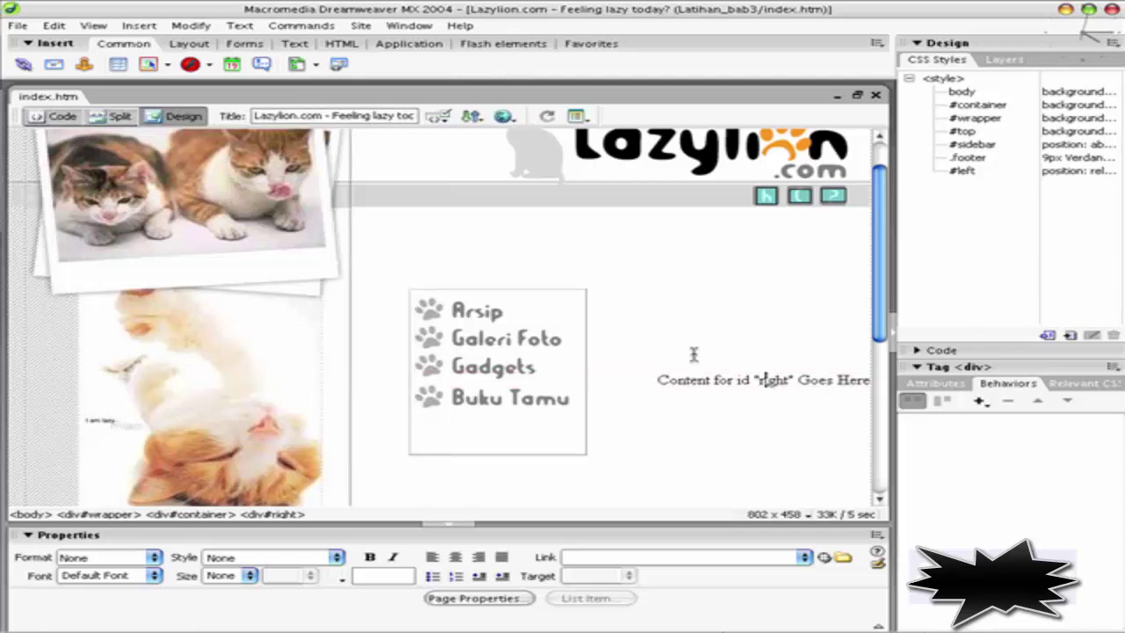
left_click(1070, 336)
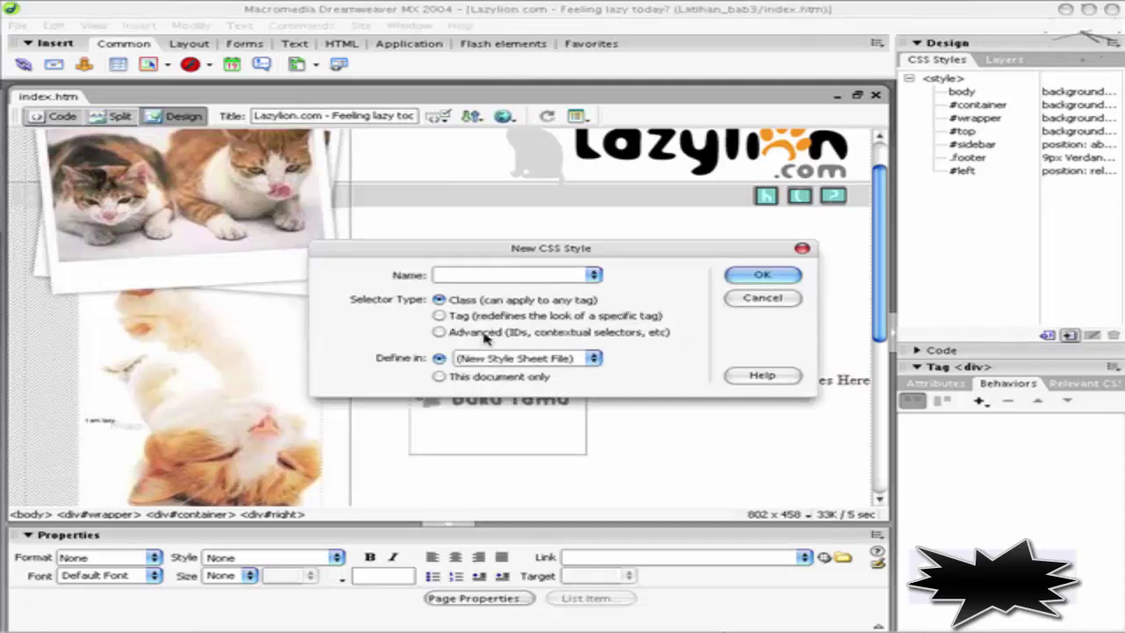
left_click(438, 331)
left_click(441, 376)
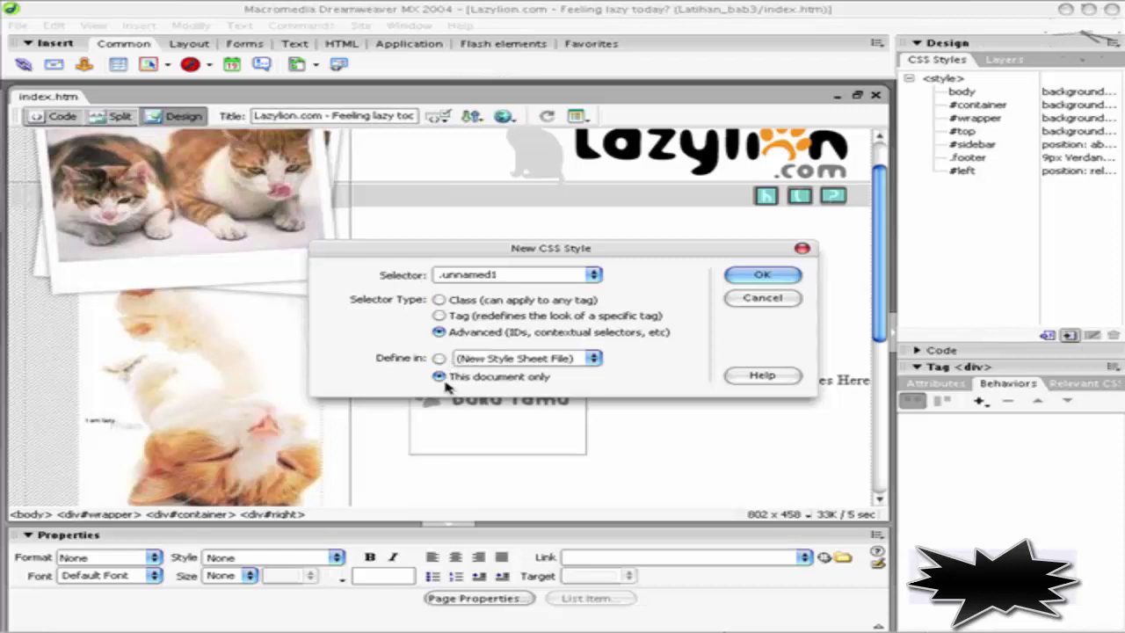
double_click(503, 275)
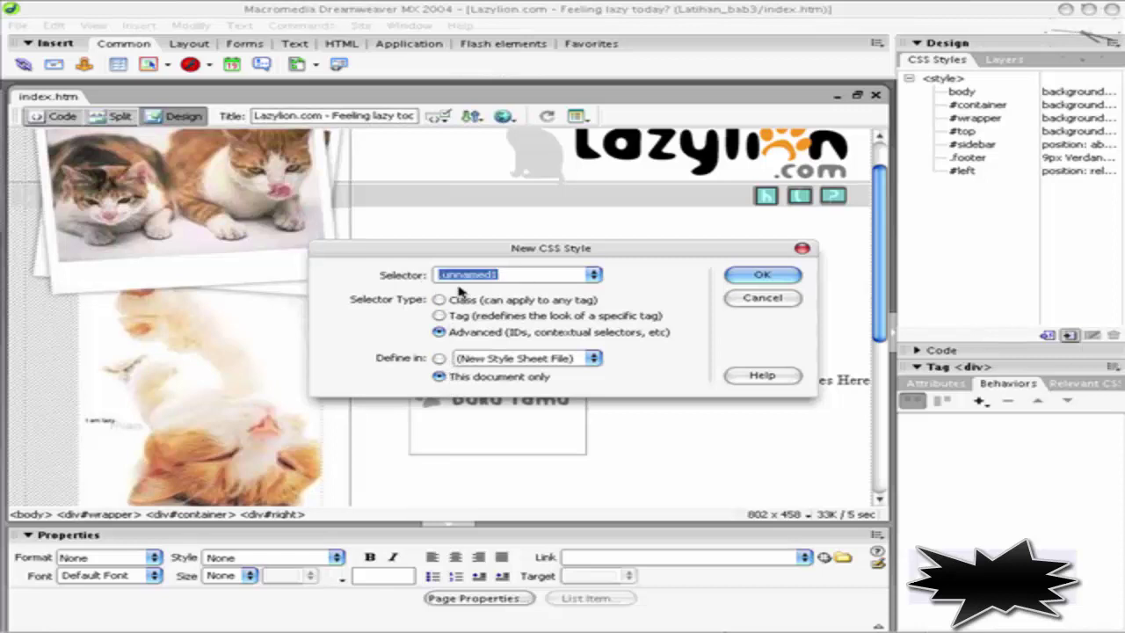
type("#right")
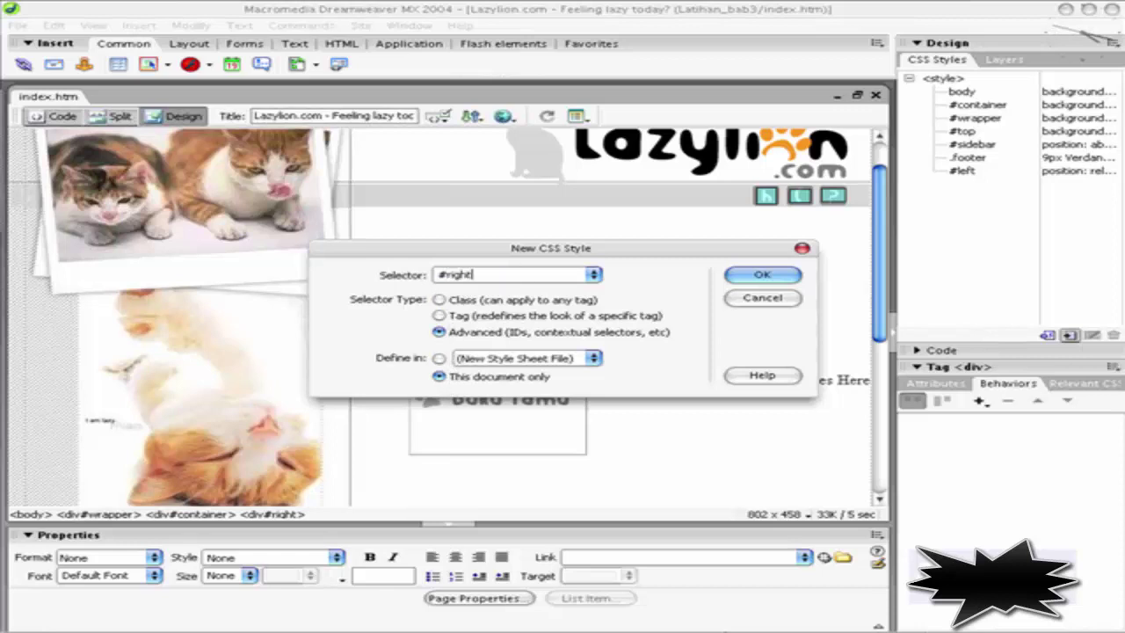
left_click_drag(615, 249, 610, 267)
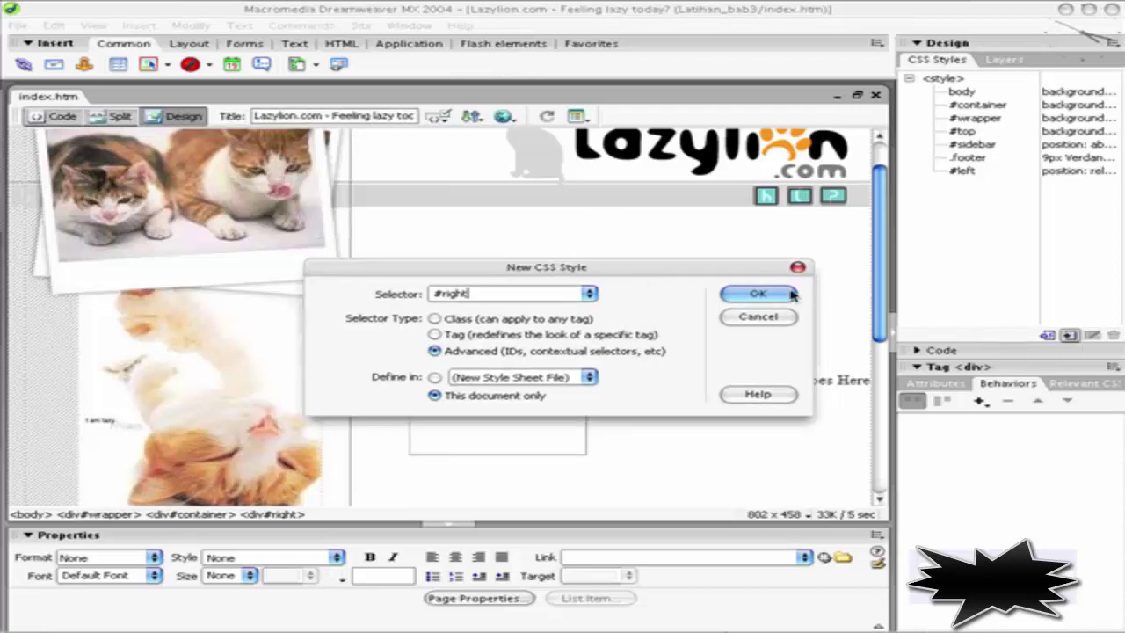
key("Return")
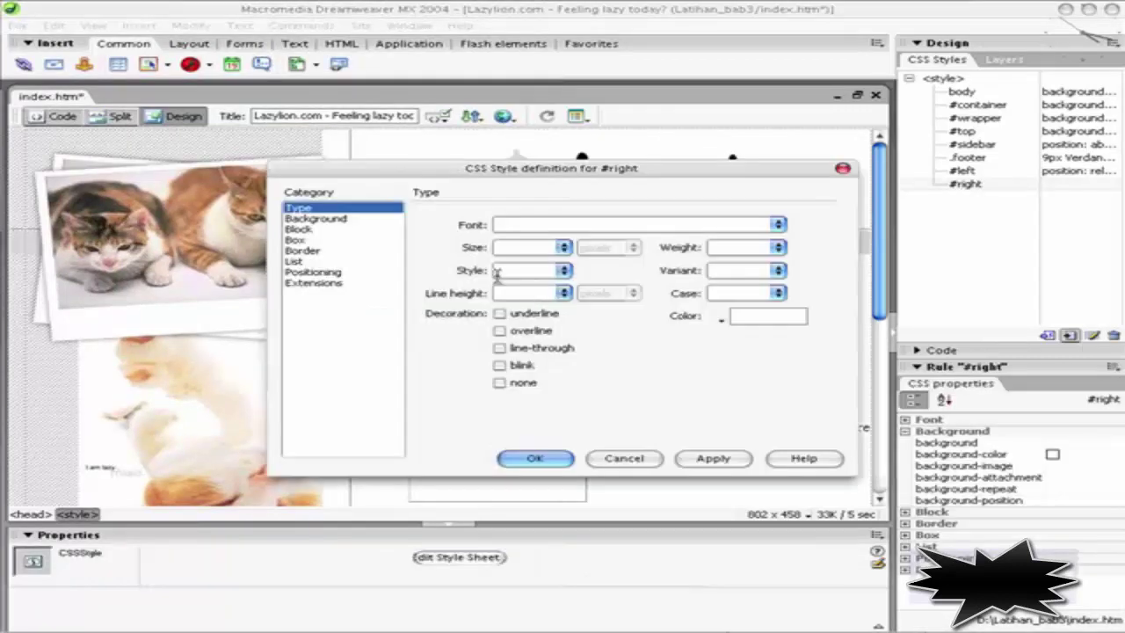
Set #right type to Verdana, size 10 pixels, colour #666666, and apply
left_click(777, 225)
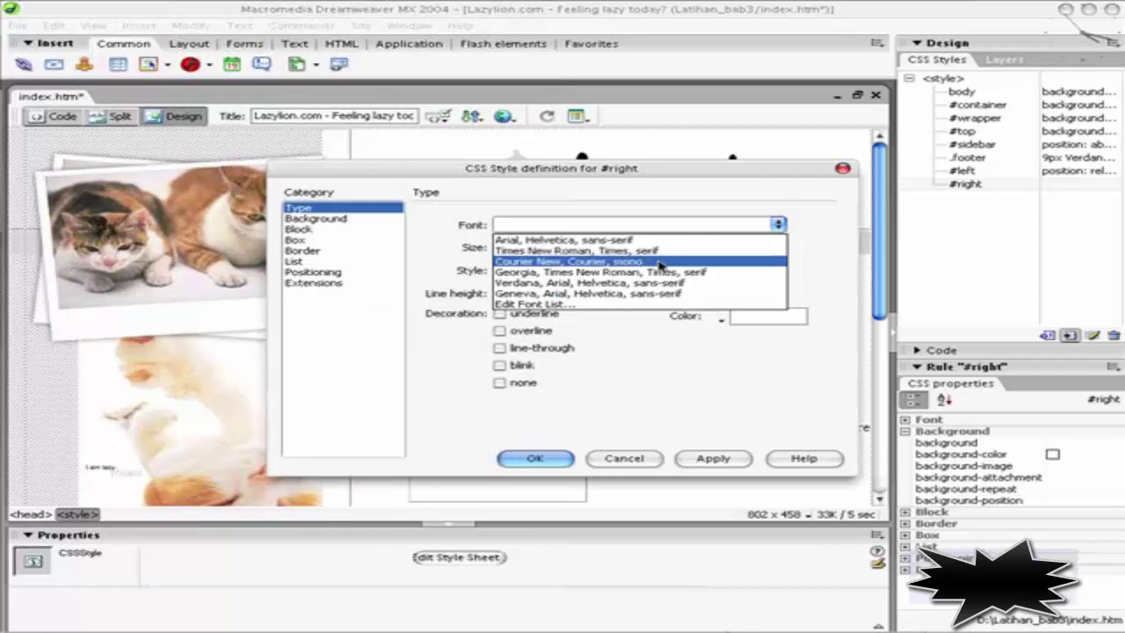
left_click(652, 285)
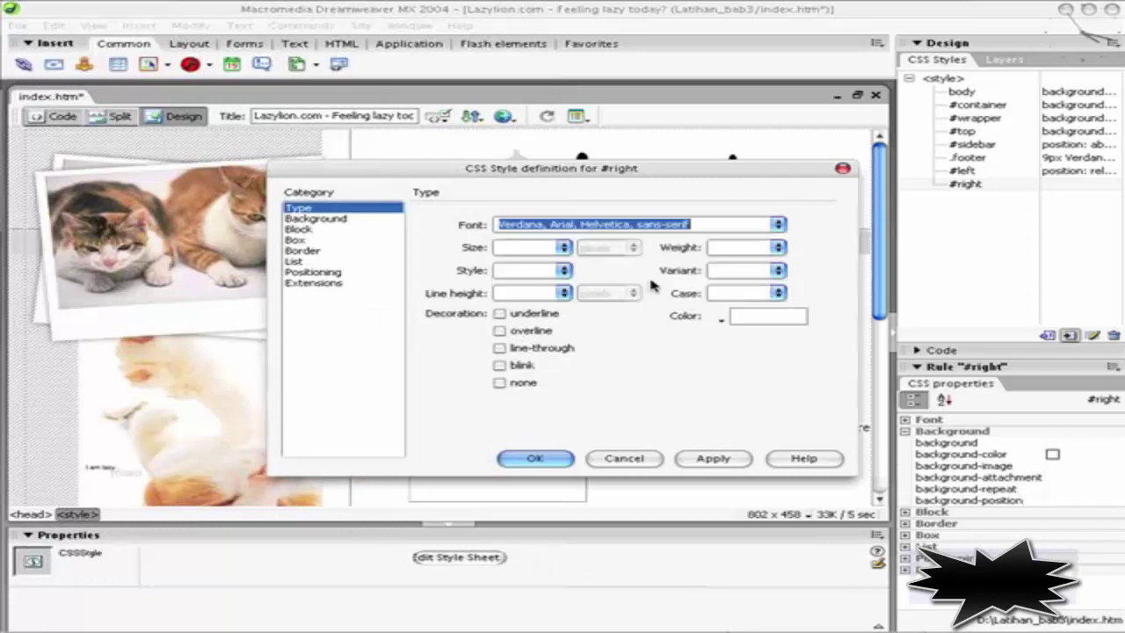
left_click(564, 248)
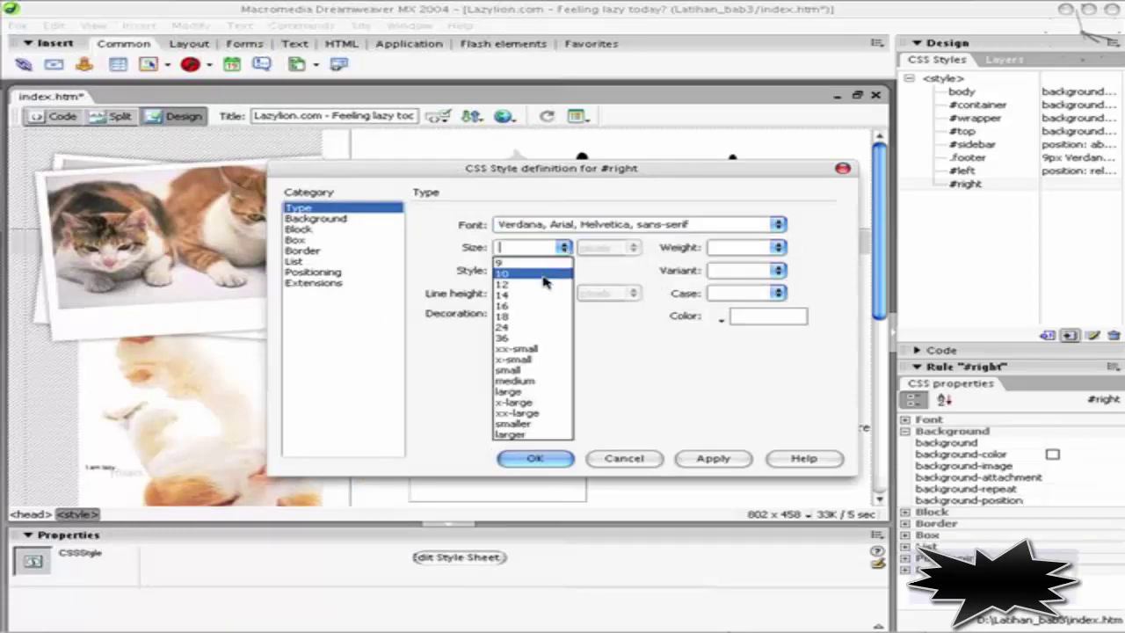
left_click(544, 276)
left_click(721, 318)
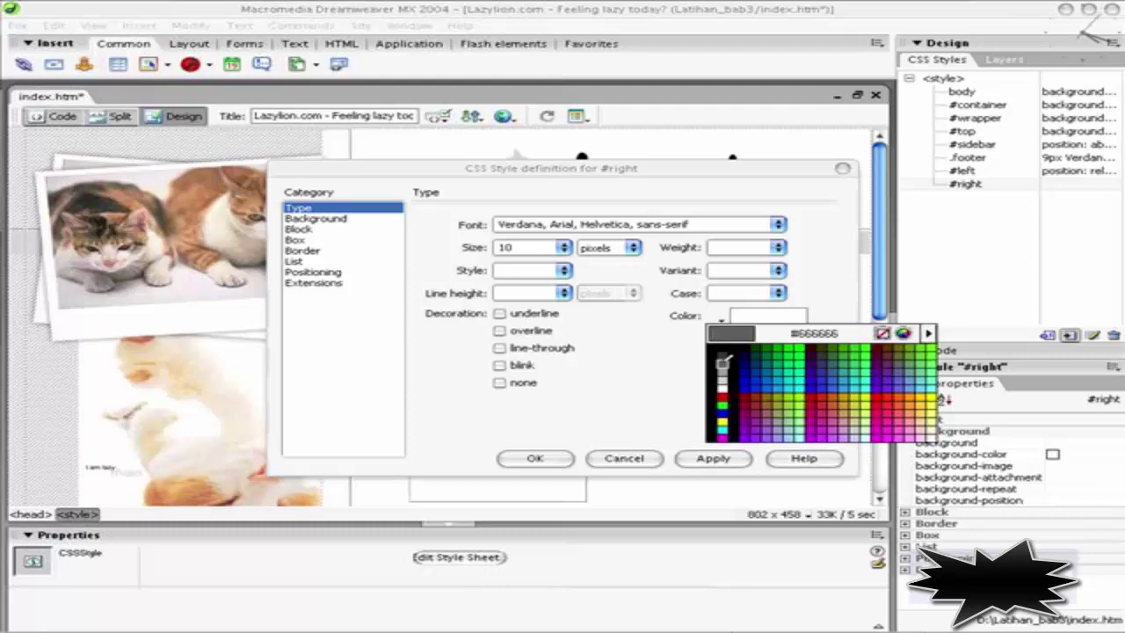
left_click(722, 361)
mouse_move(722, 169)
left_mouse_down()
mouse_move(592, 245)
mouse_move(445, 227)
left_mouse_up()
left_click(578, 534)
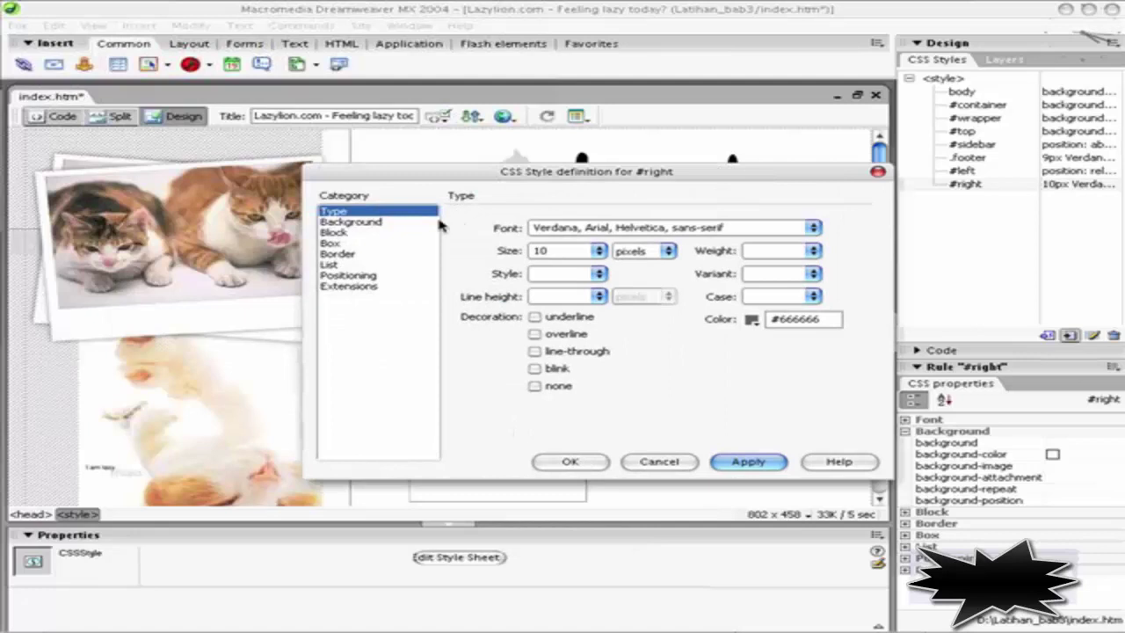
Make #right float right with padding of 10, 15, 50 and 15 pixels
left_click(337, 245)
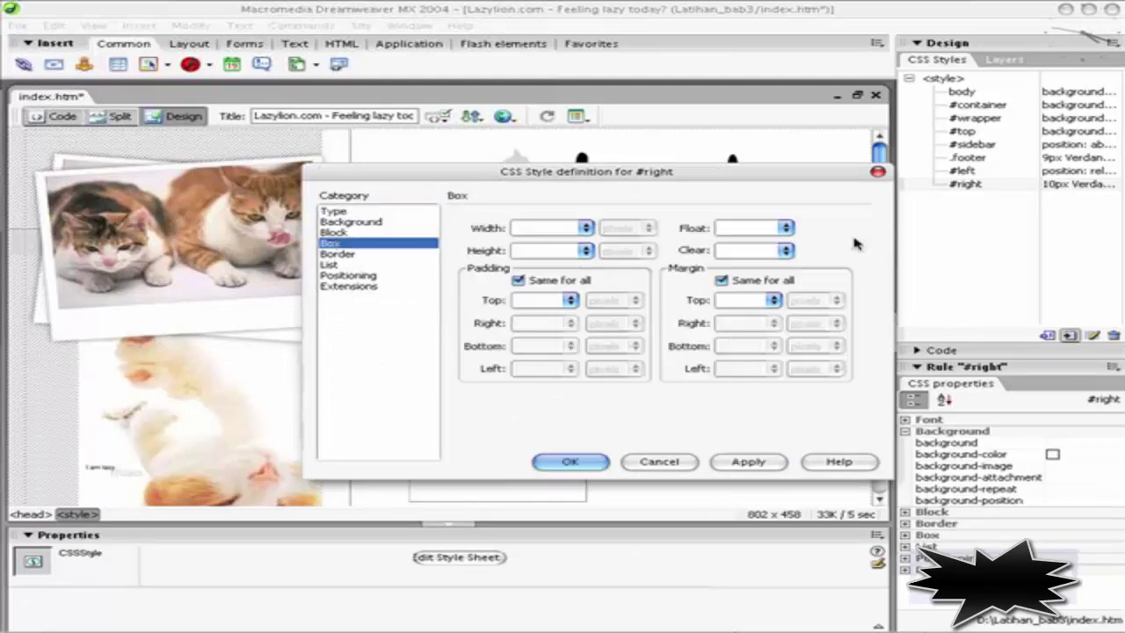
left_click(786, 227)
left_click(761, 254)
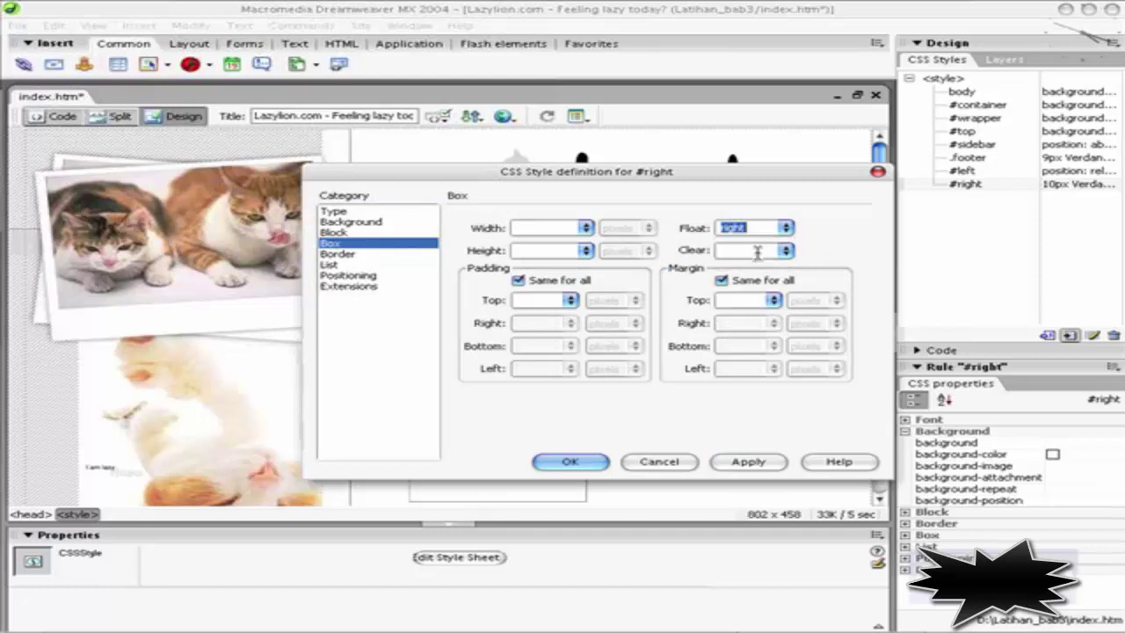
mouse_move(746, 175)
left_mouse_down()
mouse_move(635, 193)
mouse_move(775, 173)
left_mouse_up()
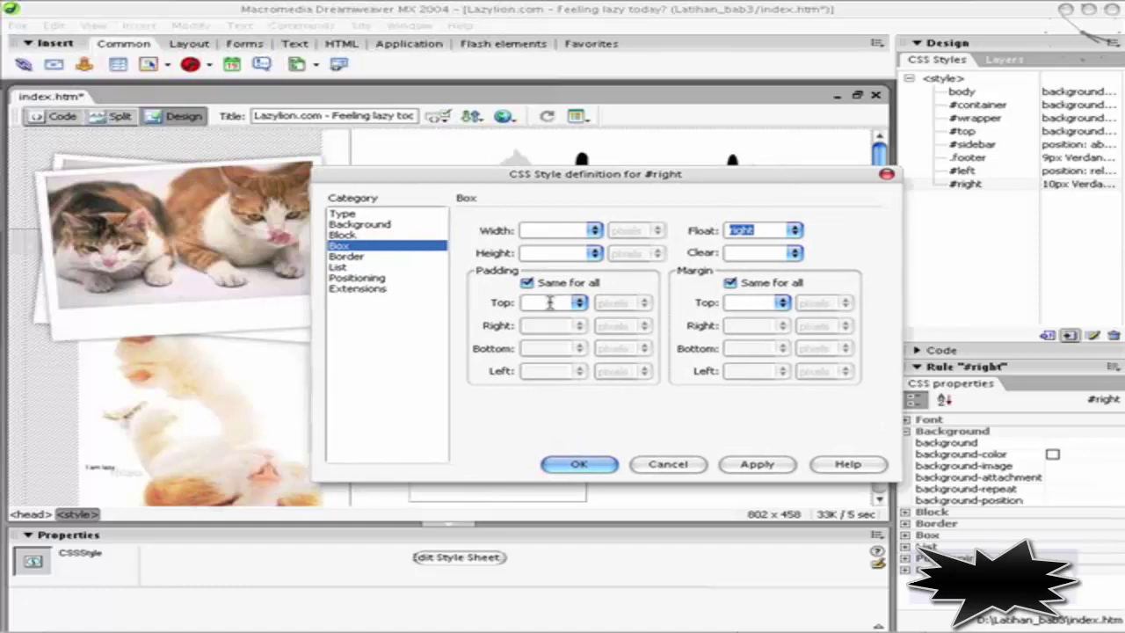
left_click(527, 283)
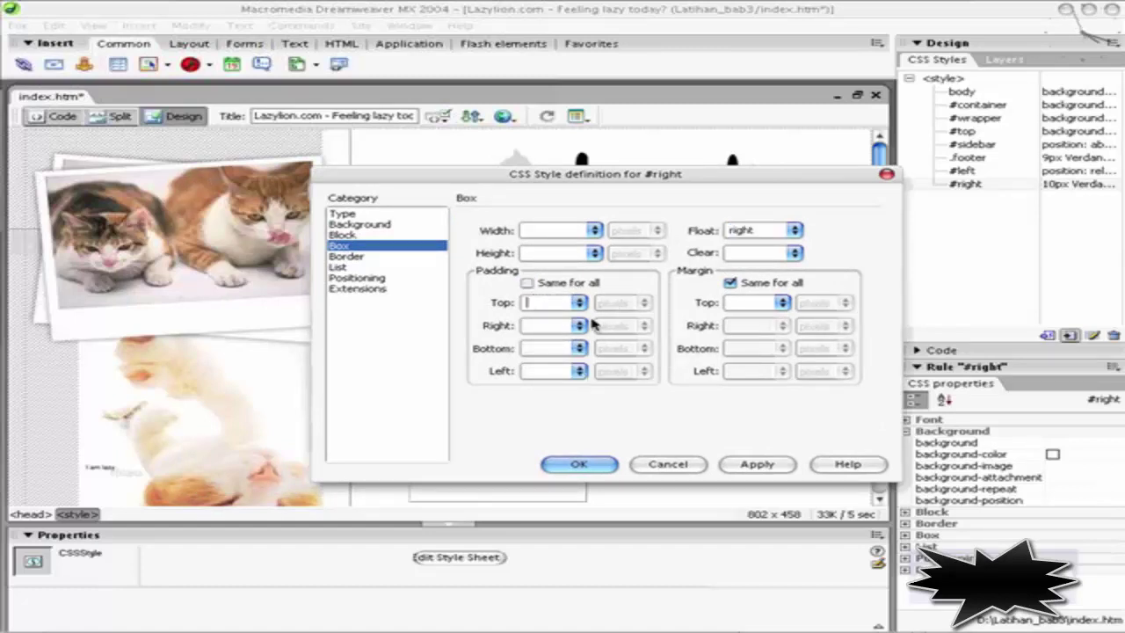
type("10")
left_click(536, 326)
type("1")
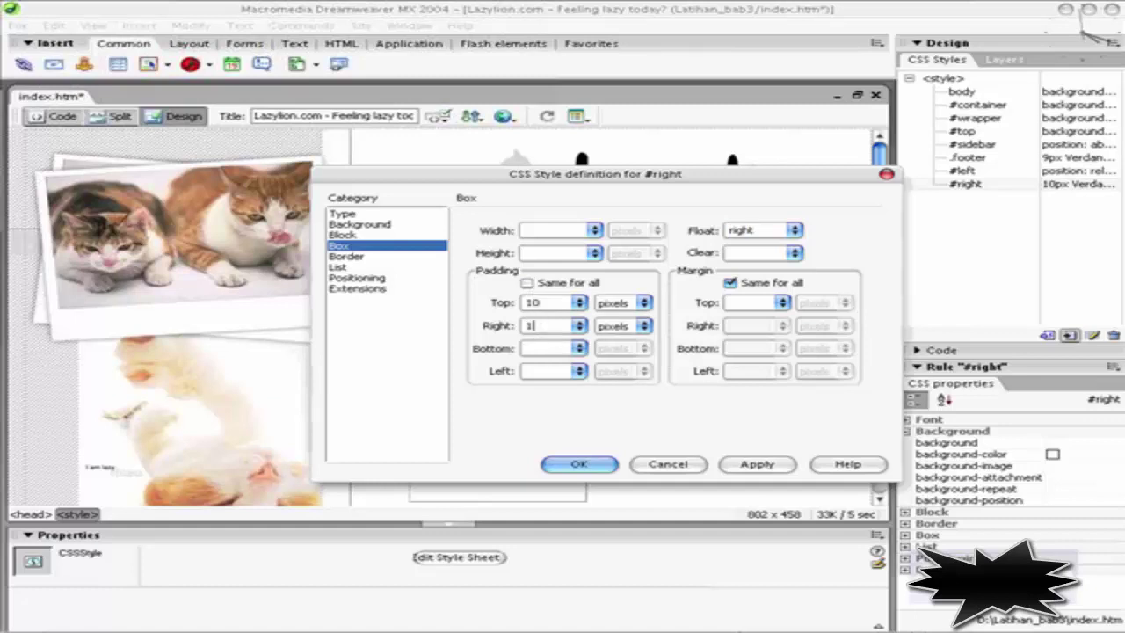
type("5")
left_click(558, 347)
type("50")
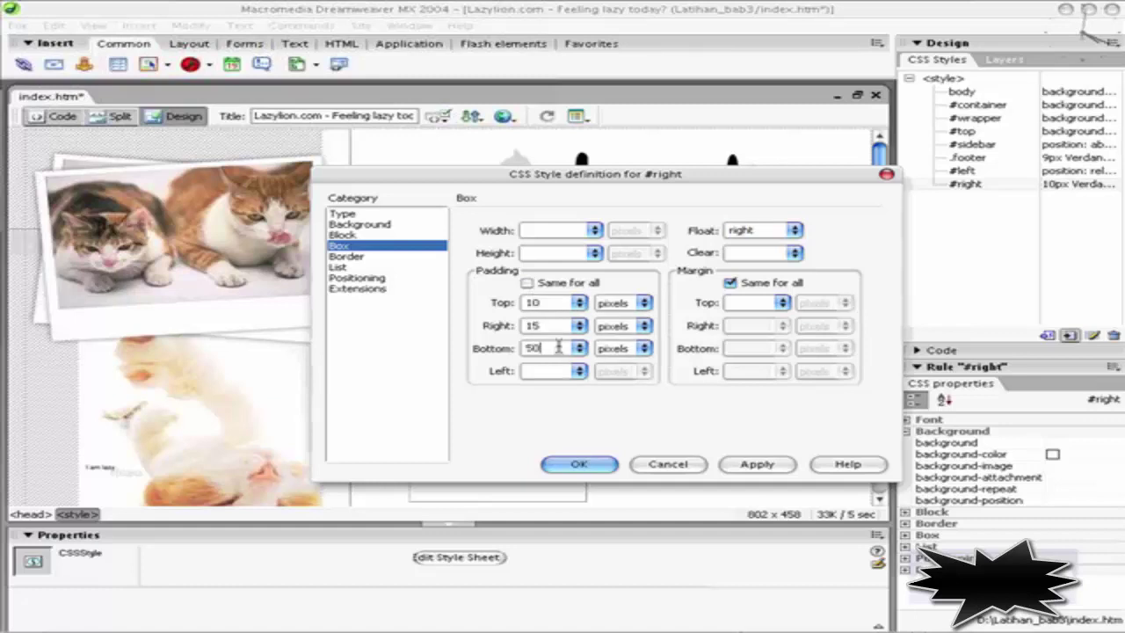
left_click(558, 370)
type("15")
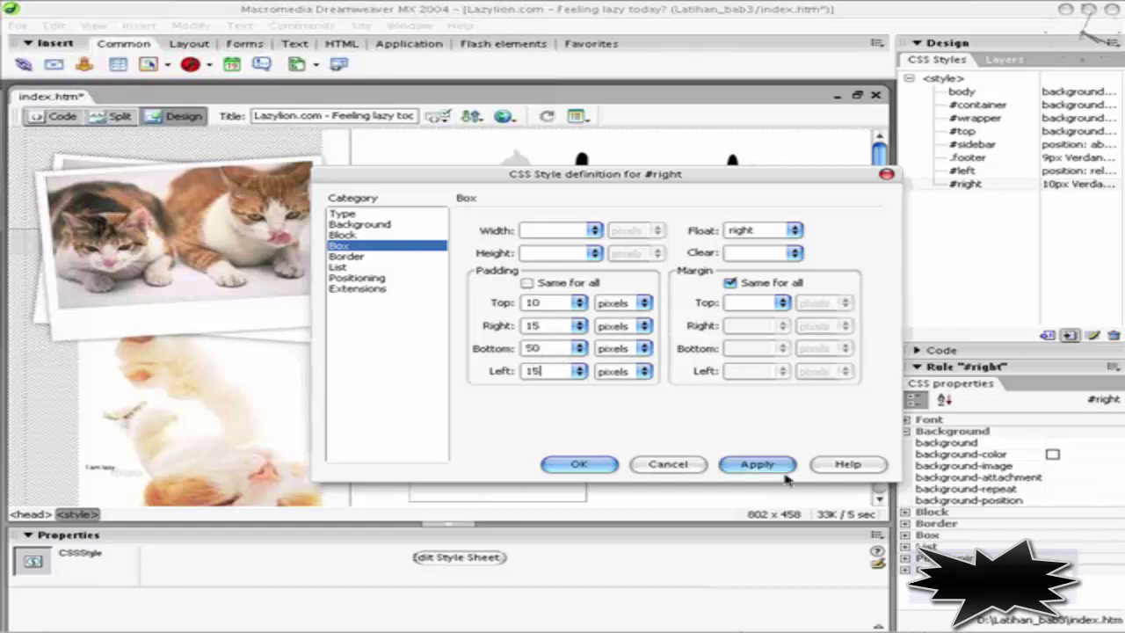
left_click(759, 465)
mouse_move(744, 173)
left_mouse_down()
mouse_move(431, 164)
mouse_move(802, 165)
left_mouse_up()
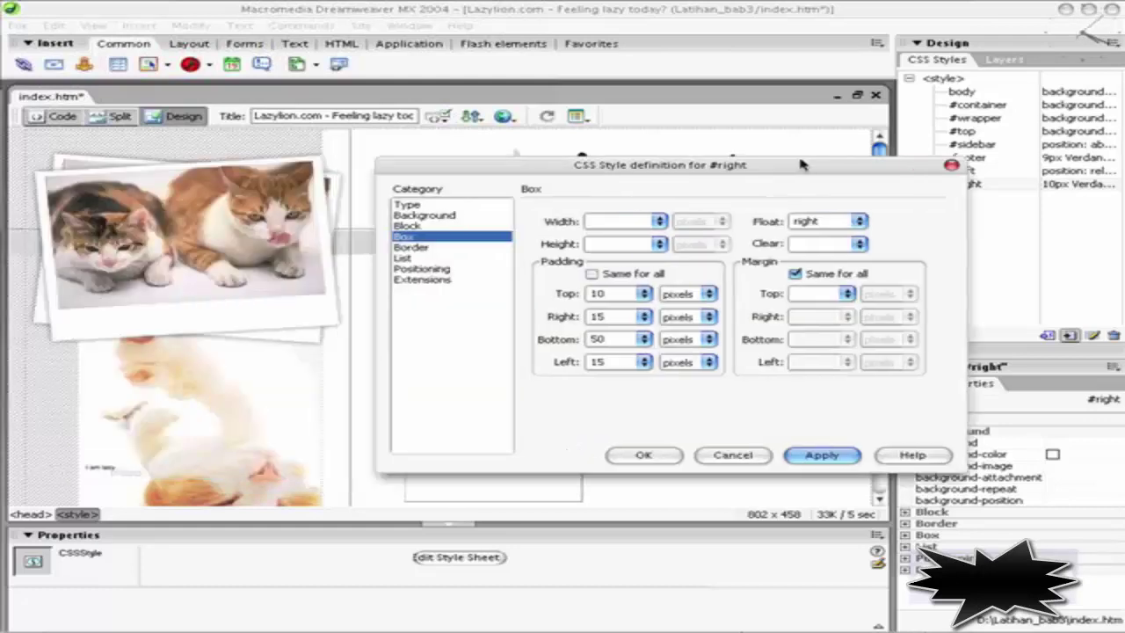
Position #right relatively, 320 pixels wide with auto height, and close the rule definition
left_click(446, 269)
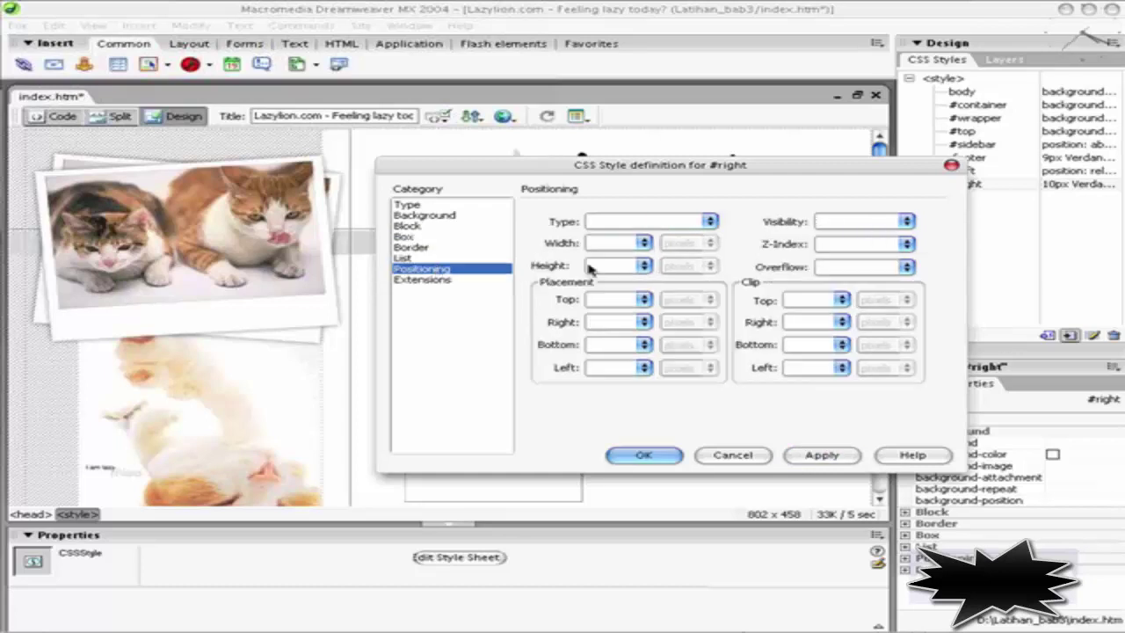
left_click(708, 221)
left_click(601, 246)
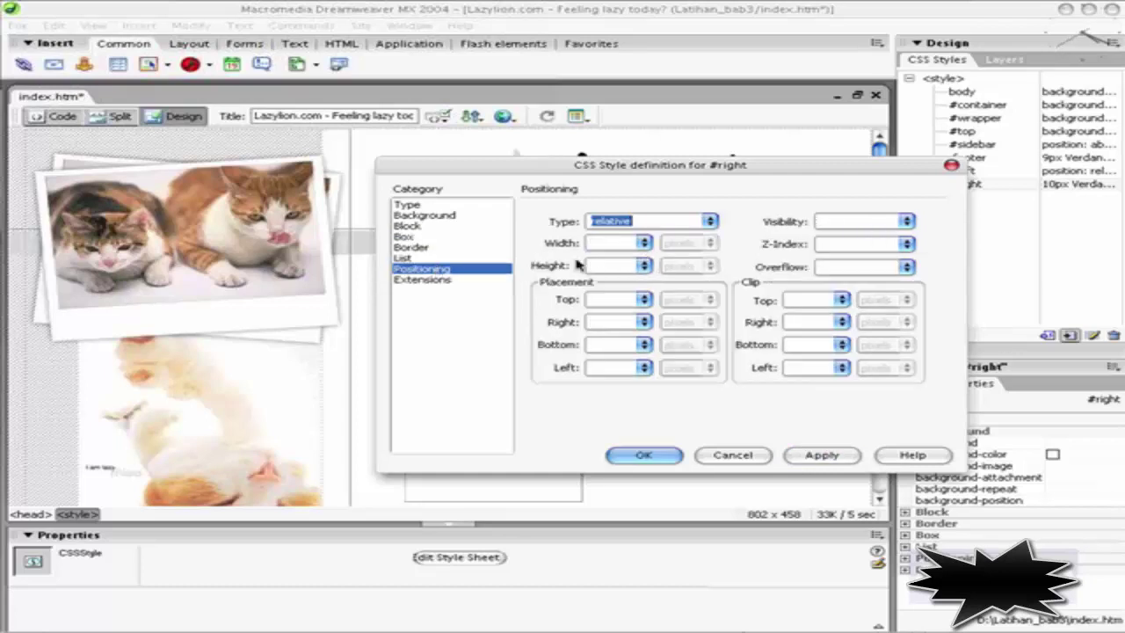
left_click_drag(678, 166, 278, 172)
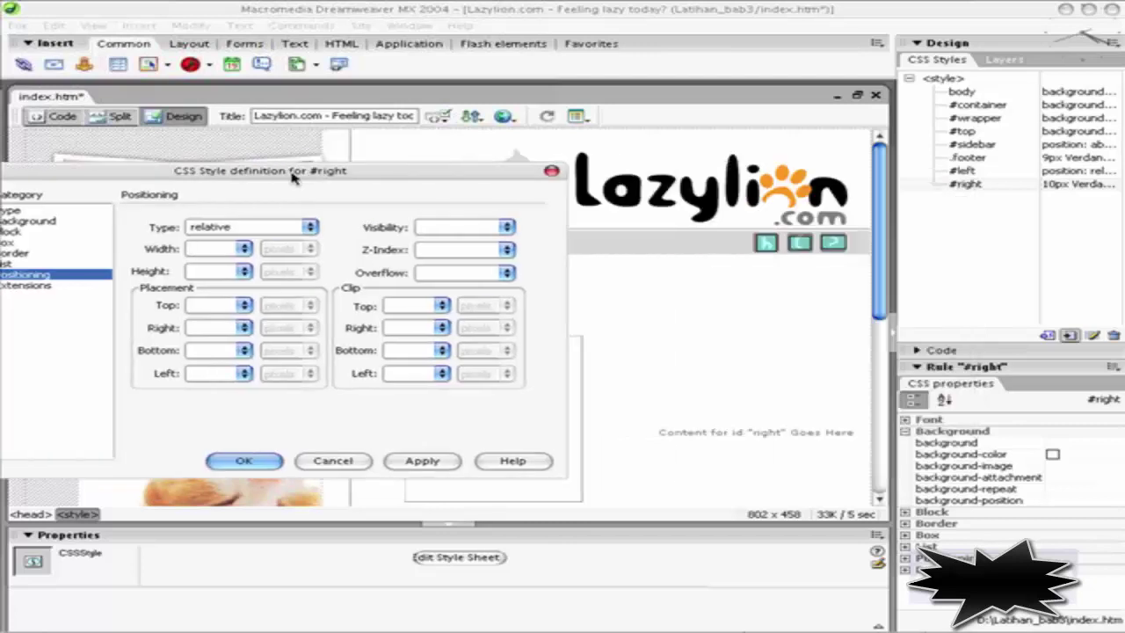
type("320")
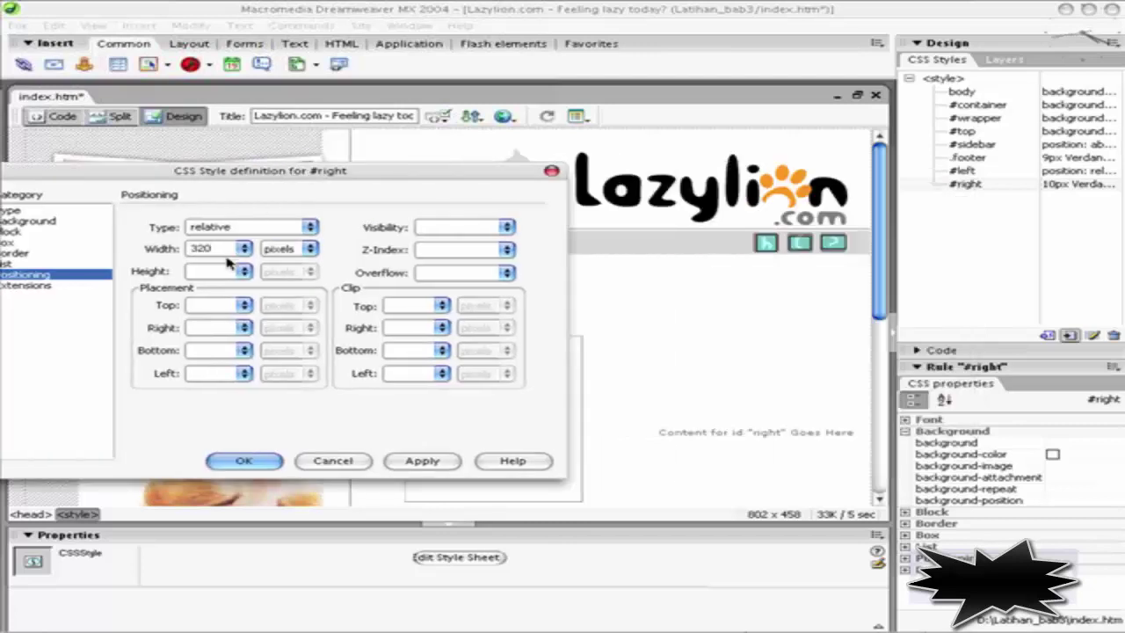
left_click(243, 270)
left_click(227, 285)
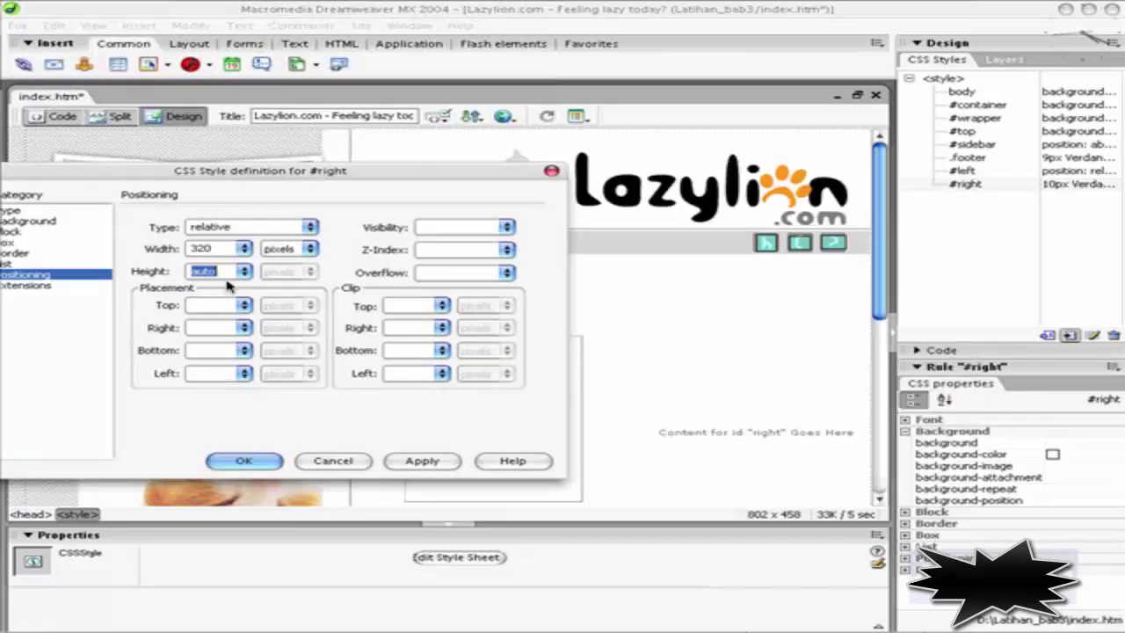
left_click(419, 462)
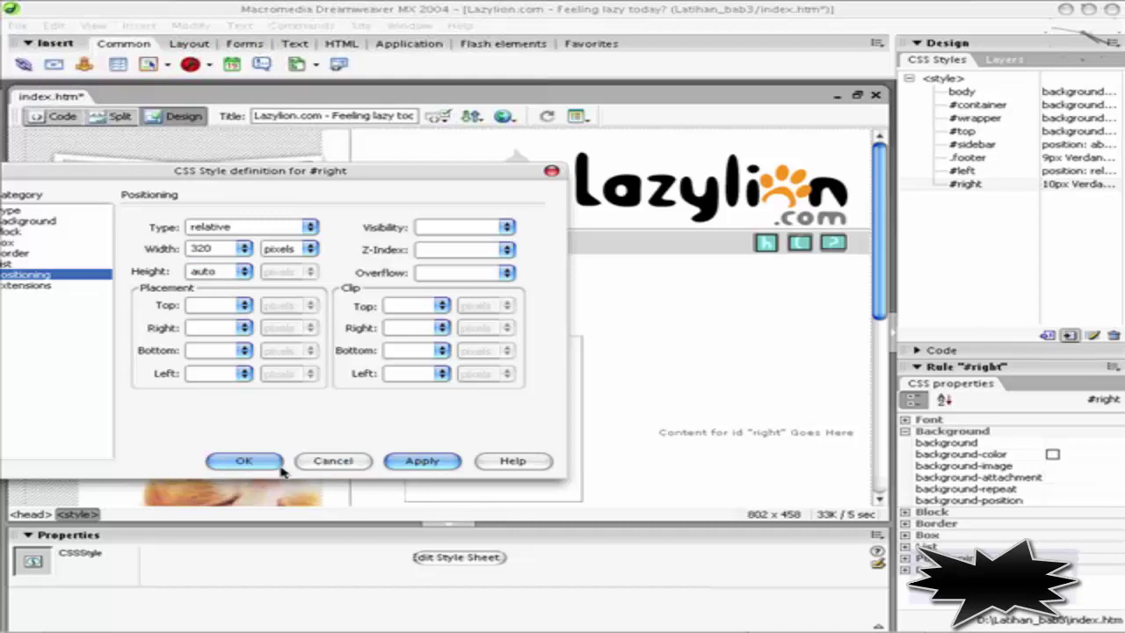
left_click(241, 463)
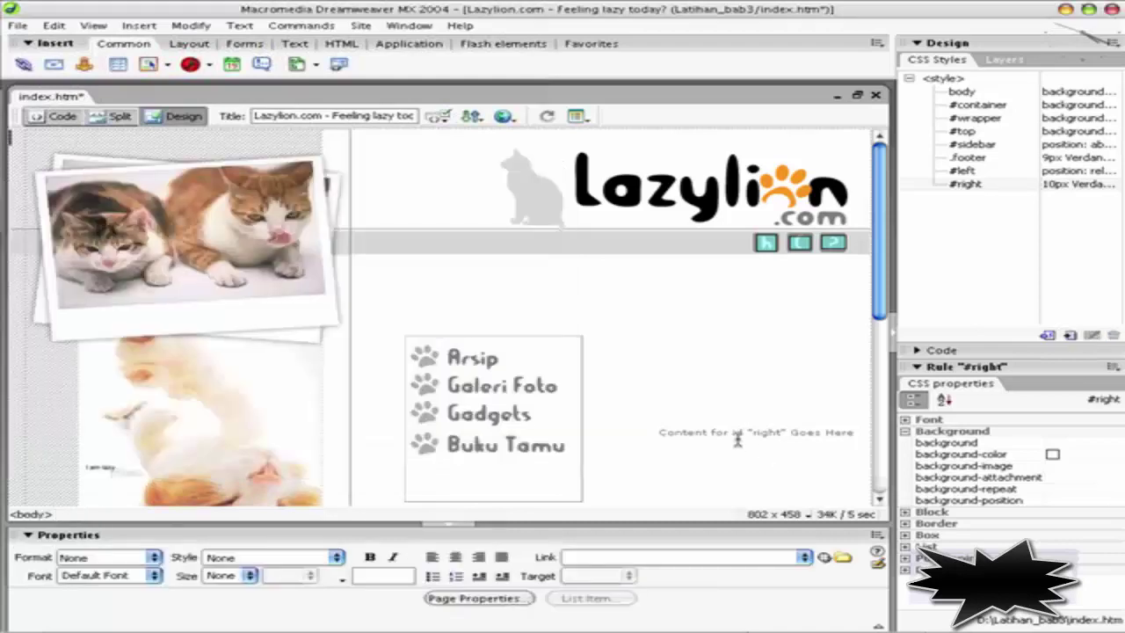
Save and preview the page in Internet Explorer, then close the browser
key("F12")
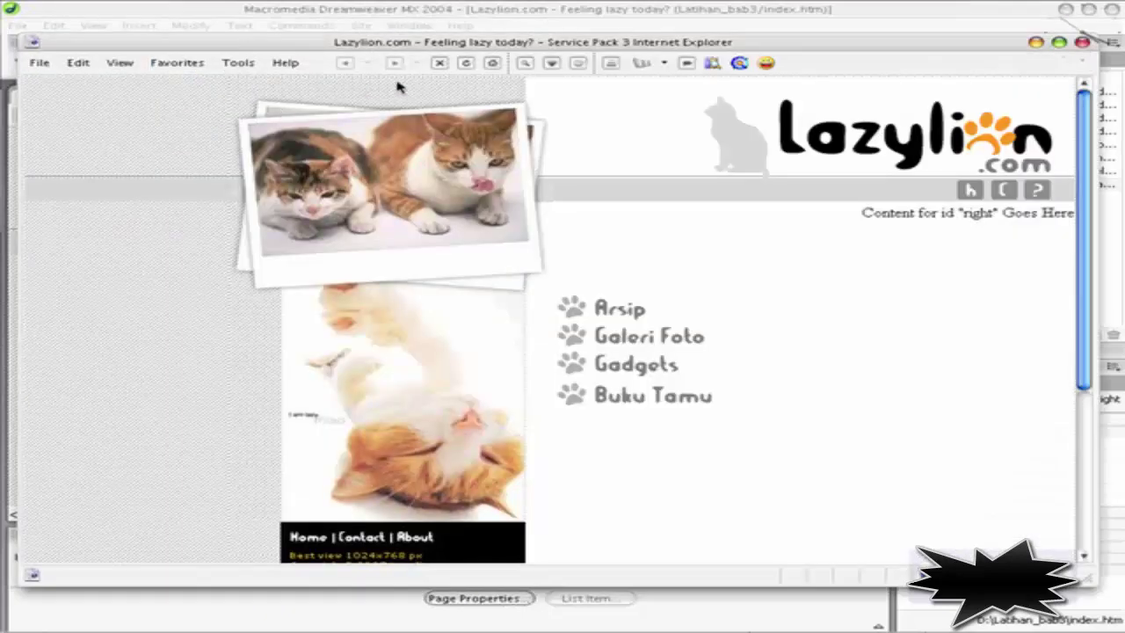
left_click(465, 65)
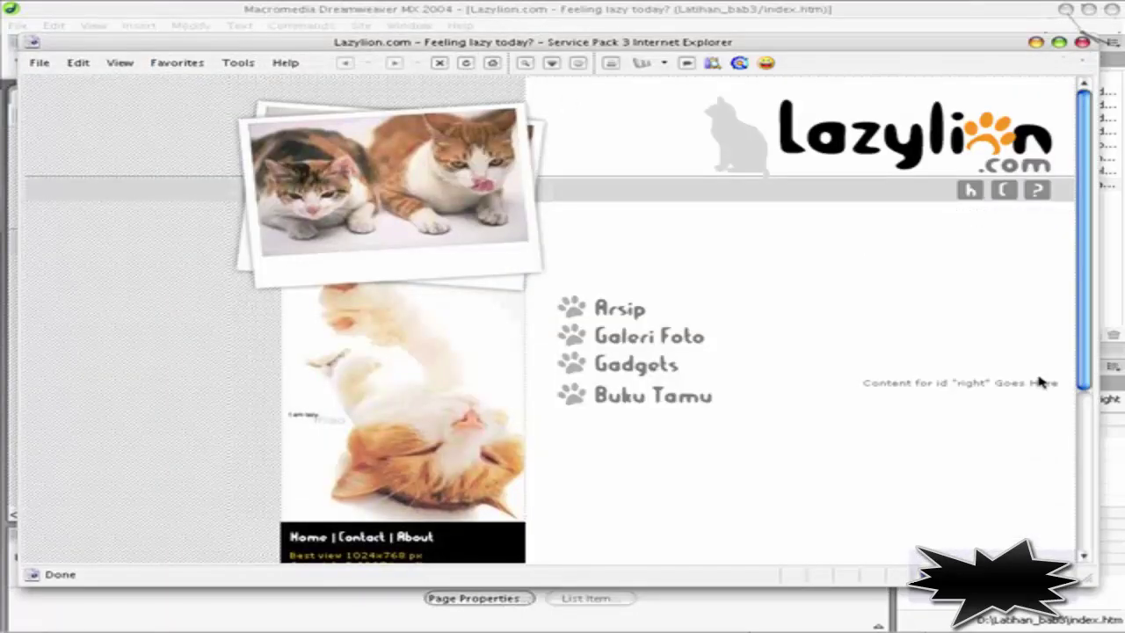
scroll(1039, 382, "down", 3)
scroll(1040, 382, "up", 3)
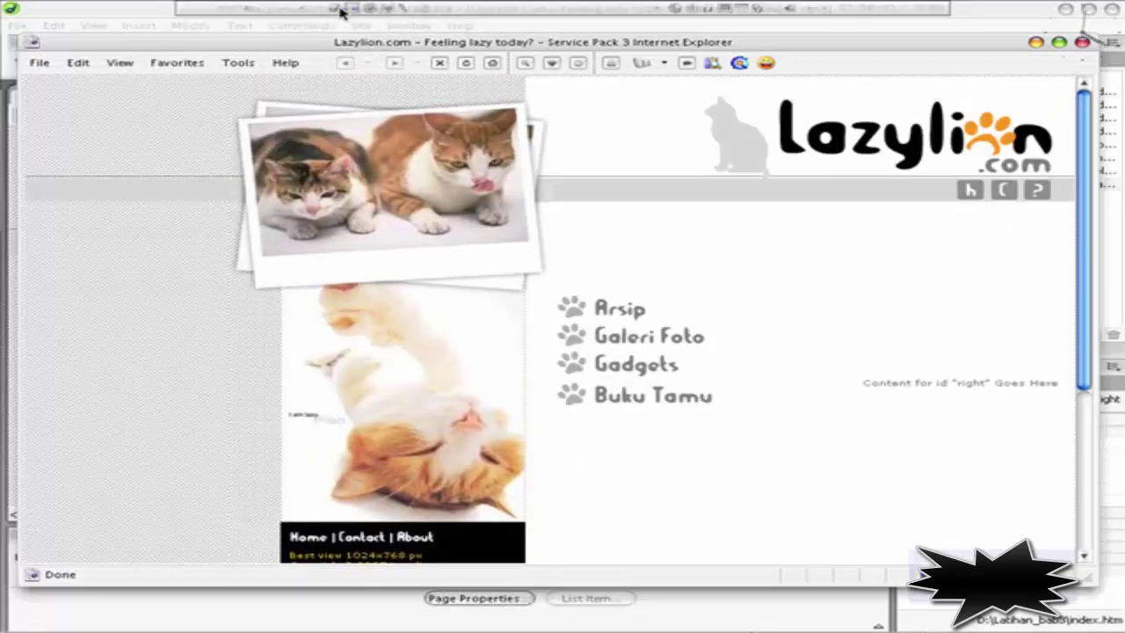
left_click(339, 8)
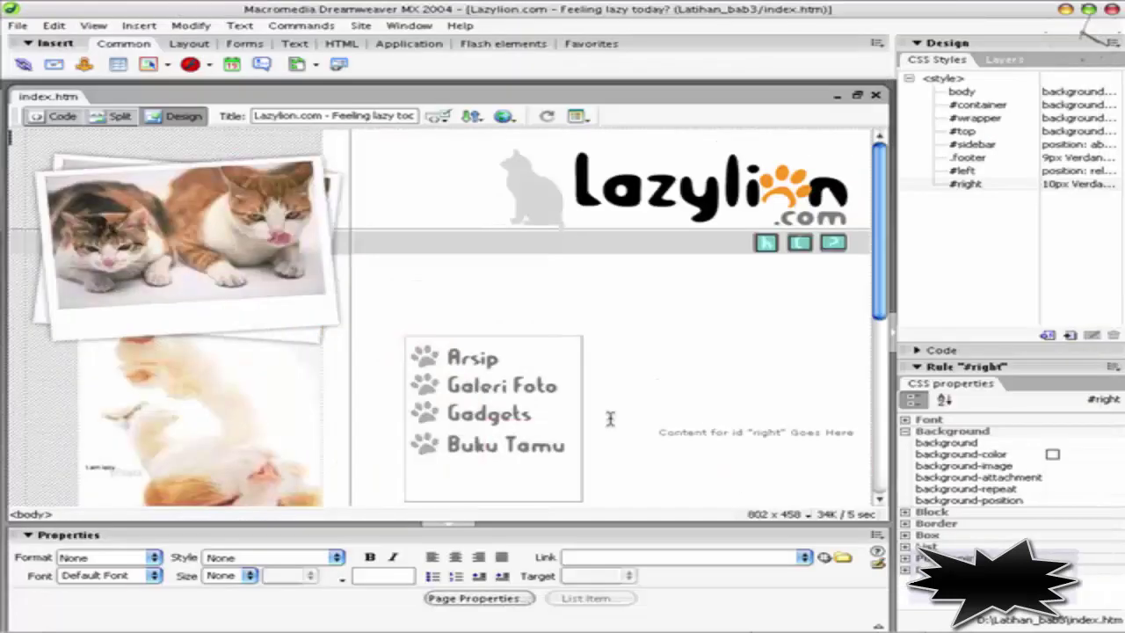
left_click(556, 388)
double_click(514, 450)
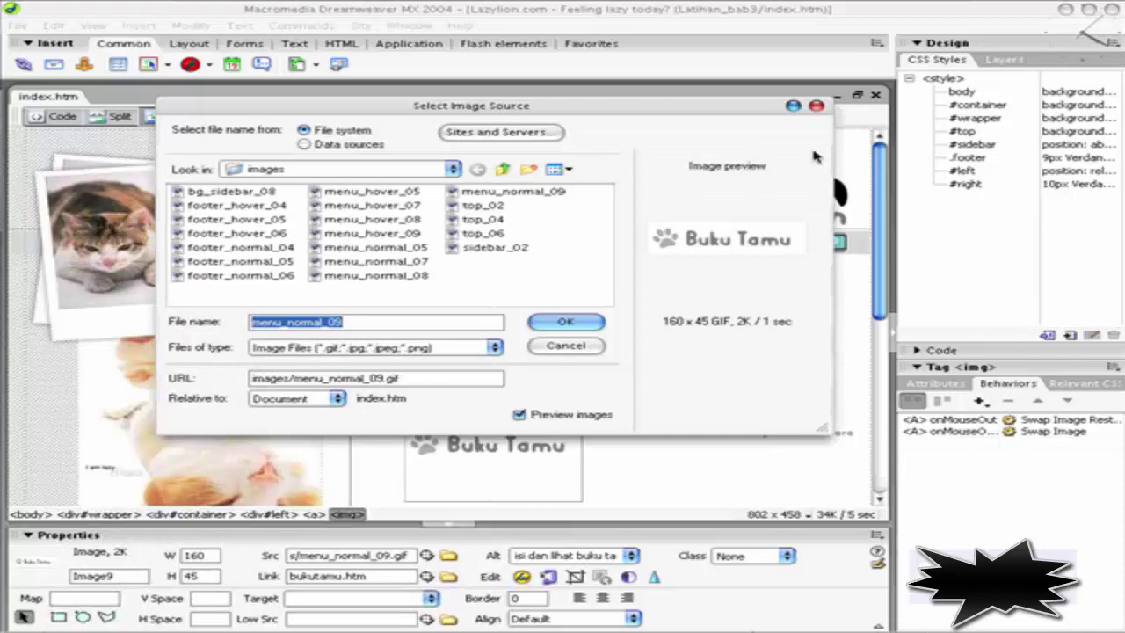
left_click(816, 106)
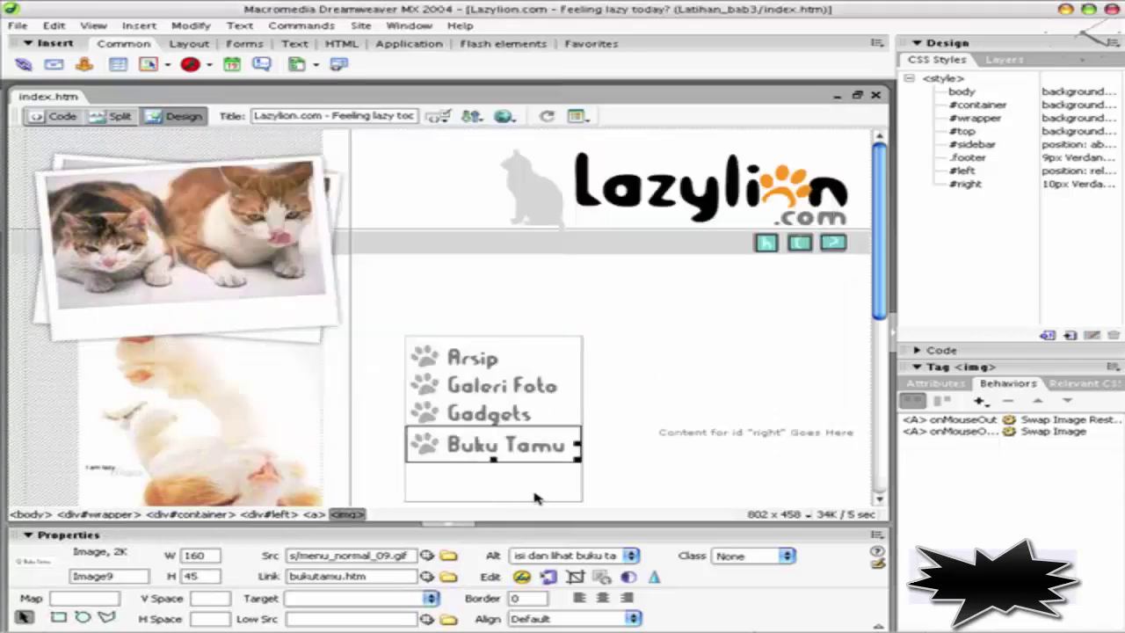
left_click(565, 505)
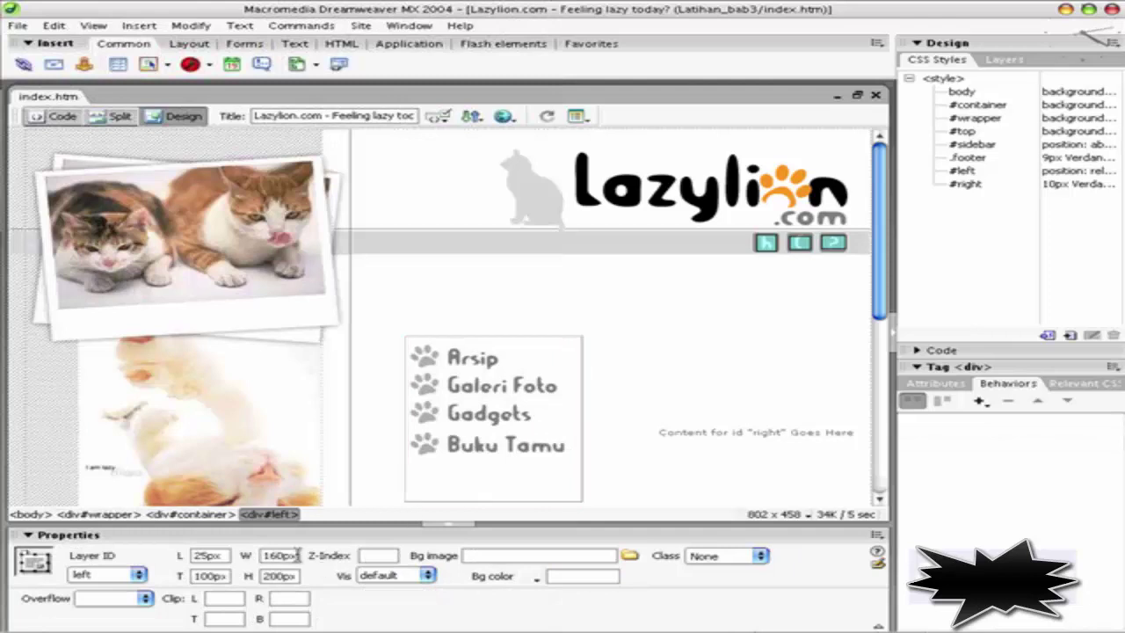
left_click(723, 432)
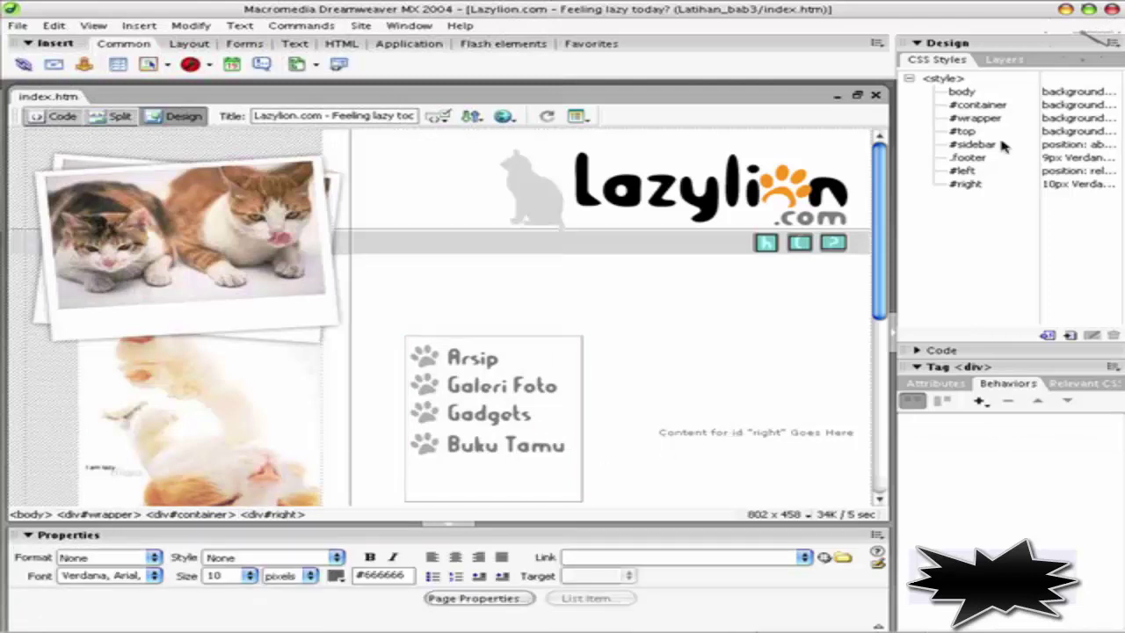
left_click(975, 184)
left_click(1091, 335)
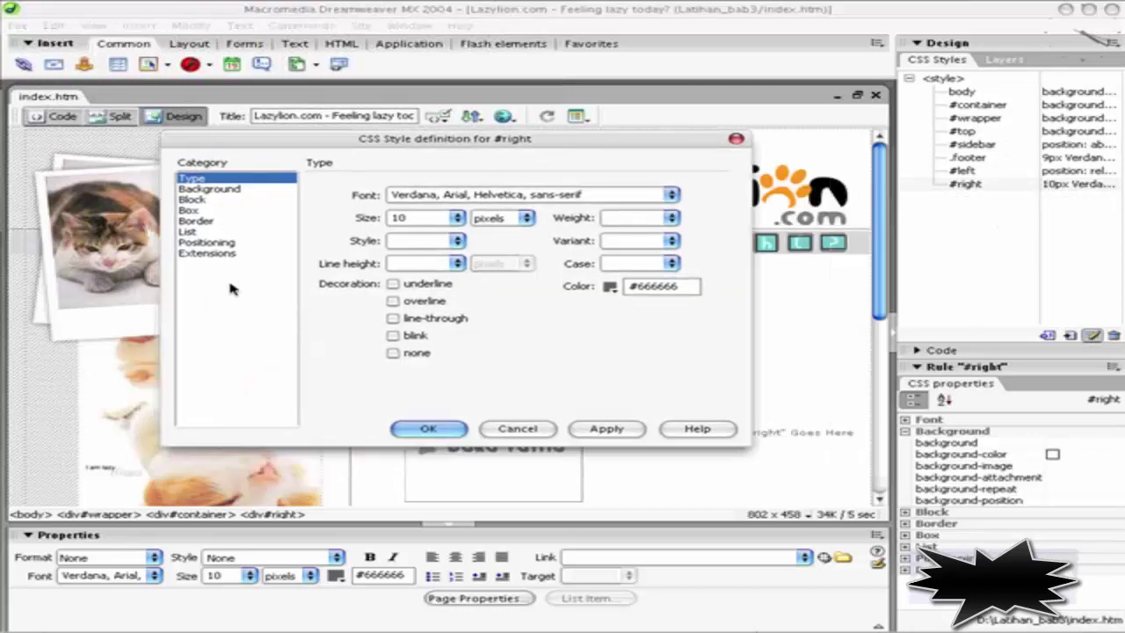
left_click(226, 242)
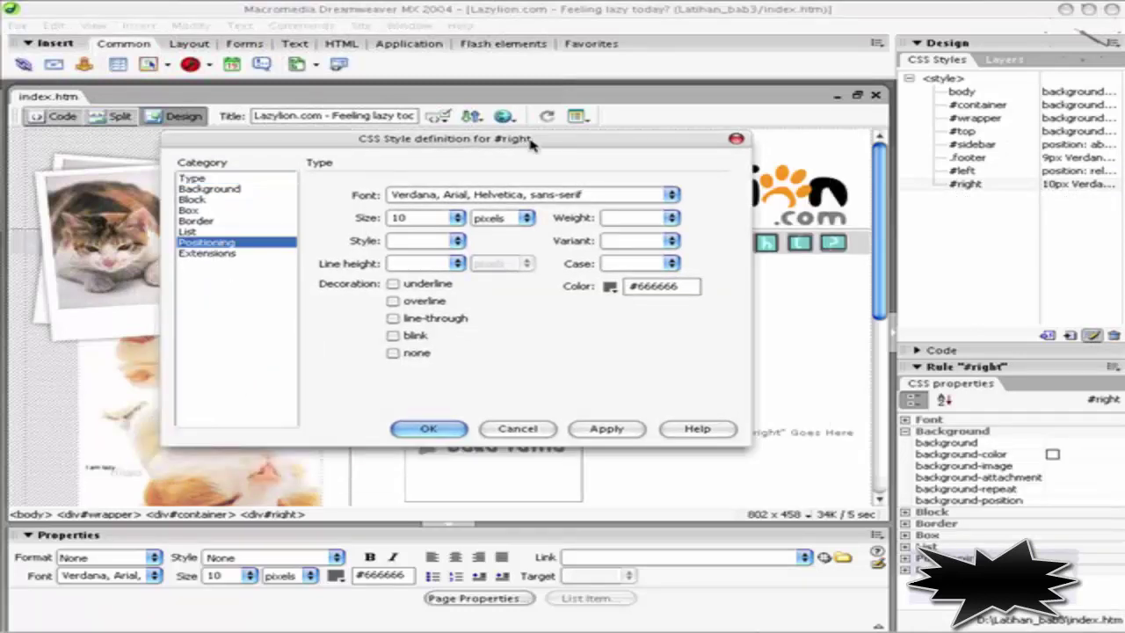
left_click_drag(575, 144, 470, 145)
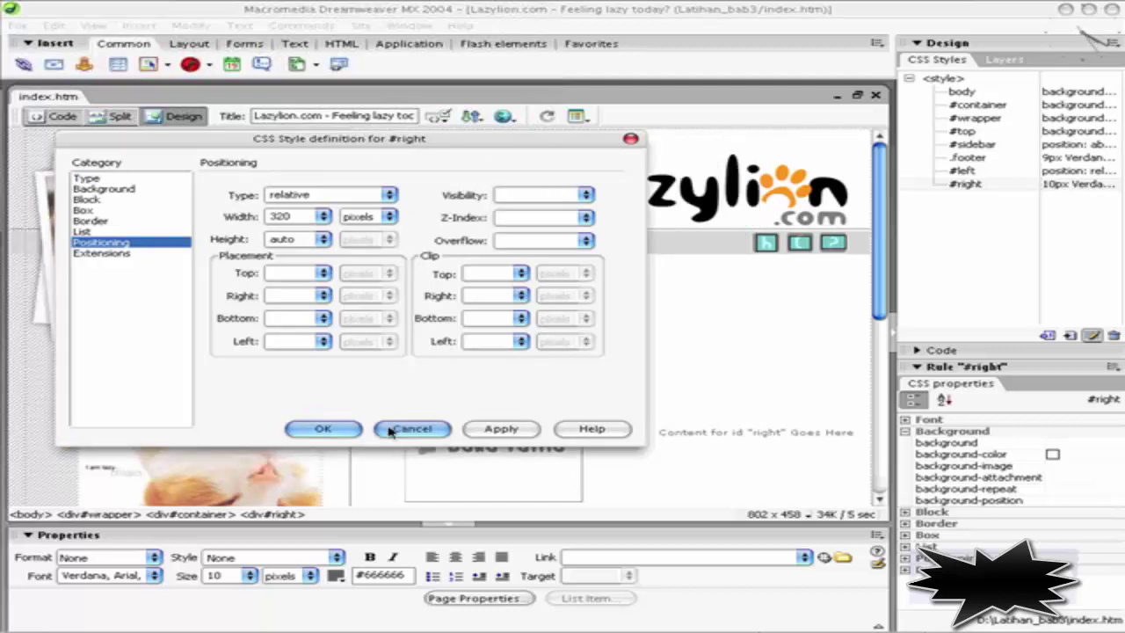
left_click(431, 424)
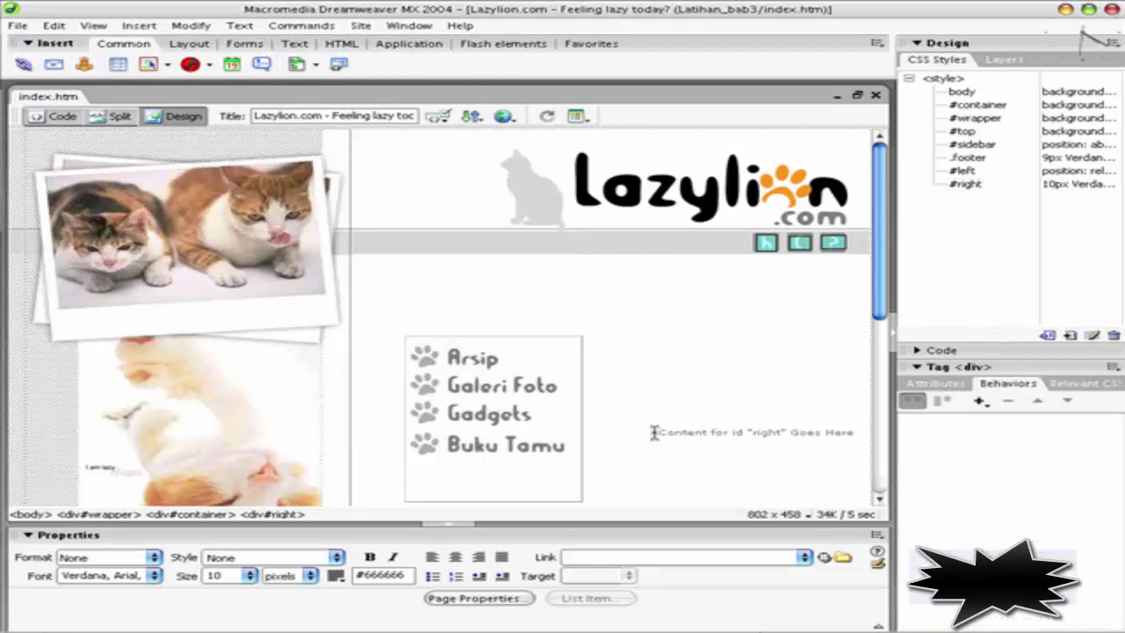
Copy the lorem ipsum text from Notepad and paste it over the right column's placeholder
left_click_drag(654, 433, 729, 434)
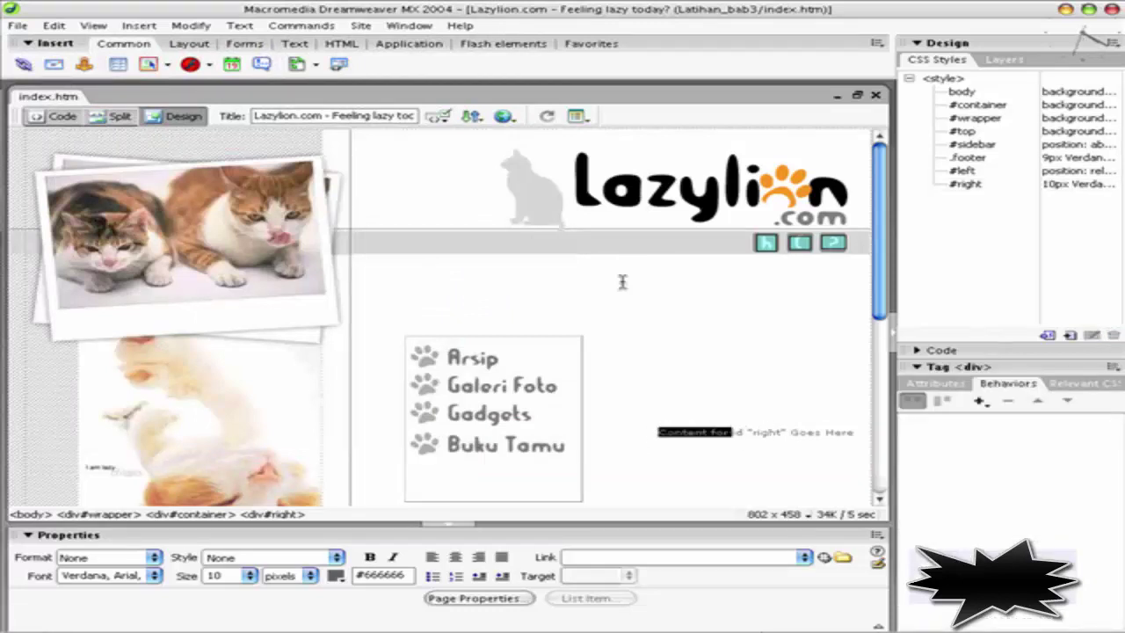
key("alt+Tab")
key("alt+Tab")
key("alt+Tab")
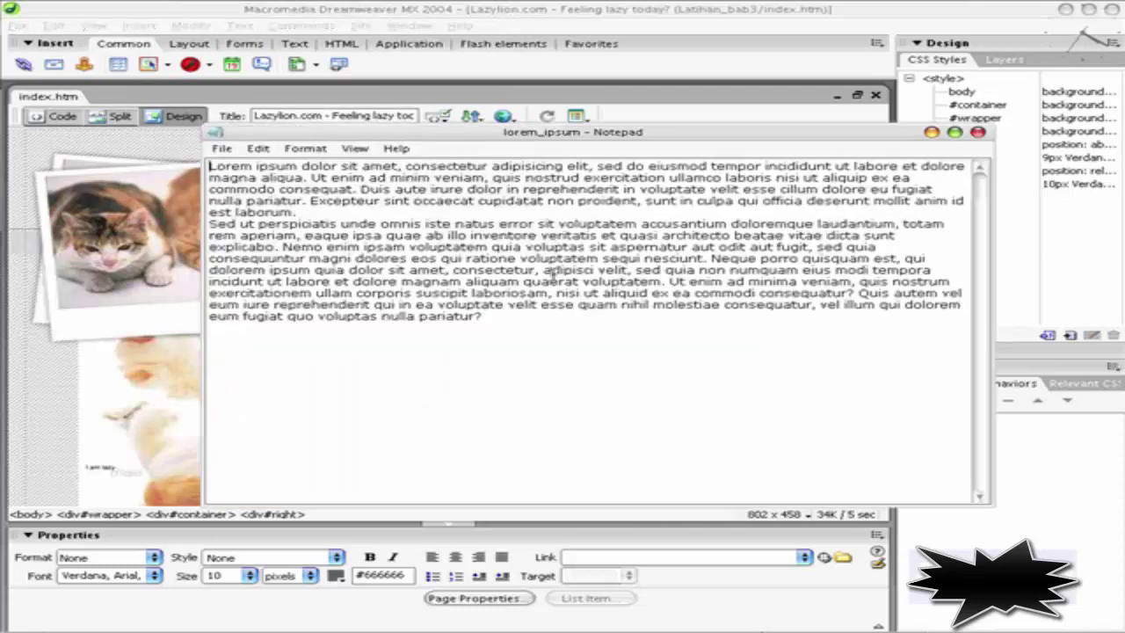
left_click_drag(496, 314, 175, 163)
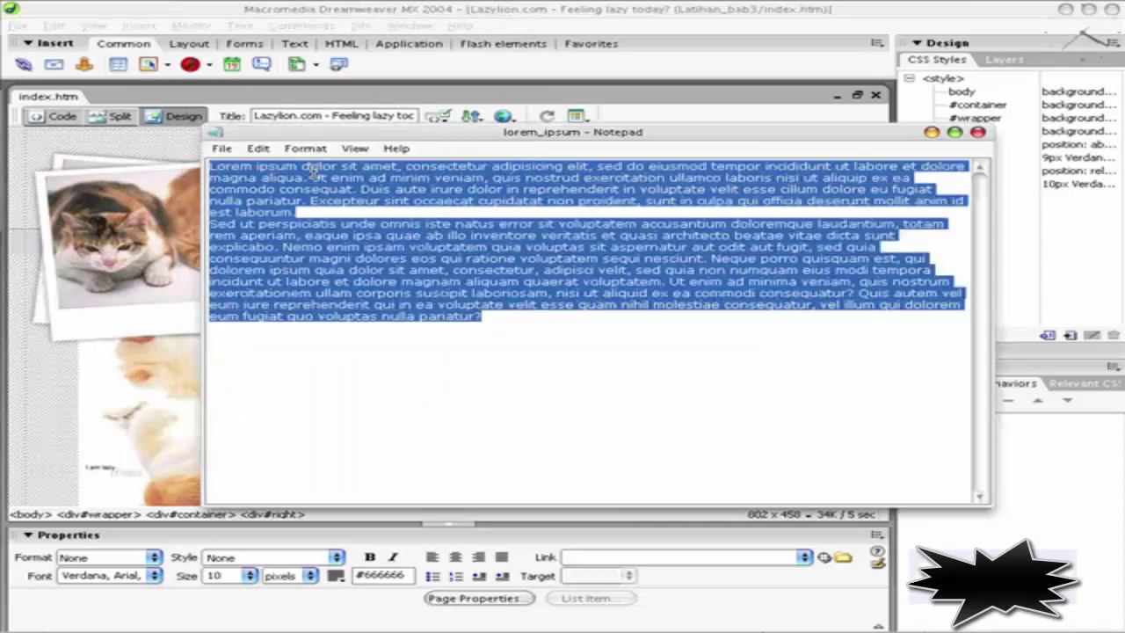
key("alt+Tab")
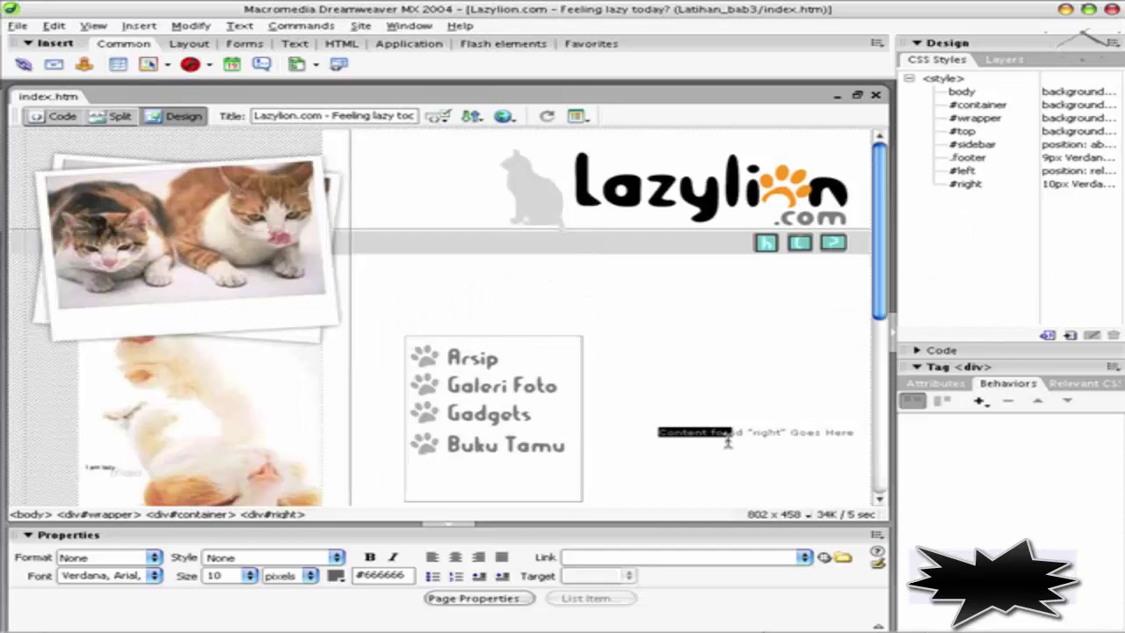
left_click(775, 434)
triple_click(775, 432)
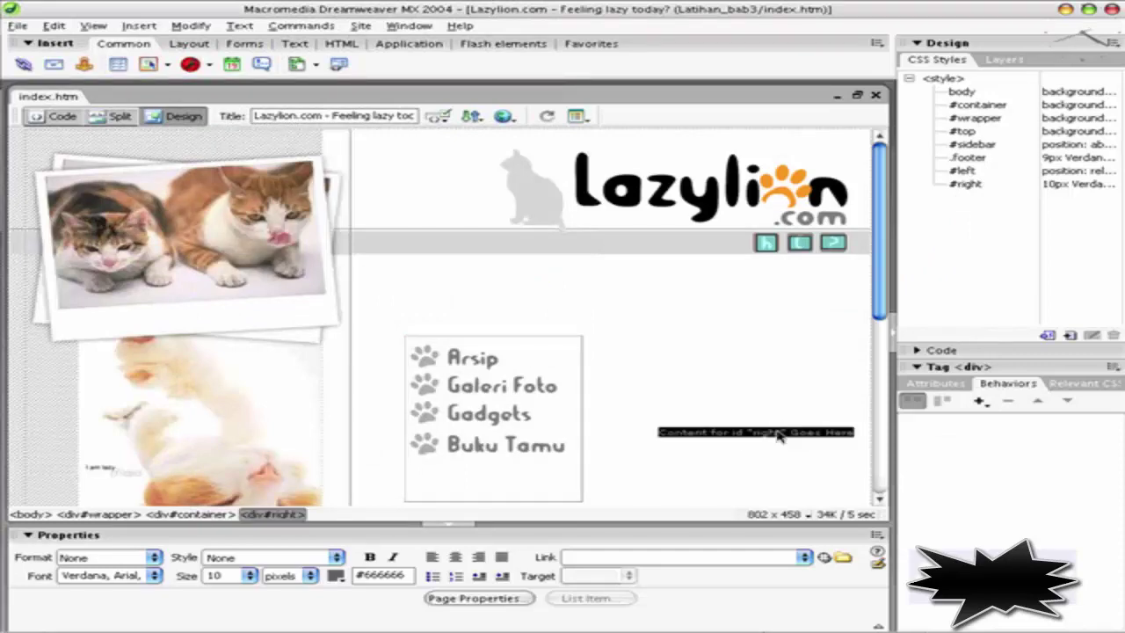
key("ctrl+v")
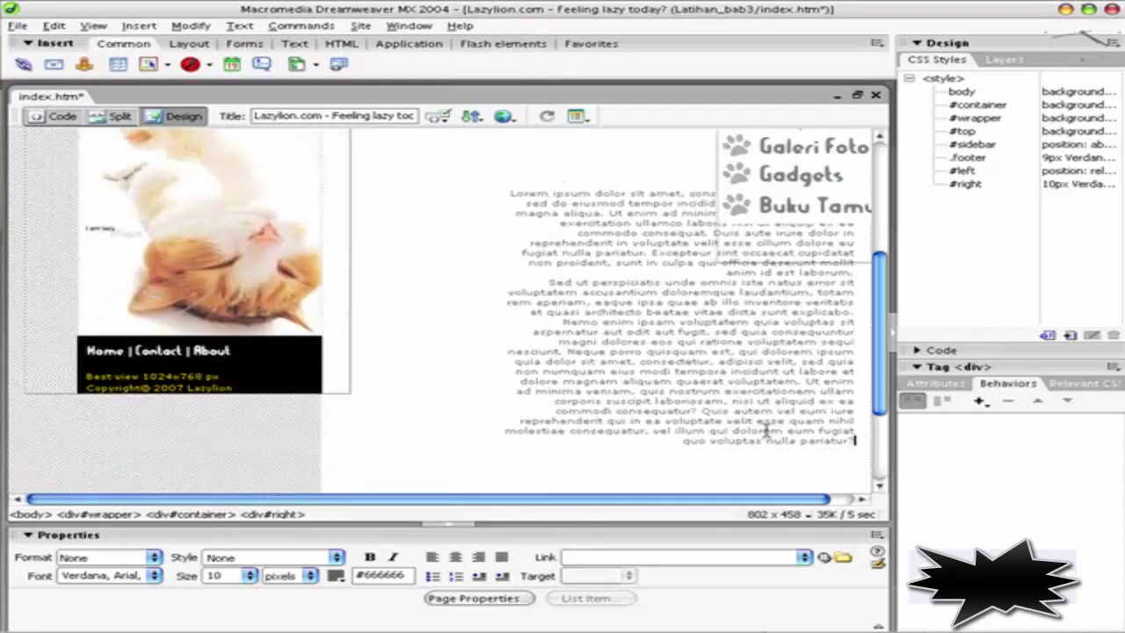
Edit the #right rule's Block settings so its text alignment is justify
scroll(766, 431, "up", 2)
scroll(764, 431, "down", 1)
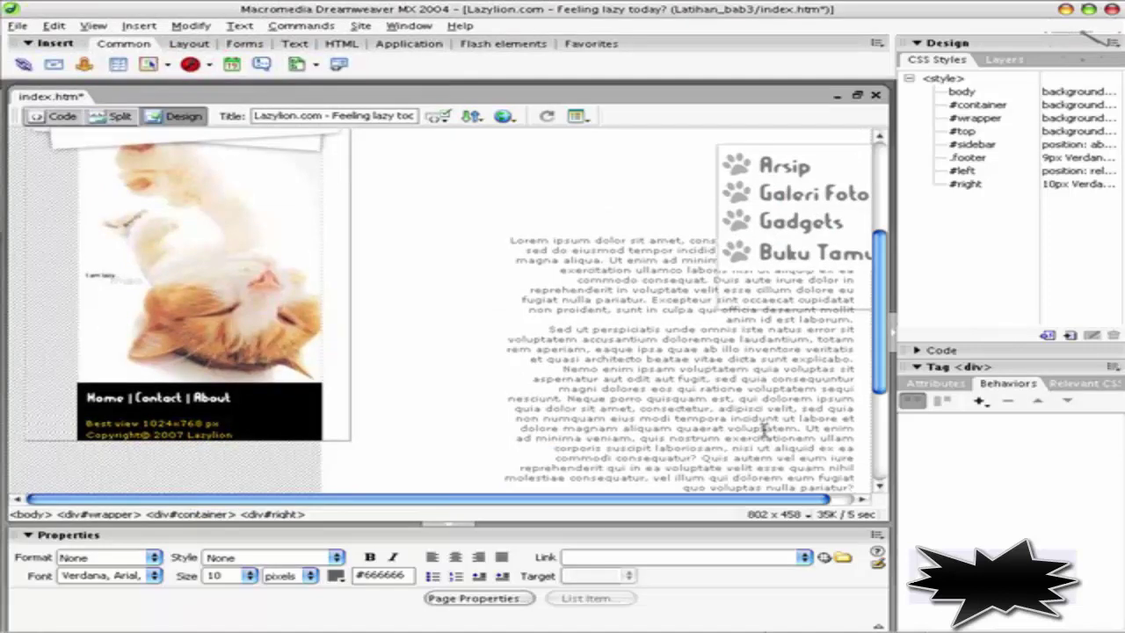
left_click(977, 185)
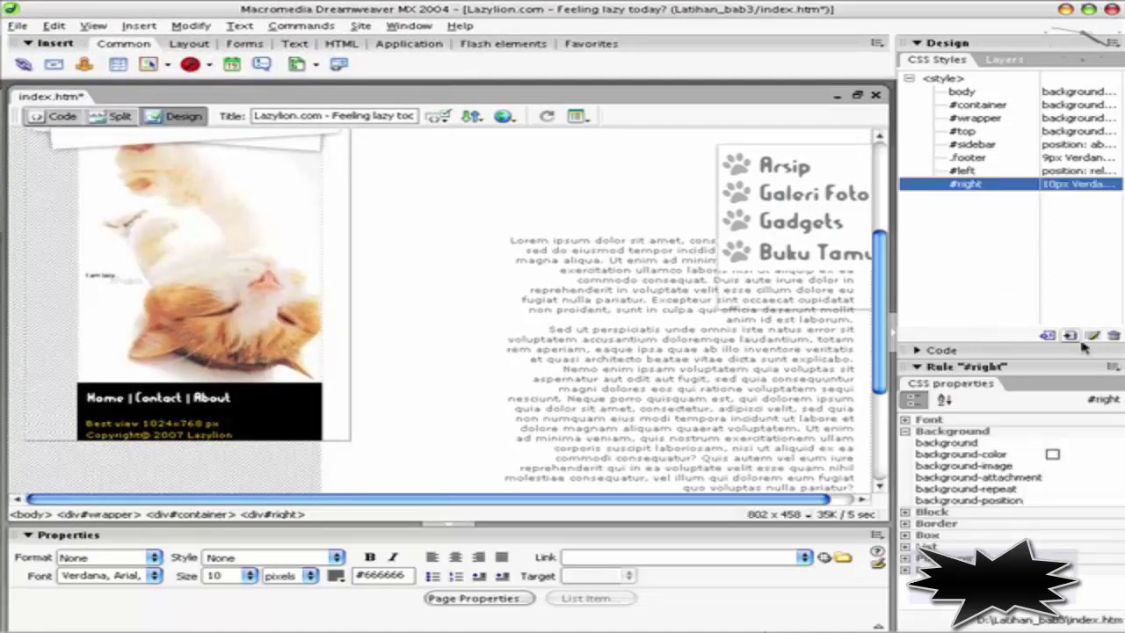
left_click(1092, 336)
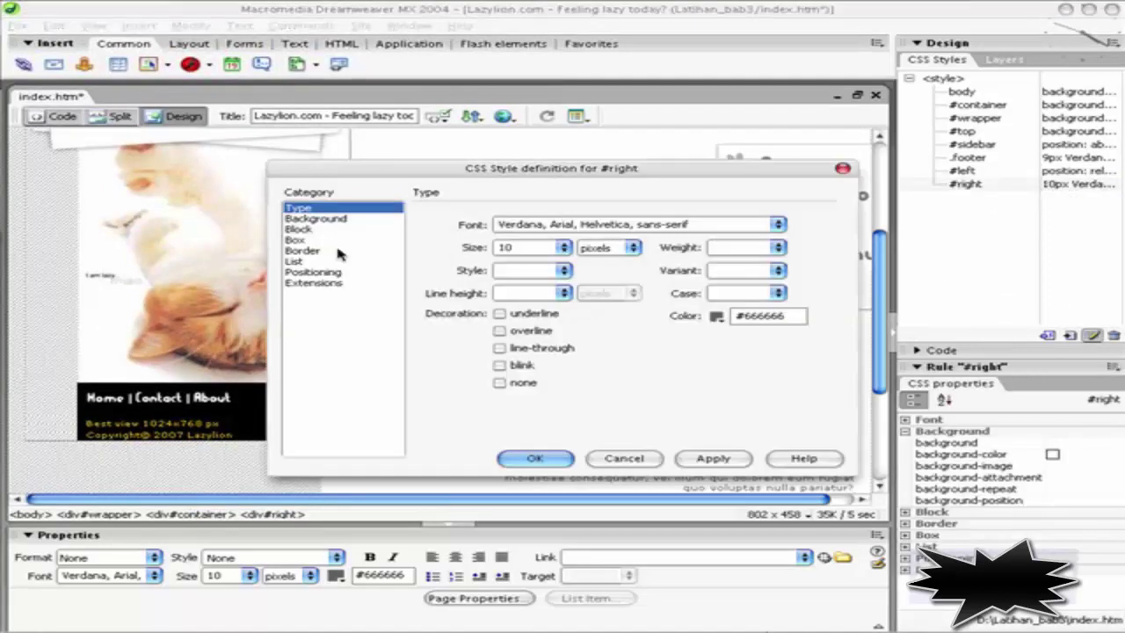
left_click(331, 230)
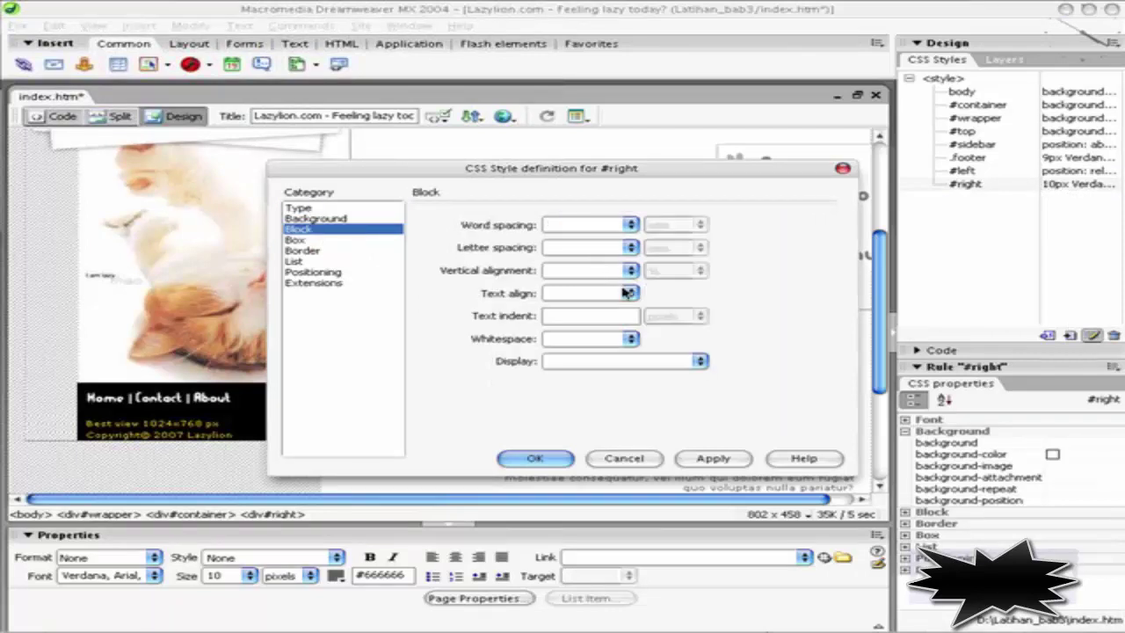
left_click(631, 294)
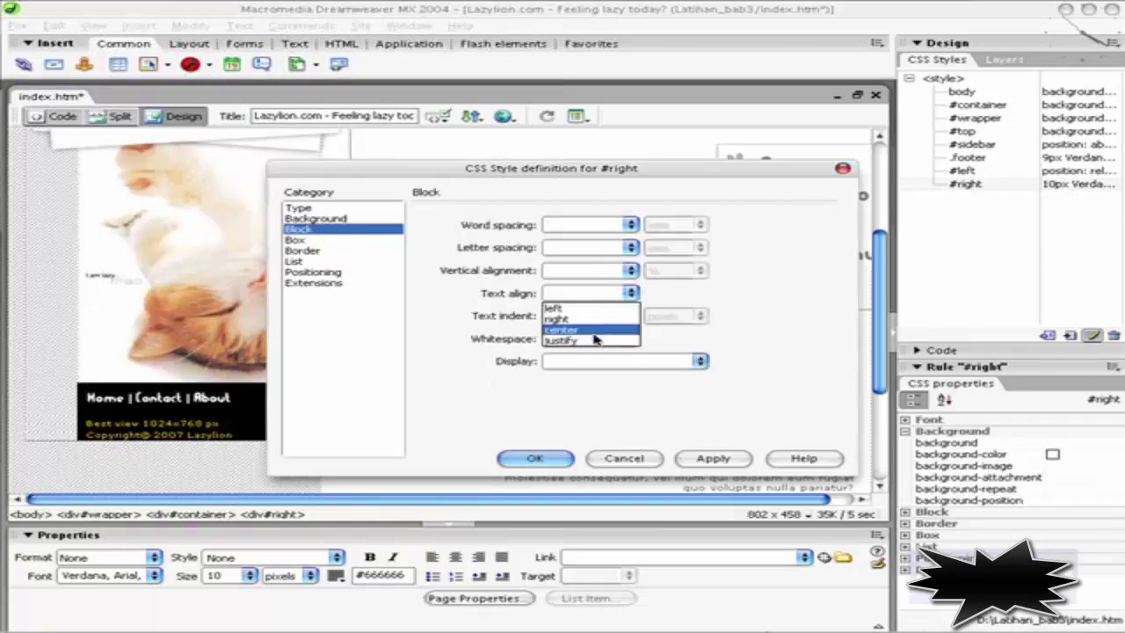
left_click(597, 341)
left_click(713, 458)
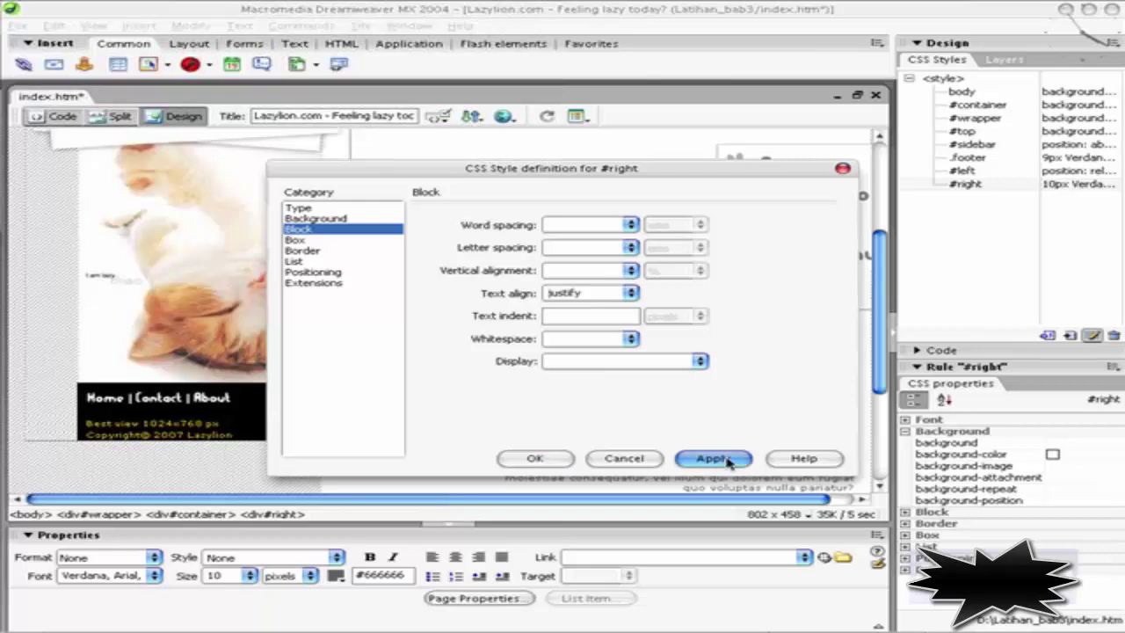
left_click_drag(685, 176, 869, 150)
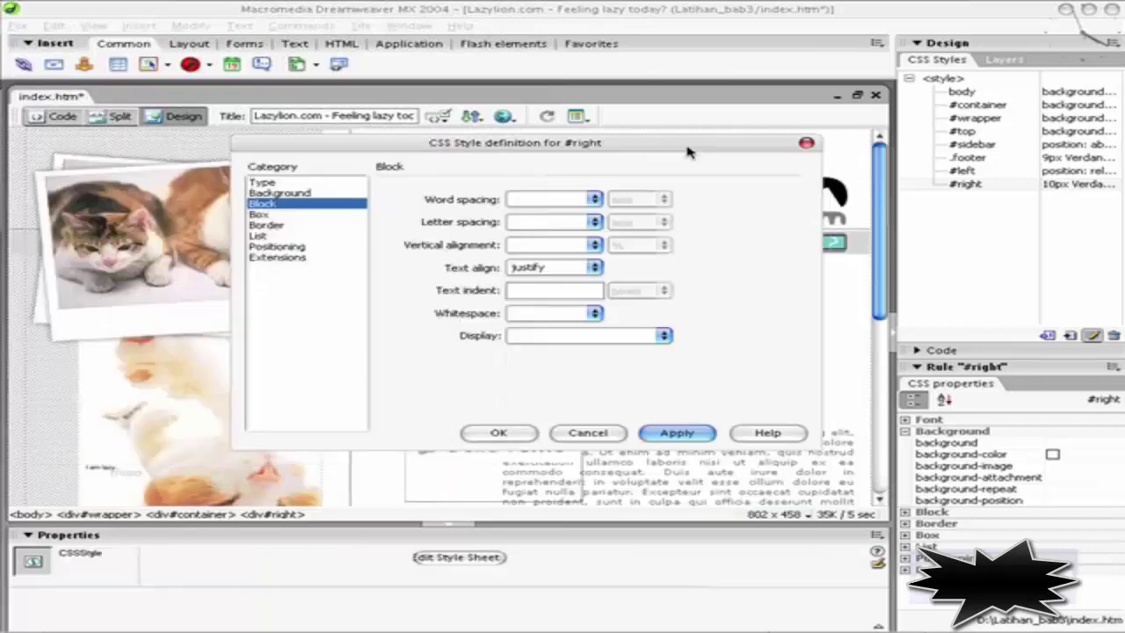
left_click(719, 432)
Save index.htm, refresh the Internet Explorer preview, then reload the page in Firefox
key("ctrl+s")
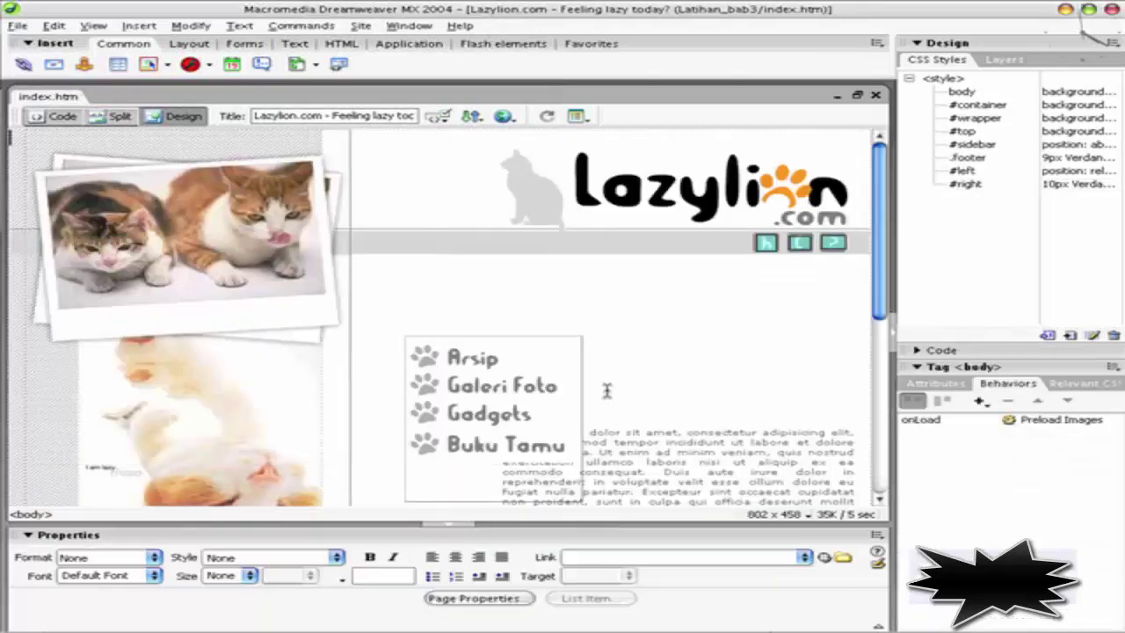
key("F12")
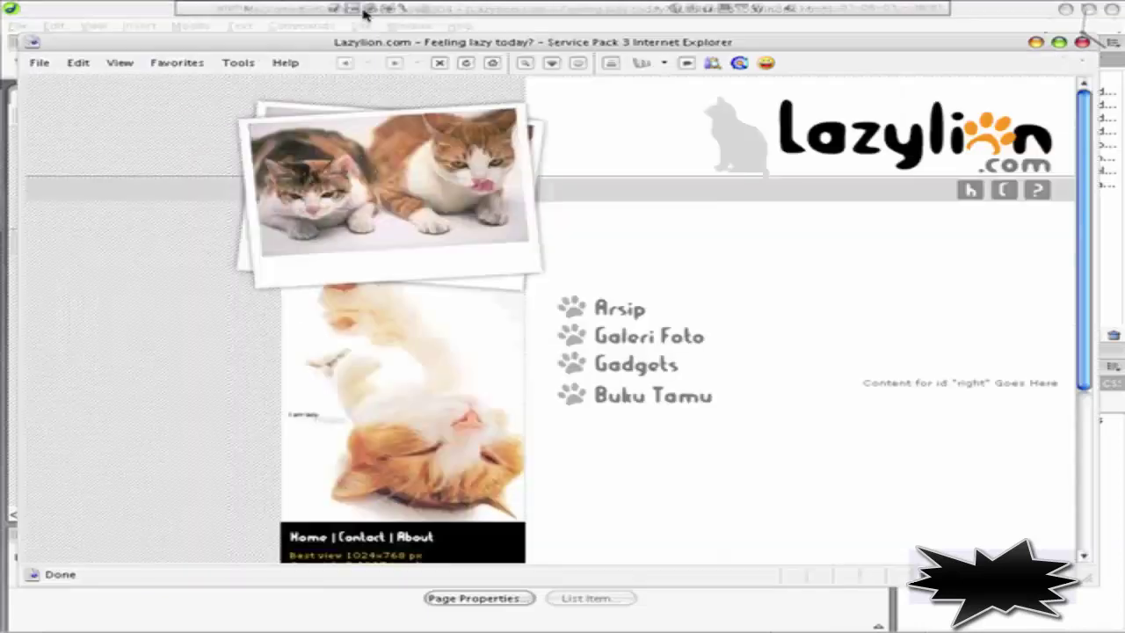
left_click(465, 66)
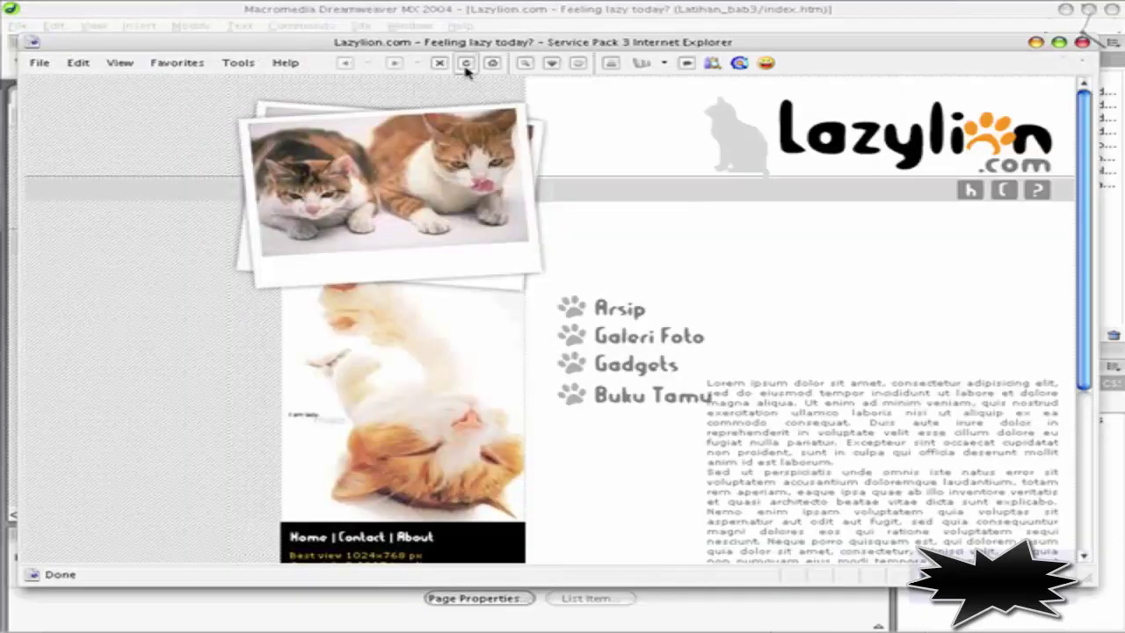
left_click(388, 10)
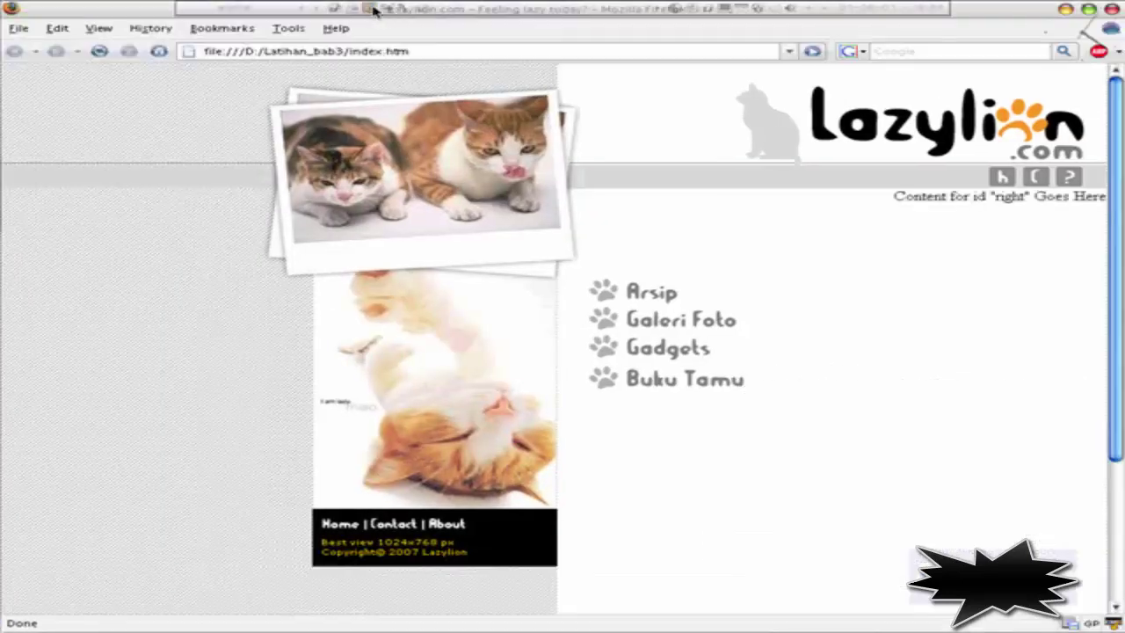
left_click(102, 51)
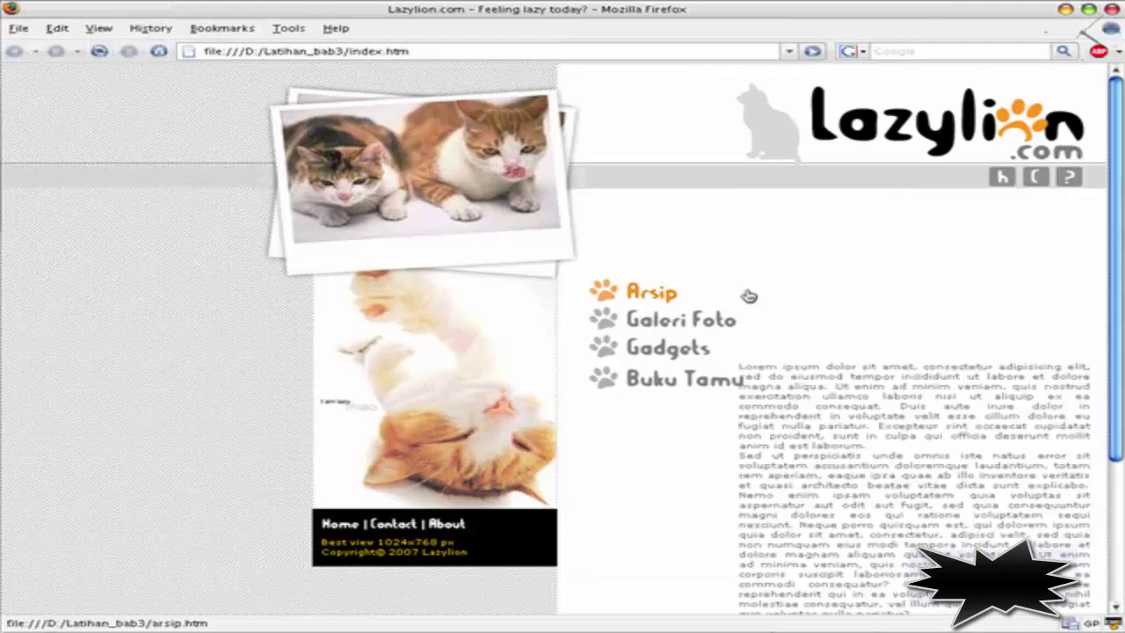
Change the #right rule's width from 320 to 300 pixels, save, and preview in a browser
left_click(338, 9)
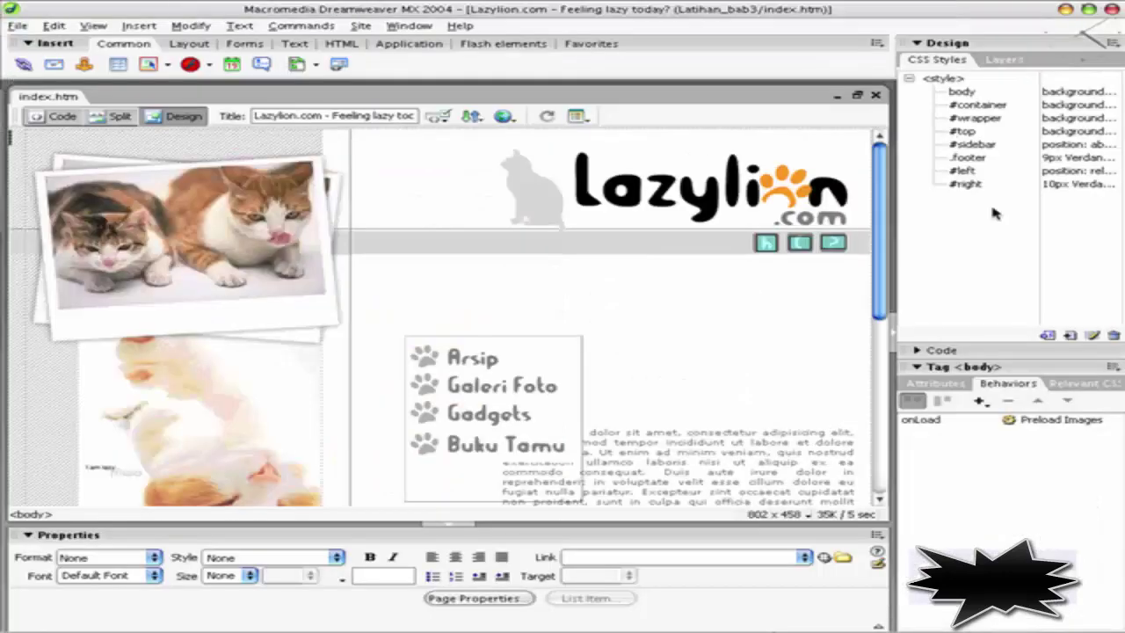
left_click(988, 184)
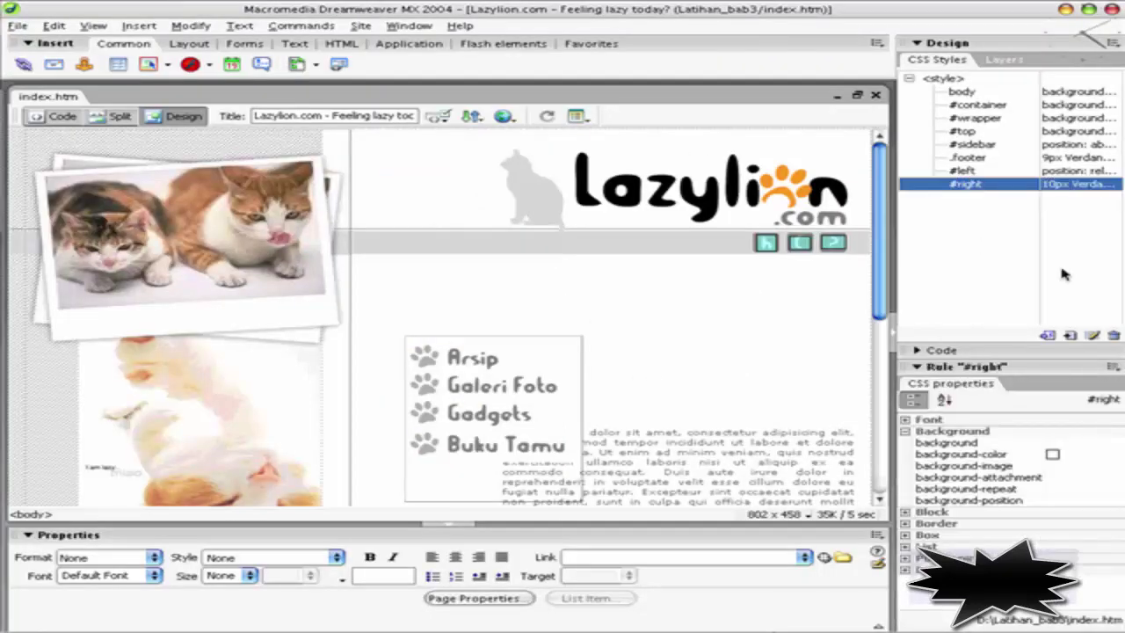
left_click(1090, 337)
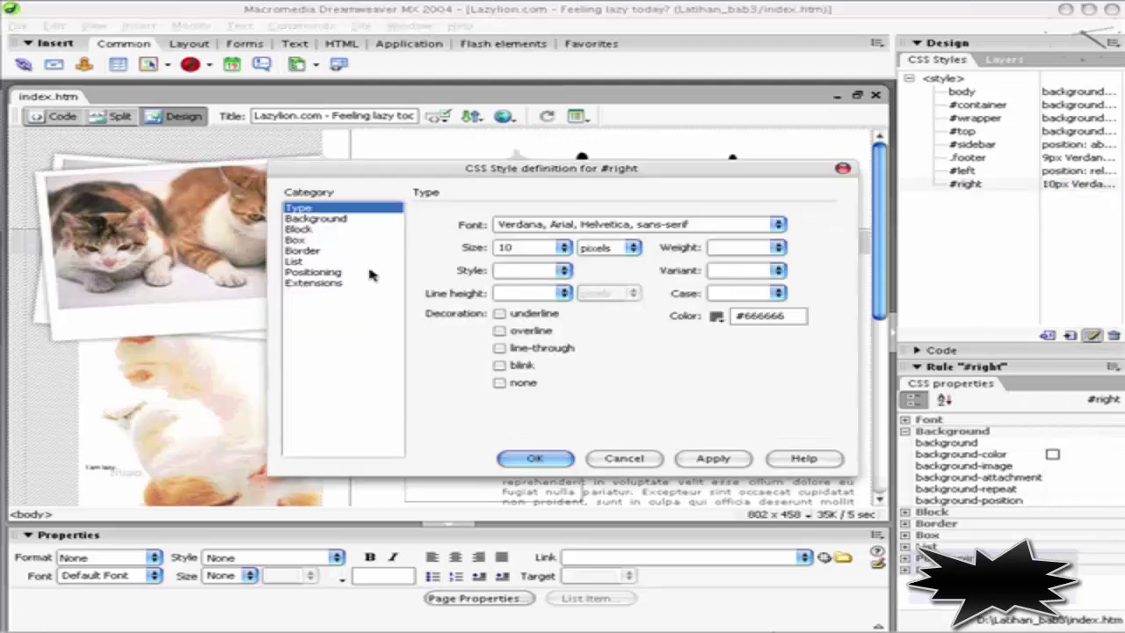
left_click(350, 273)
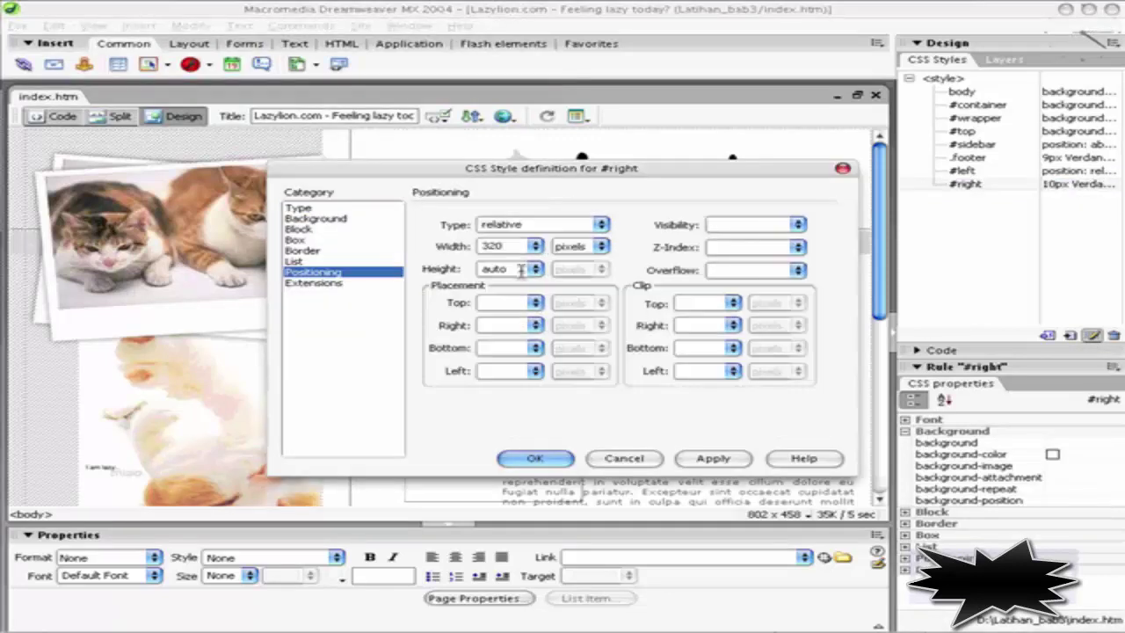
double_click(511, 249)
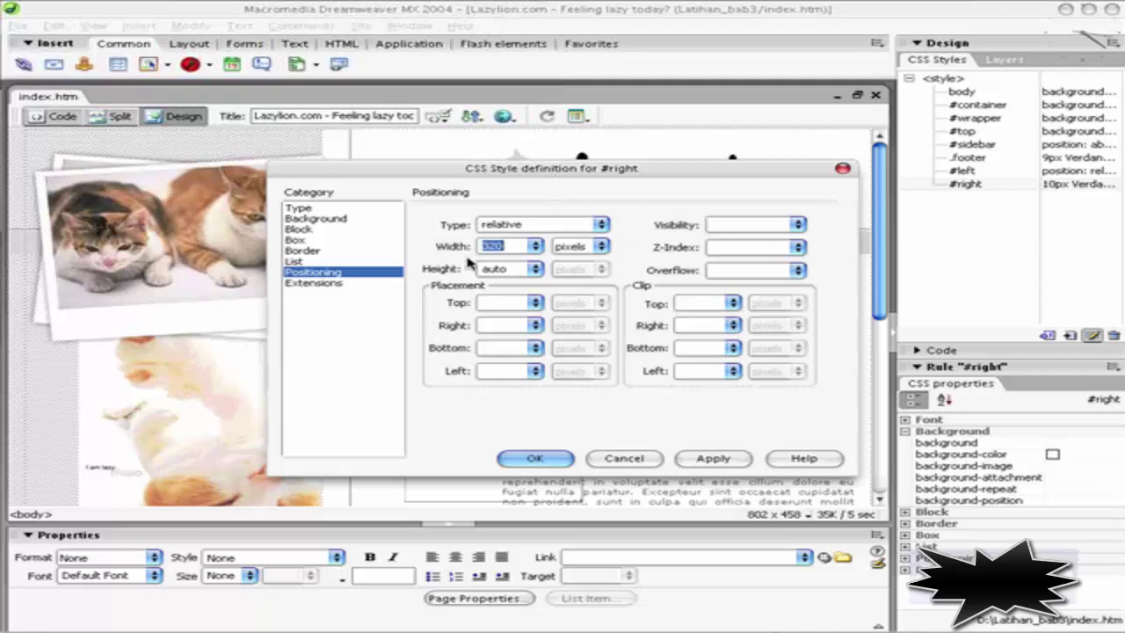
type("3")
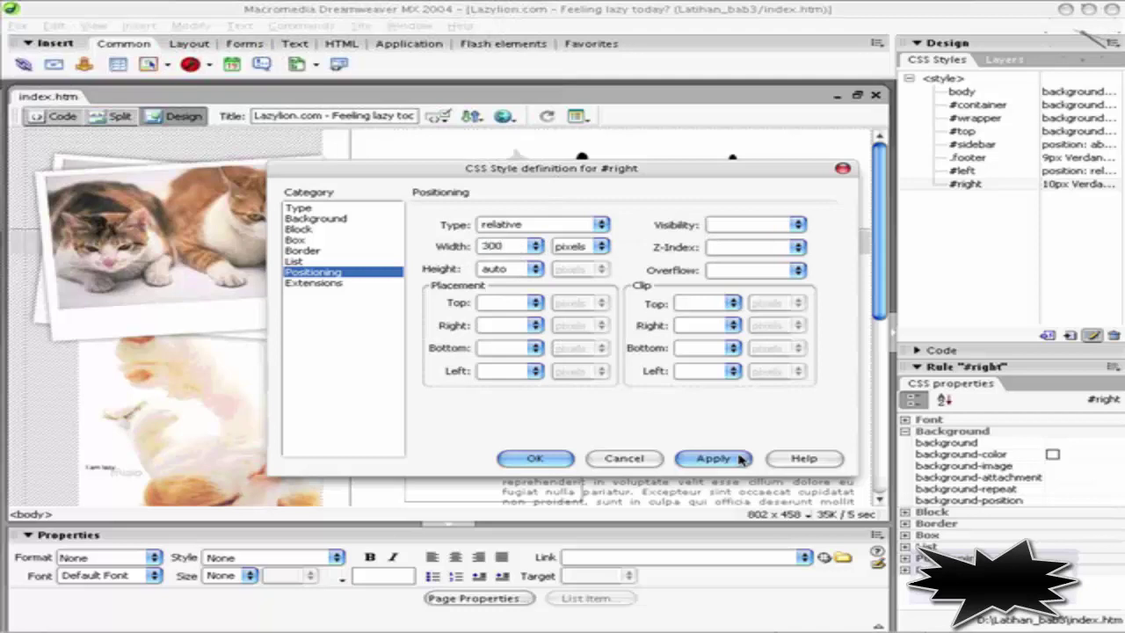
left_click(538, 457)
key("ctrl+s")
key("F12")
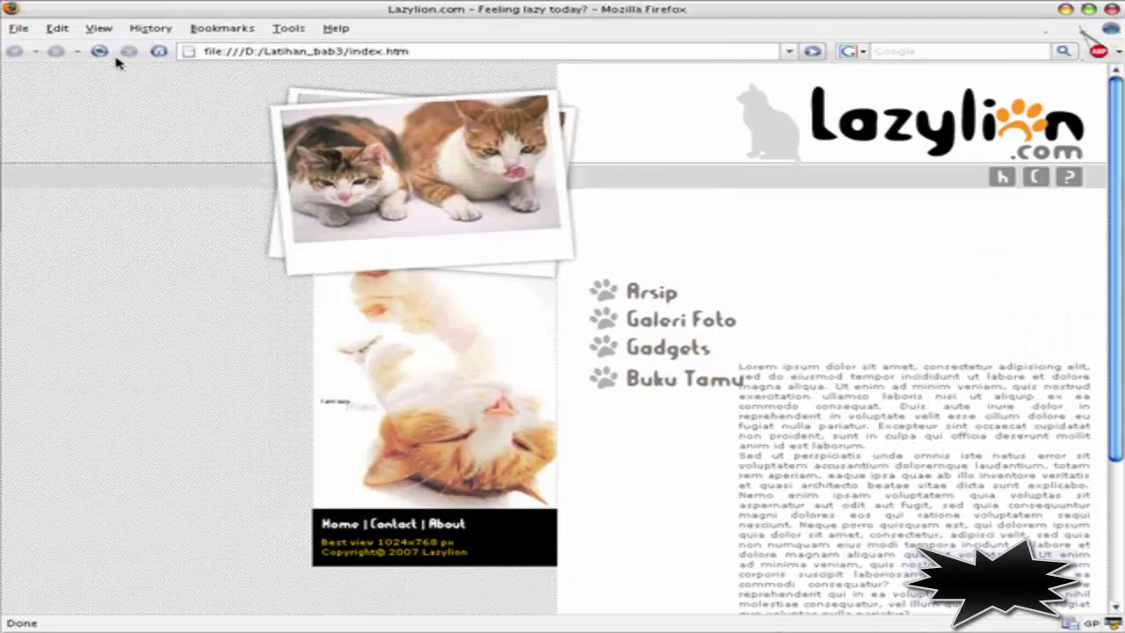
Reload the Firefox preview to check the 300-pixel column, then return to Dreamweaver
left_click(98, 50)
scroll(920, 422, "down", 4)
scroll(921, 423, "up", 4)
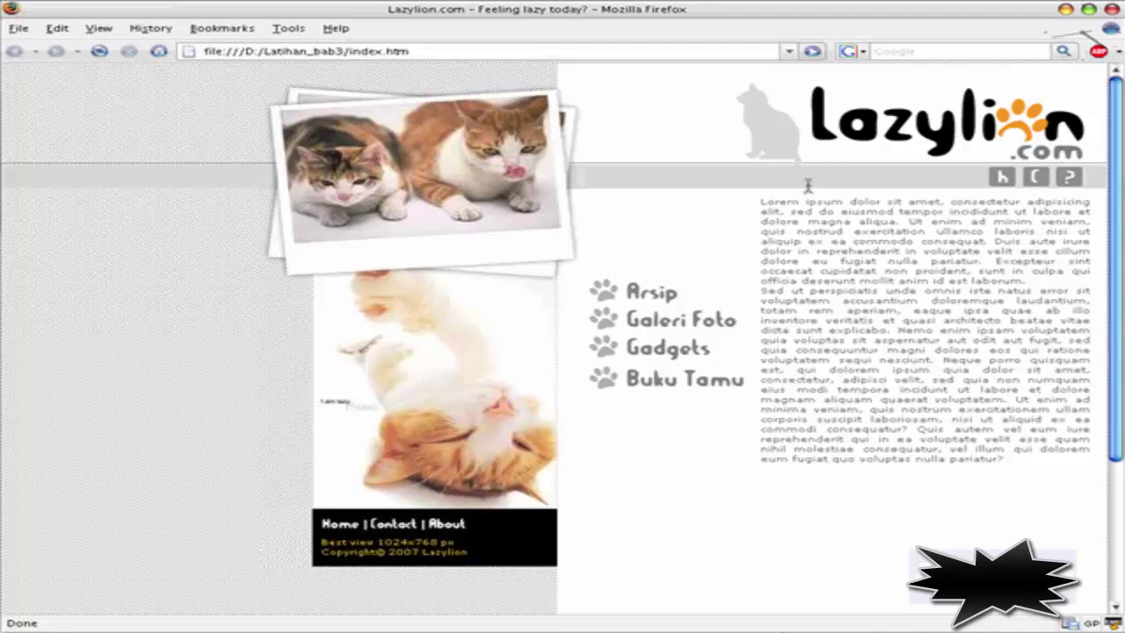
left_click(344, 12)
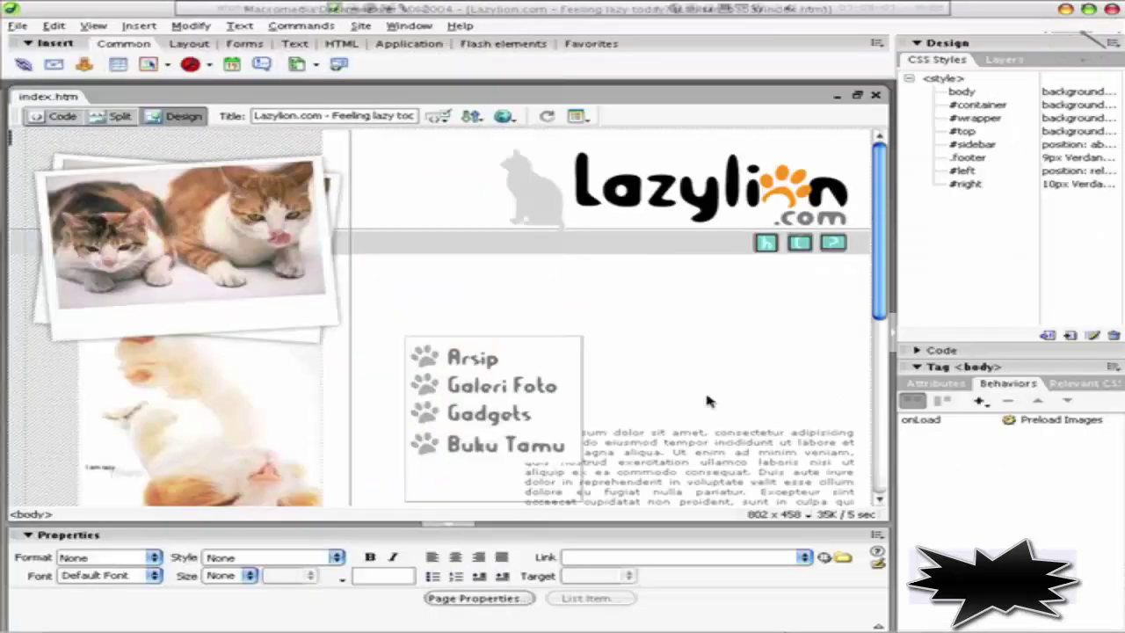
Add a blank line after 'laborum.' in the right column text
scroll(878, 294, "down", 3)
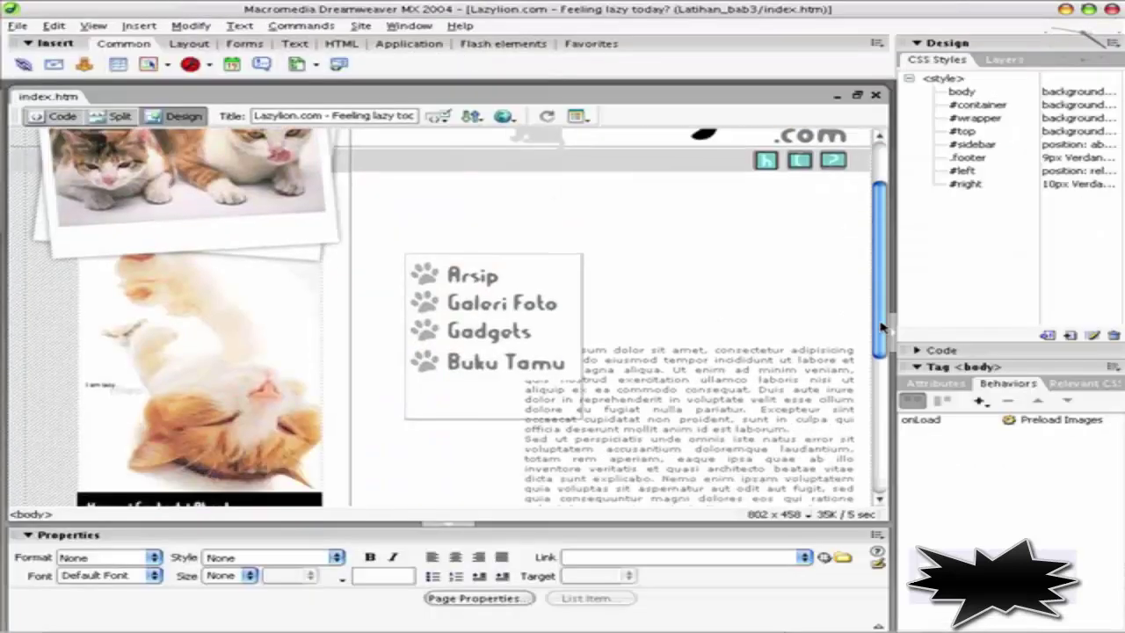
scroll(878, 293, "down", 3)
left_click(797, 230)
key("Return")
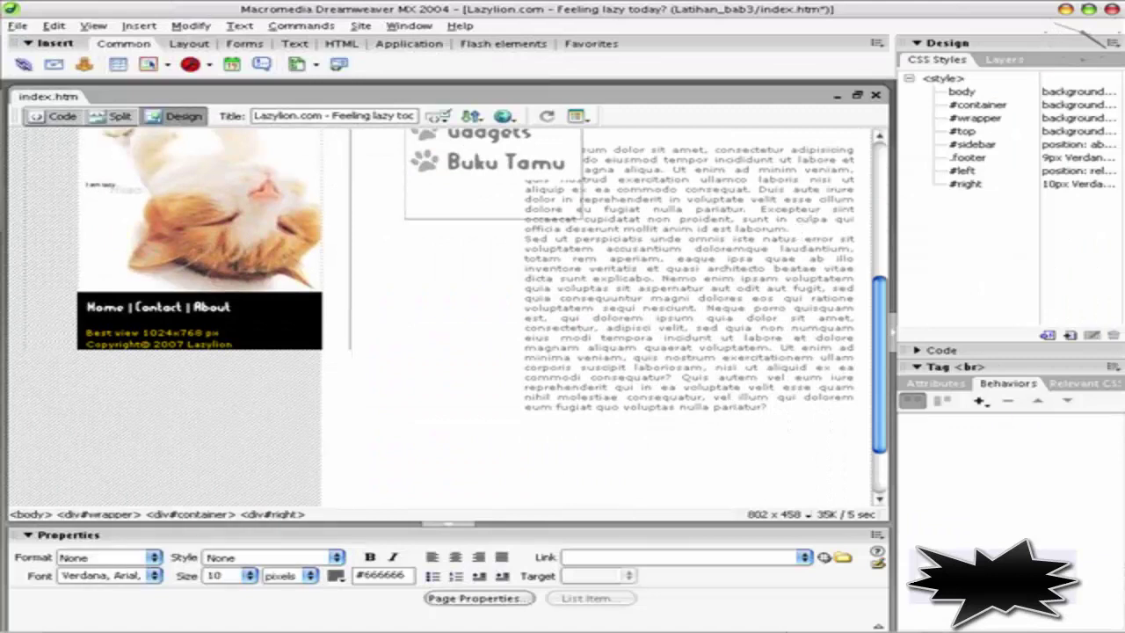
key("BackSpace")
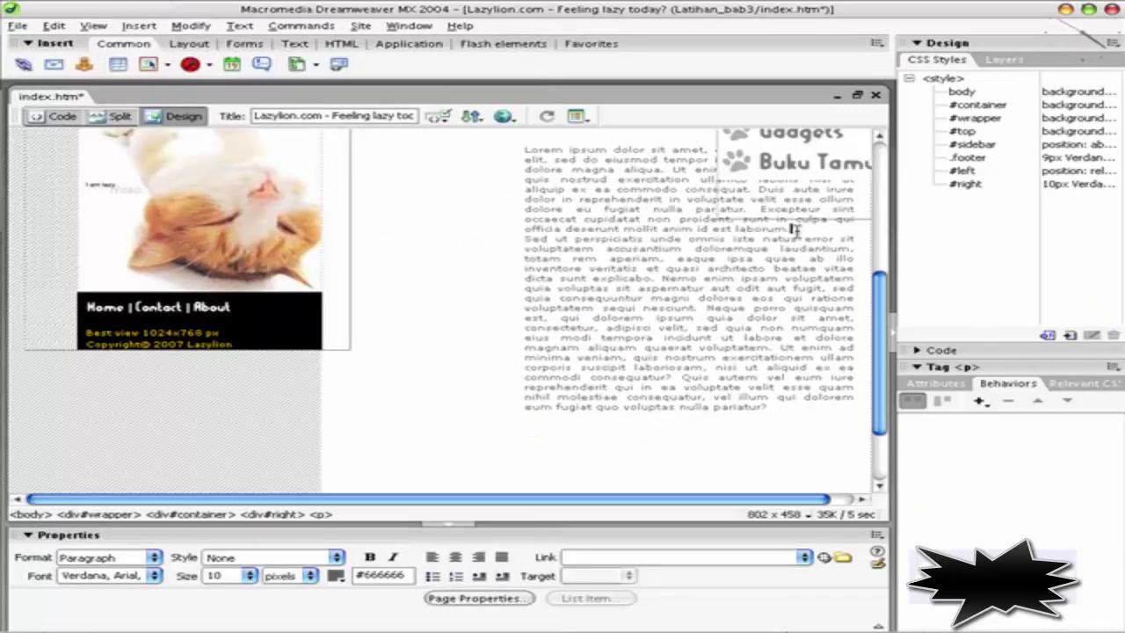
key("Return")
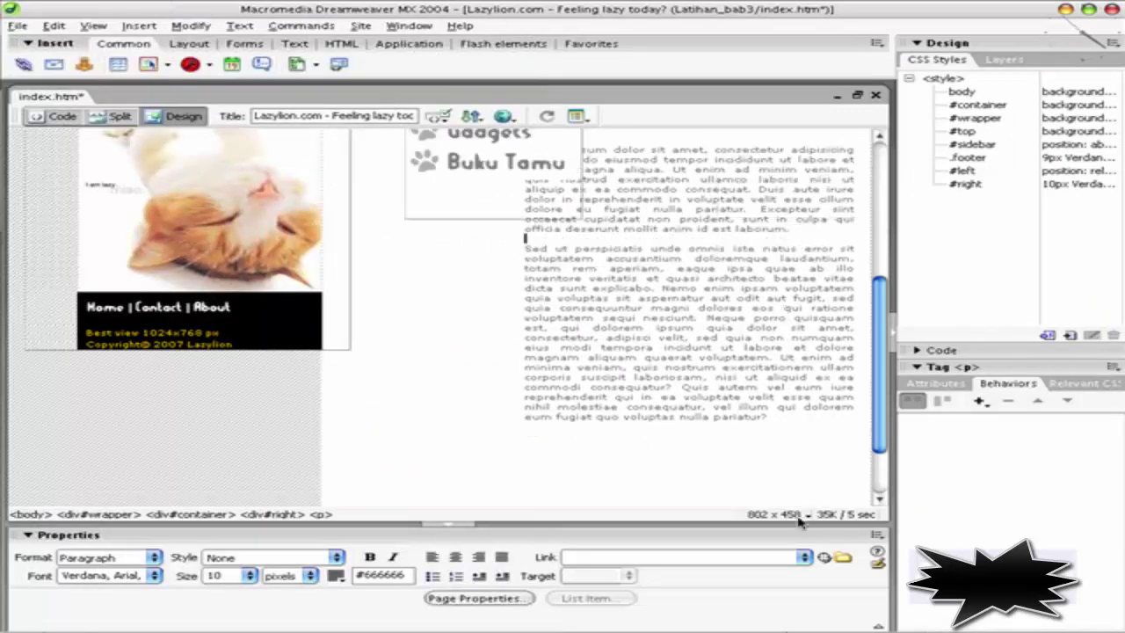
Duplicate both paragraphs after 'pariatur?' and save index.htm
mouse_move(785, 417)
left_mouse_down()
mouse_move(524, 199)
mouse_move(490, 151)
left_mouse_up()
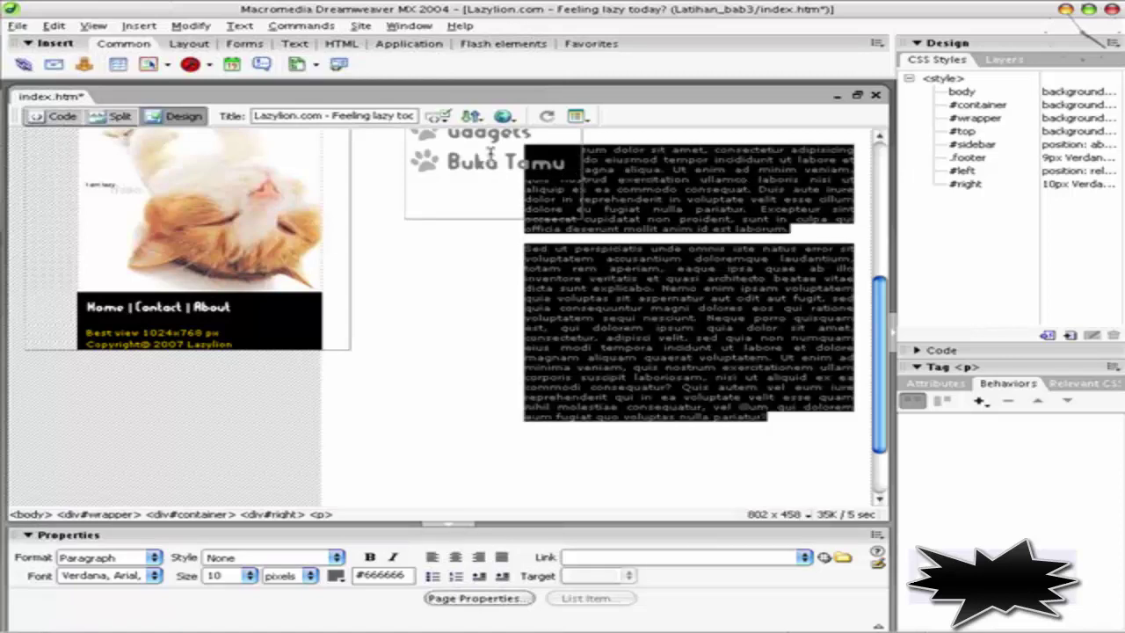
left_click(773, 415)
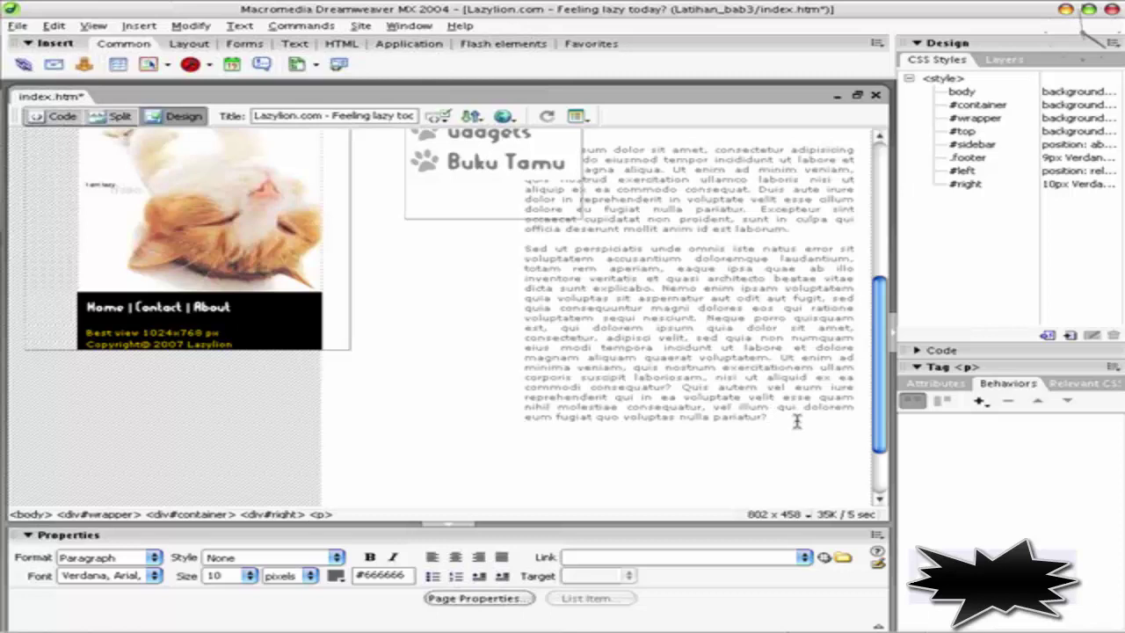
key("ctrl+v")
key("ctrl+s")
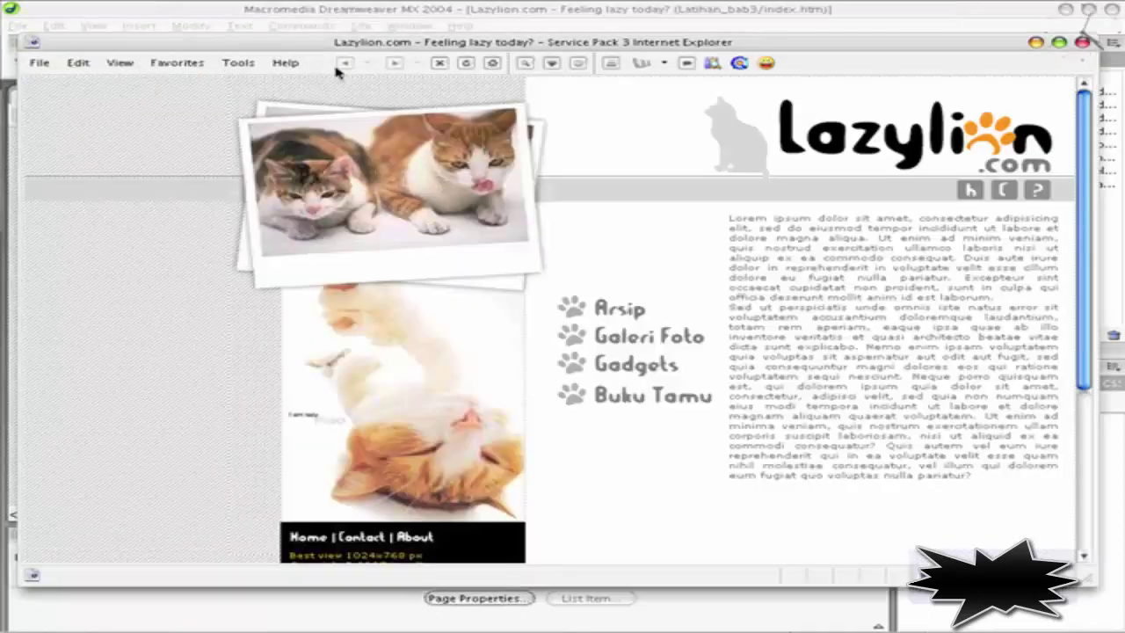
Scroll the Internet Explorer preview to check the longer text column against the footer
scroll(1007, 347, "down", 5)
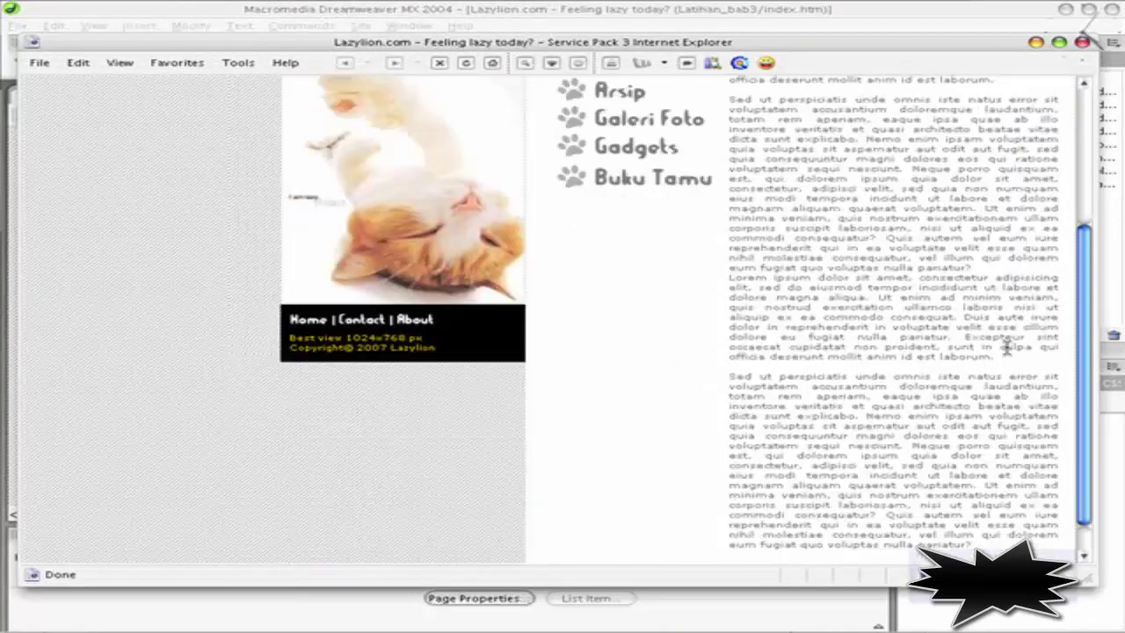
scroll(1007, 347, "down", 1)
scroll(1006, 347, "up", 1)
scroll(1006, 347, "up", 3)
scroll(1007, 347, "up", 1)
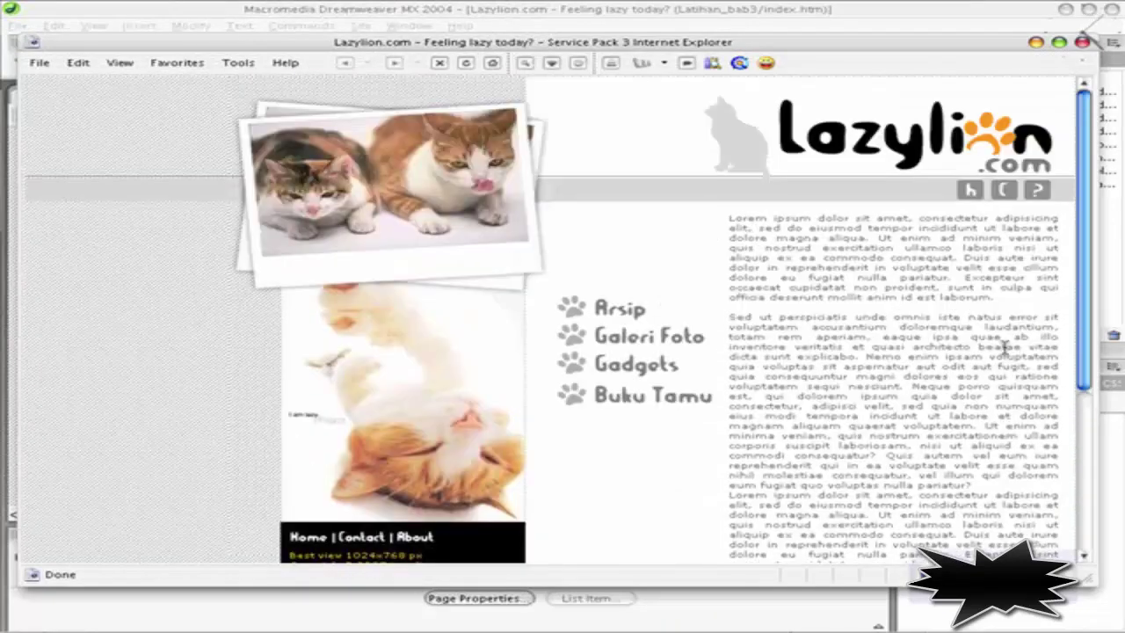
scroll(1007, 347, "down", 5)
scroll(1005, 347, "up", 5)
scroll(999, 345, "down", 6)
scroll(999, 345, "down", 1)
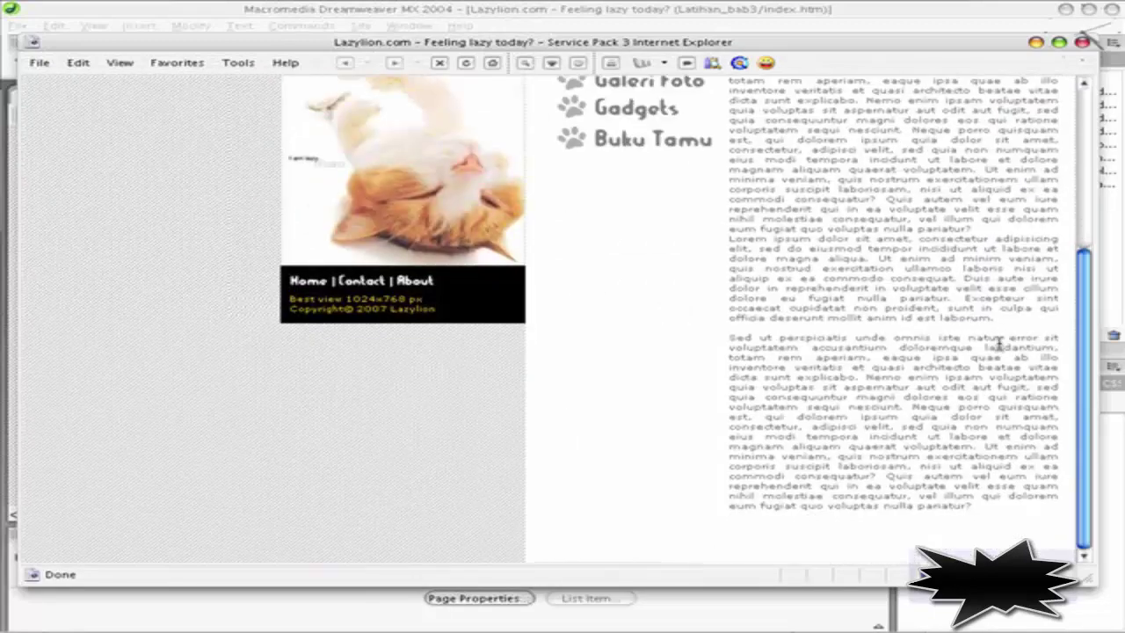
scroll(999, 345, "up", 6)
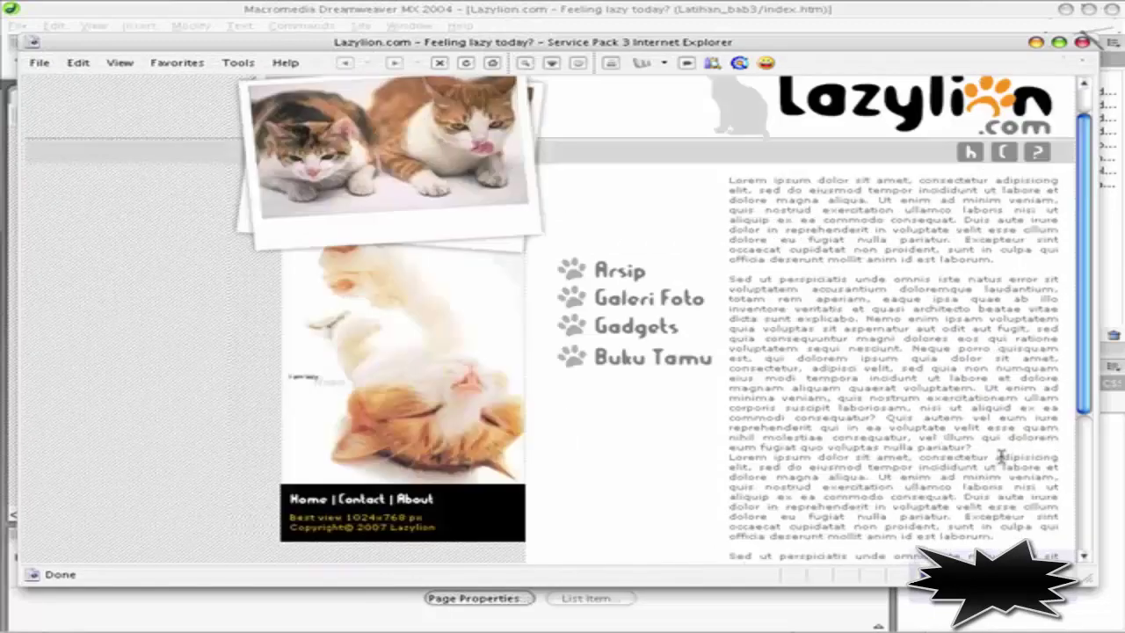
scroll(1000, 457, "down", 4)
scroll(1002, 397, "up", 3)
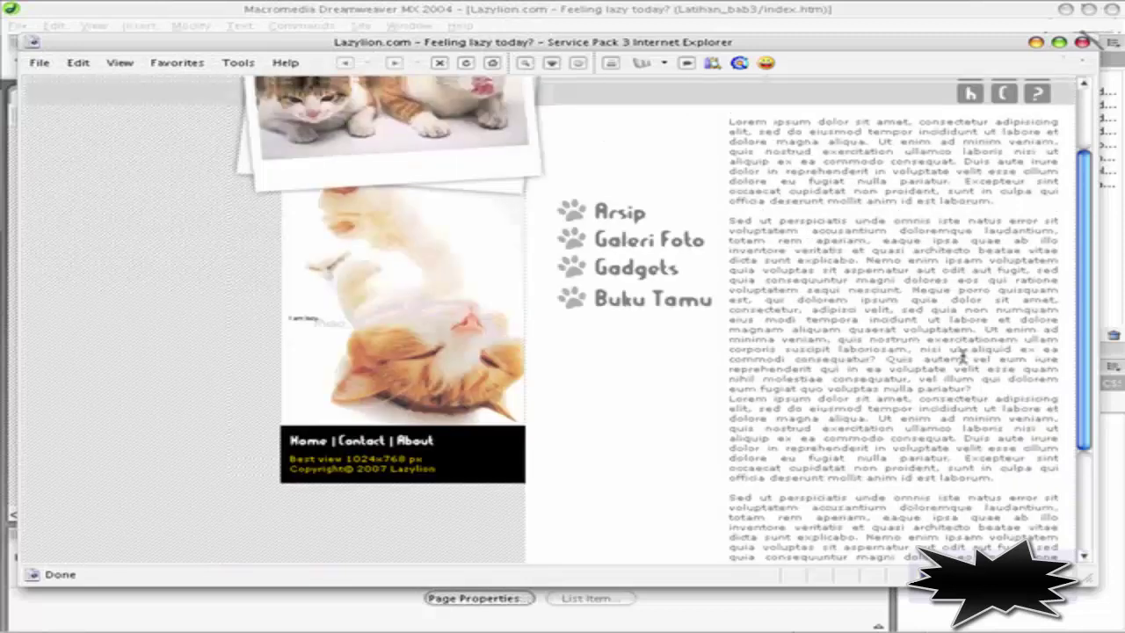
scroll(967, 369, "down", 3)
scroll(892, 332, "up", 5)
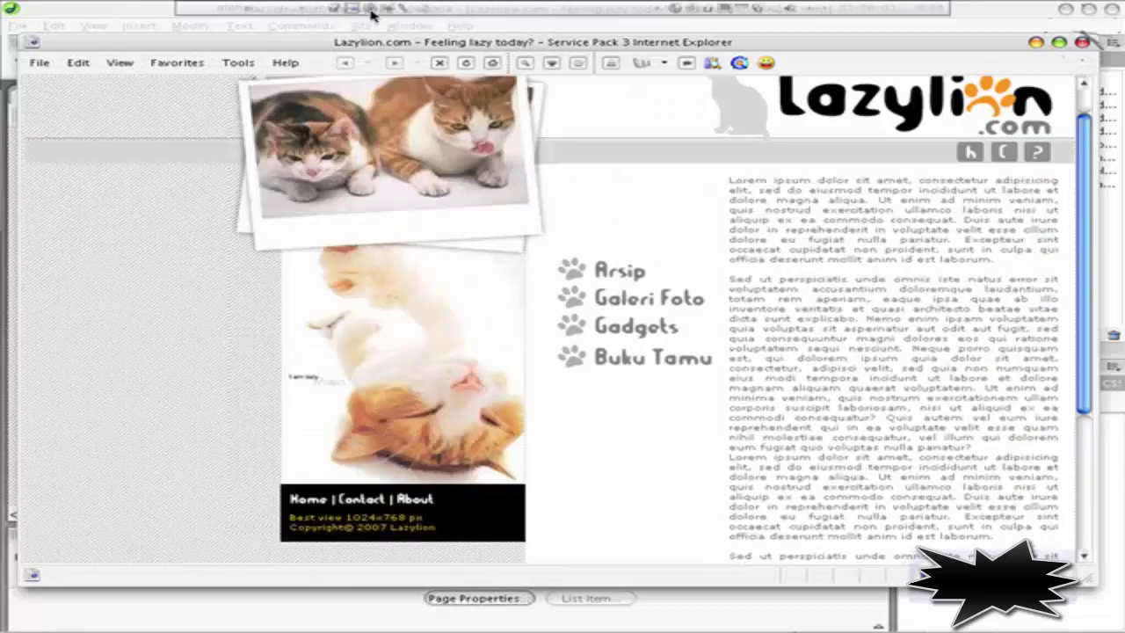
Load the Animals shape set into the Custom Shape tool and choose the paw print
left_click(404, 13)
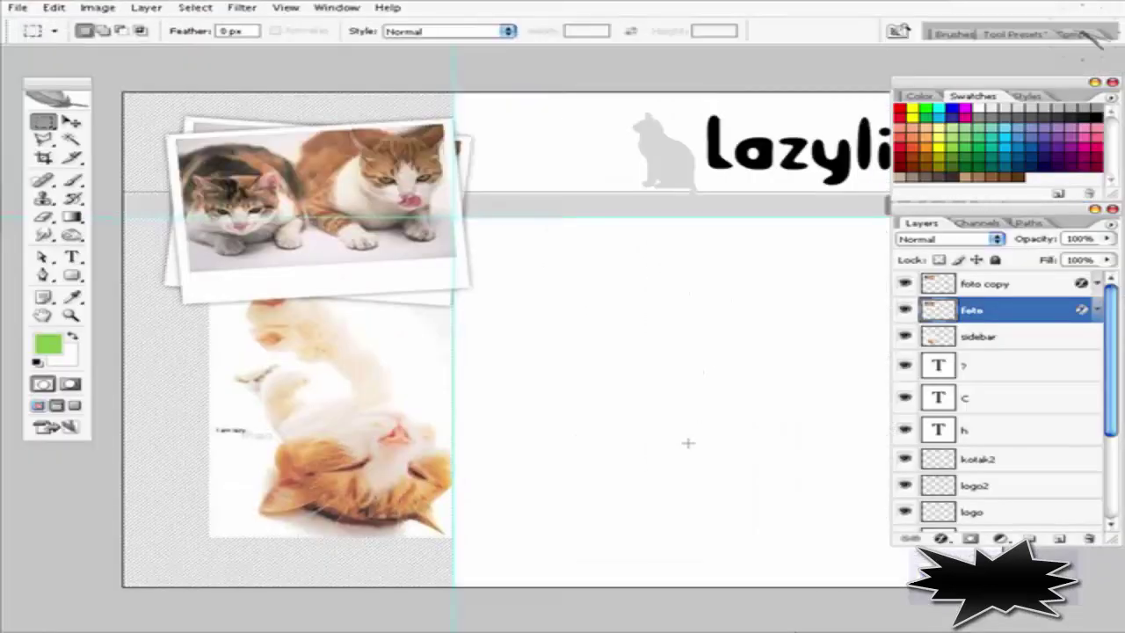
mouse_move(794, 471)
left_mouse_down()
mouse_move(651, 434)
mouse_move(635, 398)
left_mouse_up()
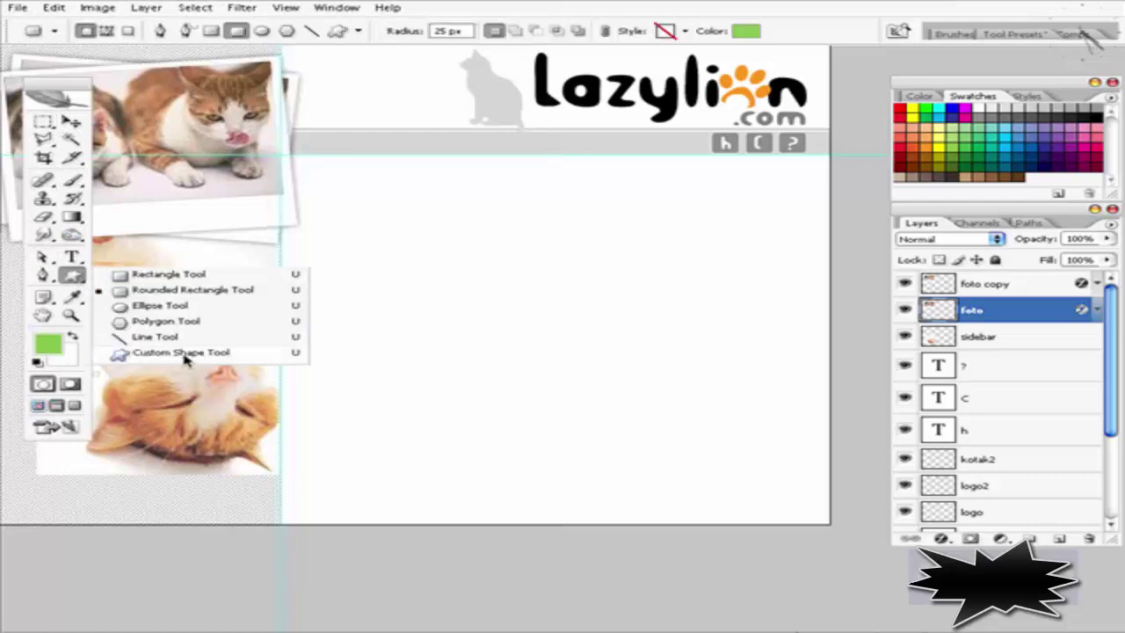
left_click_drag(79, 277, 175, 353)
left_click(467, 31)
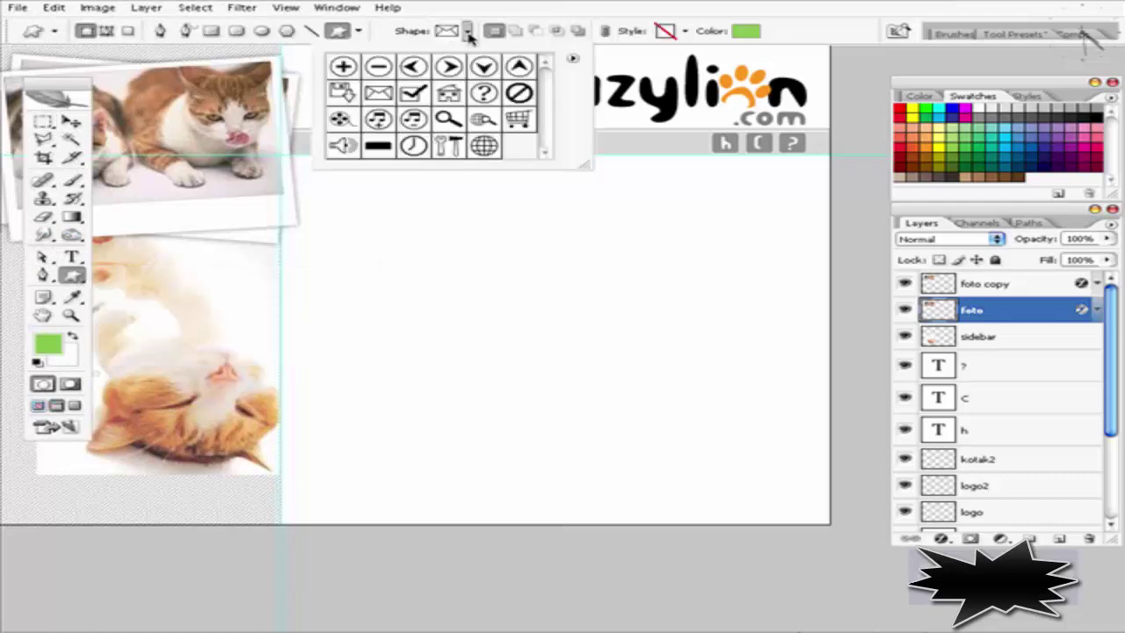
left_click(571, 58)
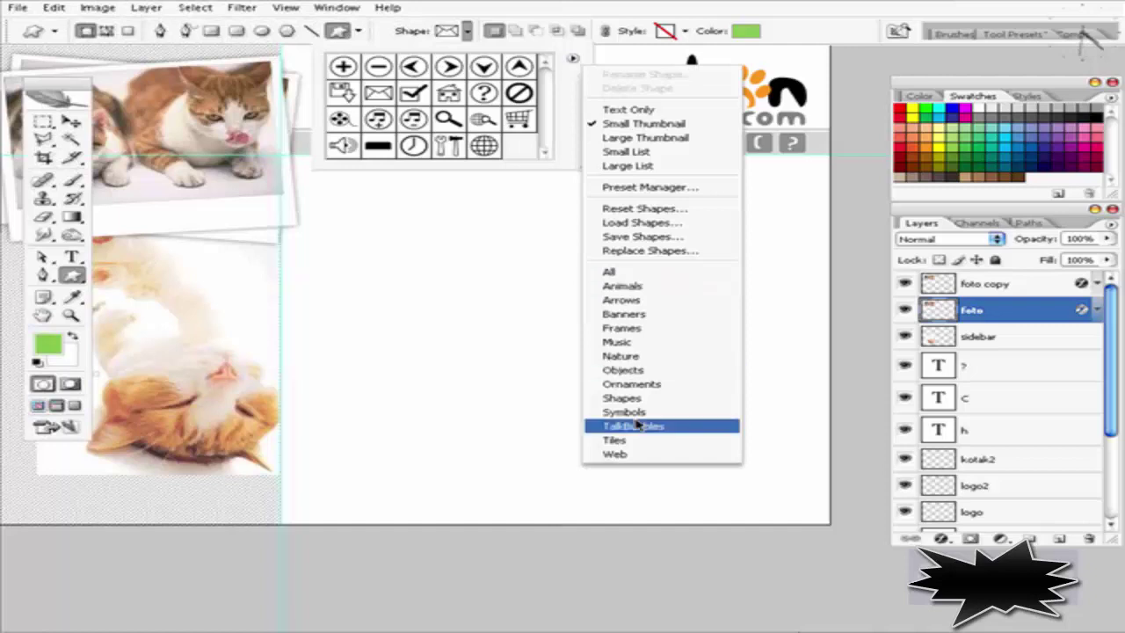
left_click(649, 290)
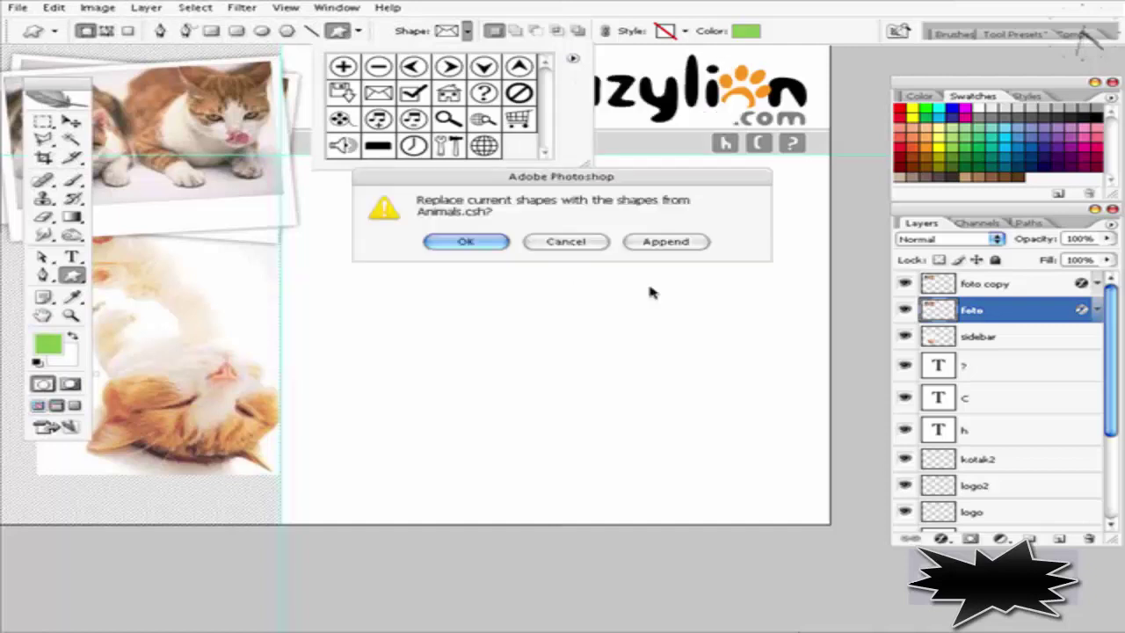
left_click(497, 242)
left_click(449, 92)
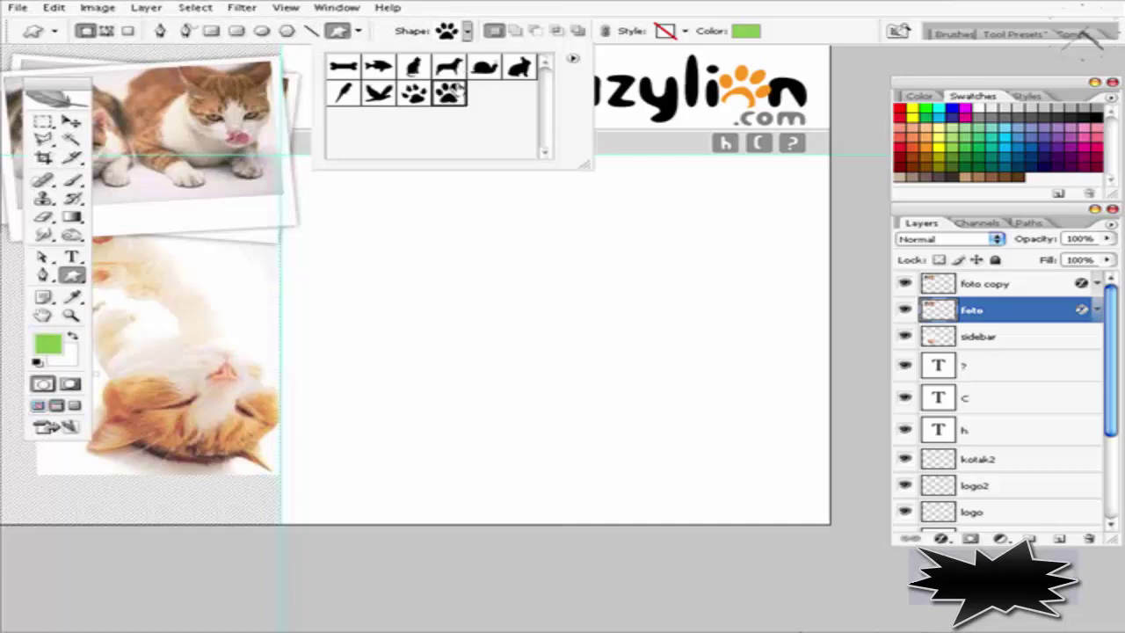
left_click(467, 31)
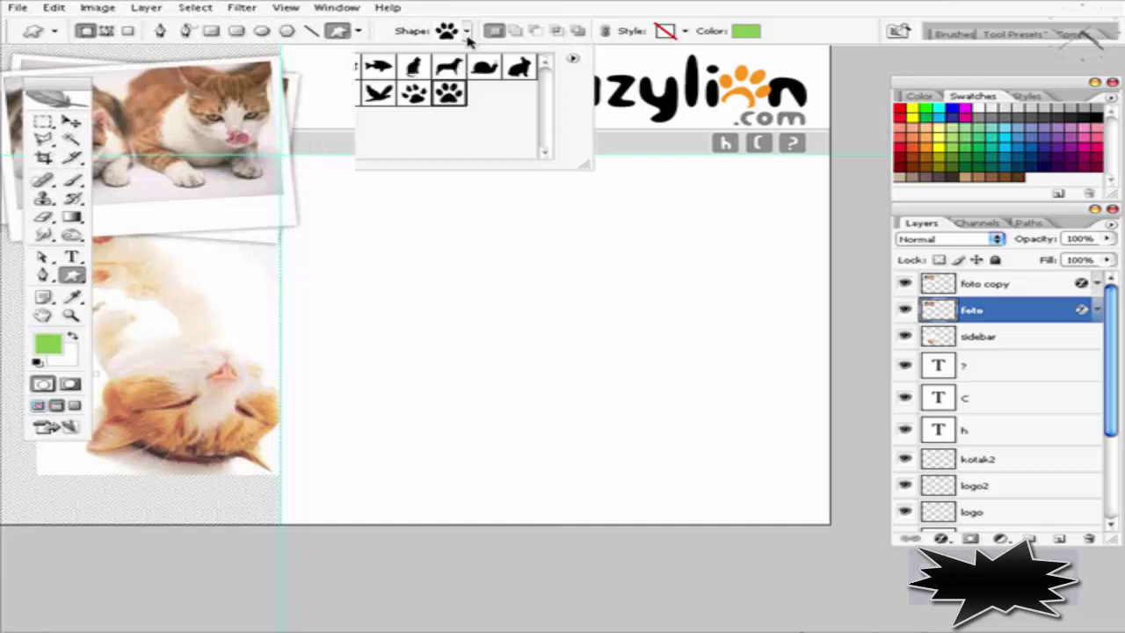
Set the shape to Fill Pixels mode with a light grey foreground colour
left_click(128, 30)
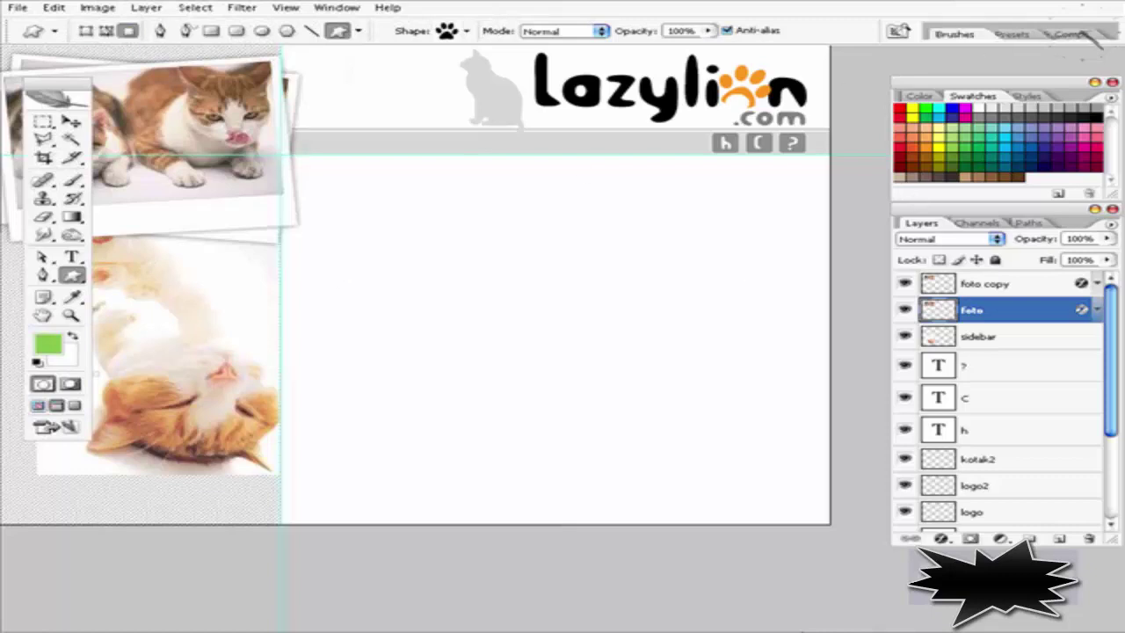
left_click(1094, 110)
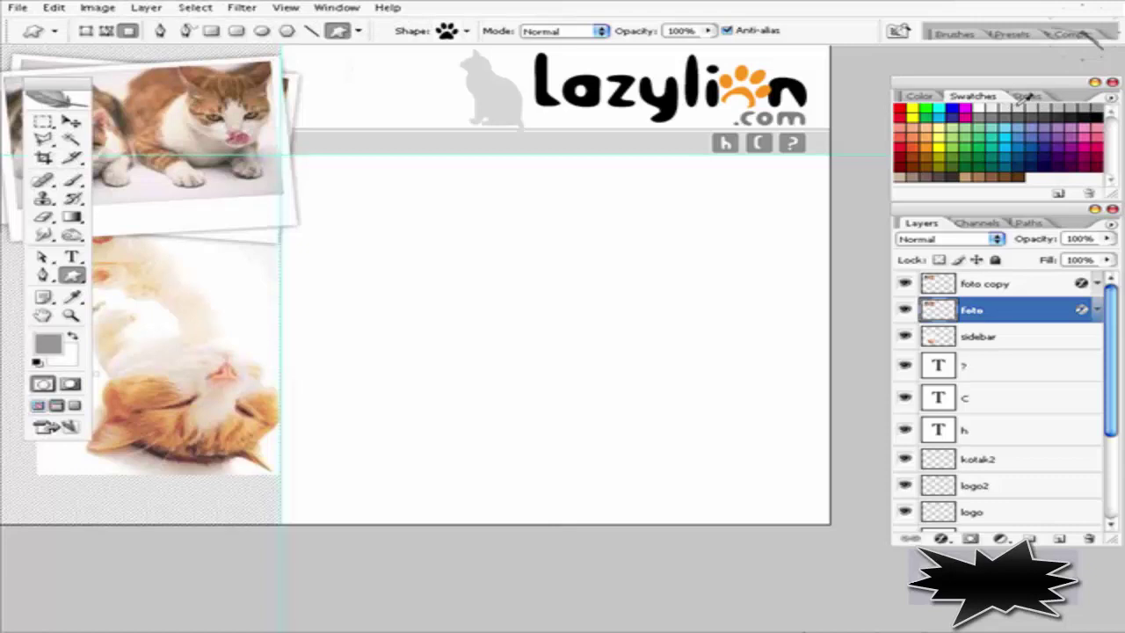
left_click(1023, 109)
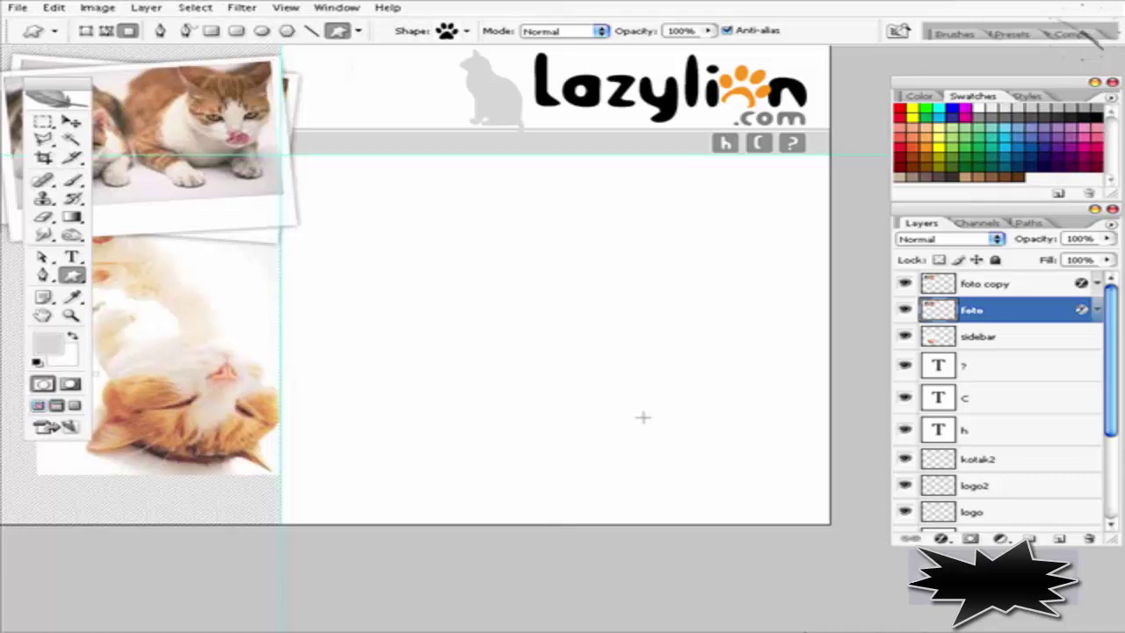
Draw a grey paw print on a new layer above foto copy
left_click(996, 290)
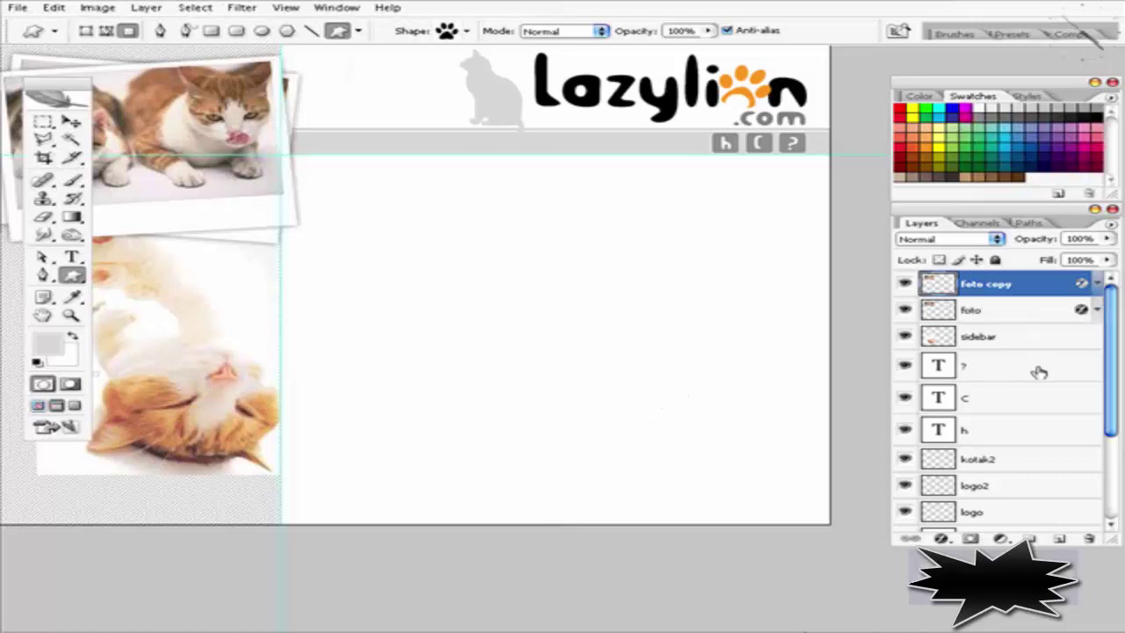
left_click(1059, 538)
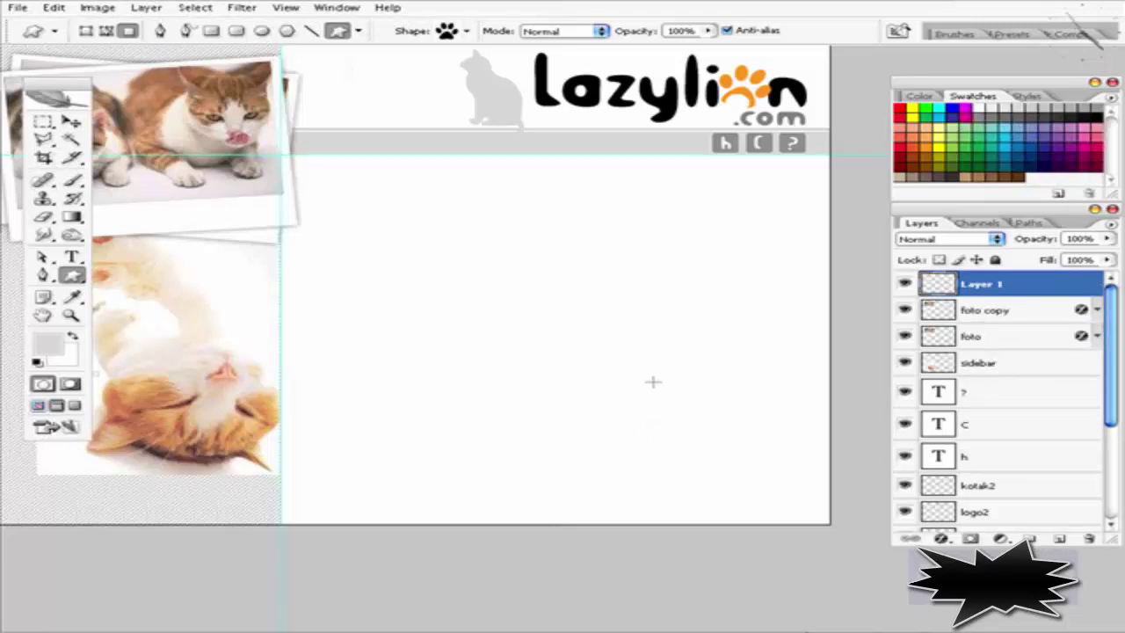
left_click_drag(653, 382, 799, 508)
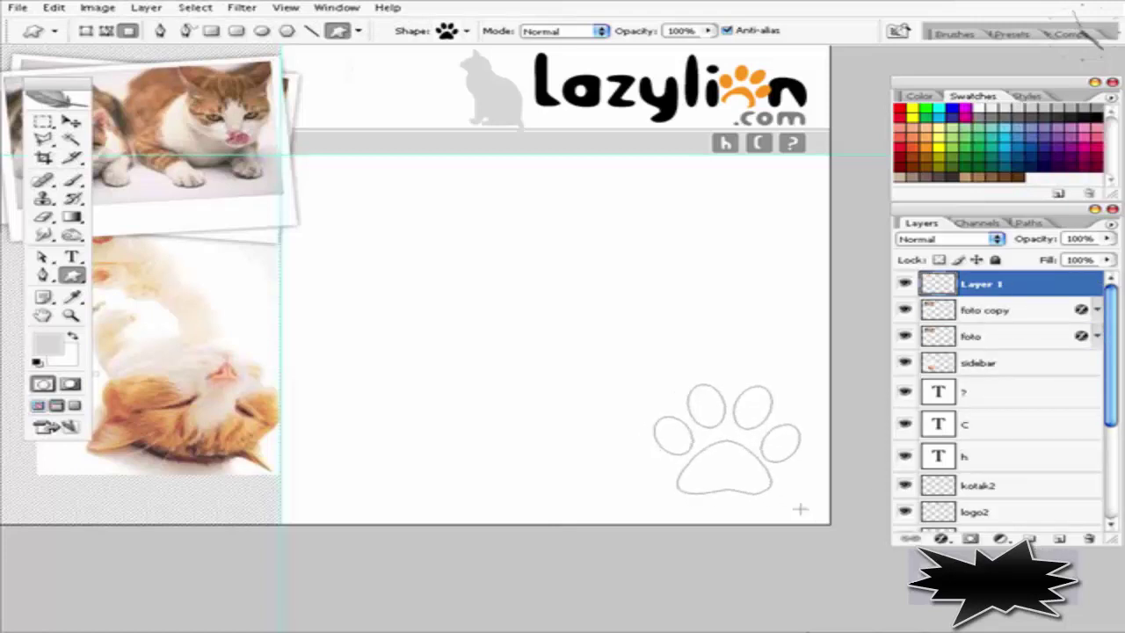
left_click_drag(799, 508, 799, 508)
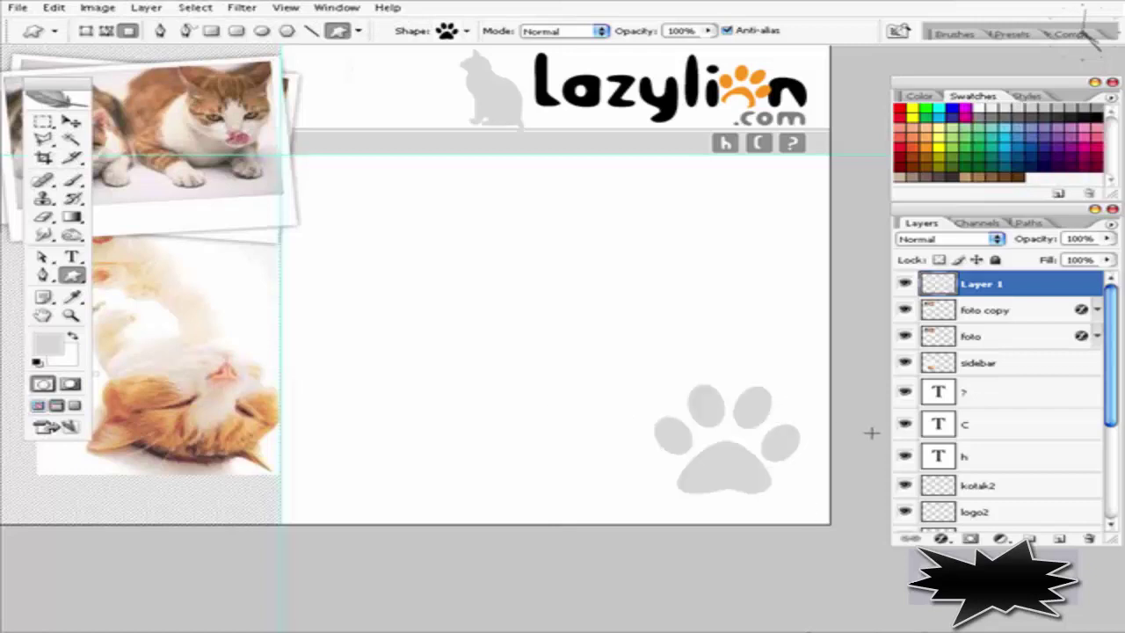
Duplicate the paw up-left and tilt the original 15° clockwise
key("v")
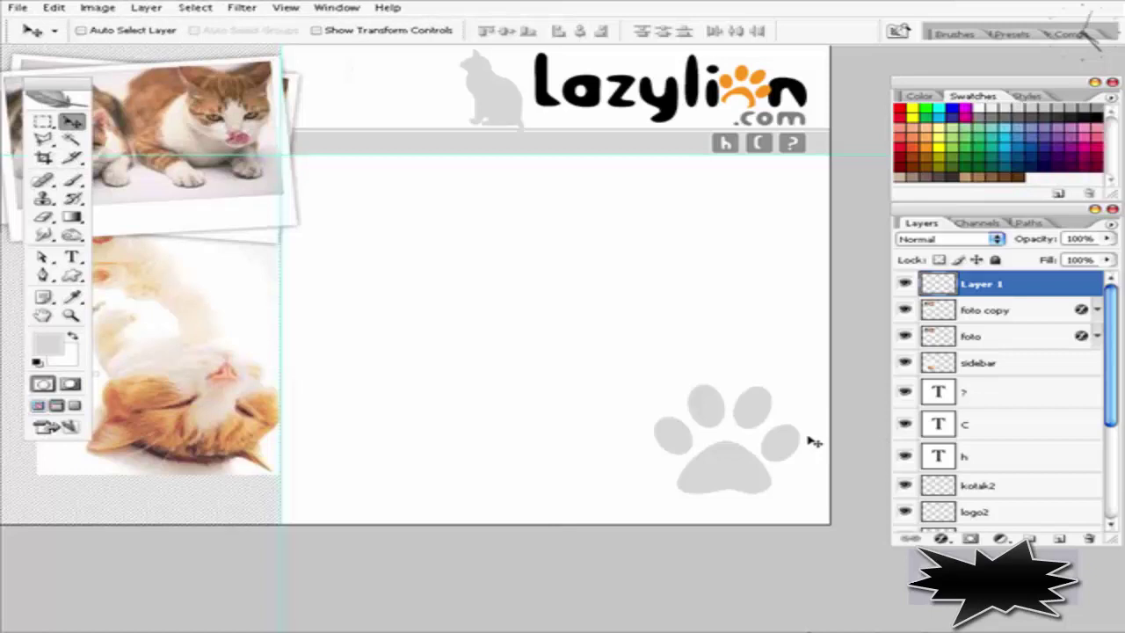
key("ctrl+j")
left_click_drag(742, 477, 588, 429)
left_click(981, 314)
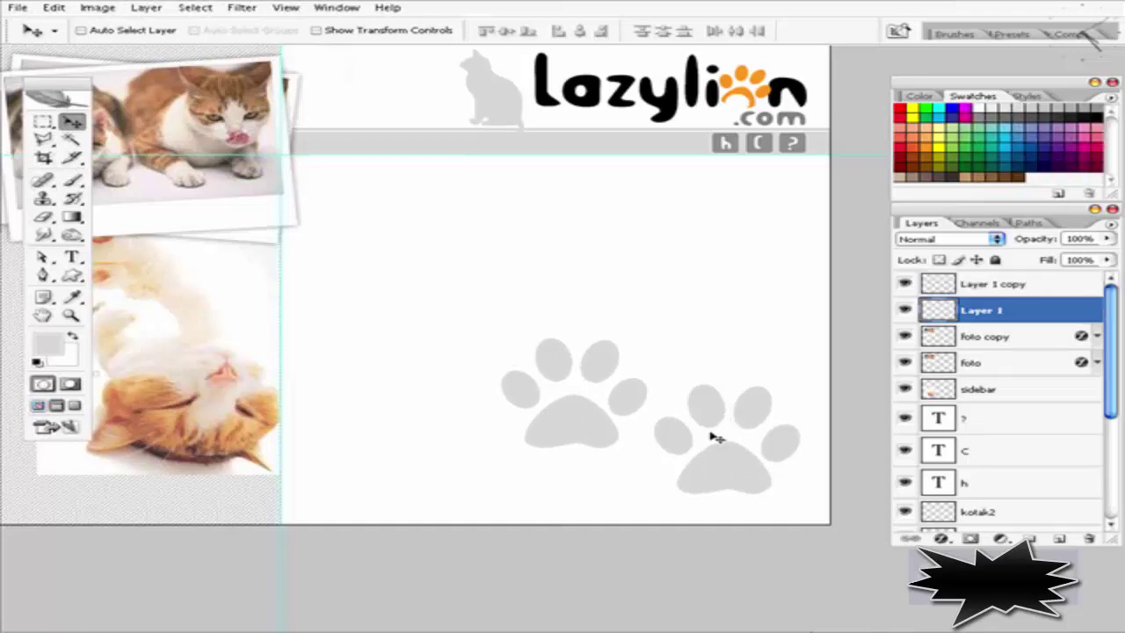
key("ctrl+t")
left_click_drag(816, 502, 798, 519)
double_click(715, 484)
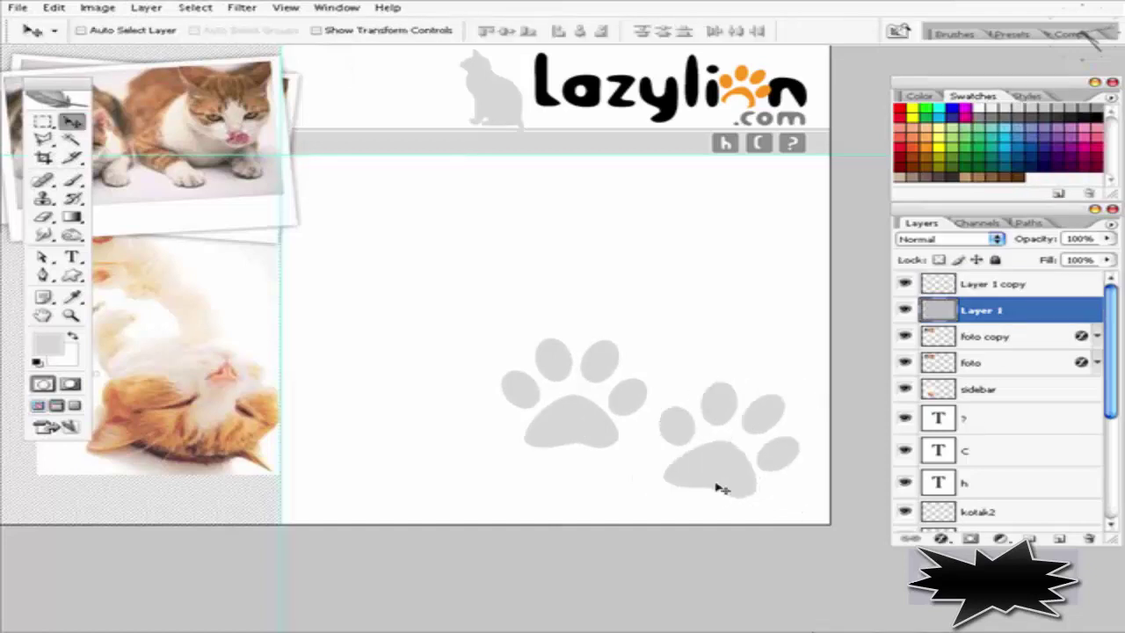
Shrink the left paw copy and tilt it to -15°
left_click(987, 283)
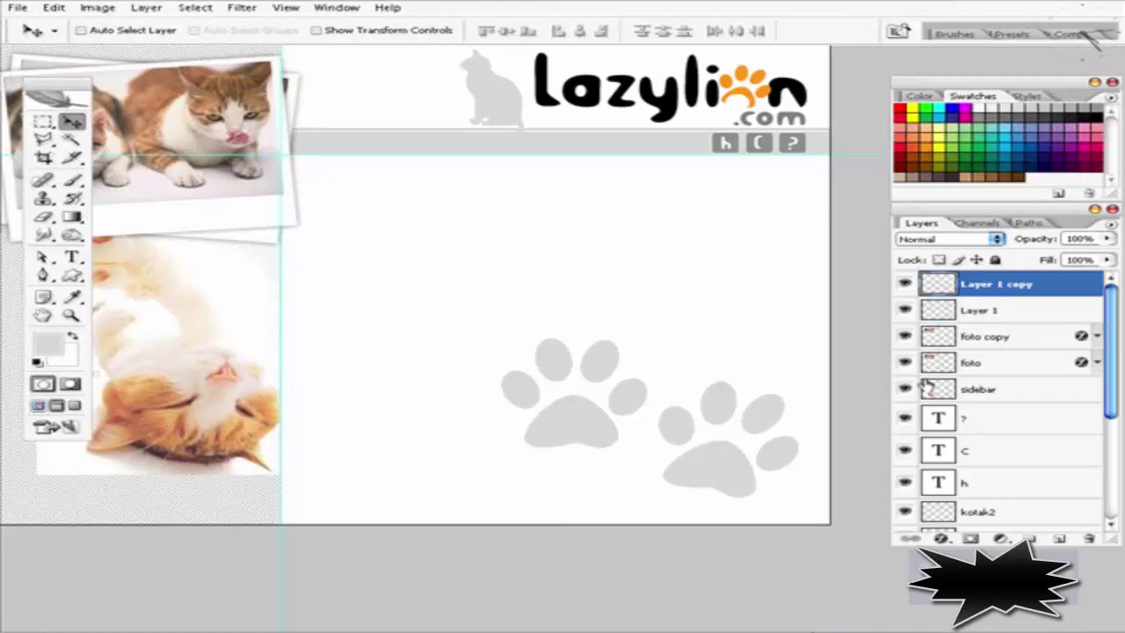
left_click(970, 311)
key("alt+bracketright")
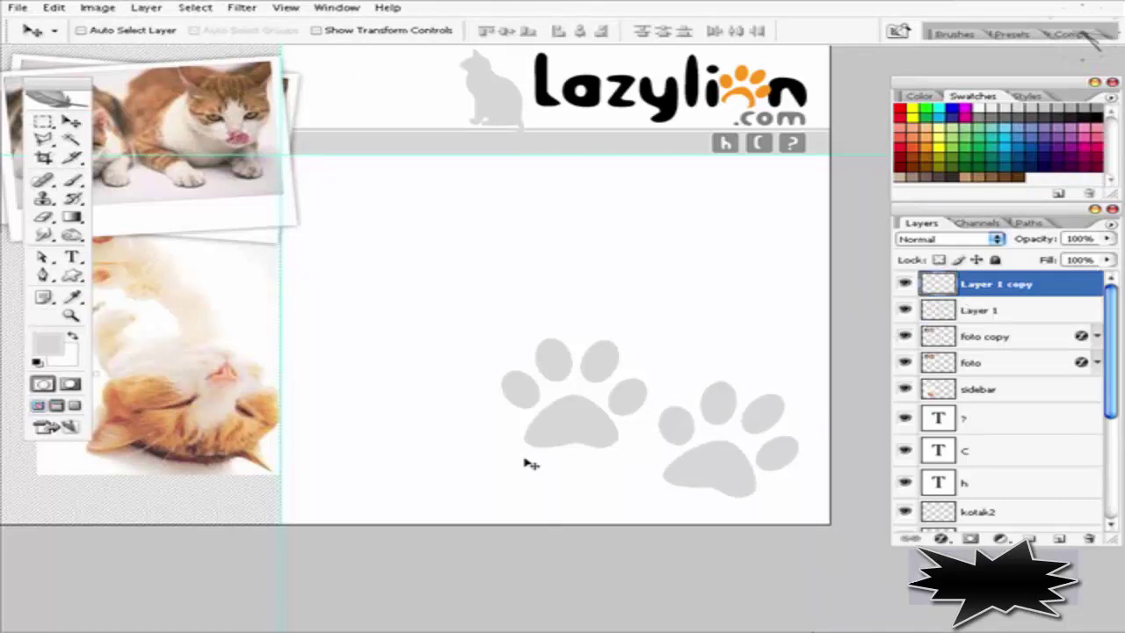
key("ctrl+t")
mouse_move(672, 461)
left_mouse_down()
mouse_move(685, 432)
mouse_move(596, 406)
left_mouse_up()
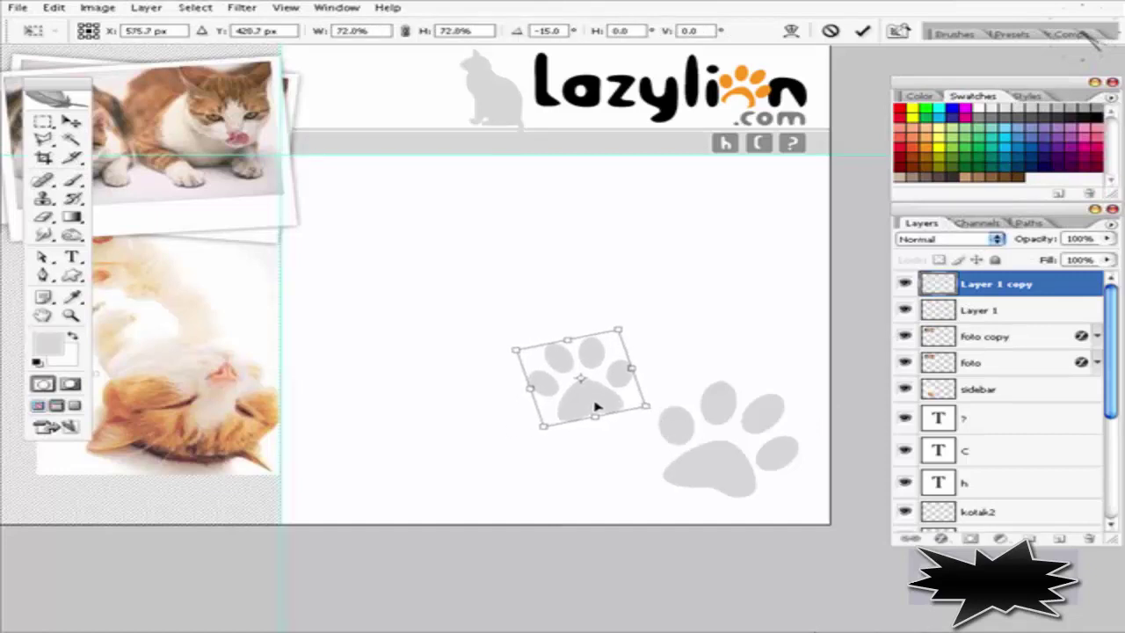
key("Return")
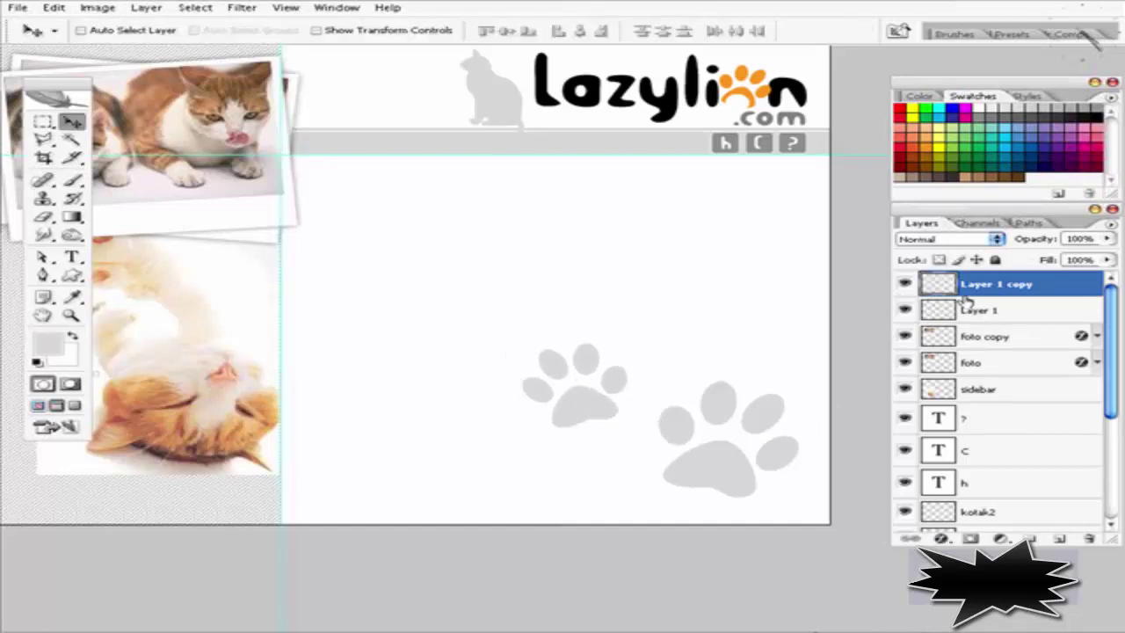
Add a third paw up and to the right, rotated 45° and smaller
key("ctrl+j")
mouse_move(577, 438)
left_mouse_down()
mouse_move(706, 349)
mouse_move(705, 337)
left_mouse_up()
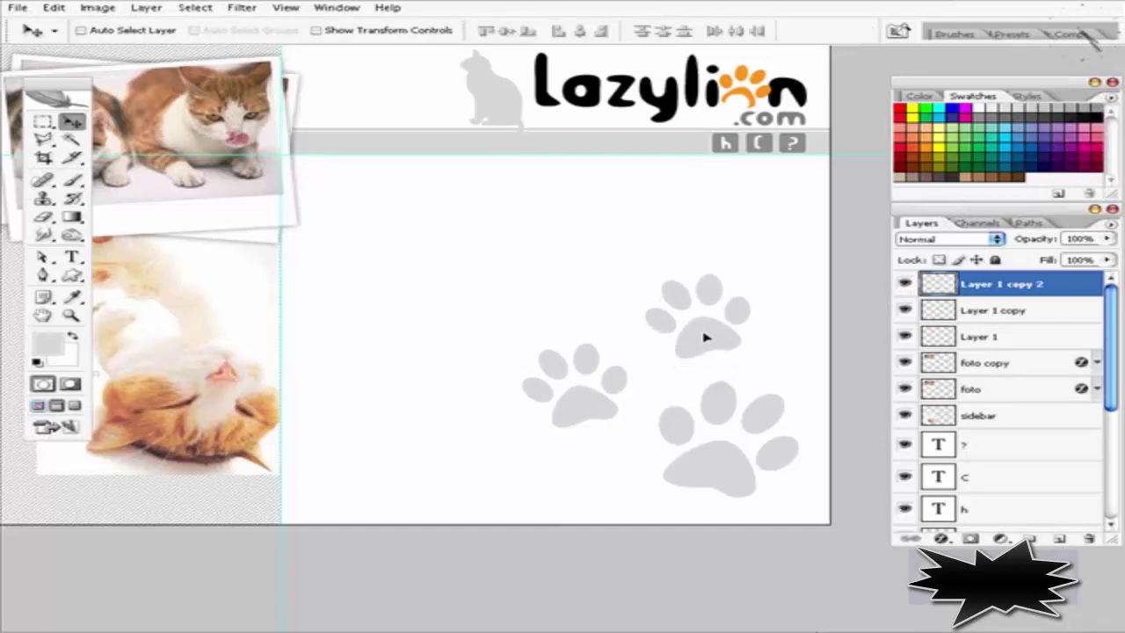
key("ctrl+t")
left_click_drag(793, 357, 705, 387)
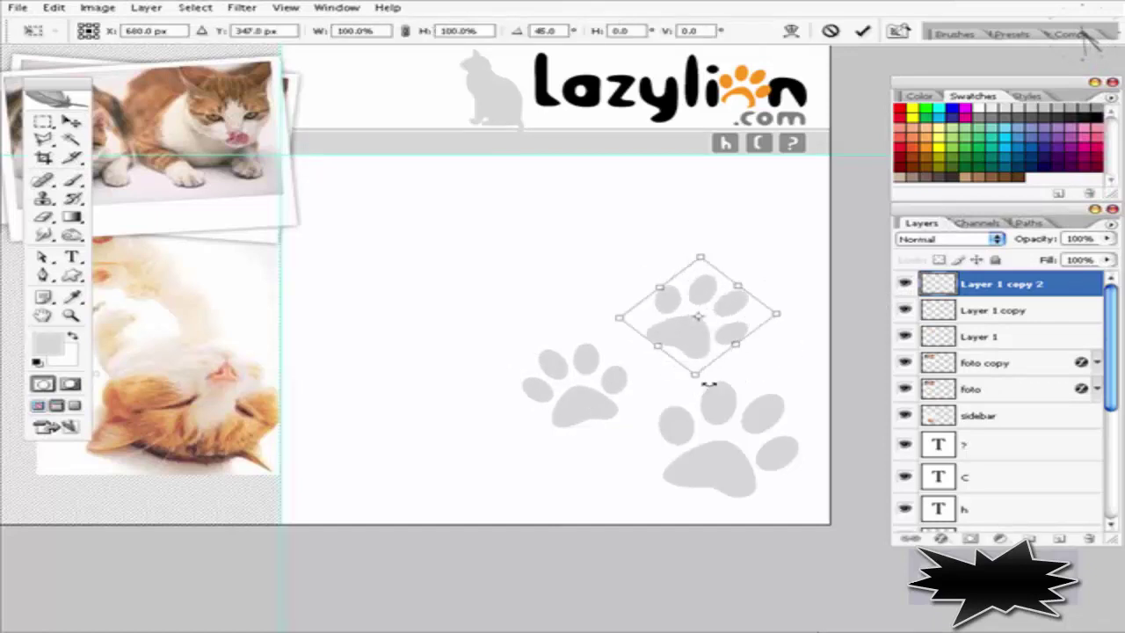
mouse_move(699, 376)
left_mouse_down()
mouse_move(693, 328)
mouse_move(565, 292)
left_mouse_up()
key("Return")
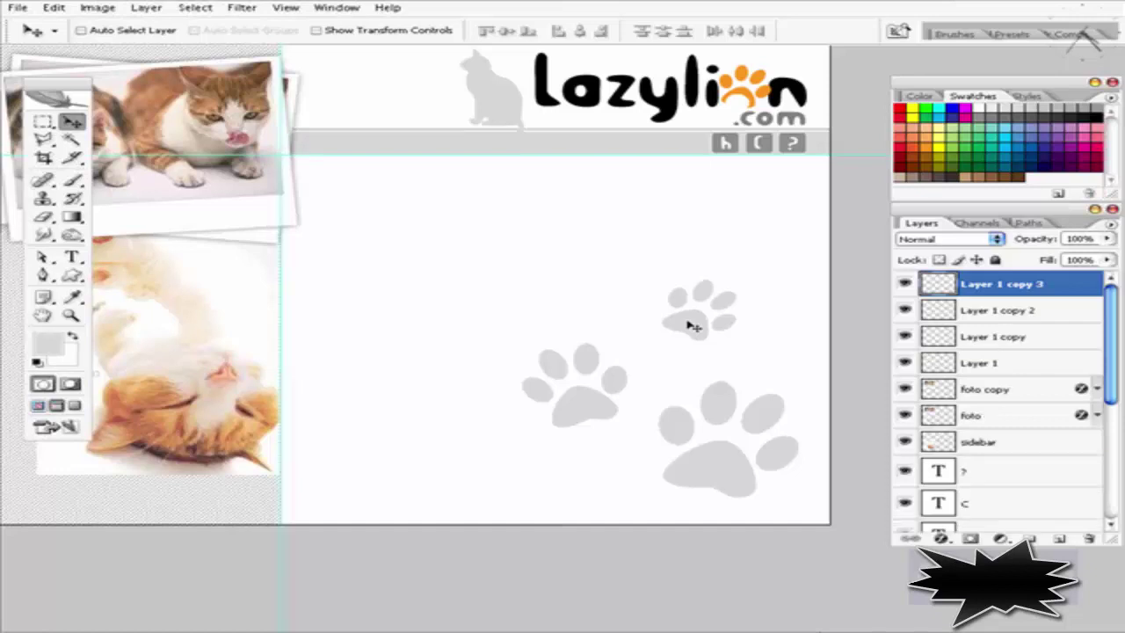
Rotate the last paw print about -60°
key("ctrl+t")
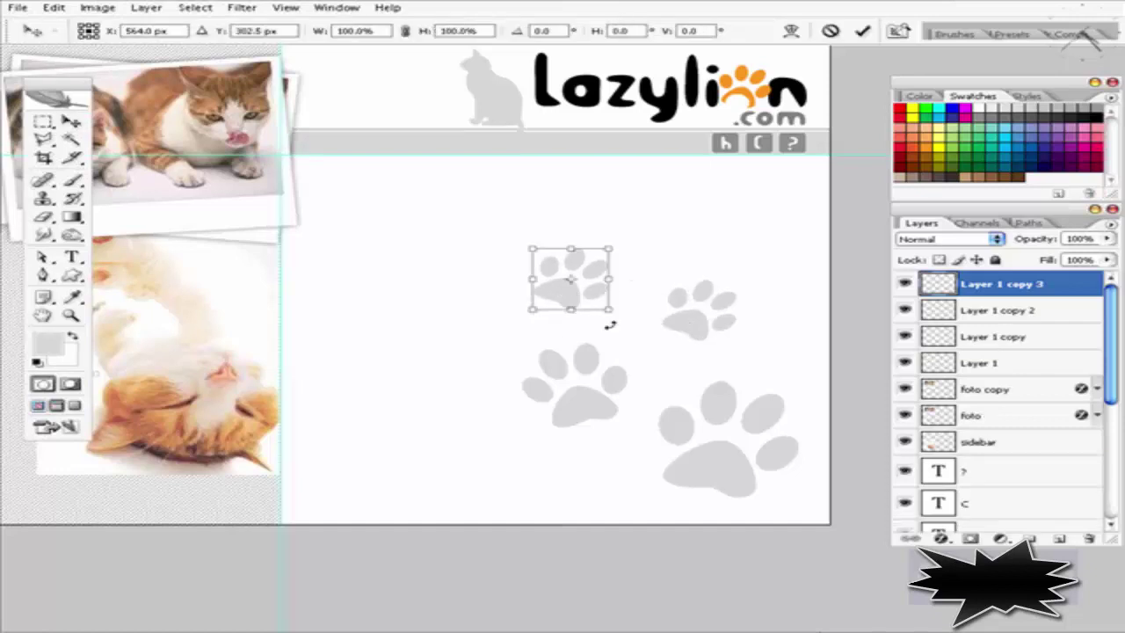
left_click_drag(607, 322, 591, 323)
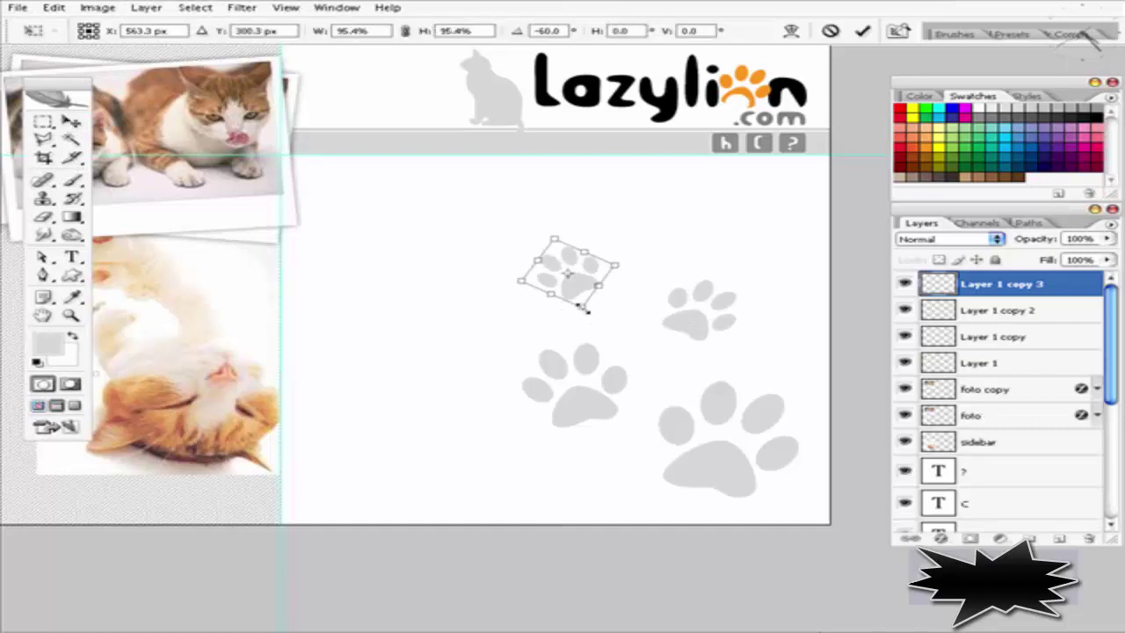
key("Return")
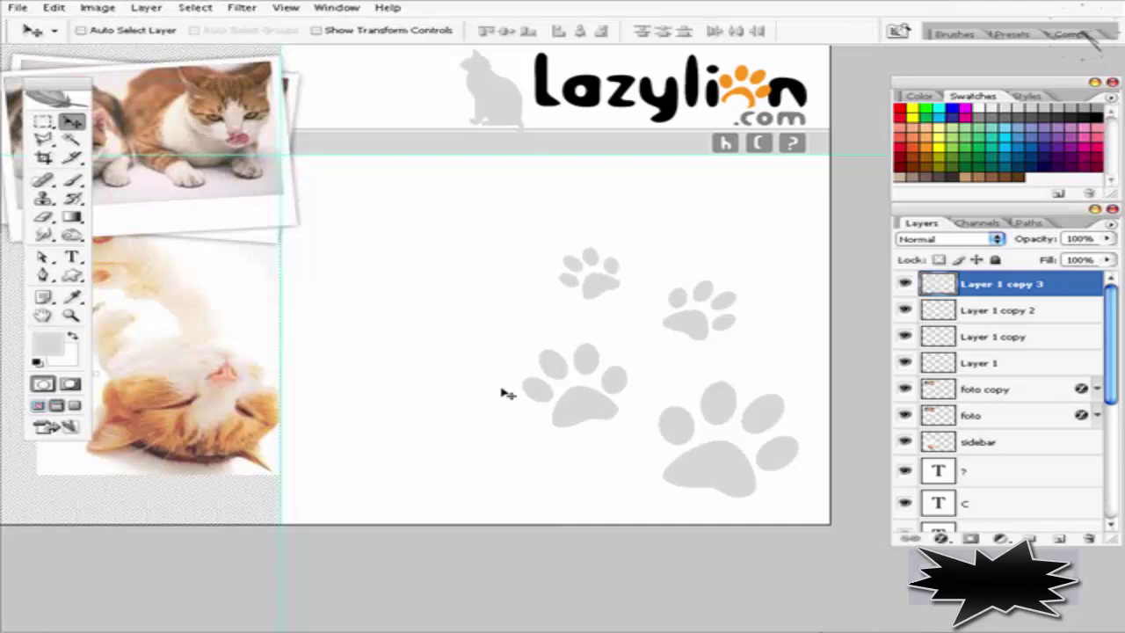
Draw a slice around the paw prints and refine its top, left and right edges
left_click(72, 157)
mouse_move(509, 204)
left_mouse_down()
mouse_move(557, 447)
mouse_move(799, 498)
mouse_move(814, 523)
left_mouse_up()
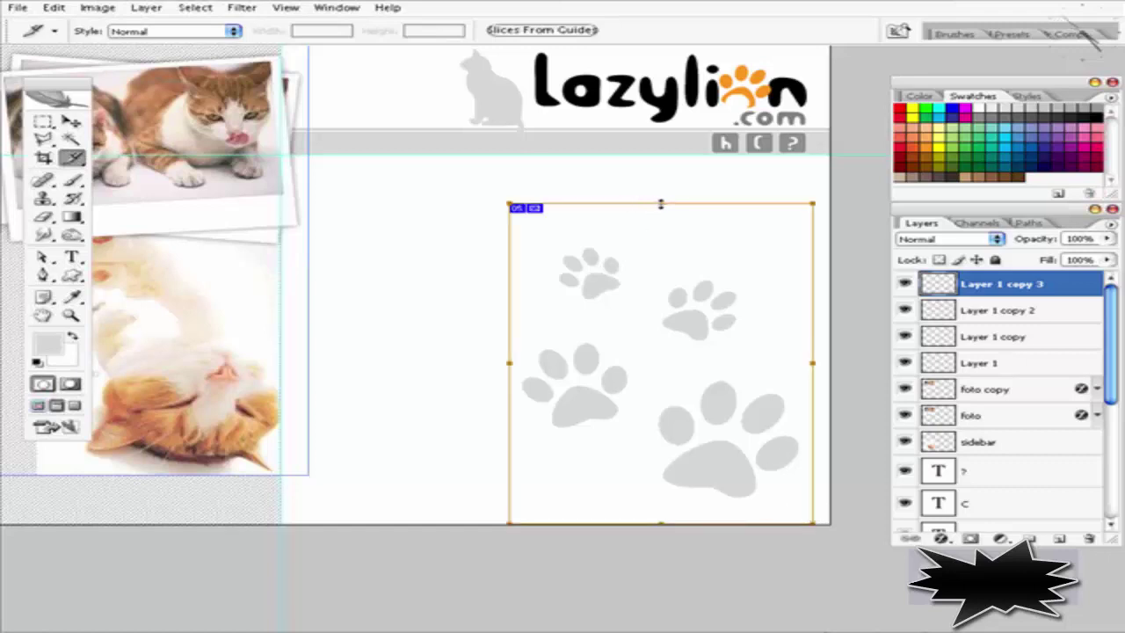
left_click_drag(661, 203, 660, 229)
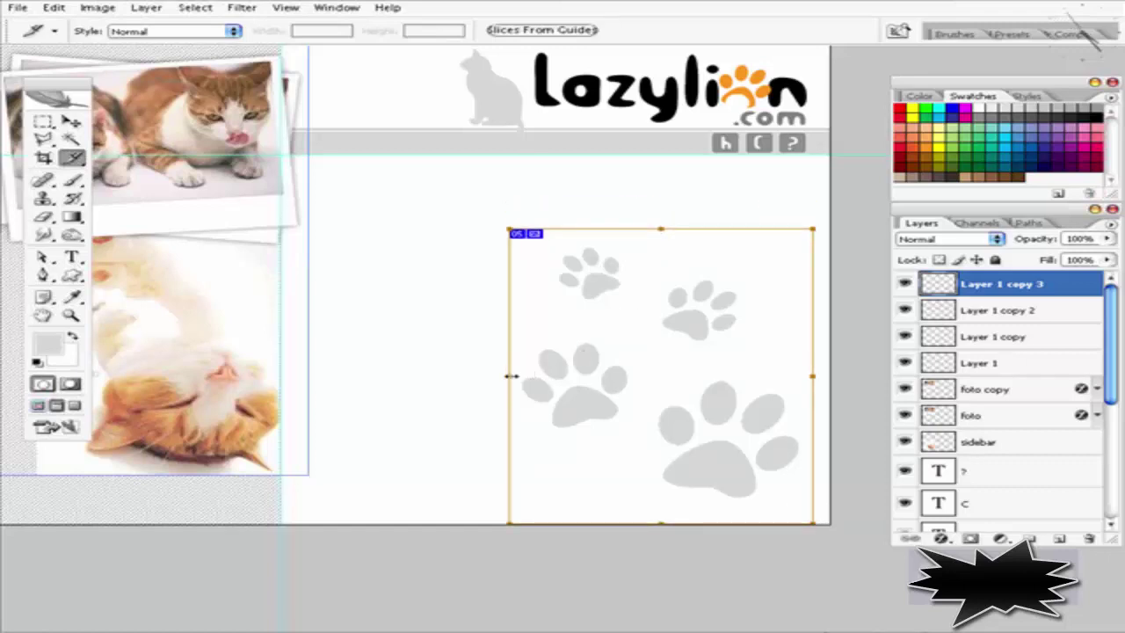
left_click_drag(507, 377, 514, 377)
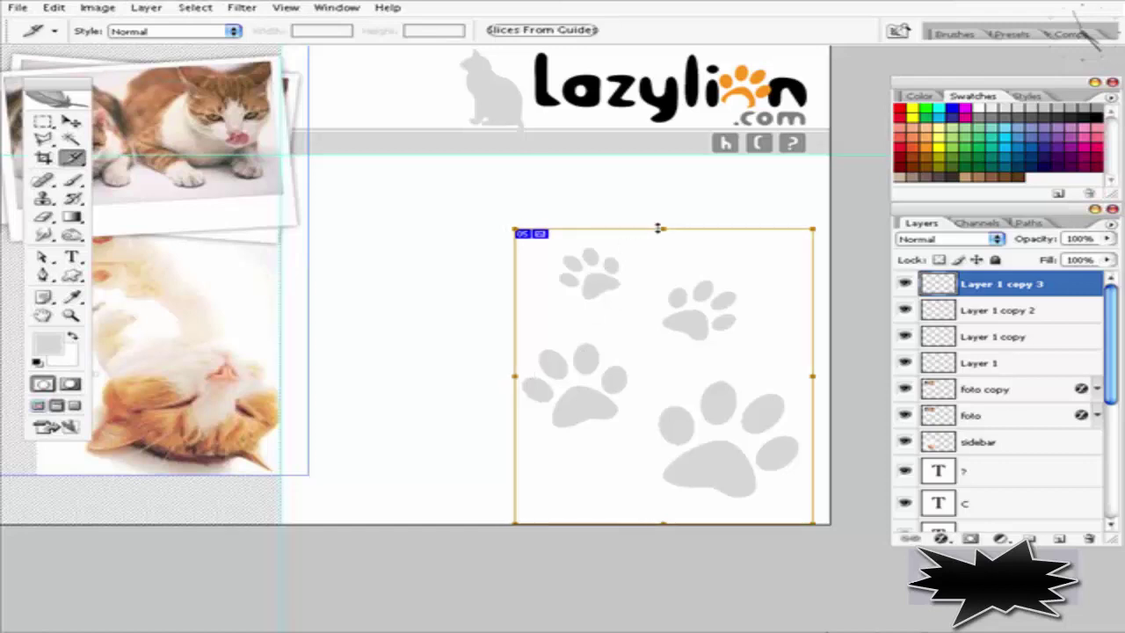
left_click_drag(659, 230, 660, 242)
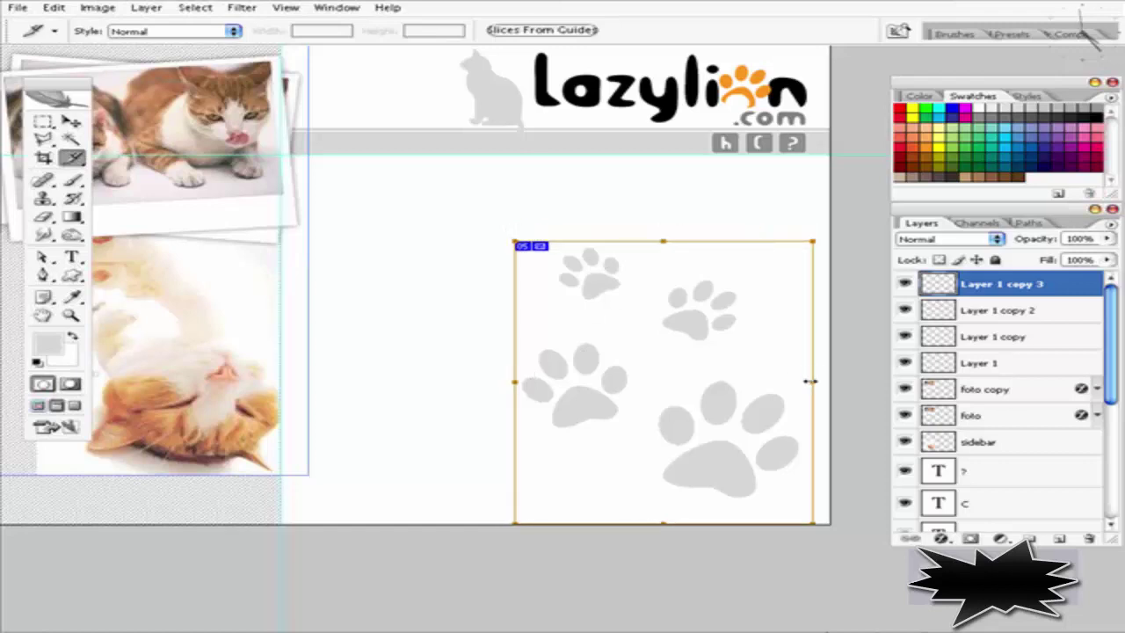
left_click_drag(809, 381, 814, 380)
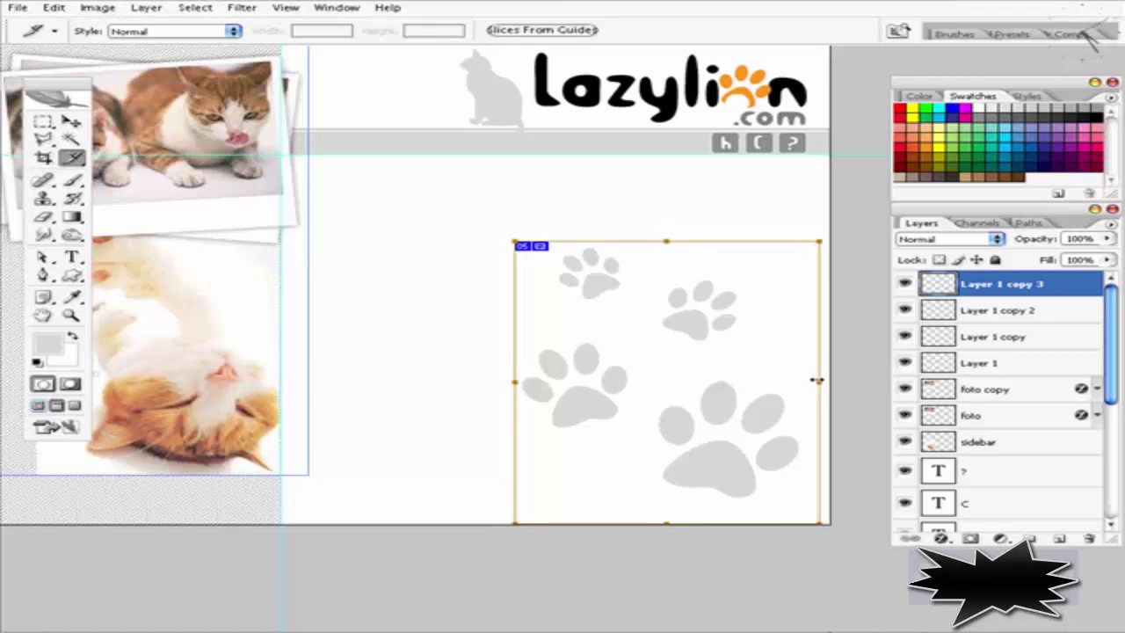
left_click_drag(814, 380, 817, 381)
Save the paw slice for the web as GIF 'bg_right' in Latihan_bab3
left_click(18, 7)
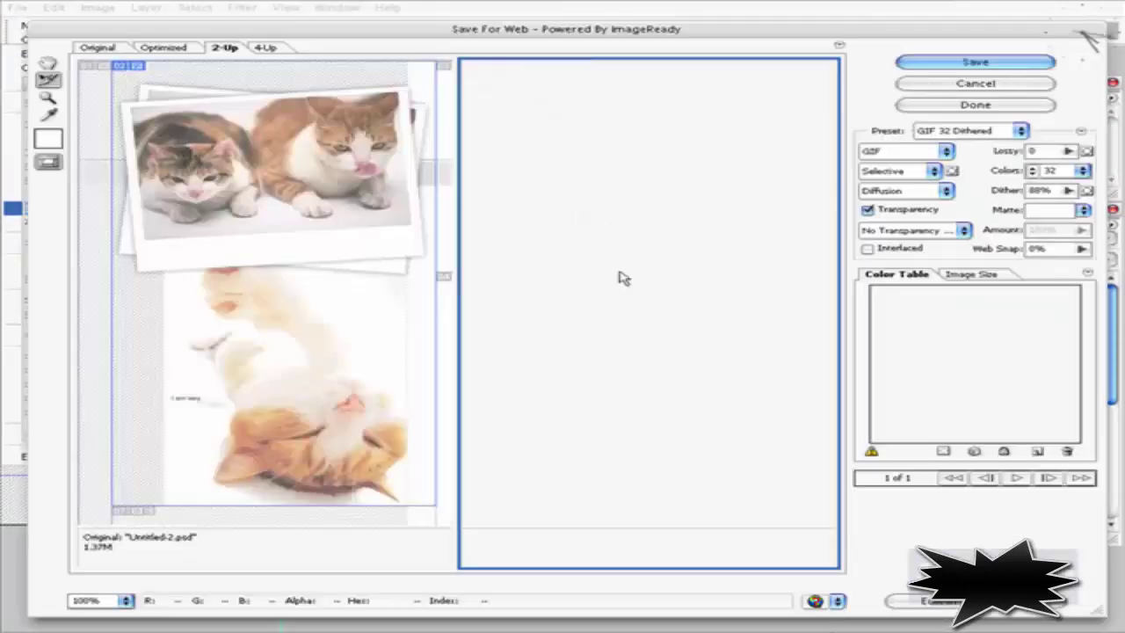
mouse_move(677, 414)
left_mouse_down()
mouse_move(549, 335)
mouse_move(421, 332)
left_mouse_up()
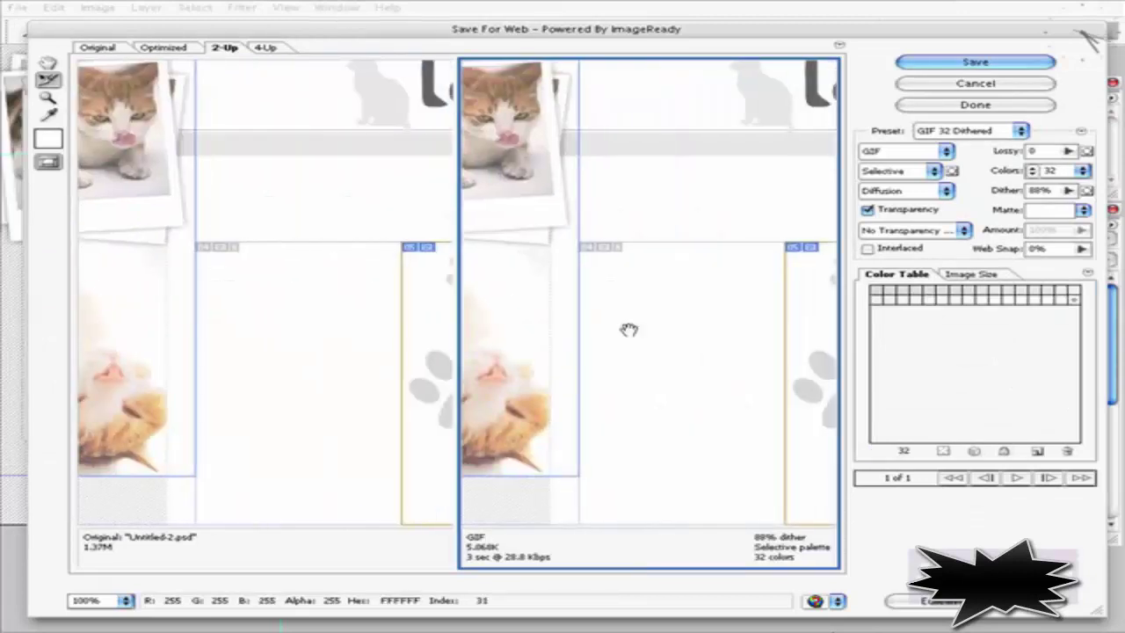
left_click_drag(627, 329, 518, 329)
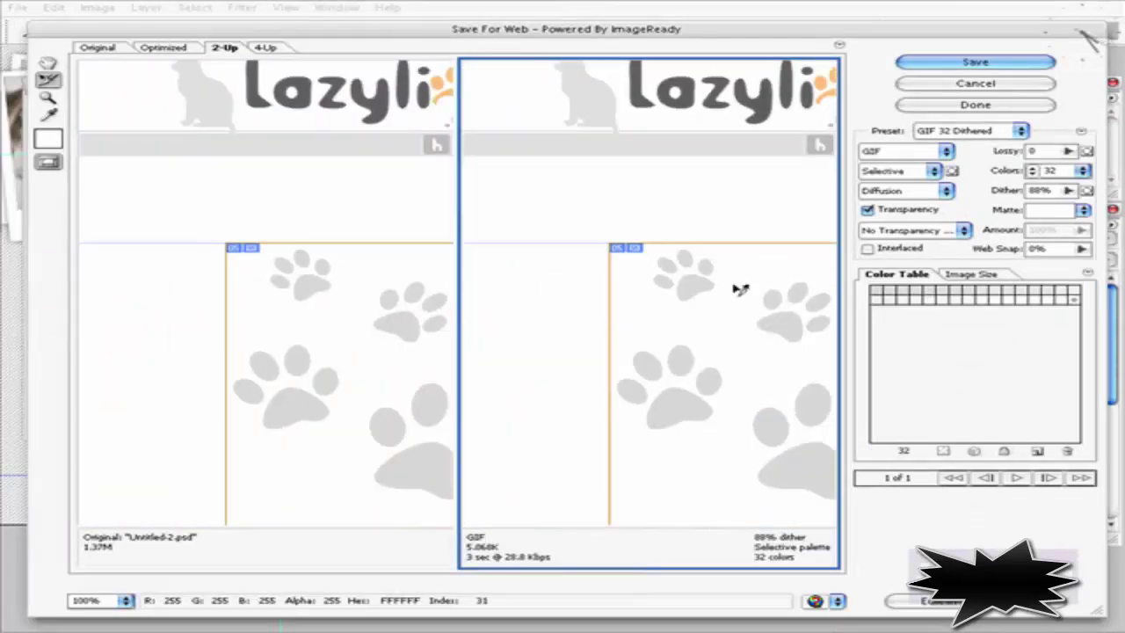
left_click(1010, 66)
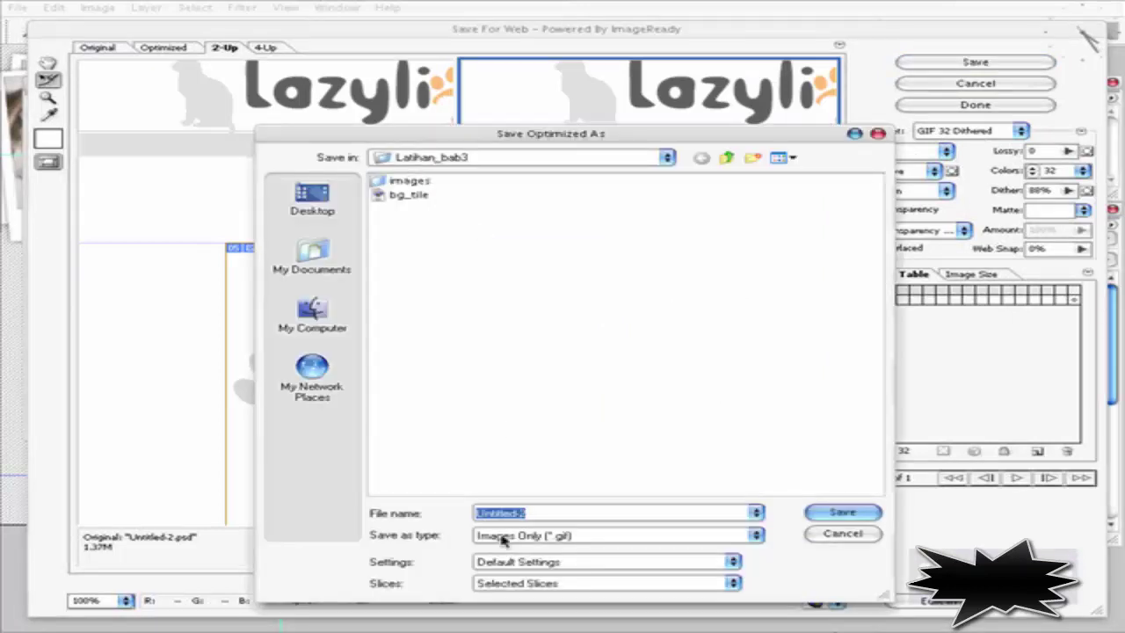
left_click(536, 513)
left_click_drag(511, 514, 444, 522)
type("bg_right")
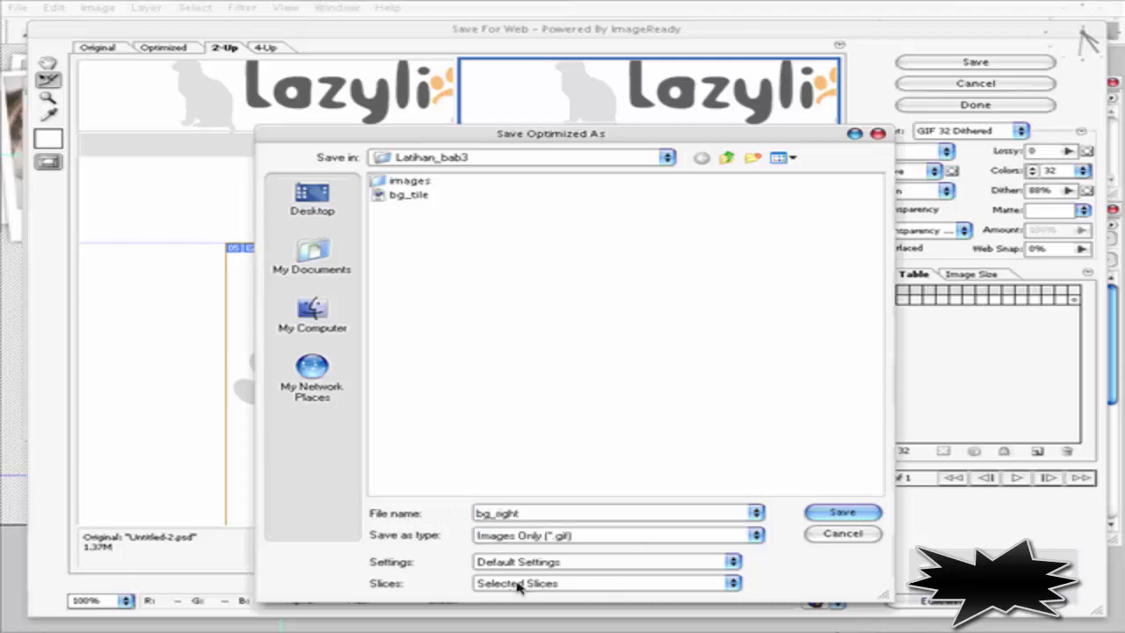
left_click(837, 513)
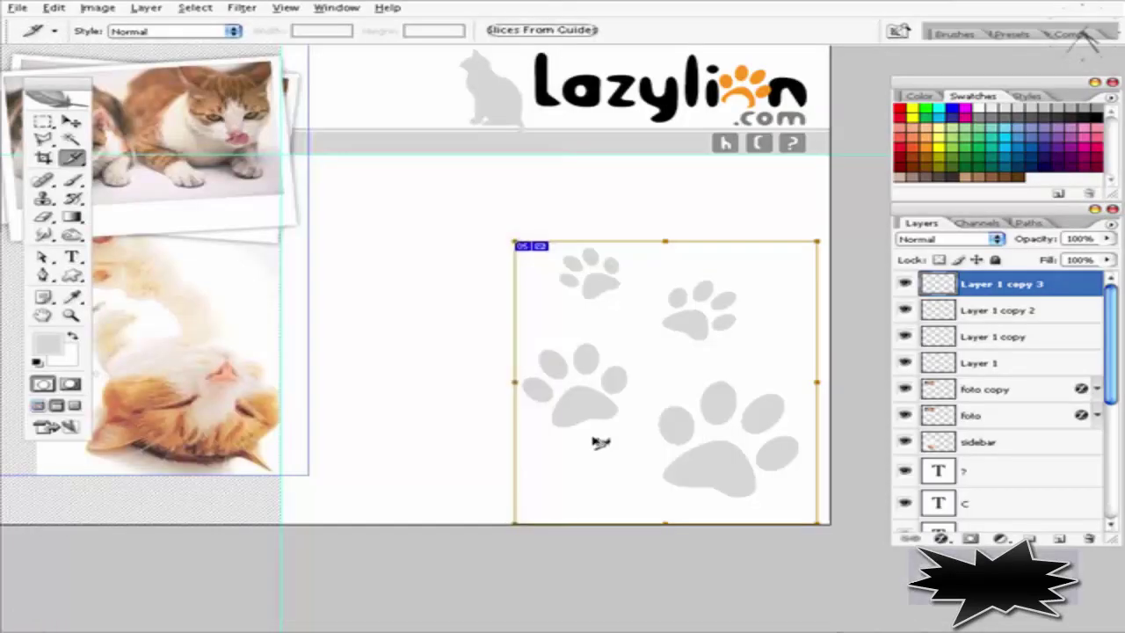
Set images/bg_right_05.gif as the #right rule's background image
key("alt+Tab")
key("alt+Tab")
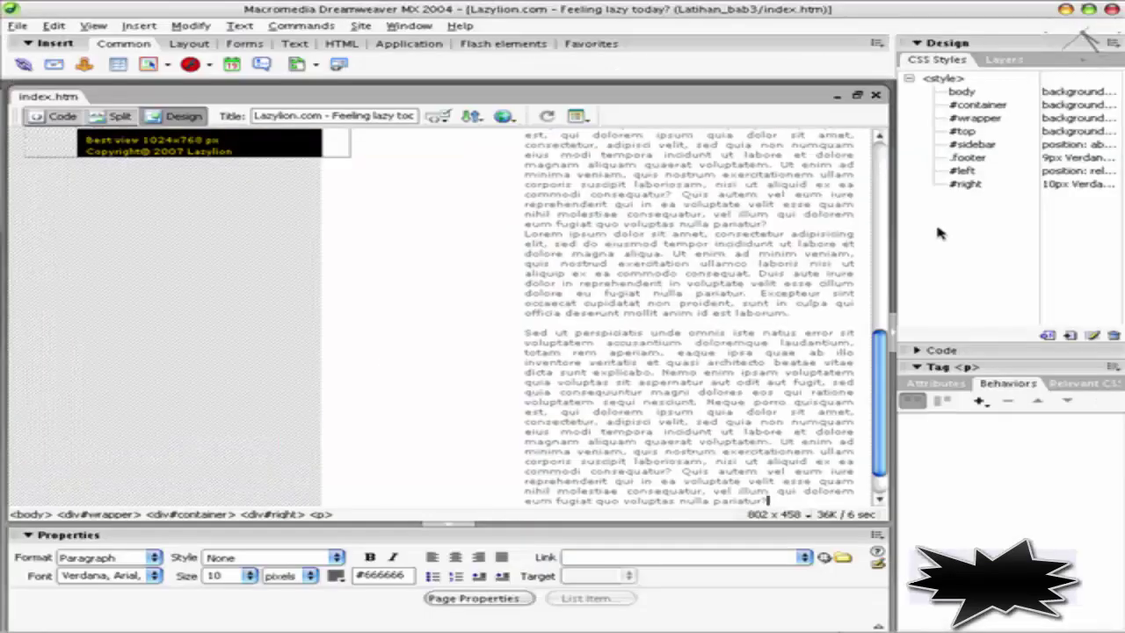
left_click(964, 184)
left_click(1092, 337)
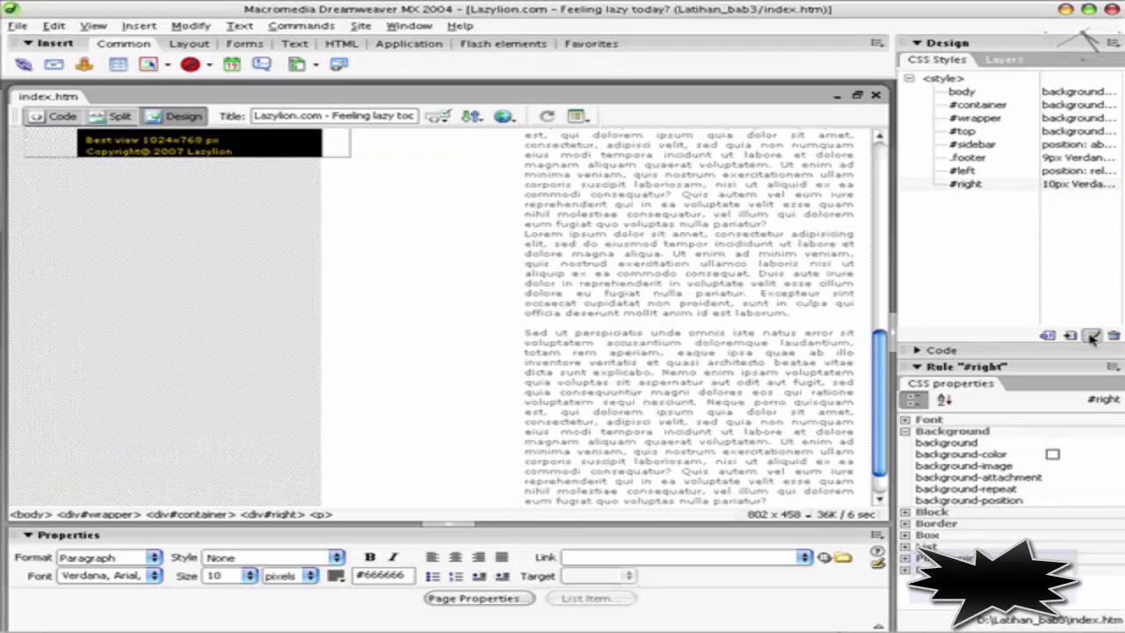
left_click(315, 218)
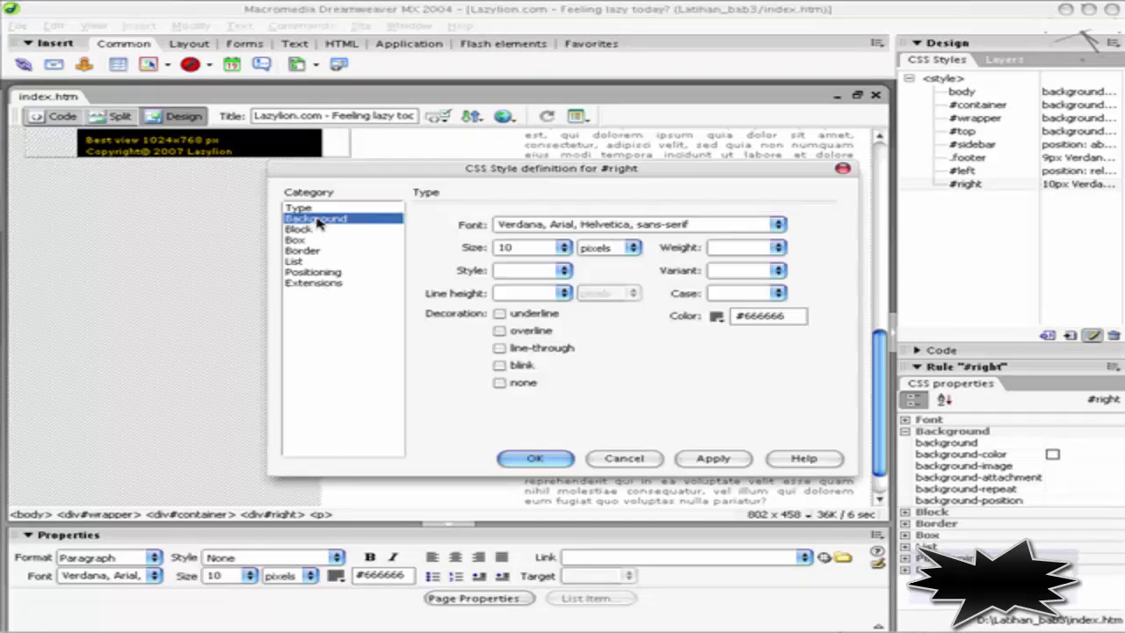
left_click_drag(595, 170, 556, 171)
left_click(719, 255)
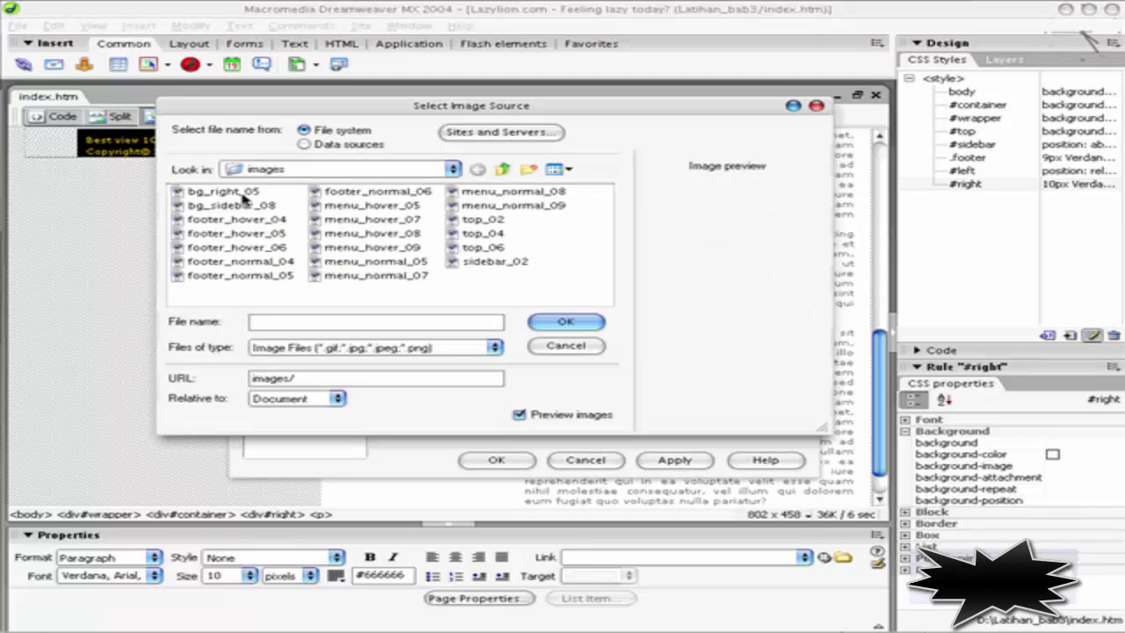
left_click(241, 192)
left_click(565, 322)
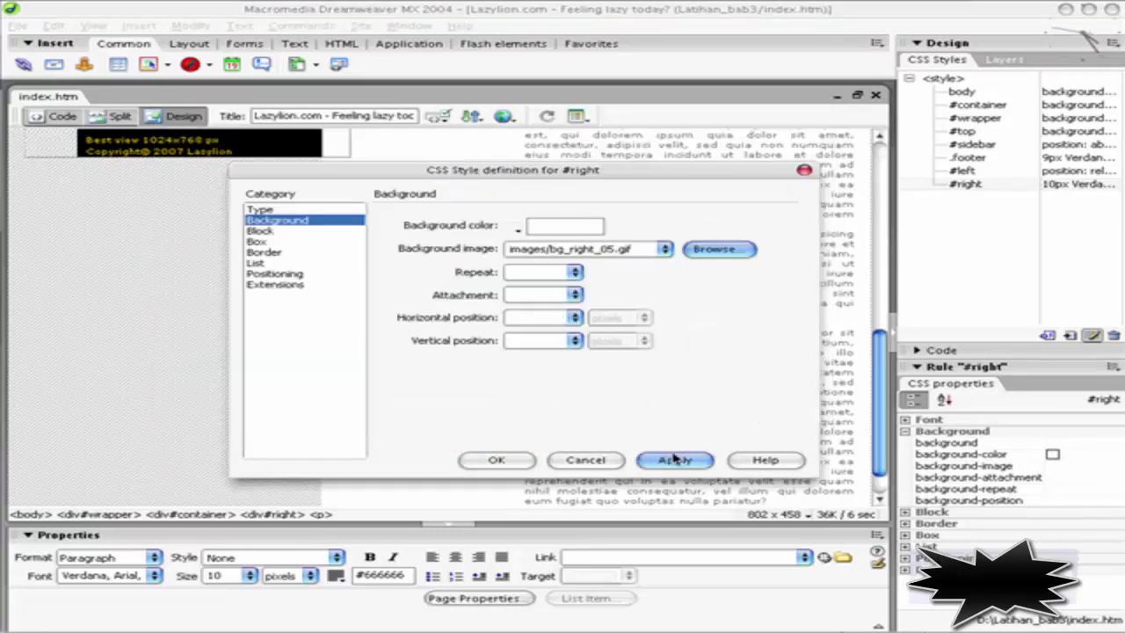
left_click(675, 459)
mouse_move(670, 182)
left_mouse_down()
mouse_move(345, 183)
mouse_move(606, 182)
left_mouse_up()
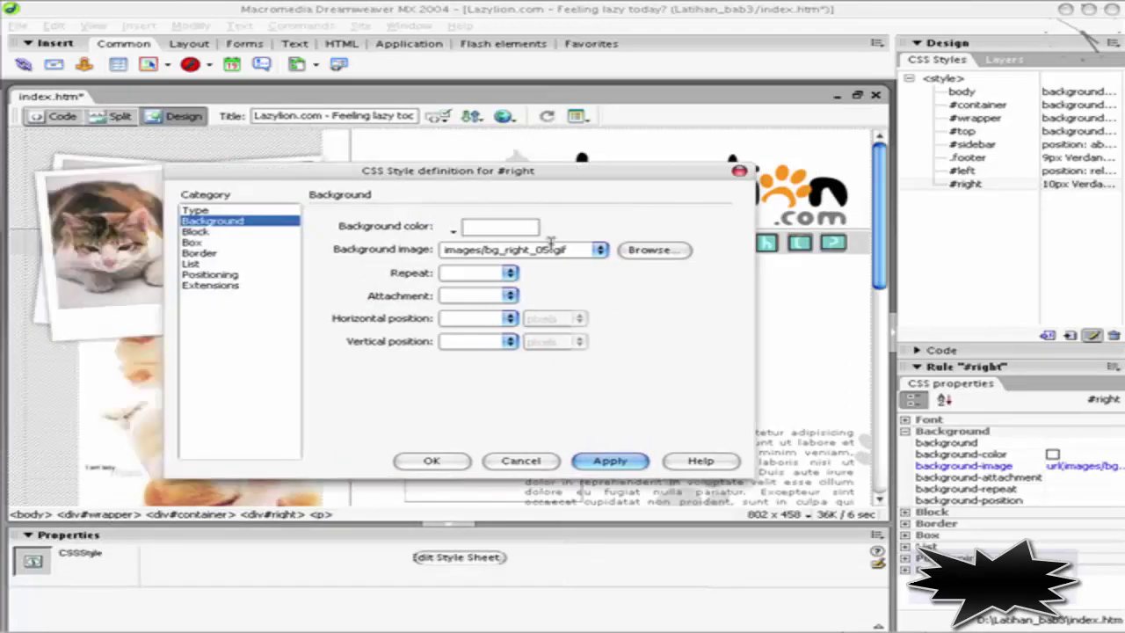
Position the #right background as no-repeat, centre horizontally, bottom vertically, and apply
left_click(511, 275)
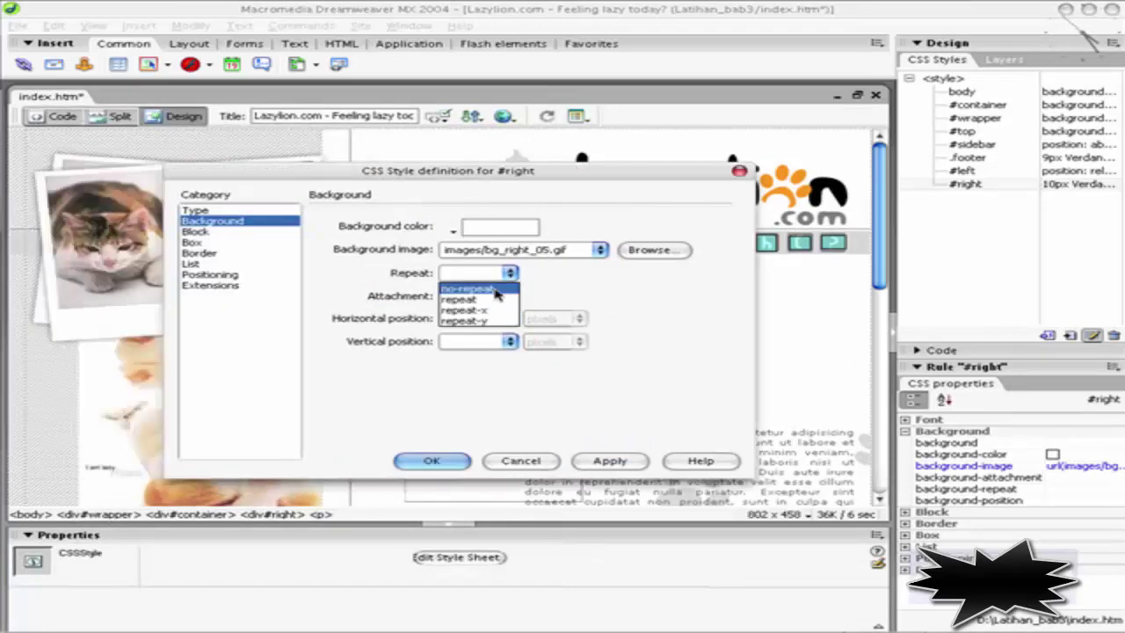
left_click(492, 290)
left_click(509, 319)
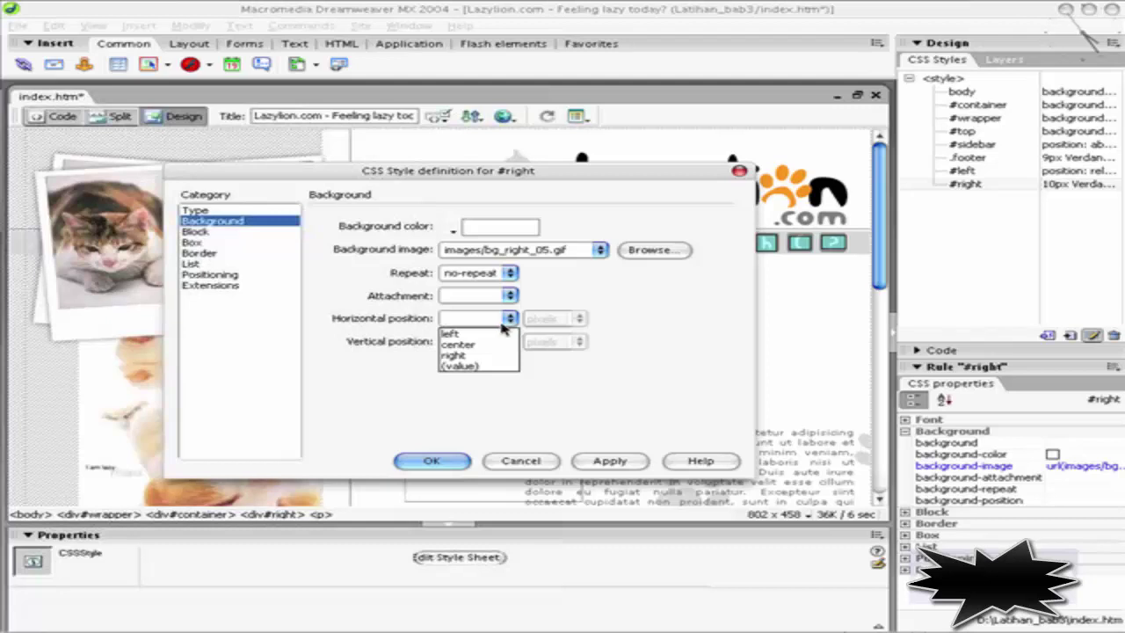
key("Up")
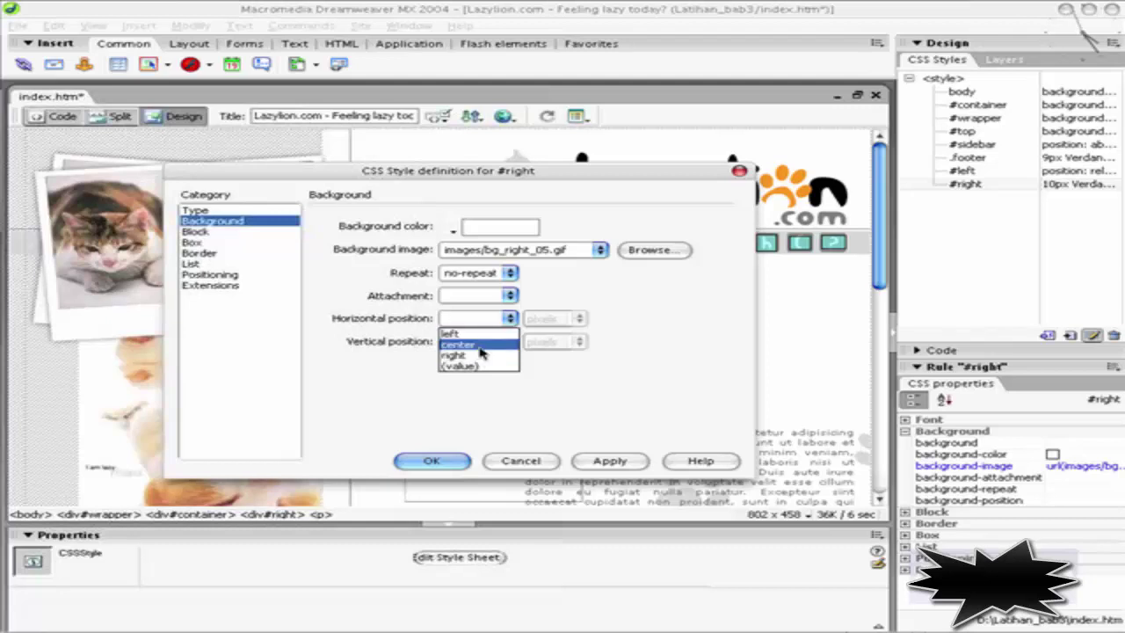
left_click(475, 345)
left_click(510, 342)
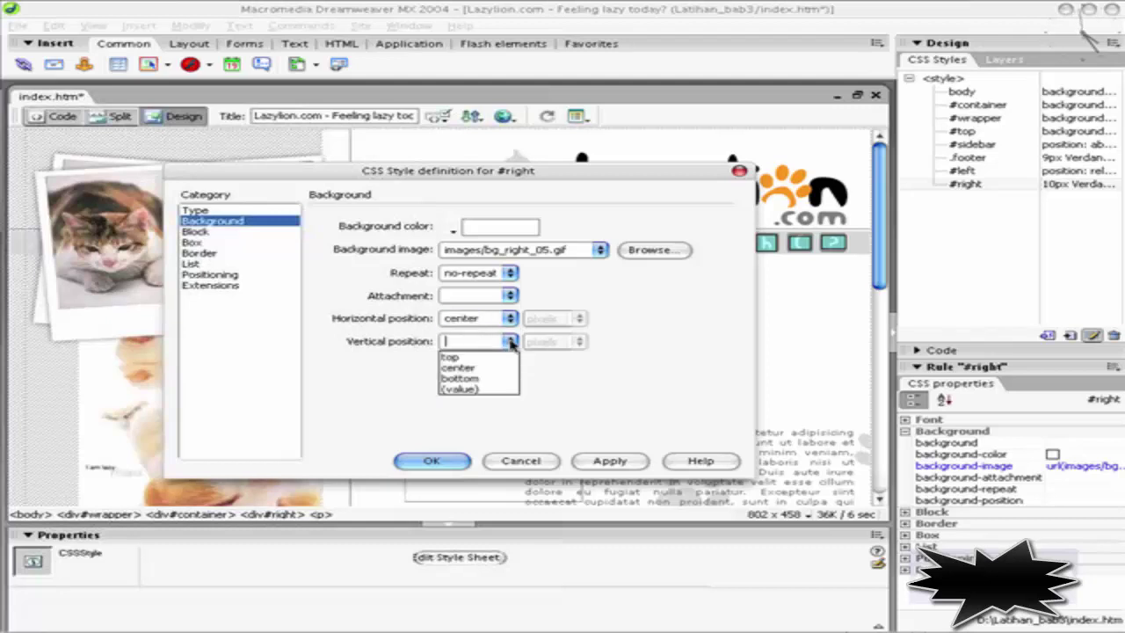
left_click(509, 320)
left_click(510, 319)
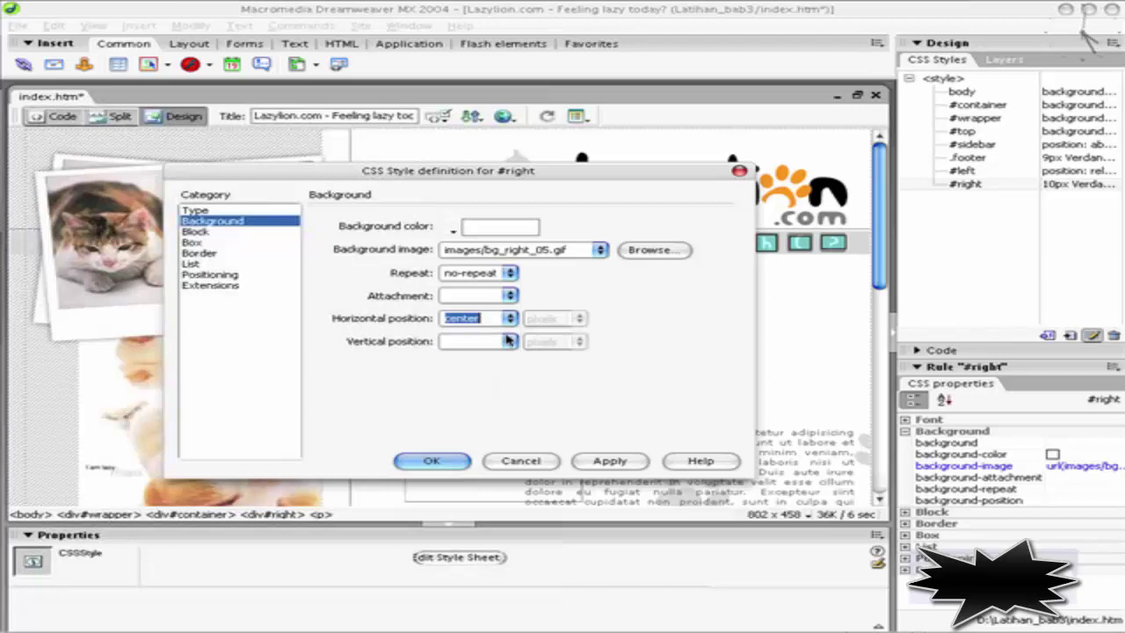
left_click(509, 342)
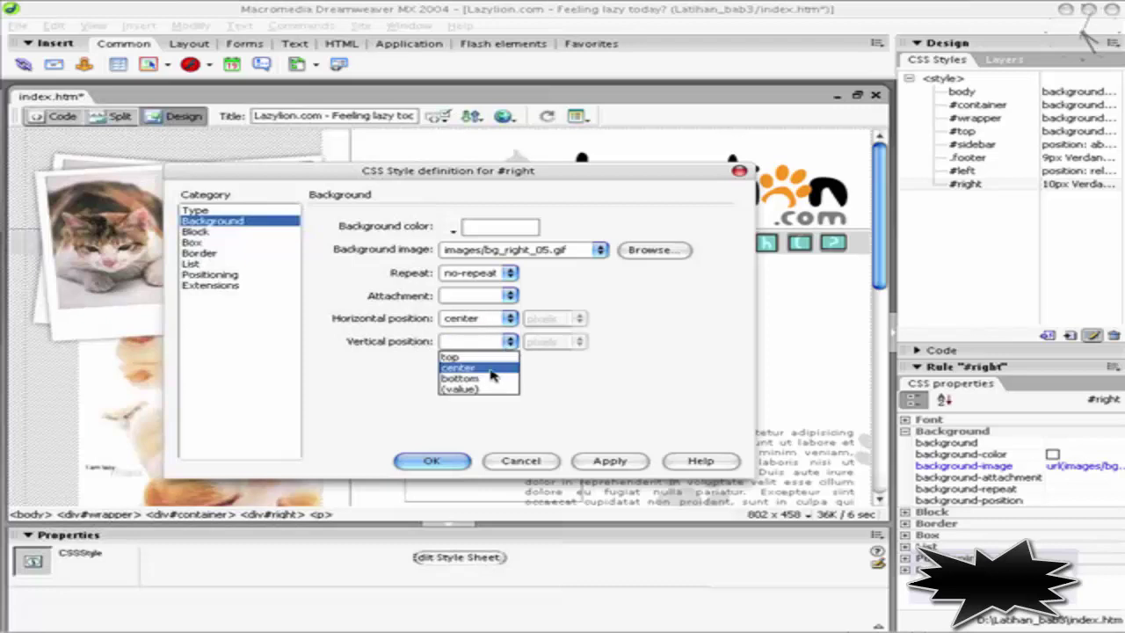
left_click(488, 379)
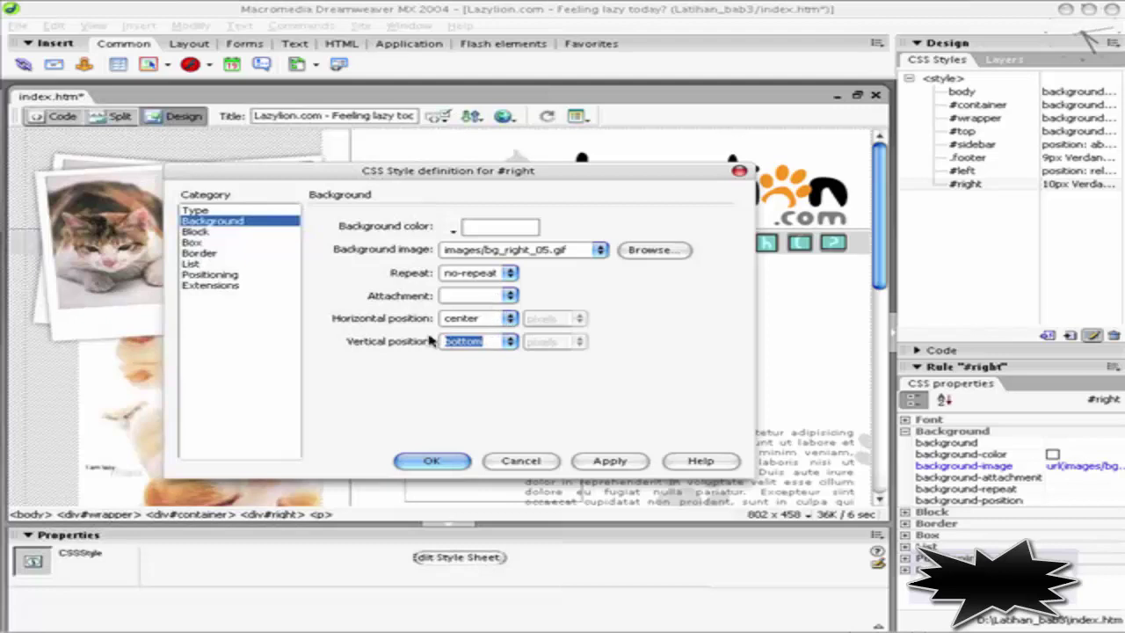
left_click(638, 463)
left_click(432, 461)
scroll(657, 392, "down", 5)
scroll(657, 393, "down", 3)
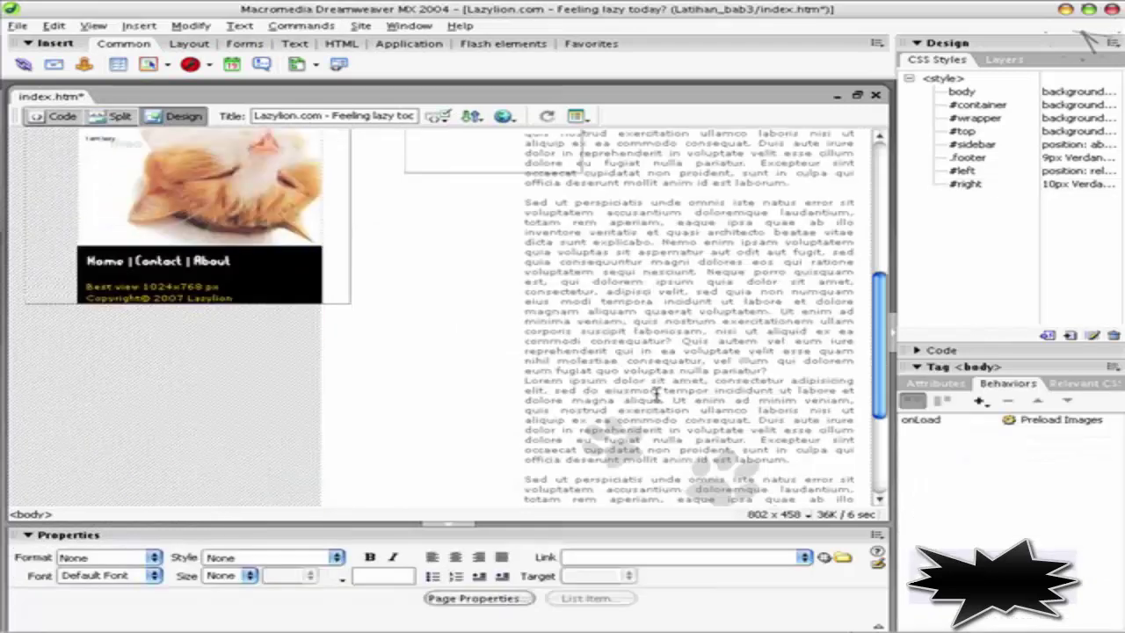
scroll(657, 393, "down", 3)
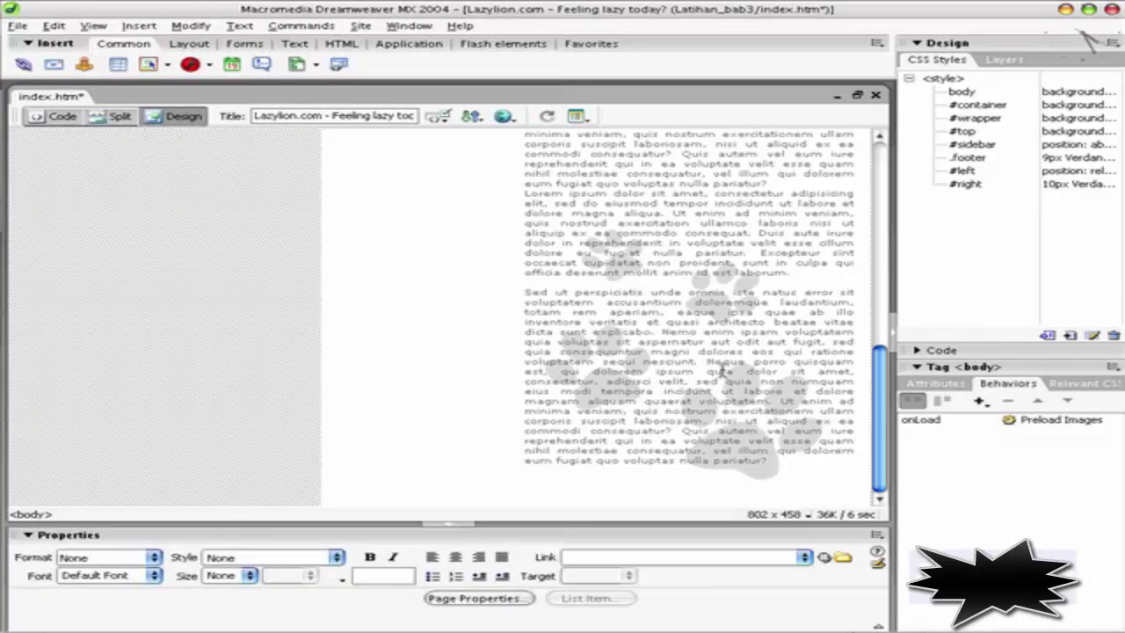
Save and preview the page in Internet Explorer, checking the paw background, then close it
key("ctrl+s")
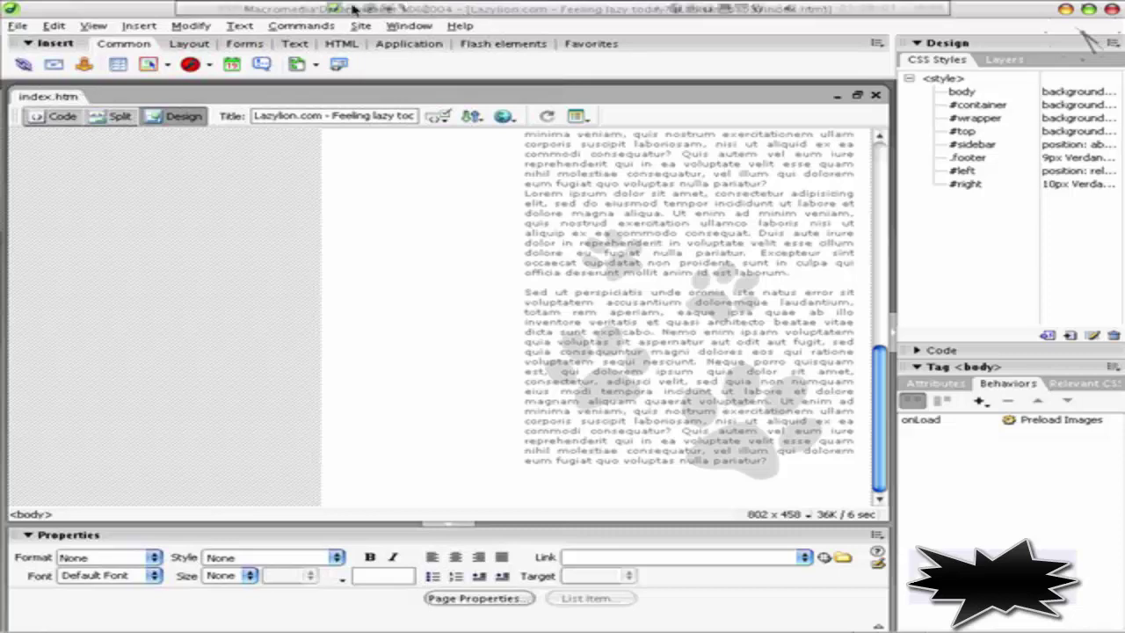
scroll(894, 281, "down", 3)
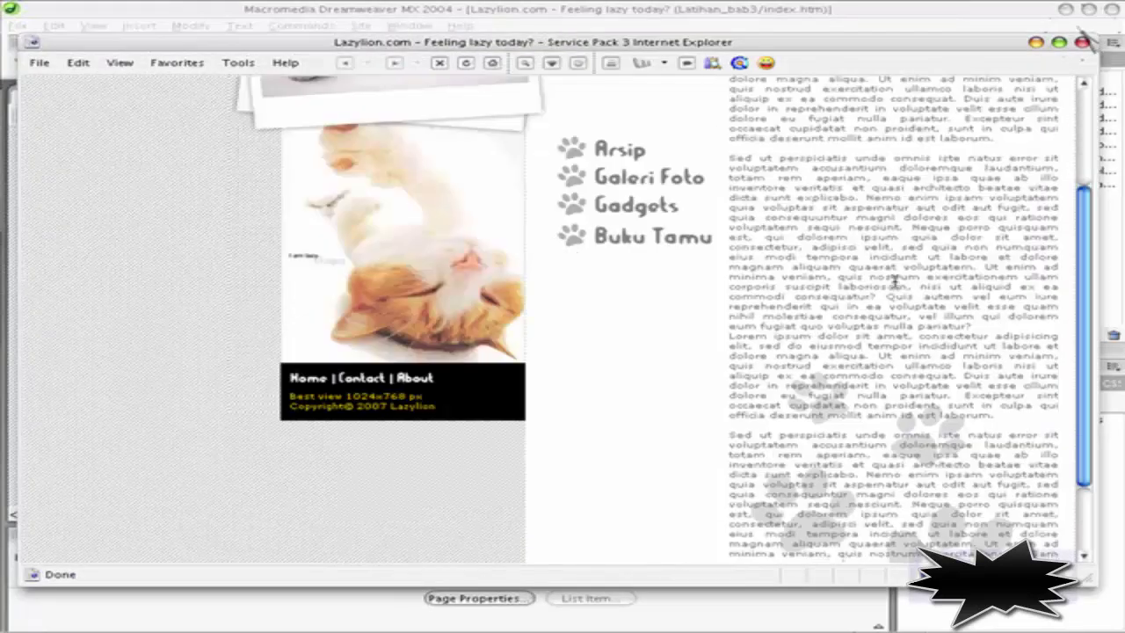
scroll(894, 282, "down", 3)
scroll(894, 277, "up", 2)
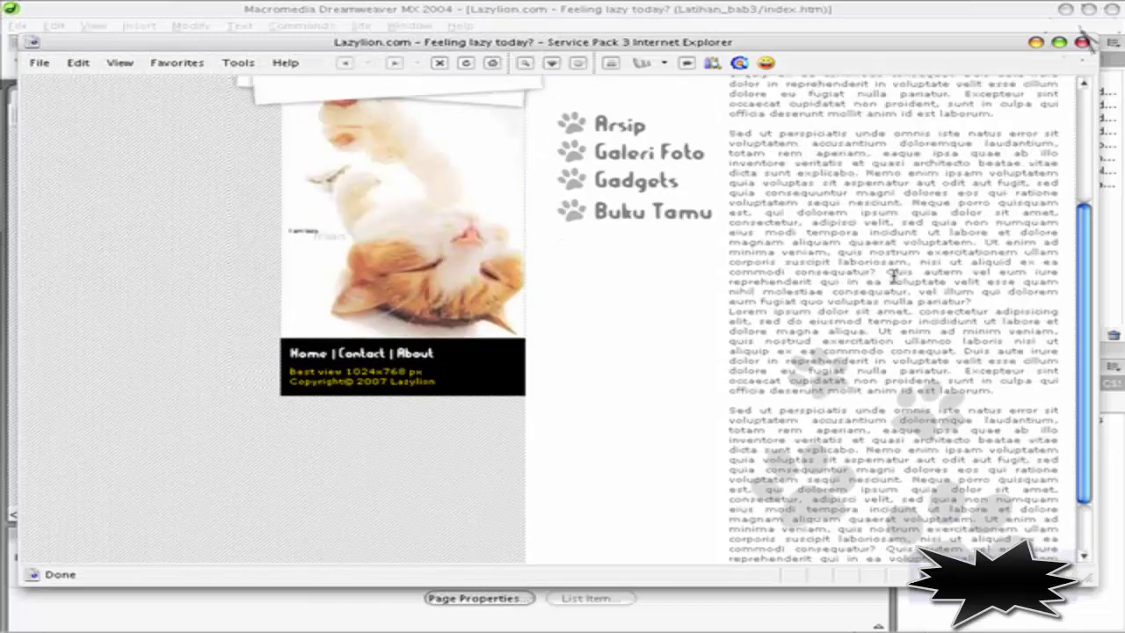
scroll(894, 277, "up", 4)
scroll(895, 278, "down", 6)
scroll(894, 277, "up", 5)
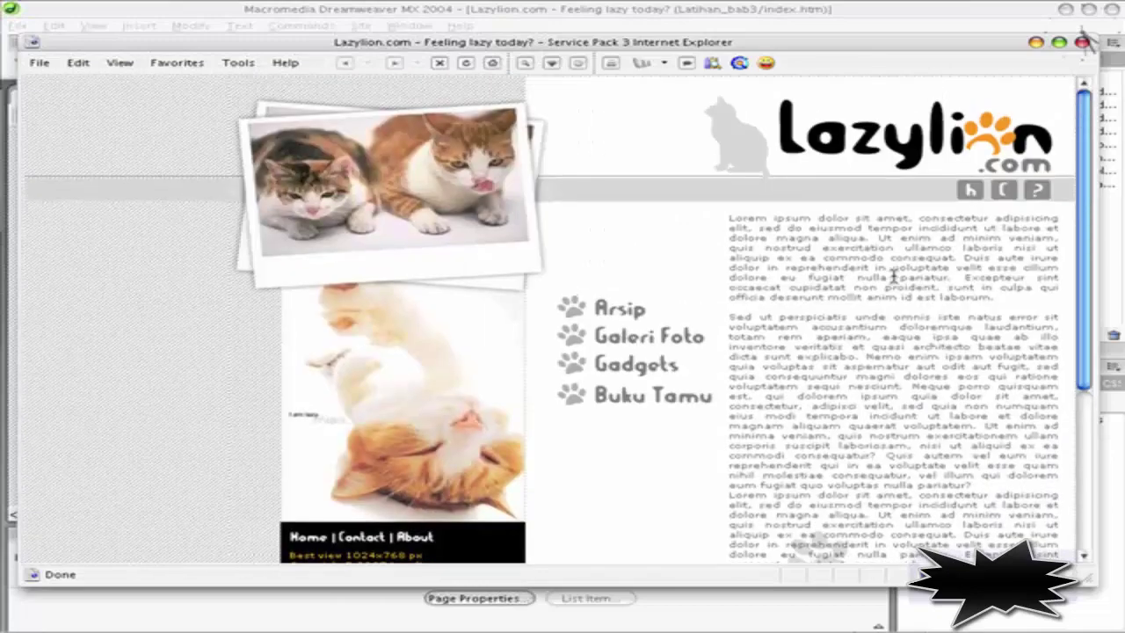
scroll(895, 278, "down", 5)
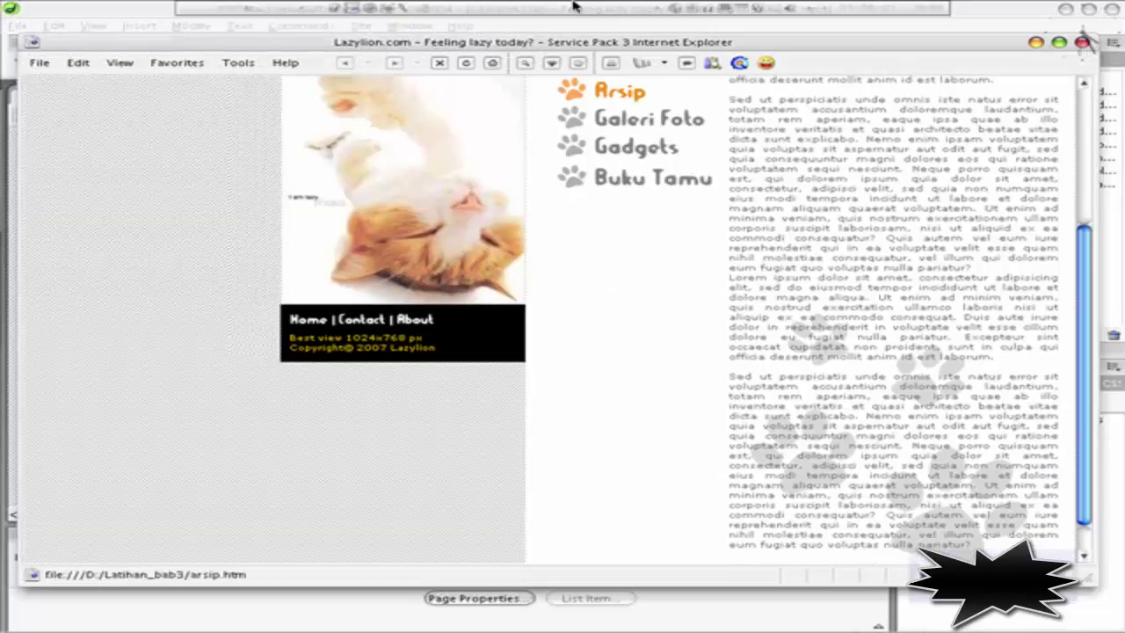
left_click(329, 11)
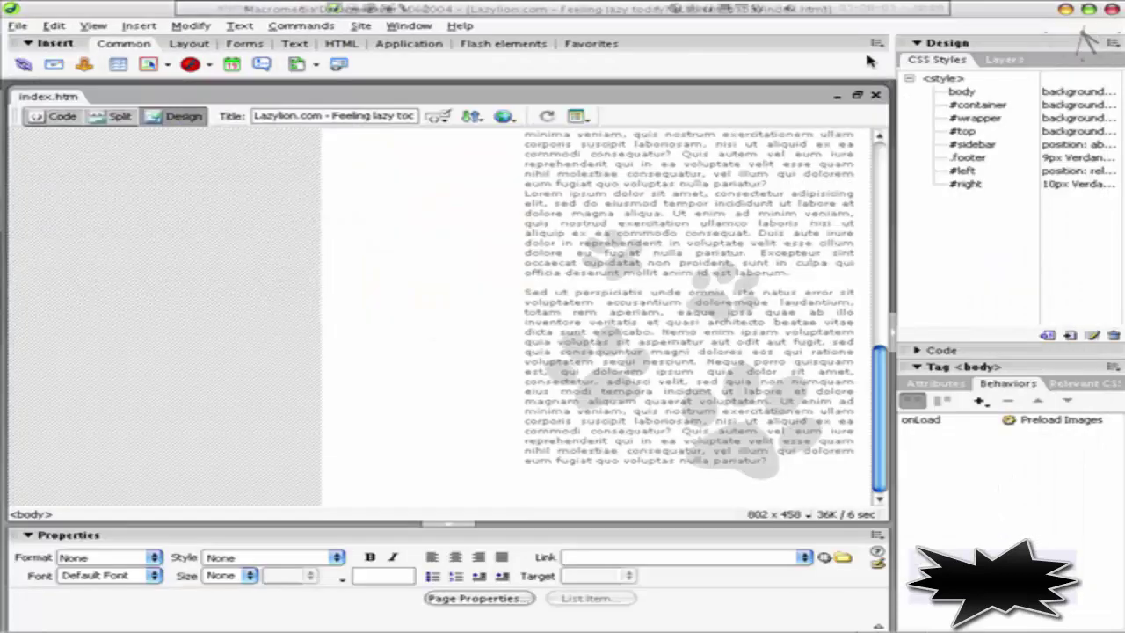
Change the #right rule's text colour from #666666 to #333333 in its Type settings
left_click(965, 184)
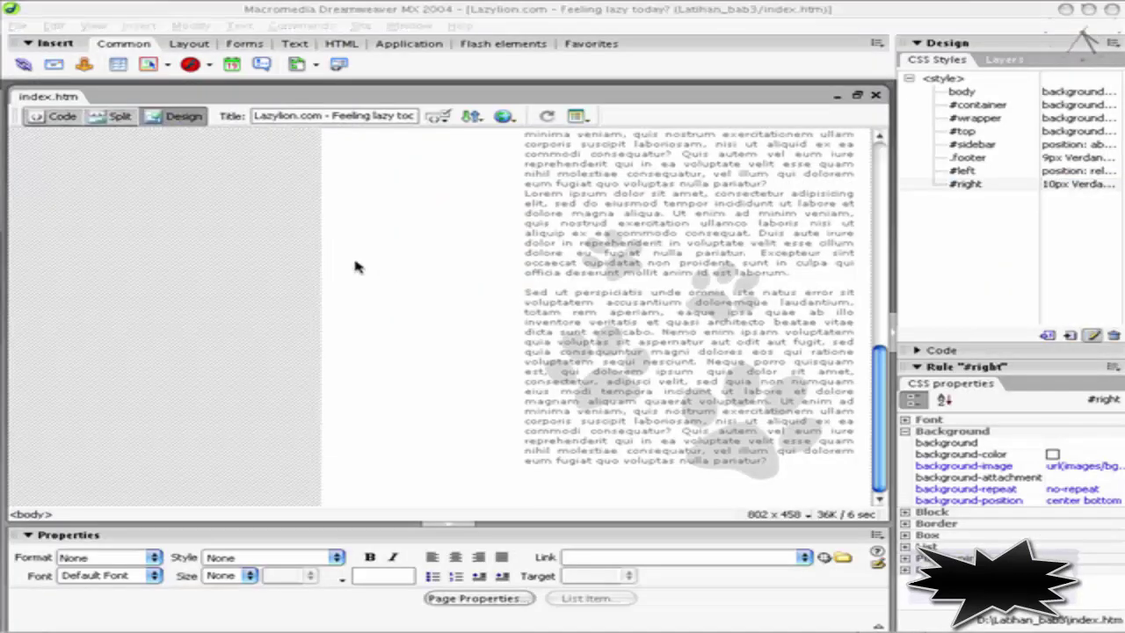
left_click(718, 316)
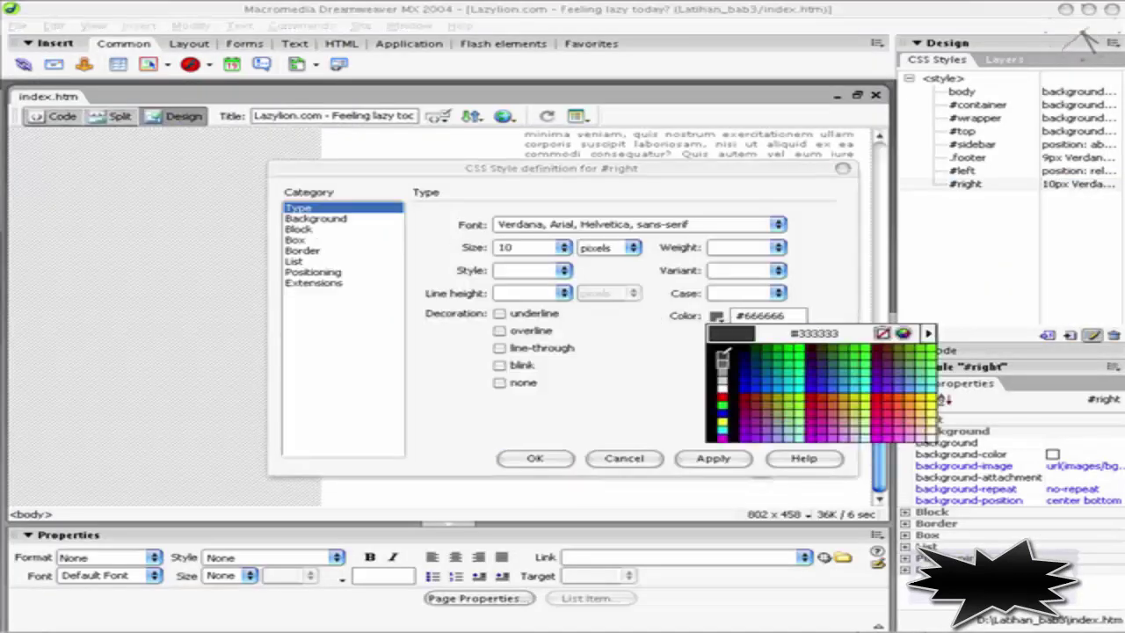
left_click(722, 350)
left_click(712, 458)
left_click(536, 458)
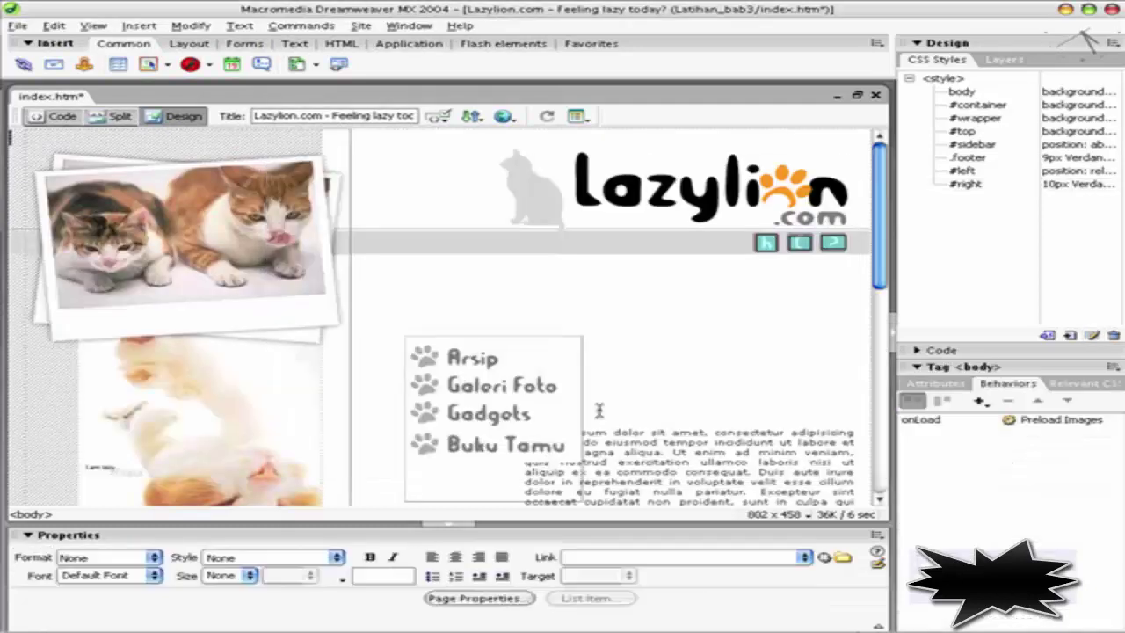
scroll(439, 316, "down", 4)
Preview the page in Internet Explorer and reload the latest version in Firefox
key("F12")
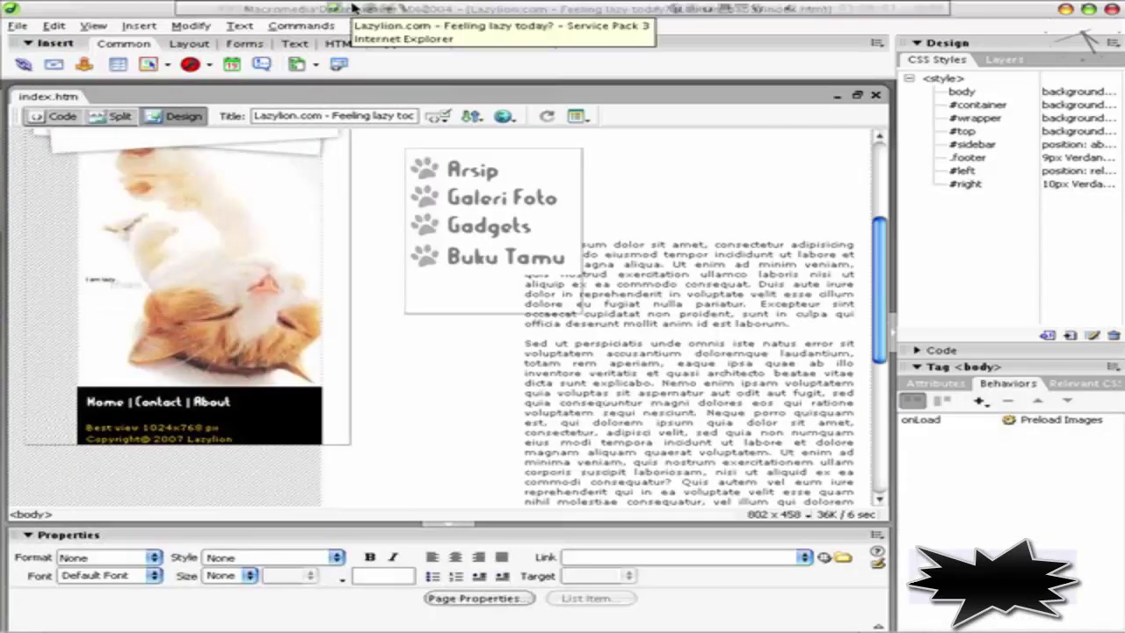
scroll(746, 211, "down", 1)
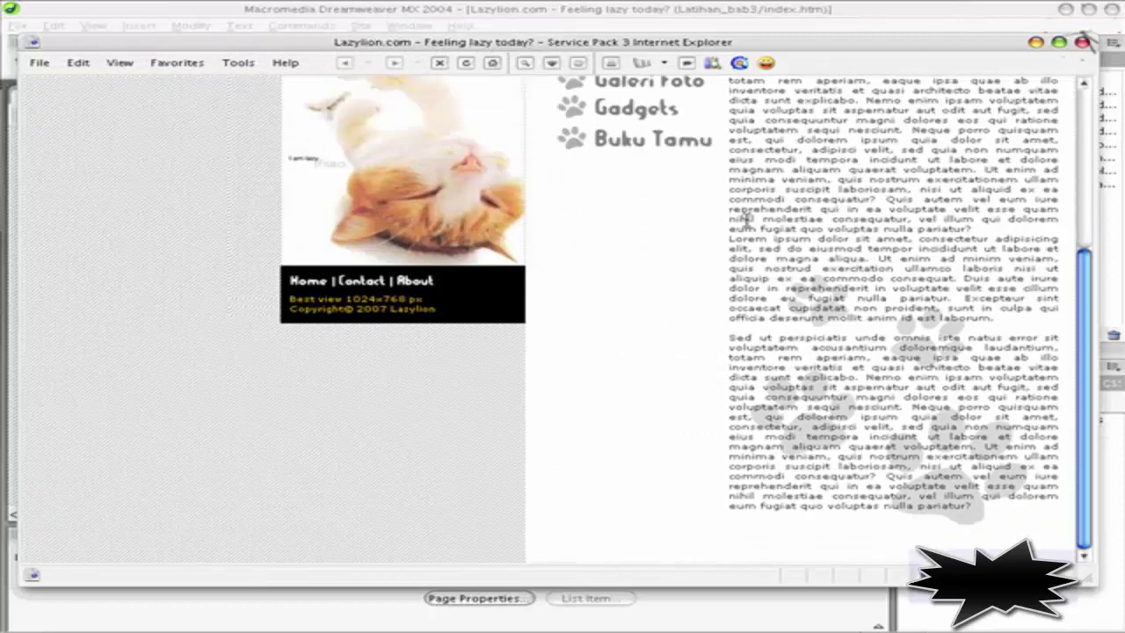
scroll(746, 219, "up", 4)
scroll(746, 218, "up", 2)
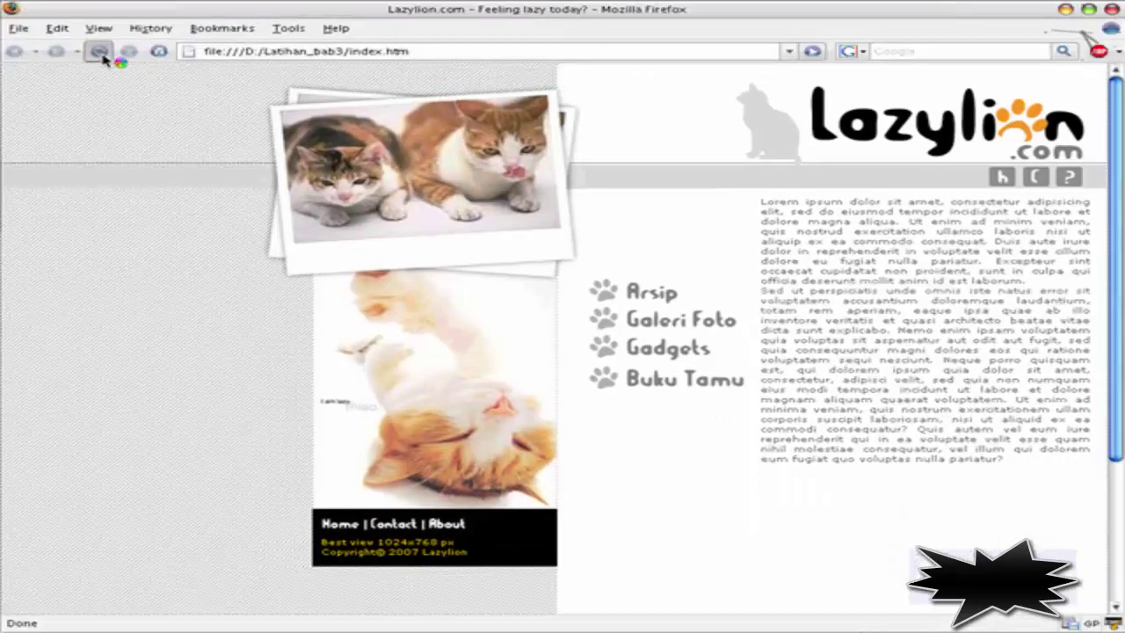
left_click(99, 50)
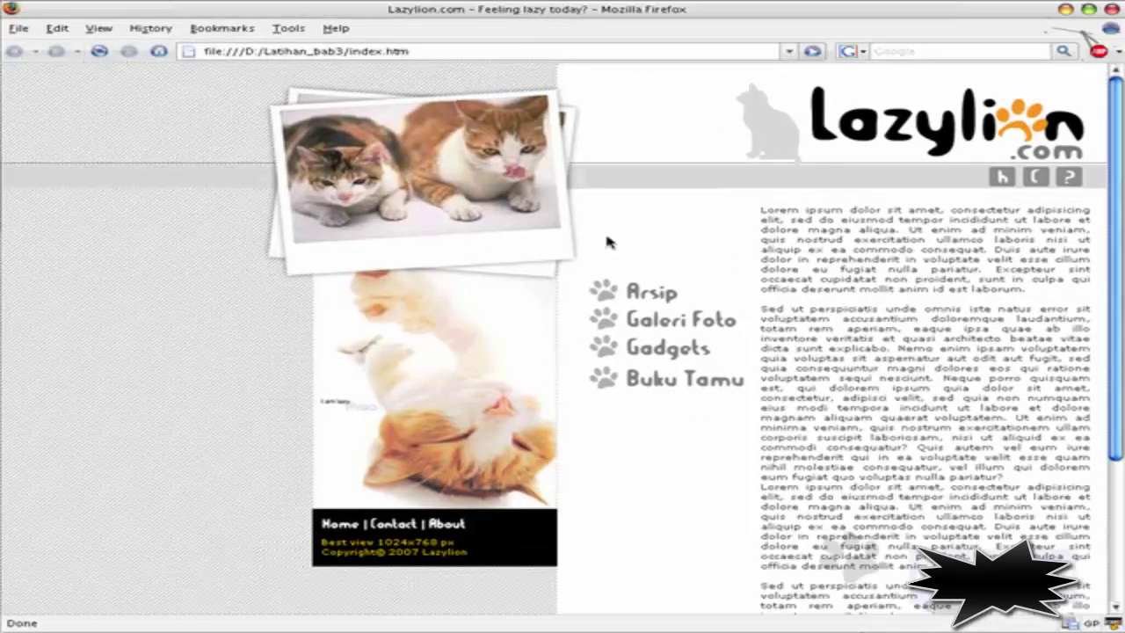
scroll(665, 322, "down", 2)
scroll(665, 322, "down", 2)
scroll(668, 319, "up", 3)
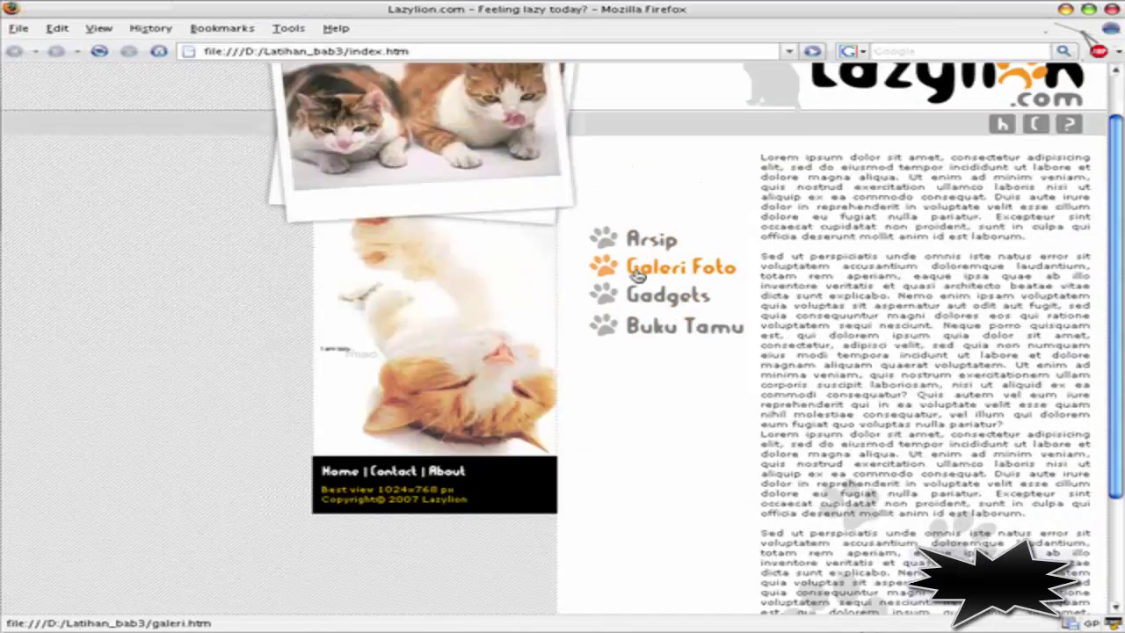
Scroll through the Internet Explorer preview to review the darker right-column text beside the paw menu
key("alt+Tab")
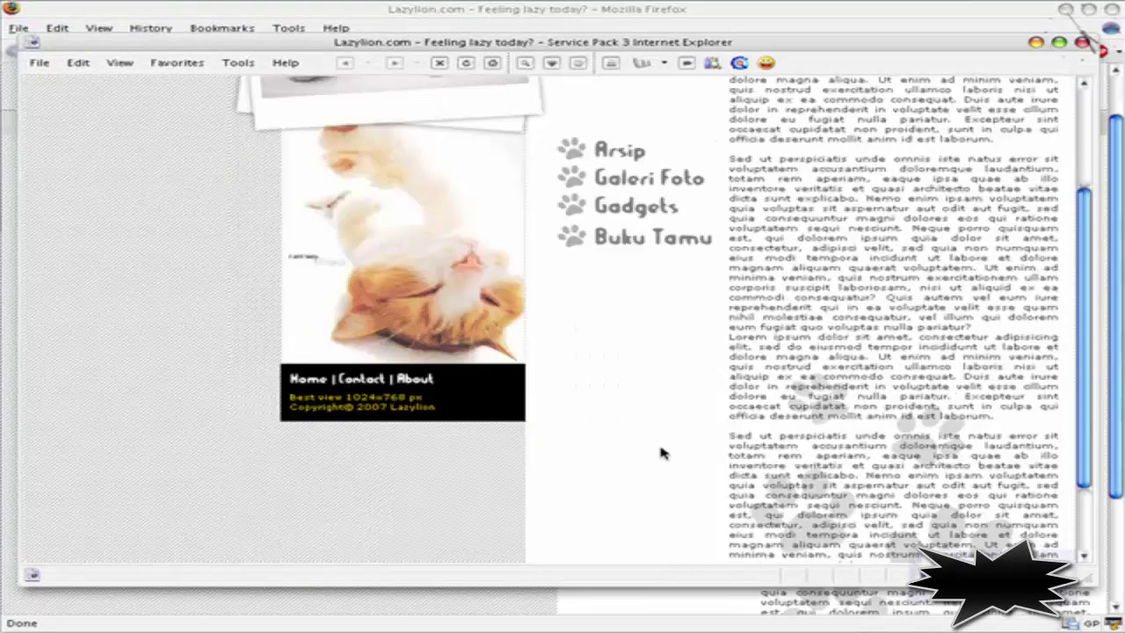
scroll(665, 439, "down", 3)
scroll(665, 439, "up", 3)
scroll(665, 439, "down", 3)
scroll(665, 439, "up", 3)
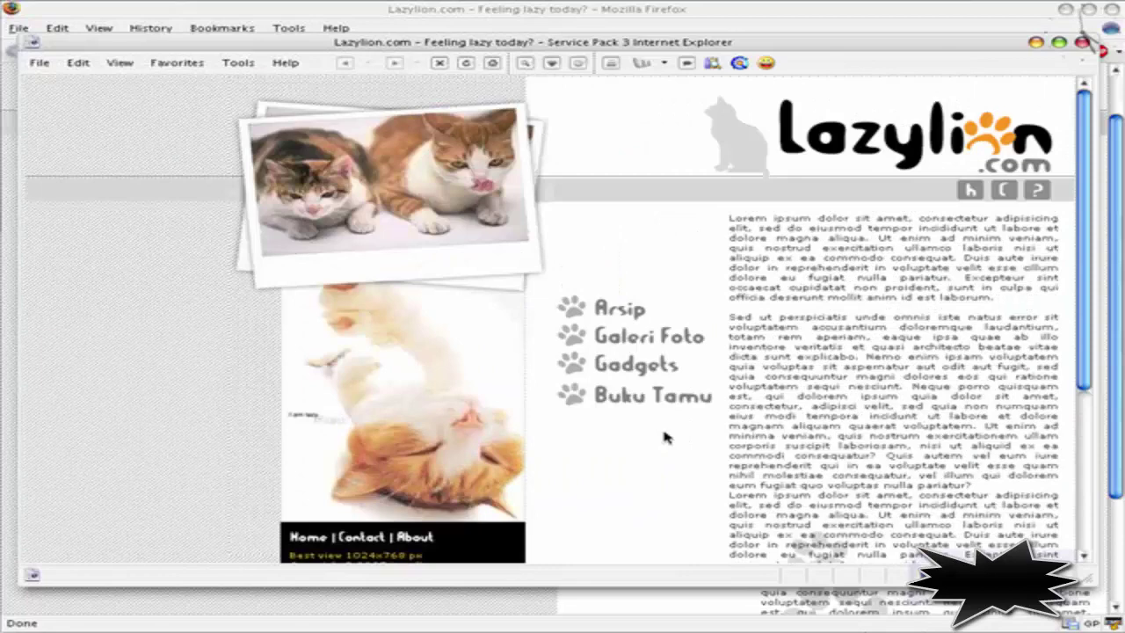
scroll(678, 359, "down", 3)
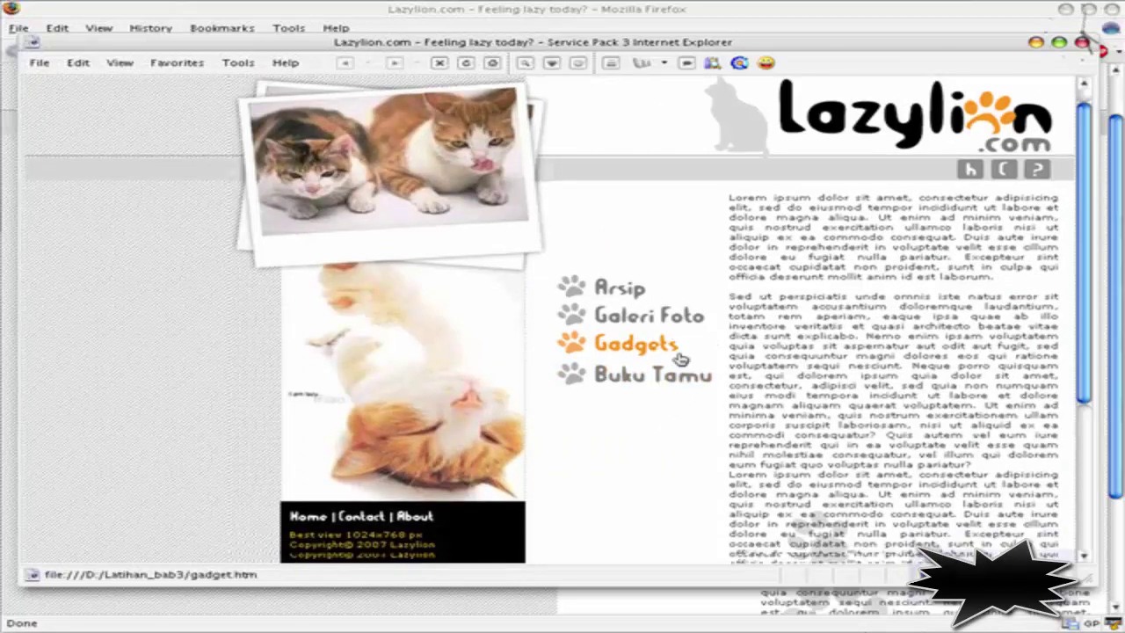
scroll(678, 358, "up", 3)
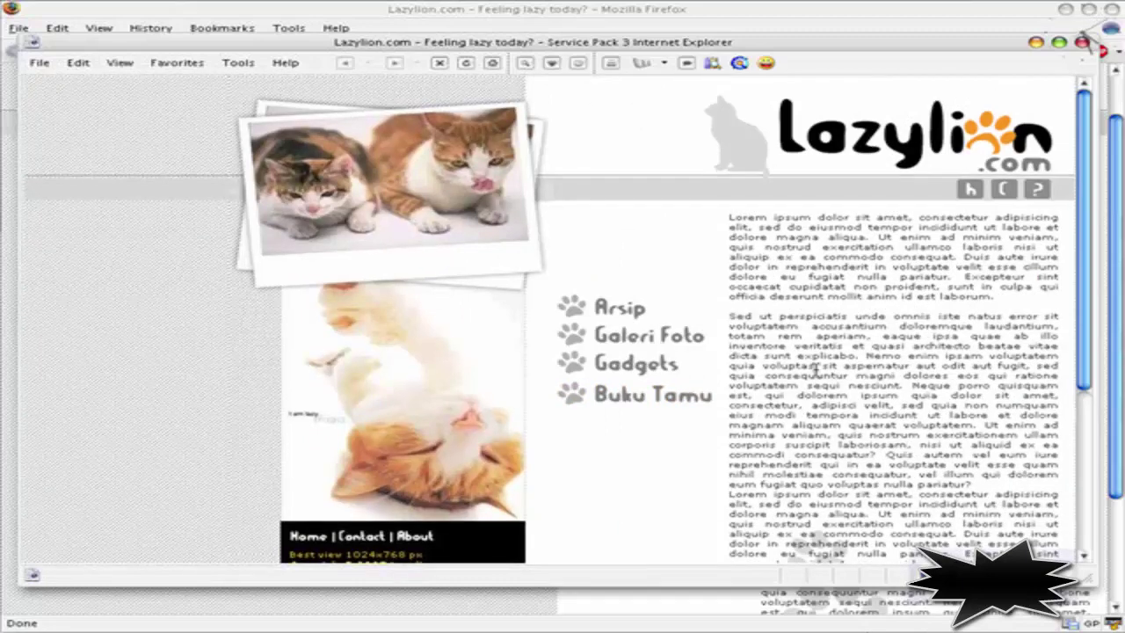
scroll(816, 369, "down", 2)
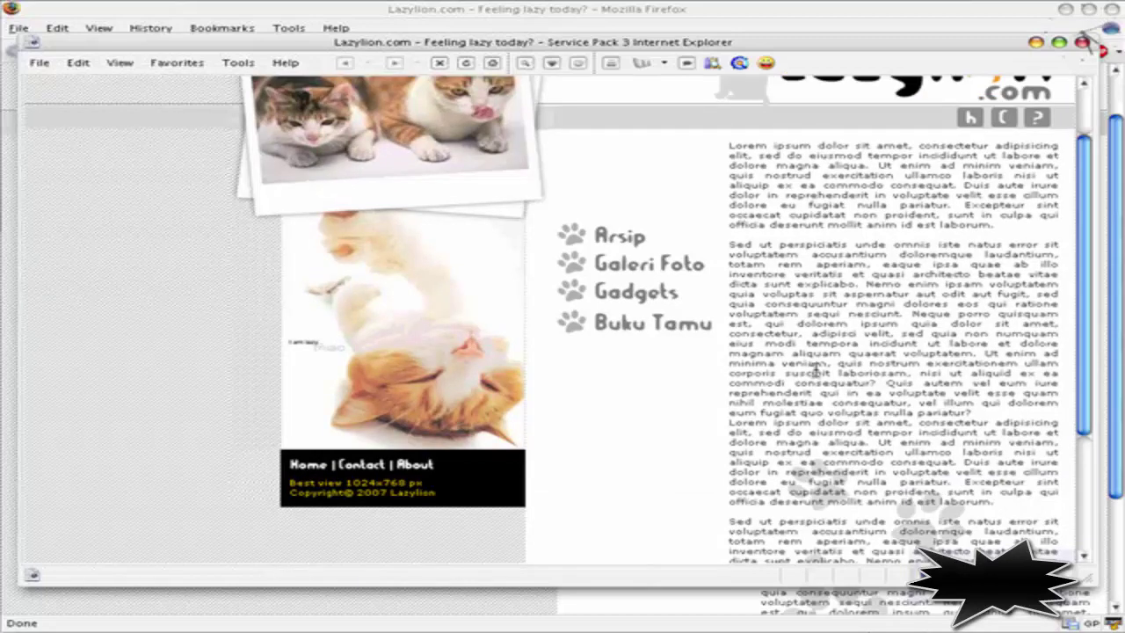